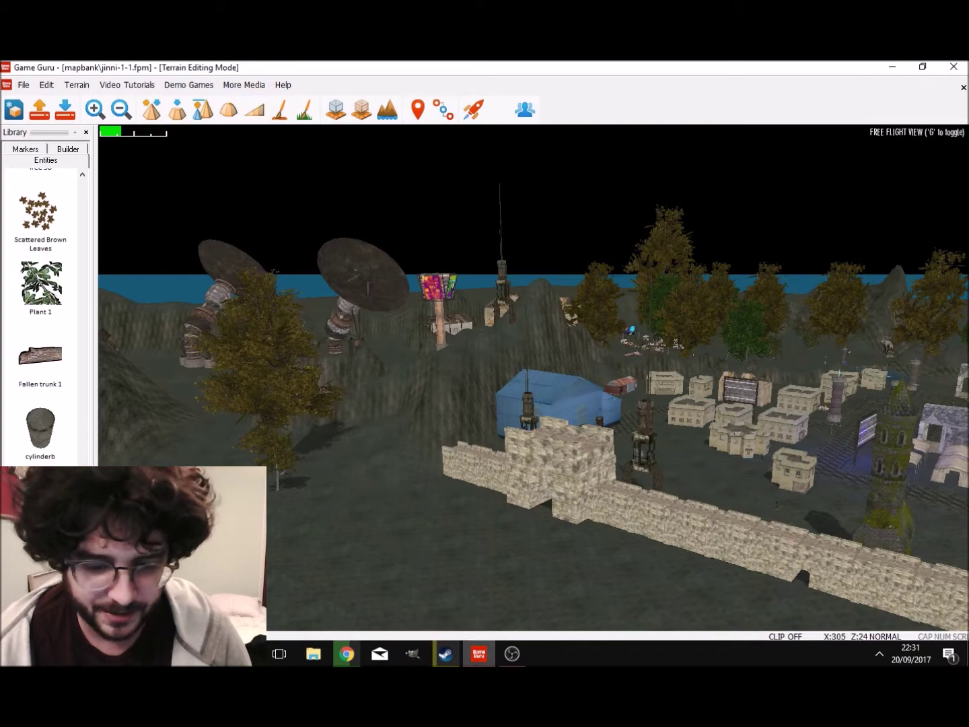
Step: Switch to Chrome to toggle playback of the open YouTube video, and check the audio levels in OBS Studio
mouse_move(445, 654)
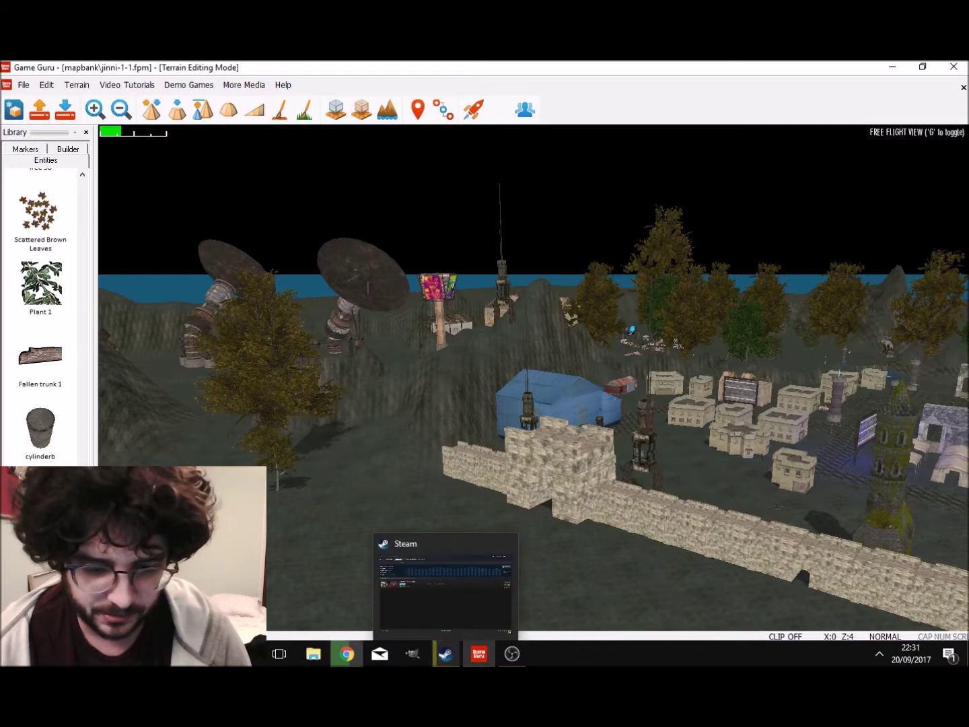
click(347, 654)
key(space)
click(511, 654)
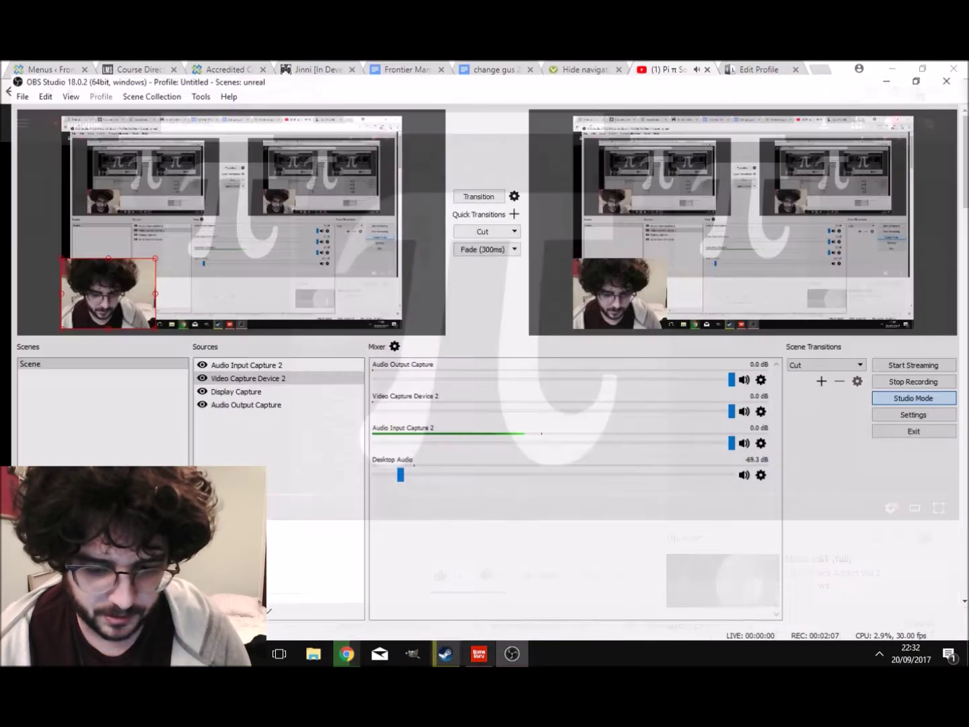
Step: Switch to GameGuru and launch a test game of the jinni-1-1 level
click(479, 654)
click(473, 110)
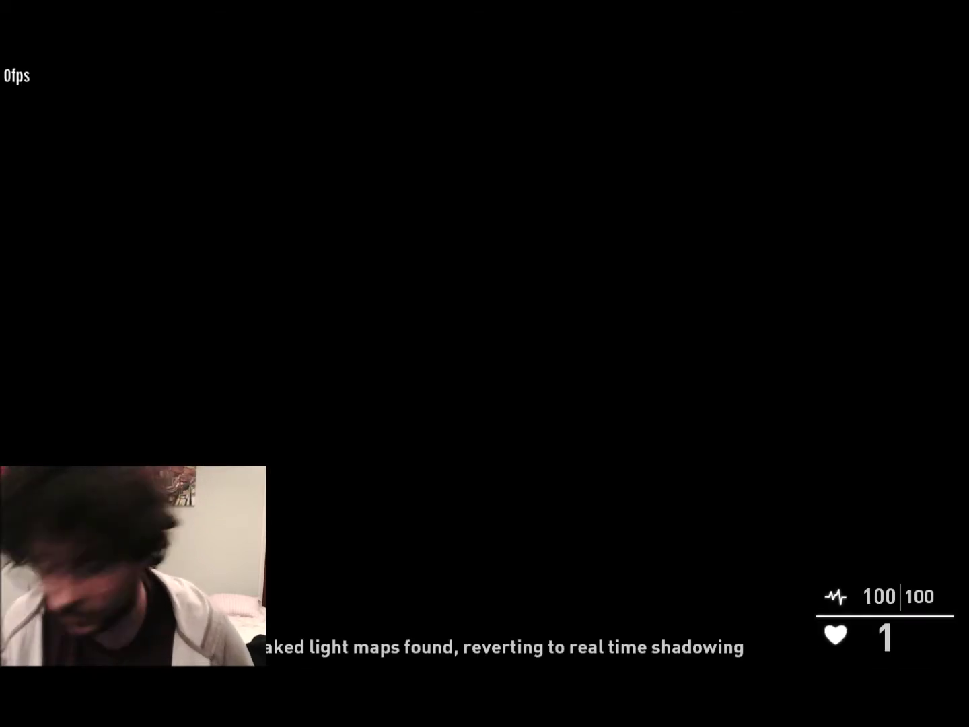
key(w)
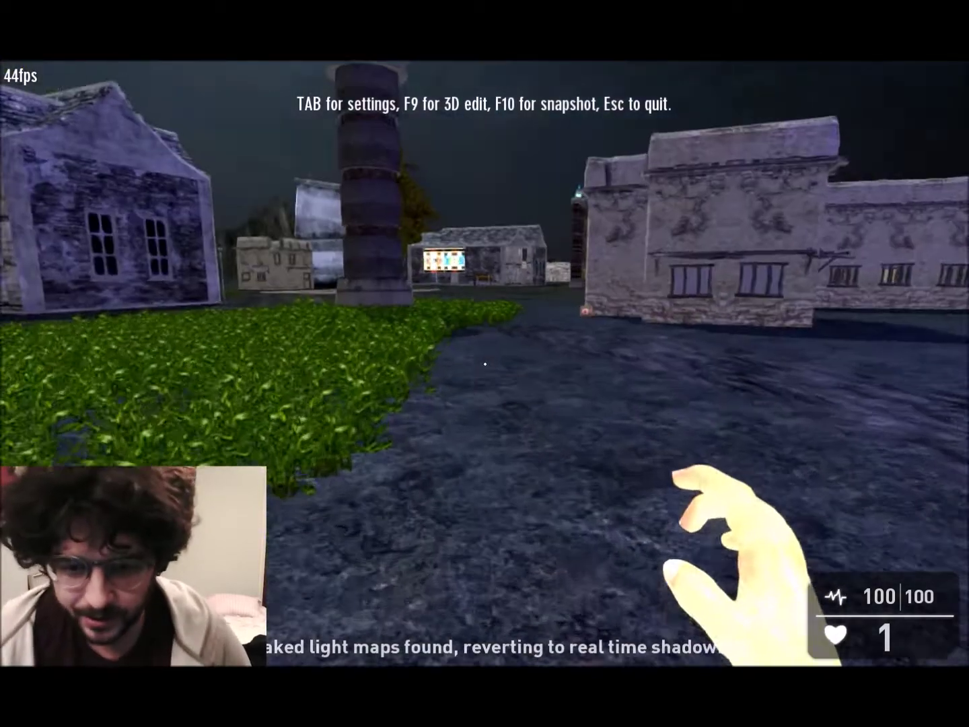
Step: Walk around the level's starting area to examine the banded pillar, grass patches, wooden fence, brick house and surrounding mountains
key(w)
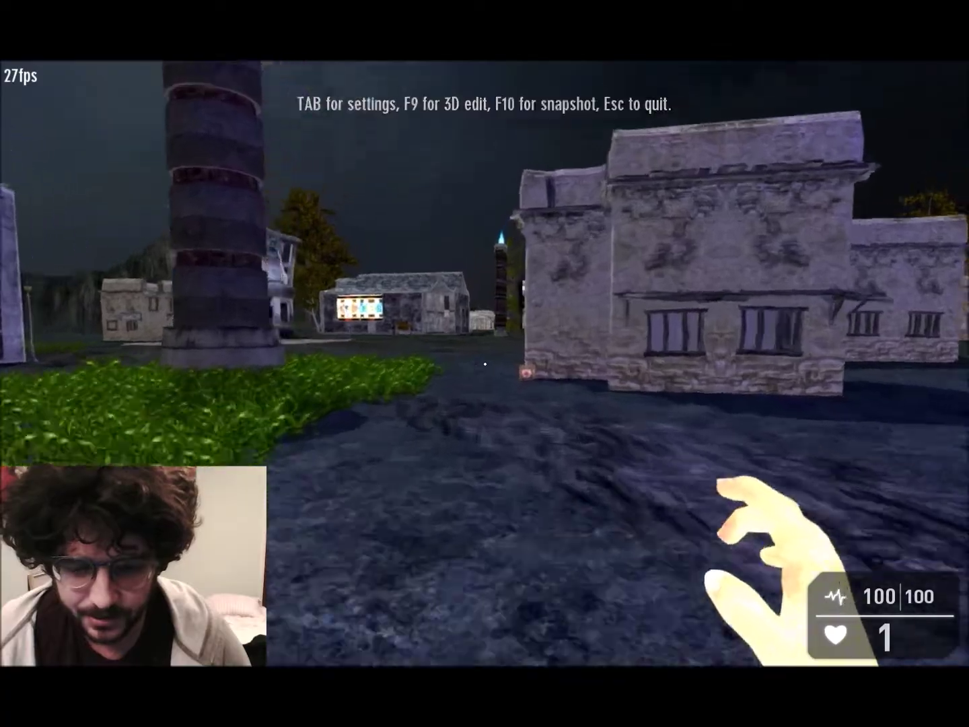
key(w)
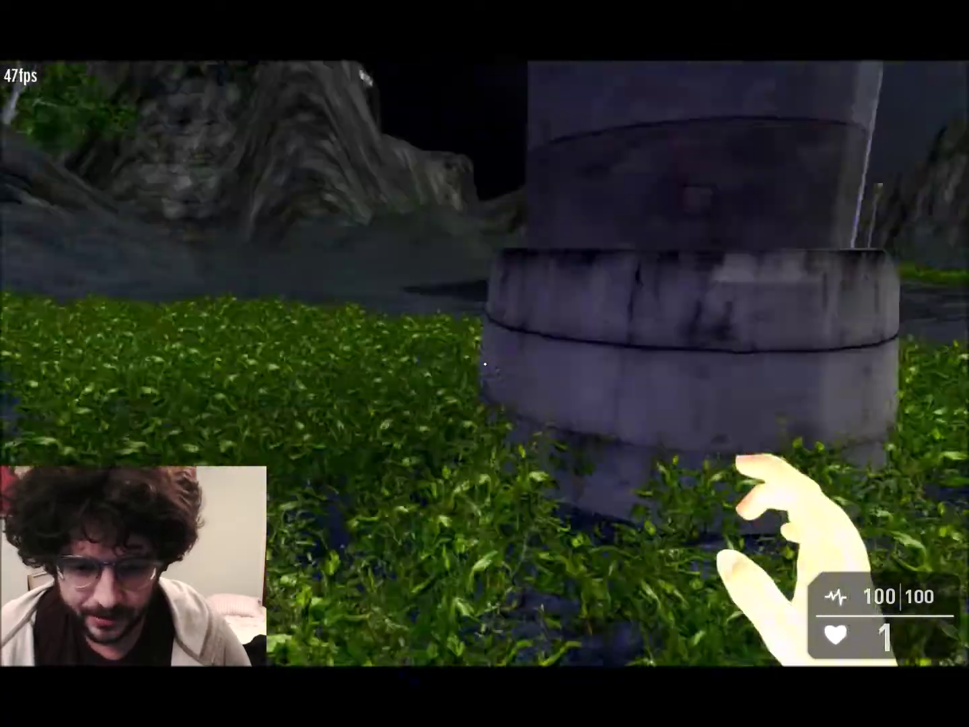
key(w)
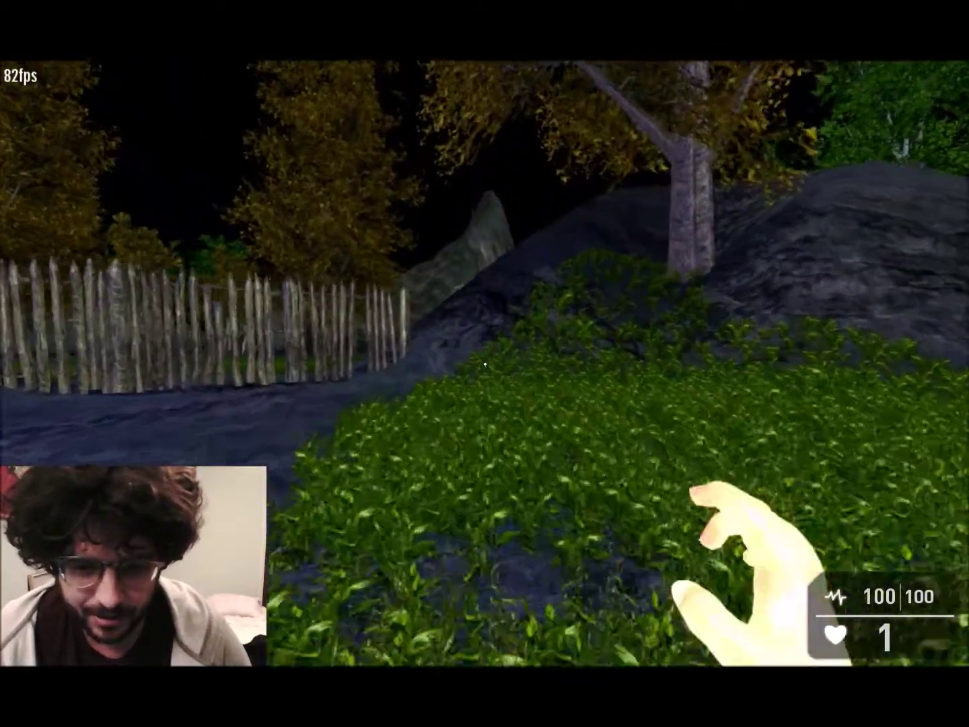
key(w)
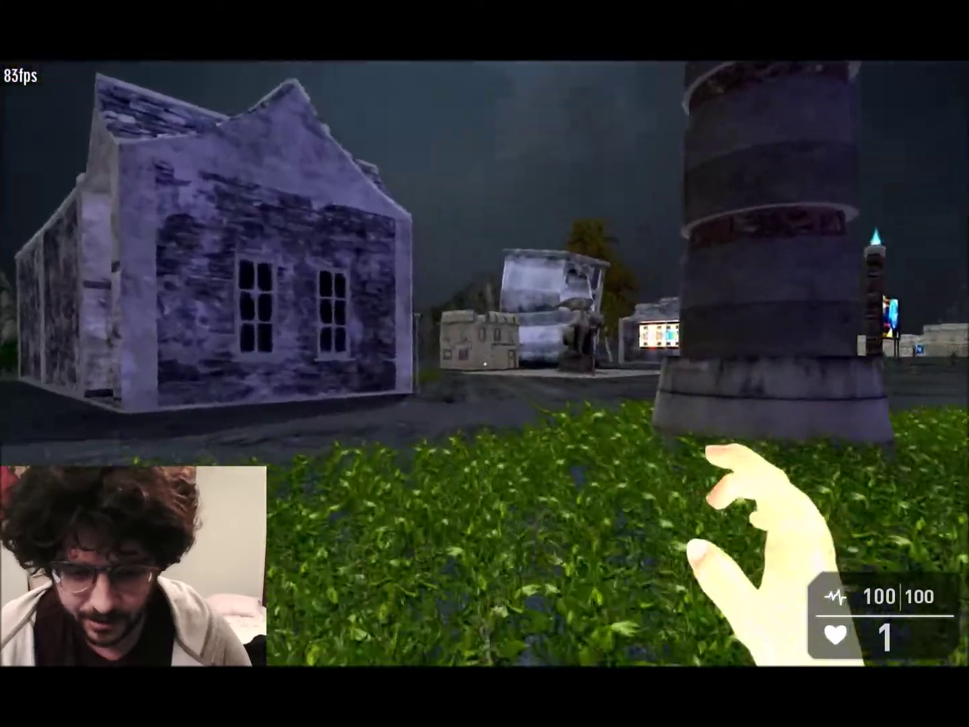
key(w)
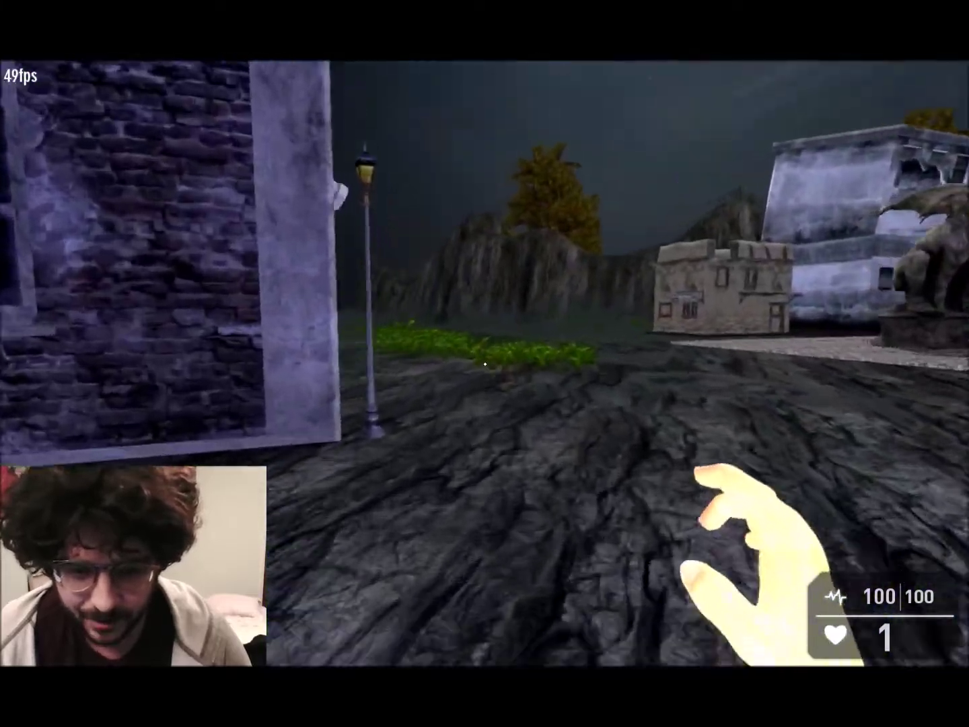
key(w)
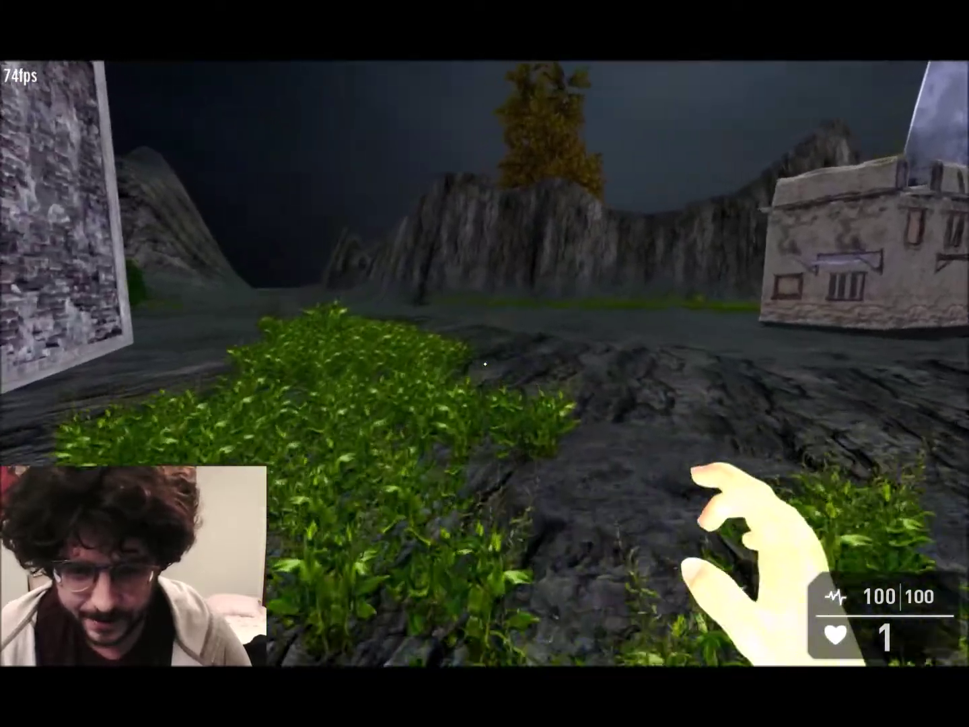
key(w)
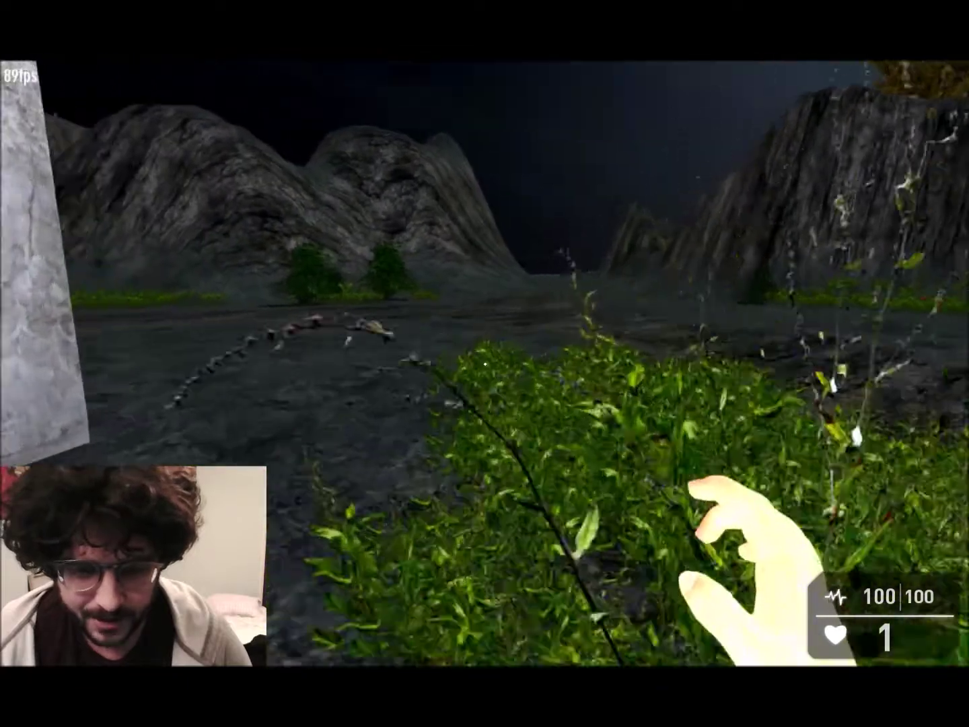
key(w)
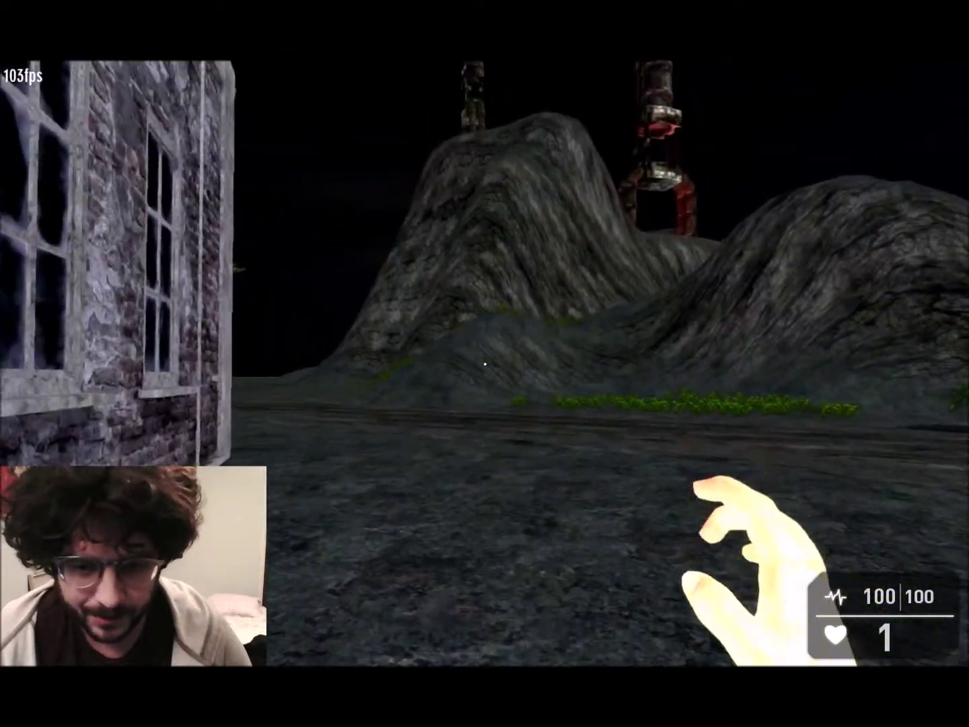
key(w)
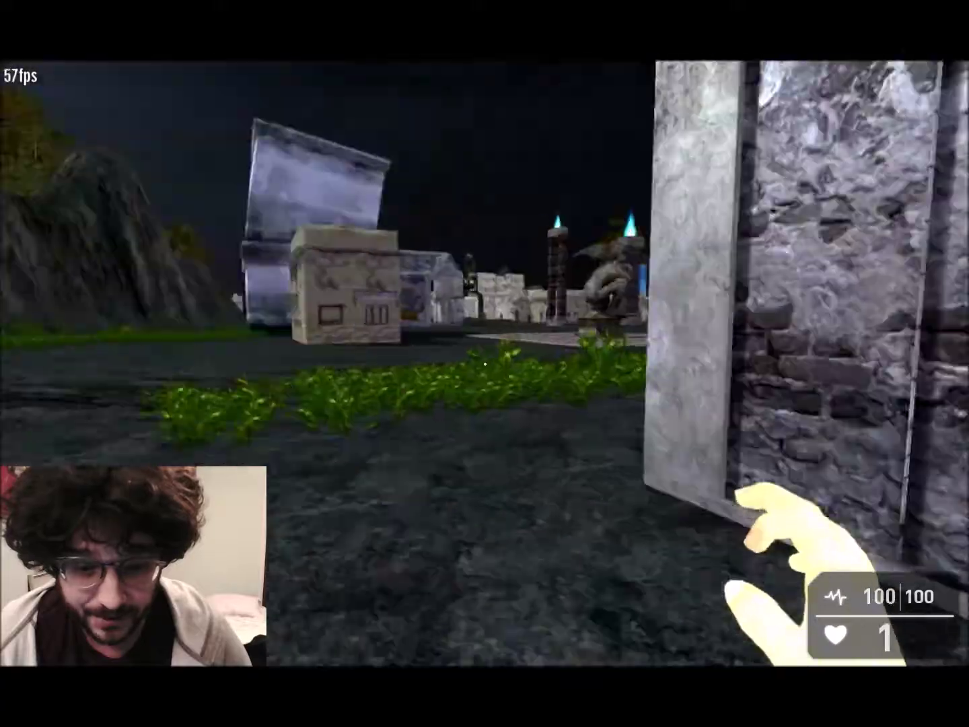
Step: Walk past the statue plaza and billboards towards the castle wall to inspect the town buildings and the hooded character
key(w)
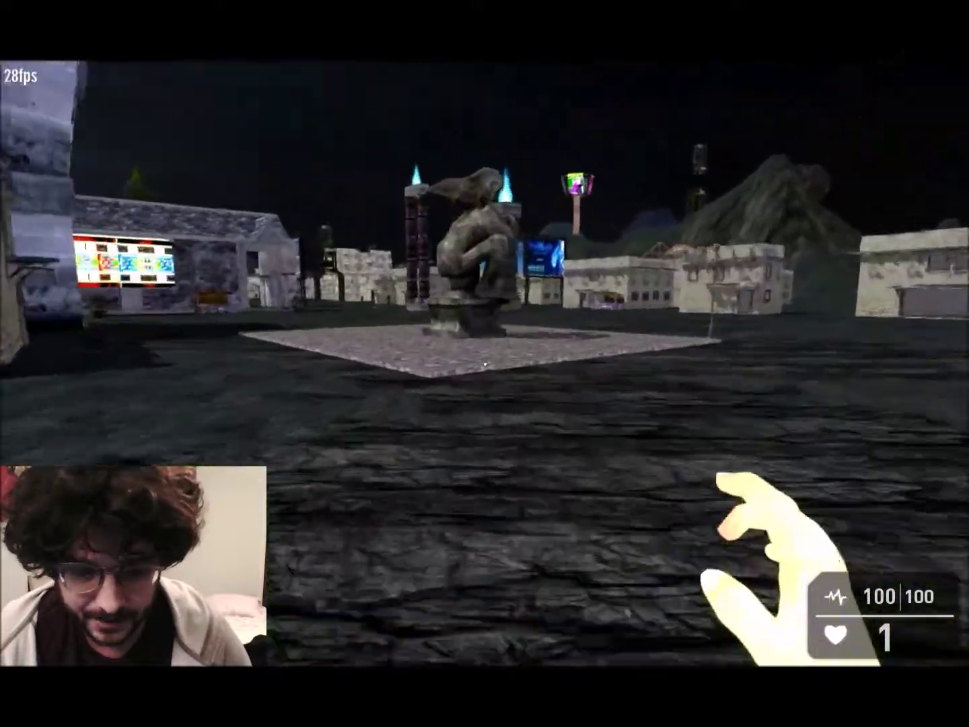
key(w)
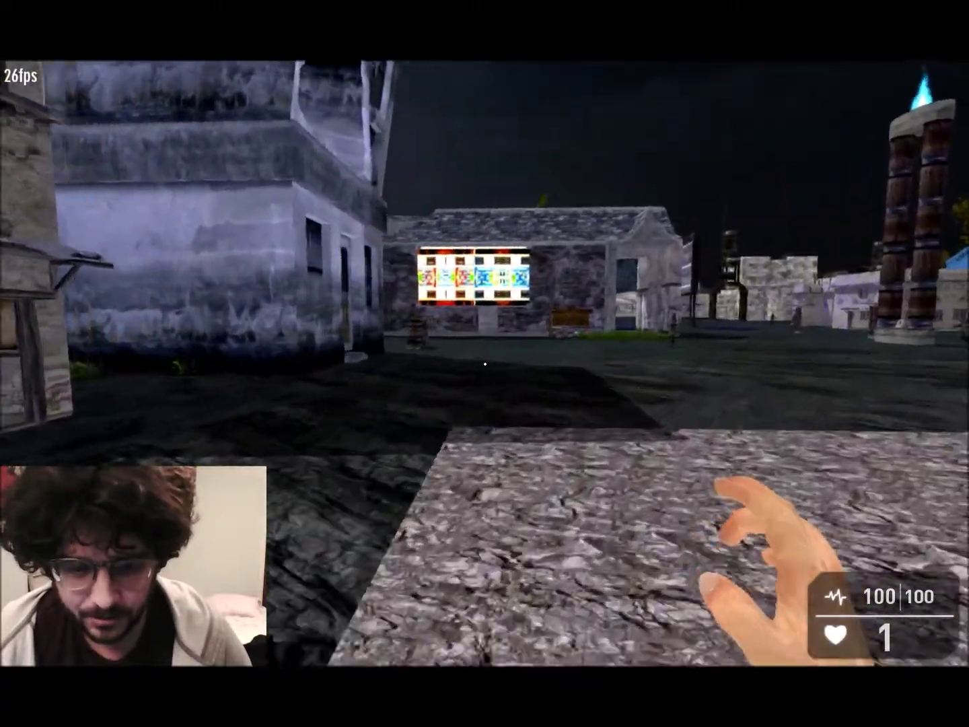
key(w)
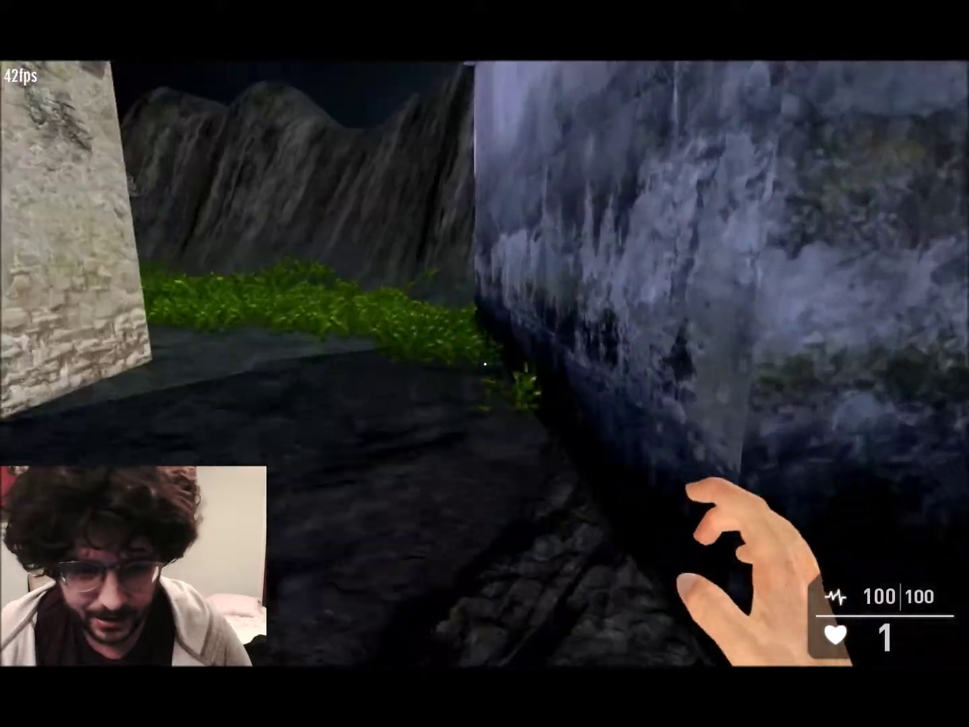
key(w)
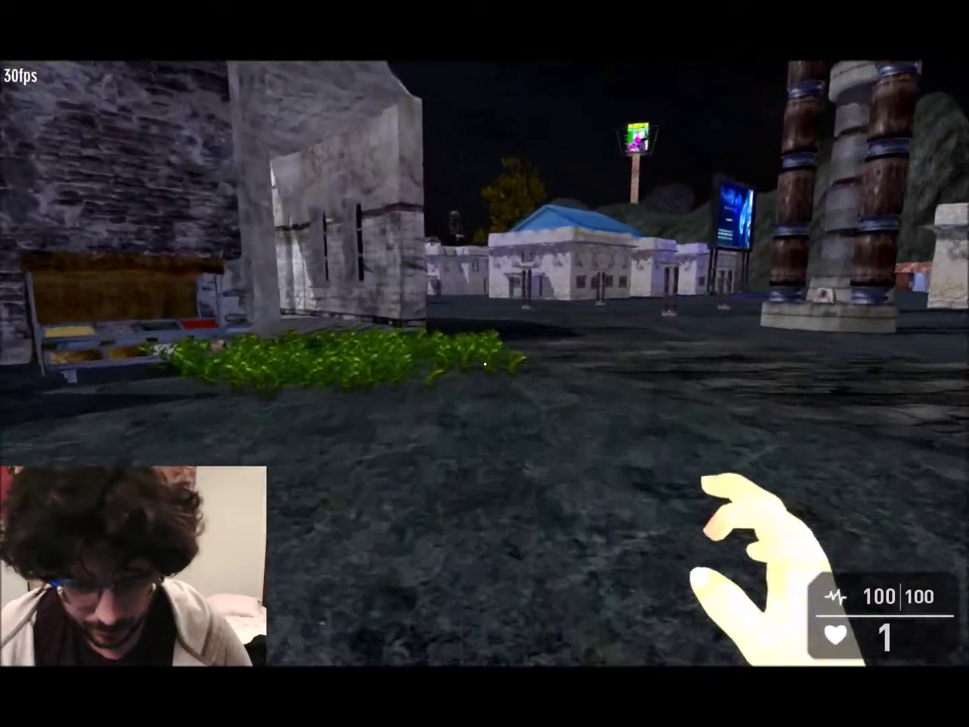
key(w)
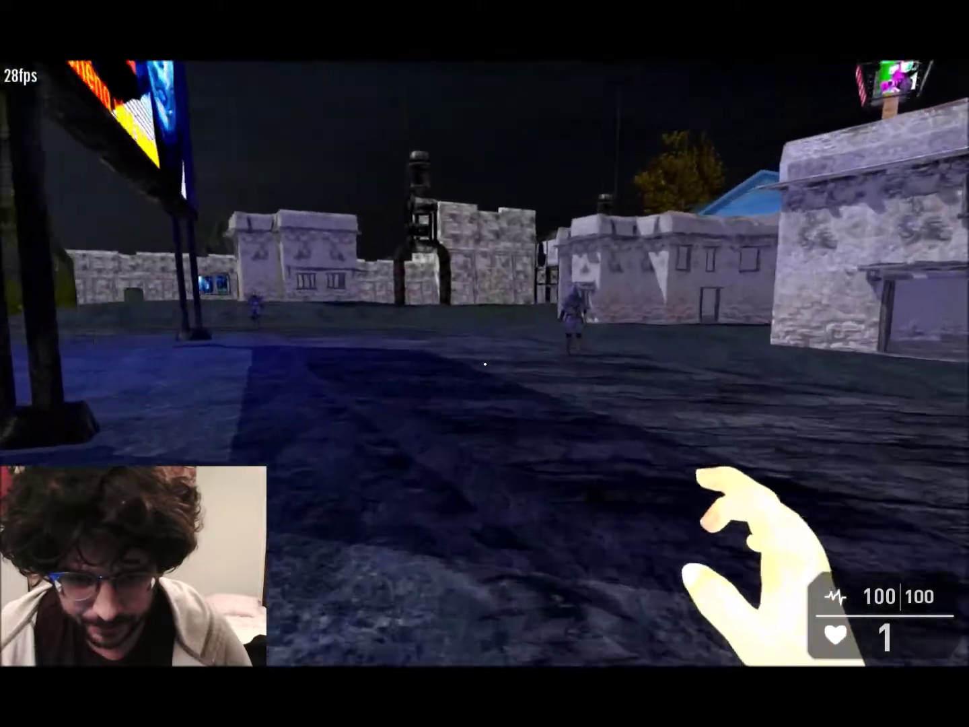
key(w)
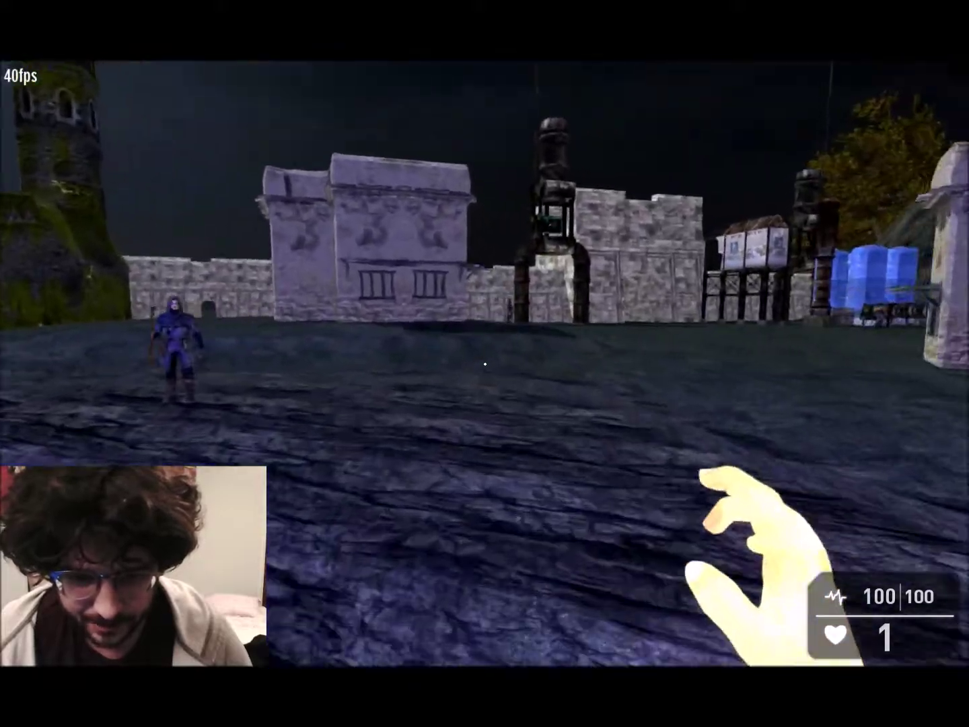
key(w)
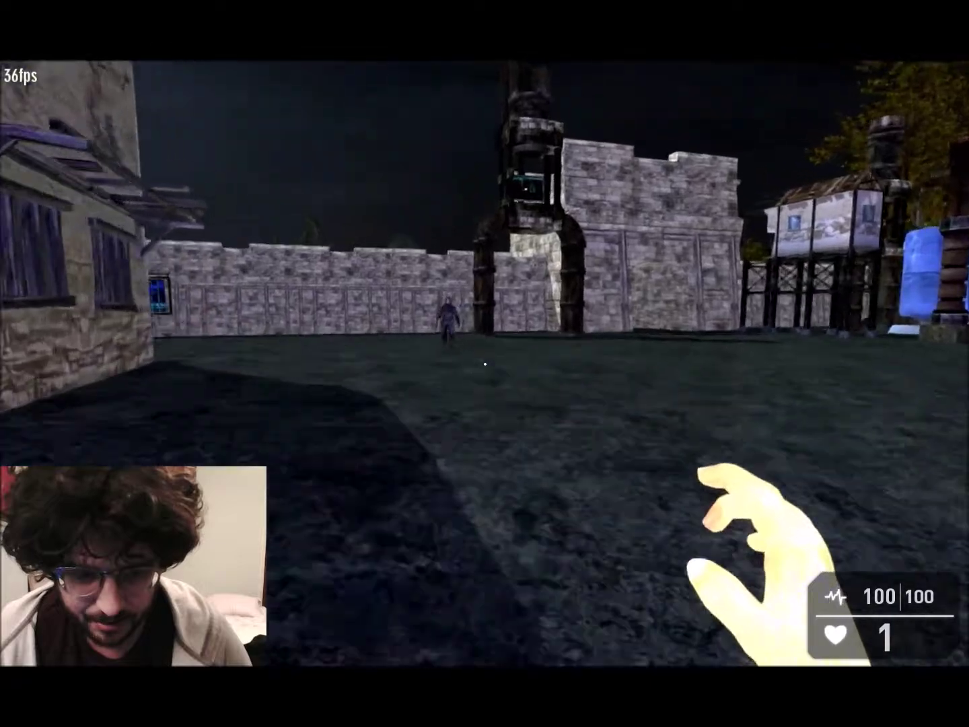
key(w)
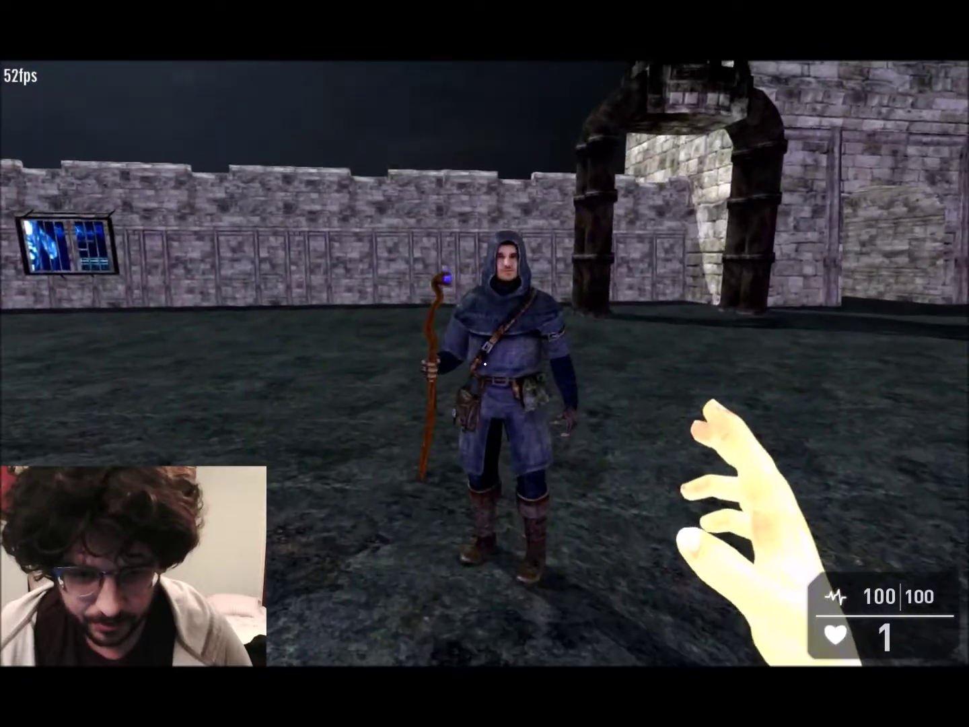
Step: Explore the tents, woodland, stone houses and flame-topped pillars to review the lighting and scenery across the level
key(w)
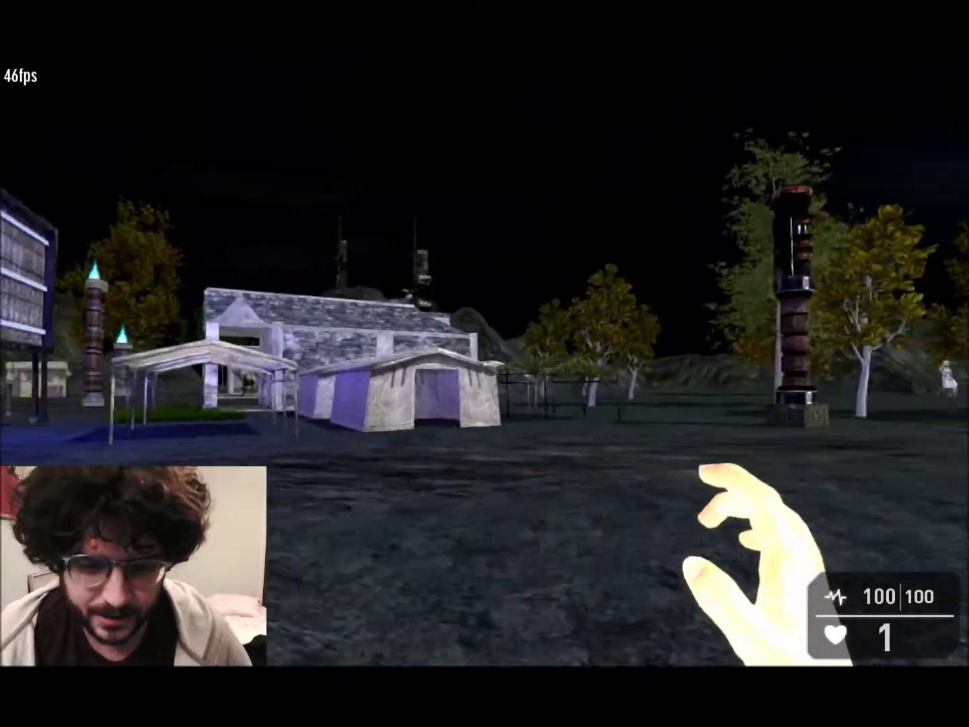
key(w)
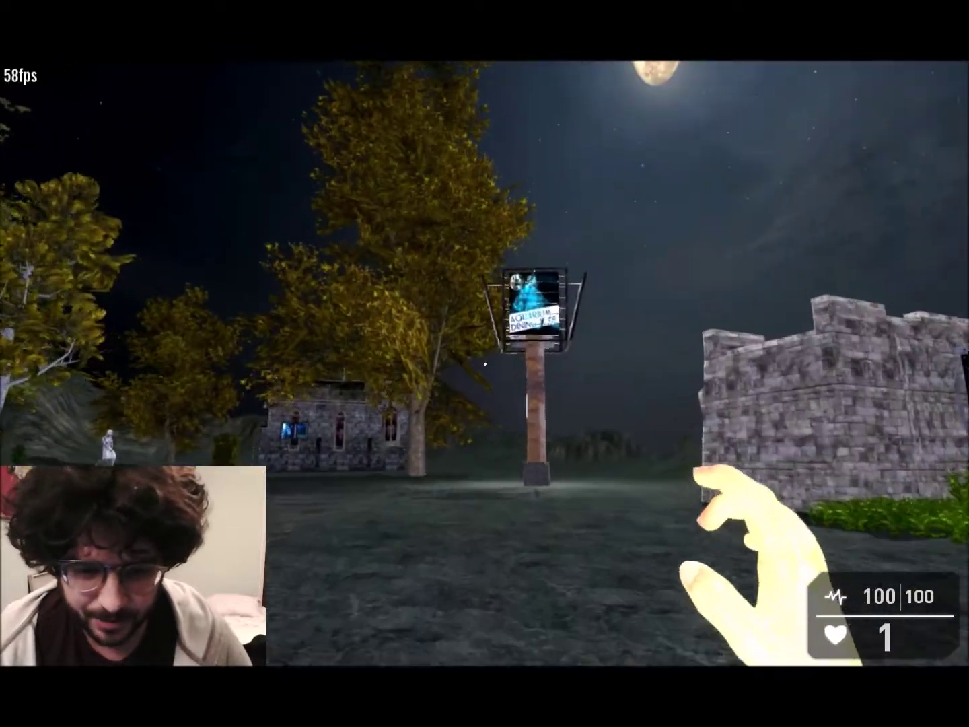
key(w)
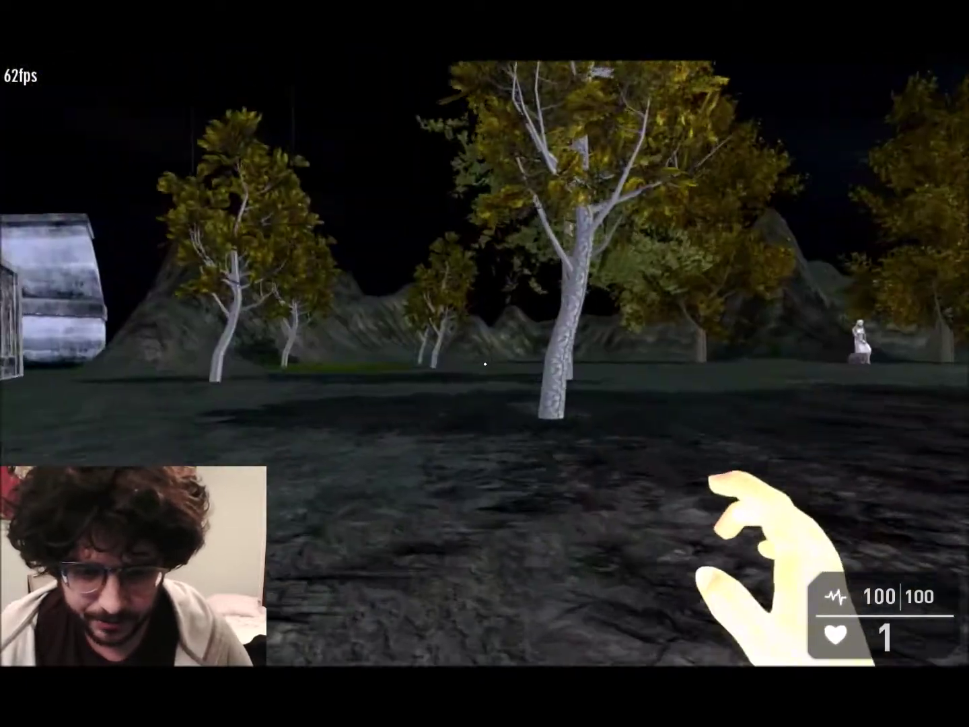
key(w)
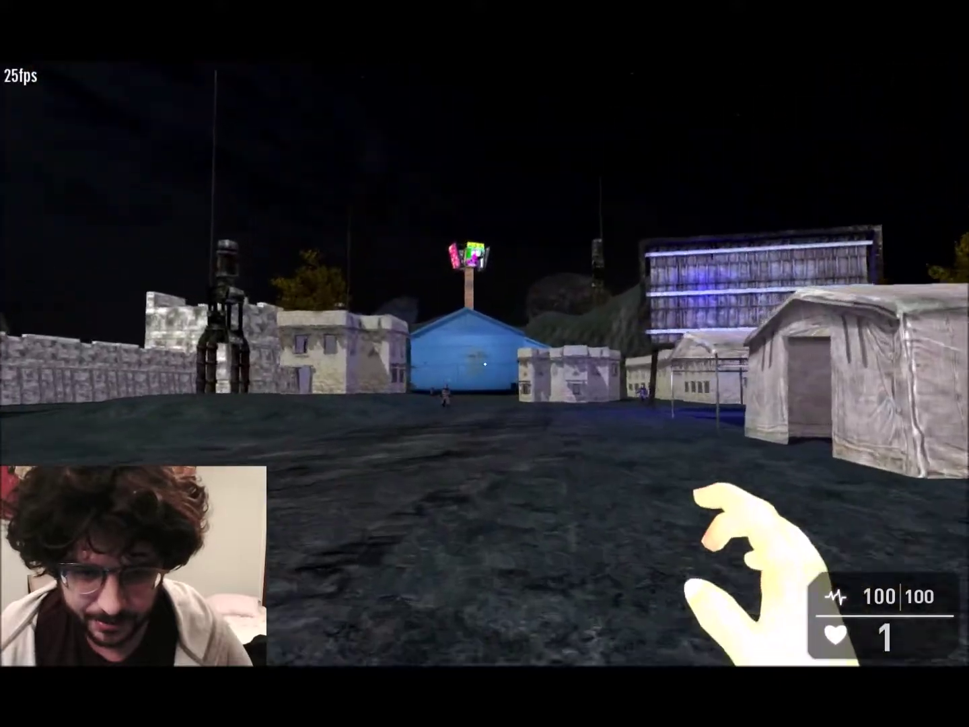
key(w)
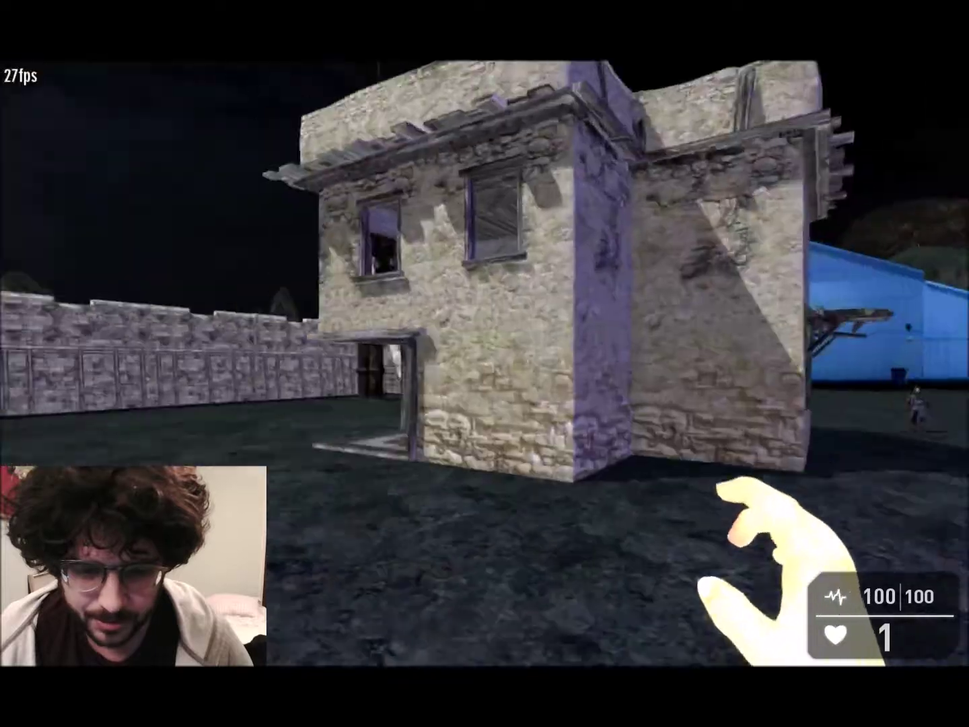
key(w)
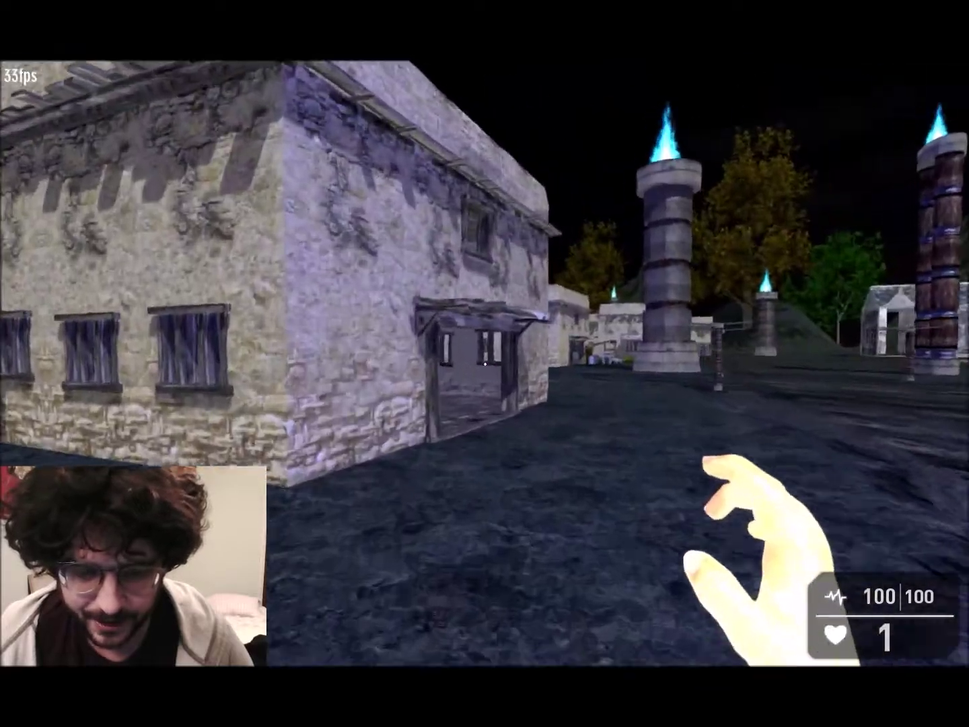
key(w)
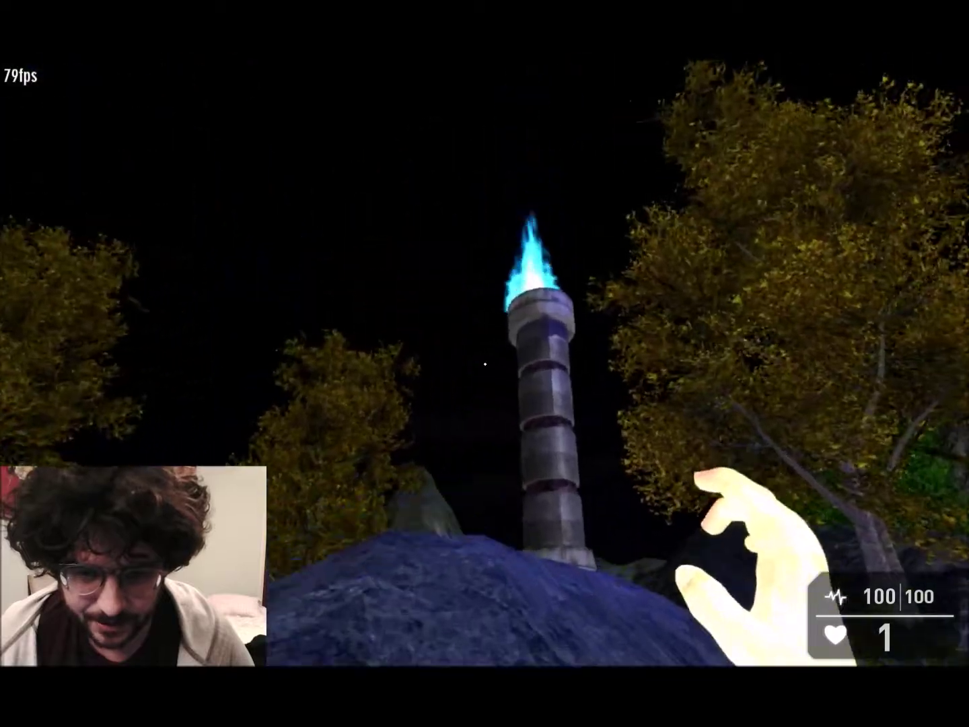
key(w)
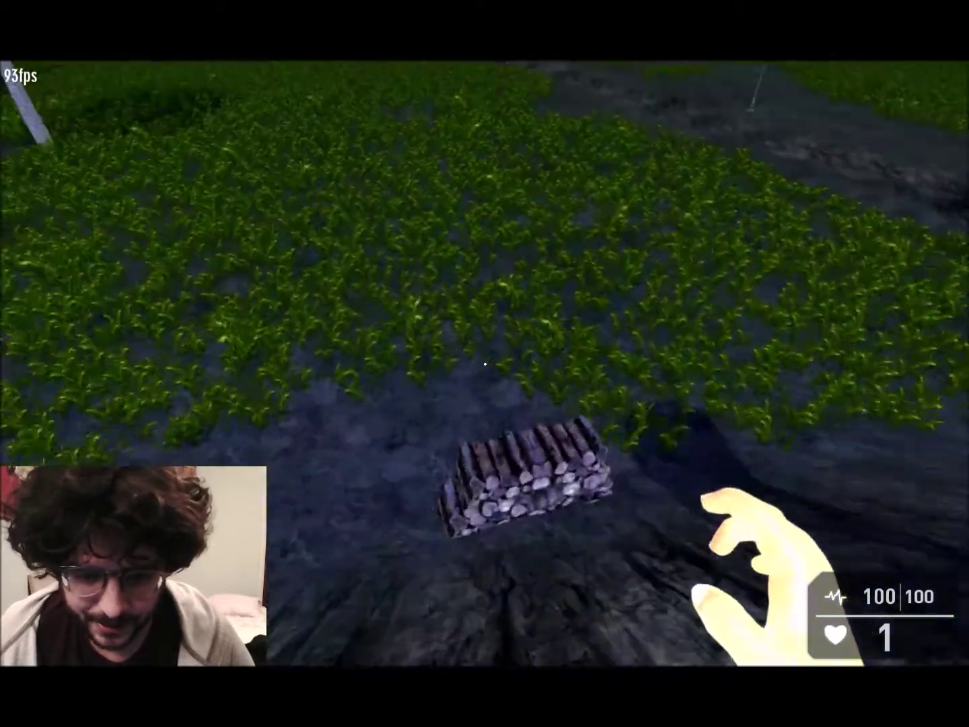
Step: Walk from the market stalls through the lamp-lit grass to the wooden fence and examine the slope beside it
key(w)
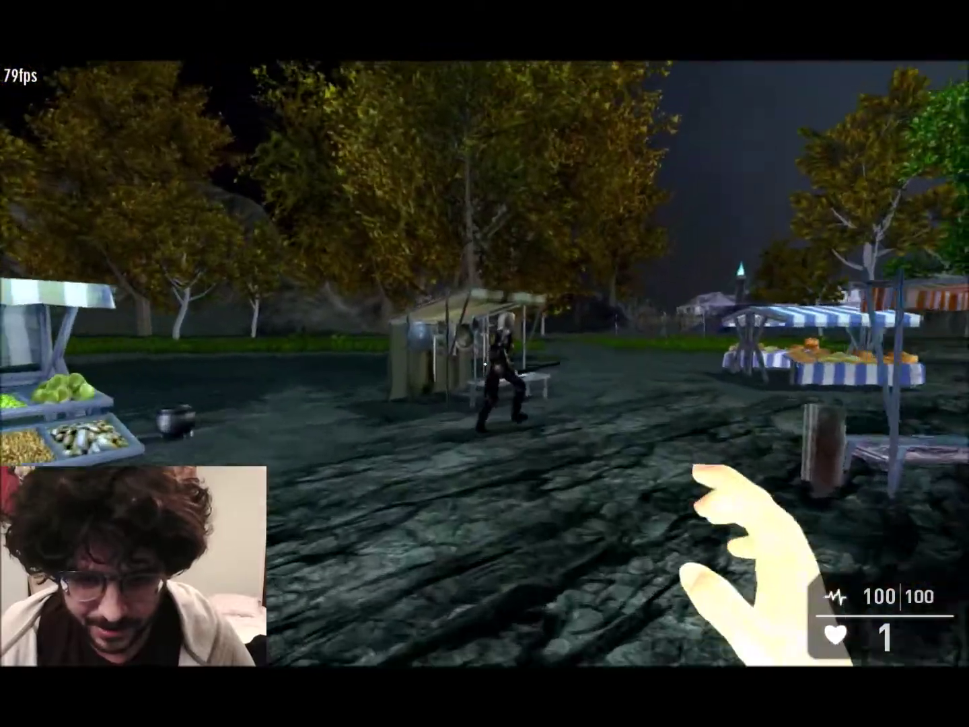
key(w)
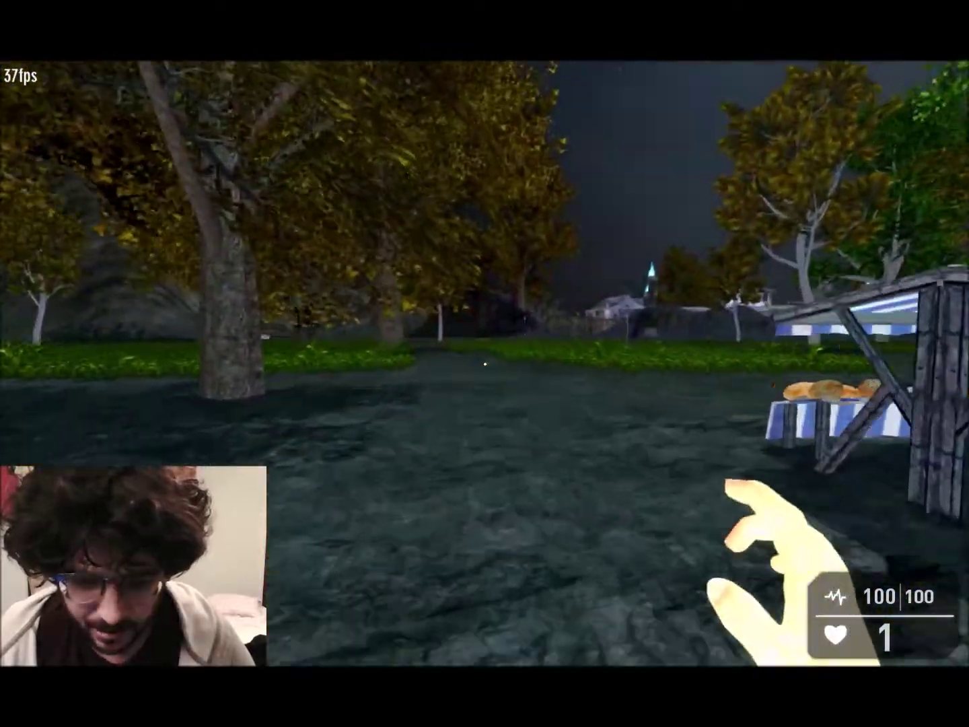
key(w)
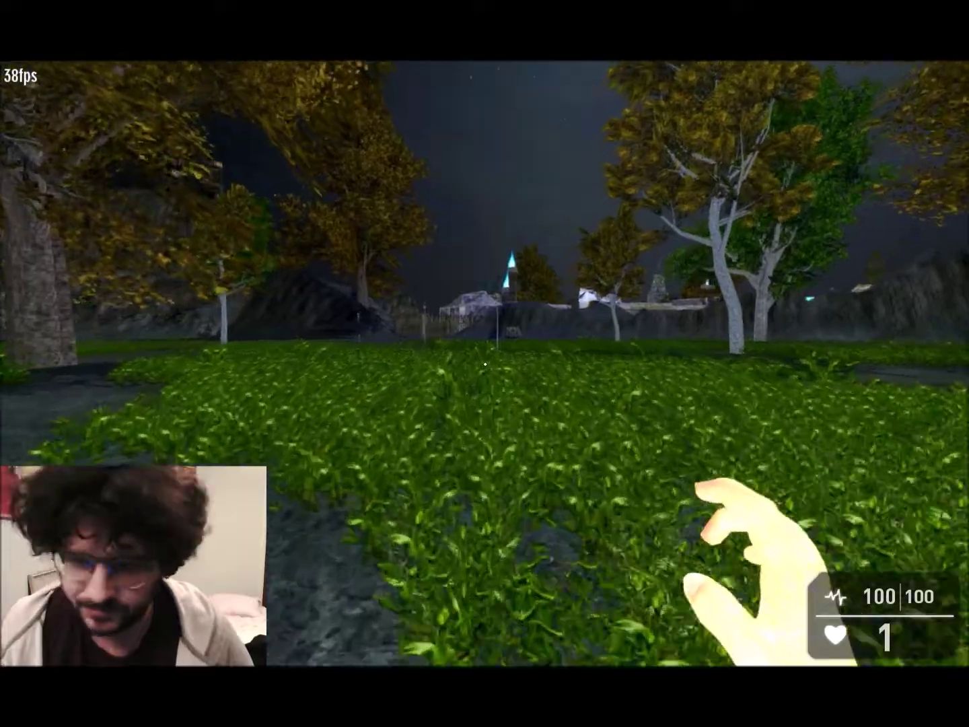
key(w)
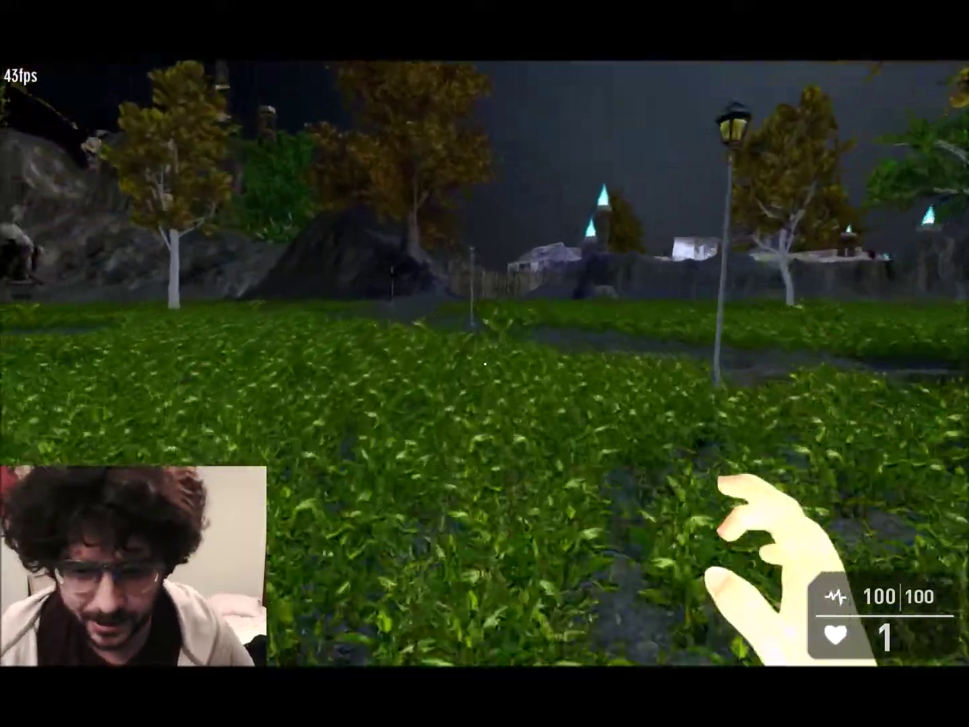
key(w)
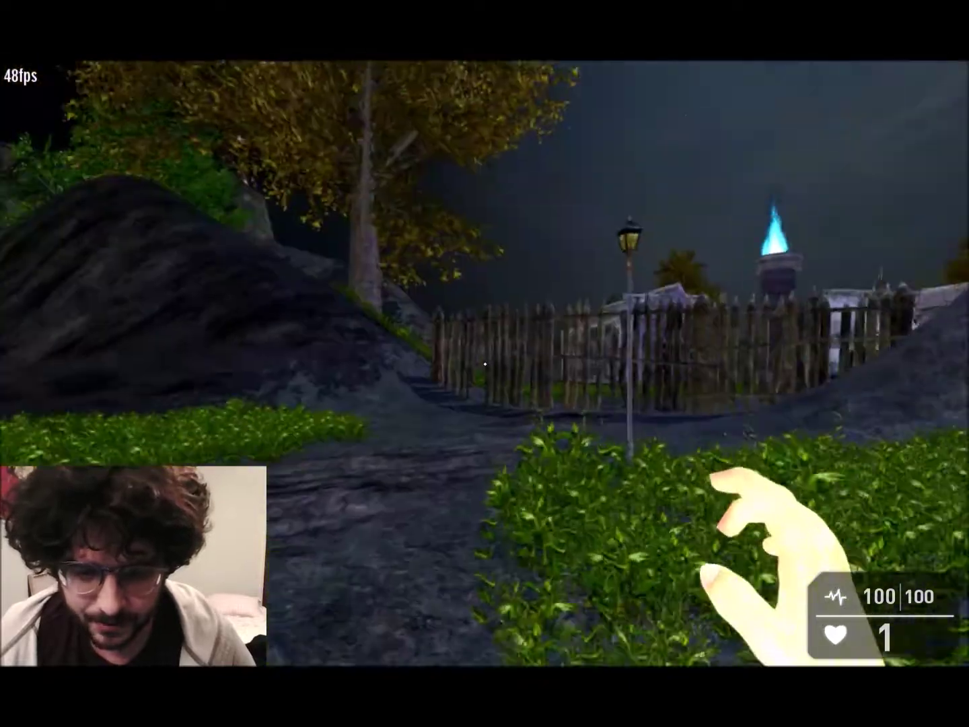
key(w)
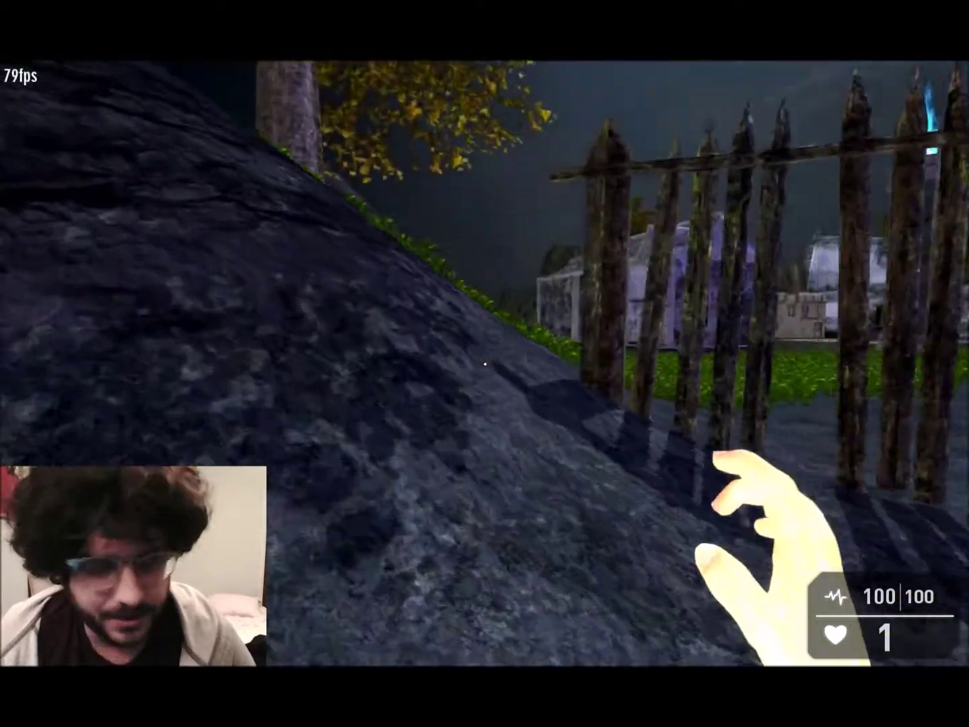
Step: Walk from the fence across the grass into town to inspect the flame-topped pillars, stone buildings and hooded staff-bearing characters
key(w)
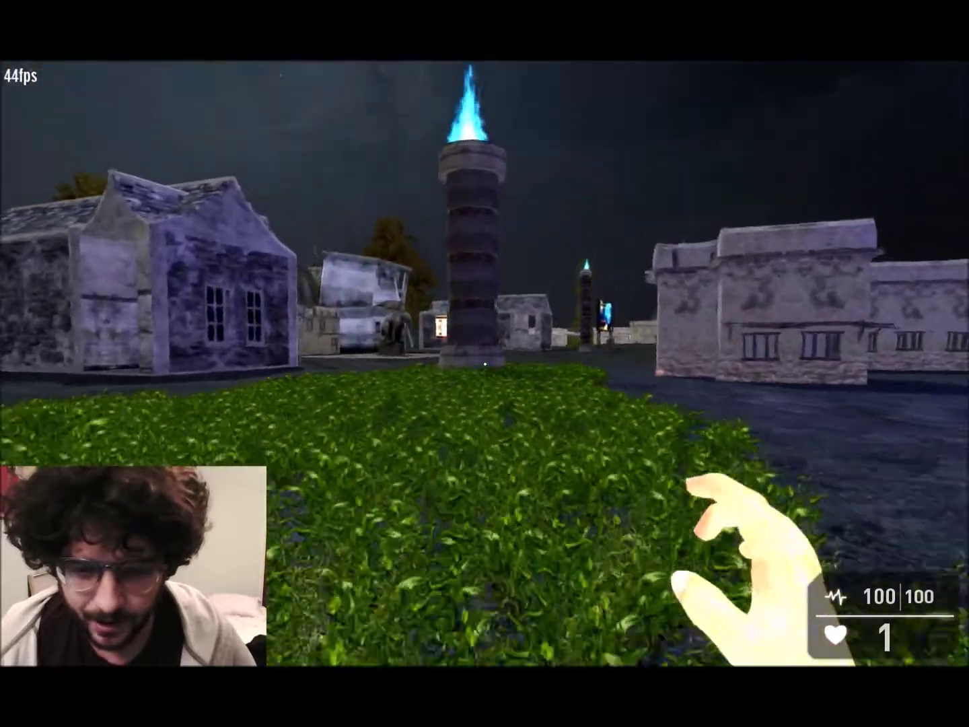
key(w)
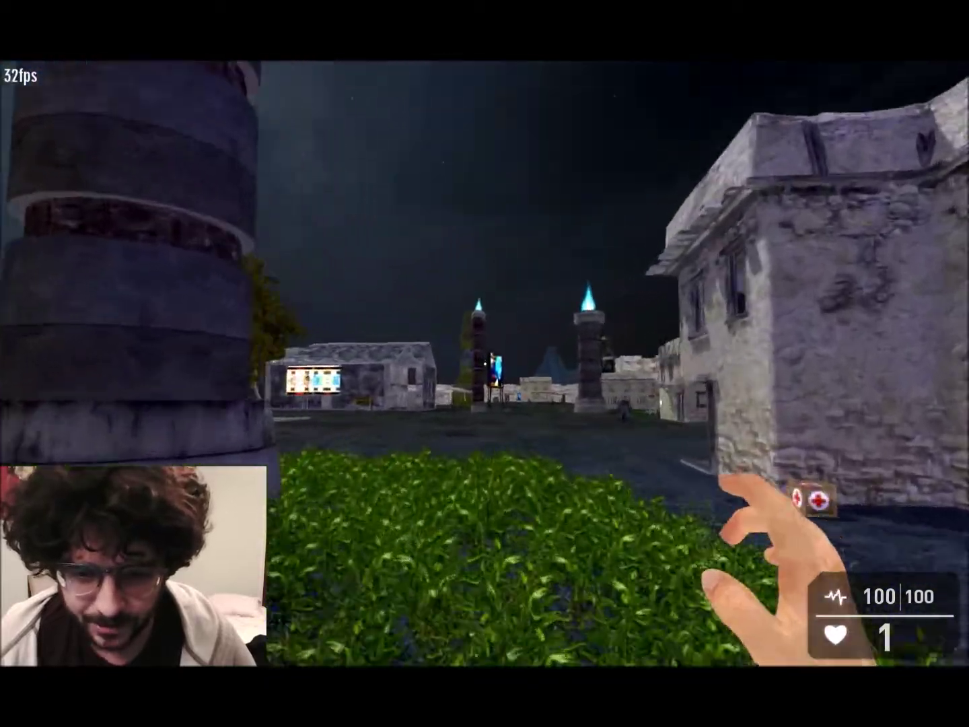
key(w)
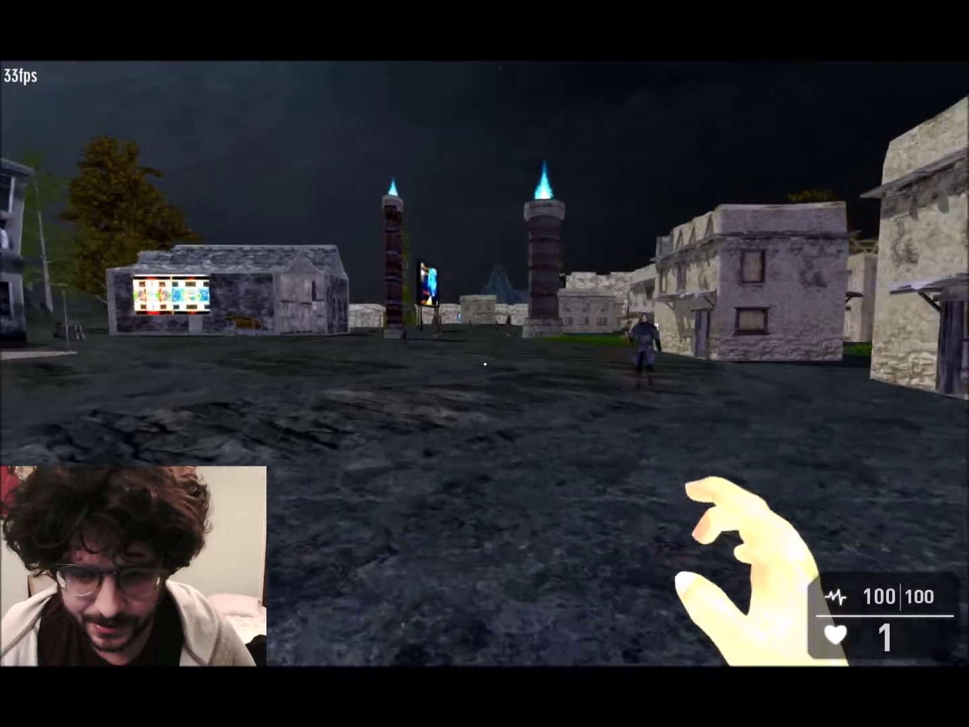
key(s)
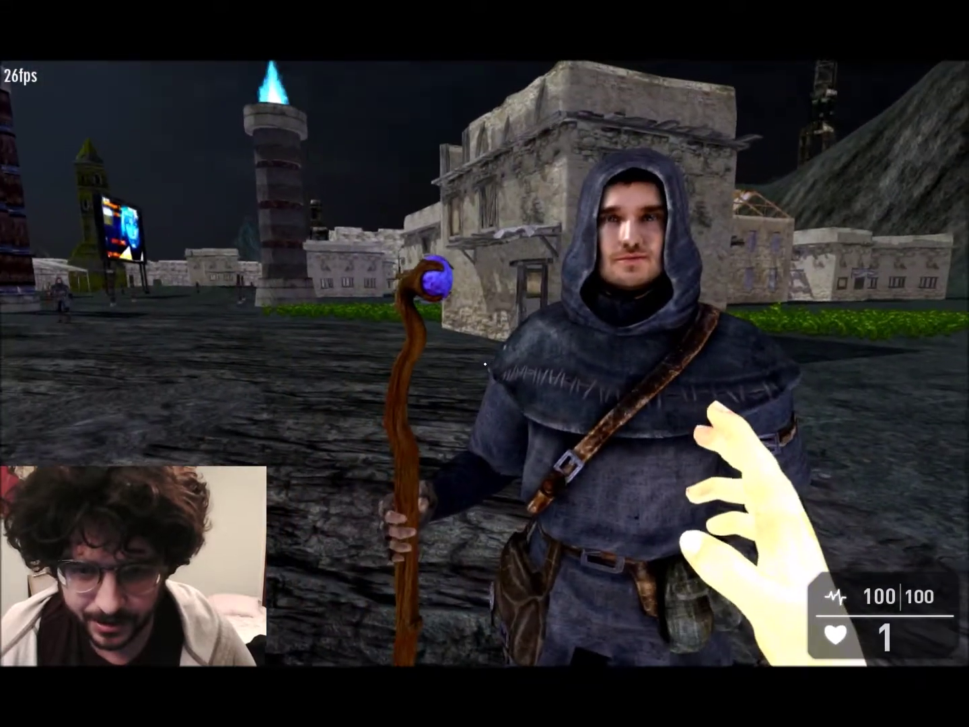
key(w)
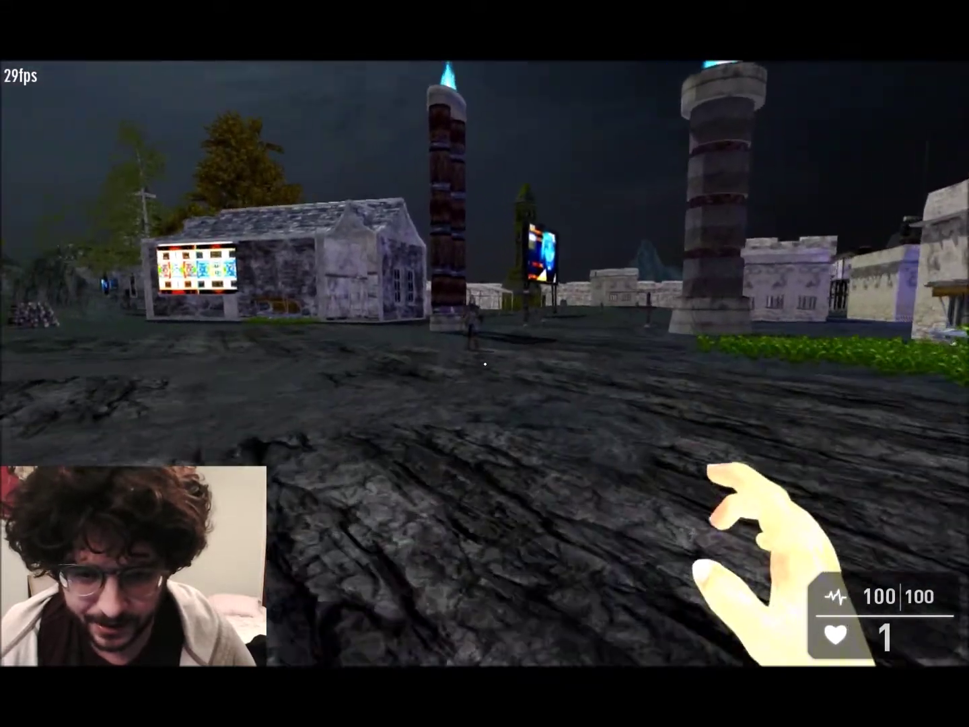
key(w)
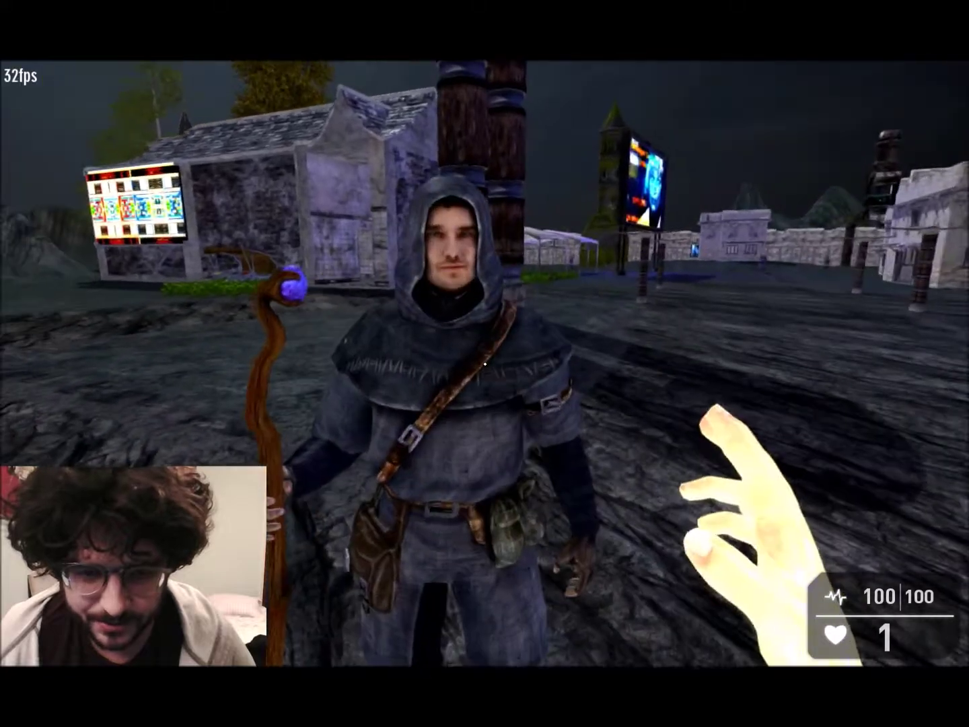
key(w)
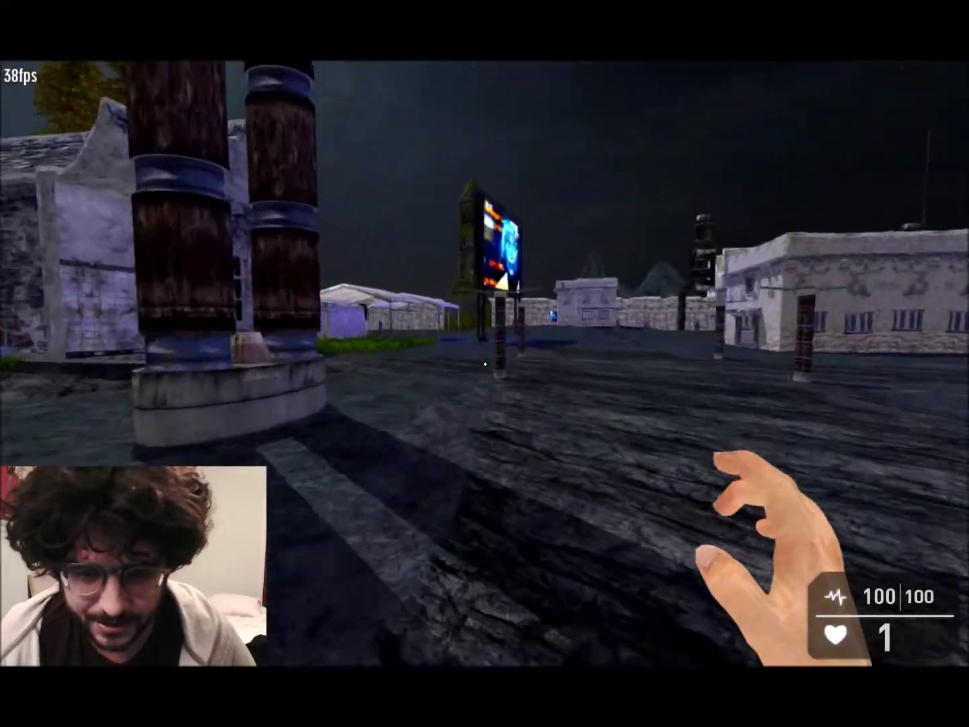
Step: Walk past the tents to the unlit banded pillar near the trees, examine its top, and end the play-test
key(w)
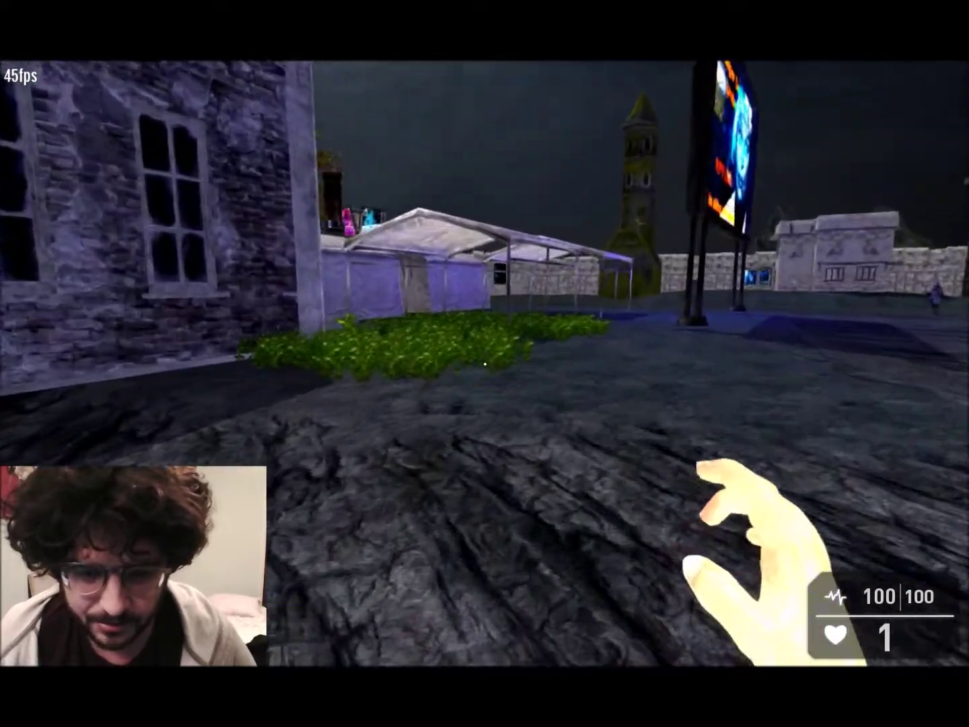
key(w)
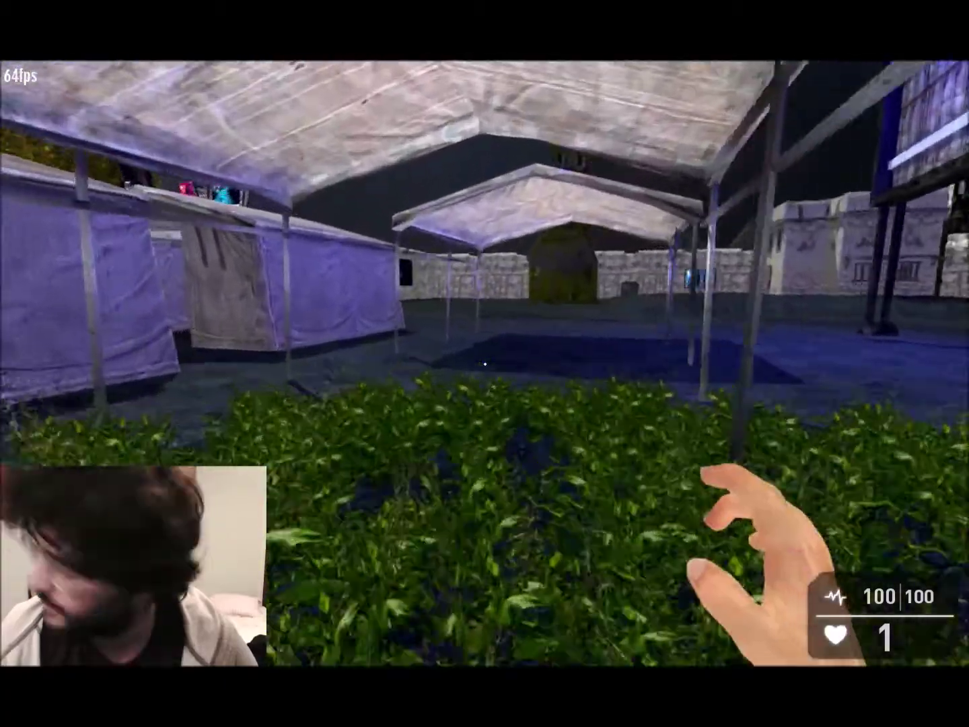
key(w)
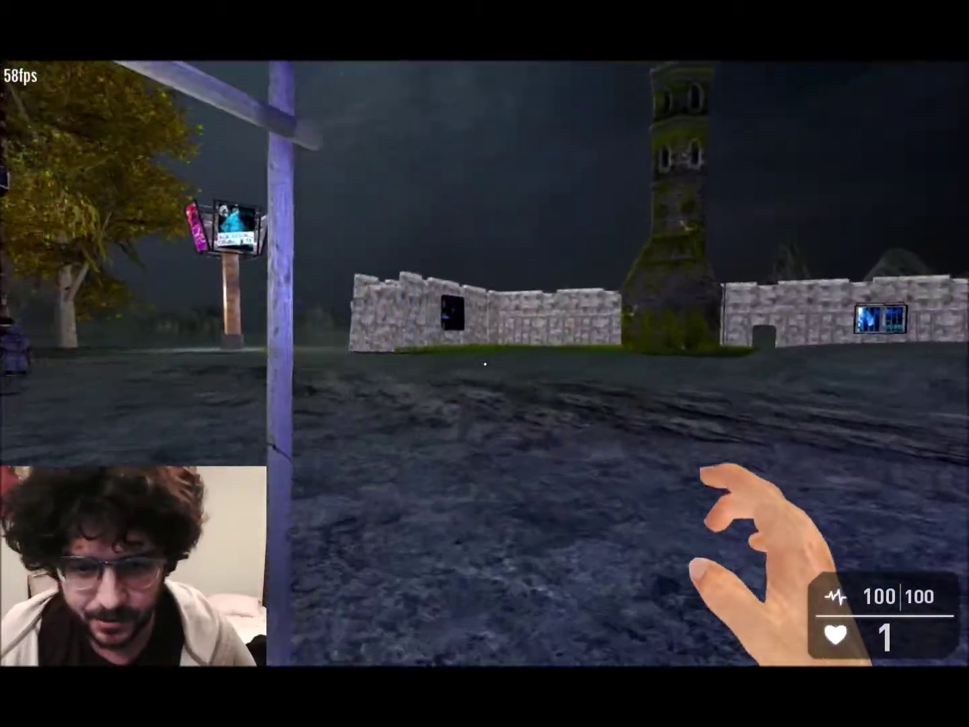
key(w)
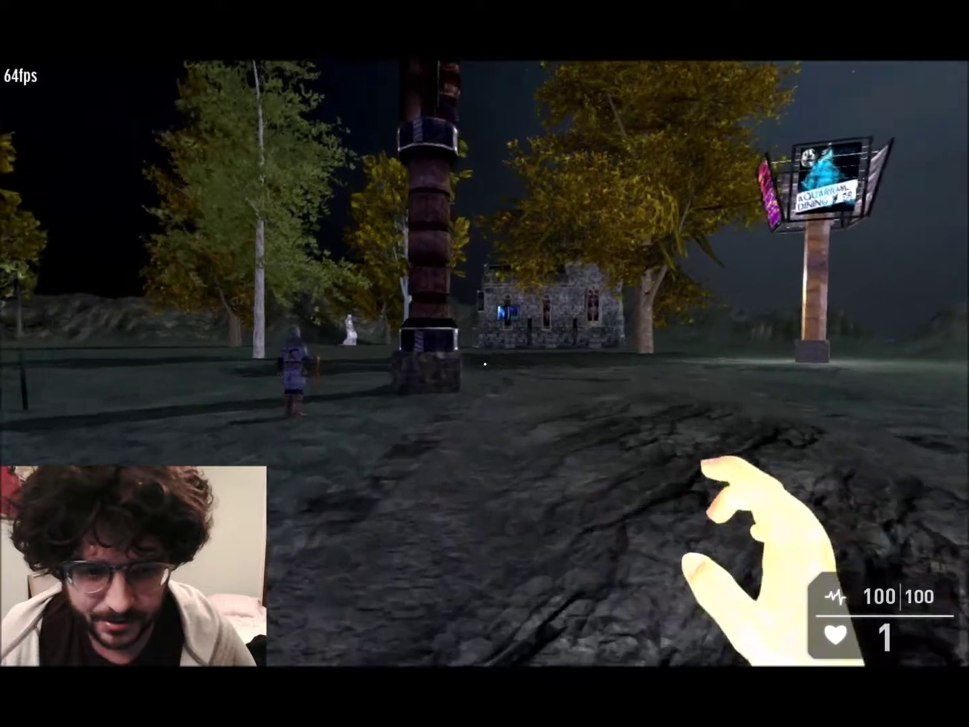
key(a)
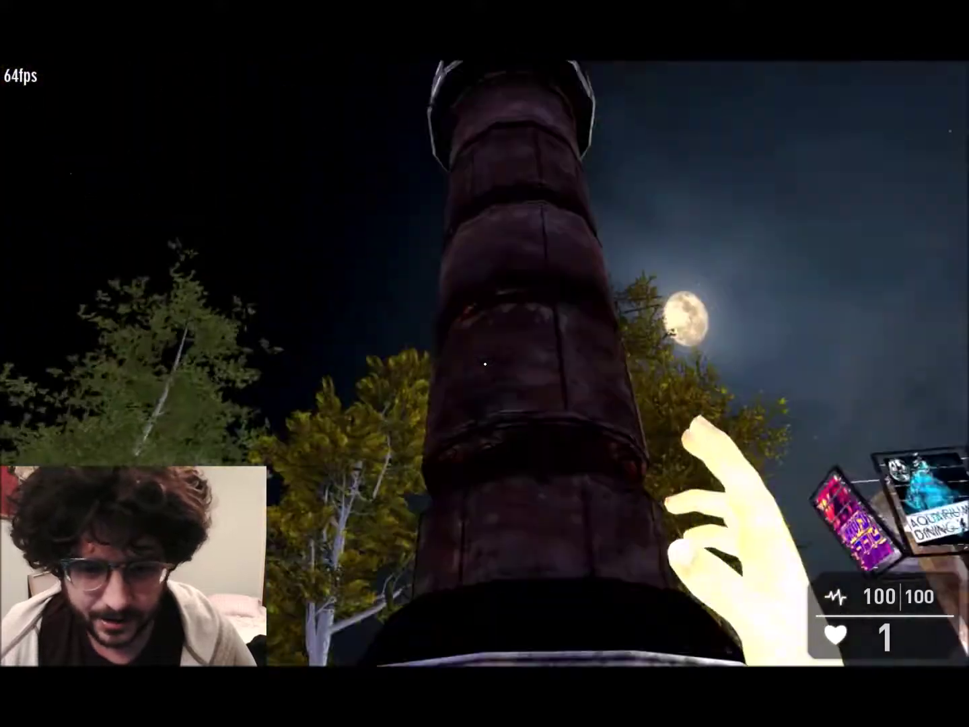
key(s)
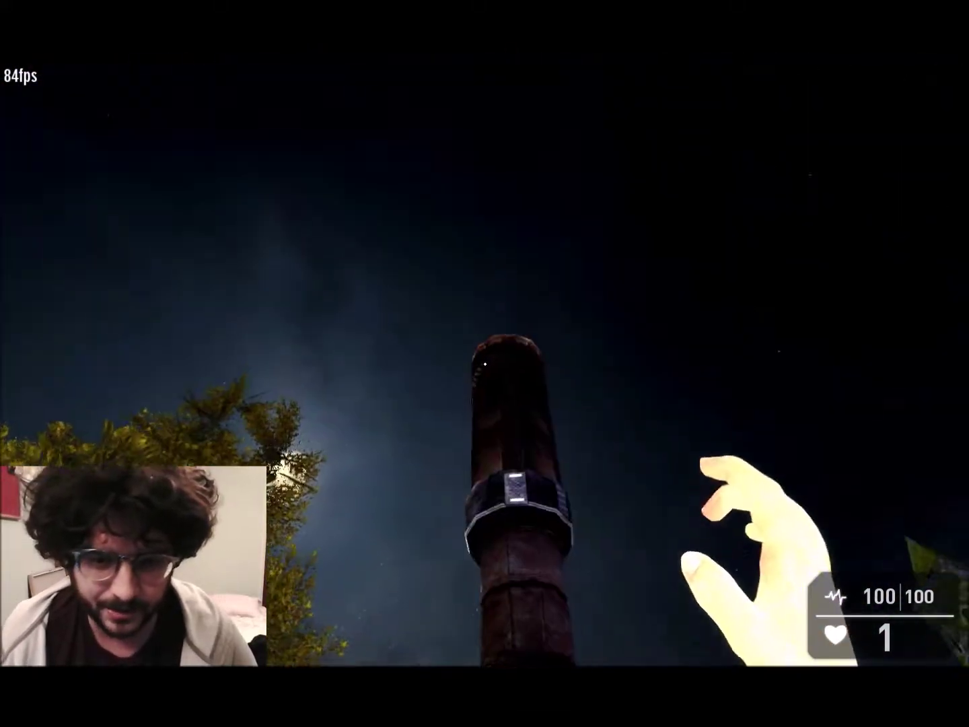
key(Escape)
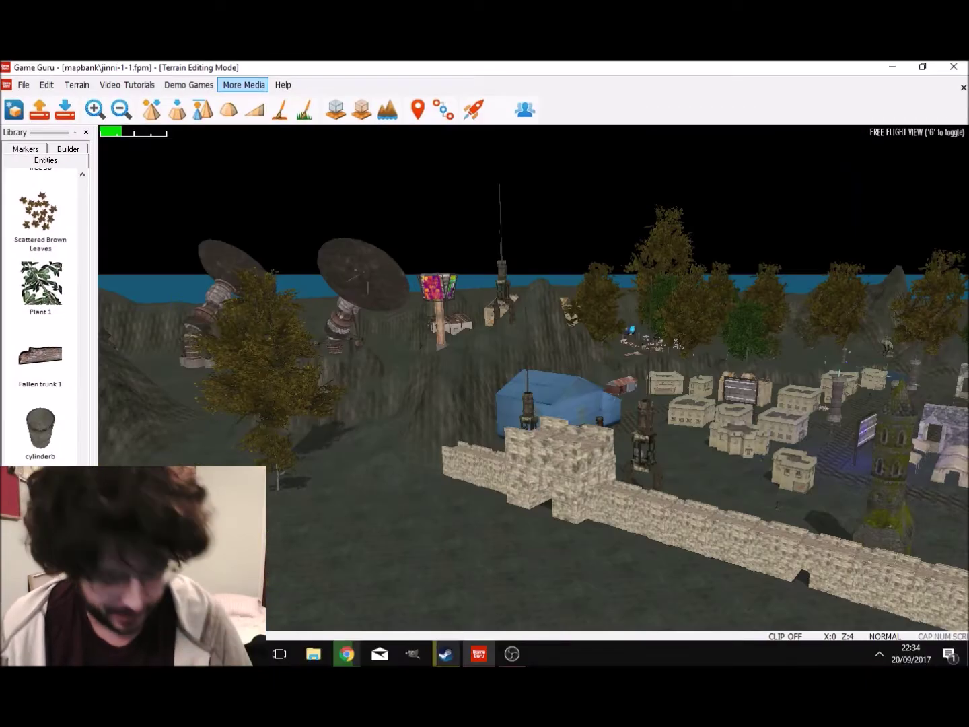
key(alt+Tab)
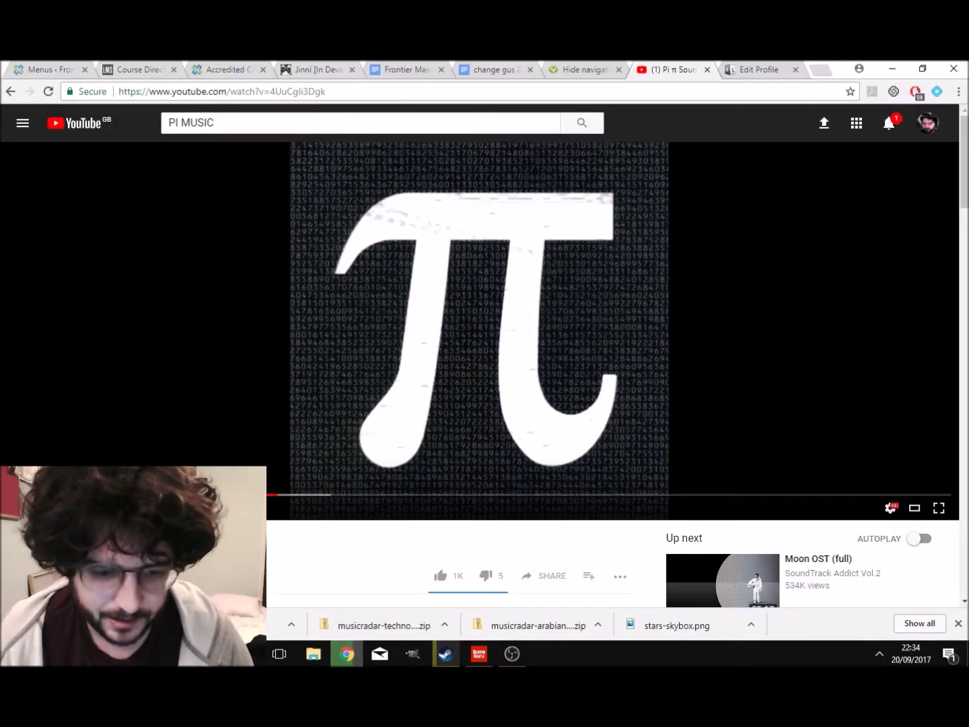
key(alt+Tab)
key(alt+Tab)
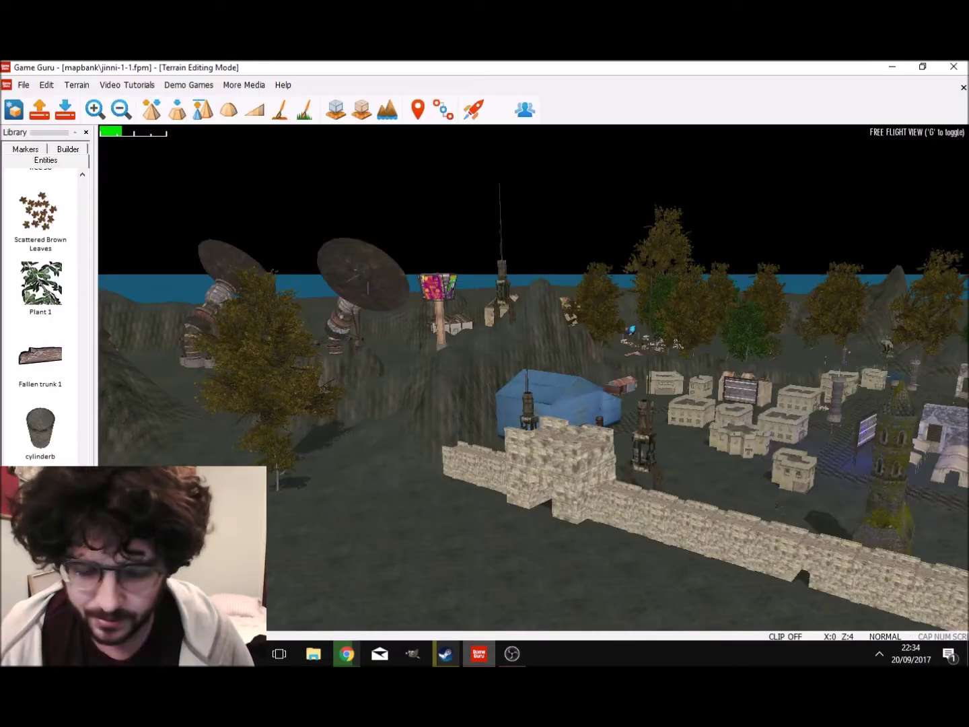
Step: Place a Flame Blue entity on top of the unlit banded pillar beside the tents and trees
key(w)
key(s)
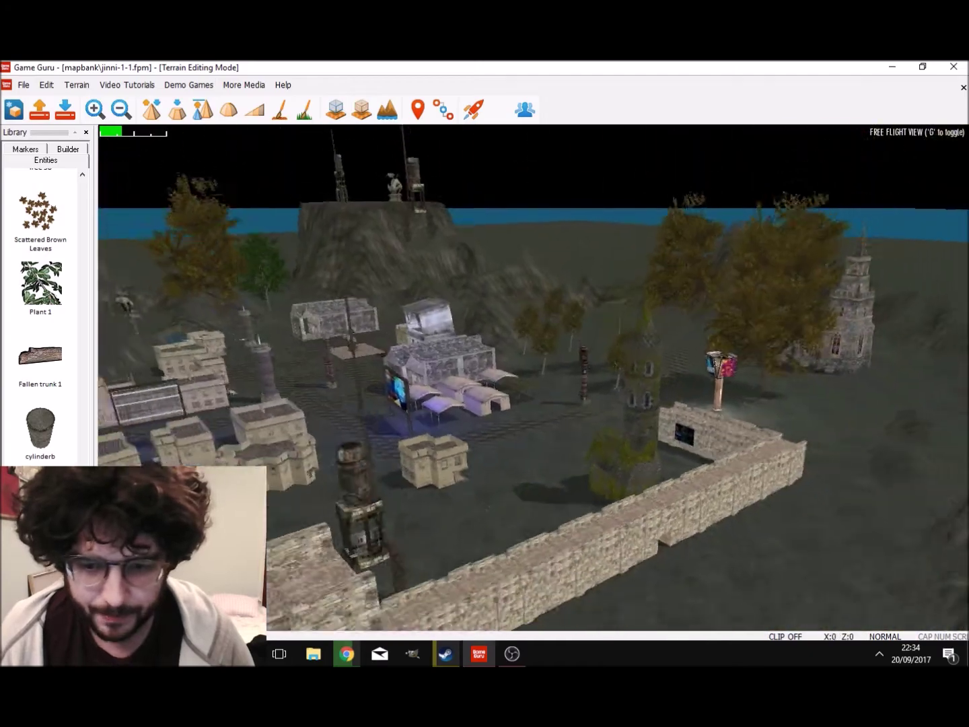
key(w)
key(w)
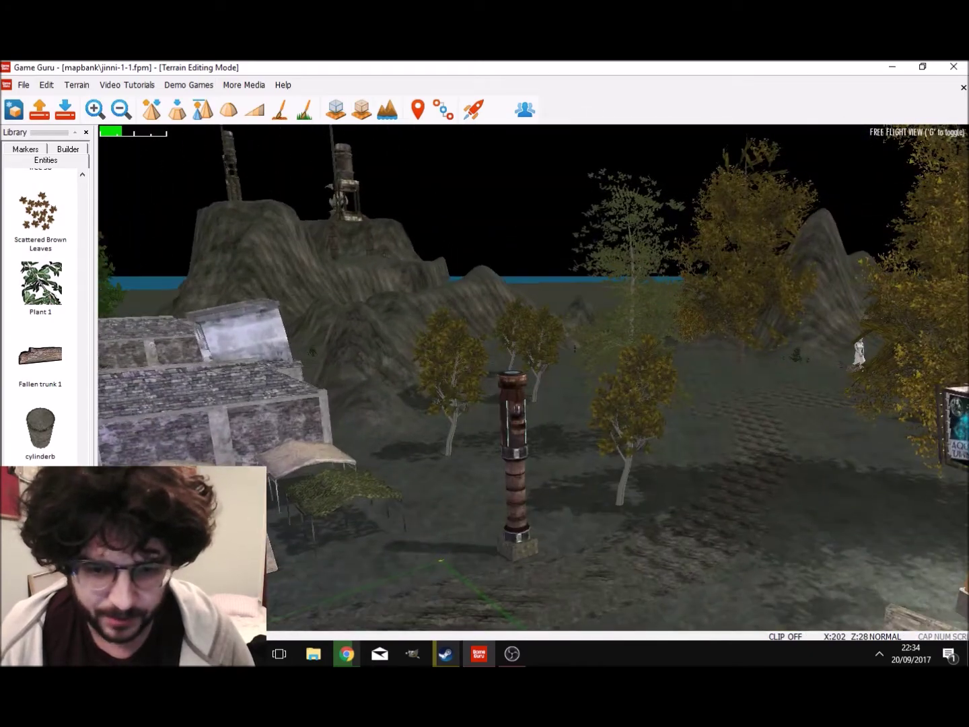
key(w)
scroll(40, 317, down, 1)
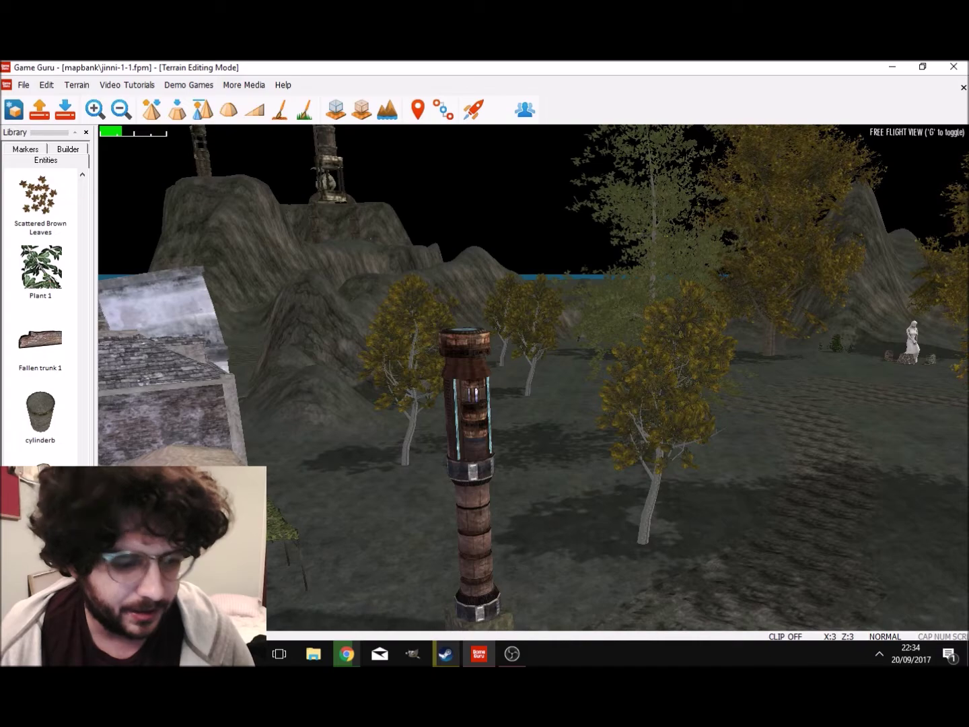
scroll(39, 303, down, 4)
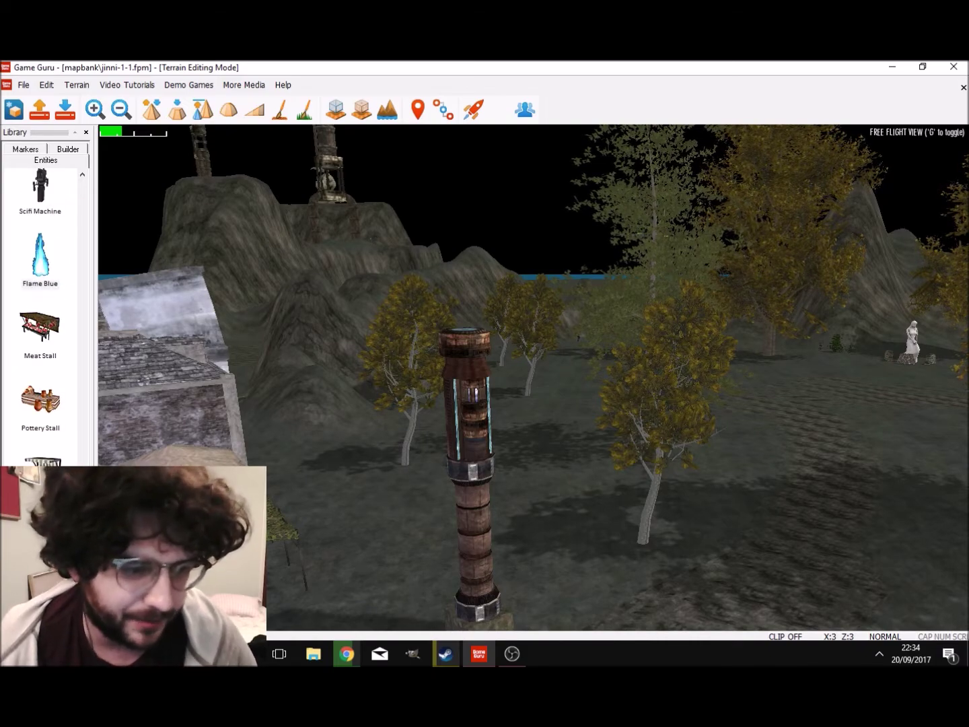
click(40, 258)
right_drag(283, 377, 410, 363)
key(s)
key(w)
right_drag(533, 378, 418, 464)
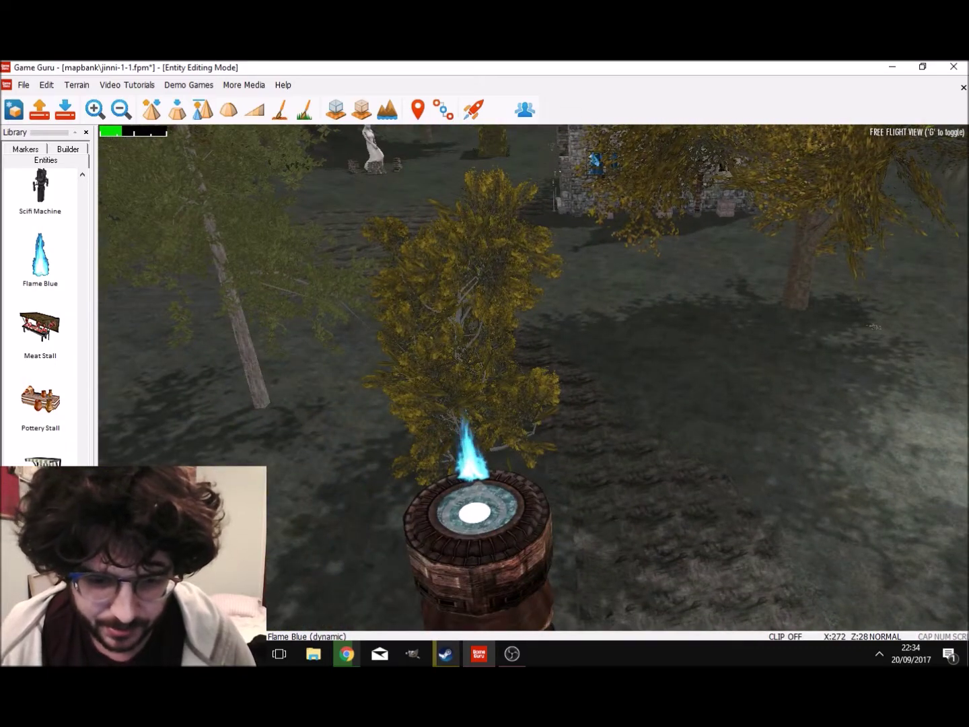
click(474, 457)
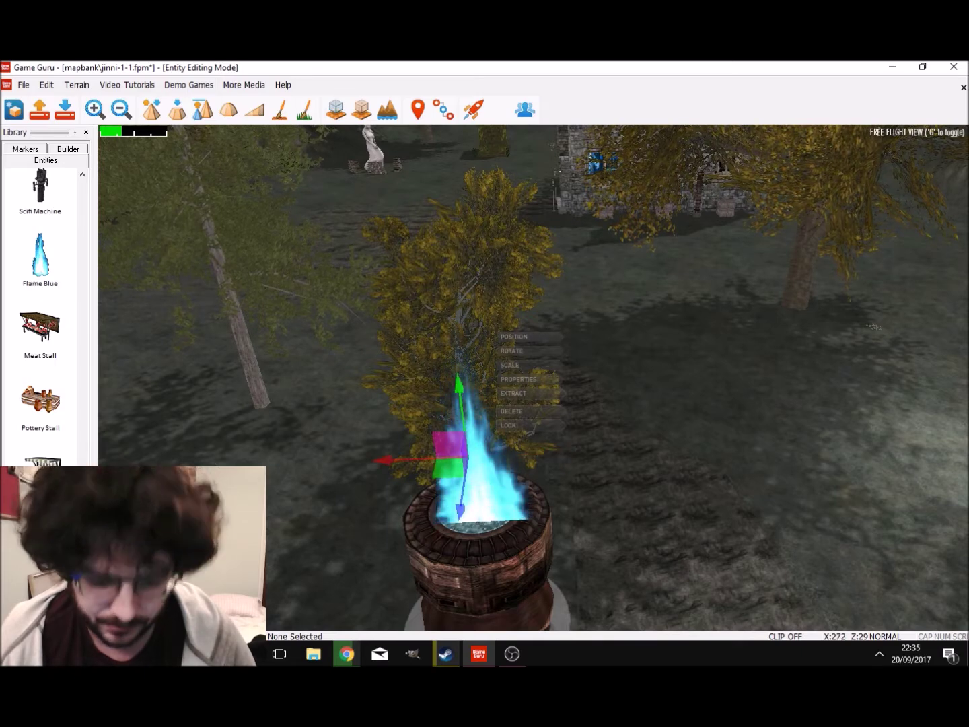
Step: Enlarge the blue flame uniformly and adjust its position so it rises from the pillar's top
mouse_move(459, 382)
mouse_down()
mouse_move(449, 312)
mouse_move(457, 364)
mouse_up()
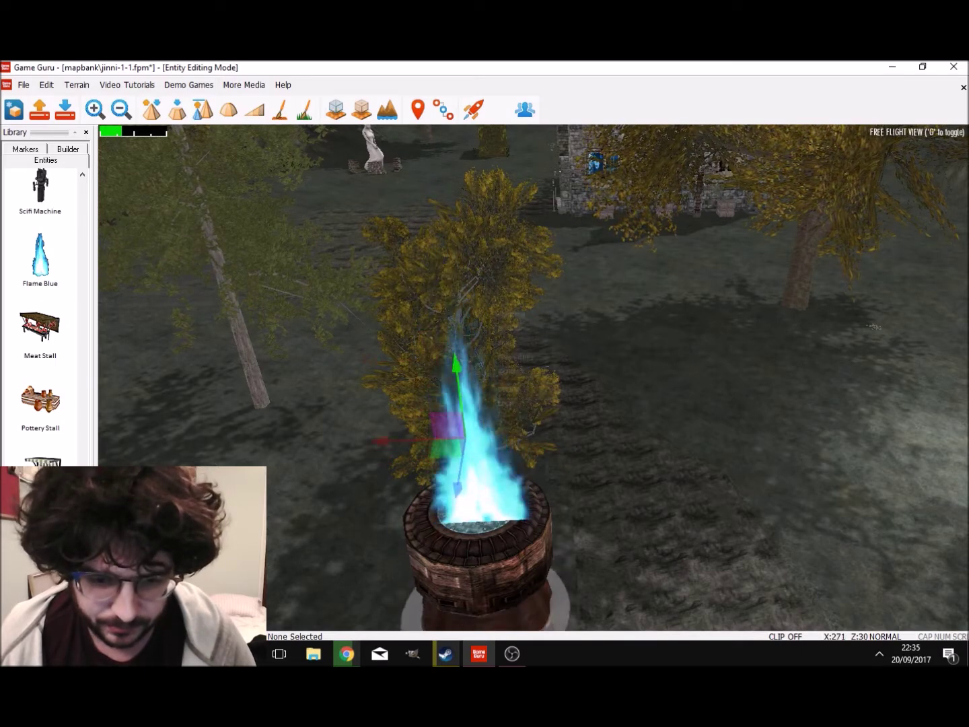
drag(381, 437, 362, 440)
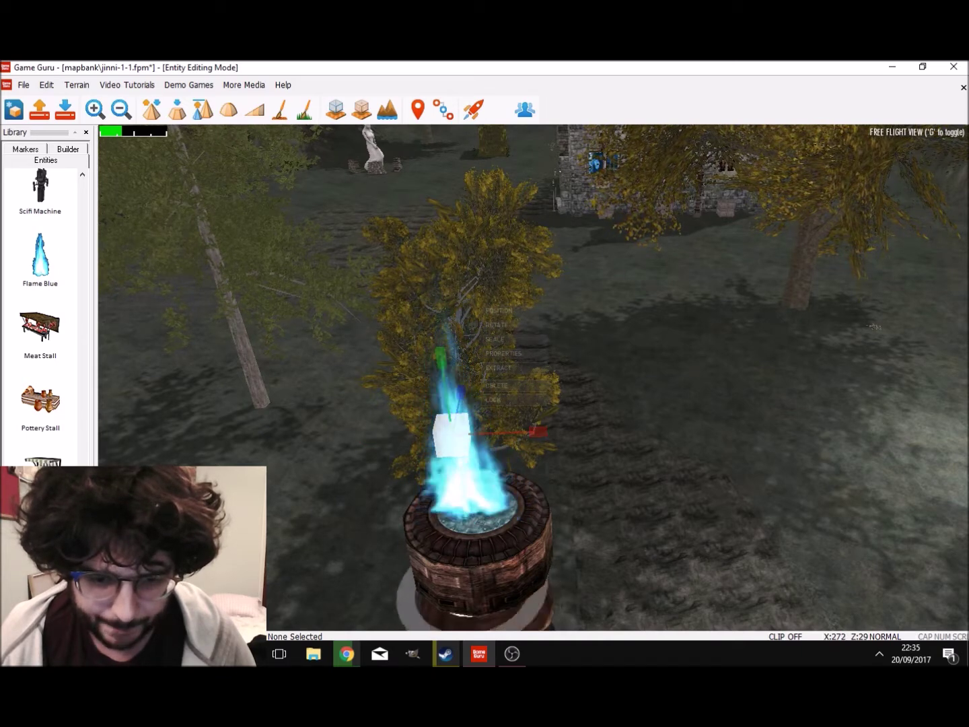
drag(452, 435, 475, 431)
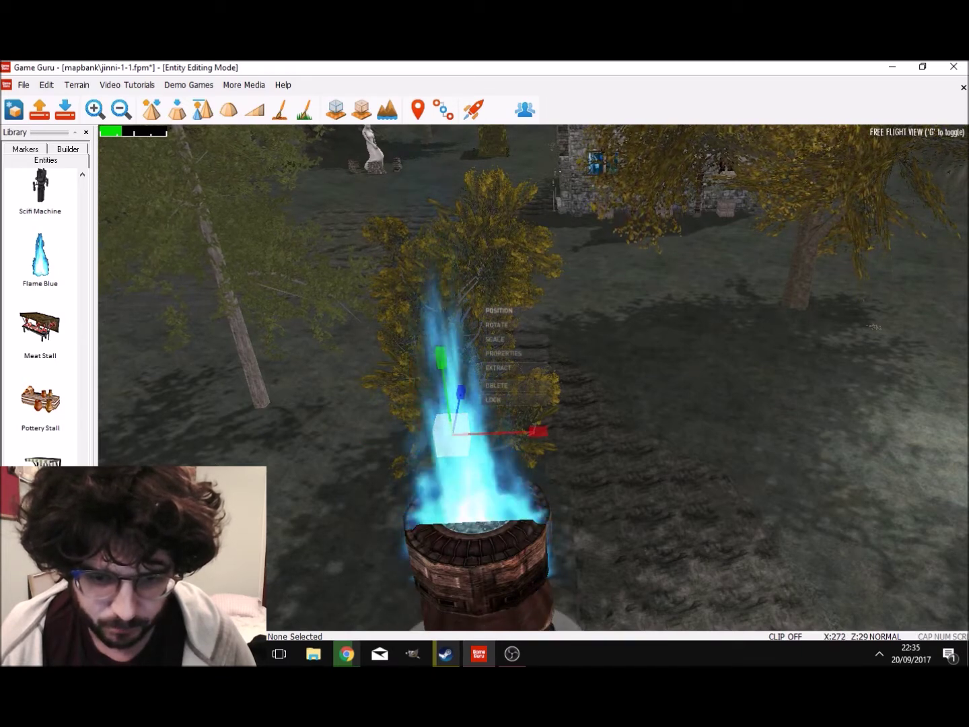
click(499, 311)
drag(441, 355, 430, 284)
right_drag(431, 283, 458, 342)
key(s)
key(w)
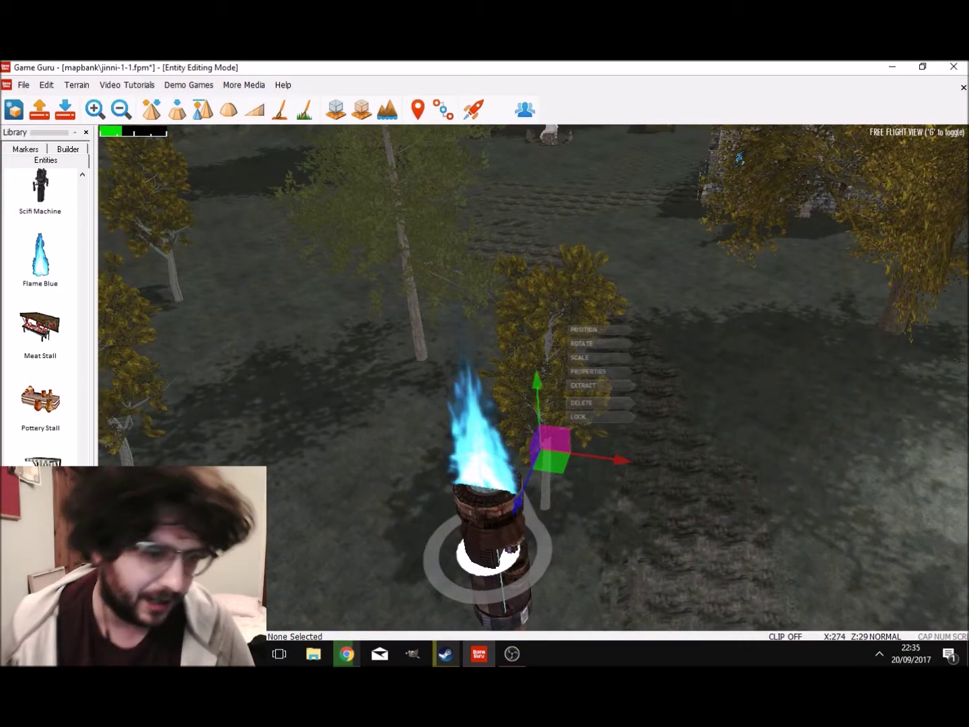
Step: Place a Cyan Light marker inside the blue flame on the pillar
scroll(40, 303, down, 6)
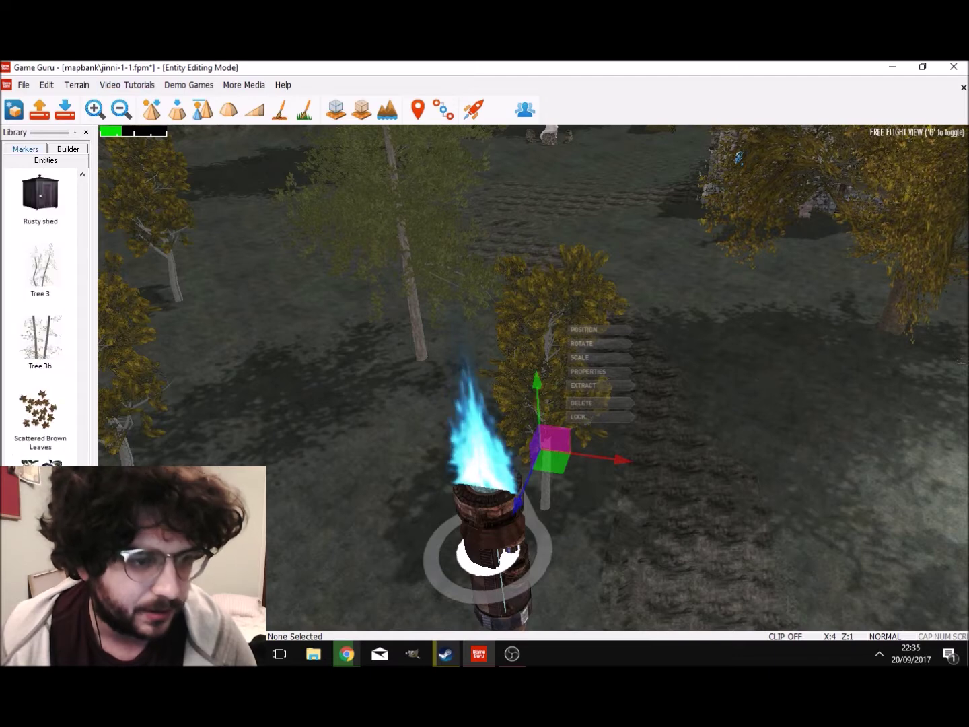
click(25, 148)
scroll(40, 303, down, 10)
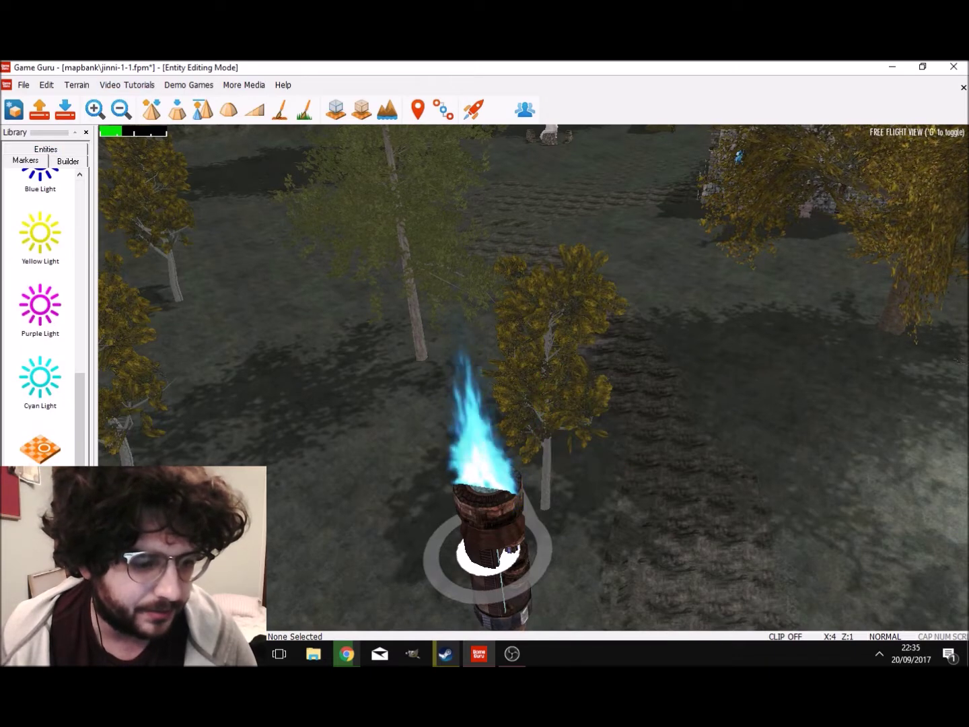
click(41, 378)
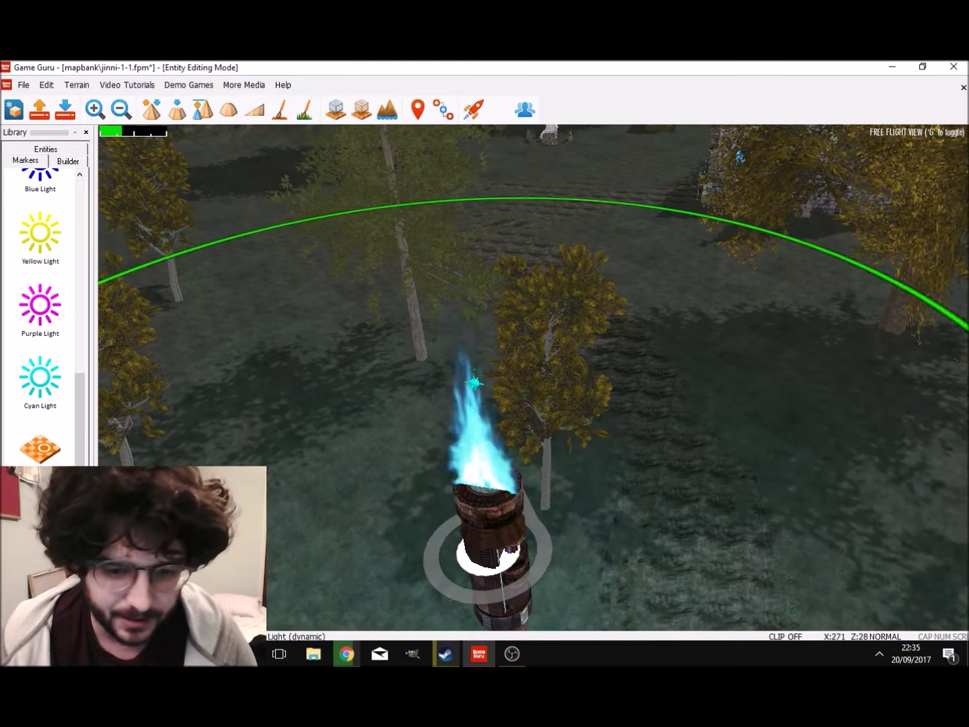
click(480, 436)
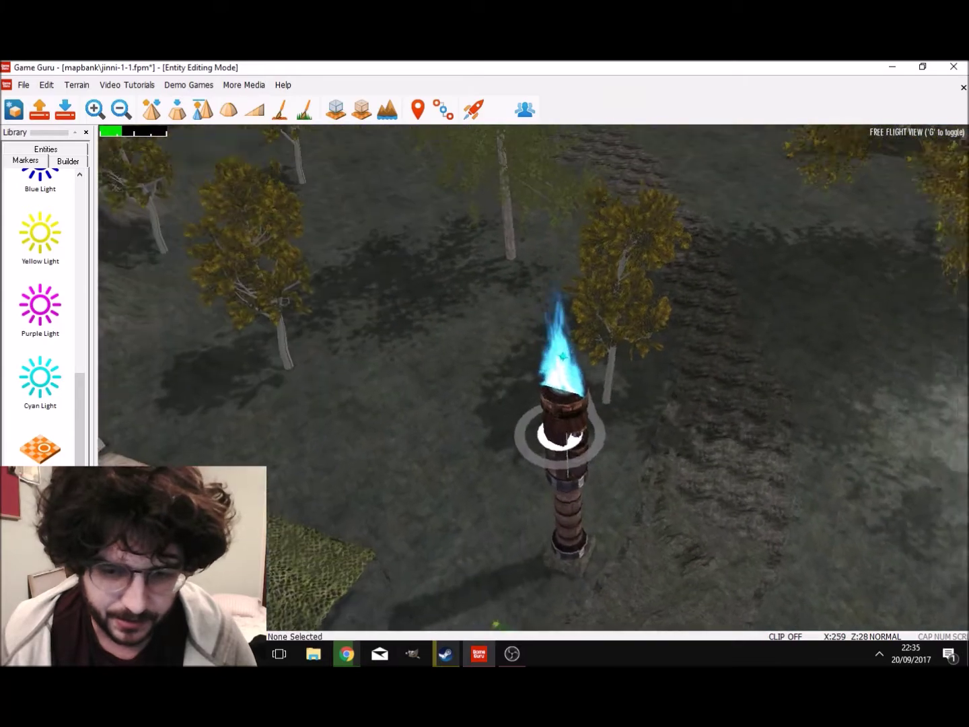
Step: Select the cyan light and examine its alignment with the flame and pillar top from several sides
click(548, 327)
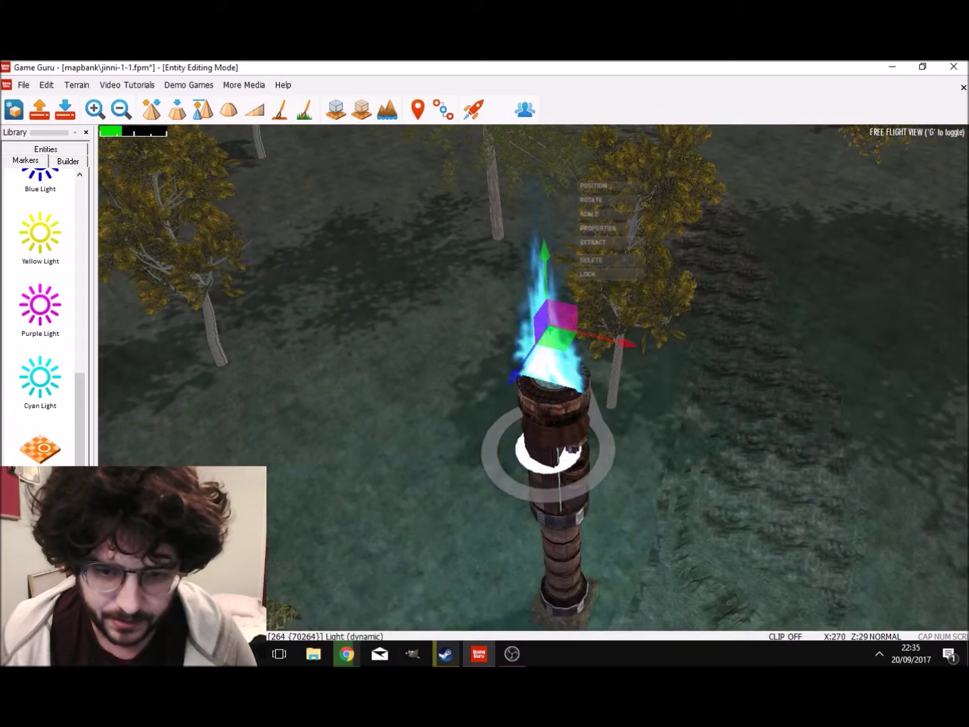
key(a)
mouse_move(548, 327)
right_down()
mouse_move(740, 347)
mouse_move(549, 337)
right_up()
key(d)
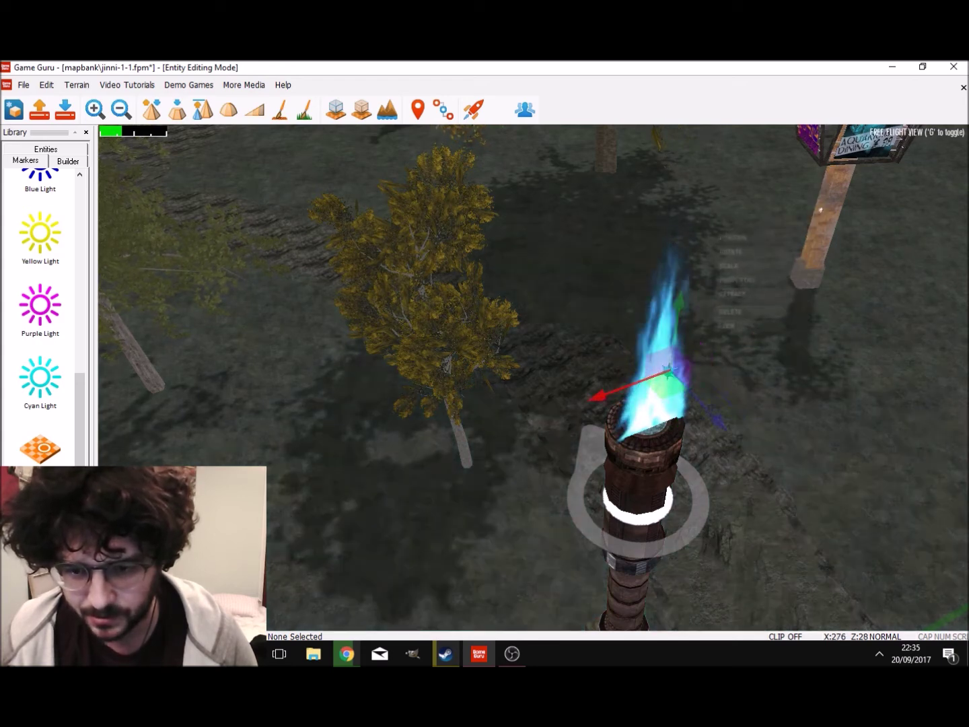
right_drag(538, 377, 336, 418)
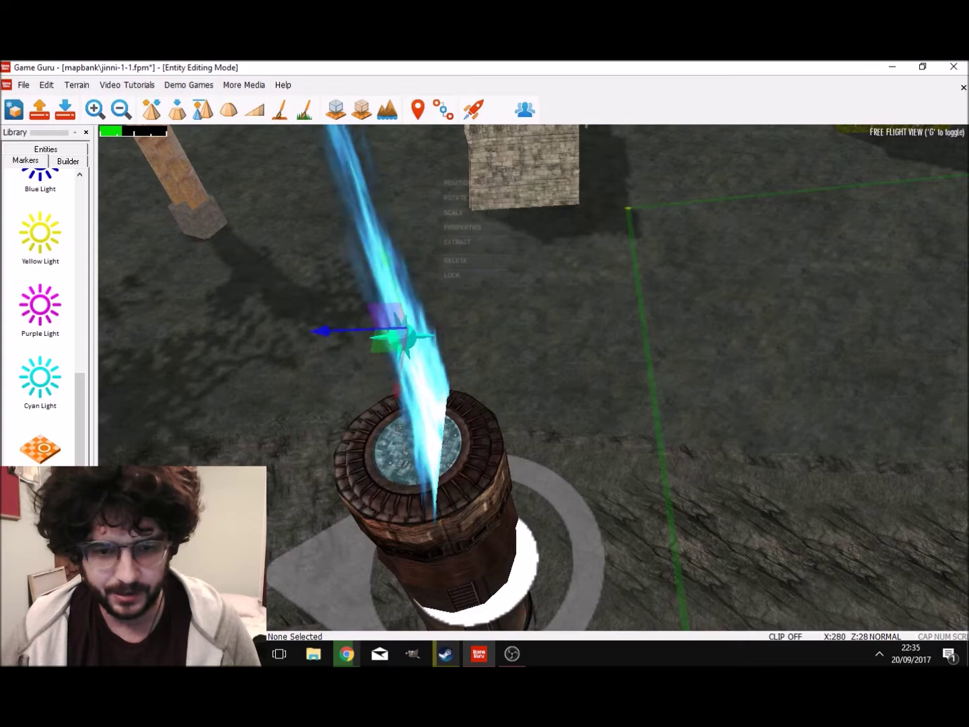
right_drag(336, 418, 202, 404)
right_drag(539, 377, 808, 381)
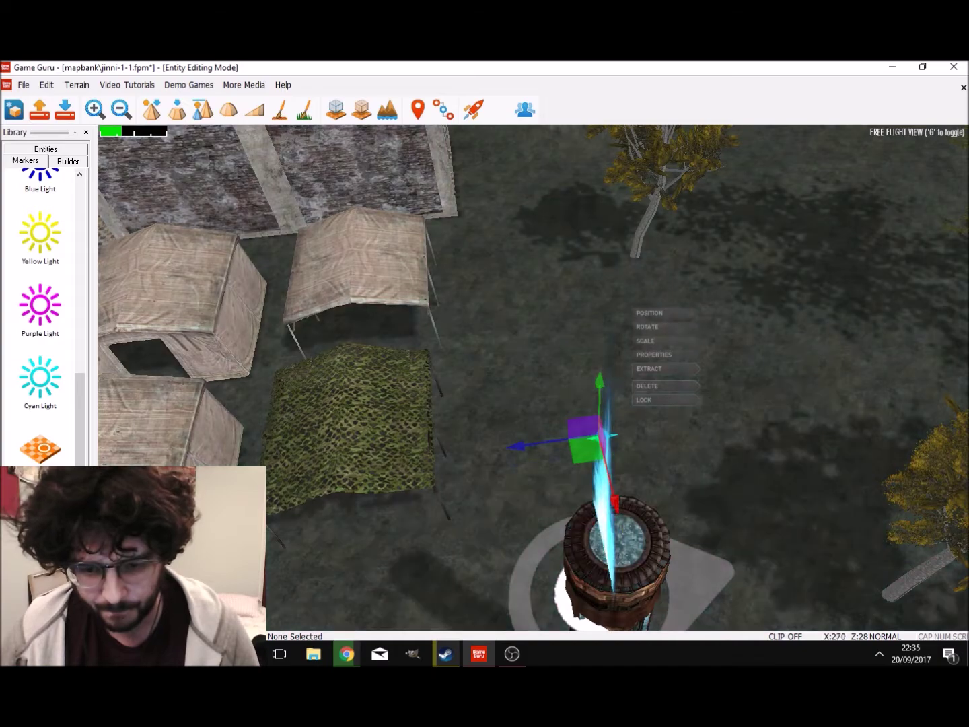
right_drag(539, 377, 673, 367)
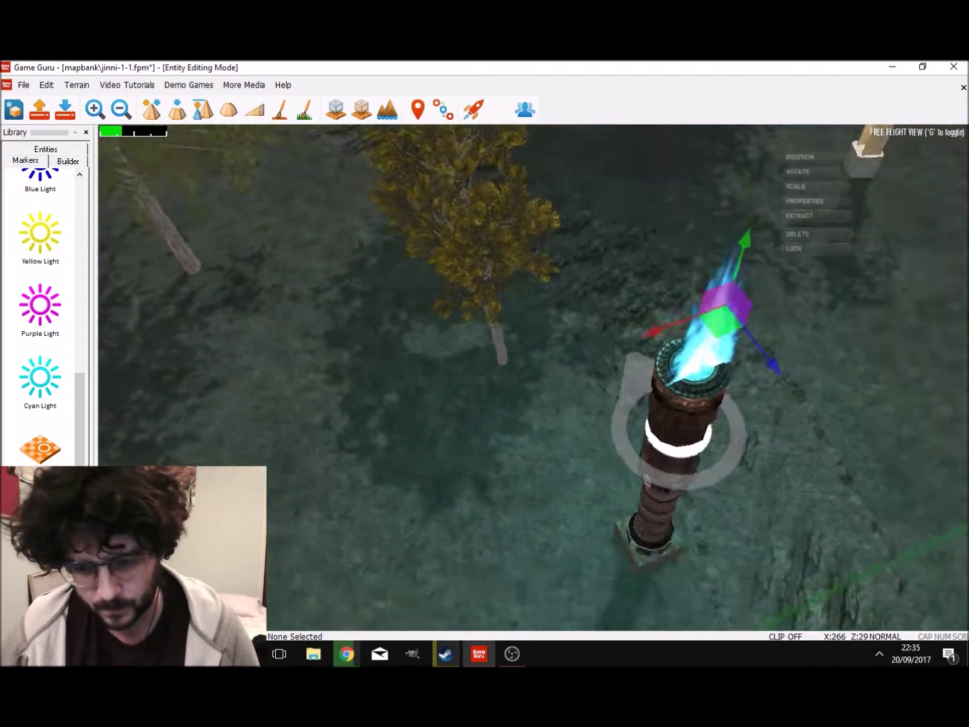
Step: Examine the level from the air, covering the lit pillar, village buildings, church and autumn trees
right_drag(539, 377, 620, 377)
key(s)
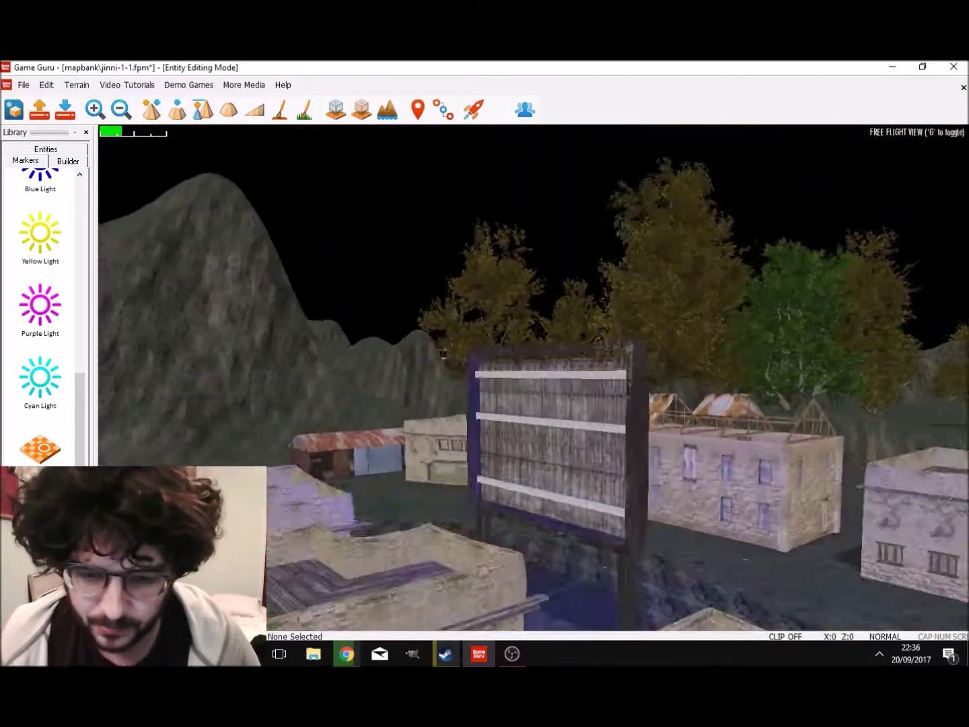
key(w)
right_drag(539, 377, 742, 384)
key(s)
key(s)
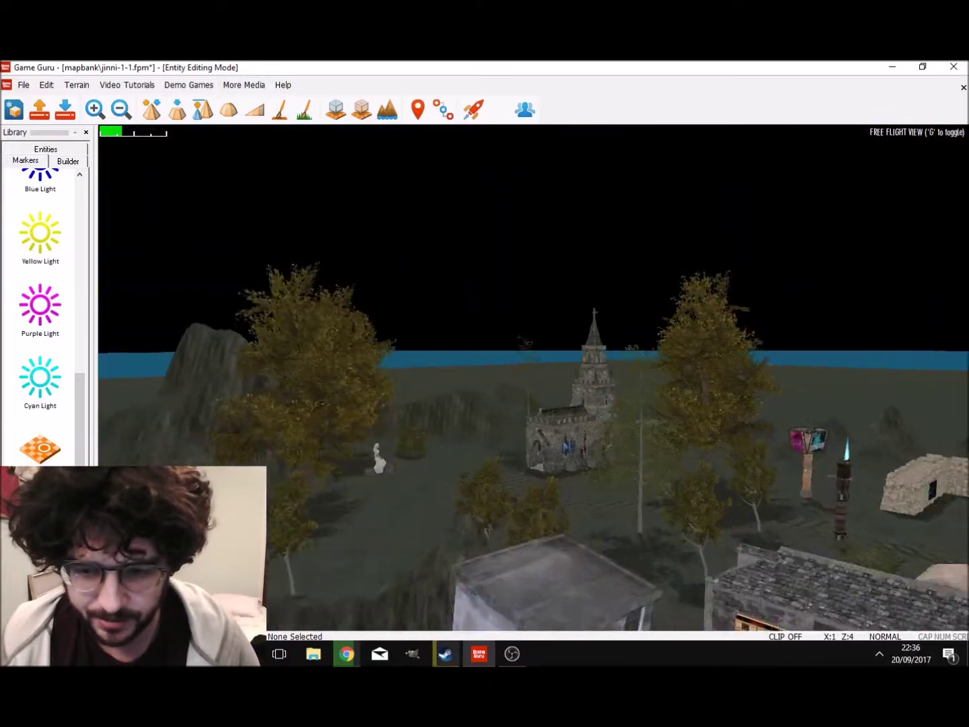
right_drag(741, 384, 404, 512)
key(w)
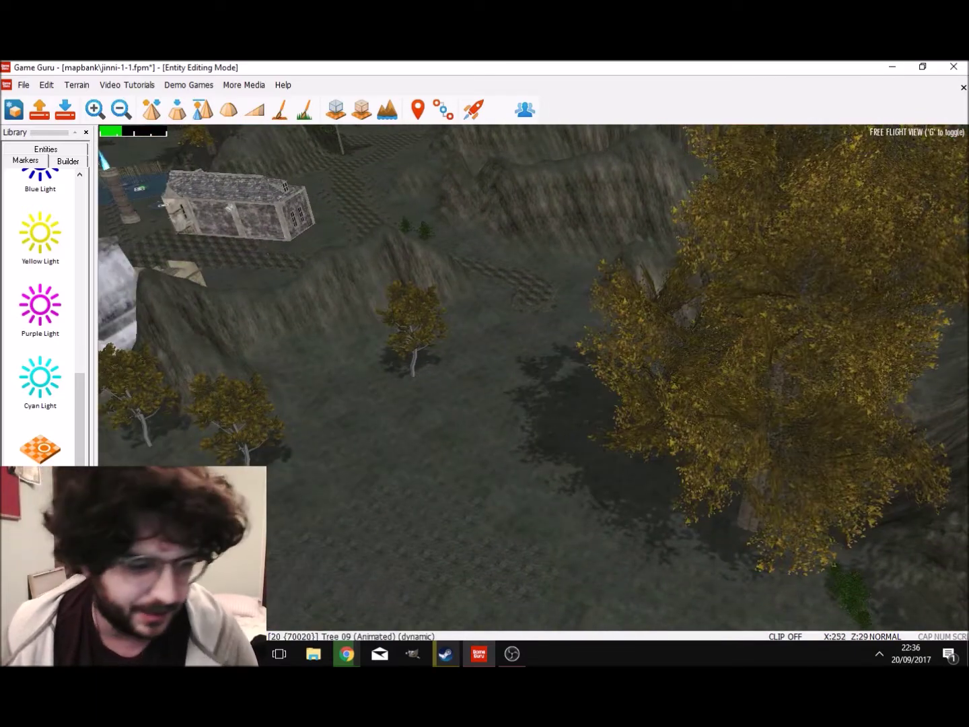
Step: Scatter Scattered Brown Leaves entities on the ground beneath the small autumn tree and the large tree beside the church
scroll(39, 316, down, 3)
scroll(40, 317, up, 10)
click(45, 149)
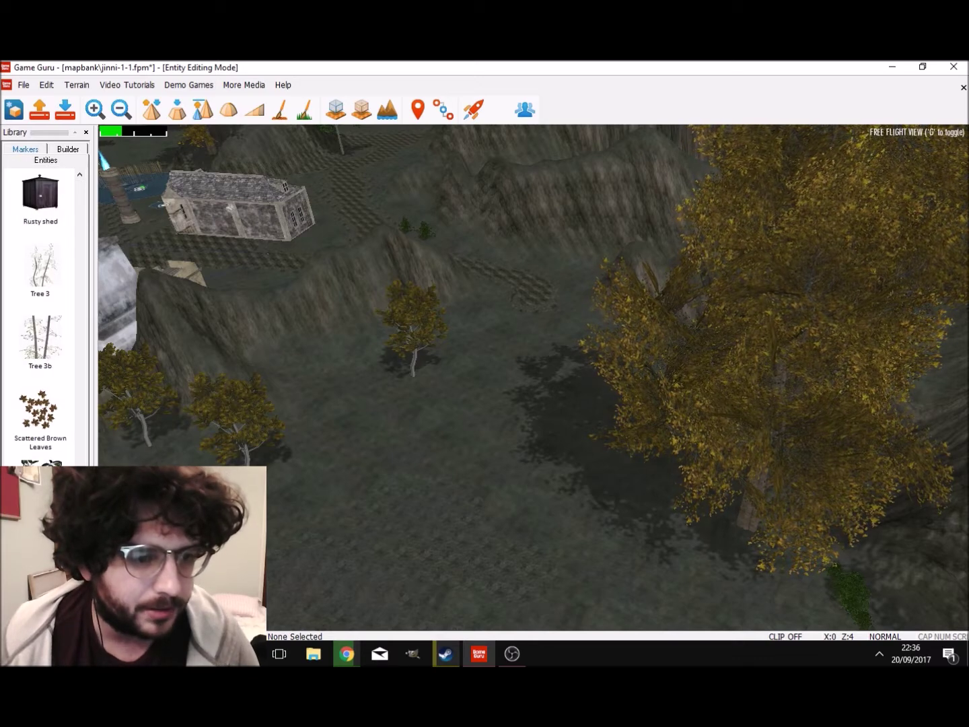
scroll(40, 303, down, 3)
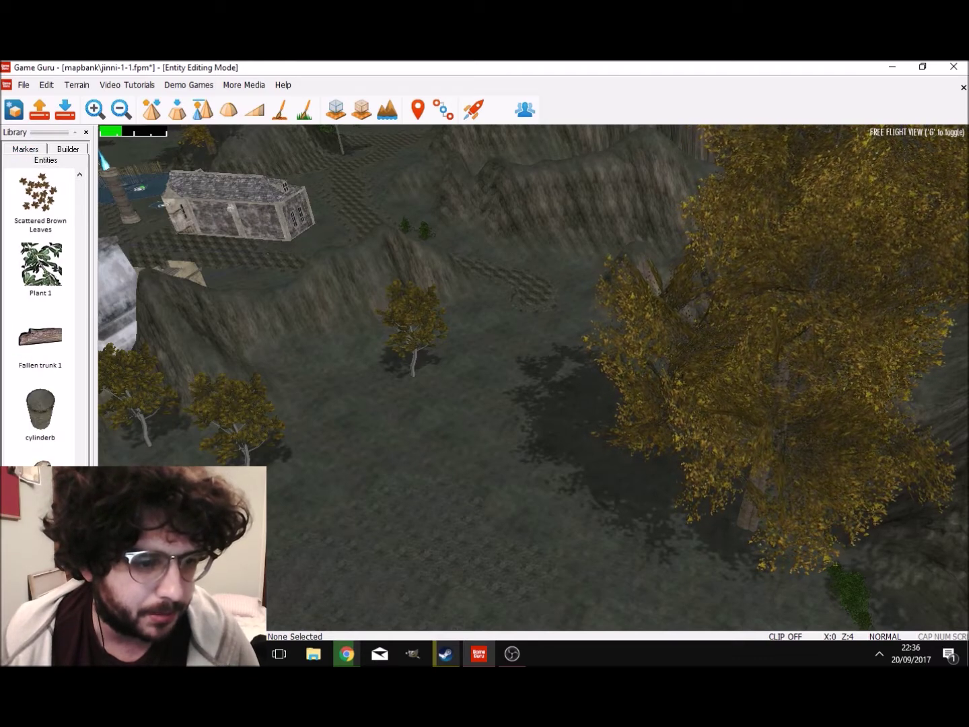
scroll(41, 303, up, 2)
click(40, 299)
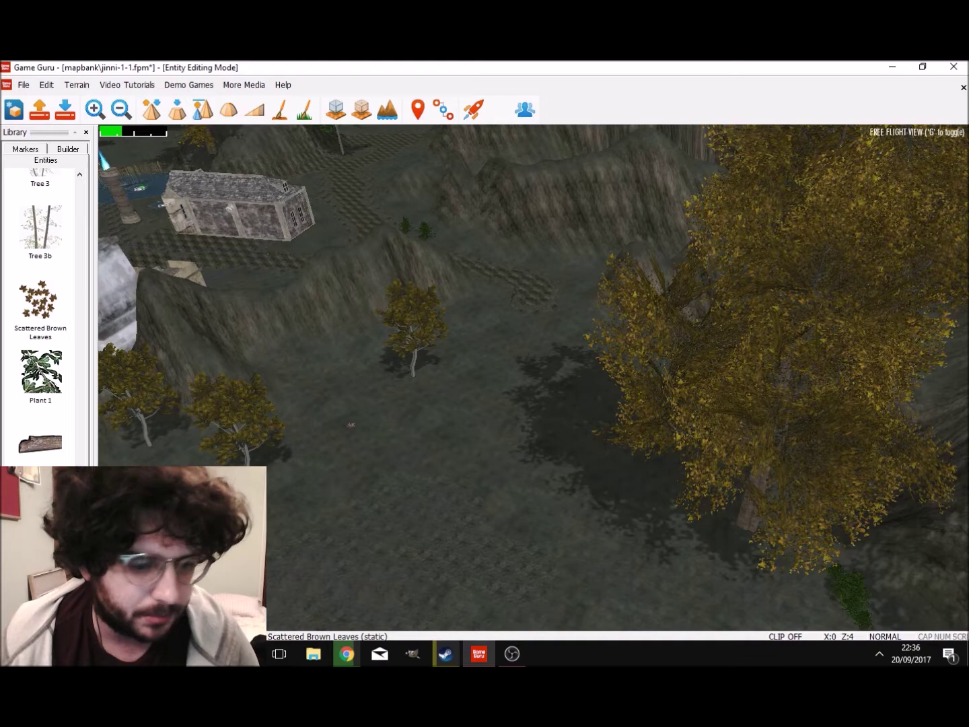
key(w)
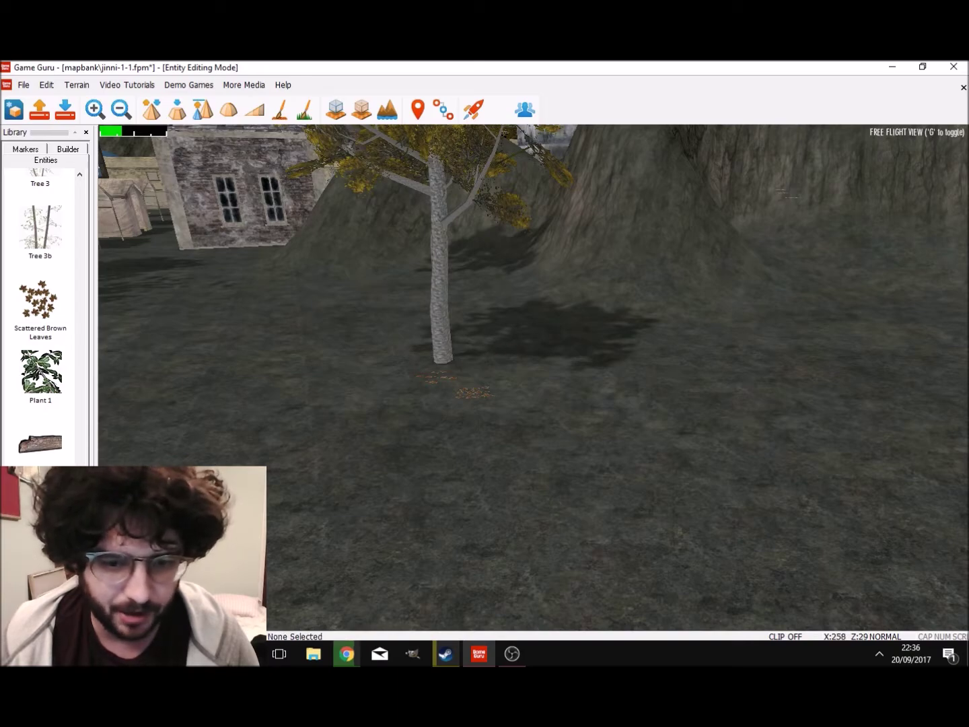
key(w)
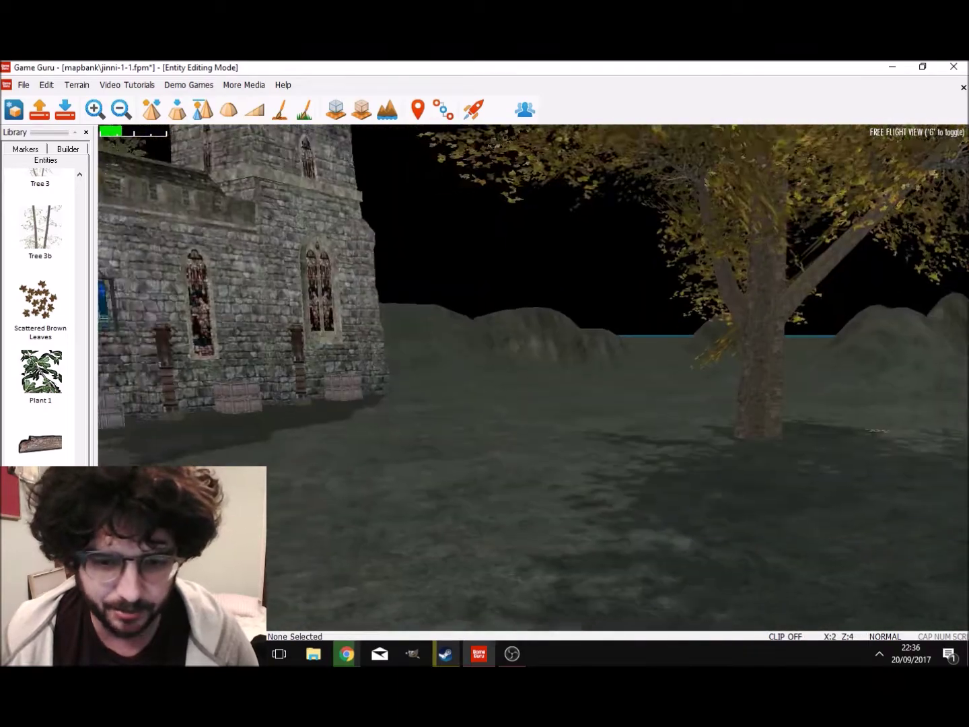
key(w)
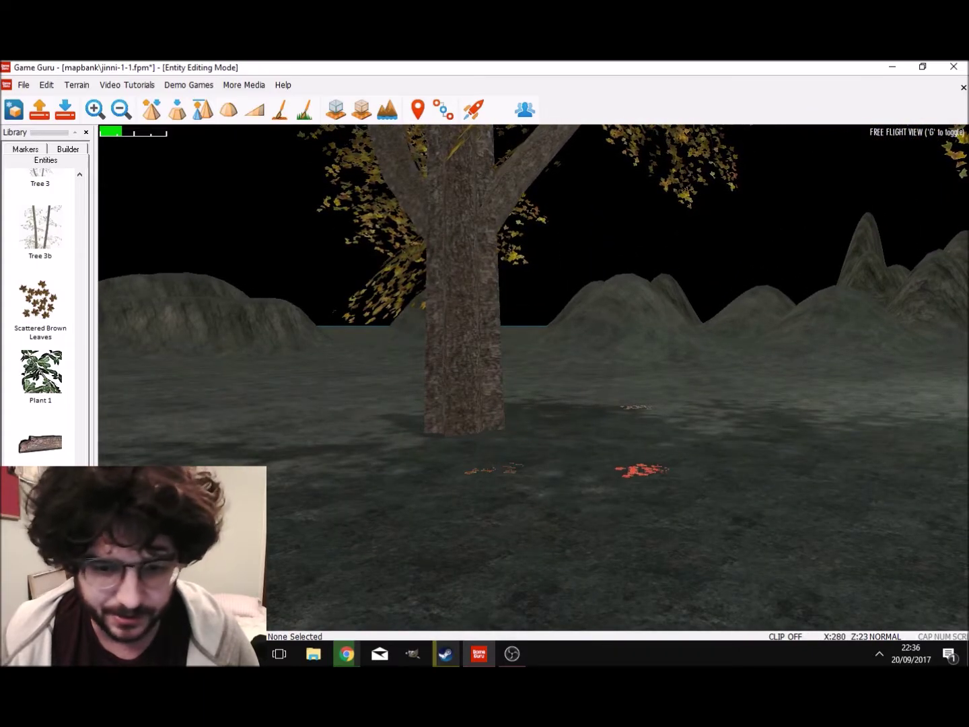
Step: Add patches of Scattered Brown Leaves at the foot of the thin tree next to the blue-flame pillar
key(w)
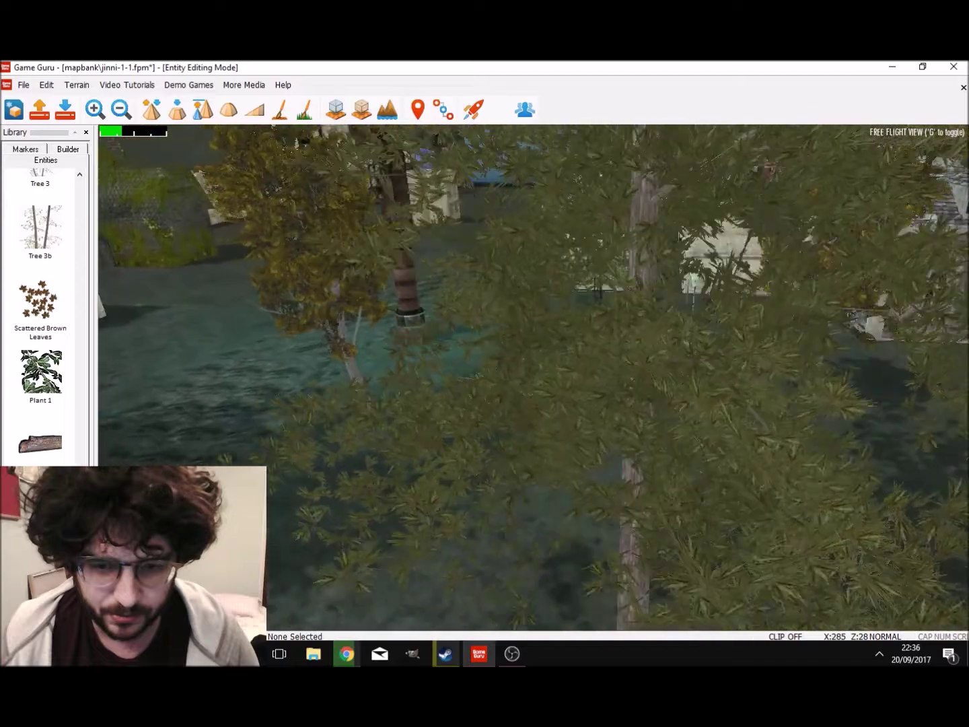
key(w)
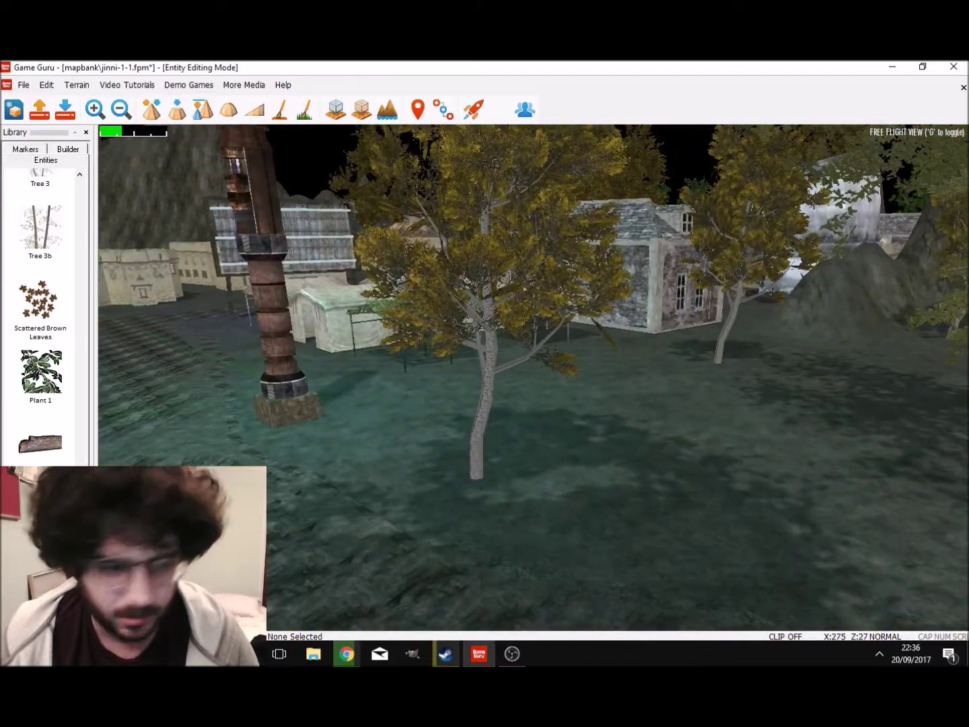
drag(539, 519, 510, 518)
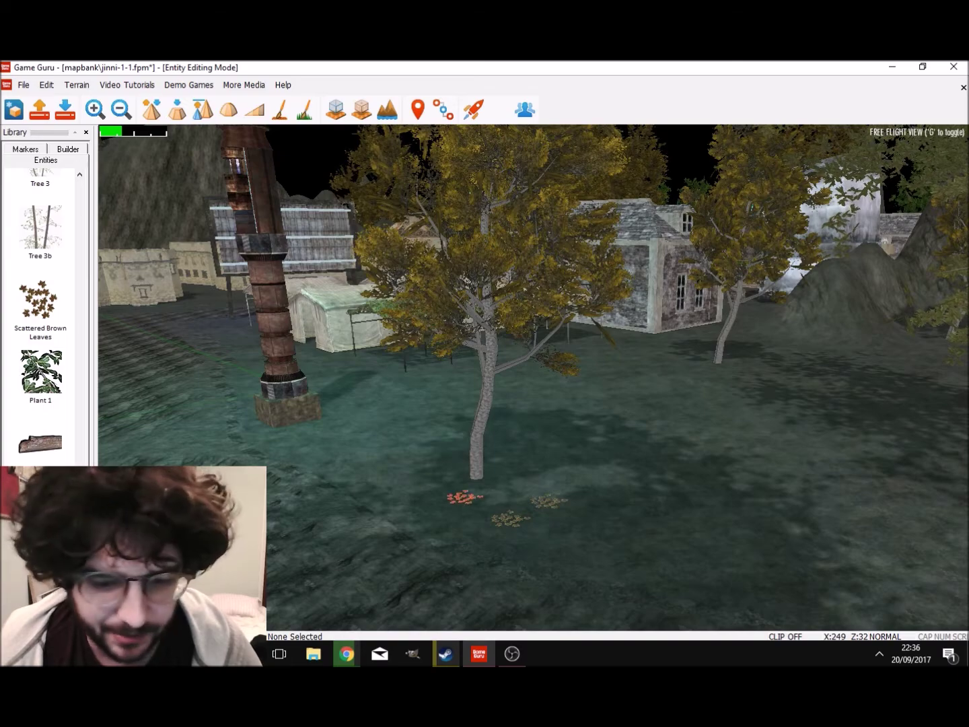
Step: Place a Futuristic Pillar inside the church, on the raised floor in front of the end window
key(w)
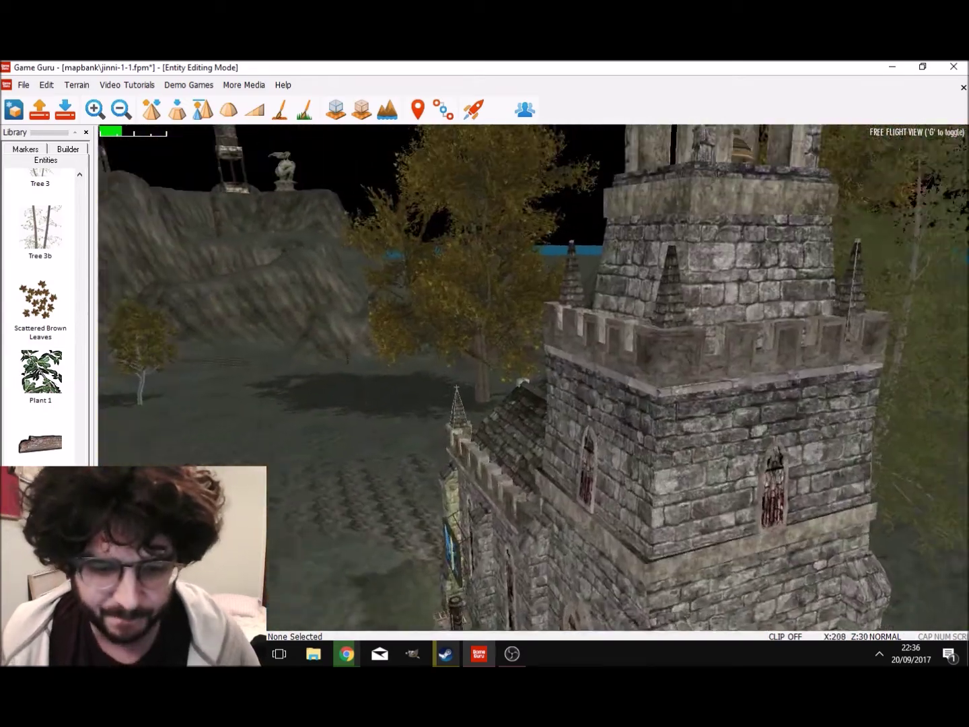
key(w)
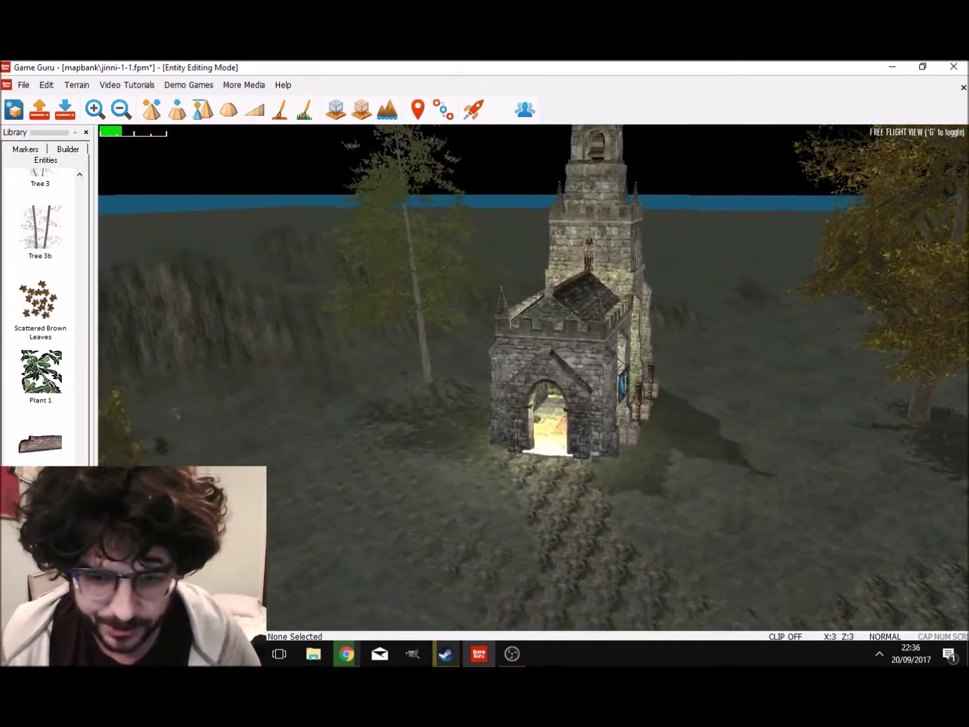
key(w)
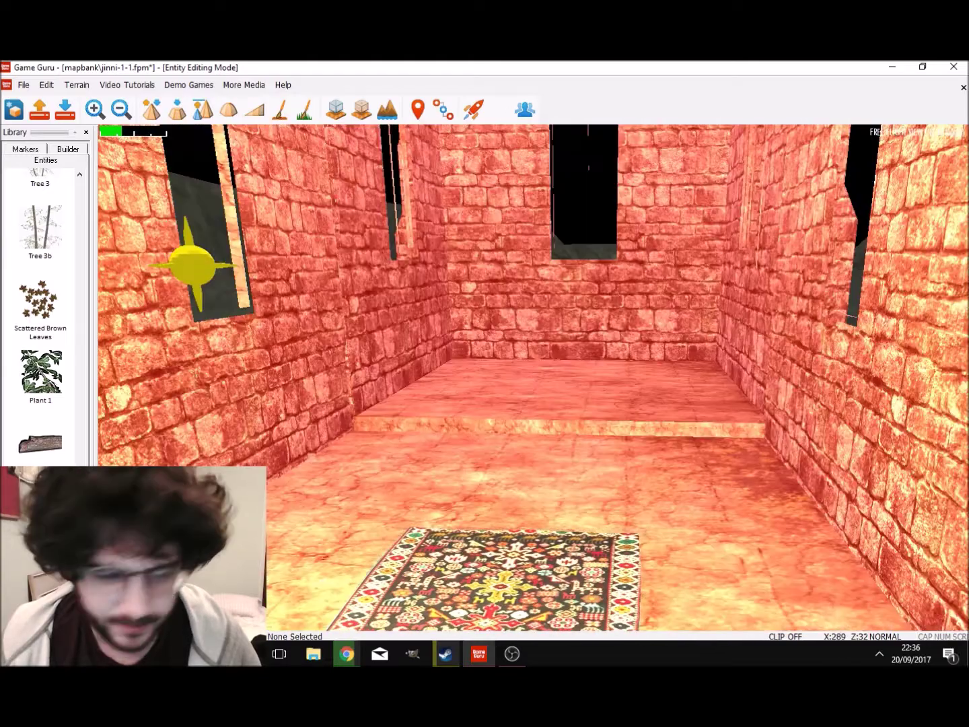
scroll(39, 303, down, 10)
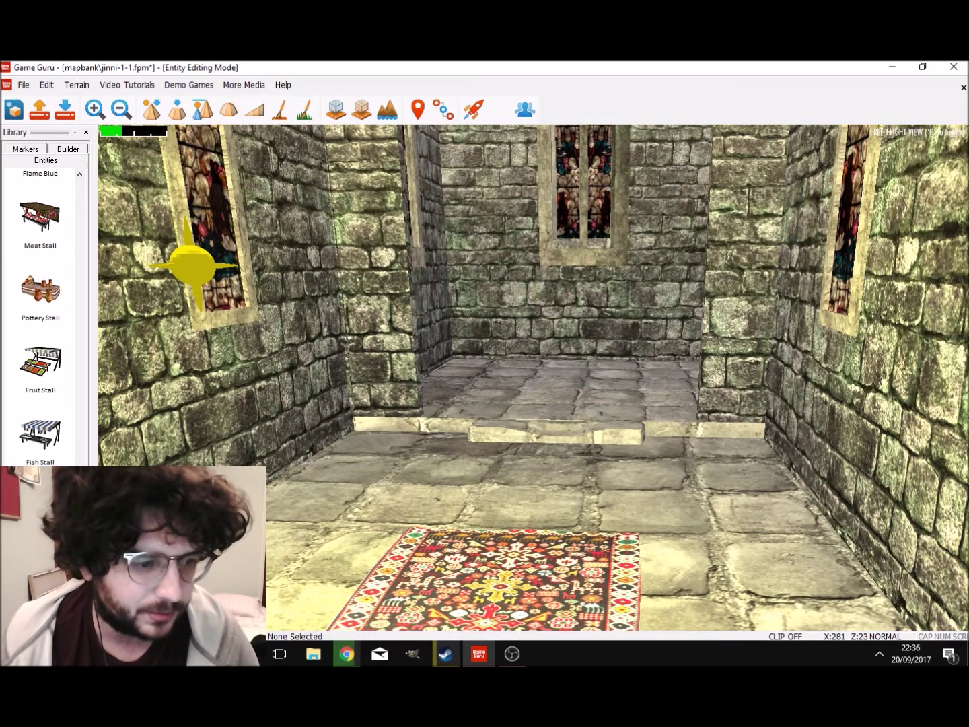
scroll(40, 303, up, 6)
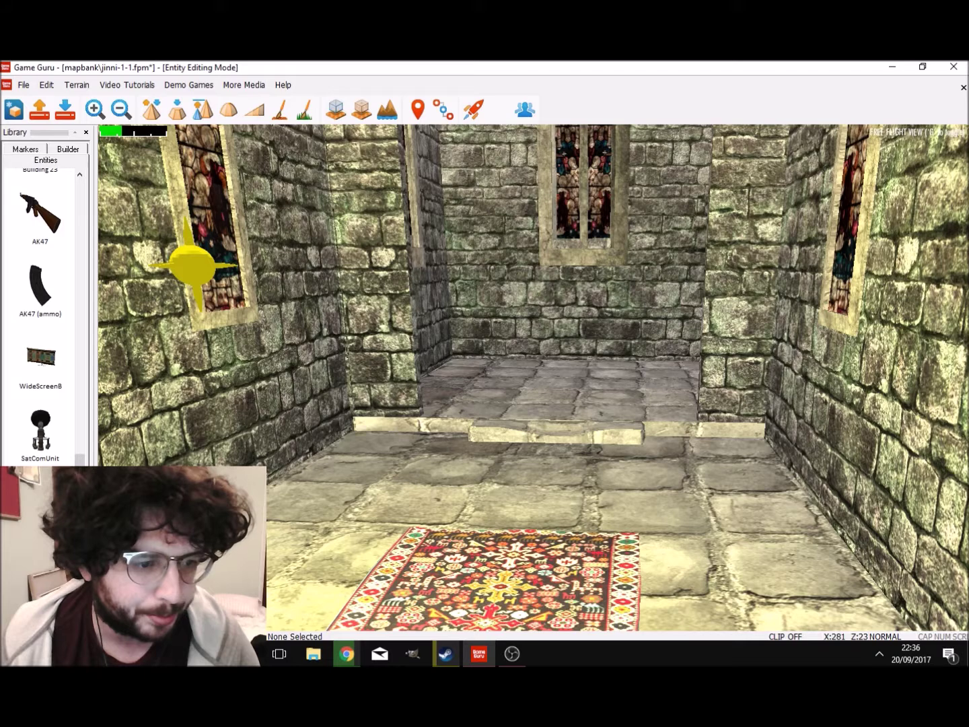
scroll(41, 303, up, 5)
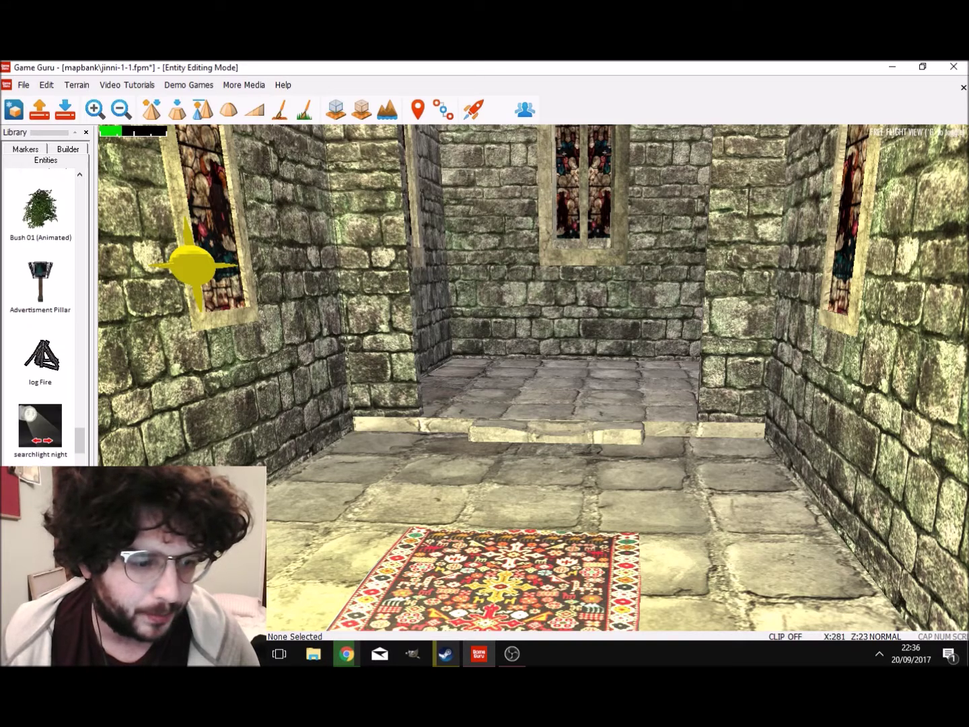
scroll(40, 303, up, 7)
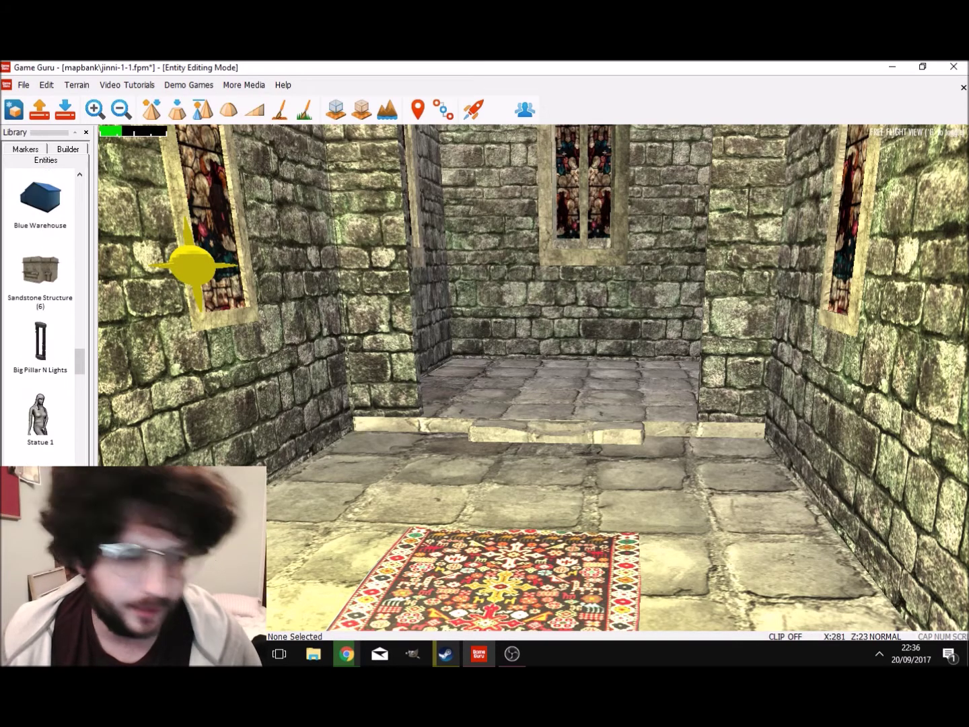
scroll(41, 303, down, 3)
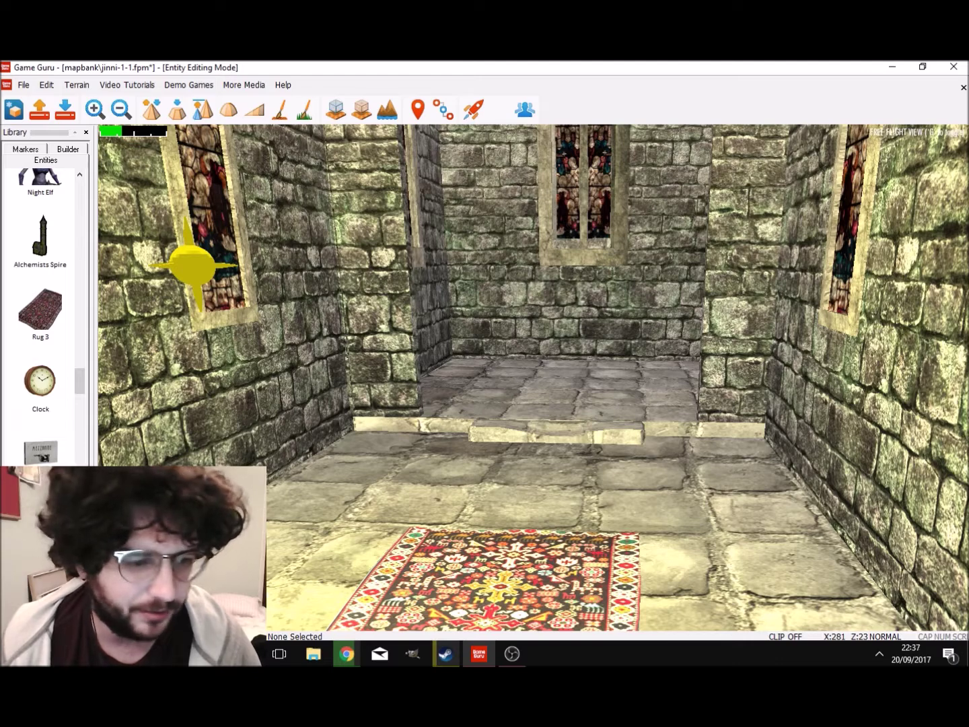
scroll(41, 303, up, 3)
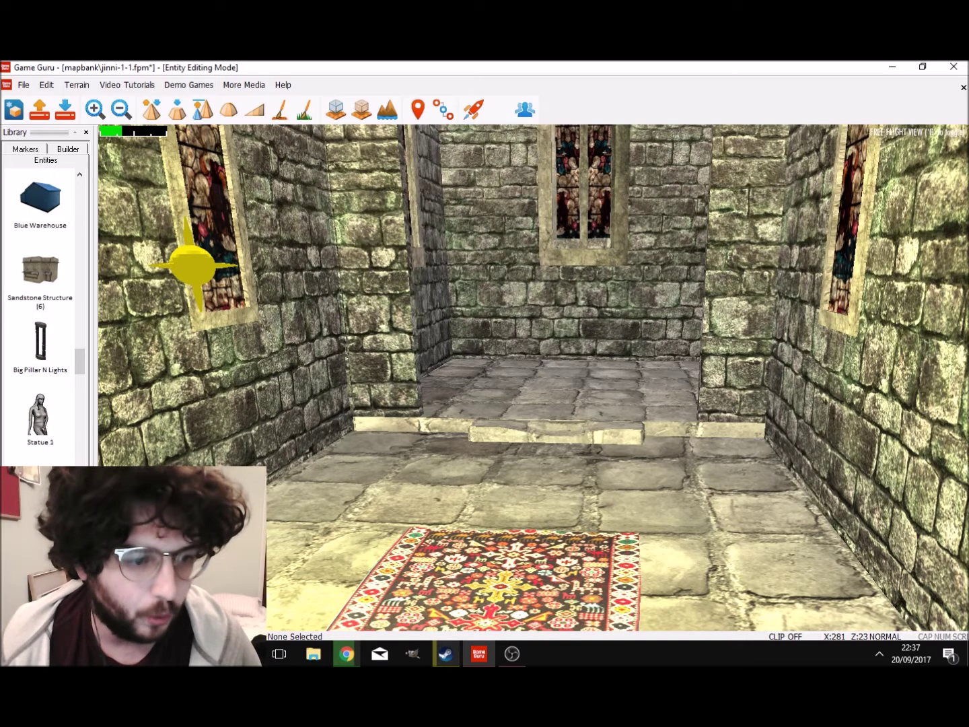
scroll(40, 303, up, 6)
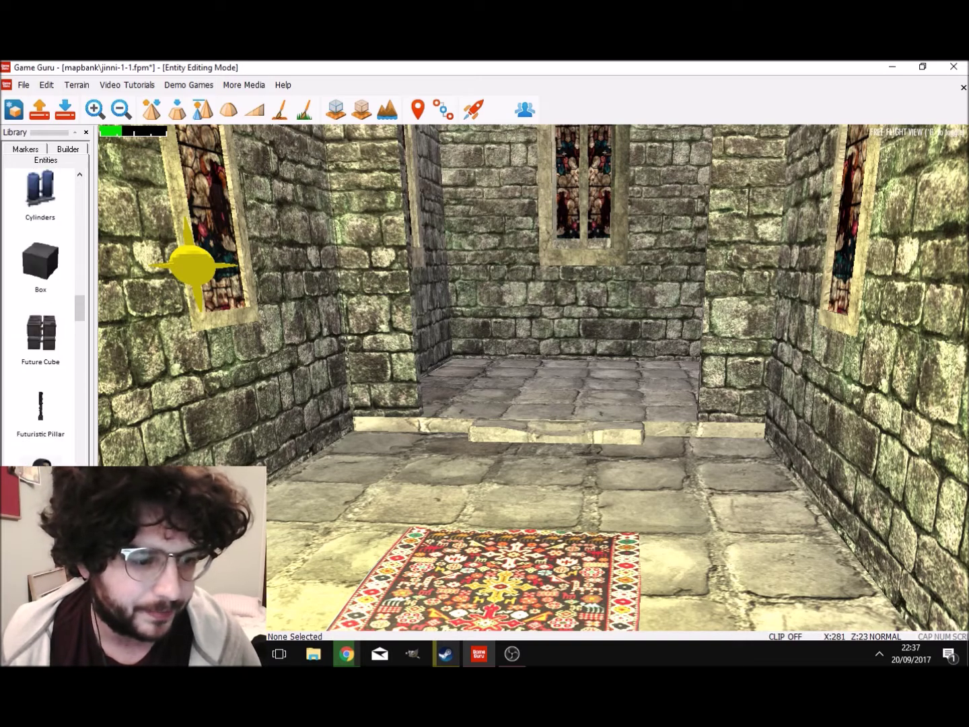
click(40, 407)
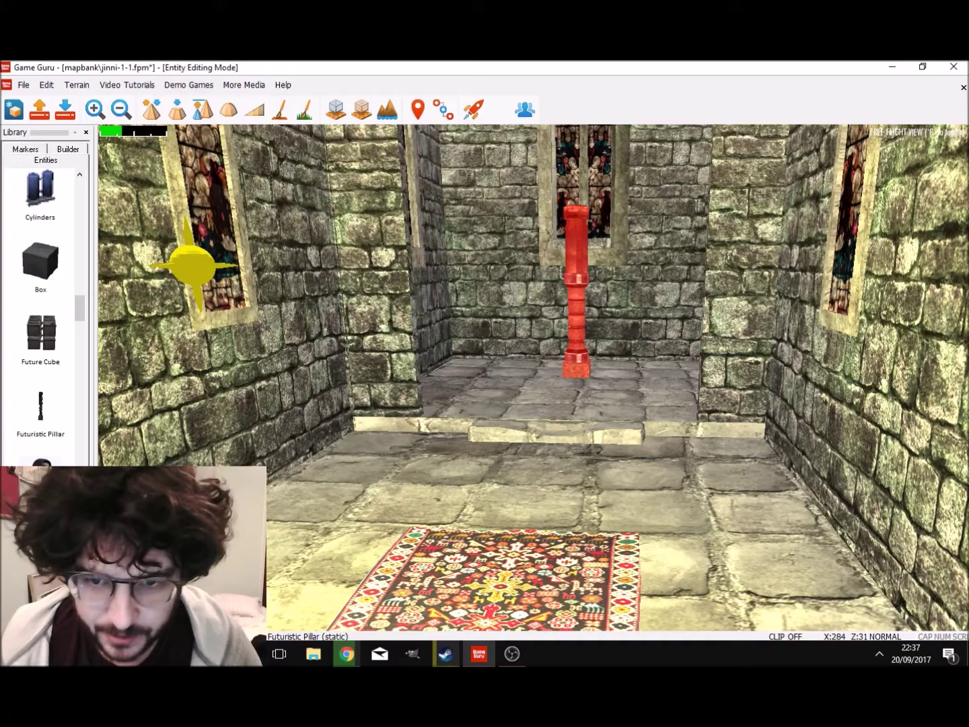
click(580, 373)
Step: Place a Flame Blue entity above the top of the pillar inside the church
right_drag(580, 373, 599, 289)
key(w)
key(w)
key(s)
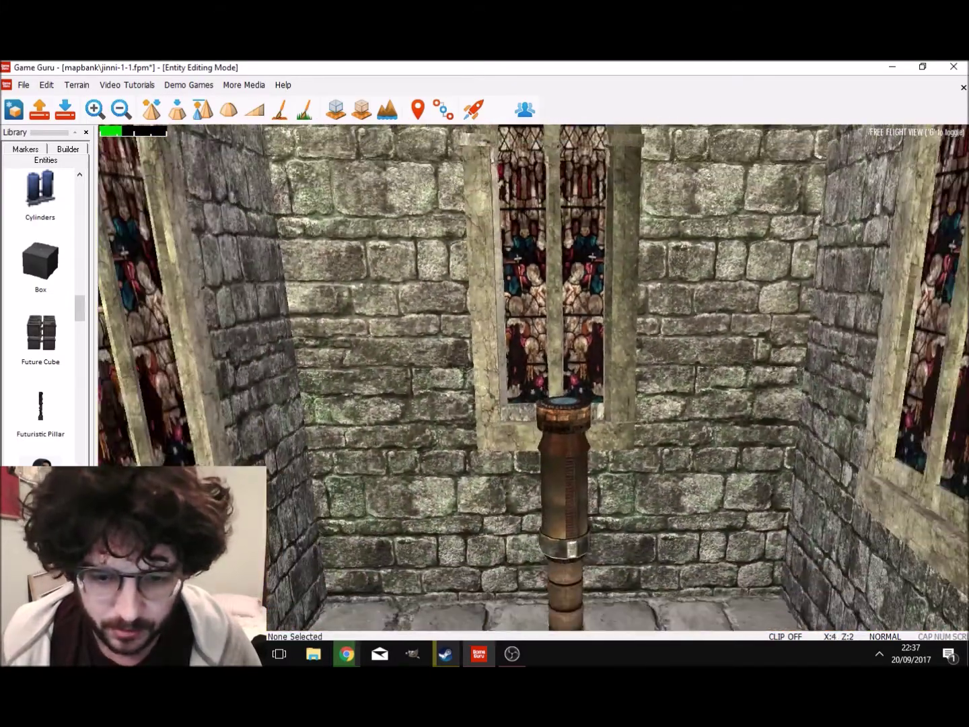
scroll(40, 303, down, 15)
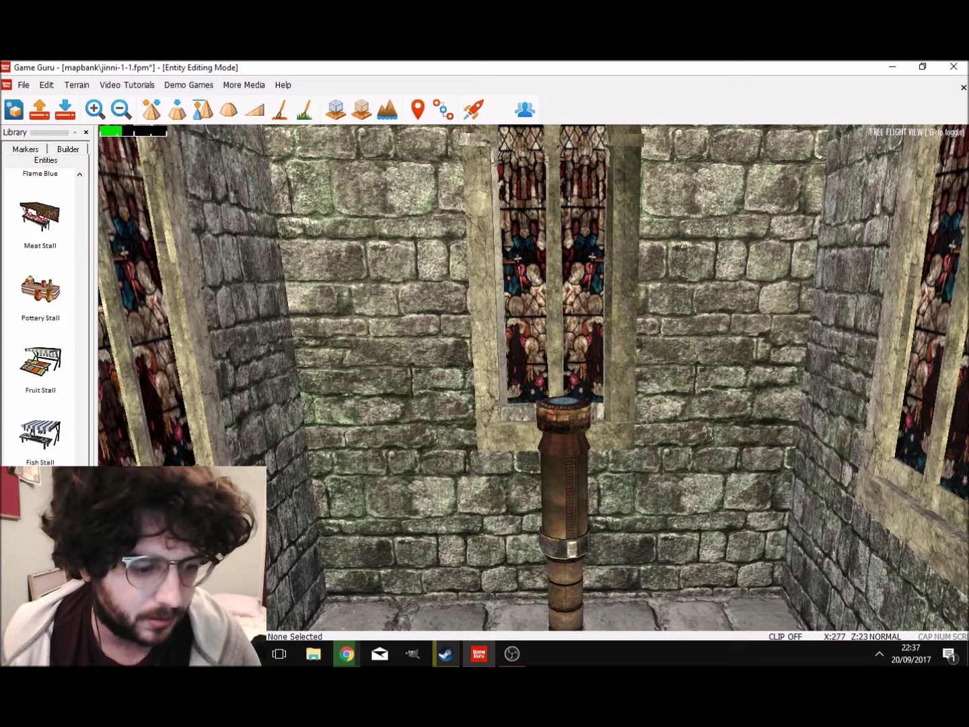
click(25, 148)
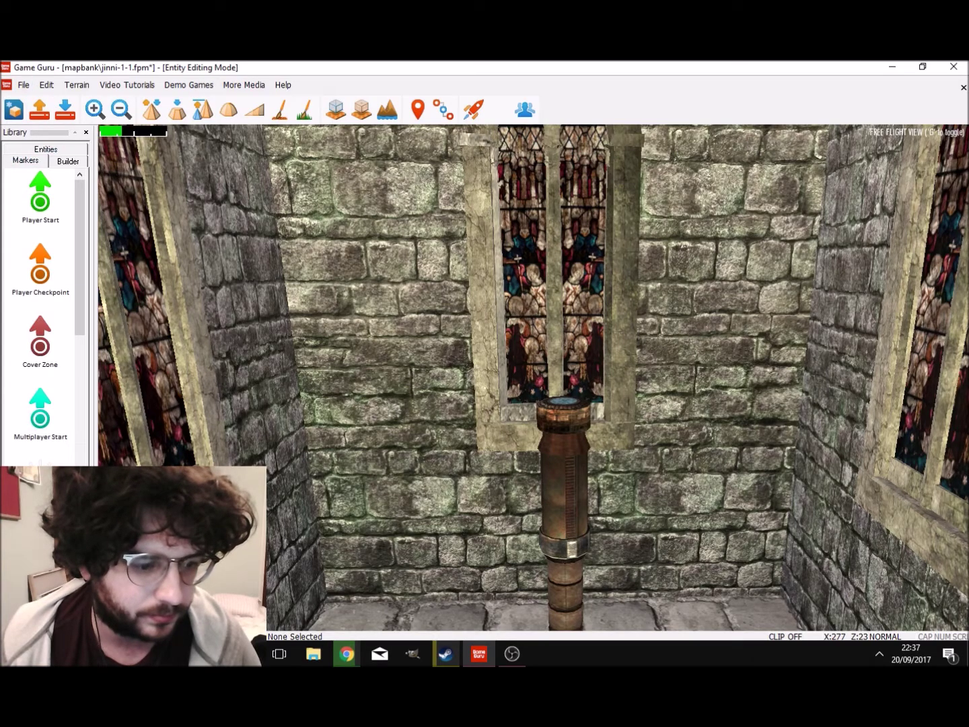
click(69, 160)
click(46, 149)
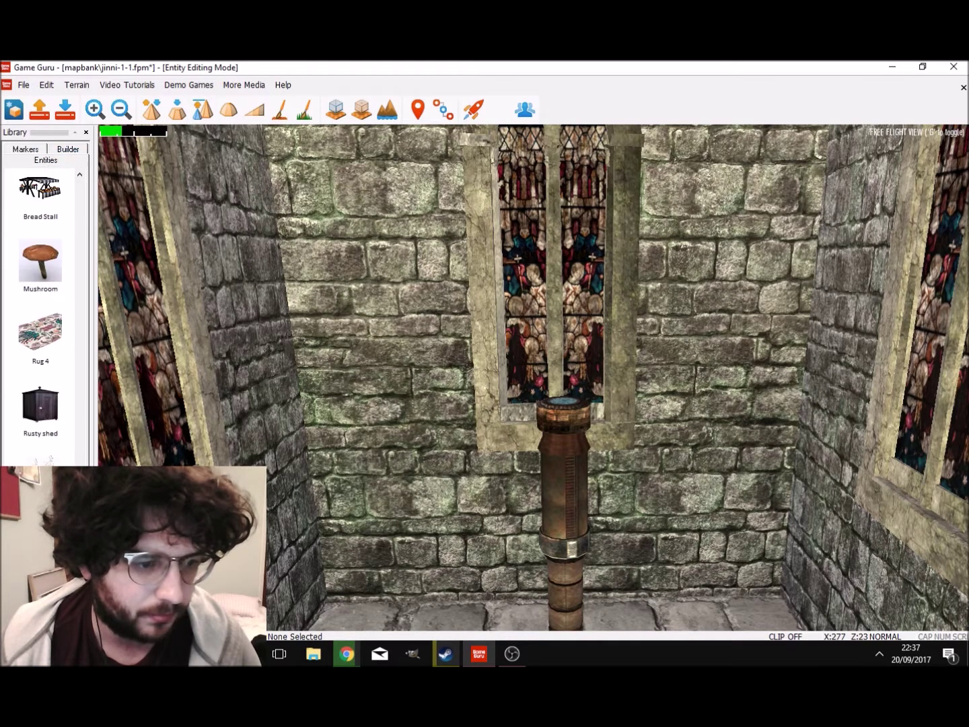
scroll(40, 303, down, 3)
scroll(40, 303, up, 8)
scroll(41, 303, up, 3)
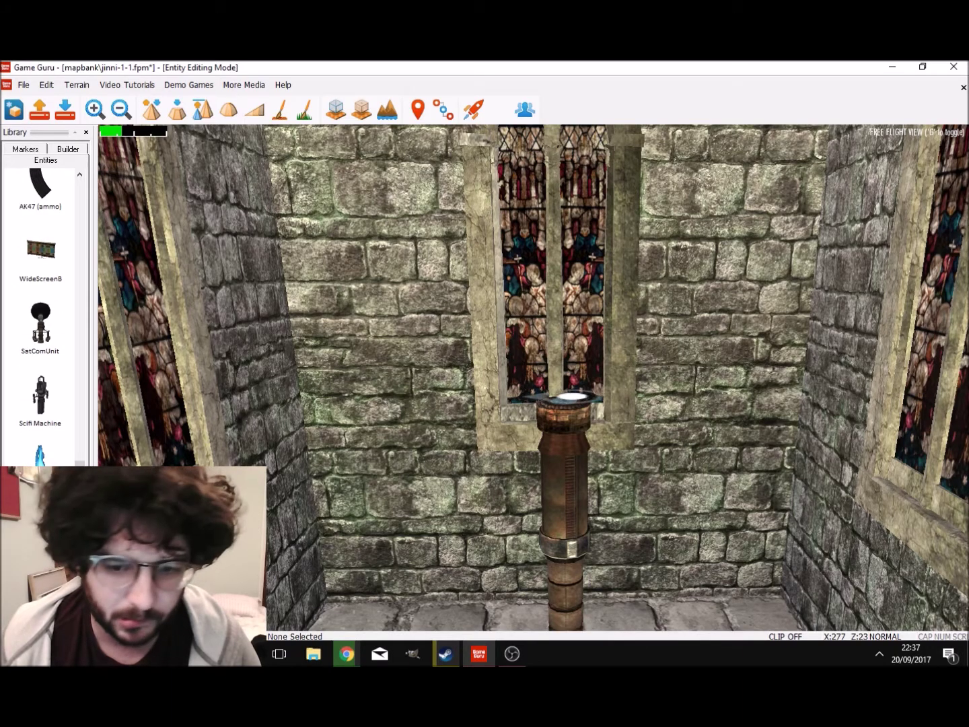
key(w)
key(a)
right_drag(553, 394, 741, 394)
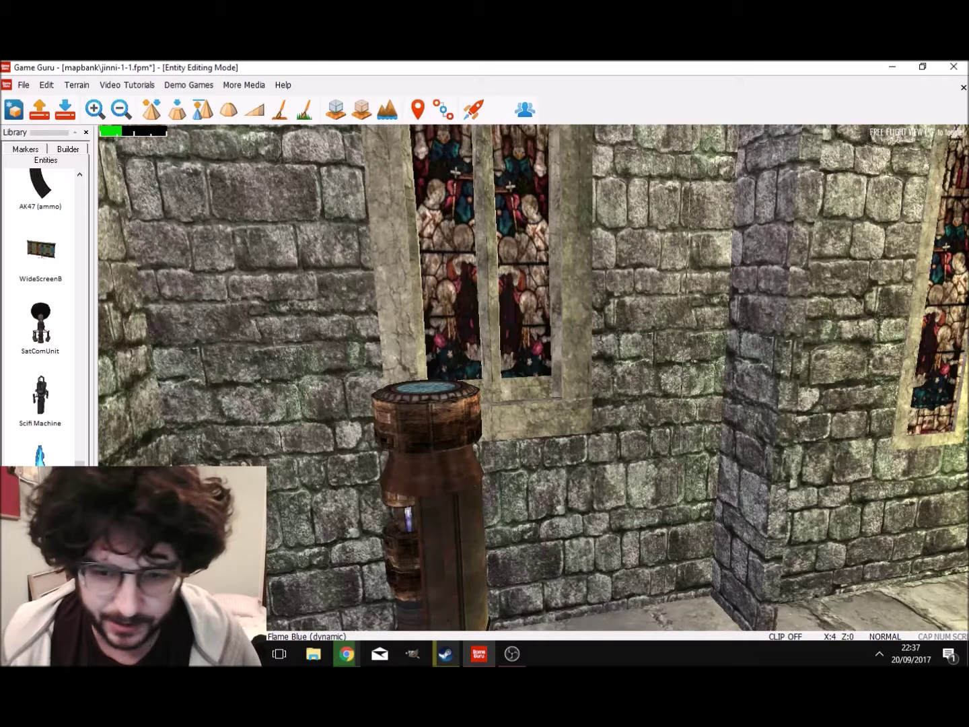
click(426, 379)
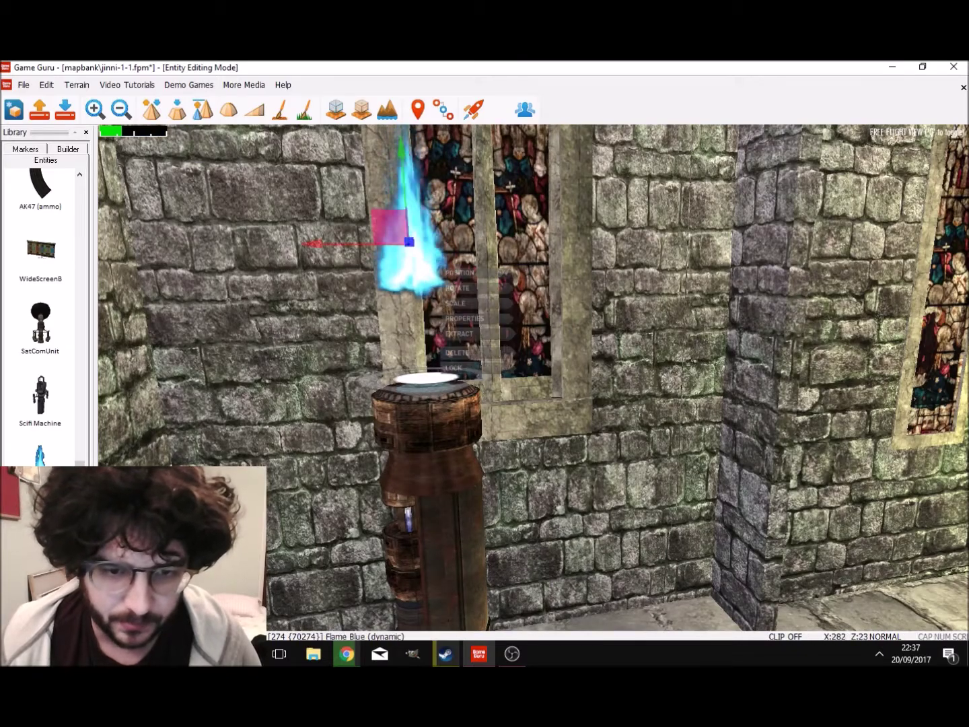
Step: Lower the blue flame onto the church pillar and centre it on the pillar's top
drag(403, 154, 408, 269)
key(w)
right_drag(410, 268, 468, 256)
key(w)
drag(494, 377, 578, 376)
key(a)
right_drag(583, 376, 795, 381)
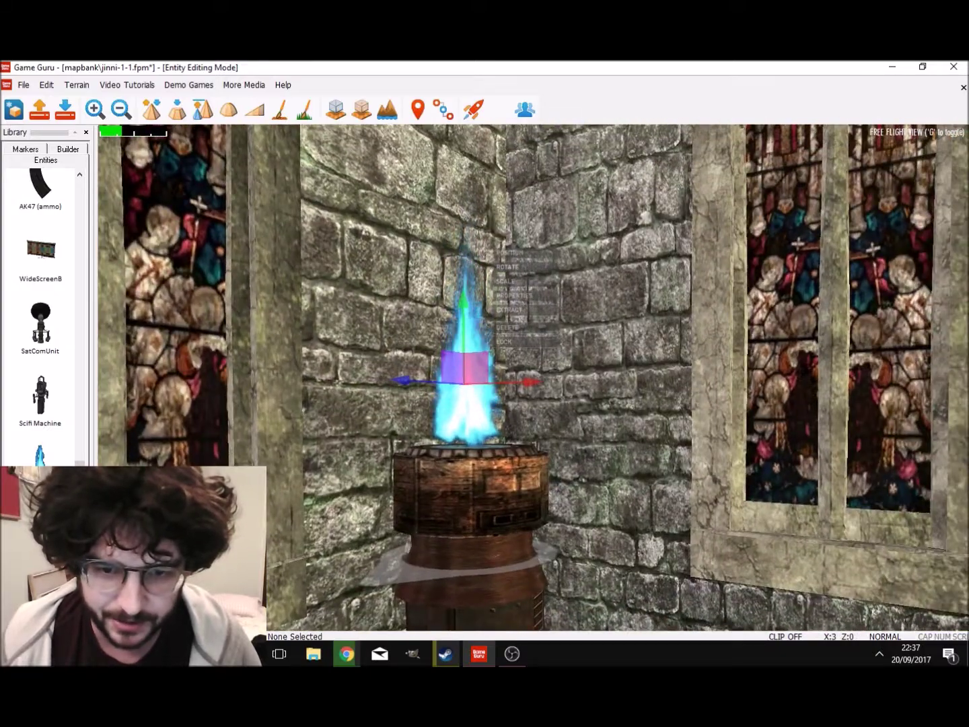
Step: Shift the blue flame slightly sideways to centre it over the church pillar's top
click(519, 267)
drag(494, 388, 522, 388)
click(566, 398)
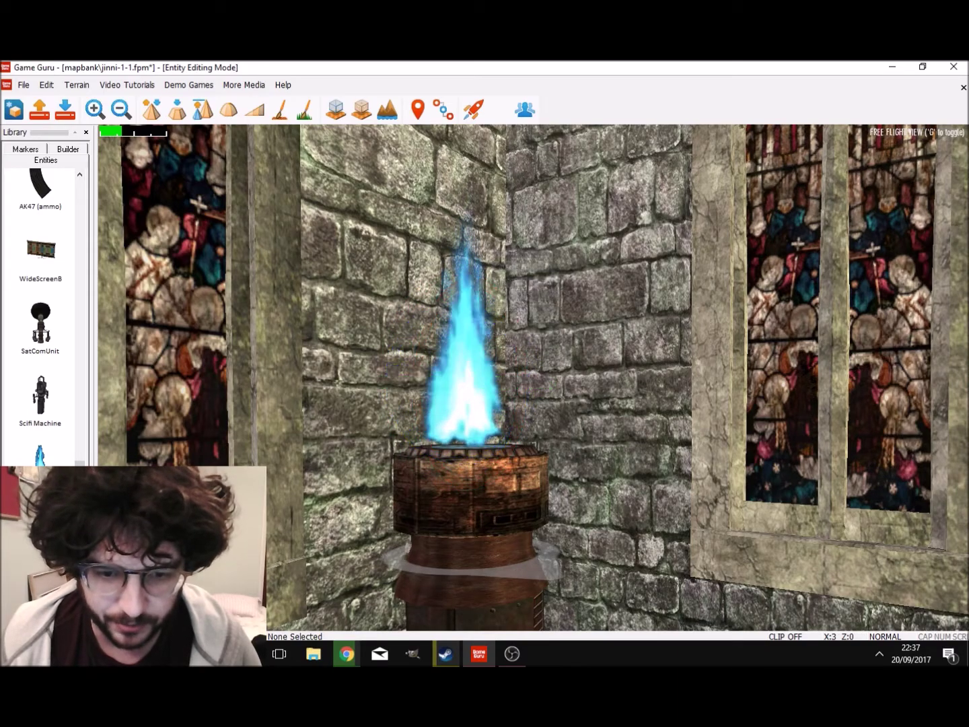
click(471, 397)
key(s)
right_drag(471, 397, 323, 417)
key(d)
key(w)
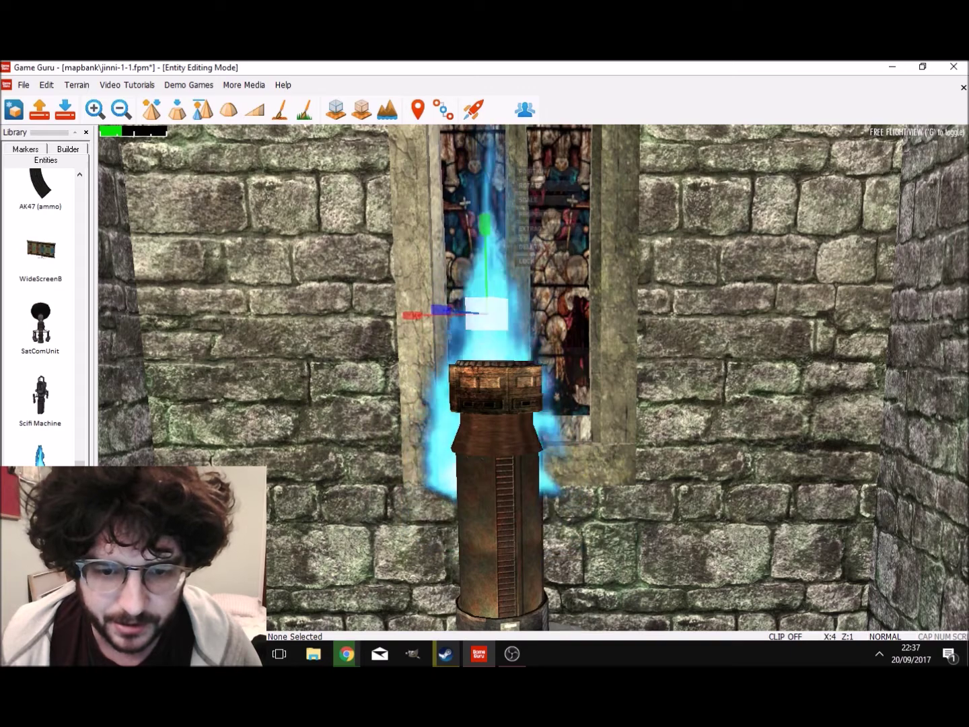
Step: Raise the blue flame out of the church pillar and set its base level with the pillar's top
click(534, 172)
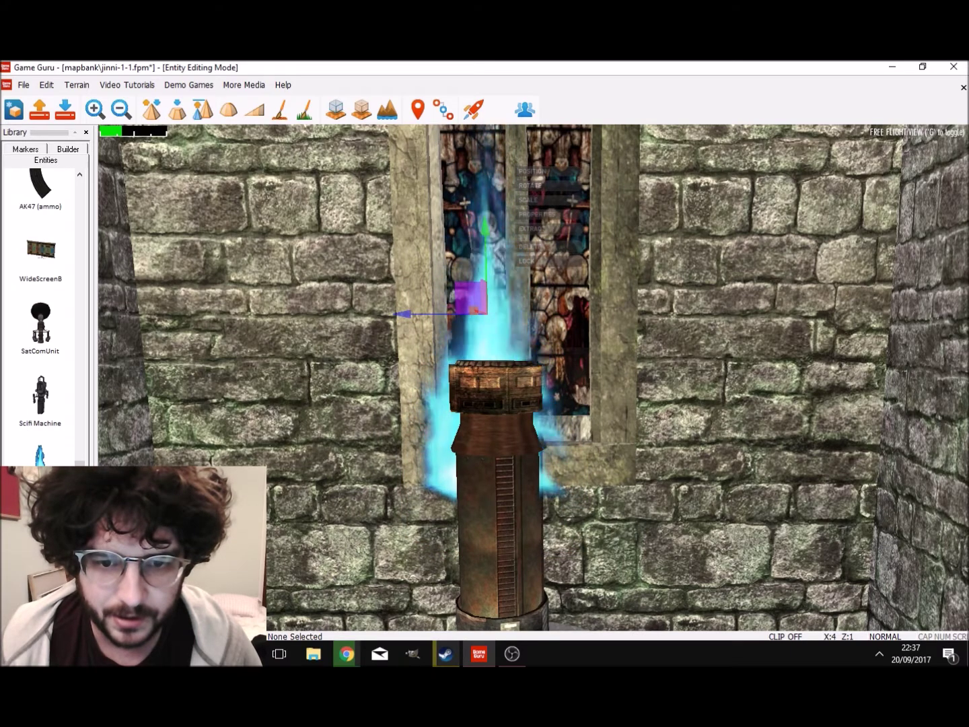
drag(485, 256, 483, 127)
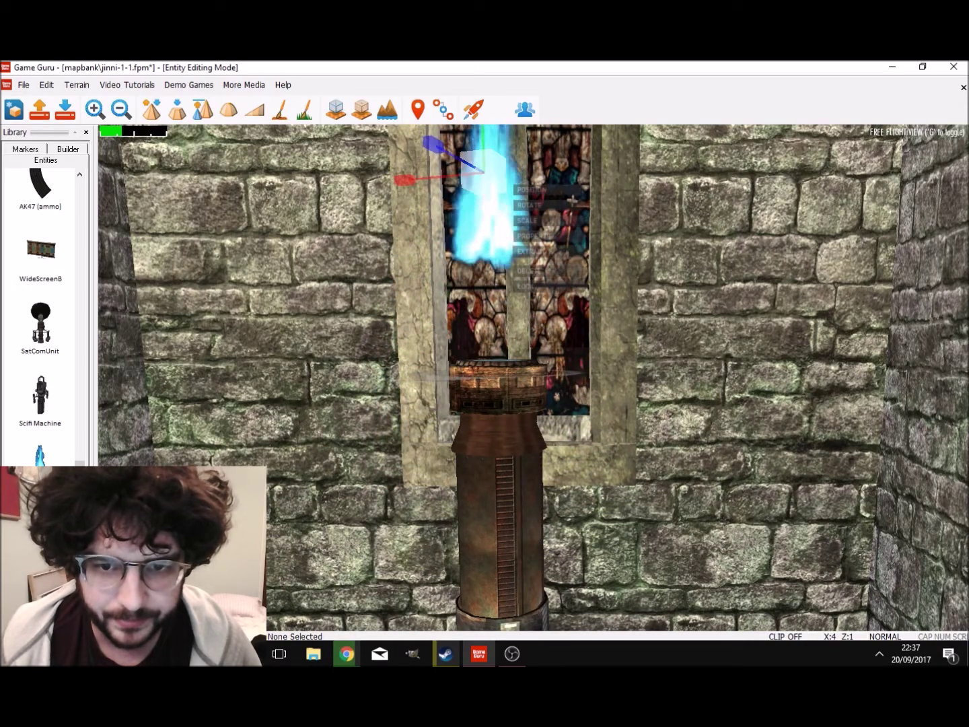
right_drag(533, 377, 536, 331)
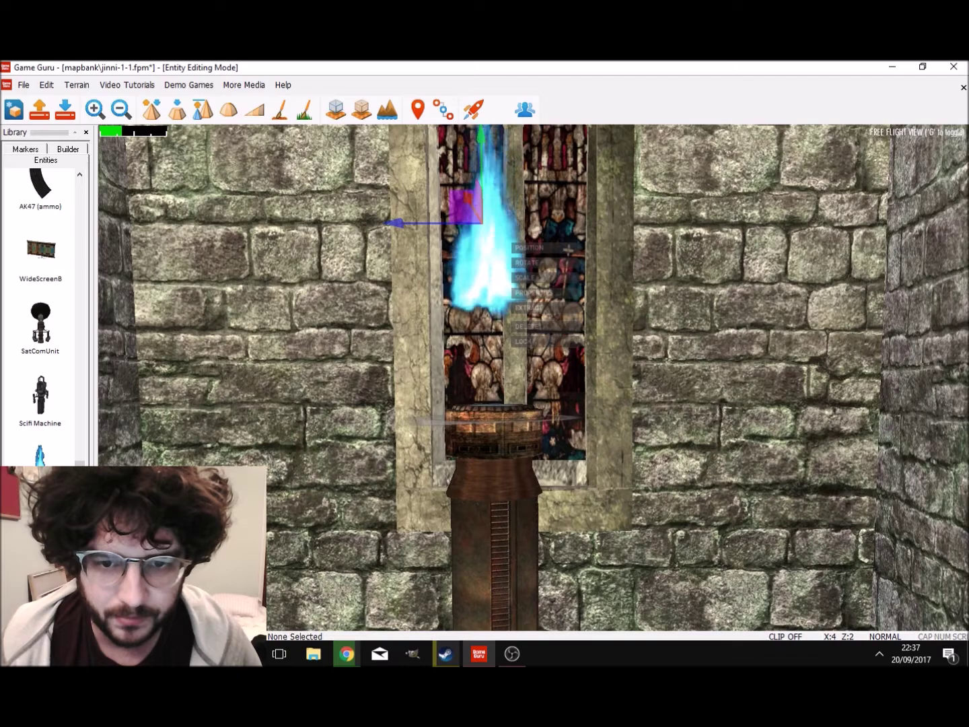
drag(481, 137, 482, 248)
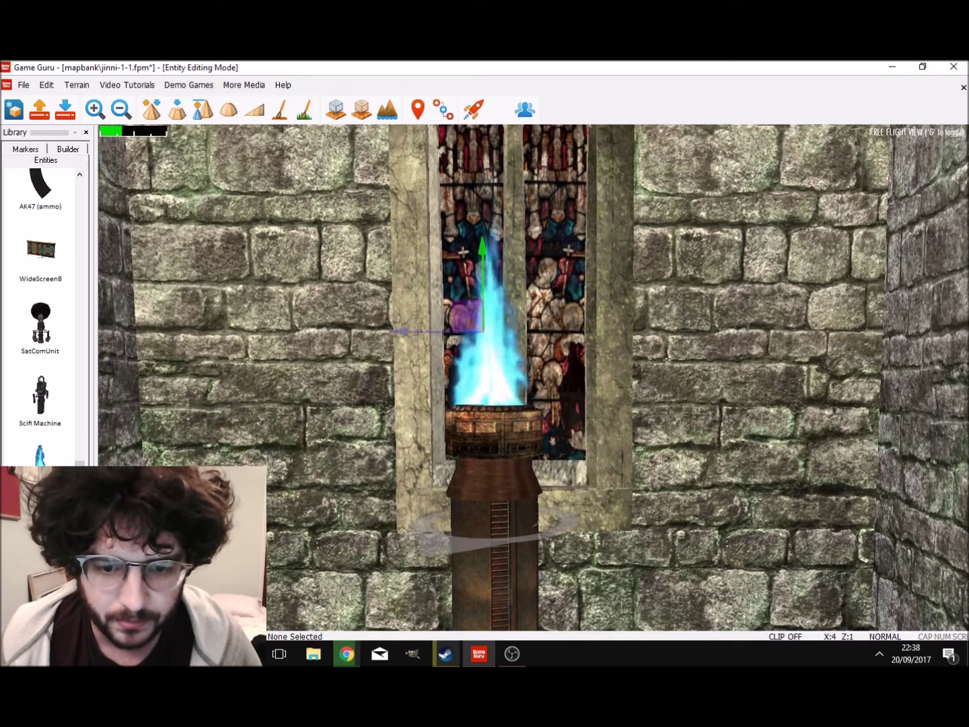
key(s)
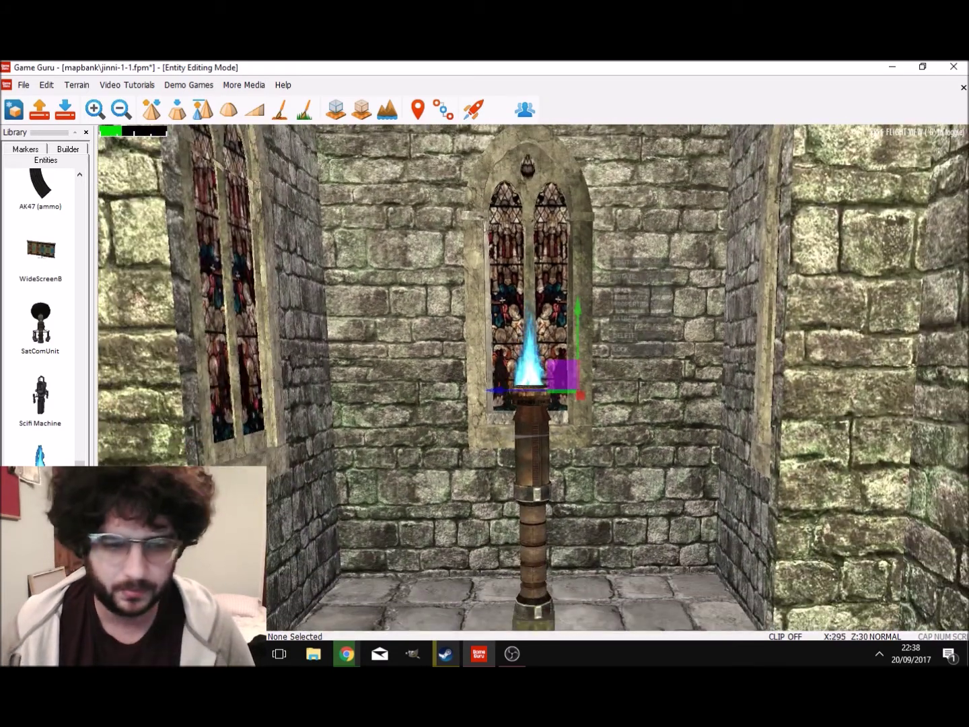
Step: Place a Cyan Light marker at the blue flame on top of the church pillar
scroll(41, 324, down, 5)
scroll(42, 316, down, 4)
click(25, 148)
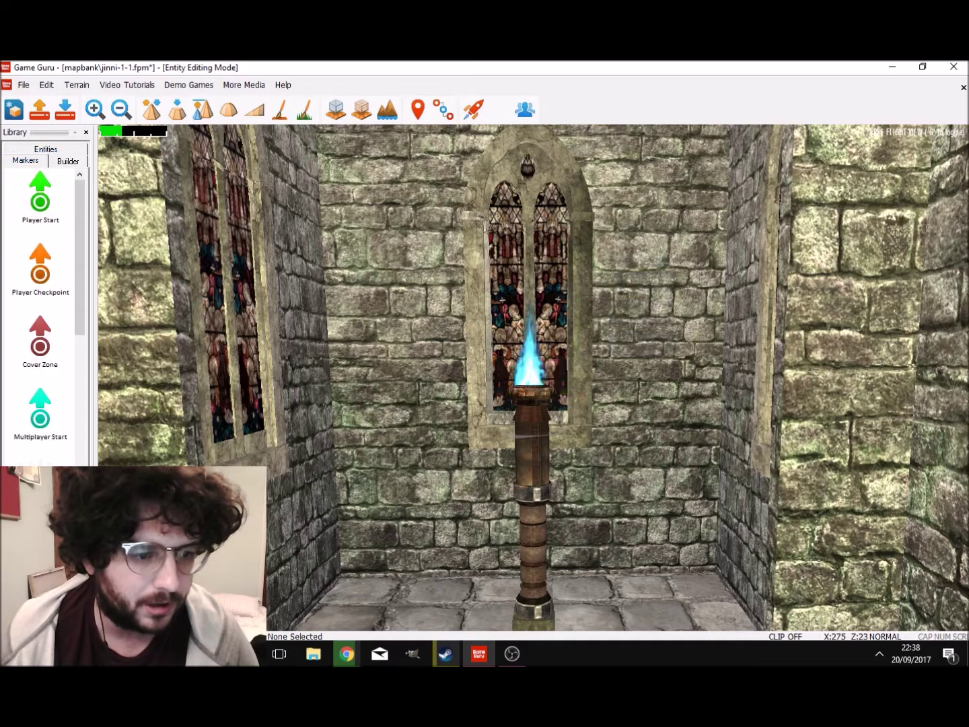
scroll(41, 317, down, 5)
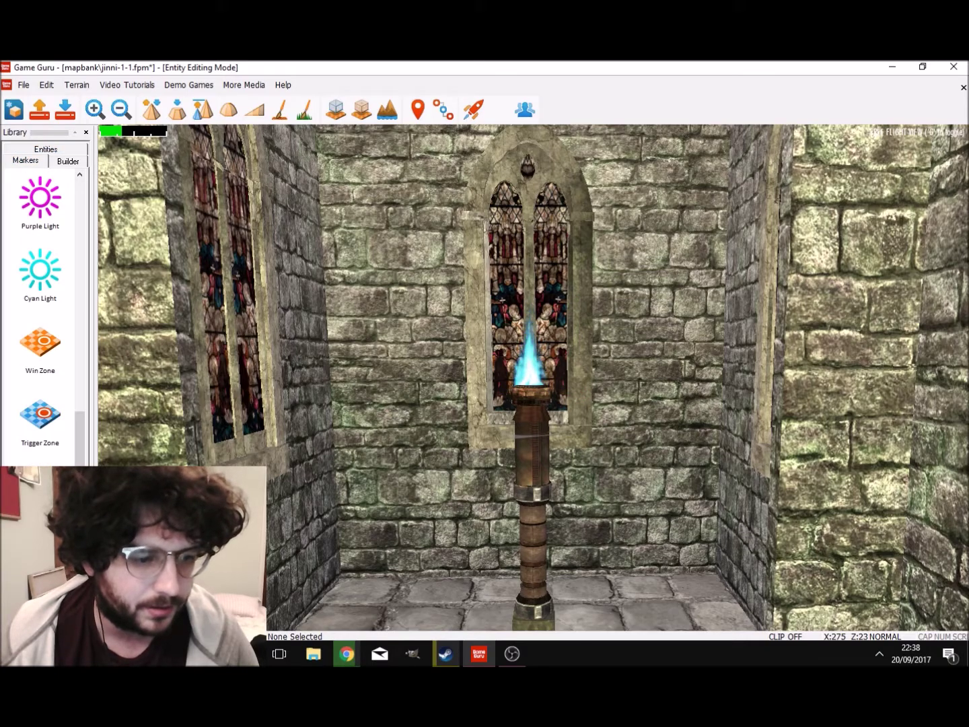
click(39, 270)
mouse_move(456, 158)
right_down()
mouse_move(482, 178)
mouse_move(494, 377)
mouse_move(538, 323)
mouse_move(543, 249)
mouse_move(523, 275)
right_up()
key(s)
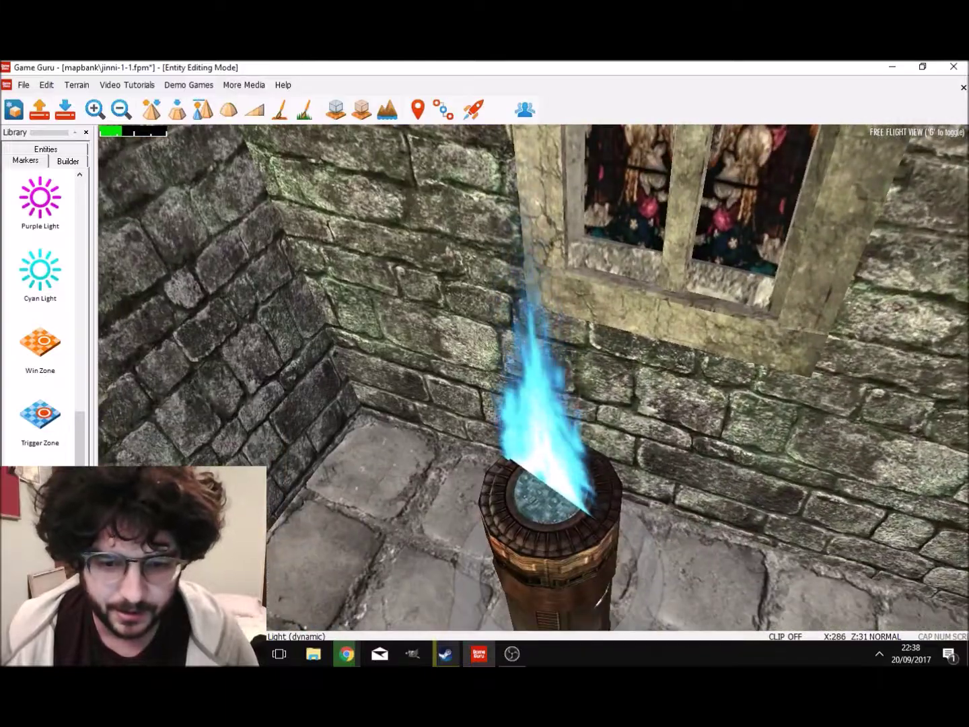
key(s)
click(573, 306)
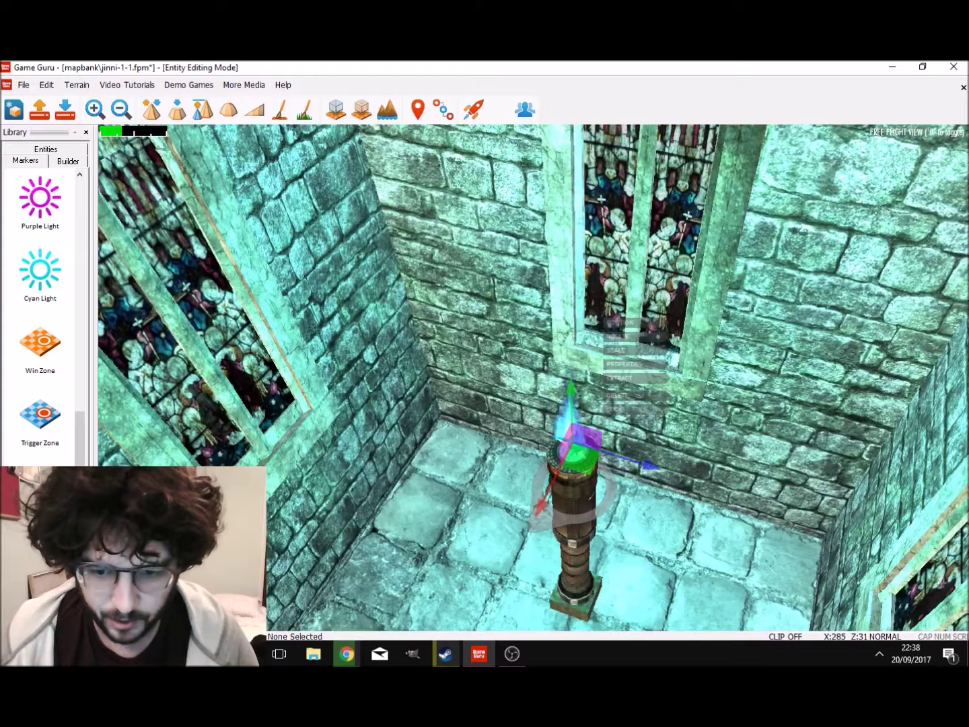
Step: Reposition the cyan light within the blue flame, bringing it close to the pillar's top
click(623, 364)
key(w)
mouse_move(623, 365)
right_down()
mouse_move(619, 411)
mouse_move(606, 367)
right_up()
click(507, 374)
right_drag(505, 374, 573, 333)
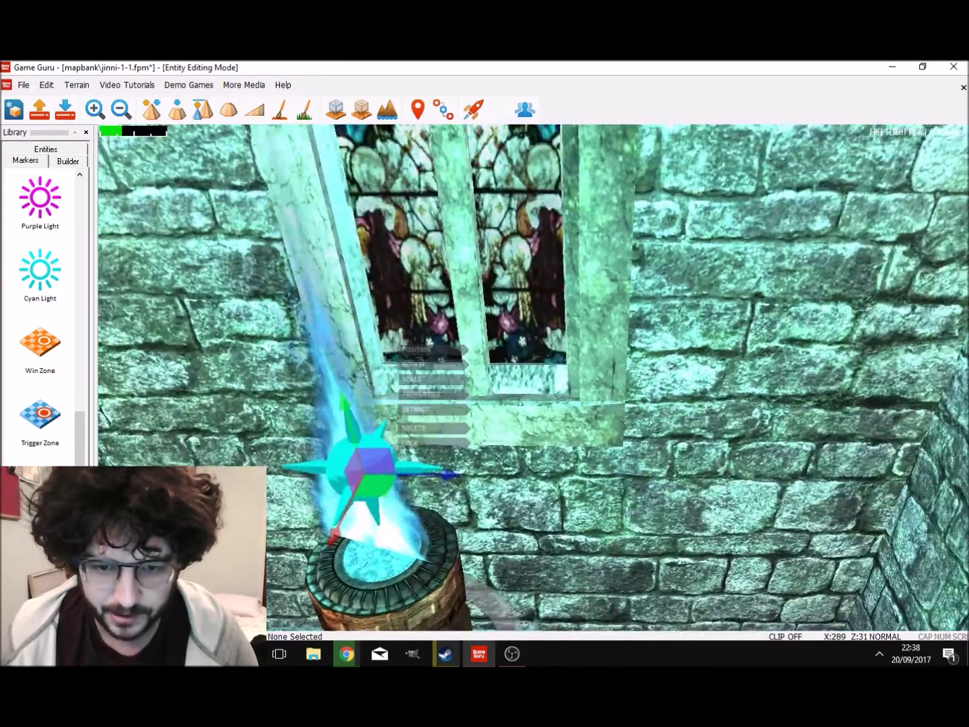
click(357, 468)
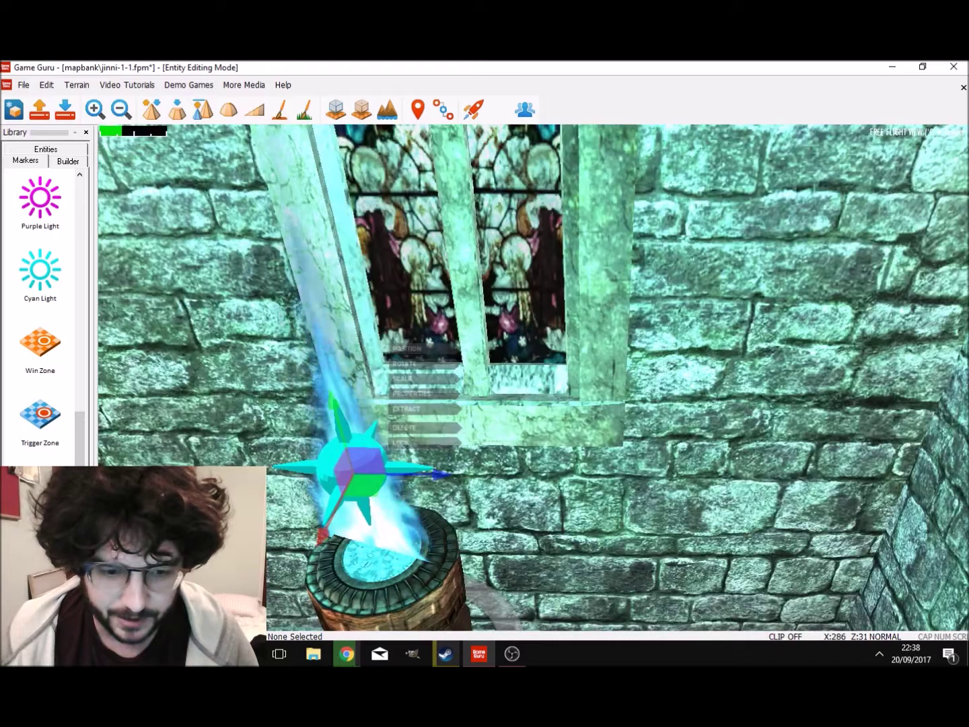
drag(324, 535, 333, 519)
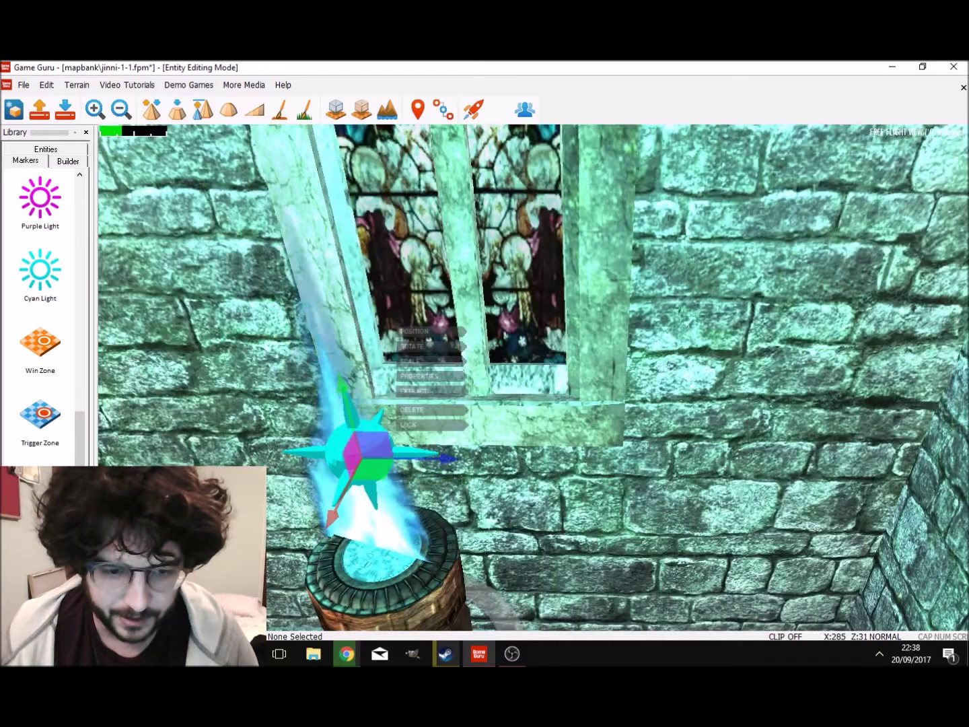
drag(342, 385, 347, 402)
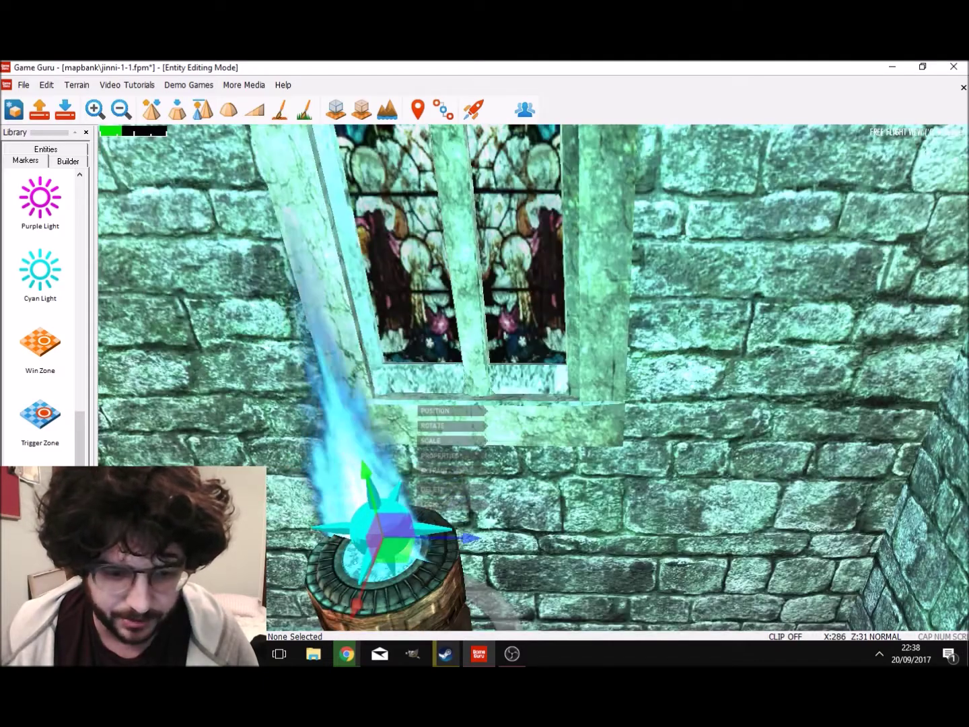
Step: Lower the cyan light to just above the pillar's rim and shift it sideways into the flame's base
key(s)
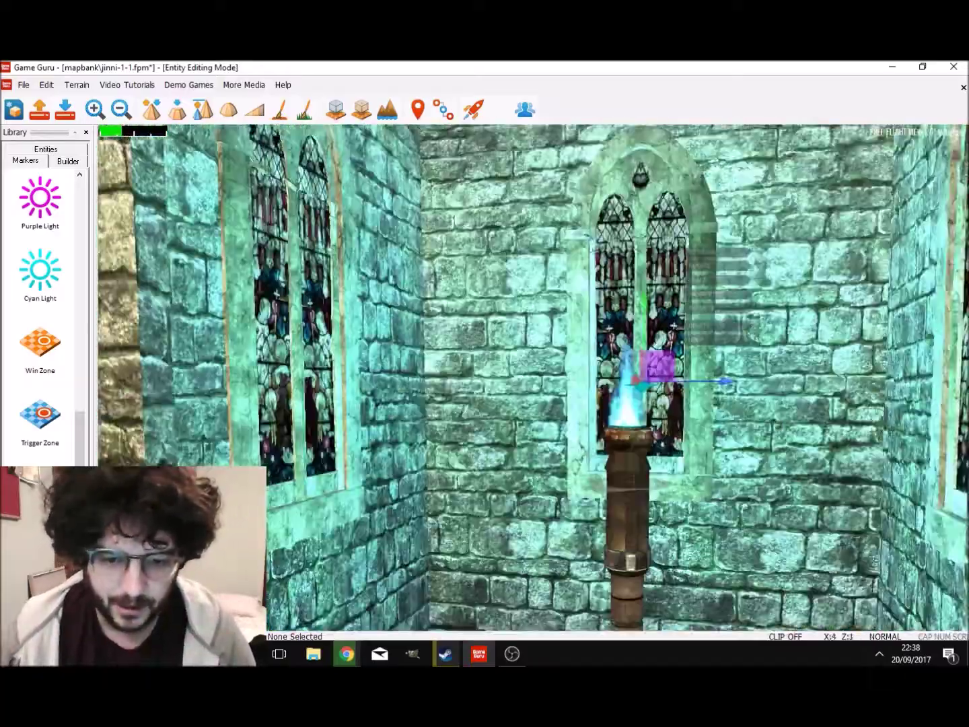
key(w)
key(s)
drag(528, 211, 528, 319)
drag(461, 415, 541, 402)
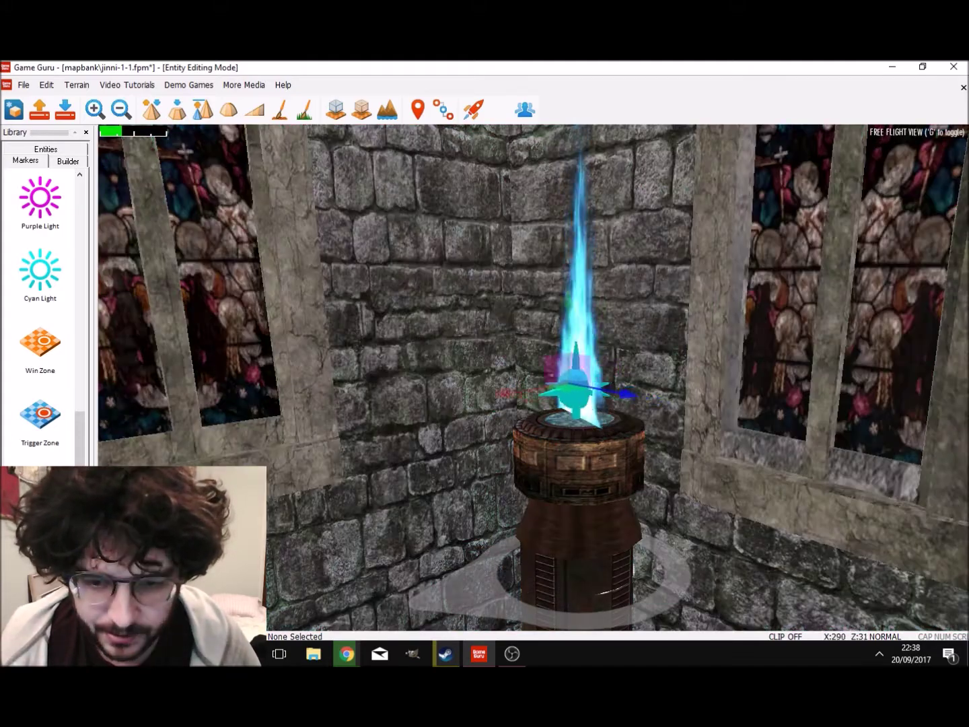
Step: Centre the cyan light over the pillar as seen from above
key(w)
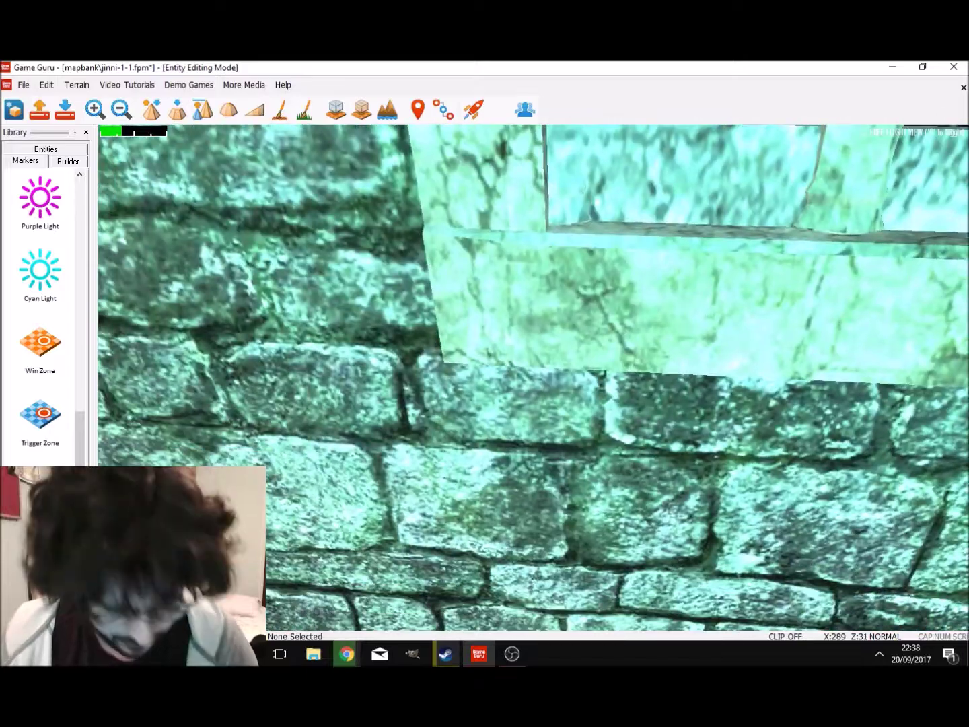
key(g)
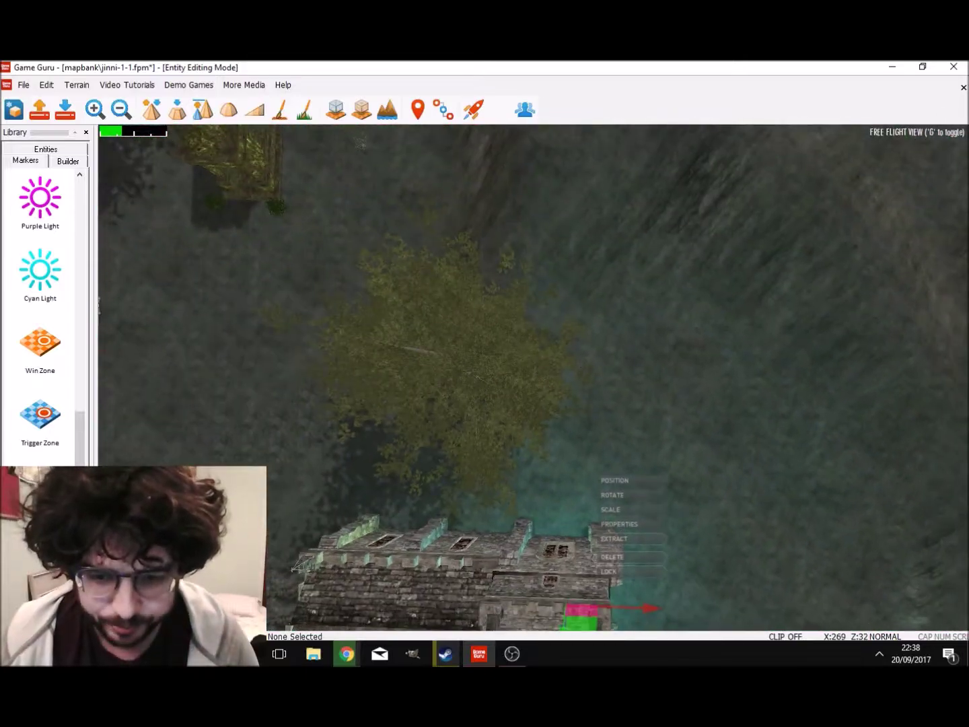
key(f)
key(w)
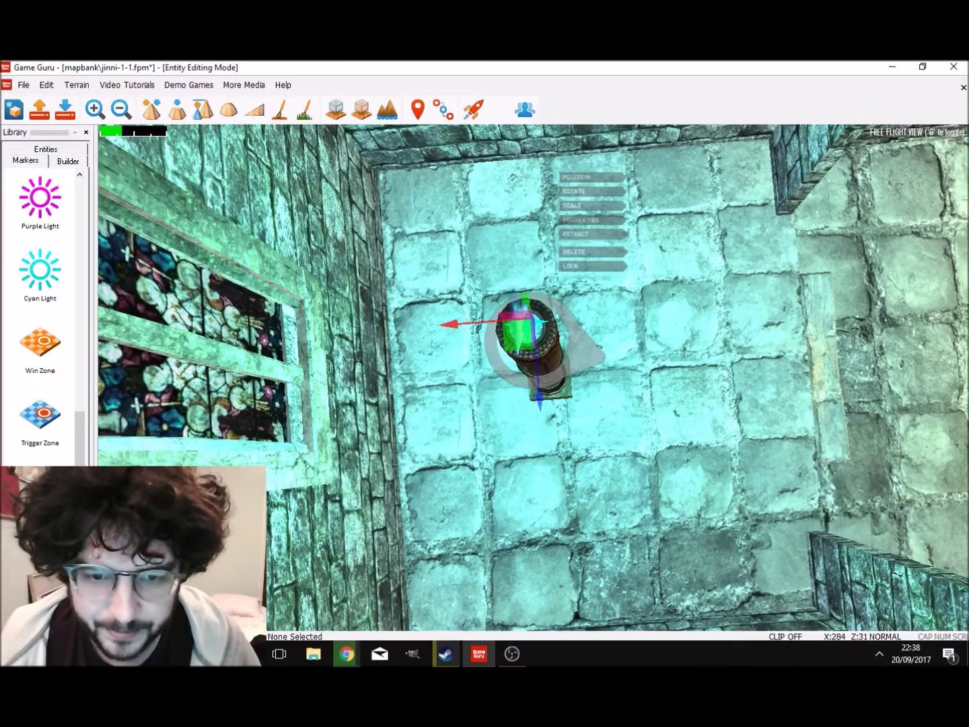
drag(464, 324, 474, 322)
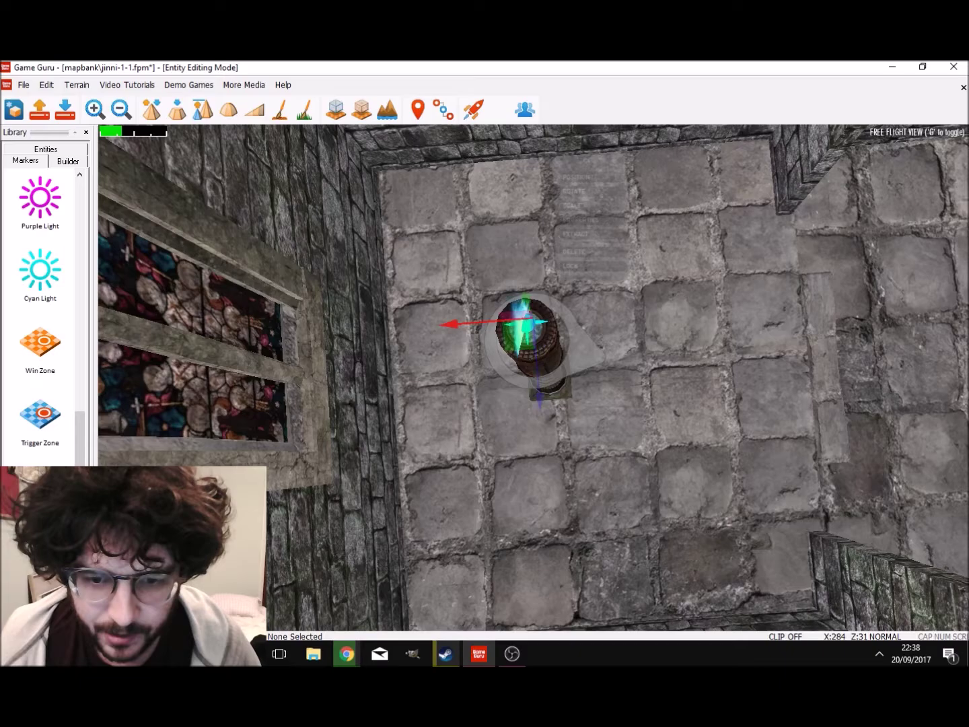
Step: Set the cyan light's Light Range to 250
key(g)
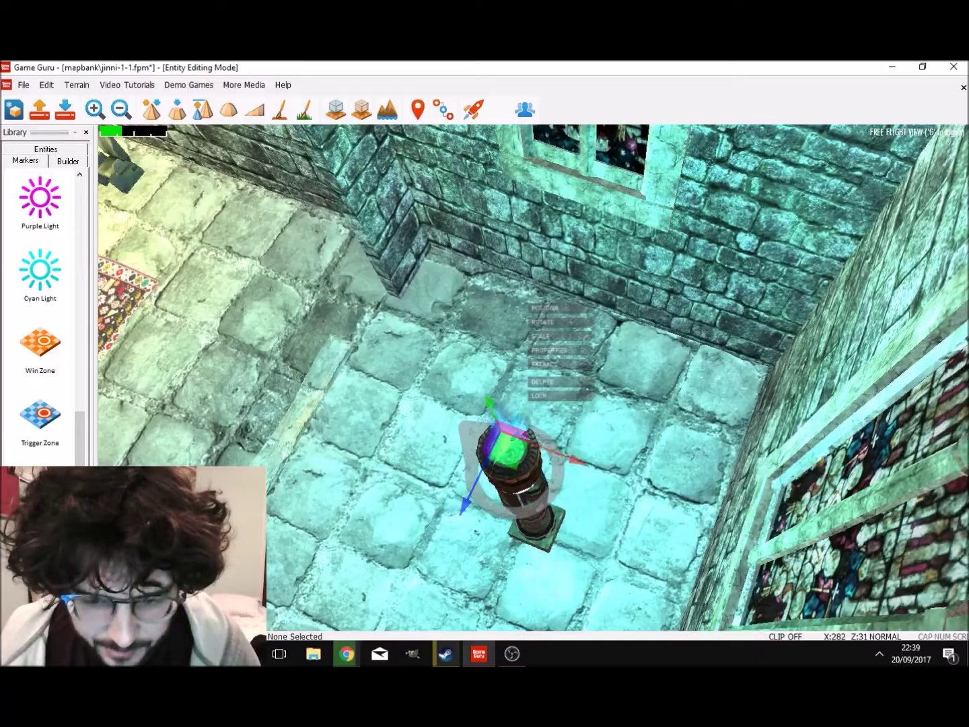
key(w)
right_drag(533, 378, 546, 249)
key(w)
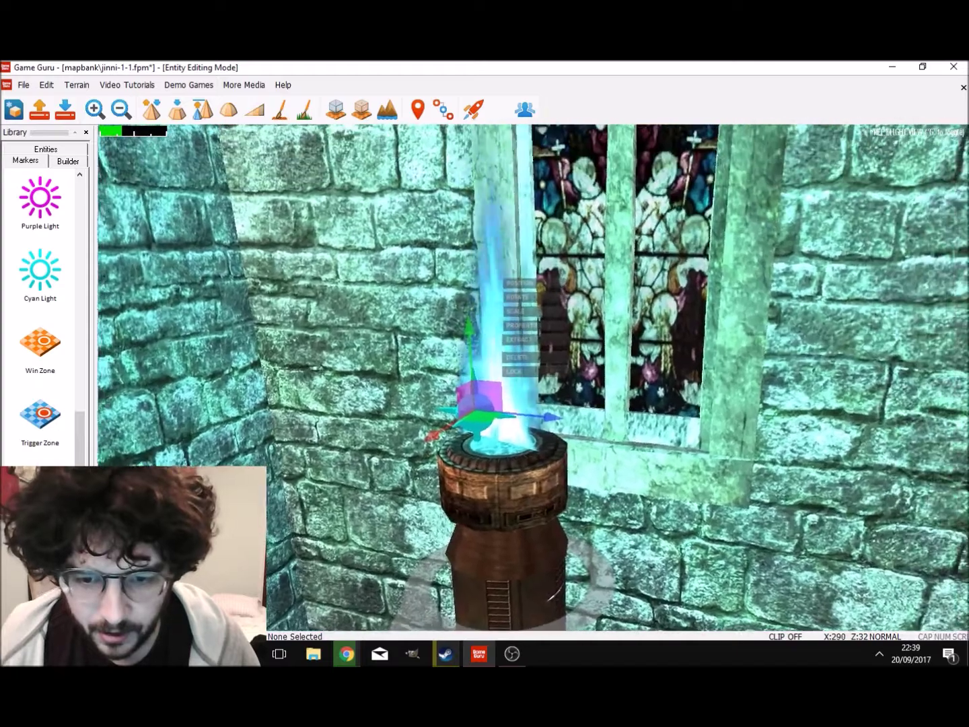
key(s)
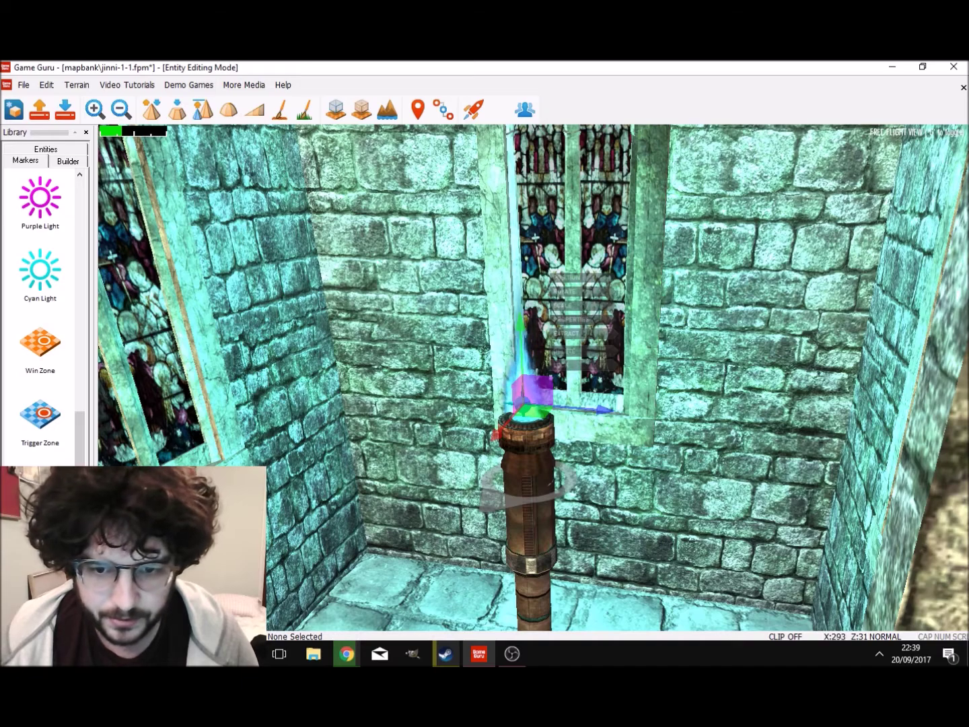
click(572, 320)
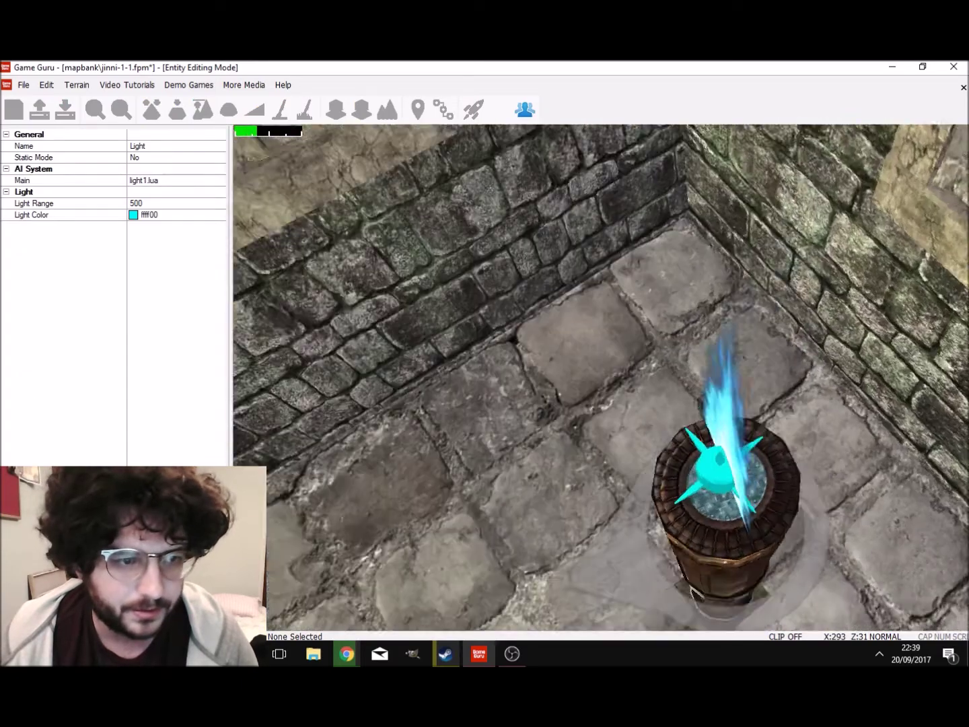
click(148, 203)
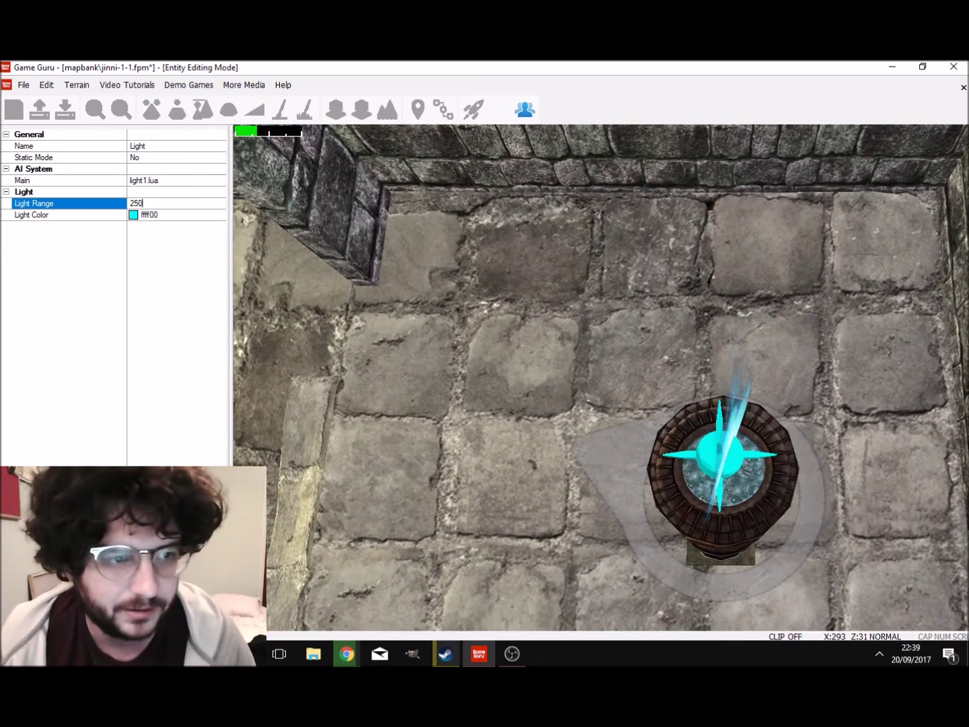
key(Return)
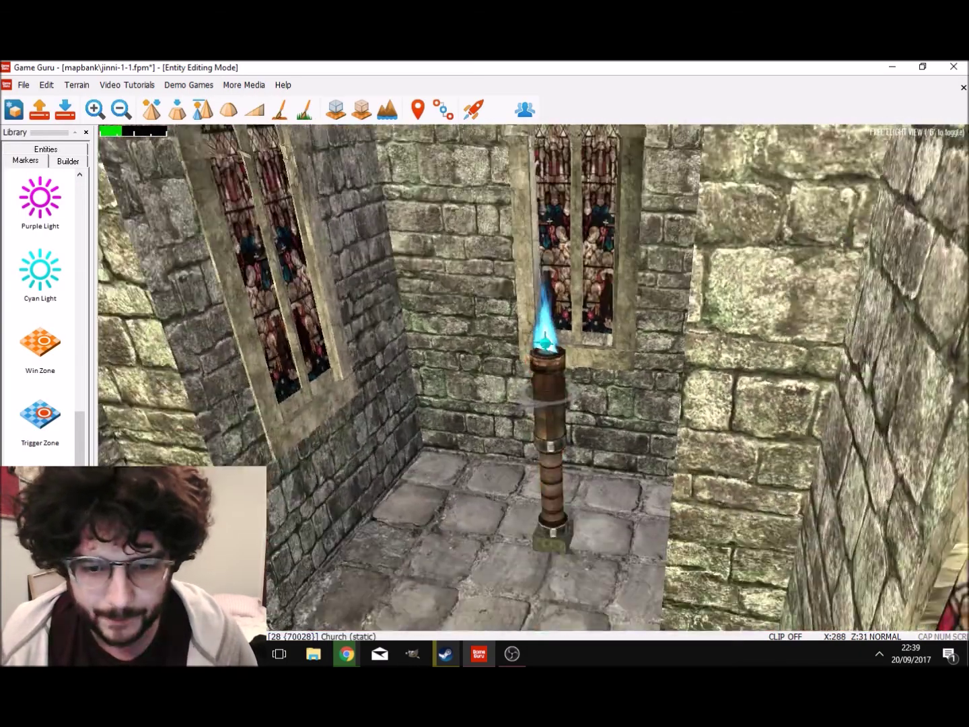
Step: Set the cyan light's Light Range to 340
key(w)
right_drag(533, 377, 592, 310)
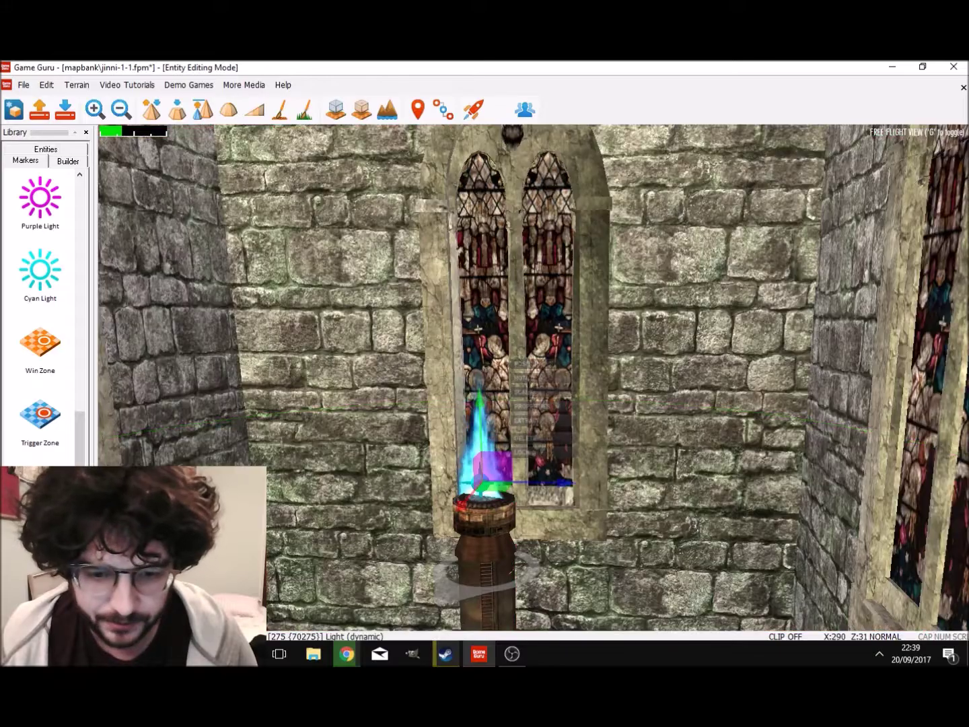
click(532, 406)
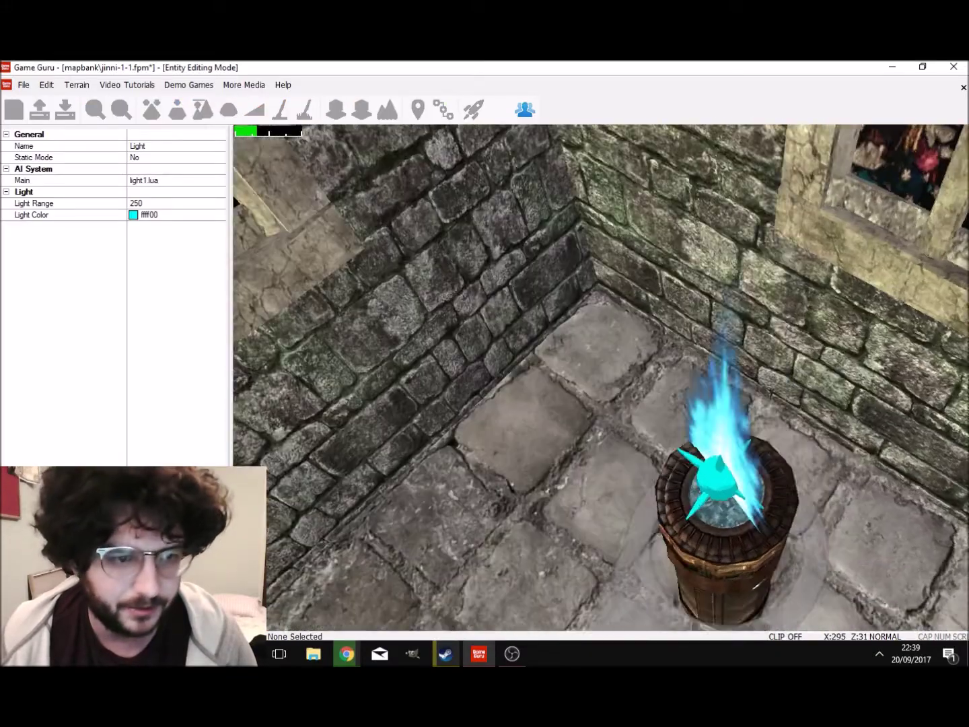
drag(143, 203, 128, 203)
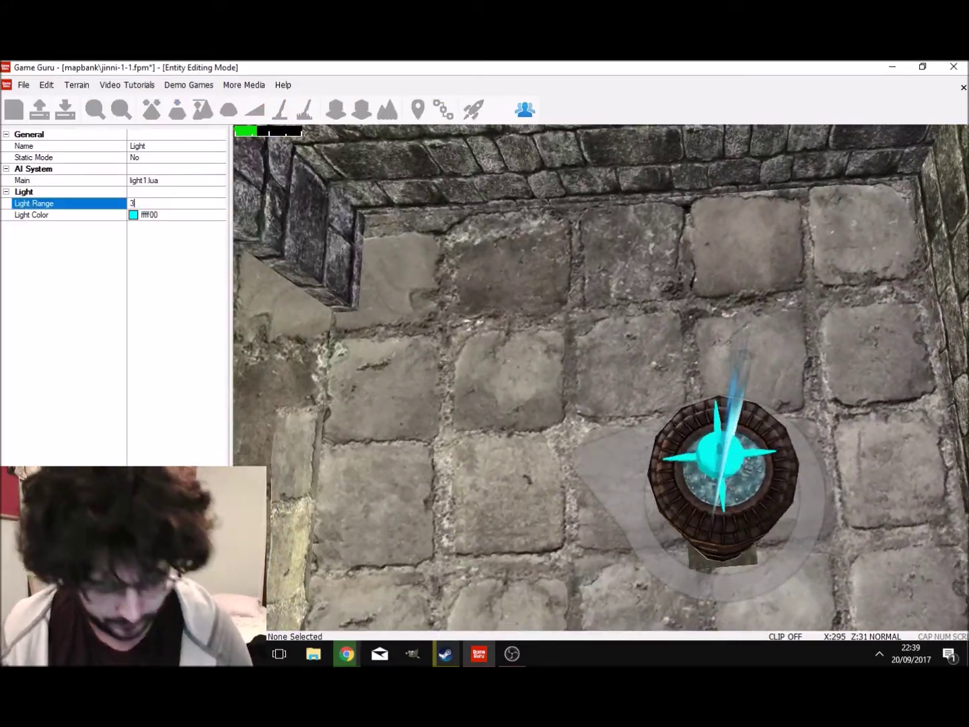
text(340)
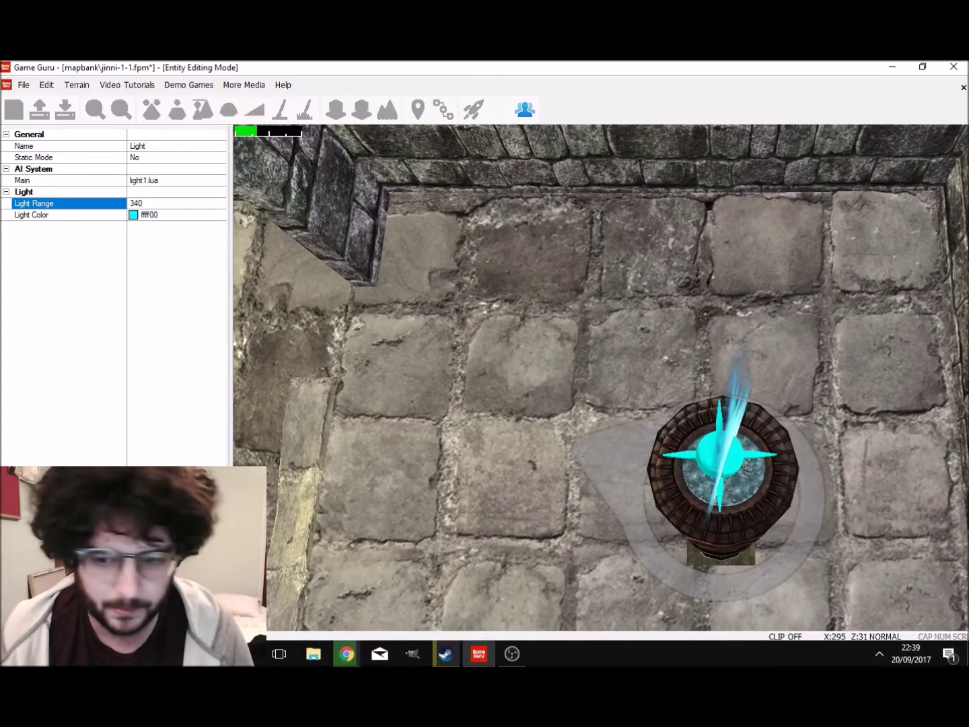
click(531, 377)
Step: Raise the cyan light a little higher within the blue flame above the pillar's top
mouse_move(532, 378)
right_down()
mouse_move(543, 384)
mouse_move(519, 438)
mouse_move(535, 364)
right_up()
key(s)
key(w)
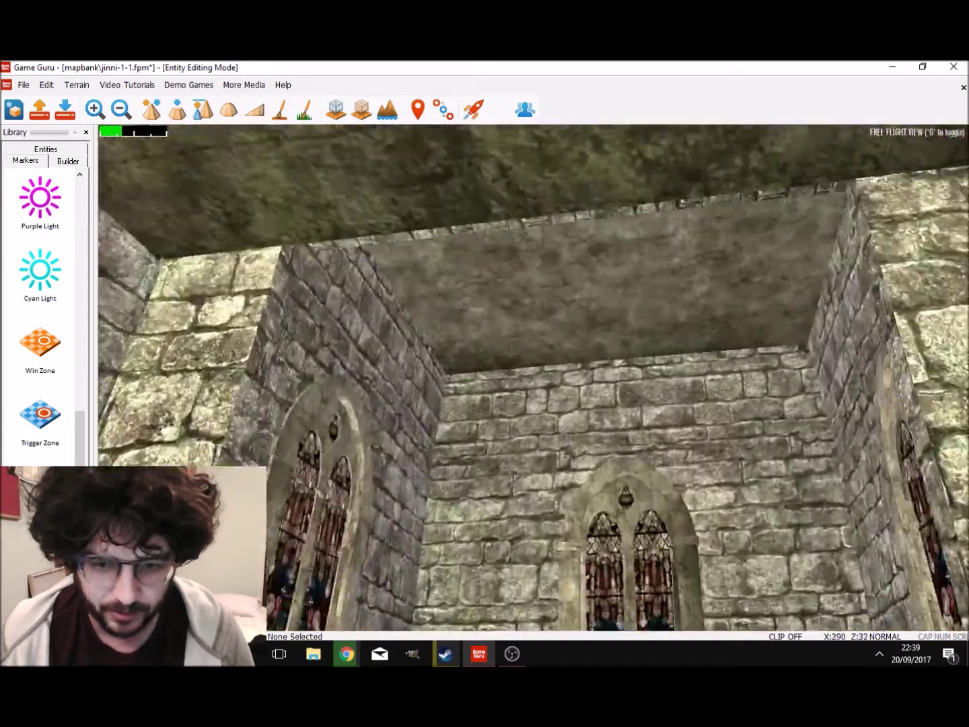
right_drag(512, 324, 494, 432)
click(395, 327)
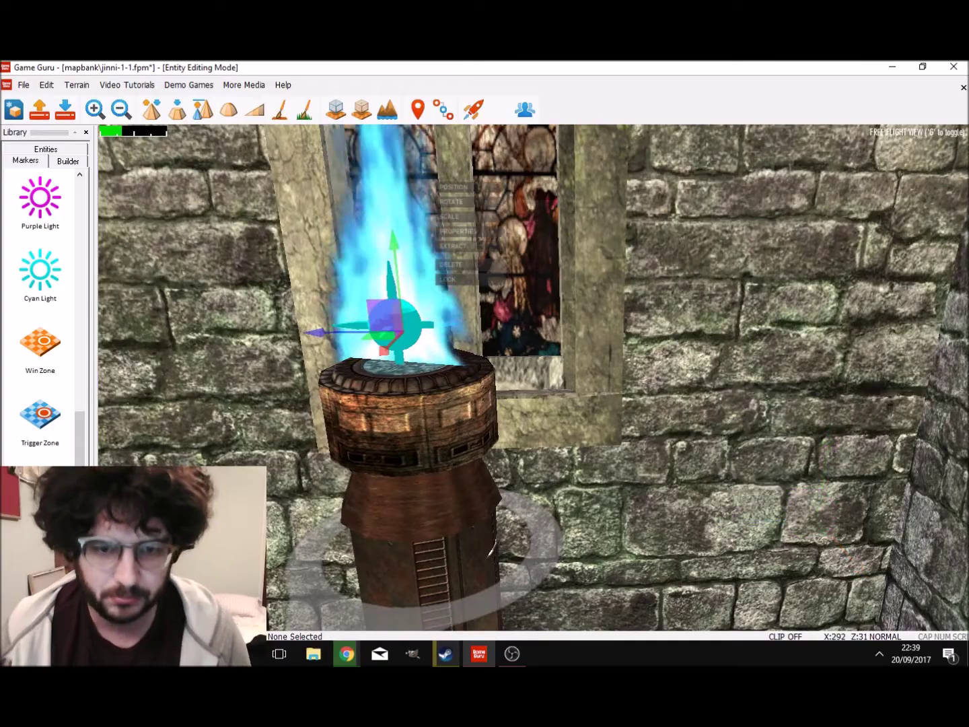
drag(394, 248, 388, 193)
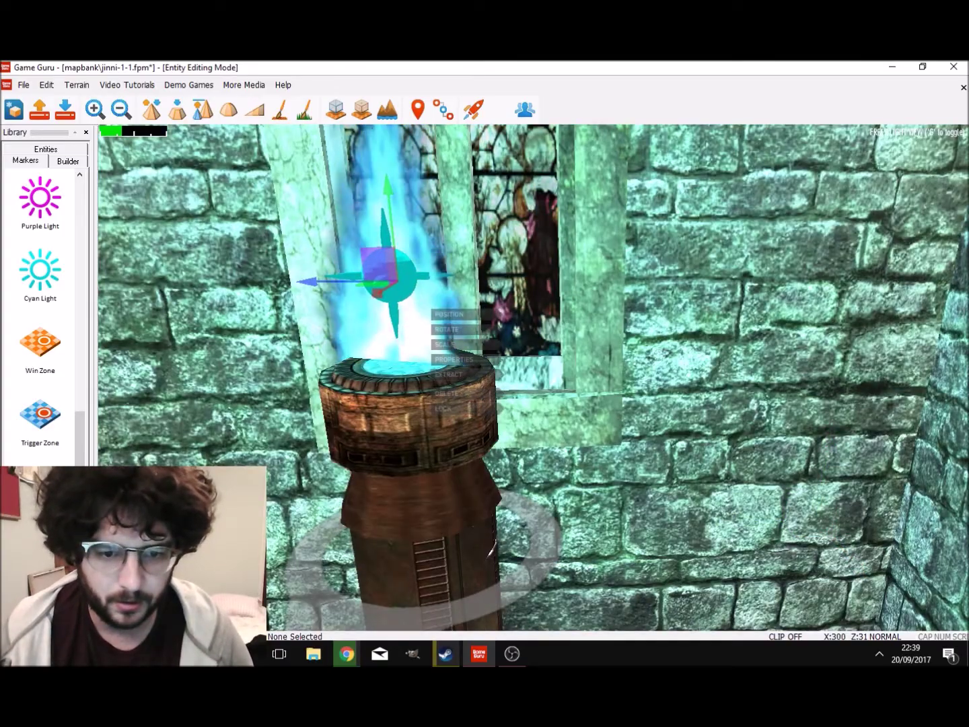
key(s)
mouse_move(498, 350)
right_down()
mouse_move(464, 356)
mouse_move(478, 363)
mouse_move(479, 403)
mouse_move(499, 347)
mouse_move(465, 384)
mouse_move(494, 356)
mouse_move(500, 397)
mouse_move(579, 377)
mouse_move(593, 391)
mouse_move(552, 364)
mouse_move(518, 411)
mouse_move(491, 377)
mouse_move(525, 363)
mouse_move(513, 377)
mouse_move(499, 370)
right_up()
key(w)
key(s)
key(s)
key(s)
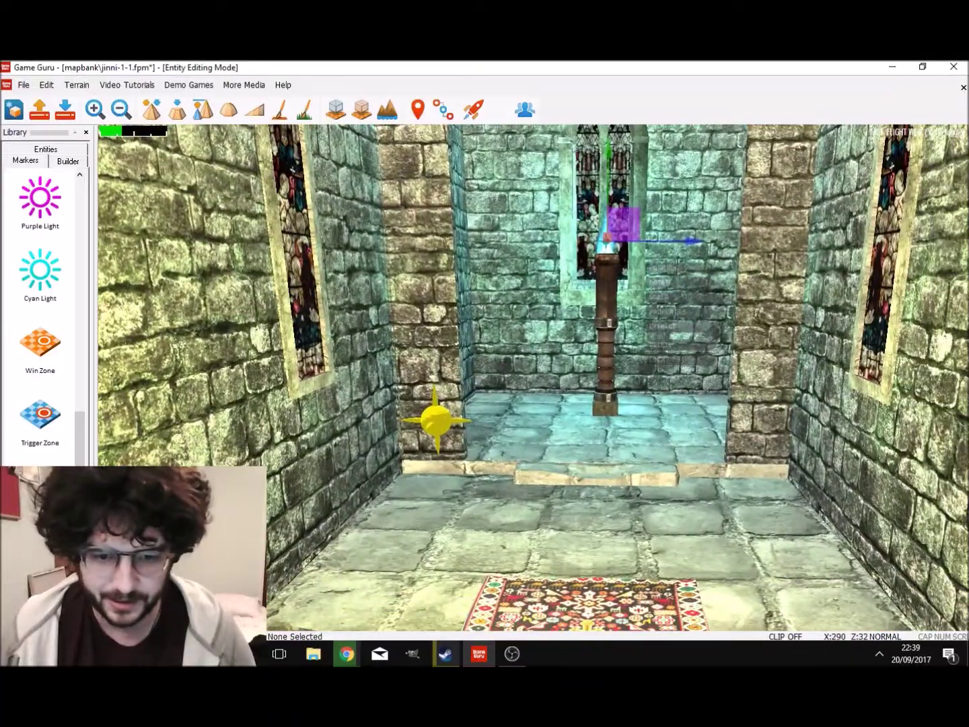
Step: Set the yellow light's Light Range to 200
click(438, 420)
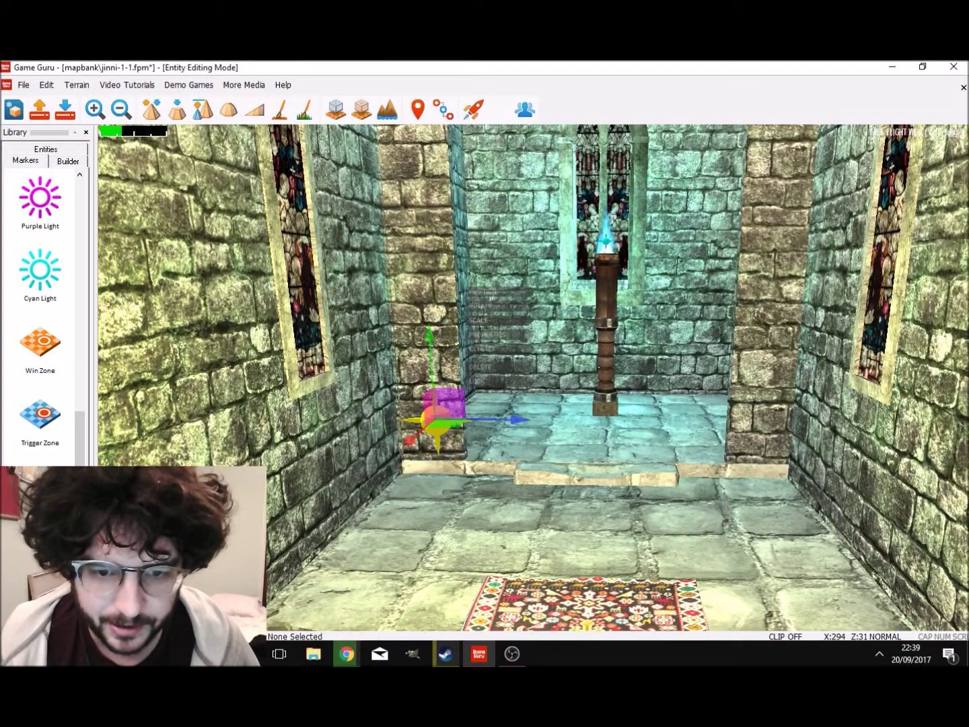
click(488, 335)
click(40, 203)
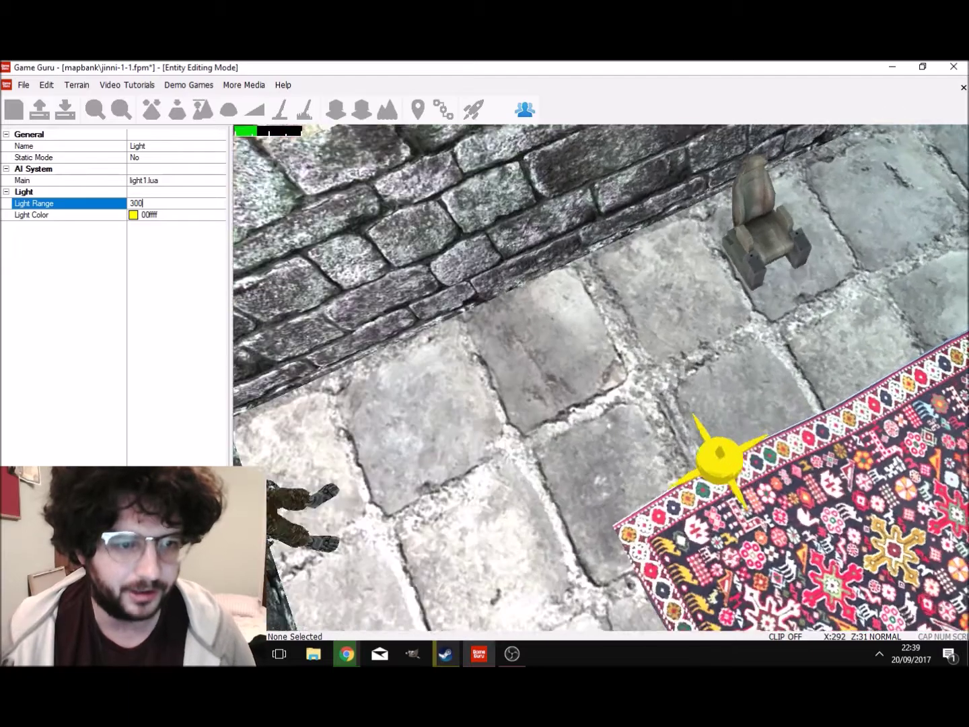
text(200)
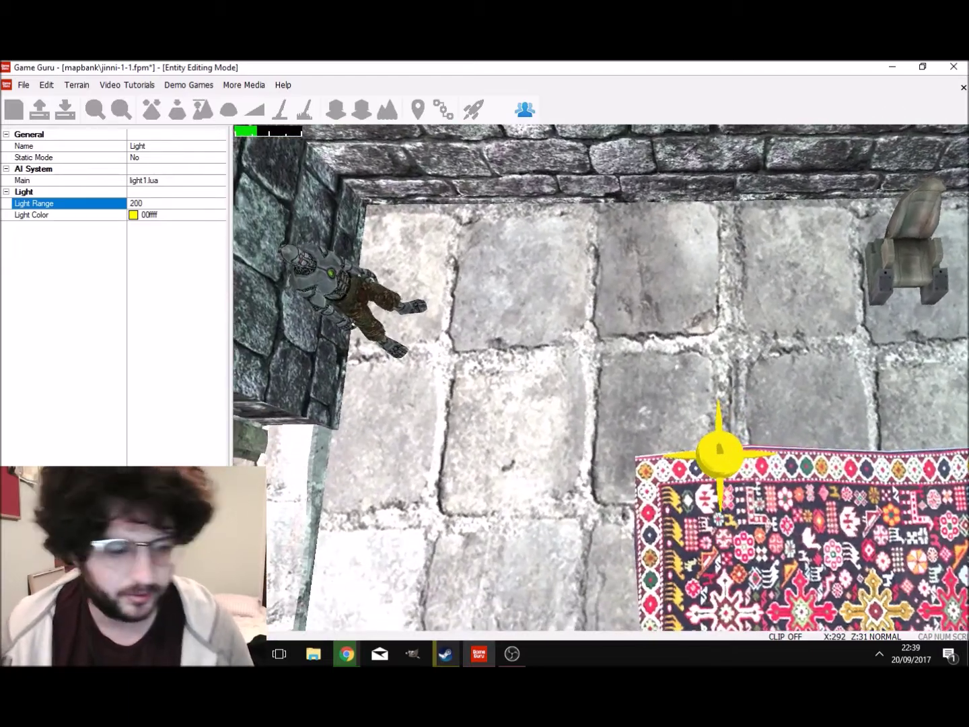
key(Return)
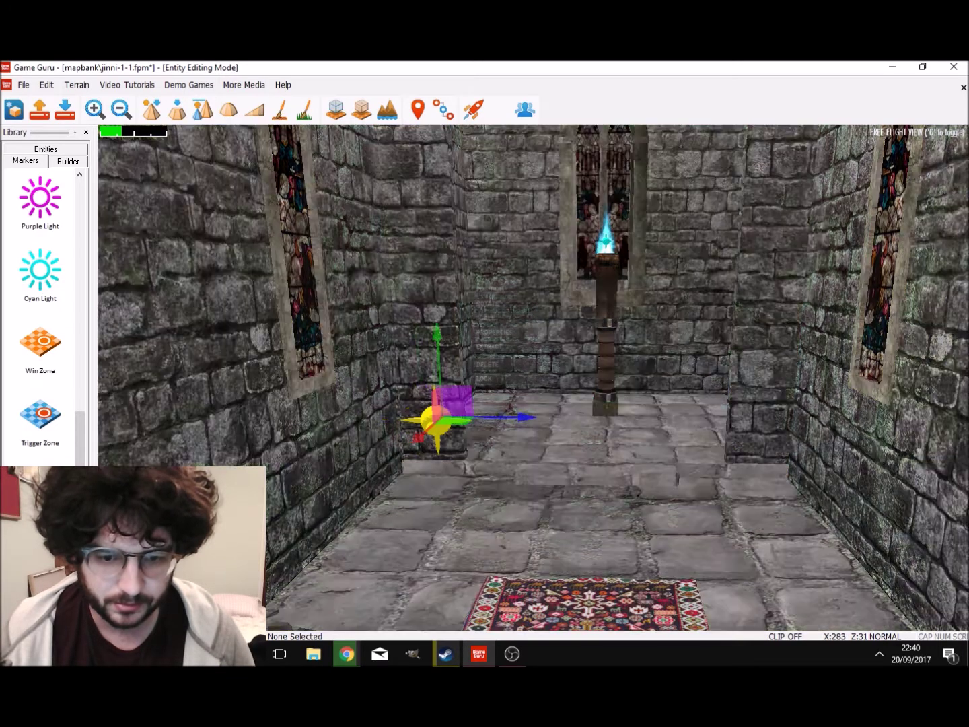
Step: Move the yellow light sideways across the church nave towards the opposite wall
drag(525, 418, 504, 417)
right_drag(503, 418, 474, 398)
drag(573, 391, 807, 399)
key(s)
mouse_move(808, 399)
right_down()
mouse_move(567, 404)
mouse_move(821, 394)
right_up()
key(w)
key(w)
key(s)
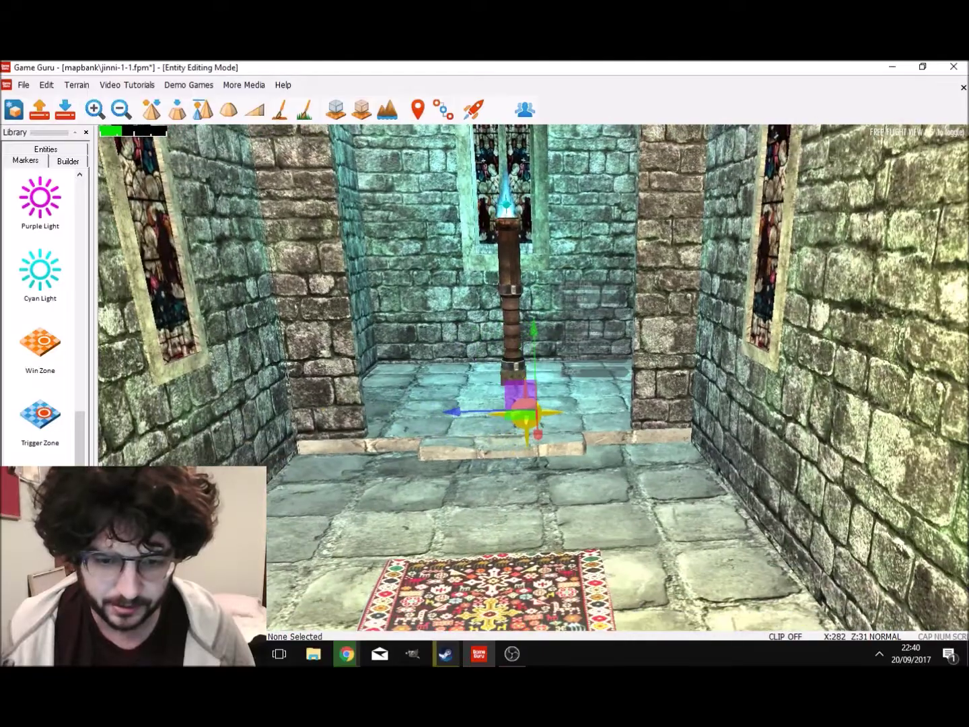
drag(525, 412, 647, 411)
Step: Raise the yellow light to just below the church ceiling and shift it sideways towards the middle of the nave
drag(663, 327, 665, 176)
right_drag(665, 177, 875, 303)
key(w)
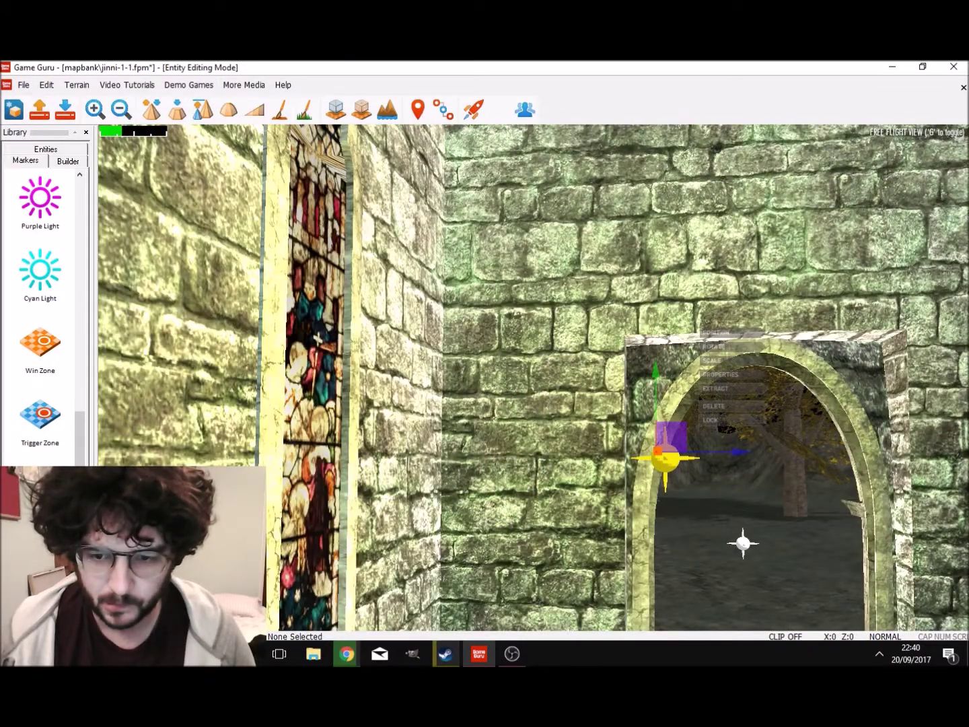
drag(656, 397, 656, 324)
key(s)
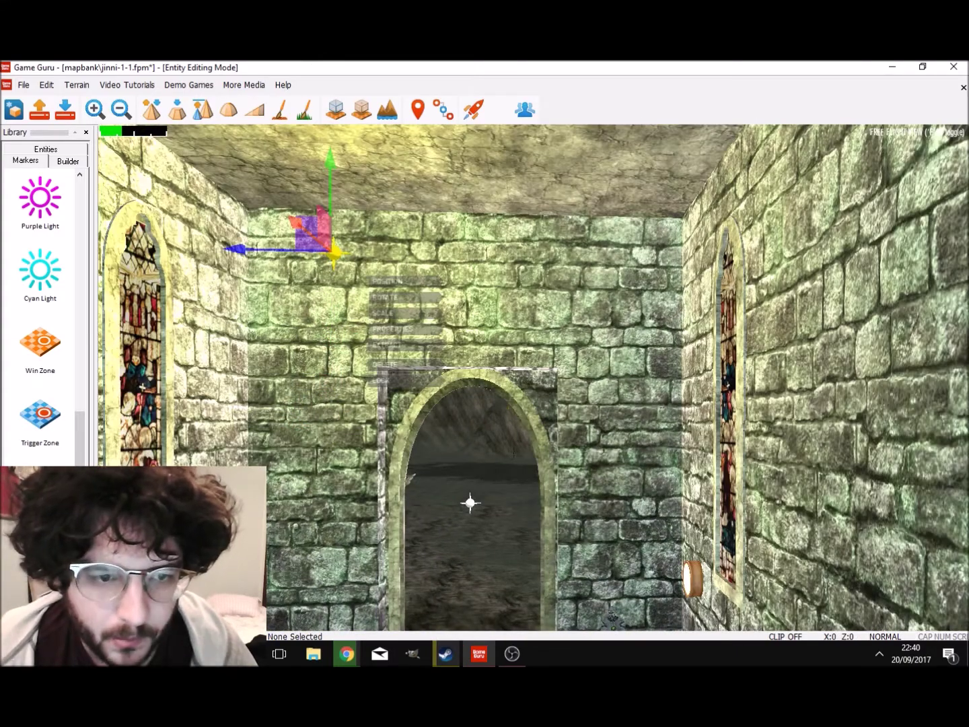
drag(239, 250, 278, 250)
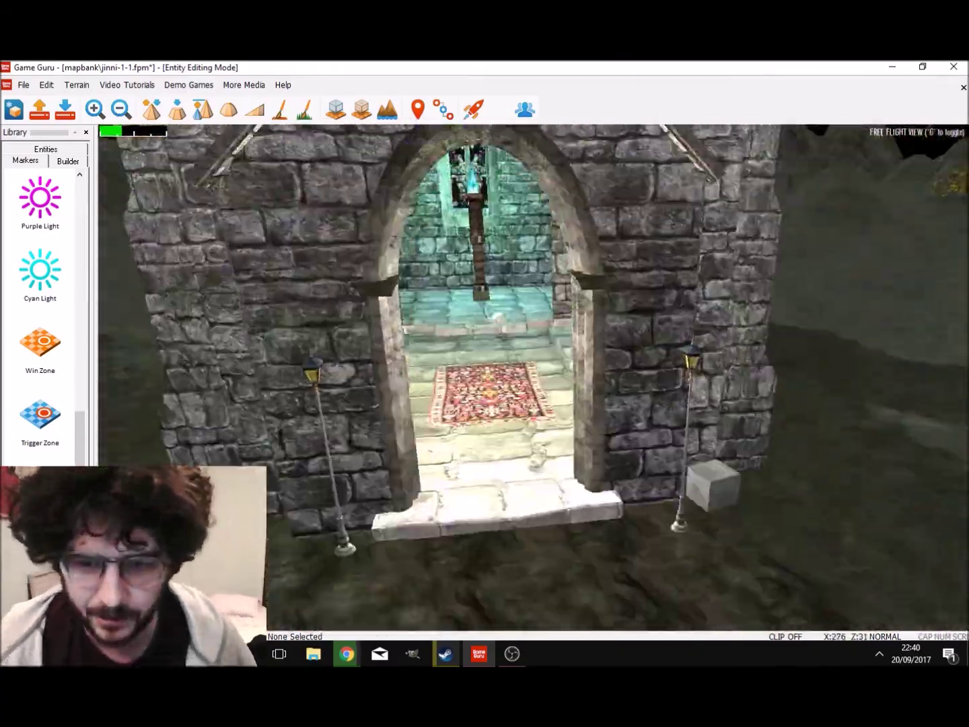
Step: Examine the church's lit entrance and the outer side wall with its billboard, pillars and crates
key(s)
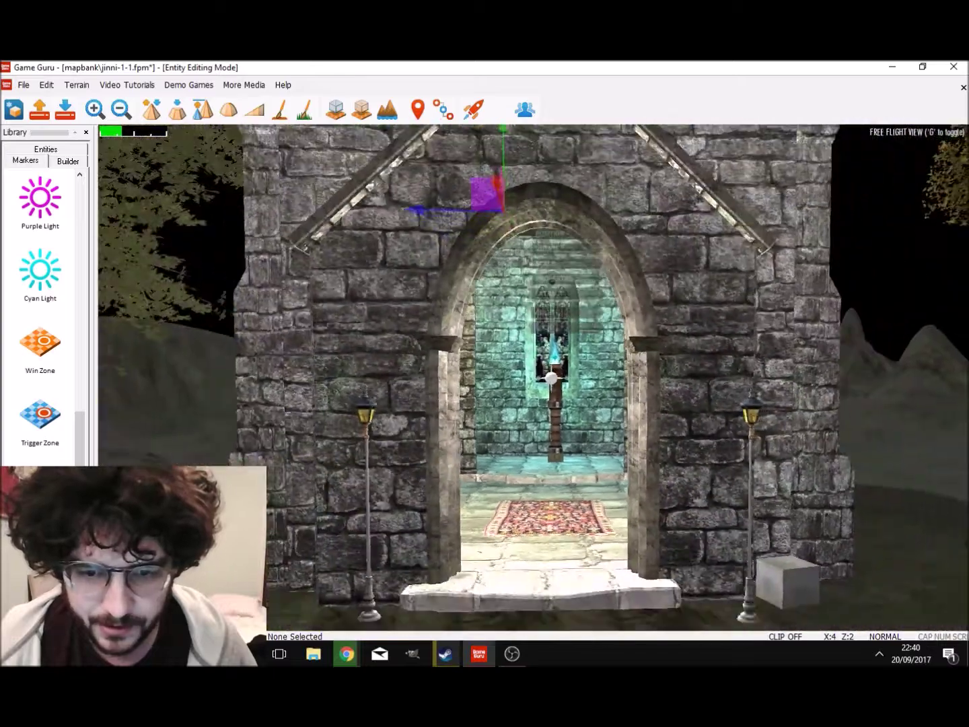
key(w)
key(w)
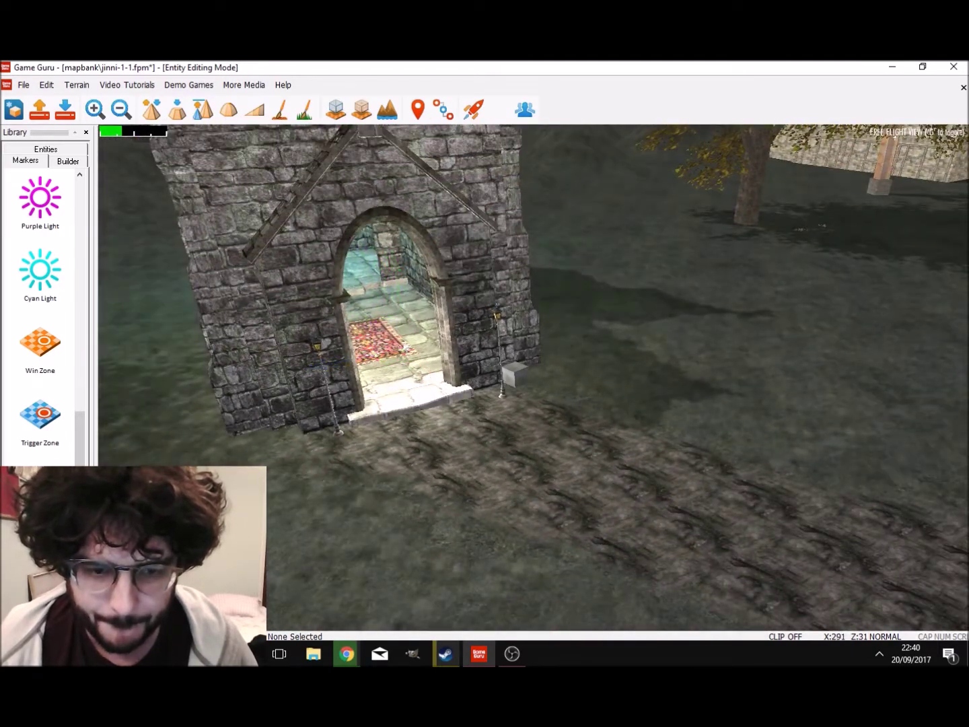
key(w)
key(s)
key(w)
key(d)
key(s)
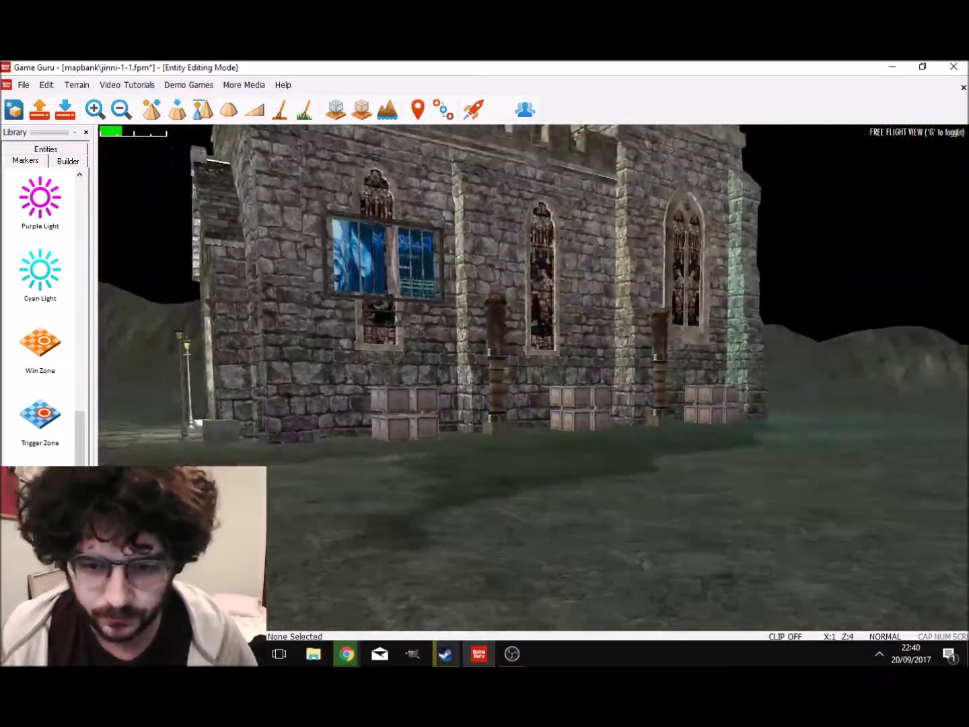
key(w)
key(s)
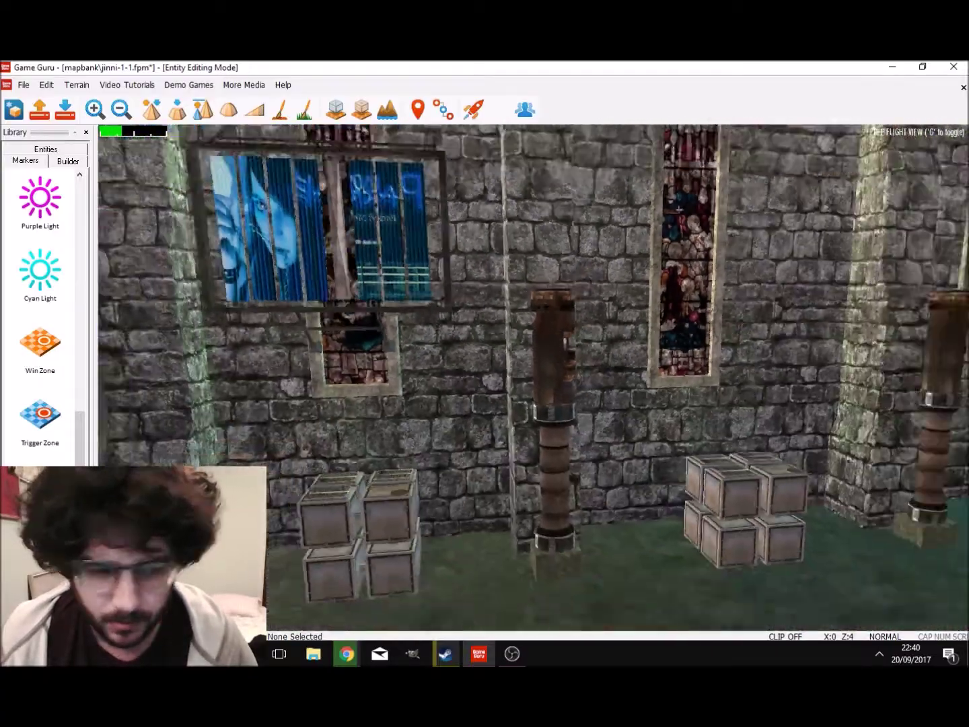
Step: Place a cyan light on the church's outer wall beside the billboard and lower it to the top of the nearest pillar
scroll(40, 303, up, 9)
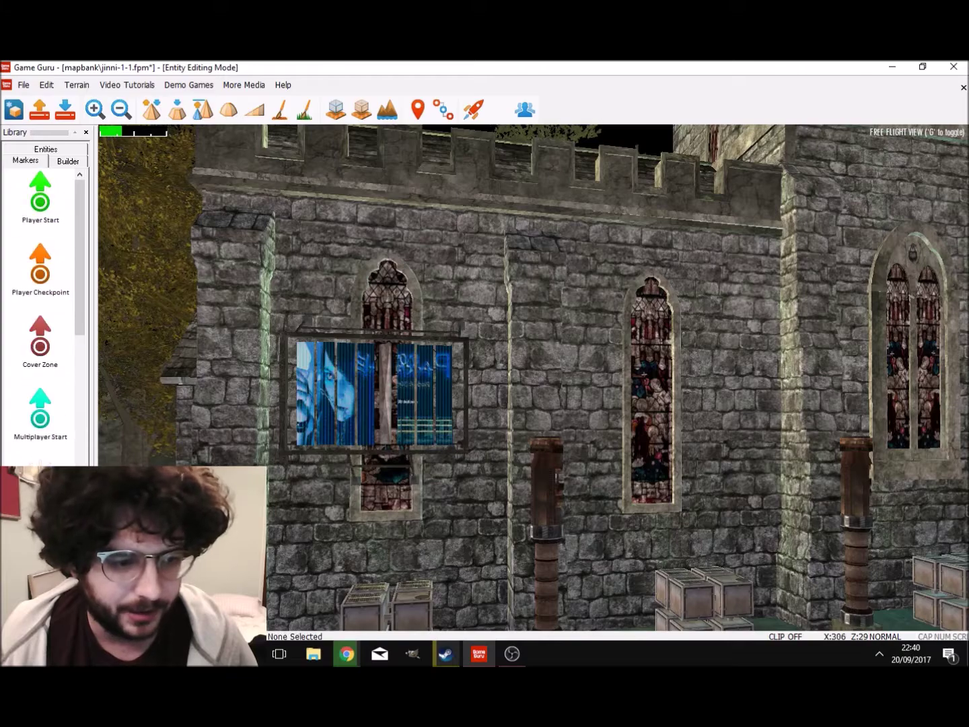
scroll(41, 303, down, 8)
click(40, 196)
right_drag(495, 242, 495, 297)
key(w)
key(s)
key(s)
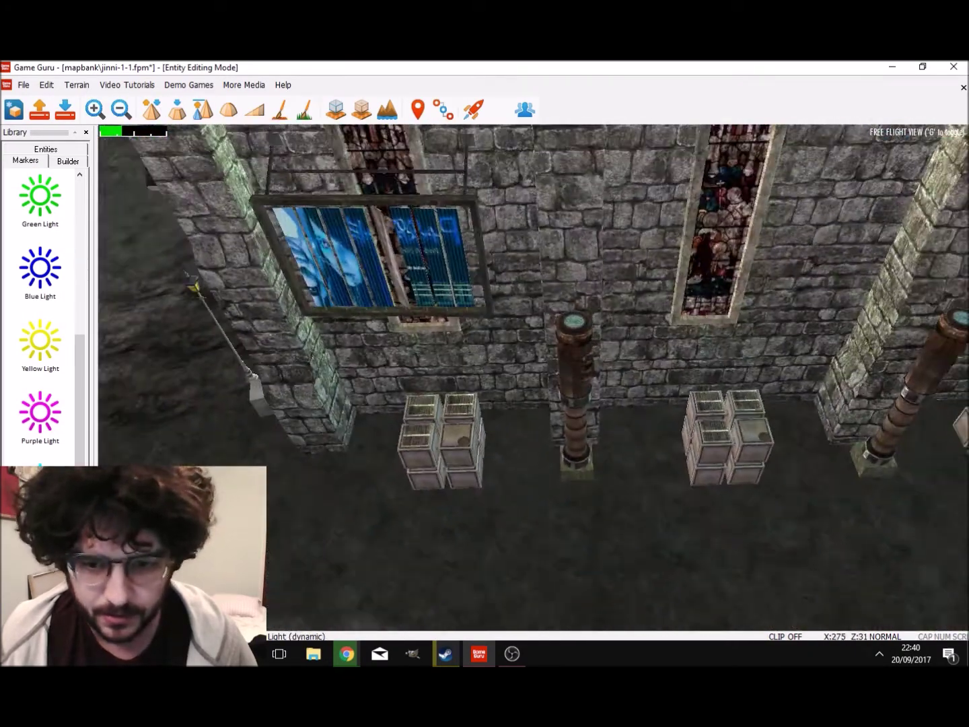
key(w)
key(s)
right_drag(500, 411, 507, 338)
click(507, 338)
click(507, 339)
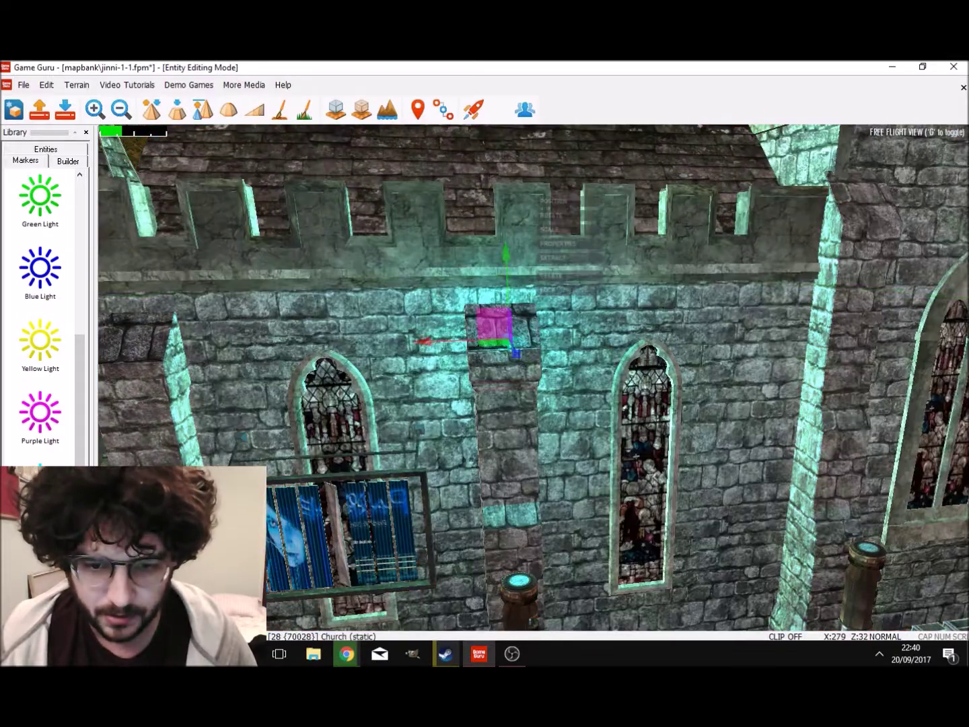
drag(506, 257, 515, 491)
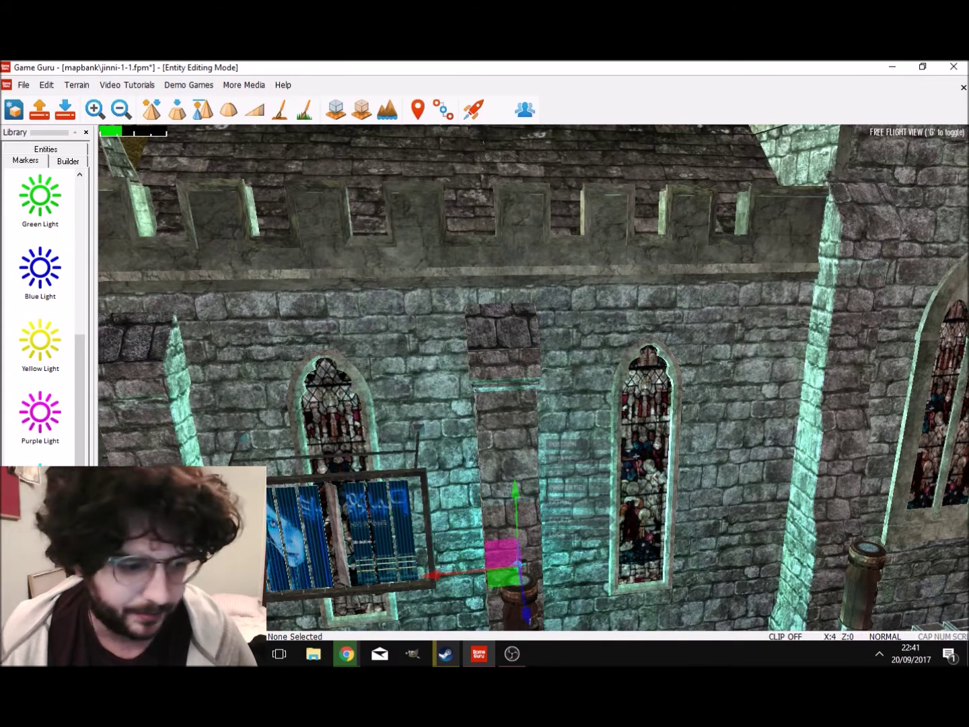
Step: Place another cyan light on top of the second pillar along the church's outer wall
scroll(40, 316, up, 4)
right_drag(525, 363, 532, 433)
key(d)
key(s)
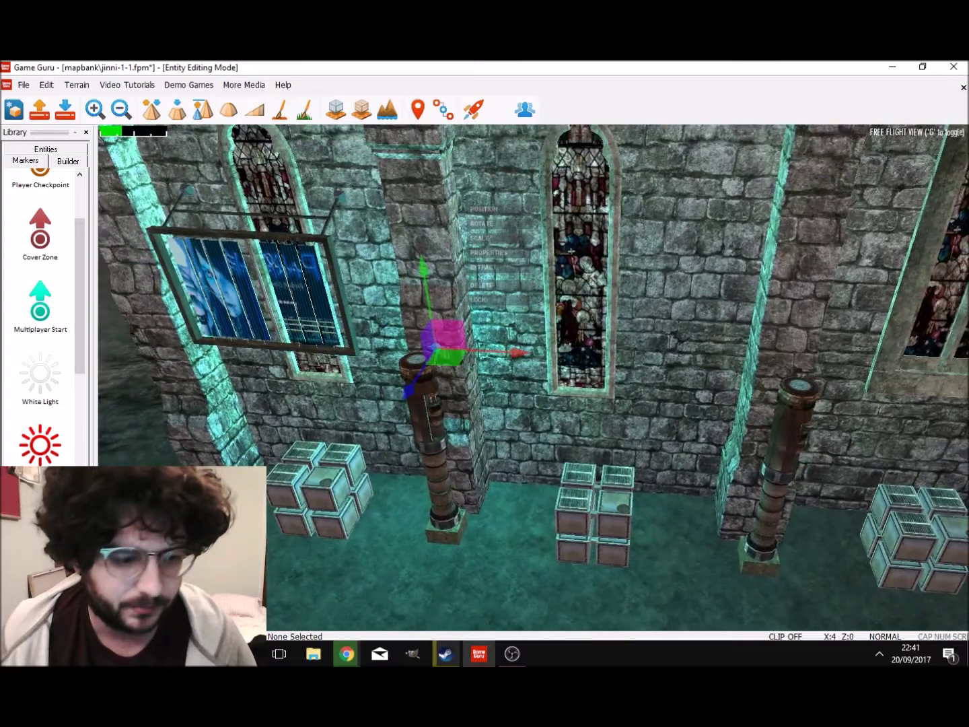
scroll(41, 316, down, 2)
scroll(41, 316, down, 2)
click(40, 196)
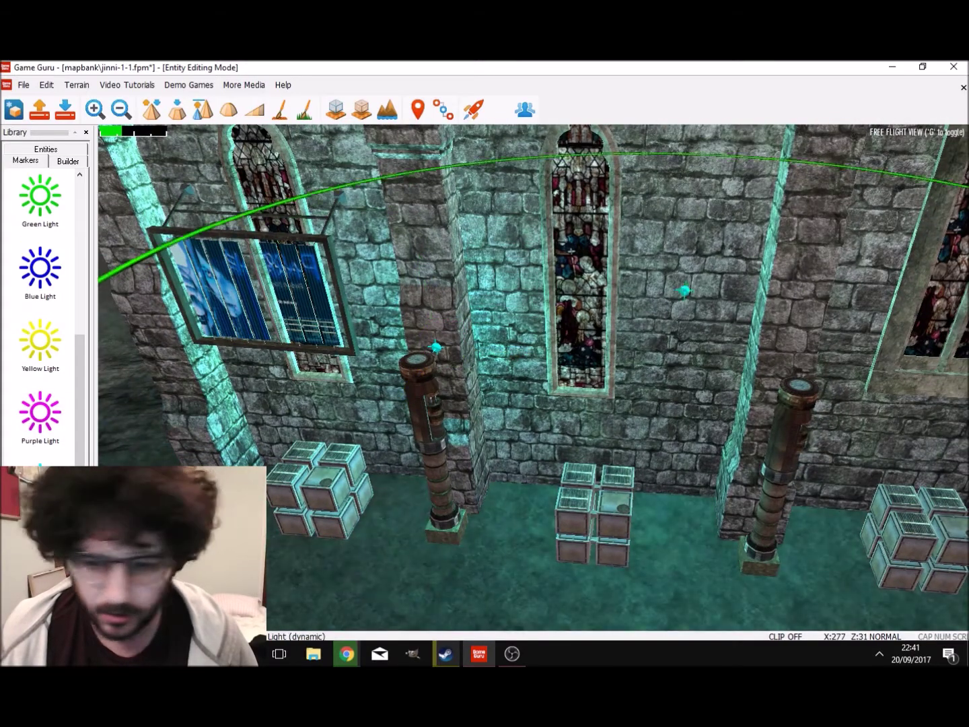
click(803, 374)
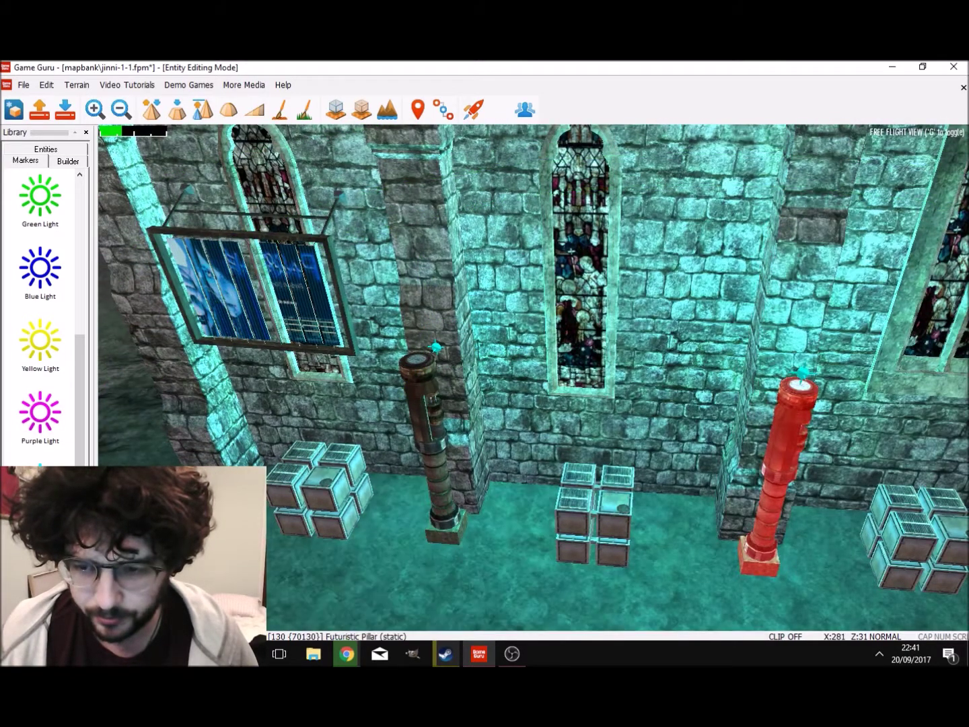
Step: Place a Flame Blue entity on top of each of the two pillars along the outer wall
scroll(40, 316, up, 4)
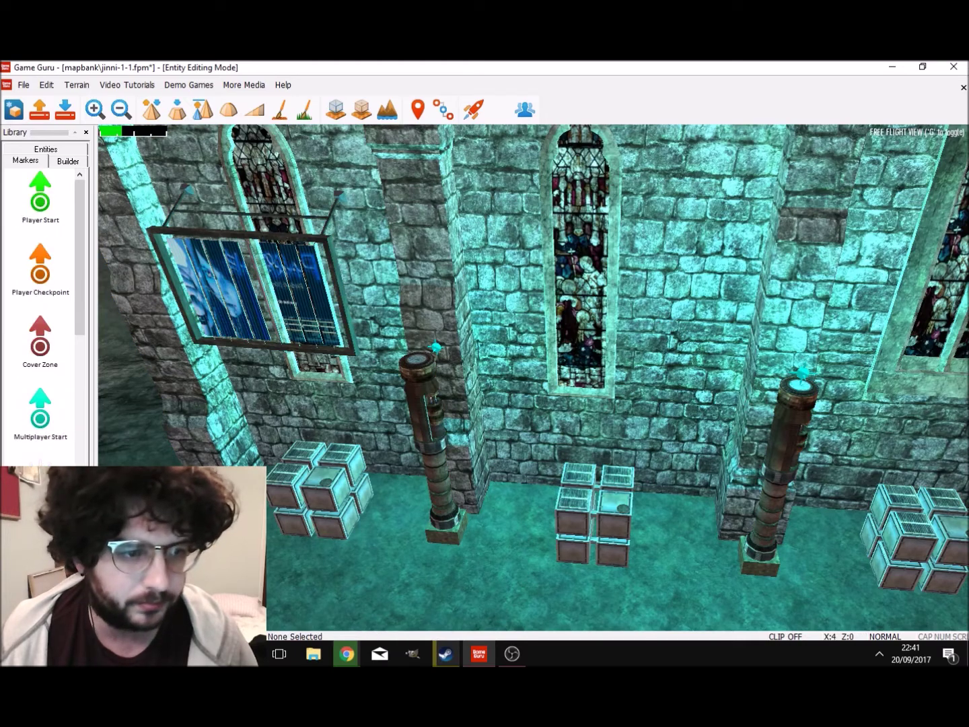
click(47, 149)
scroll(41, 317, up, 3)
scroll(40, 317, down, 10)
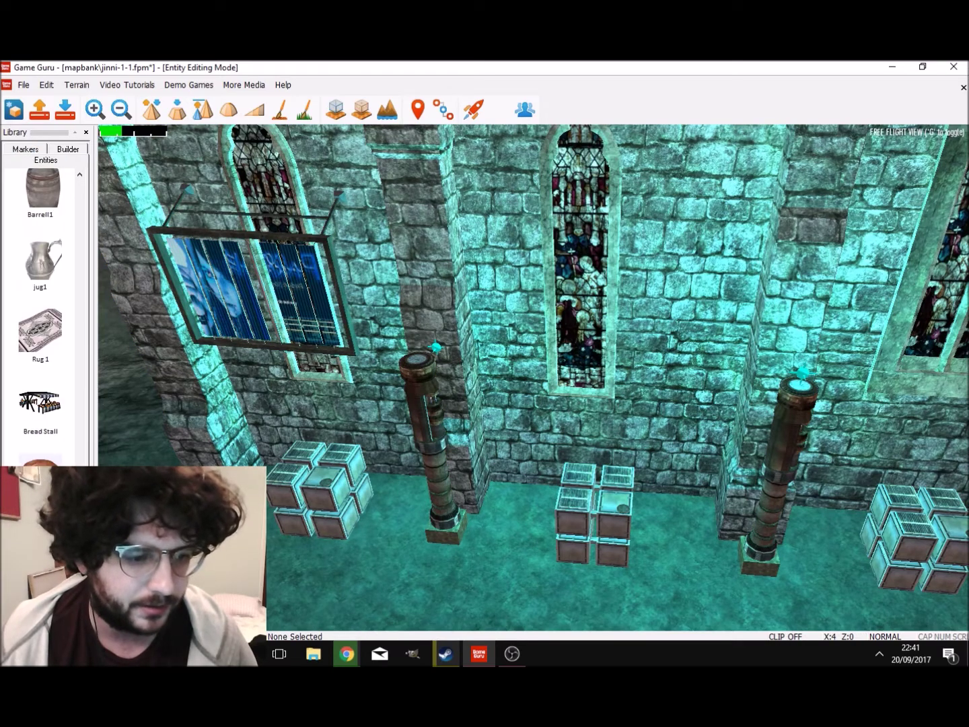
click(39, 461)
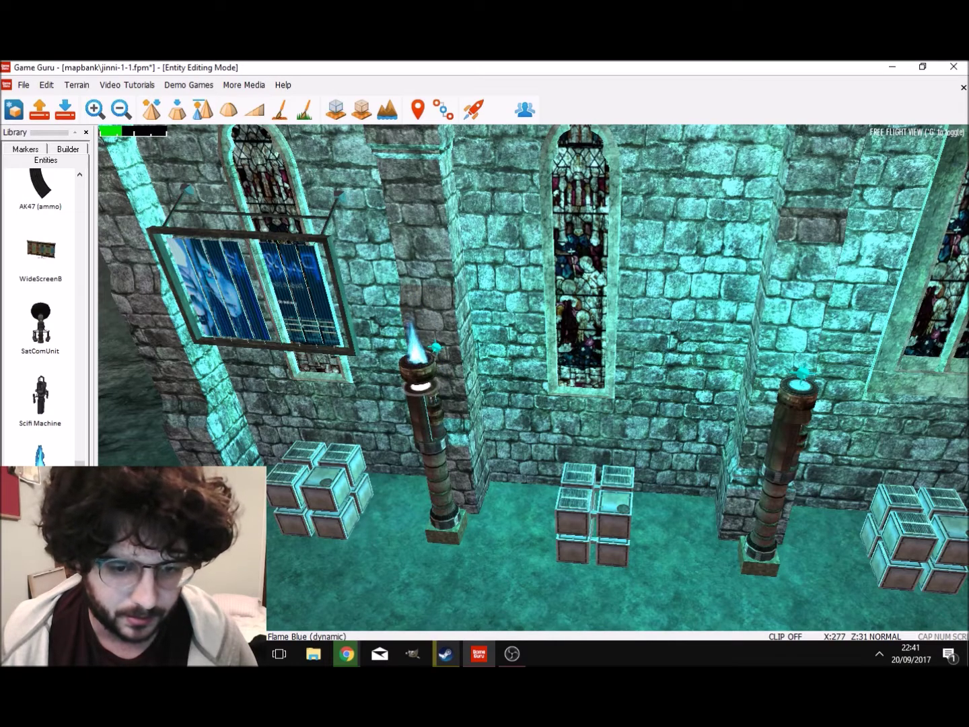
click(419, 357)
key(d)
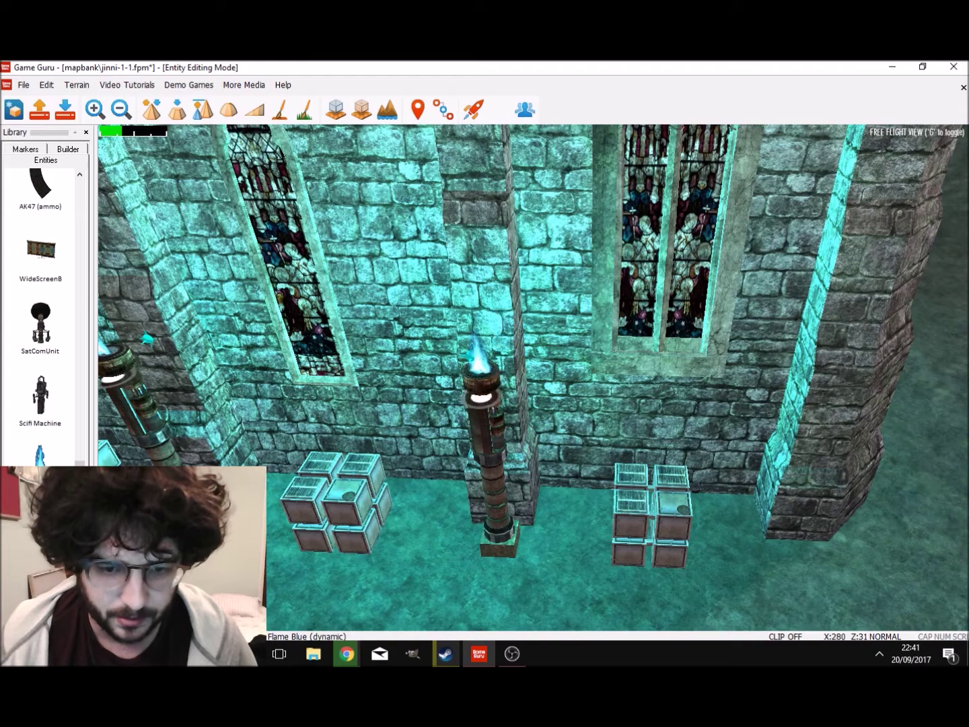
click(481, 367)
Step: Adjust the blue flame and cyan light on the pillar beside the billboard so the light sits within the flame
key(a)
key(a)
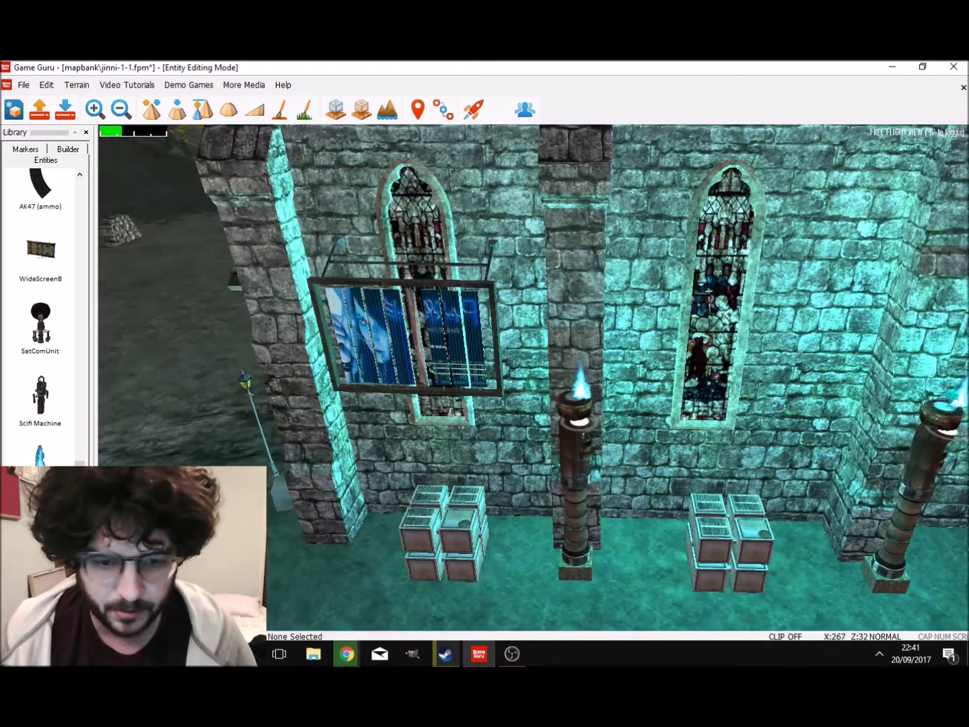
key(w)
key(a)
right_drag(532, 396, 579, 404)
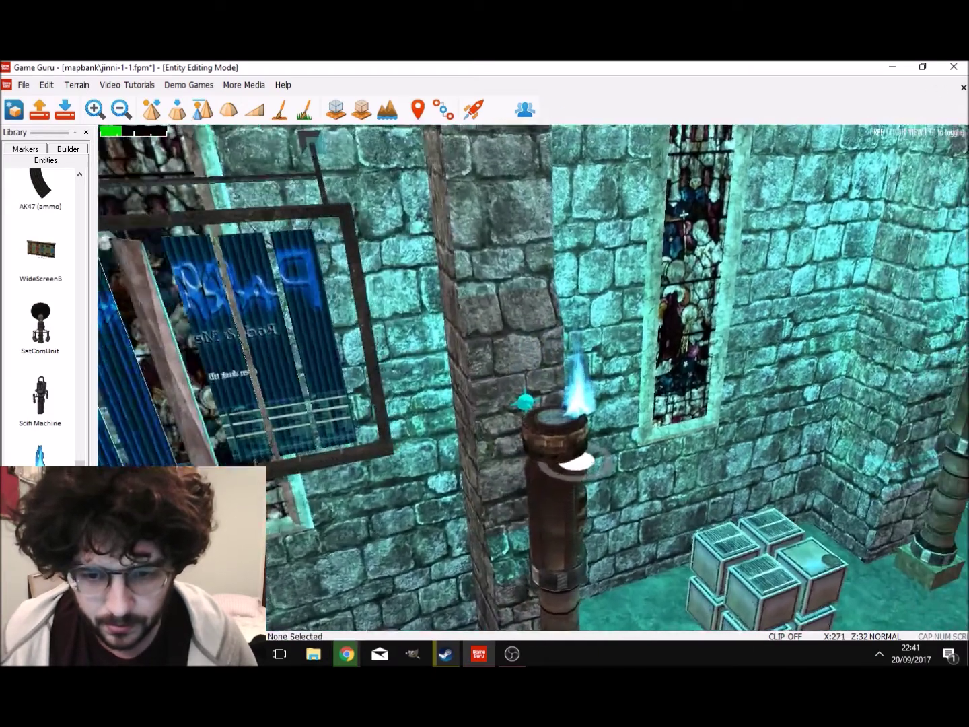
key(w)
click(519, 397)
mouse_move(464, 408)
mouse_down()
mouse_move(516, 396)
mouse_move(499, 420)
mouse_move(475, 425)
mouse_up()
click(578, 405)
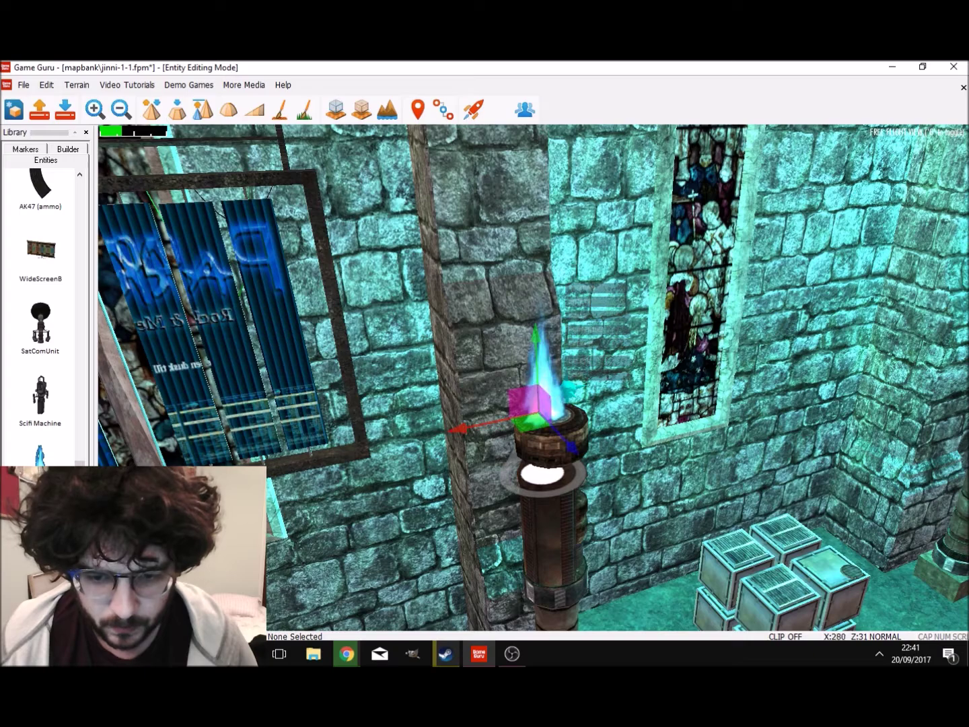
click(573, 390)
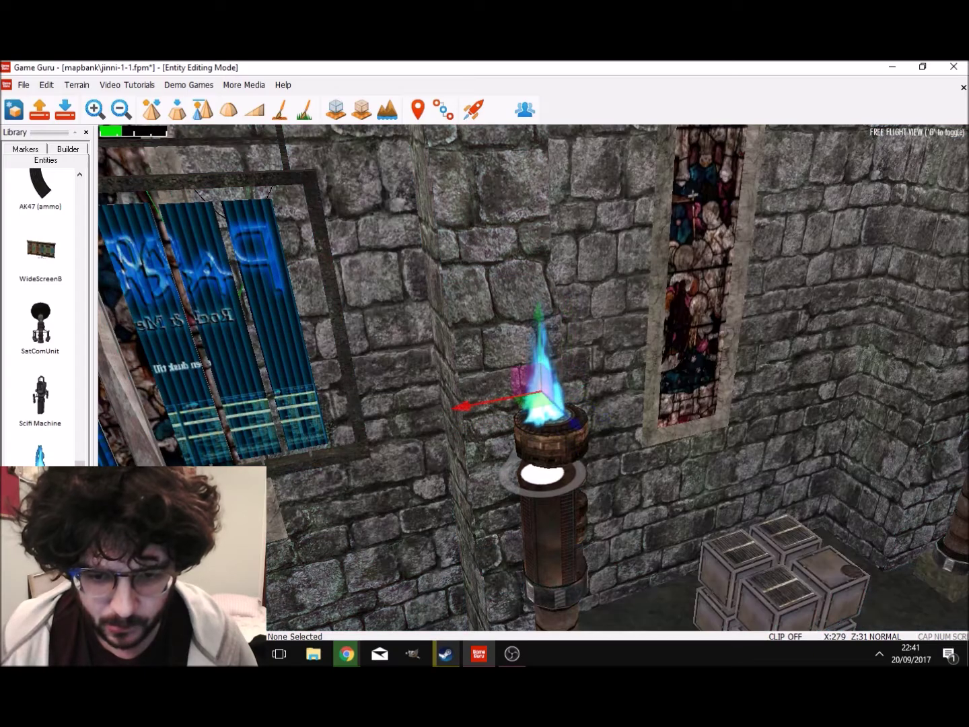
Step: Align the second outer pillar's cyan light with its blue flame
key(s)
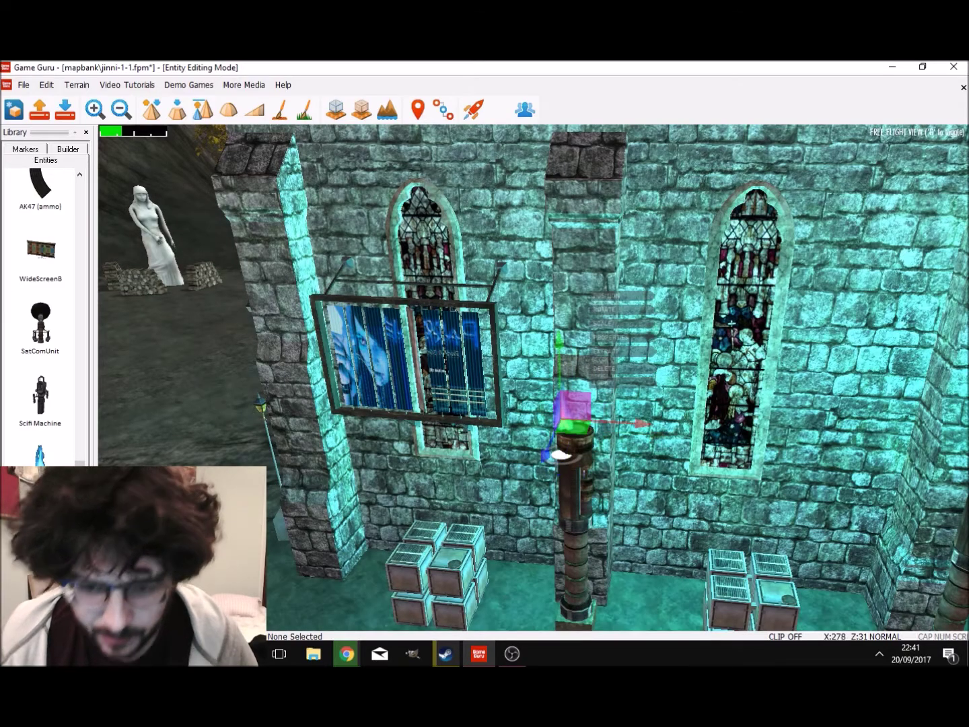
key(d)
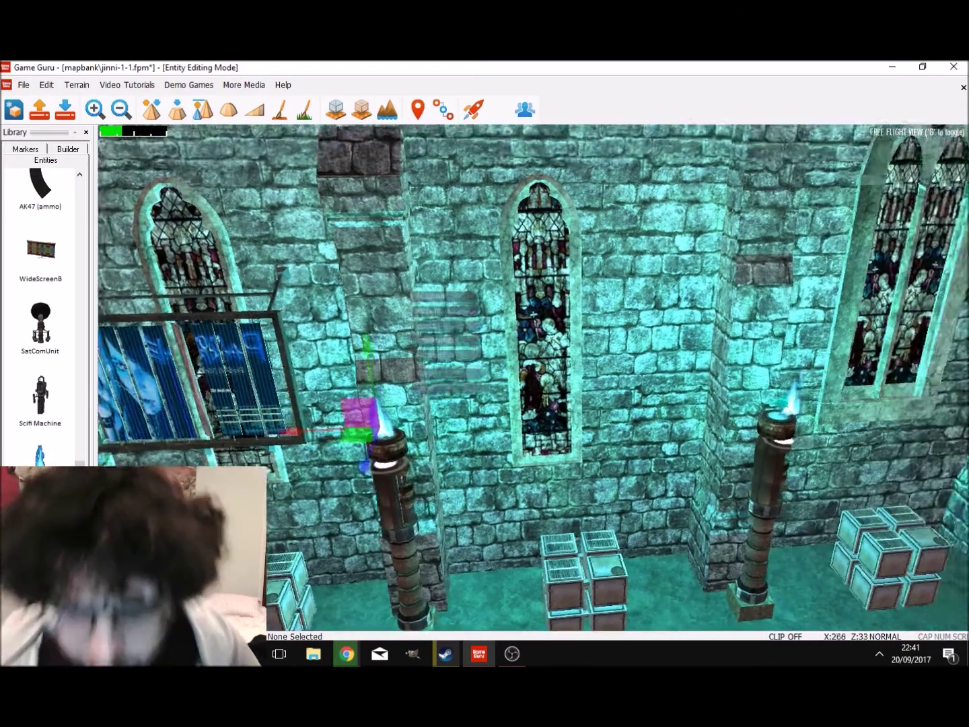
key(w)
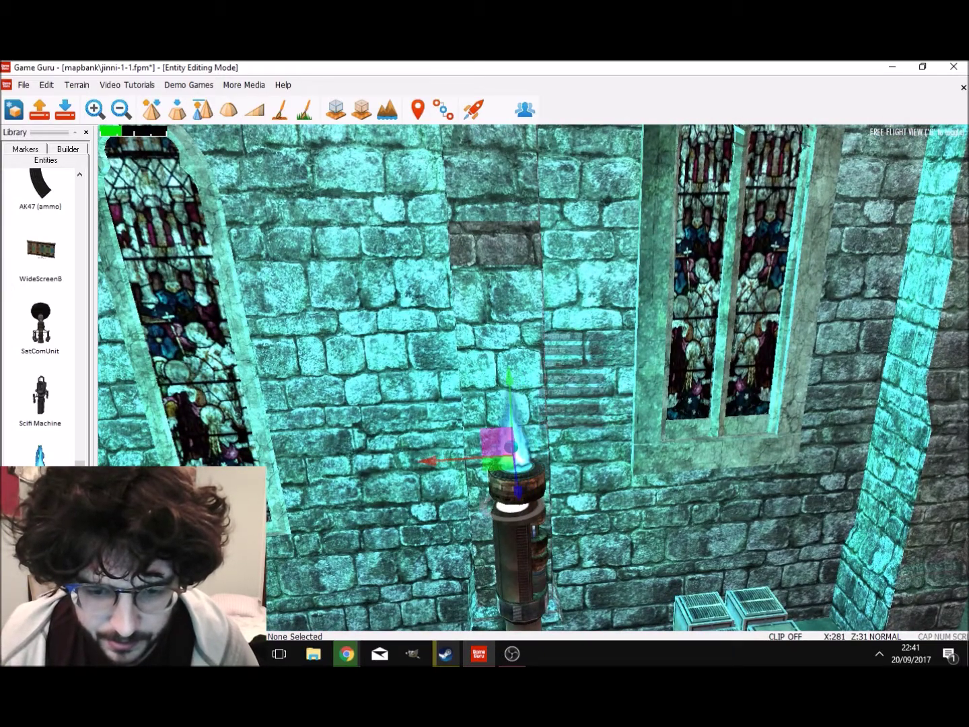
Step: Examine the church exterior and the two flame-topped pillars from a distance and up close
key(s)
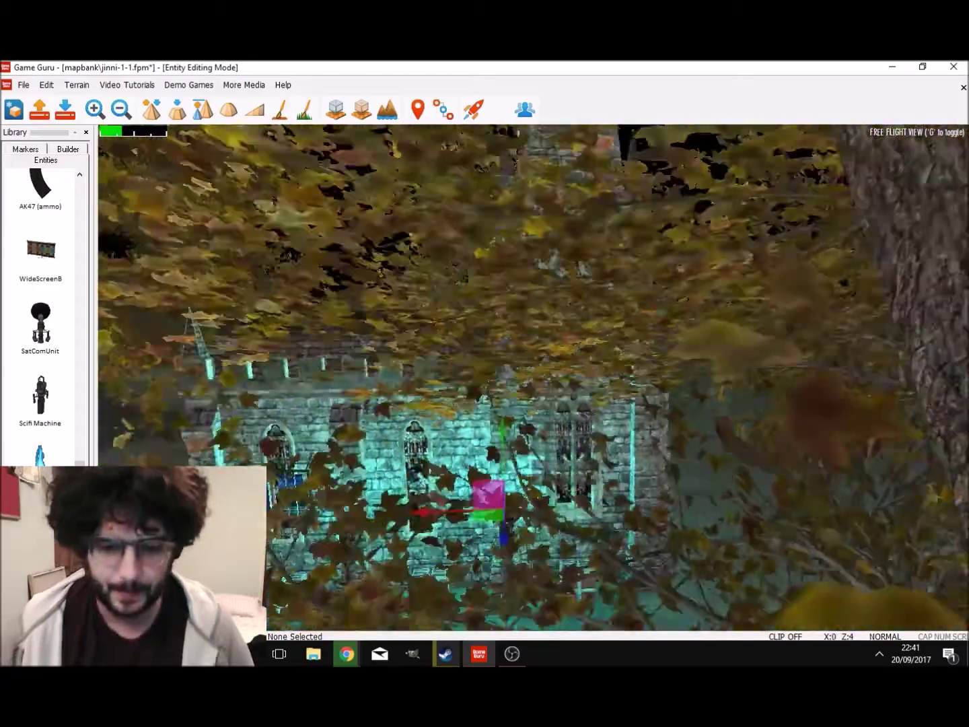
key(s)
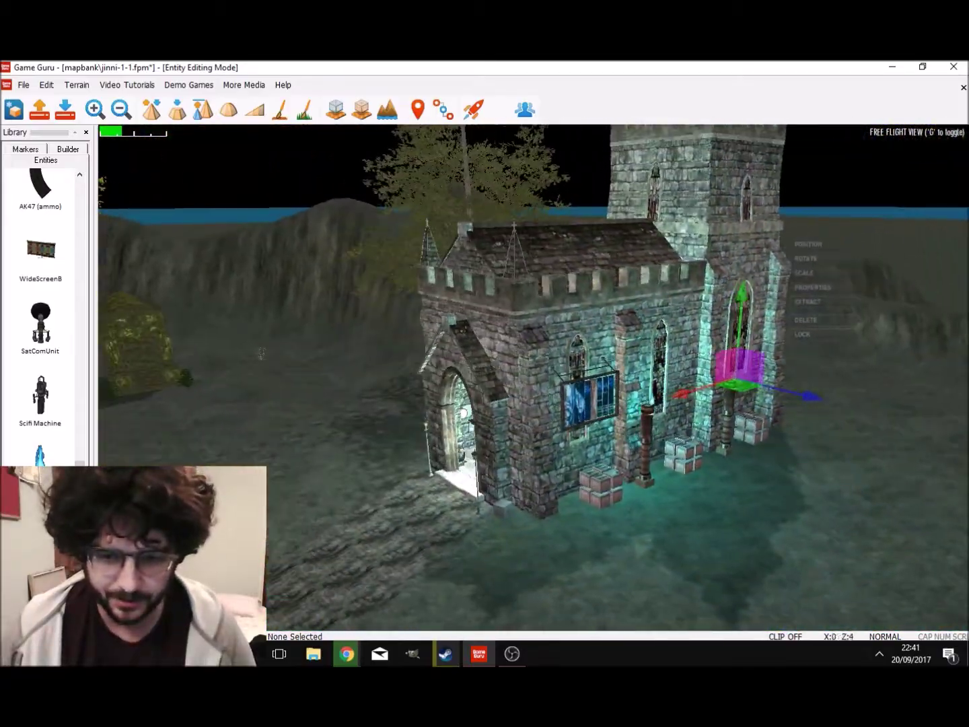
key(a)
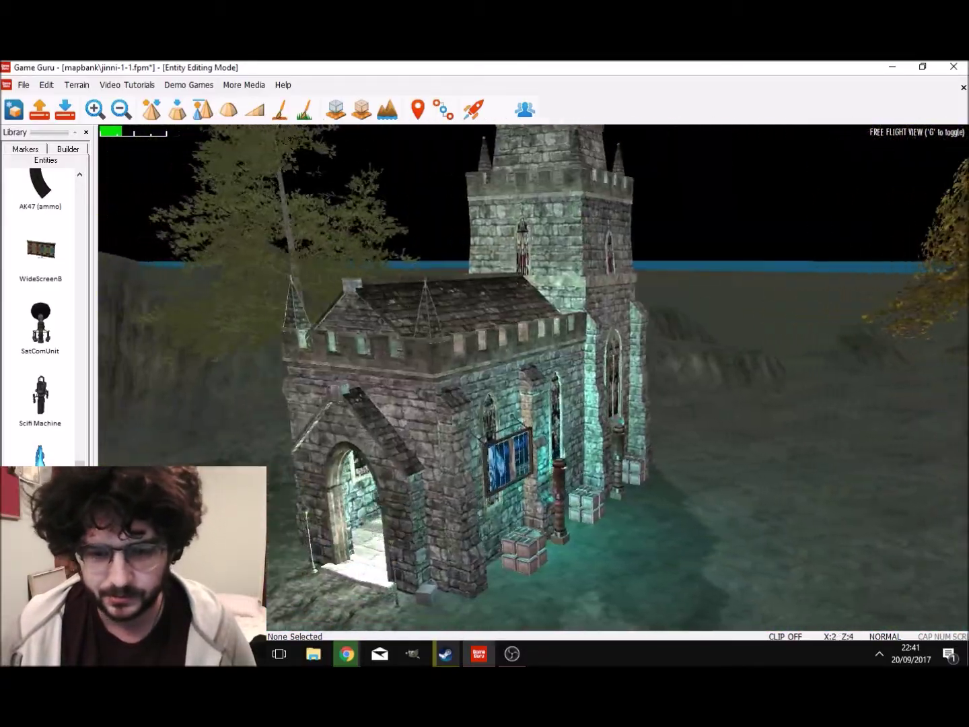
key(w)
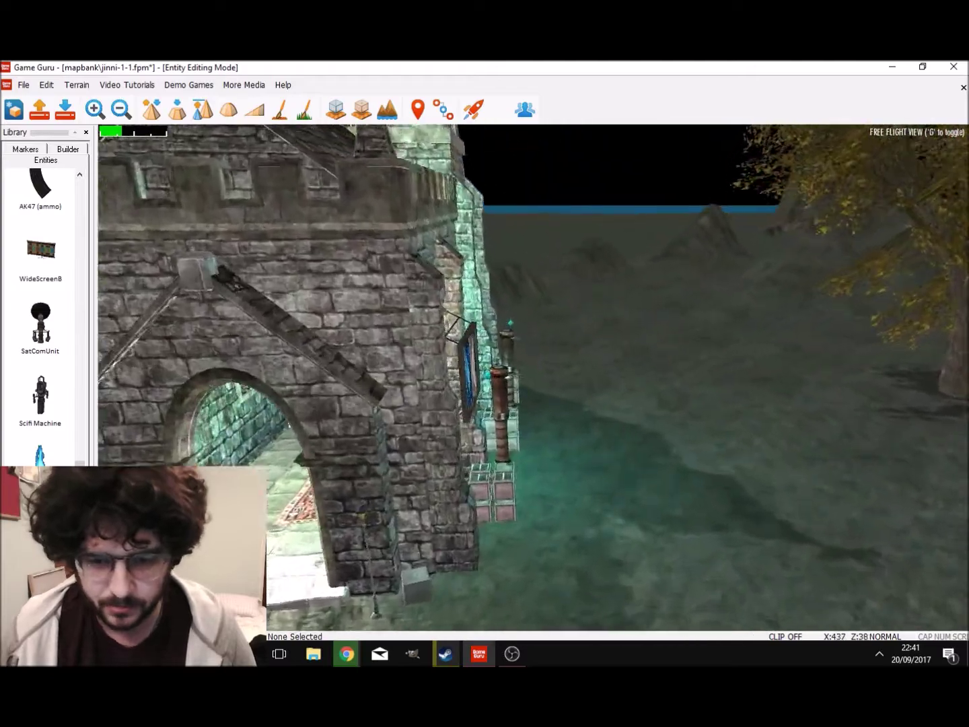
key(d)
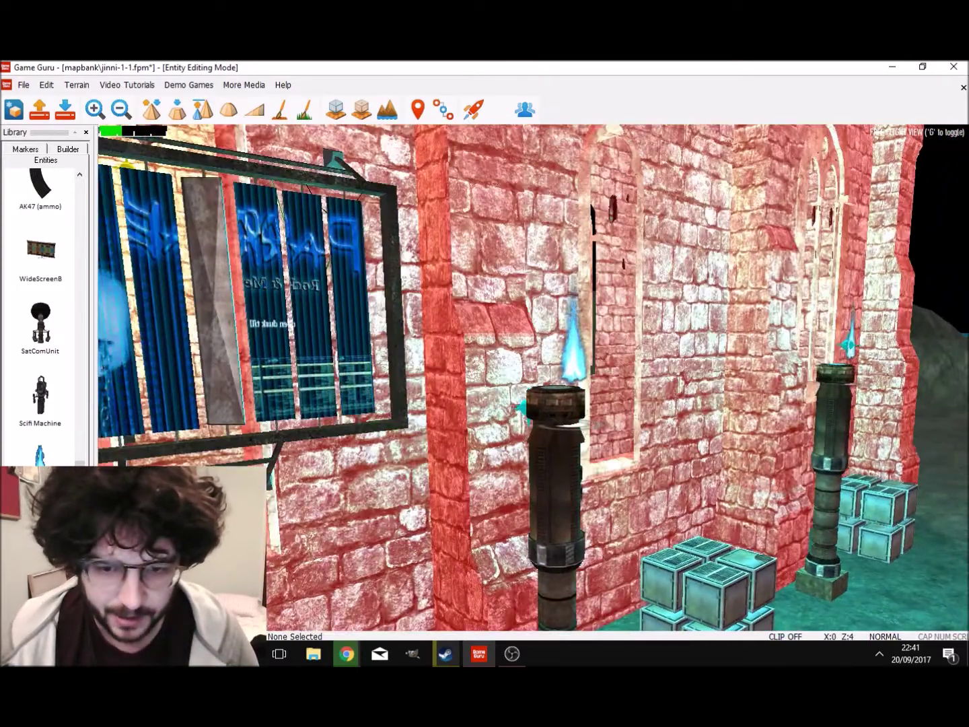
Step: Check from close up how the blue flame and cyan light sit on the pillar beside the billboard and the second pillar
click(522, 408)
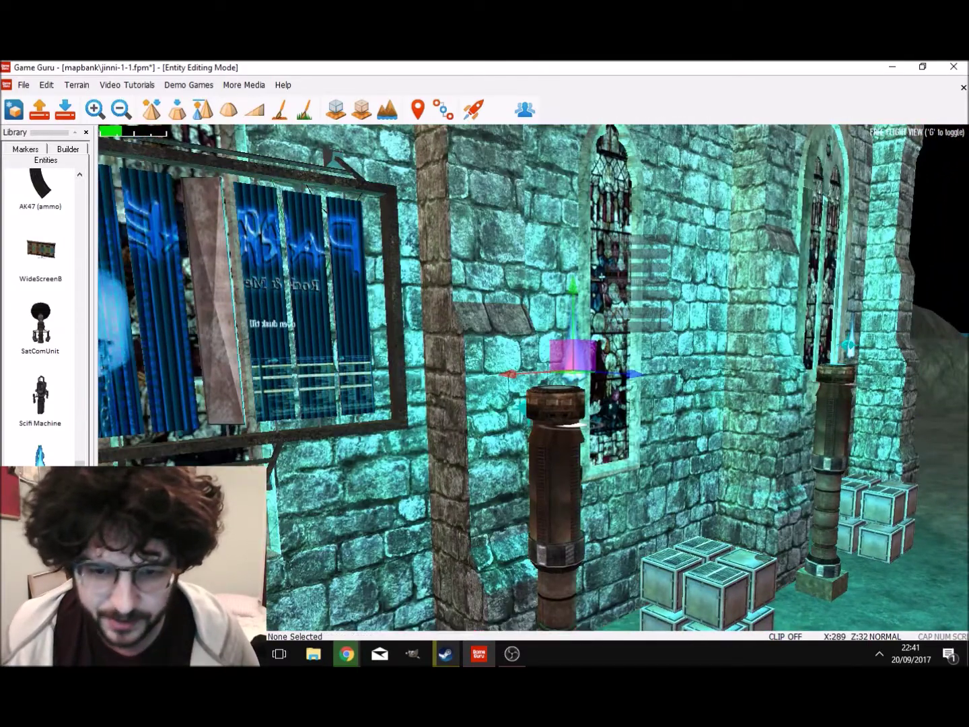
key(w)
key(s)
key(d)
key(w)
key(d)
key(w)
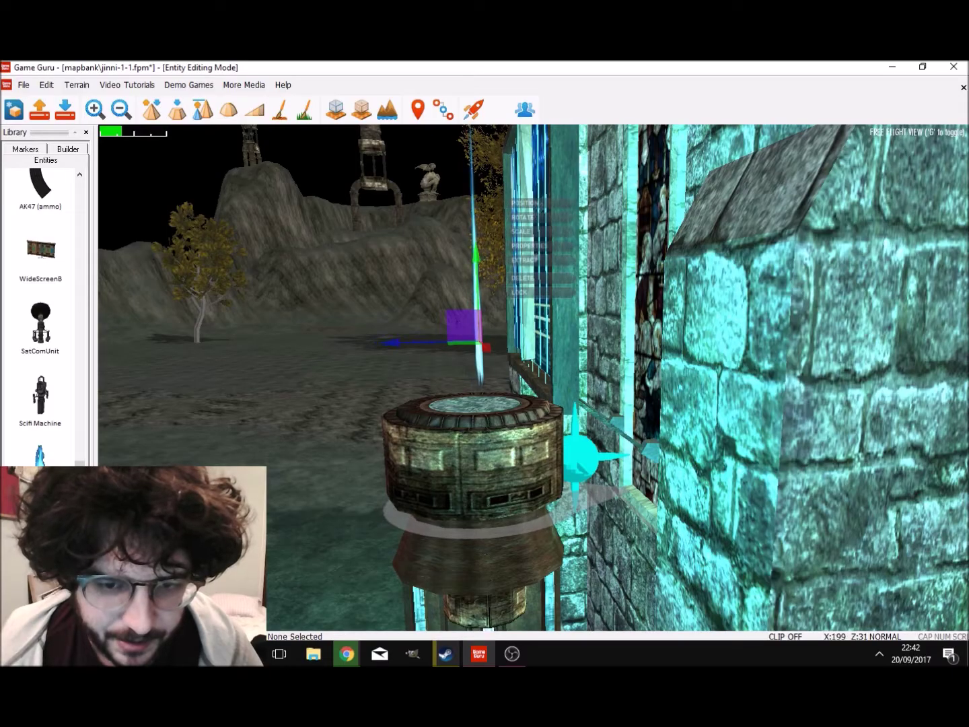
key(s)
key(s)
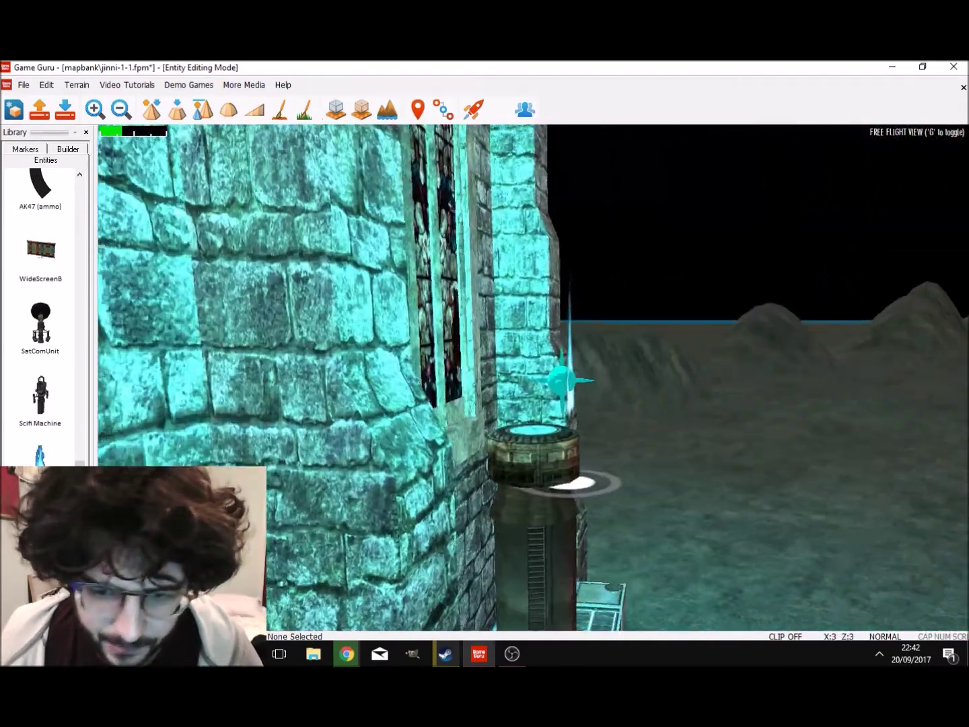
Step: Move the second outer pillar's blue flame sideways over the pillar's centre and lower it towards the top
key(w)
click(536, 374)
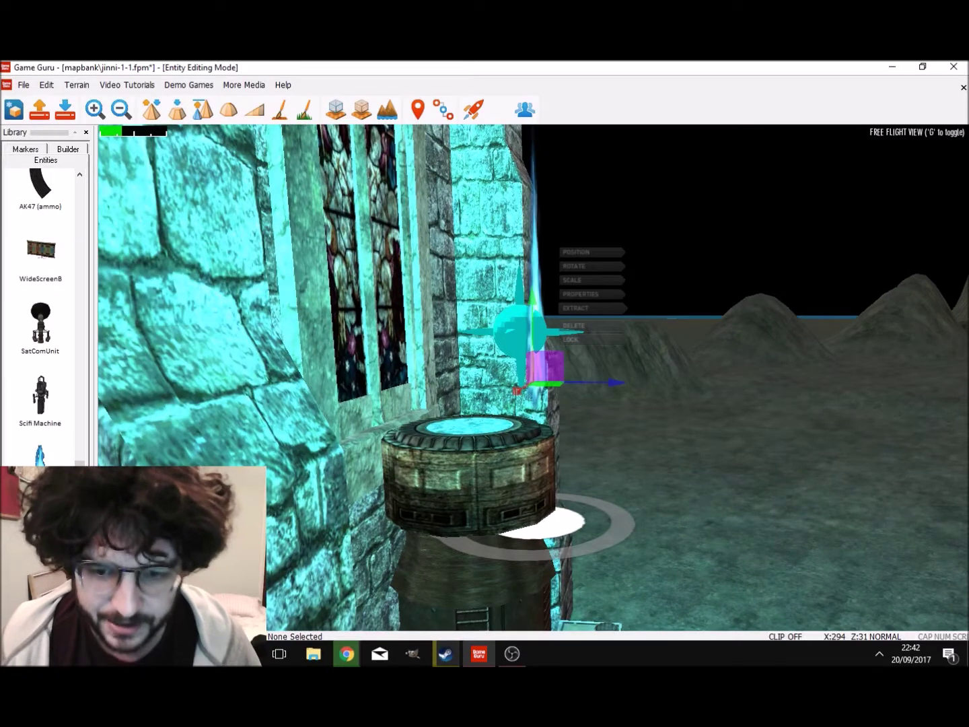
drag(616, 382, 537, 382)
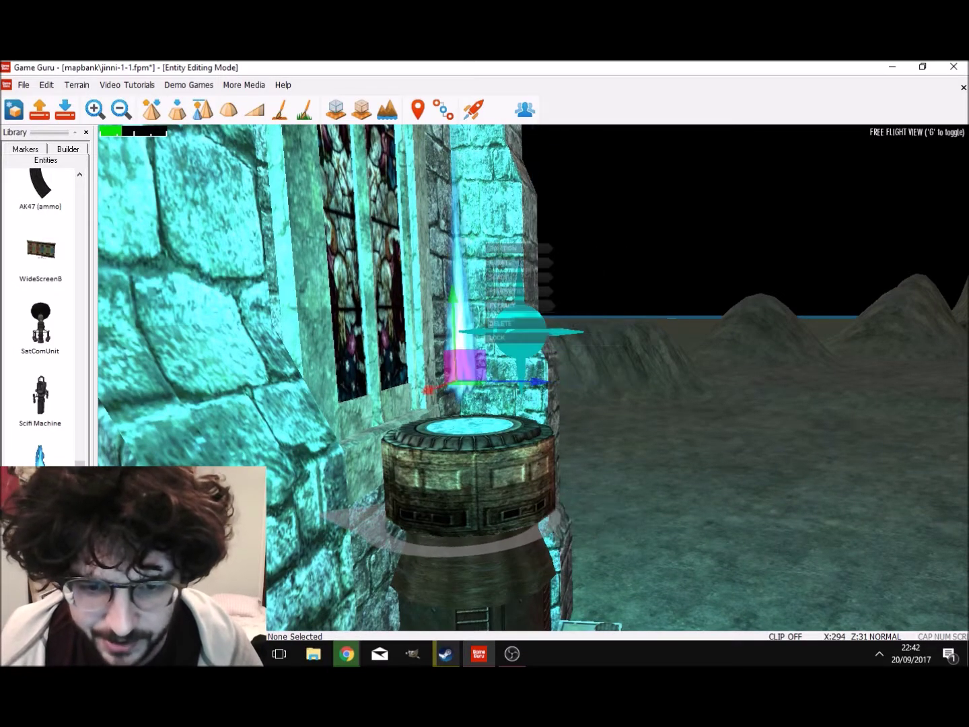
drag(453, 295, 460, 344)
right_drag(460, 343, 303, 363)
Step: Save the jinni-1-1 level
key(s)
key(s)
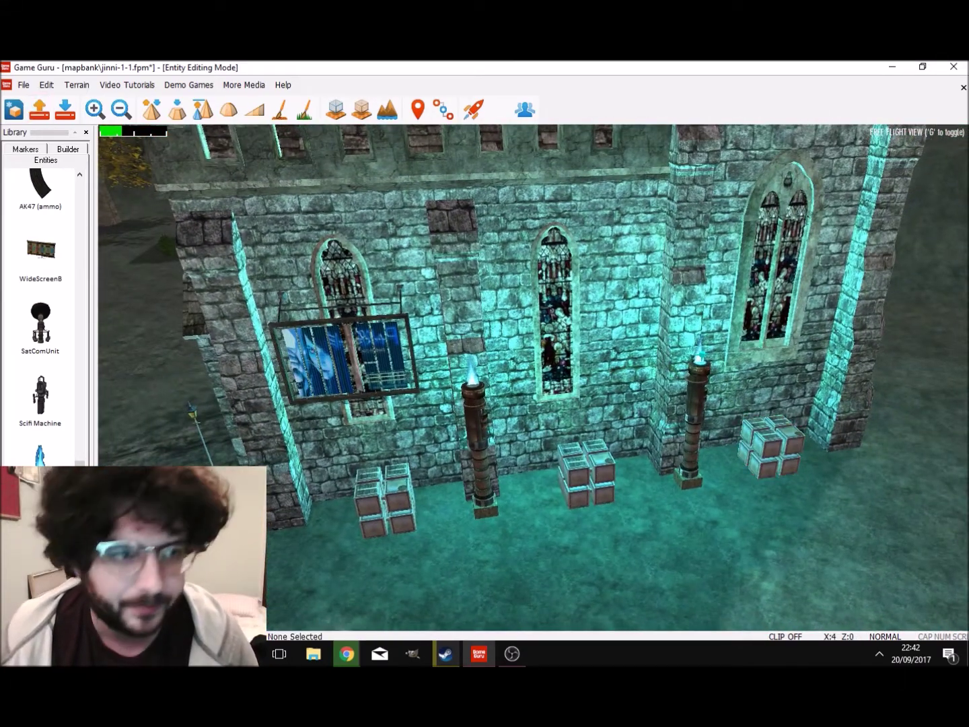
click(22, 85)
click(44, 153)
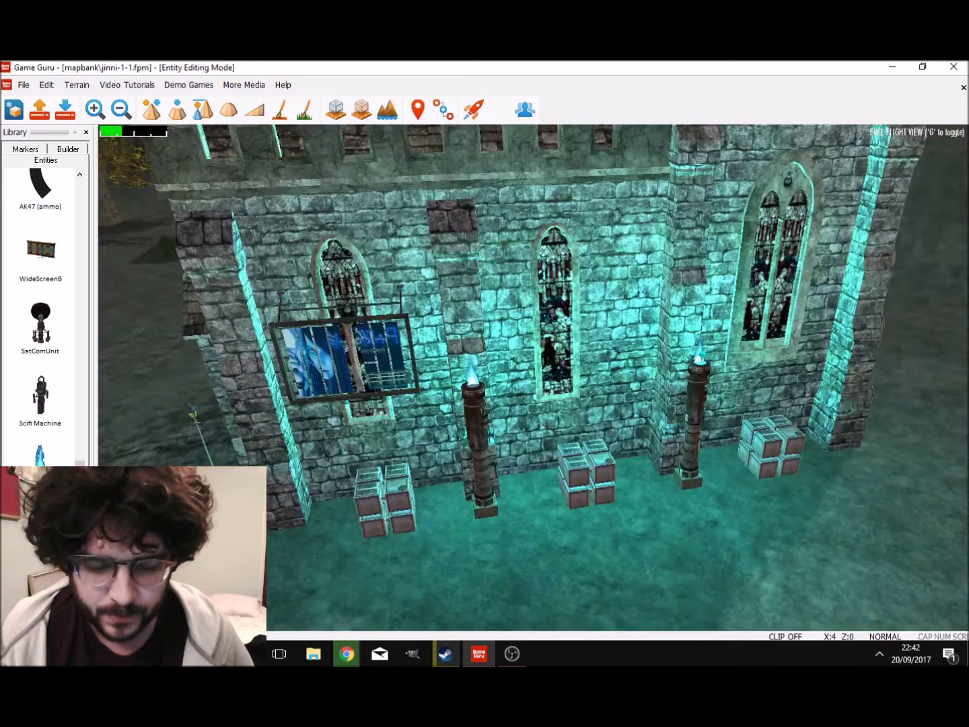
Step: Place two Bush 01 (Animated) entities near the white statue with the wood piles, one on each side of it
key(w)
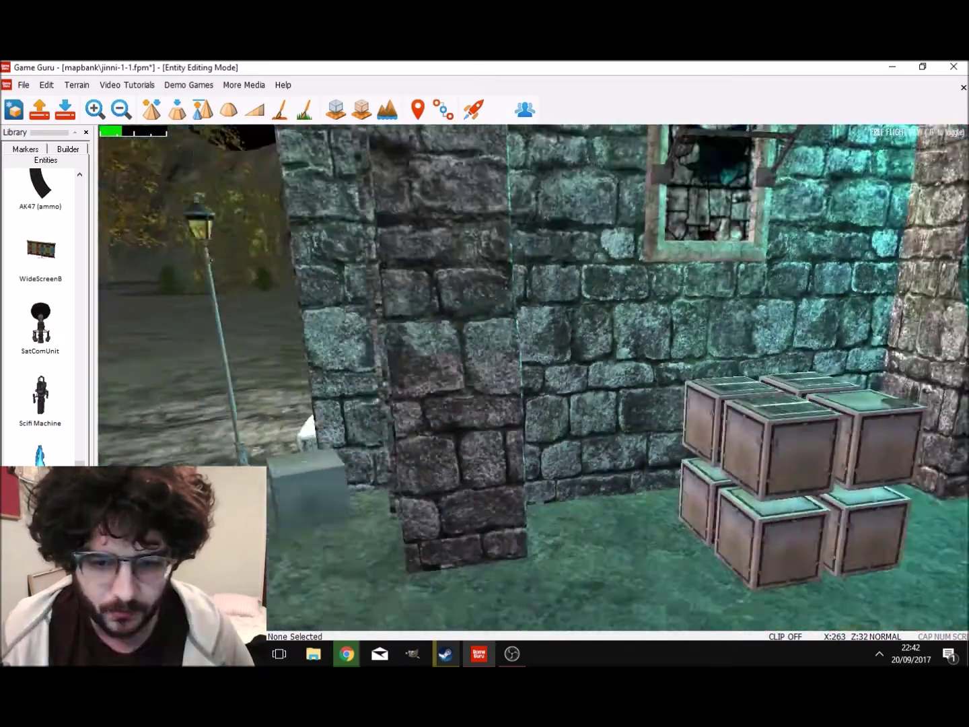
key(s)
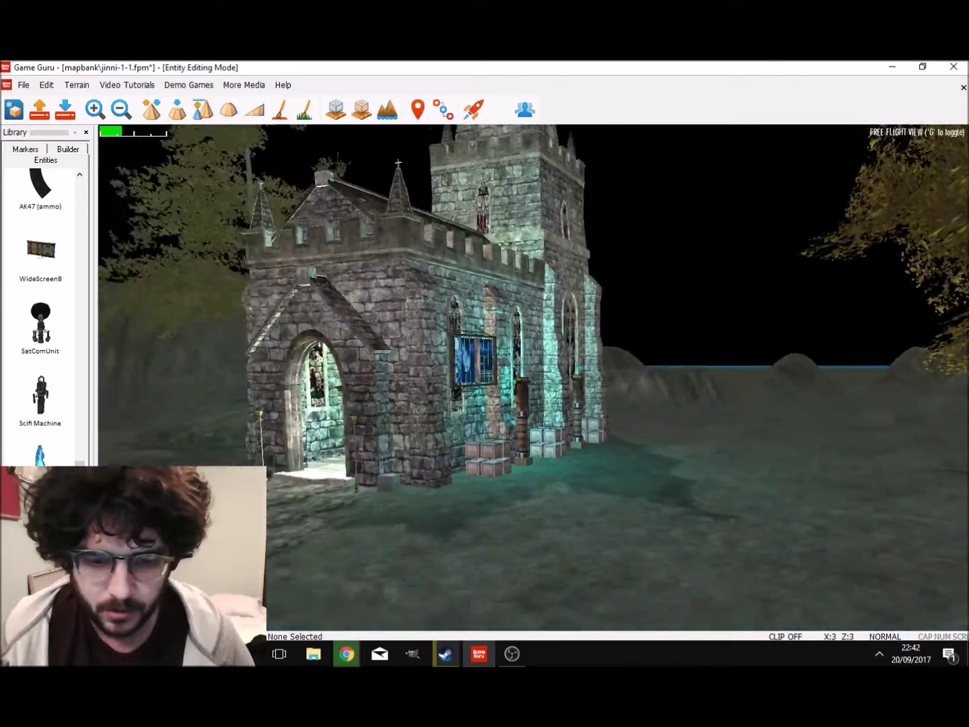
key(w)
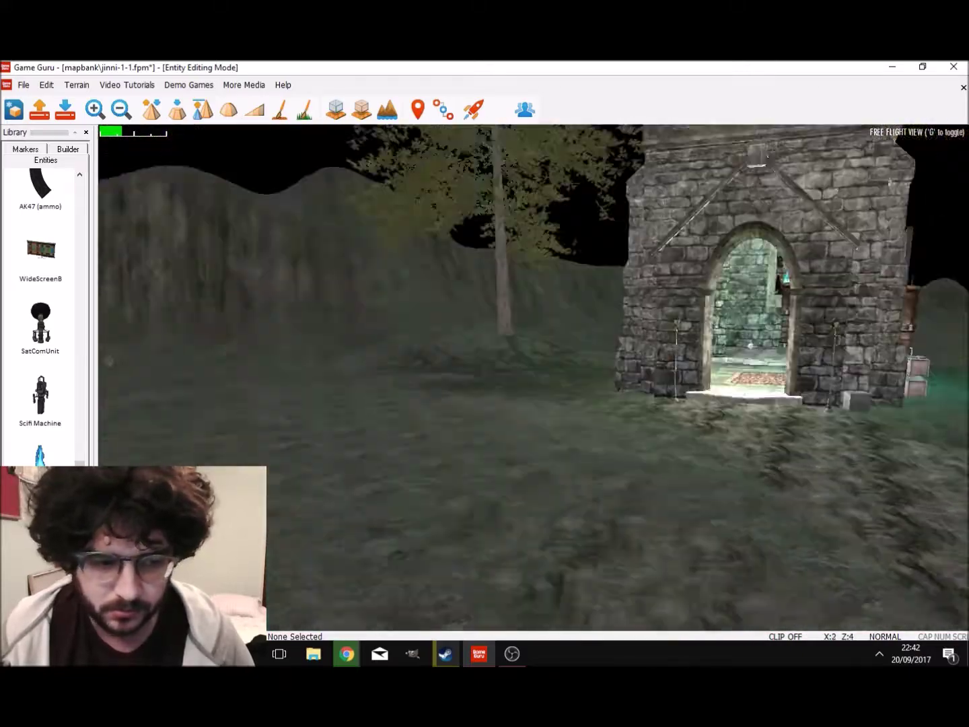
key(w)
key(s)
scroll(39, 303, up, 5)
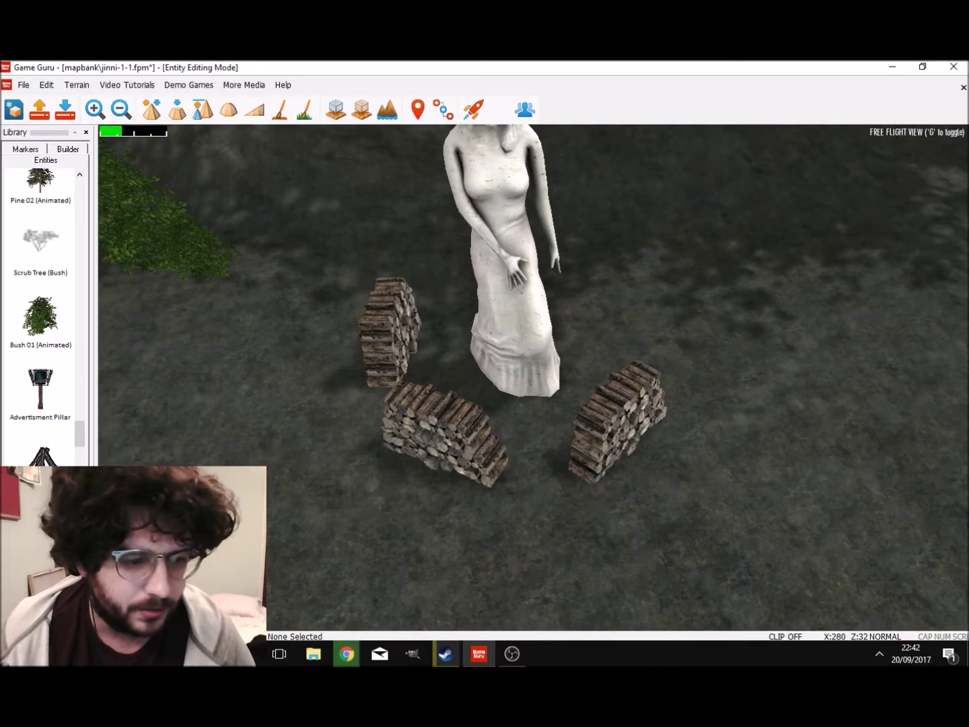
scroll(40, 303, up, 2)
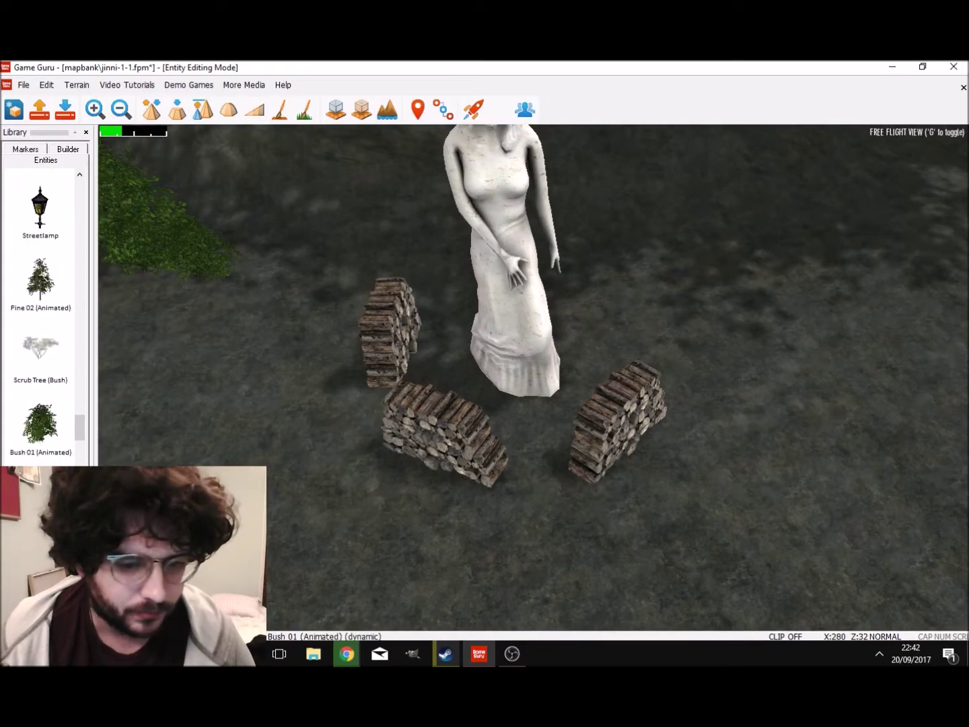
click(299, 264)
key(s)
right_drag(300, 263, 323, 256)
key(w)
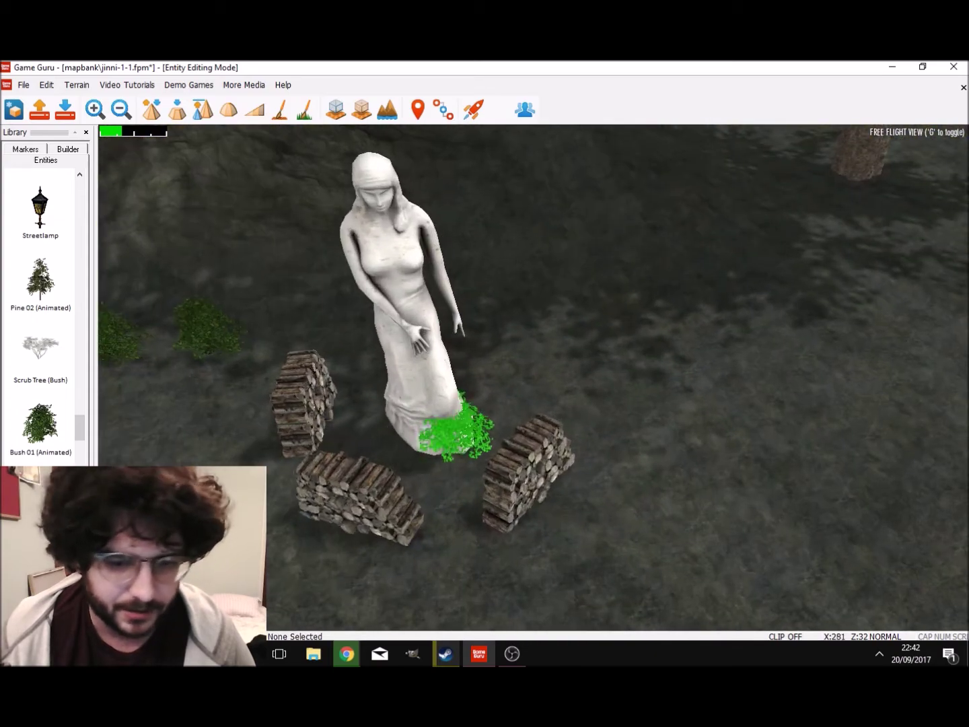
click(521, 364)
key(s)
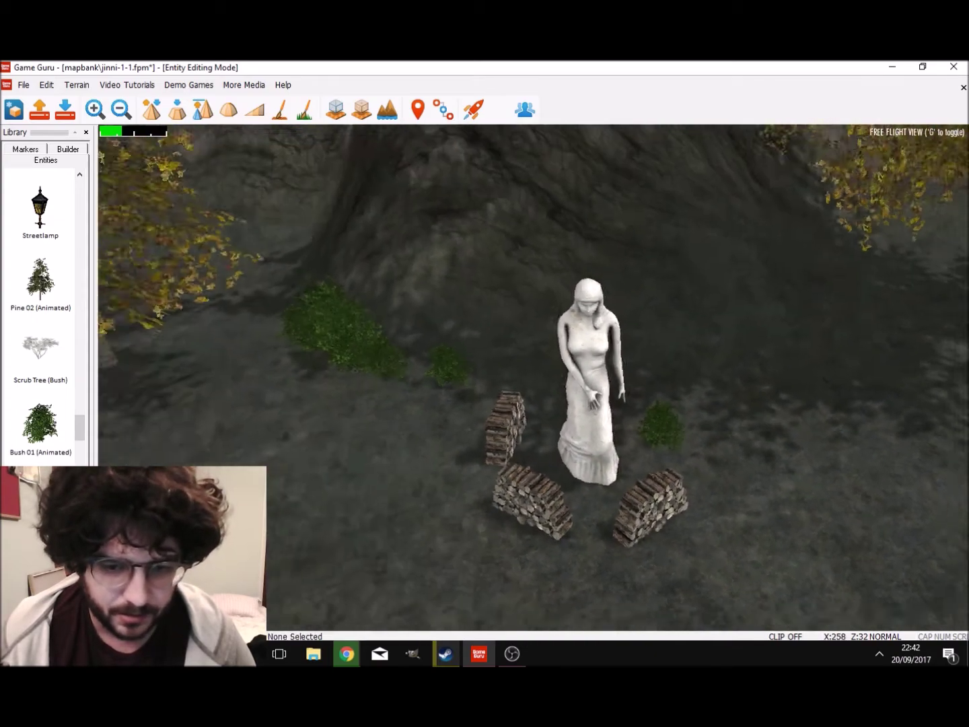
Step: Place three Scrub Tree (Bush) entities around the statue, beside the wood piles and the bush
right_drag(531, 377, 377, 377)
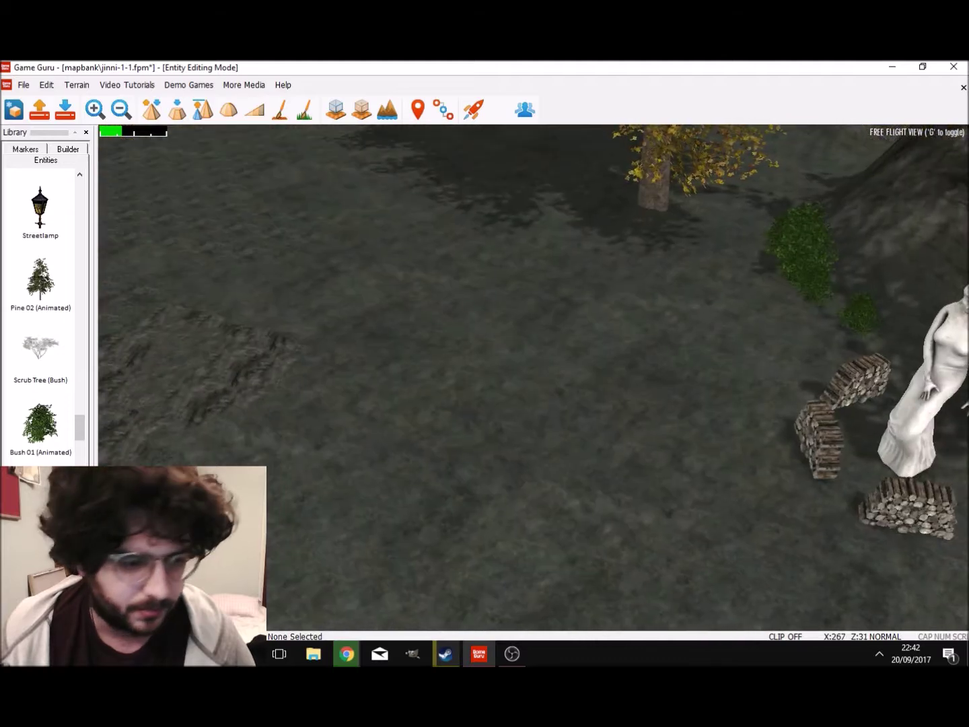
scroll(40, 317, up, 2)
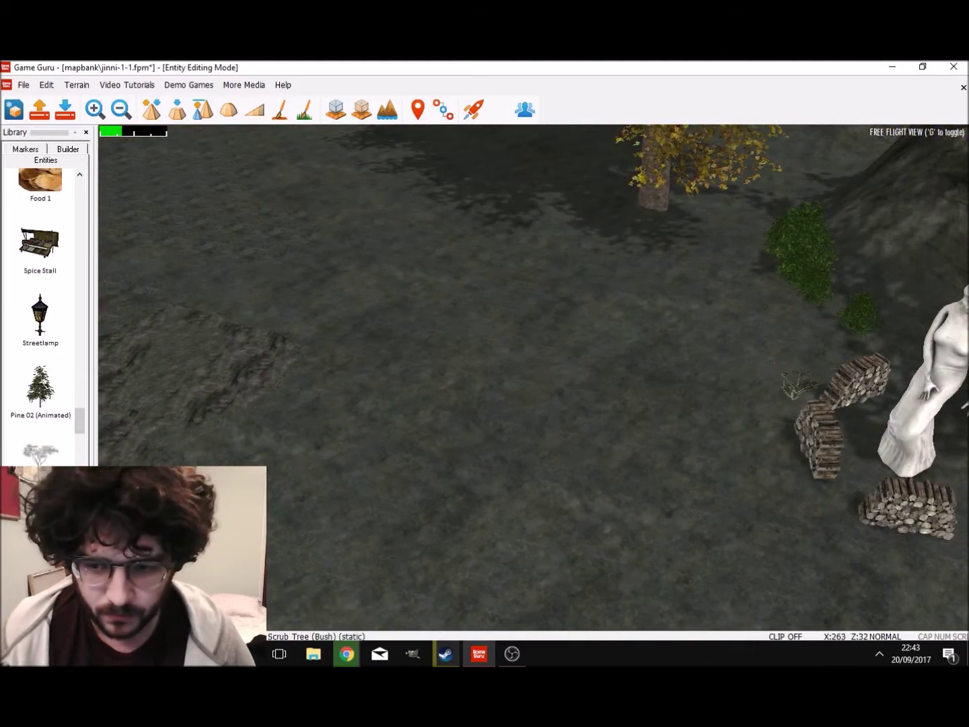
right_drag(622, 465, 685, 464)
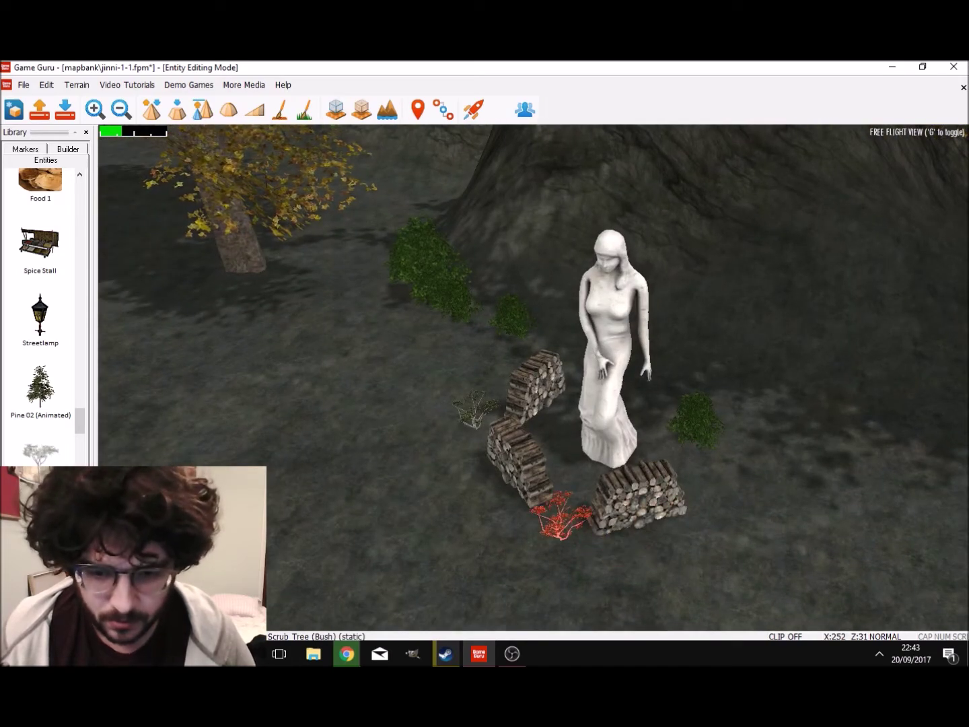
click(560, 513)
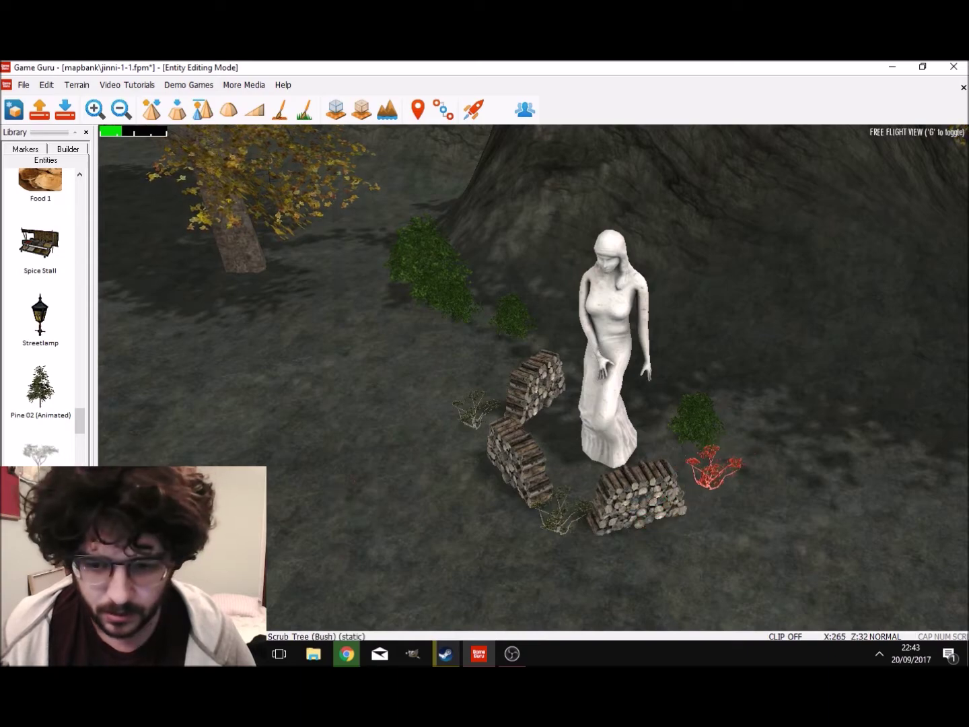
click(714, 467)
Step: Examine the village and the overall layout of the level from above
right_drag(519, 462, 700, 458)
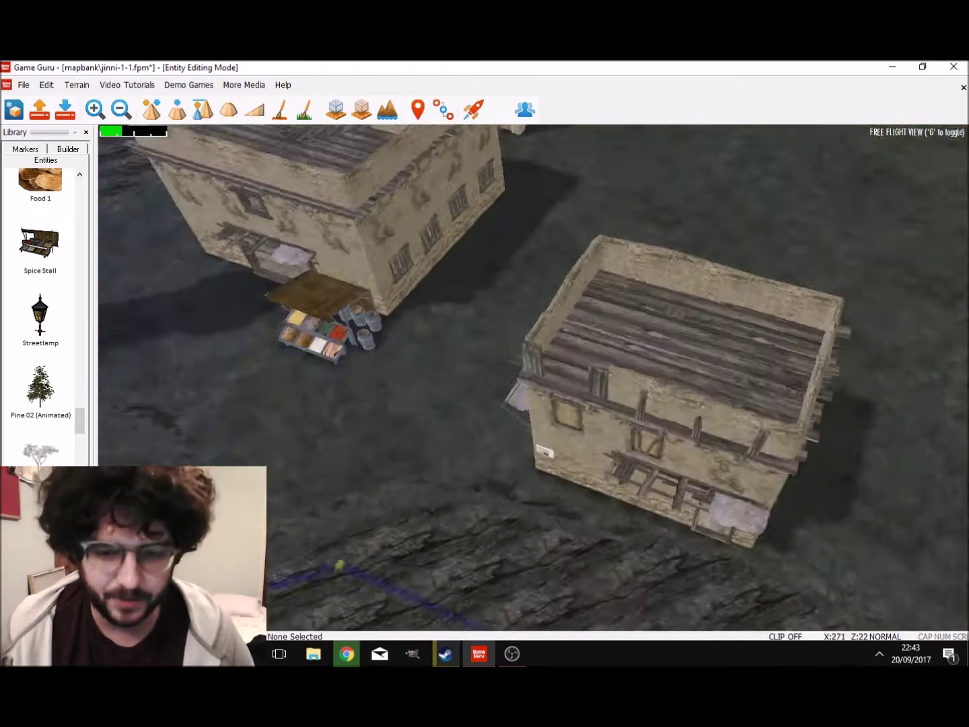
scroll(532, 377, down, 10)
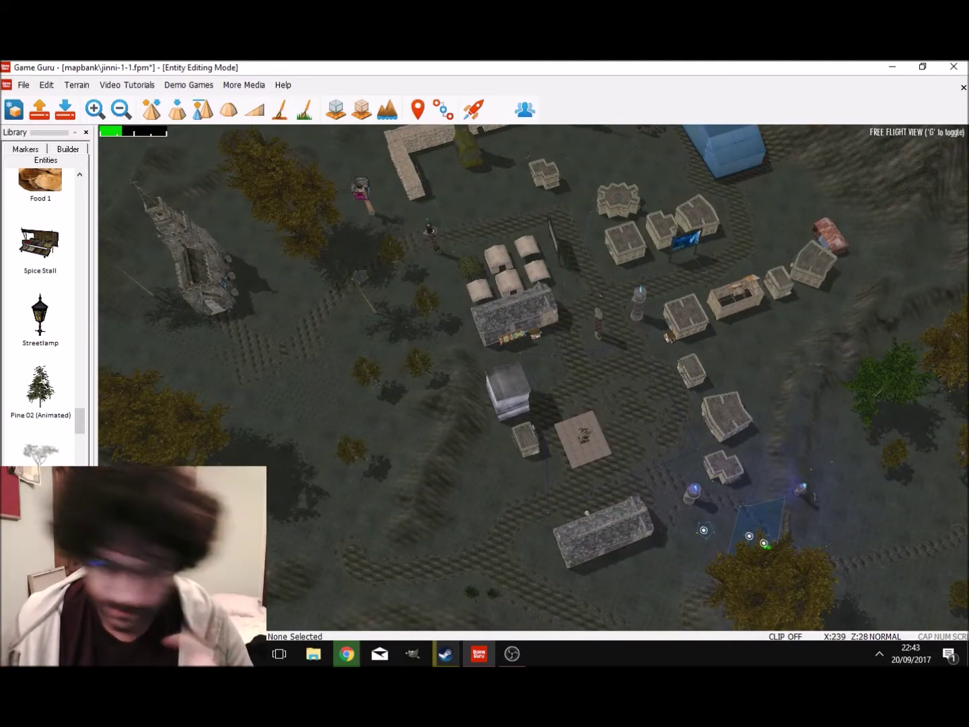
right_drag(533, 431, 528, 387)
key(w)
key(w)
key(s)
key(w)
key(s)
key(s)
key(s)
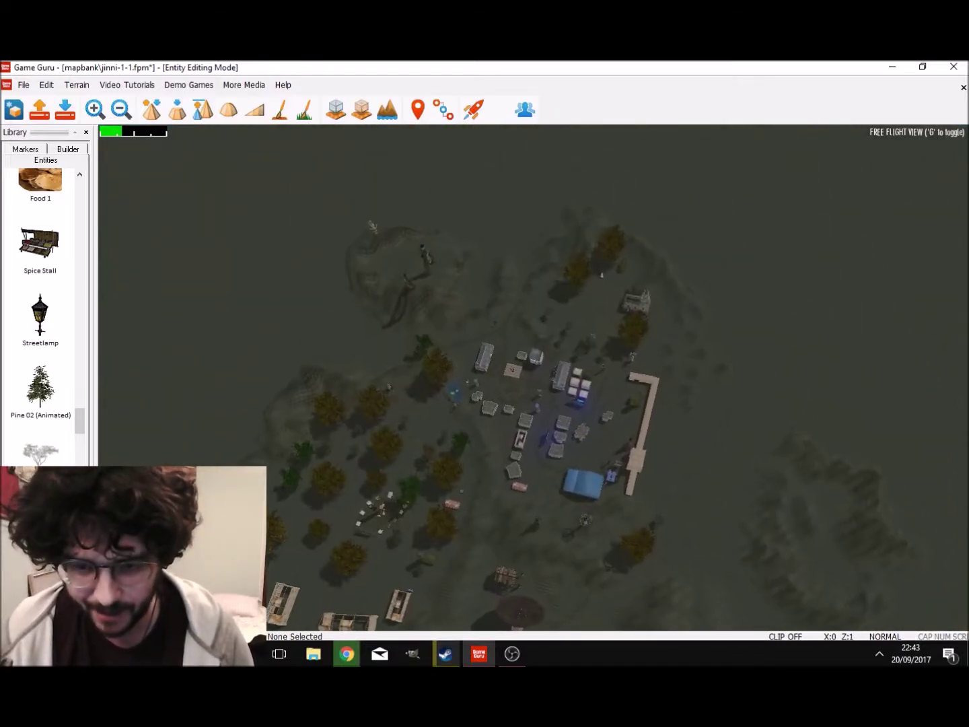
Step: Examine the ruined buildings beside the woods and the hills at the outskirts of the map
key(w)
right_drag(528, 387, 363, 415)
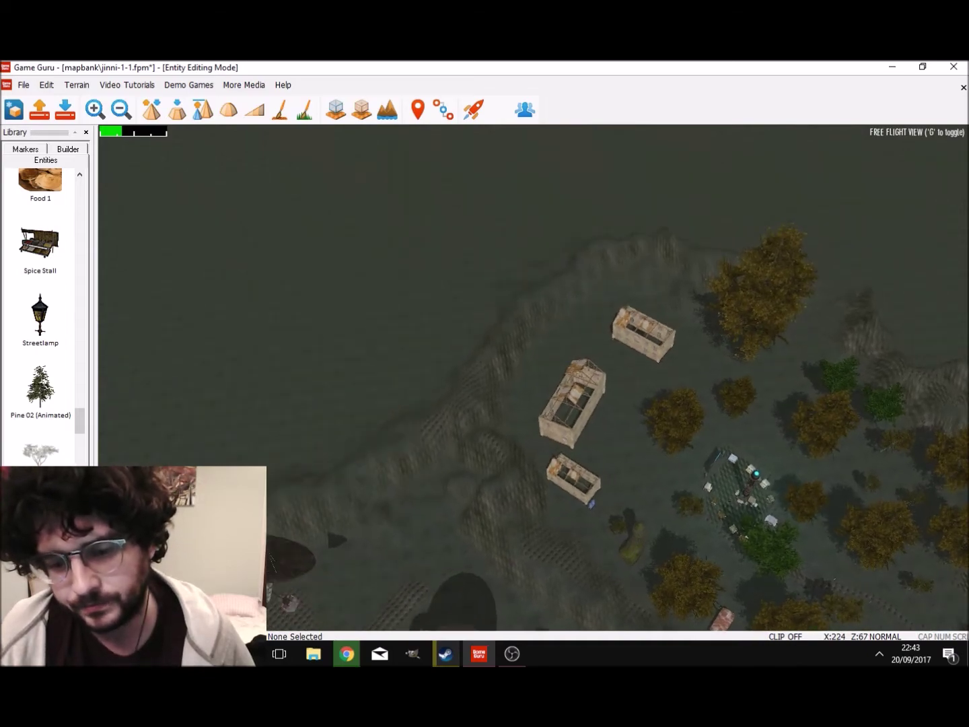
key(w)
right_drag(363, 415, 397, 407)
key(s)
key(w)
key(w)
key(w)
key(w)
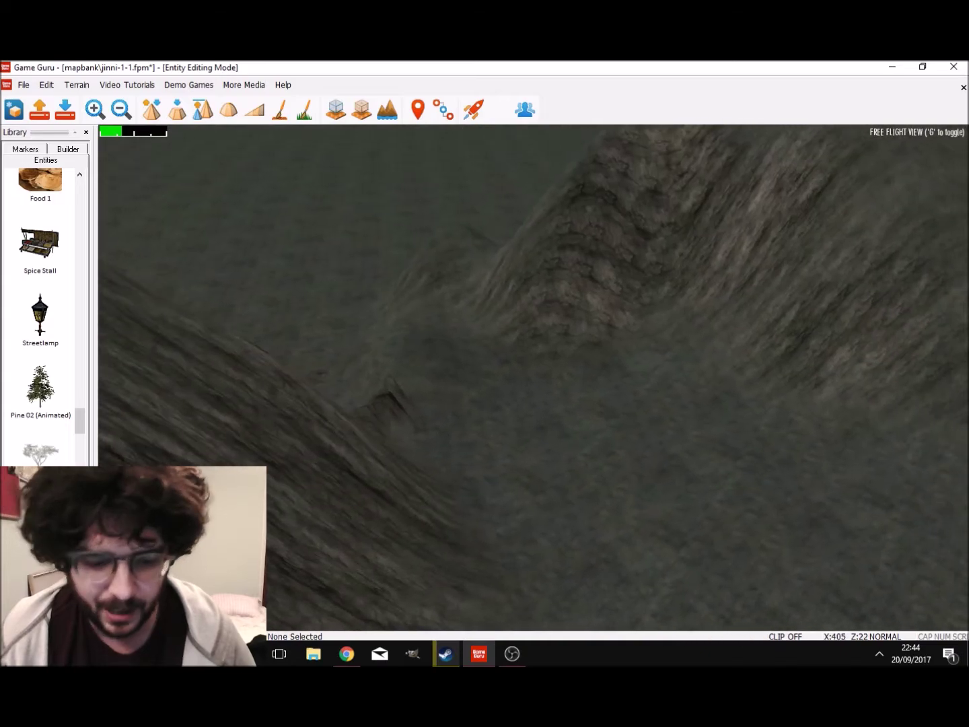
Step: Switch to Chrome and open the Jinni Quests document from Google Docs in a new tab
click(348, 653)
click(821, 69)
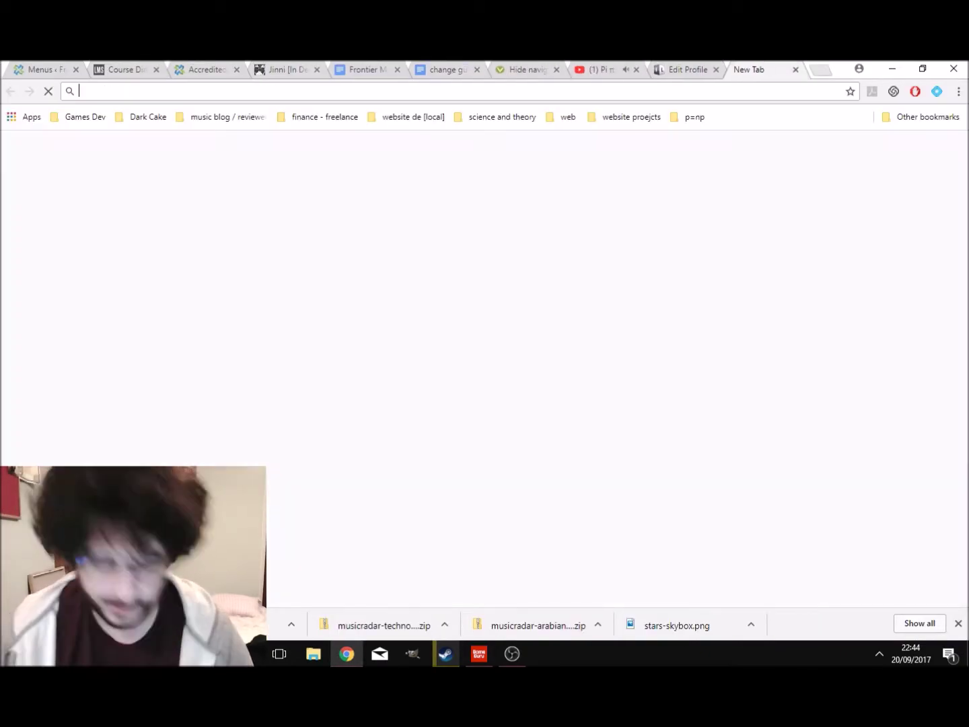
text(docs)
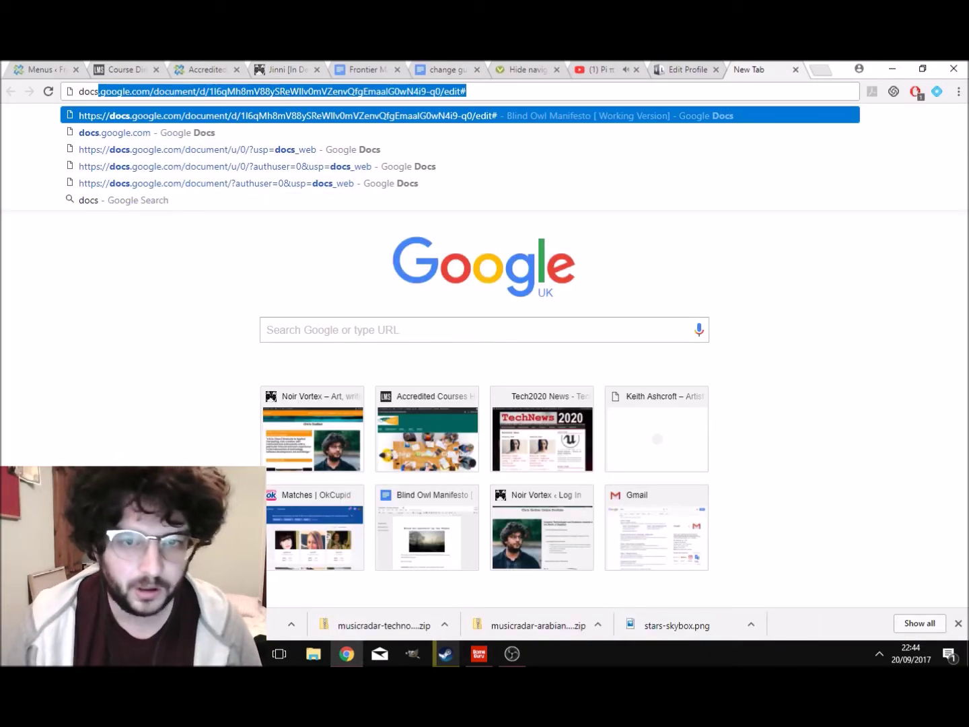
key(Return)
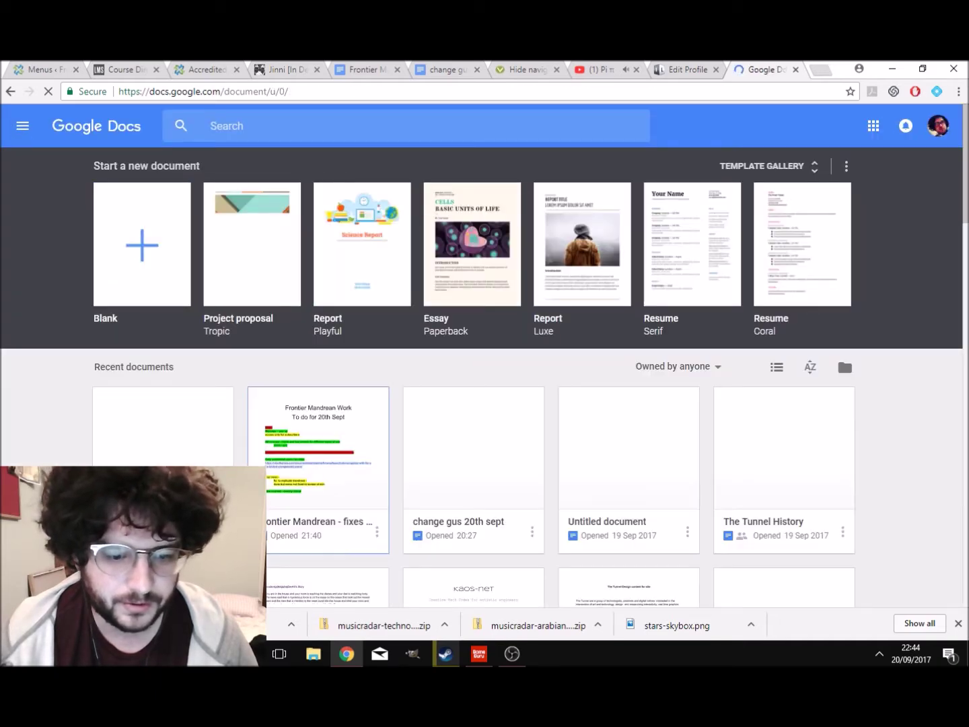
scroll(484, 404, down, 3)
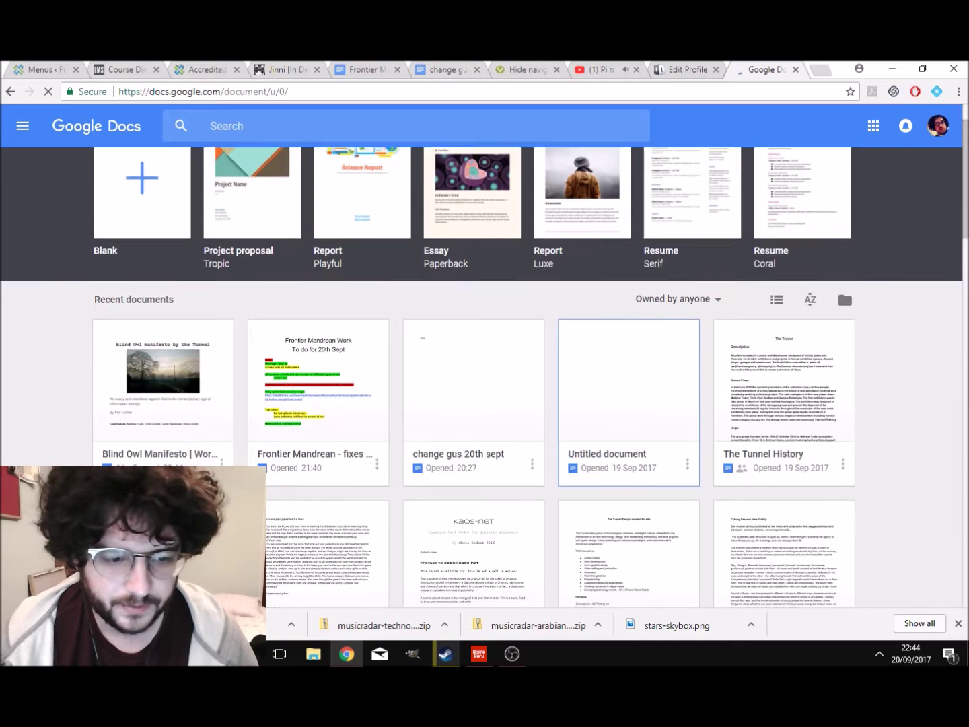
scroll(472, 377, down, 1)
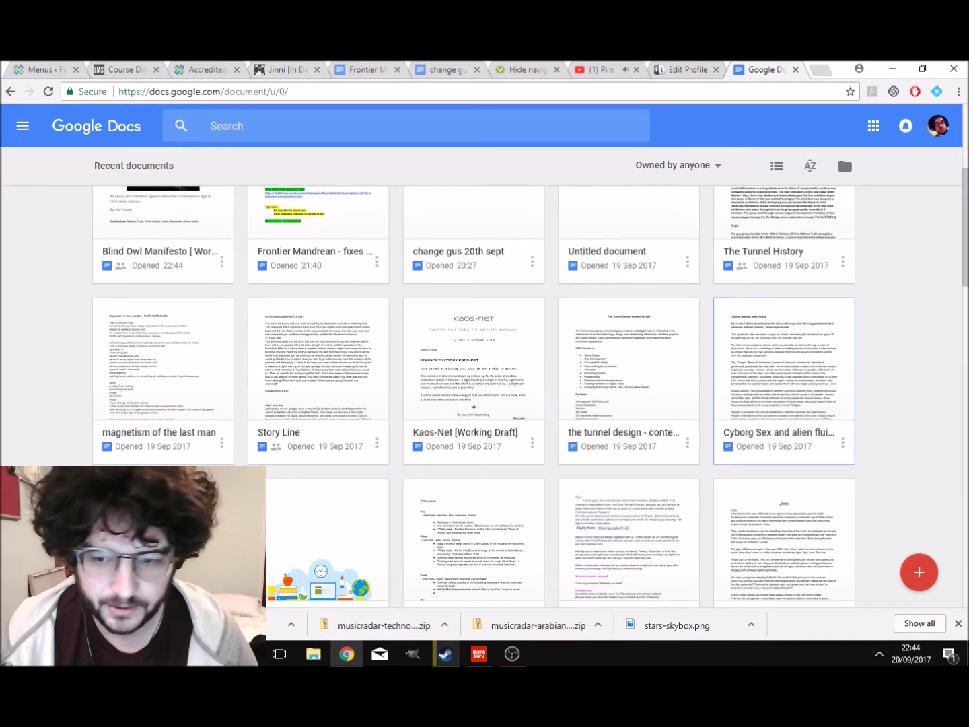
scroll(485, 398, down, 5)
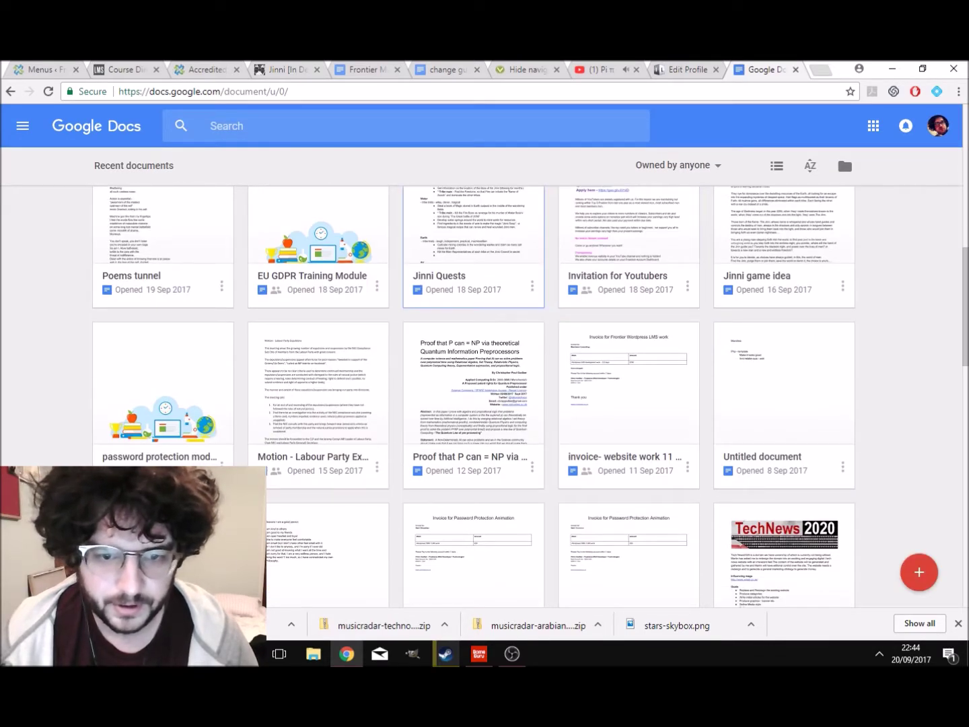
click(474, 276)
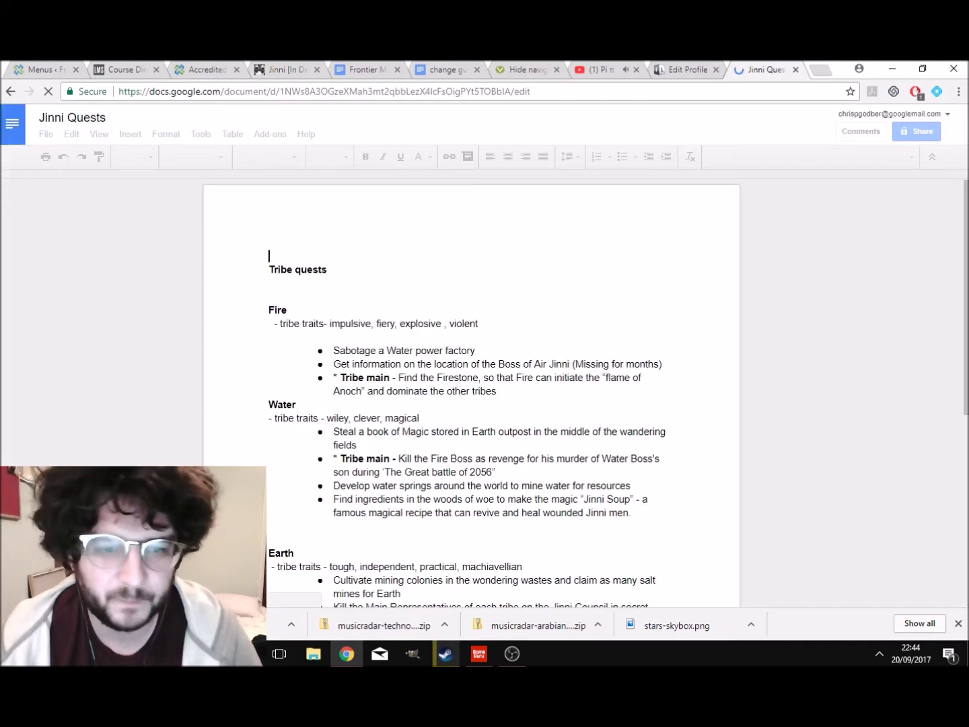
Step: Read the tribe quests, highlight the Water quest about stealing a book of Magic, and switch back to Game Guru
scroll(471, 397, down, 4)
scroll(470, 396, up, 3)
scroll(471, 397, down, 1)
scroll(470, 397, up, 1)
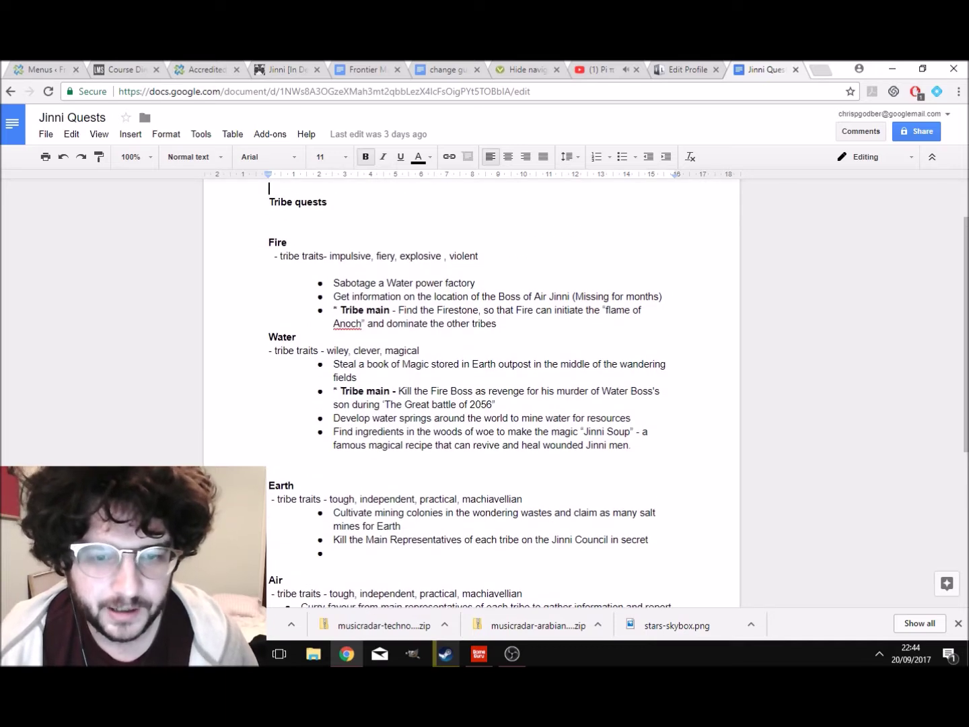
scroll(472, 397, down, 1)
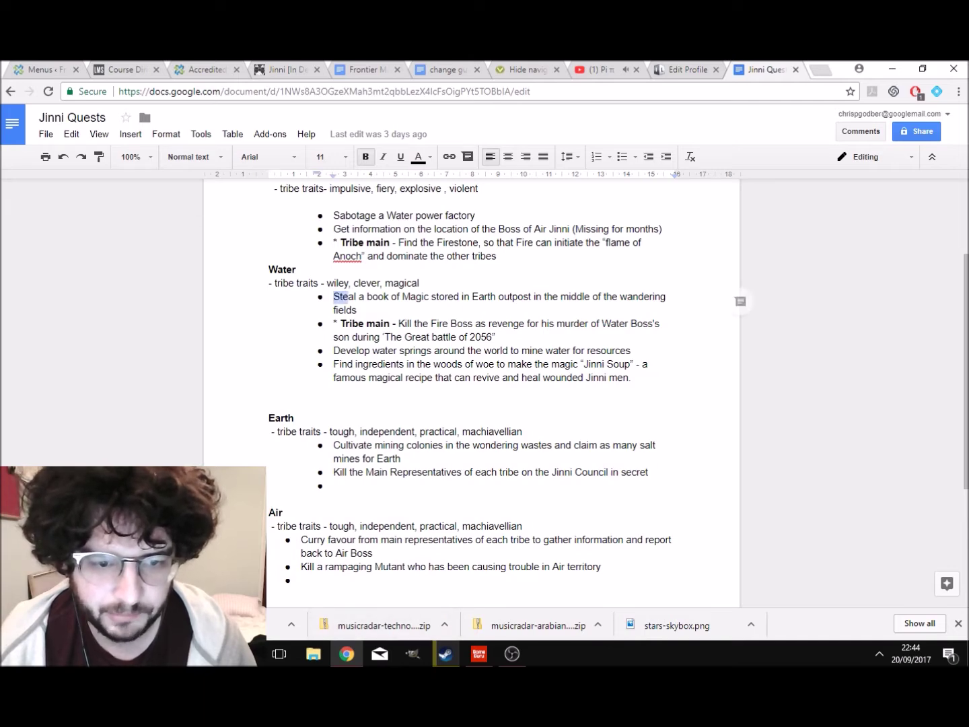
drag(348, 296, 361, 311)
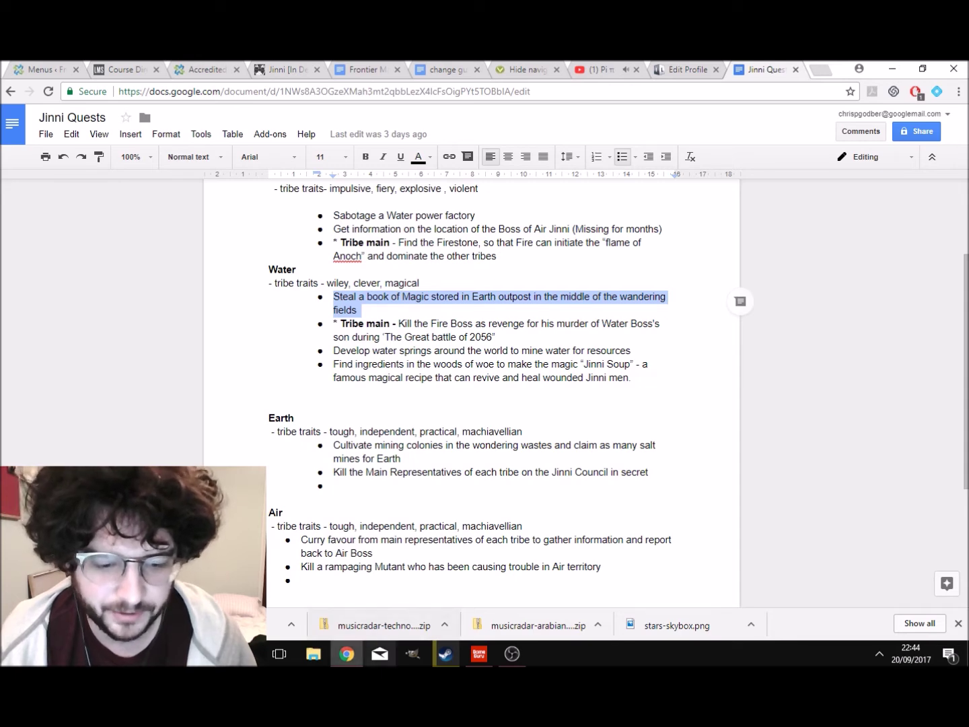
mouse_move(479, 654)
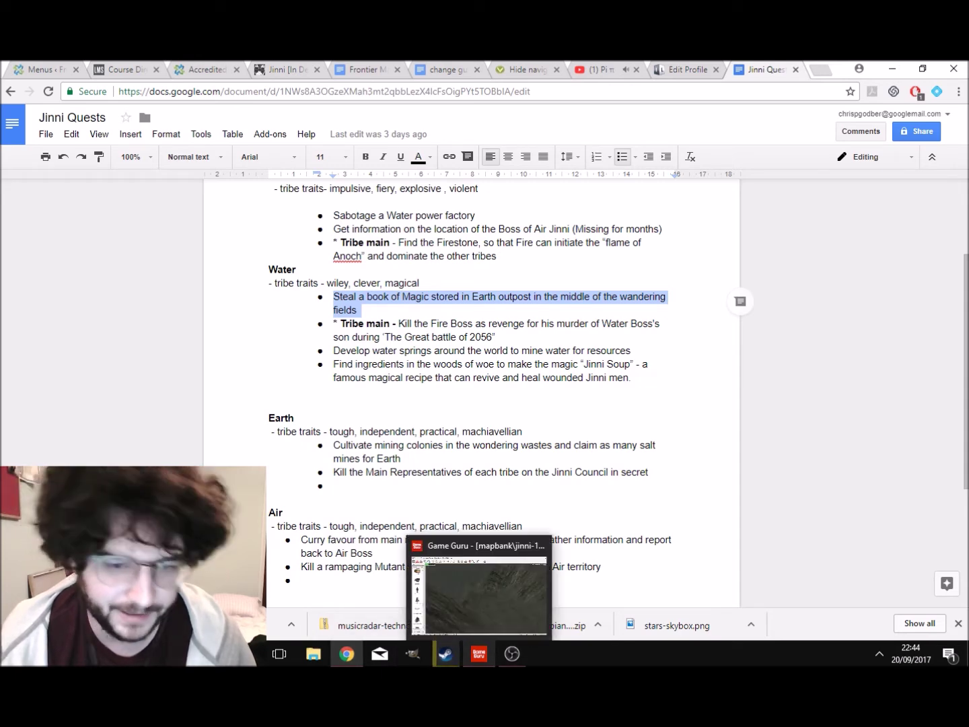
click(479, 654)
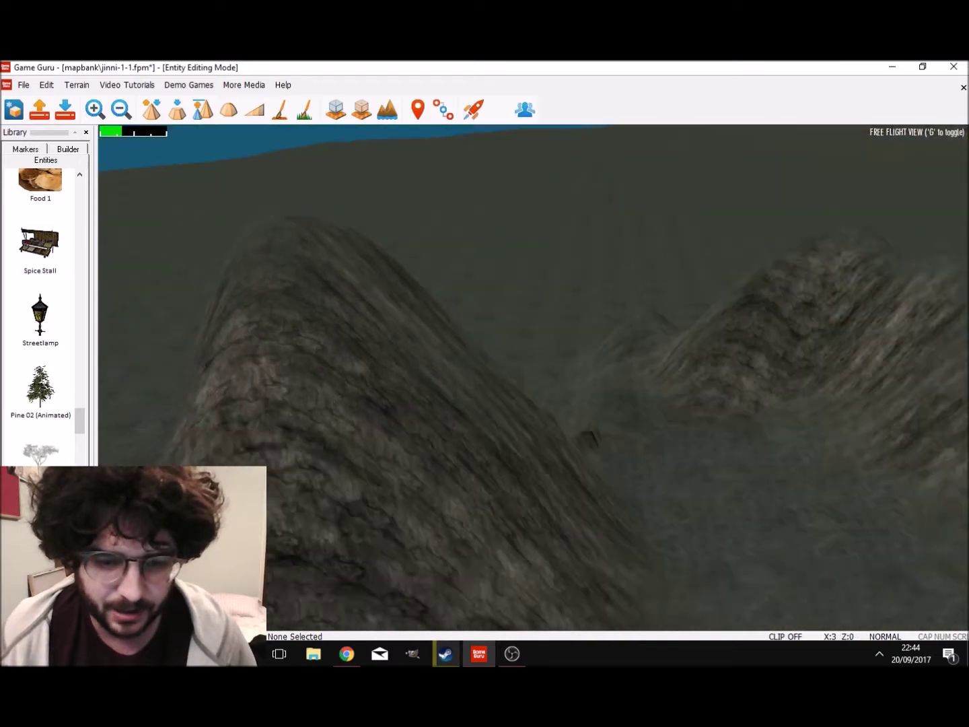
Step: Examine the ring of rocky hills outside the walled village and the entities already in the level's library
key(s)
right_drag(533, 378, 559, 384)
key(w)
key(s)
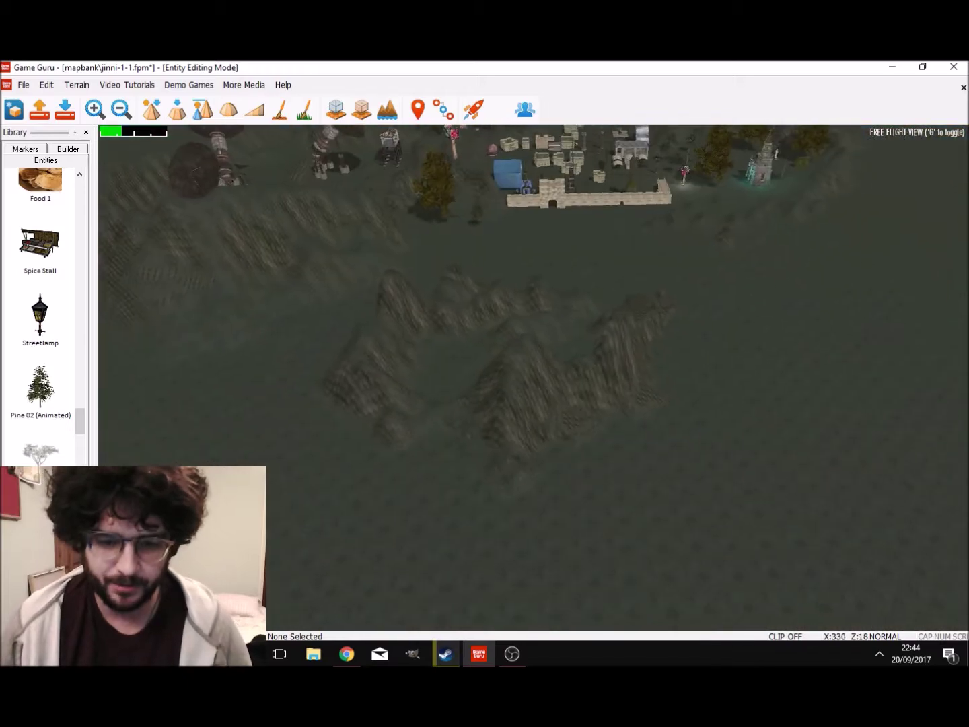
scroll(40, 304, down, 4)
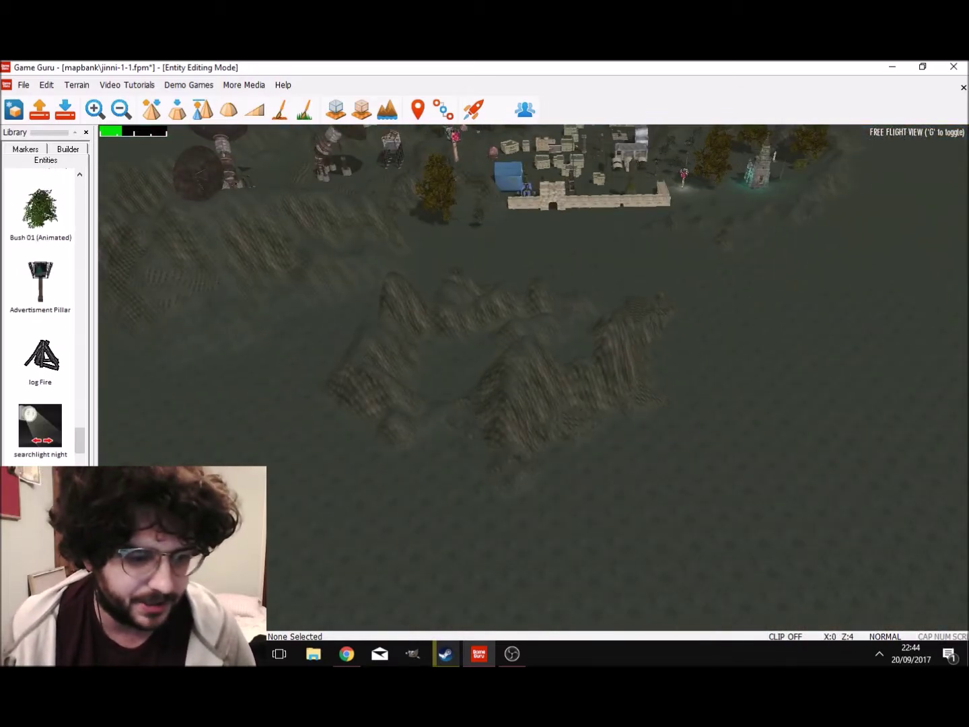
scroll(40, 303, up, 10)
Step: Open the full entity library and browse the Furniture, Galaxy Seed, Industrial, Medieval characters, Warehouse and Cityscape categories
key(e)
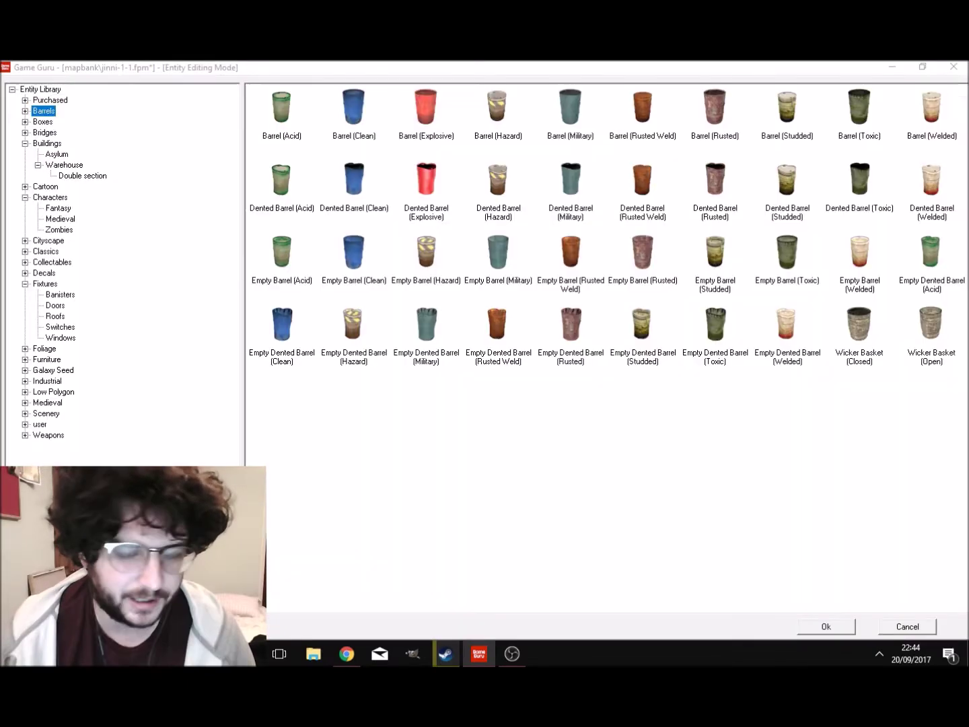
click(46, 360)
click(53, 370)
click(47, 381)
click(60, 218)
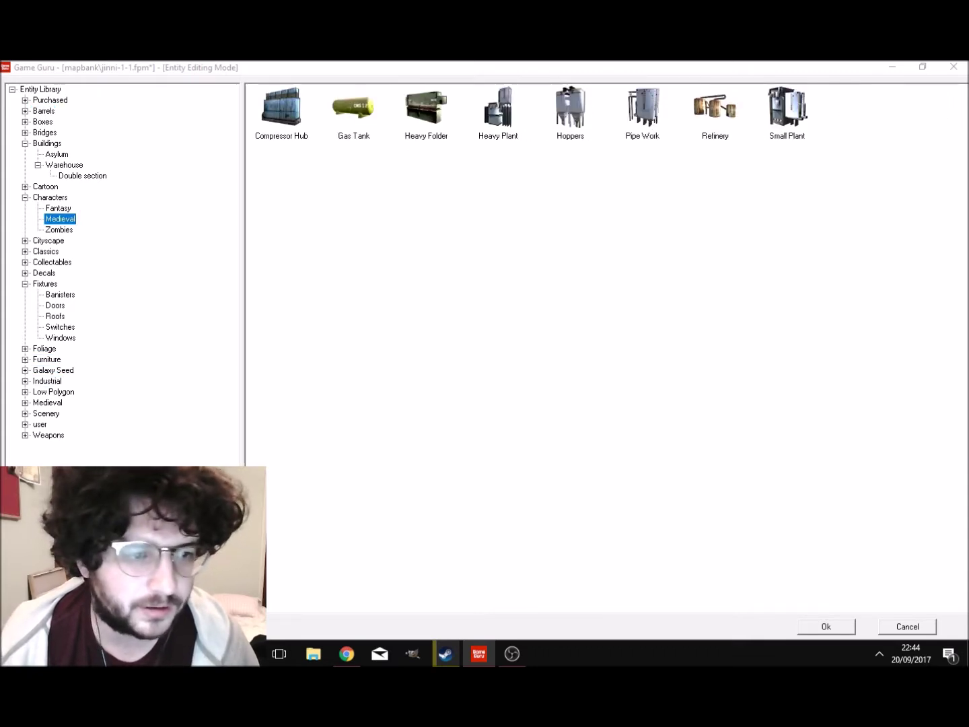
click(64, 165)
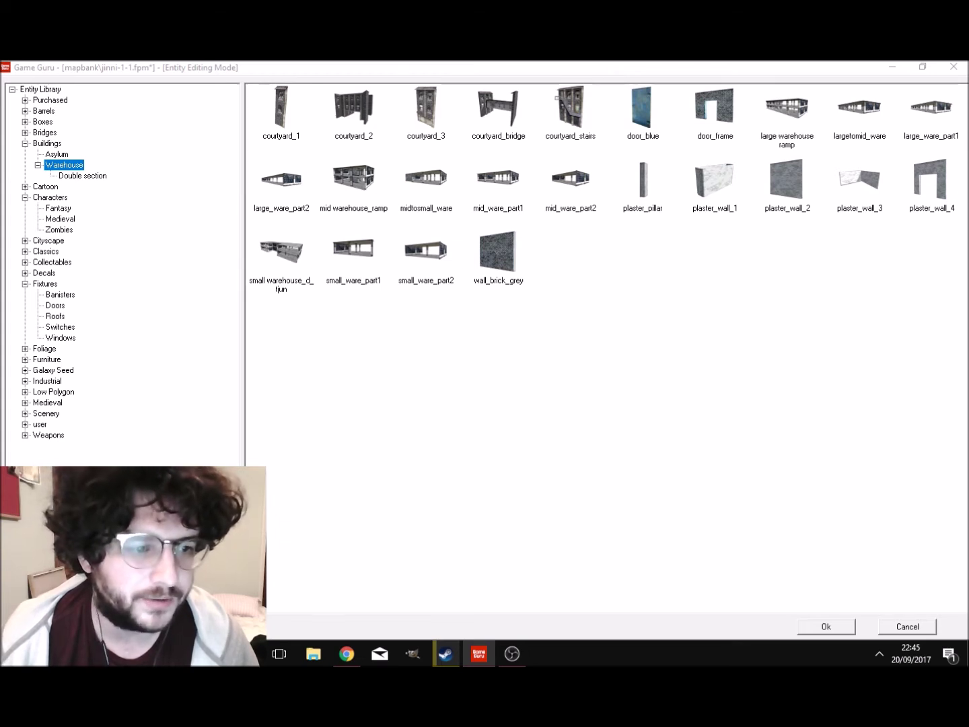
click(48, 240)
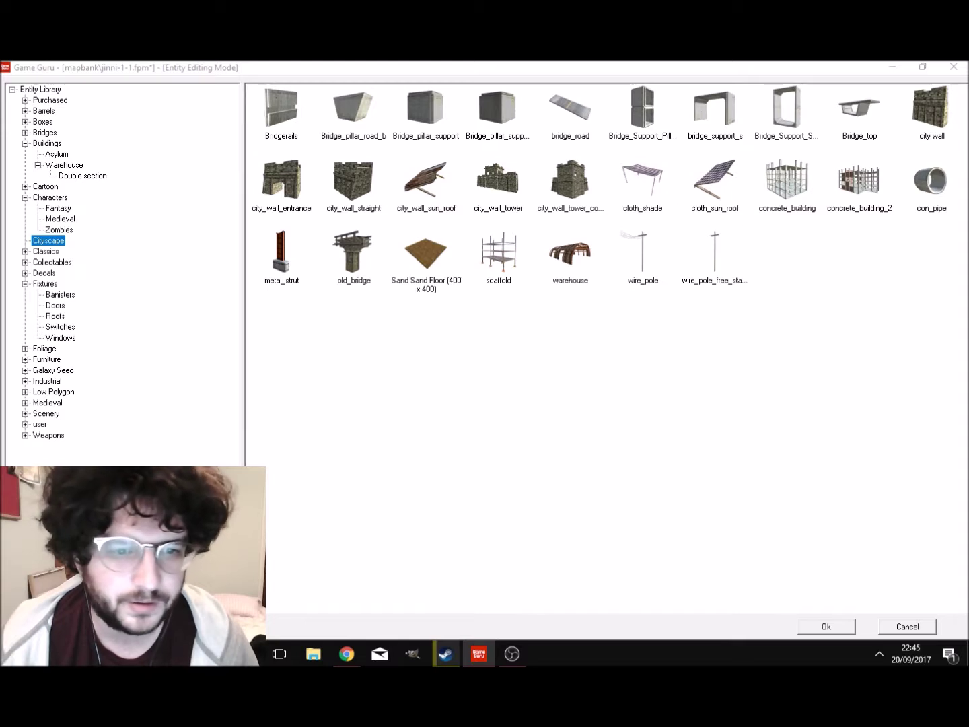
Step: Browse the Ancient Rome buildings and props, Cartoon, Dungeons and Historical entities in the Classics category
click(45, 251)
click(68, 263)
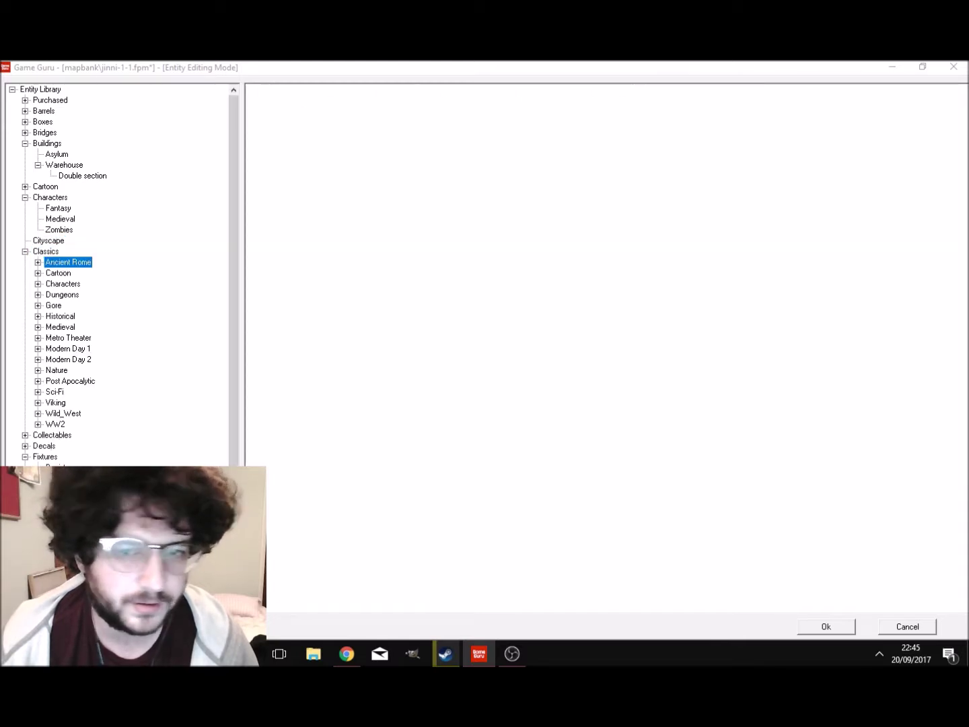
click(39, 263)
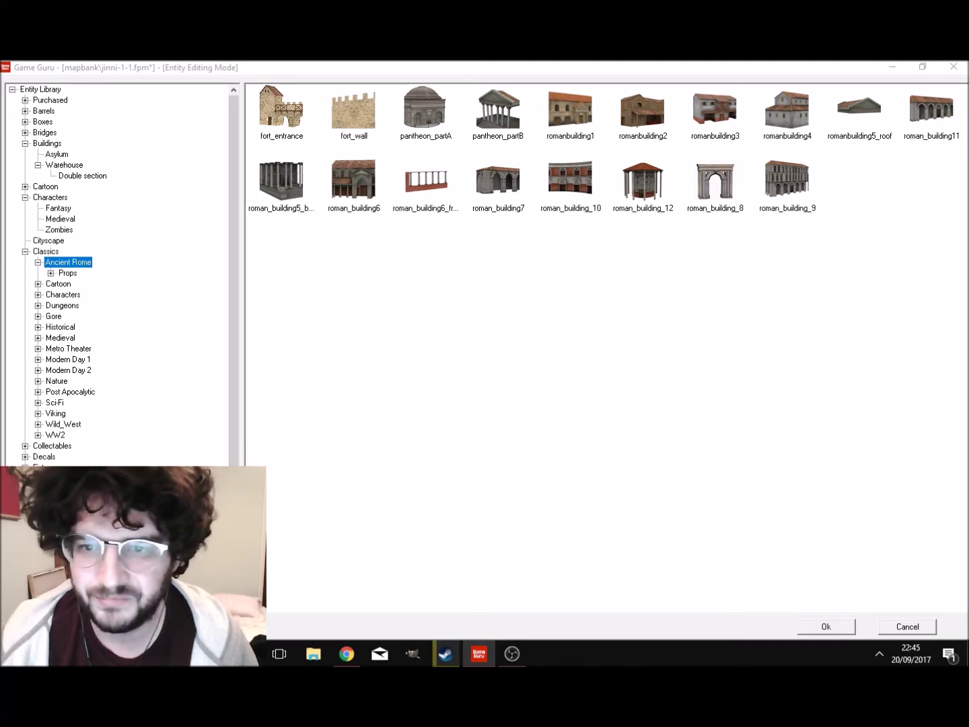
click(67, 274)
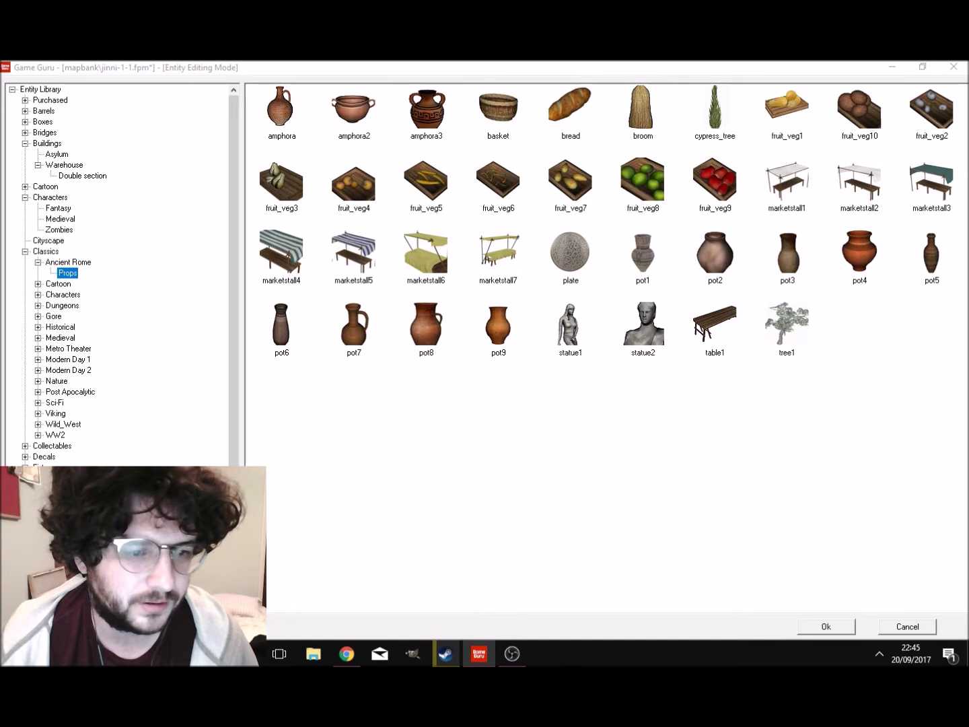
click(58, 283)
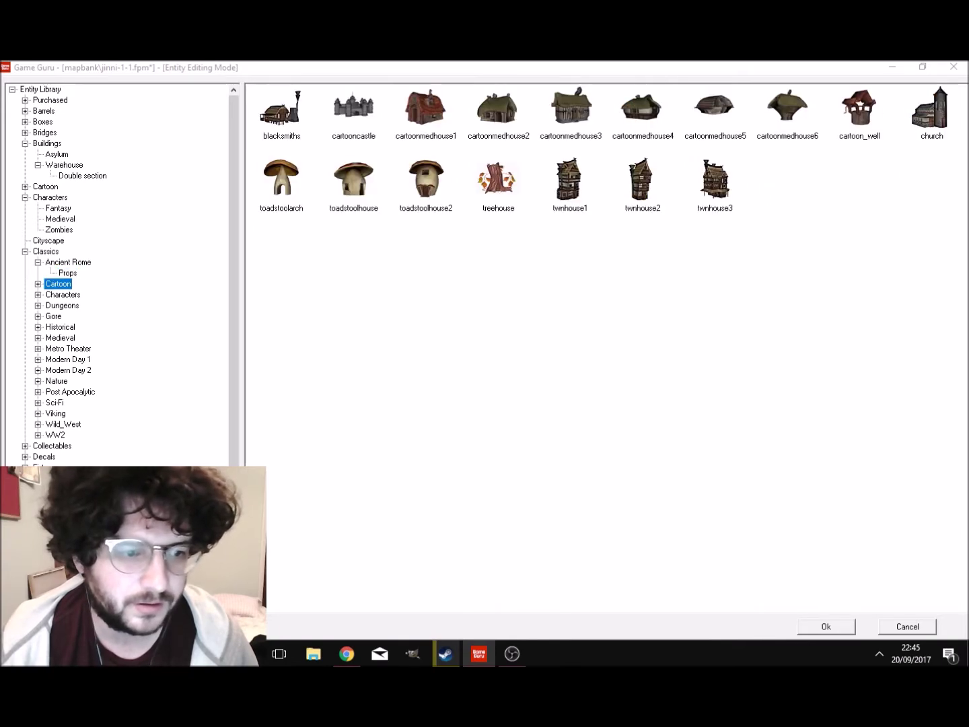
click(63, 306)
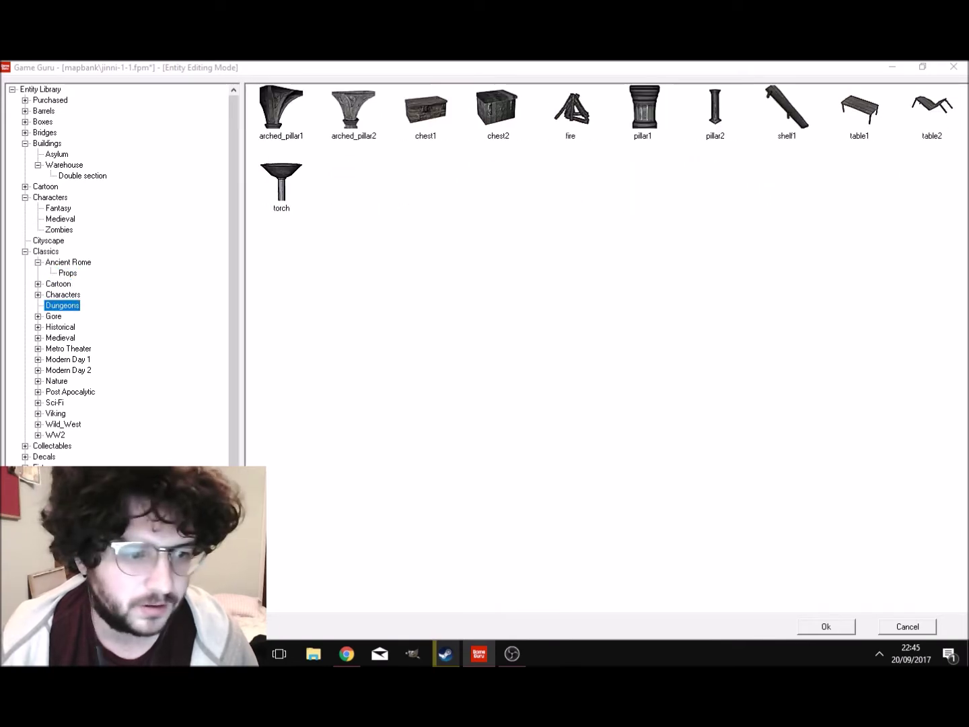
click(61, 327)
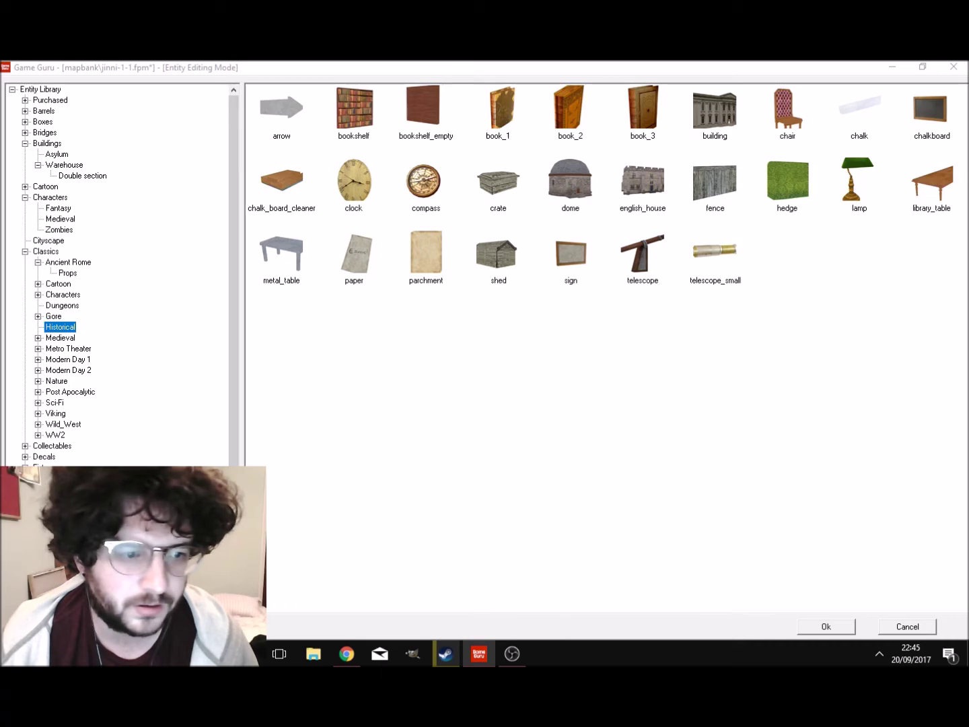
Step: Look through the Classics Medieval buildings and walls, including the Furniture and Props subcategories
click(60, 338)
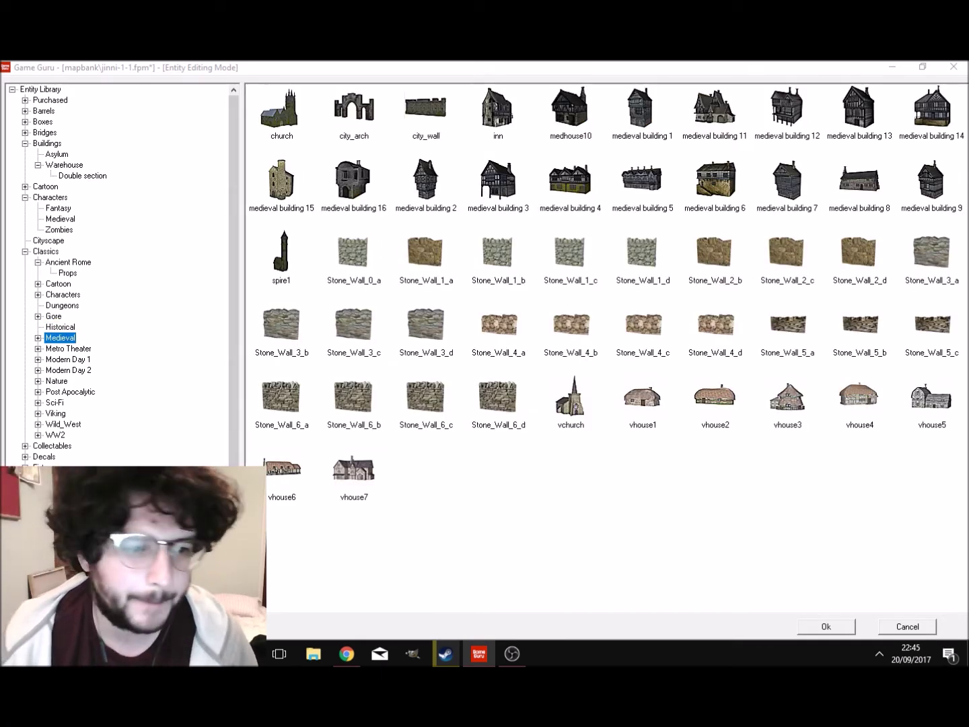
click(38, 337)
click(72, 348)
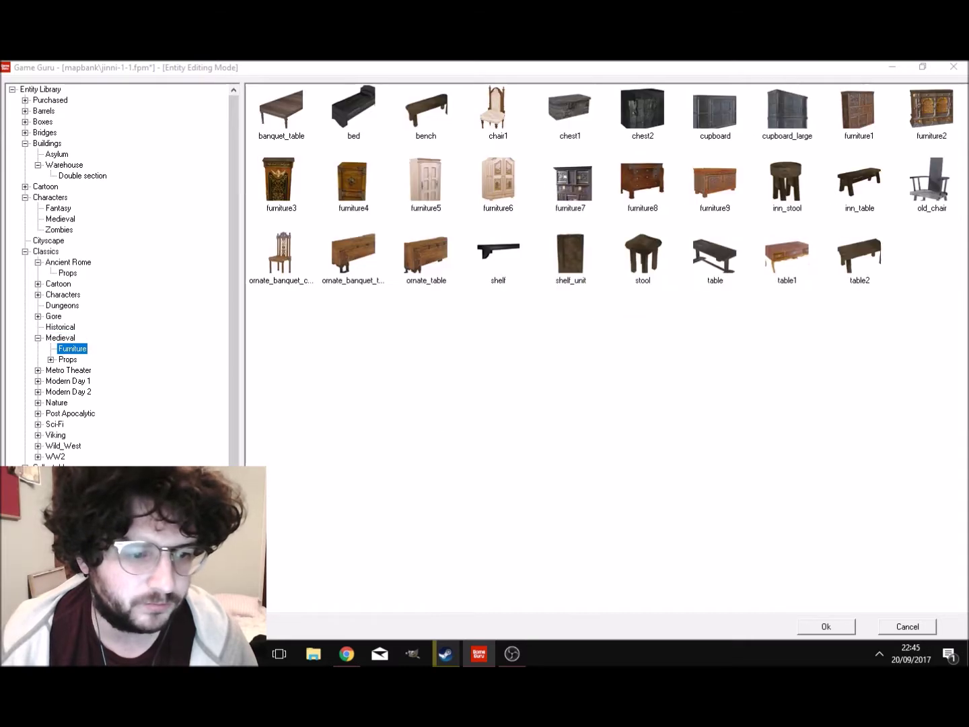
click(68, 360)
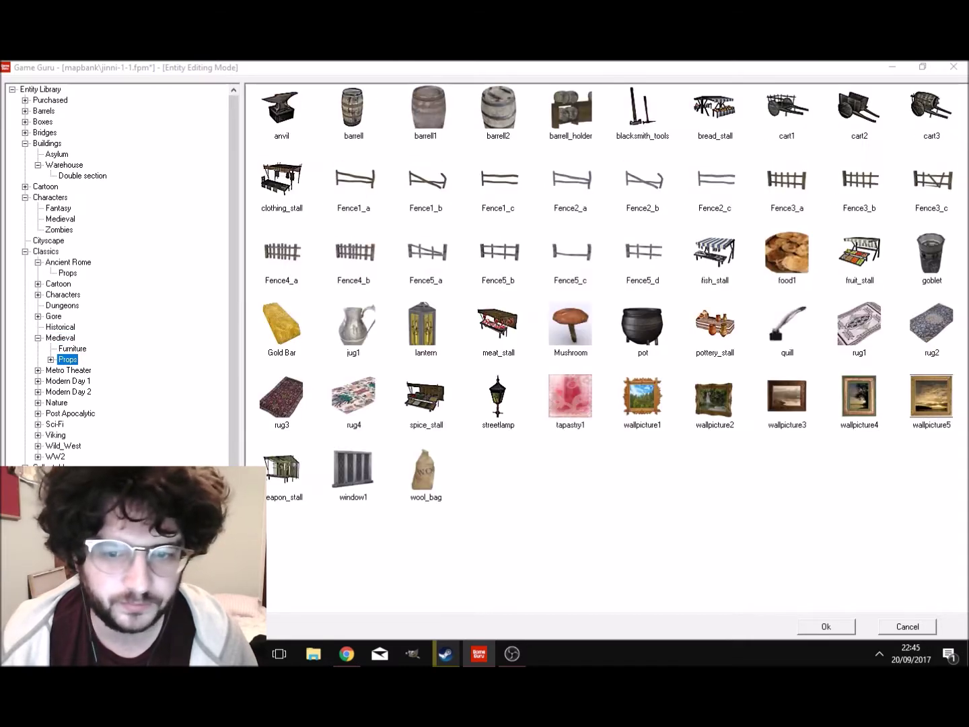
click(61, 338)
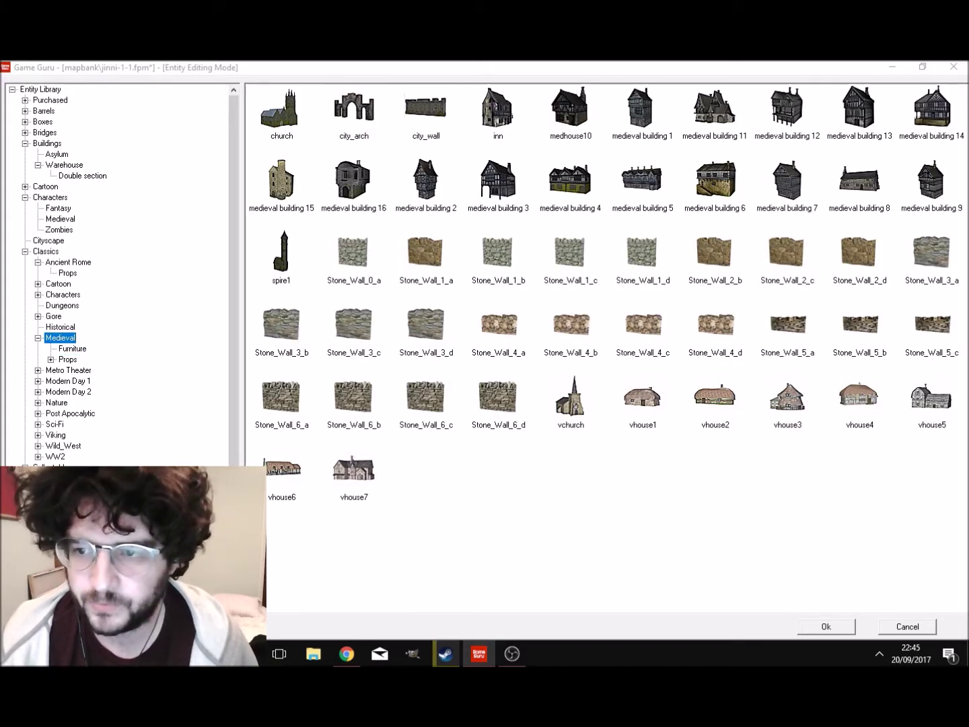
Step: Browse the remaining Classics categories from Metro Theater through Modern Day, Nature, Post Apocalytic, Sci-Fi and Viking to Wild_West
click(68, 371)
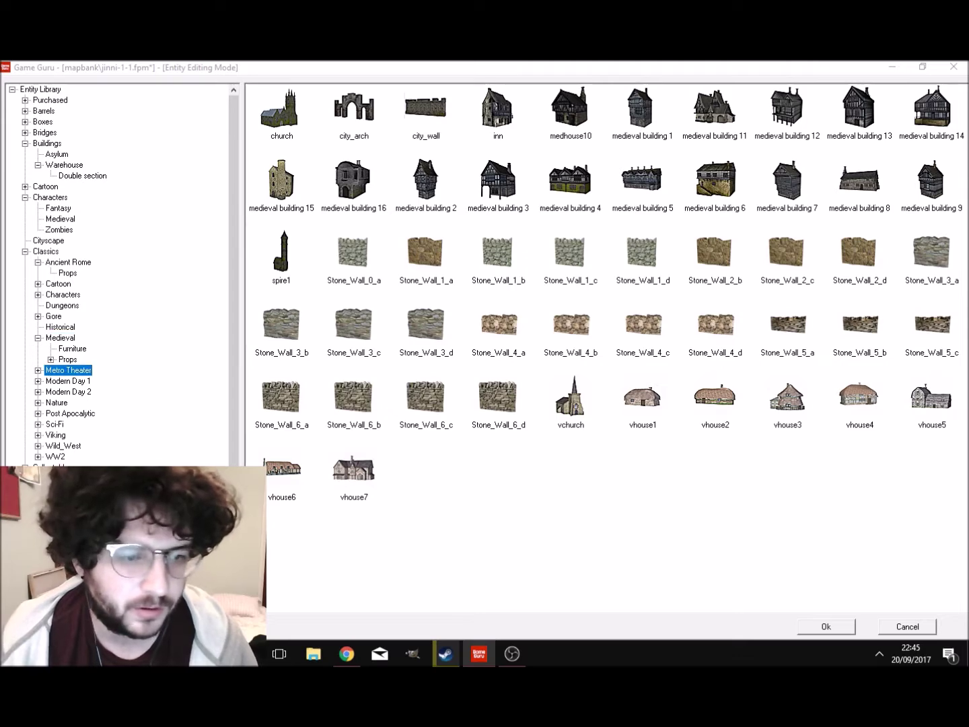
key(Down)
key(Down)
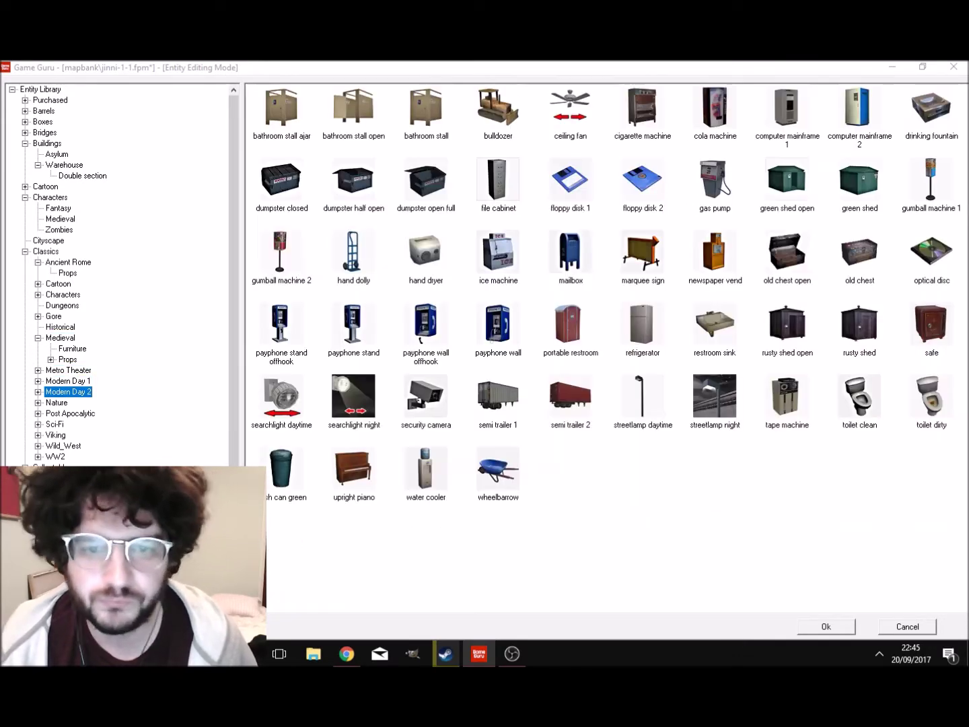
key(Down)
key(Down)
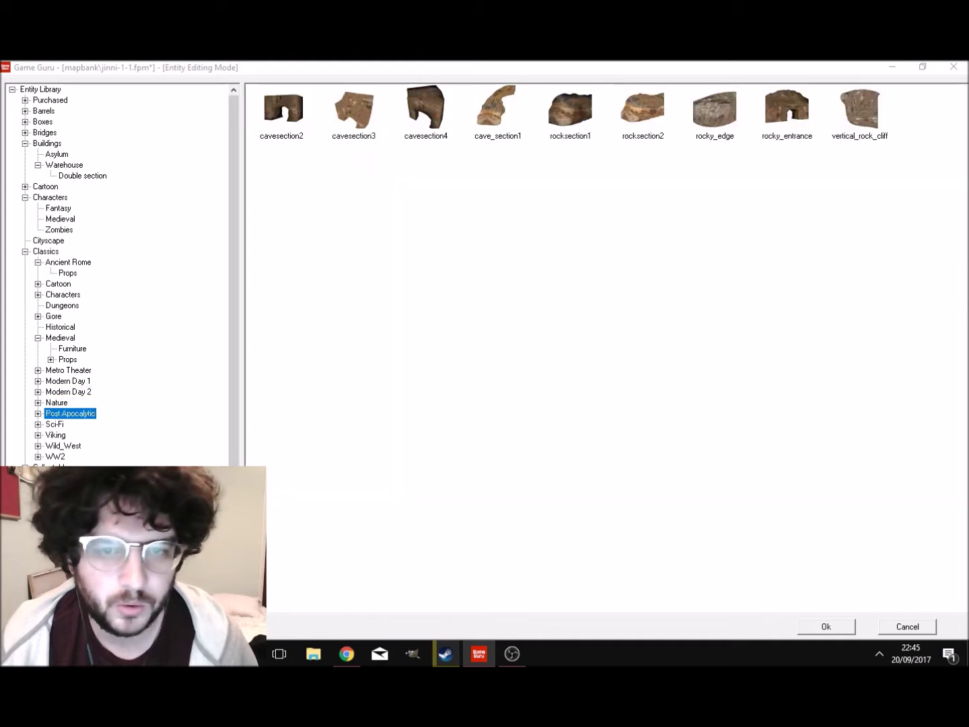
key(Down)
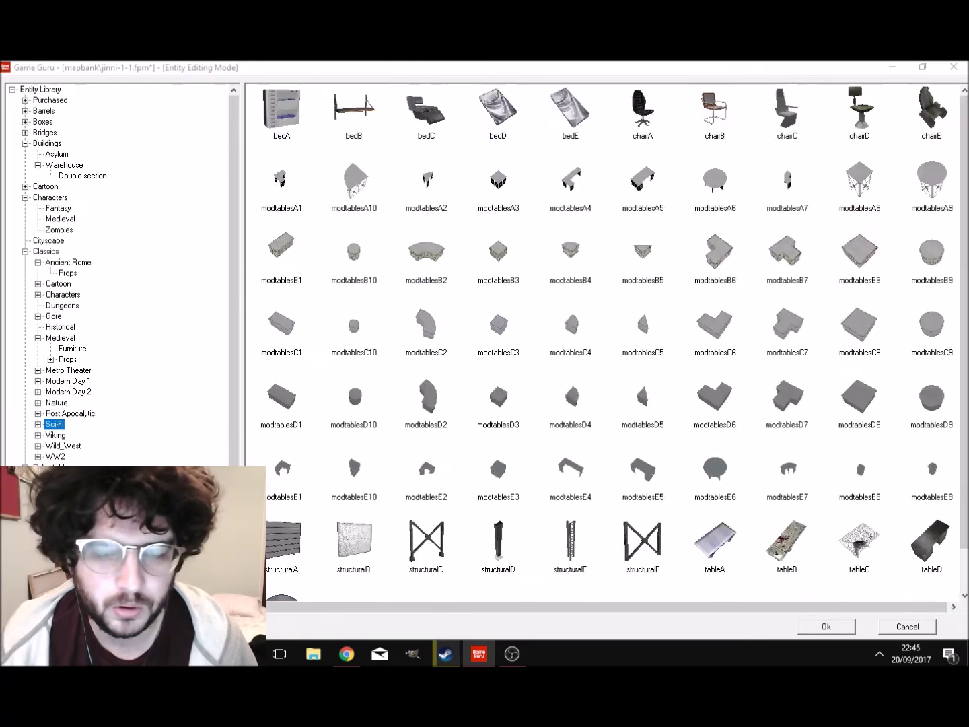
scroll(606, 337, down, 1)
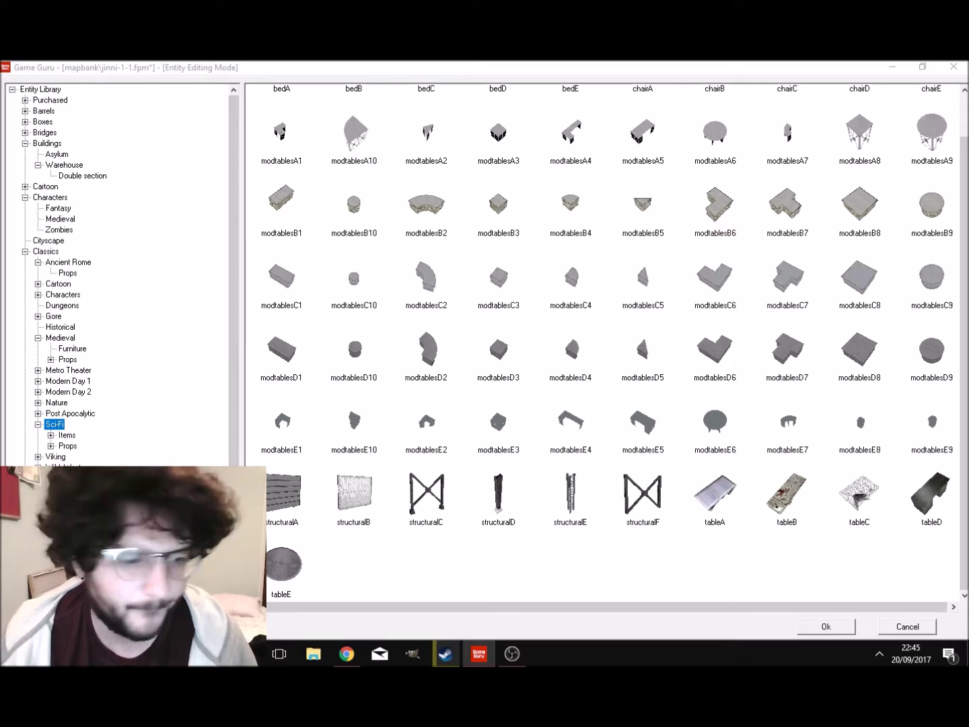
click(55, 457)
click(64, 467)
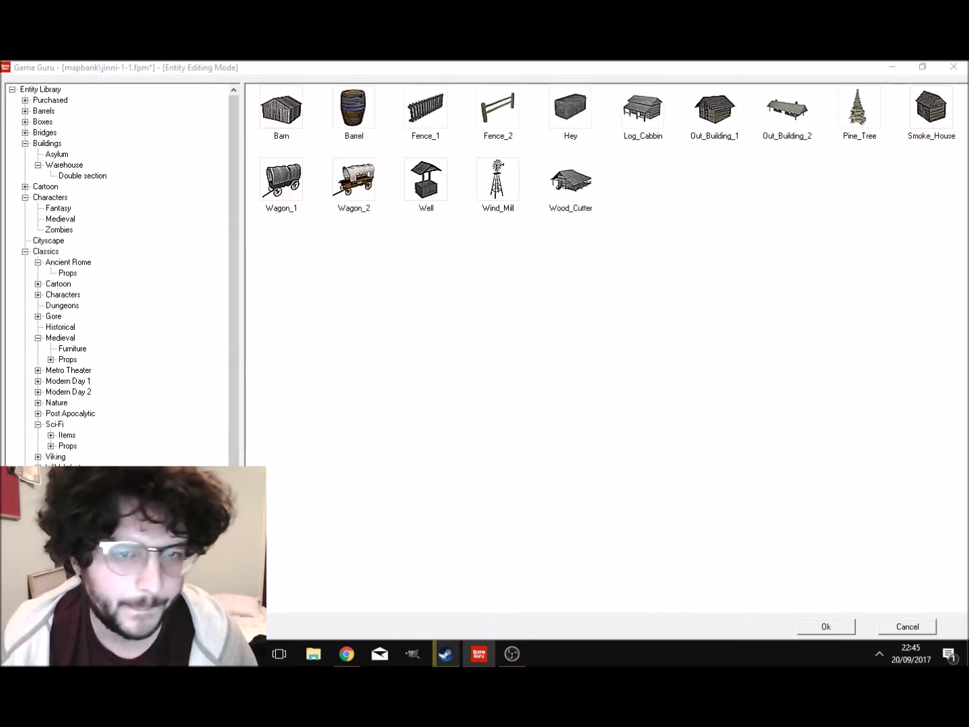
click(64, 478)
Step: Look through the recently purchased entities, then expand the BSP and Wolf folders down to the Protogenetic Subculture Cyberpunk Pack
double_click(51, 101)
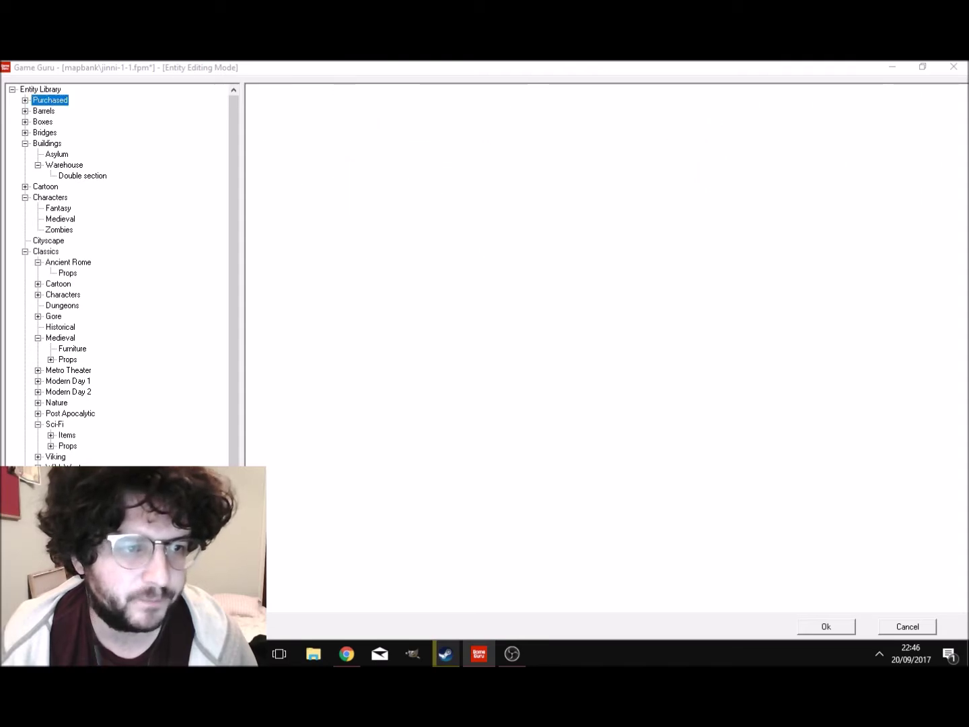
click(60, 110)
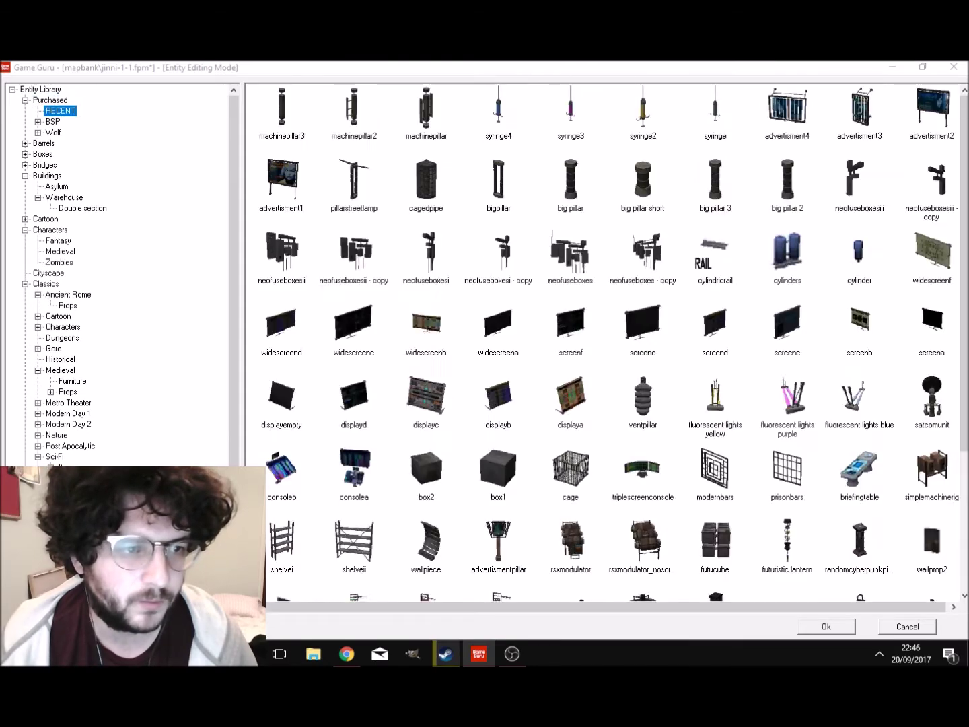
scroll(605, 337, down, 3)
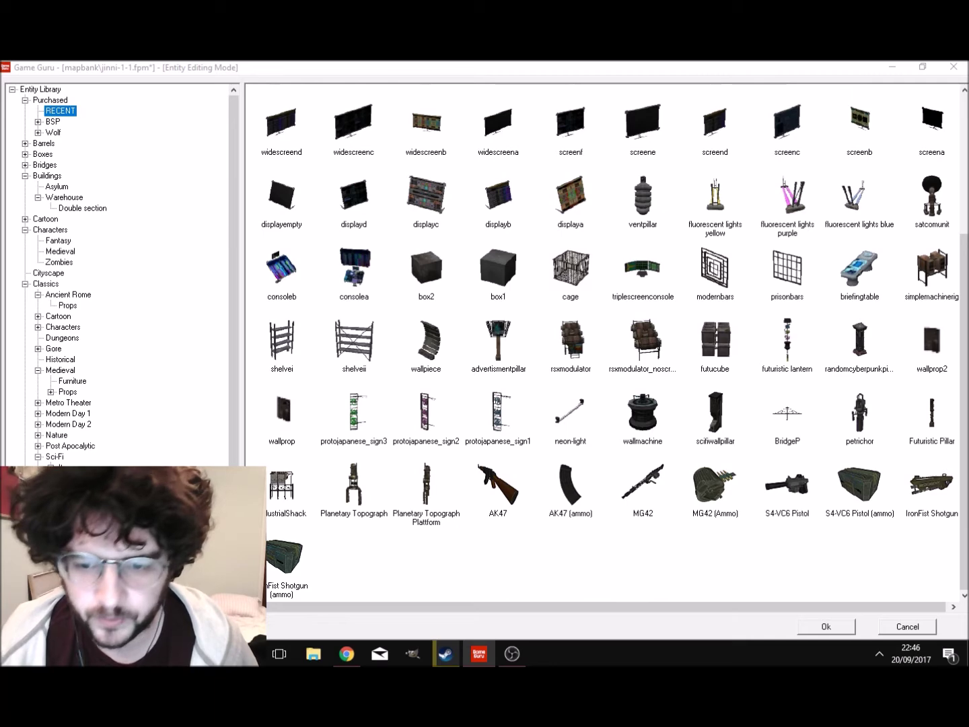
scroll(606, 336, up, 3)
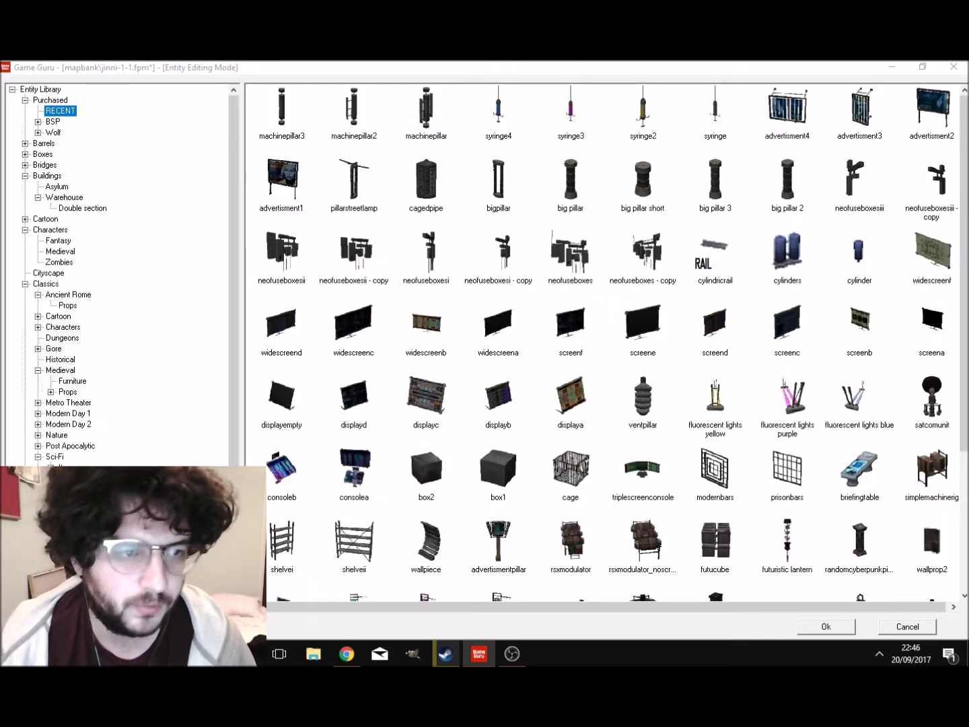
click(53, 122)
click(38, 122)
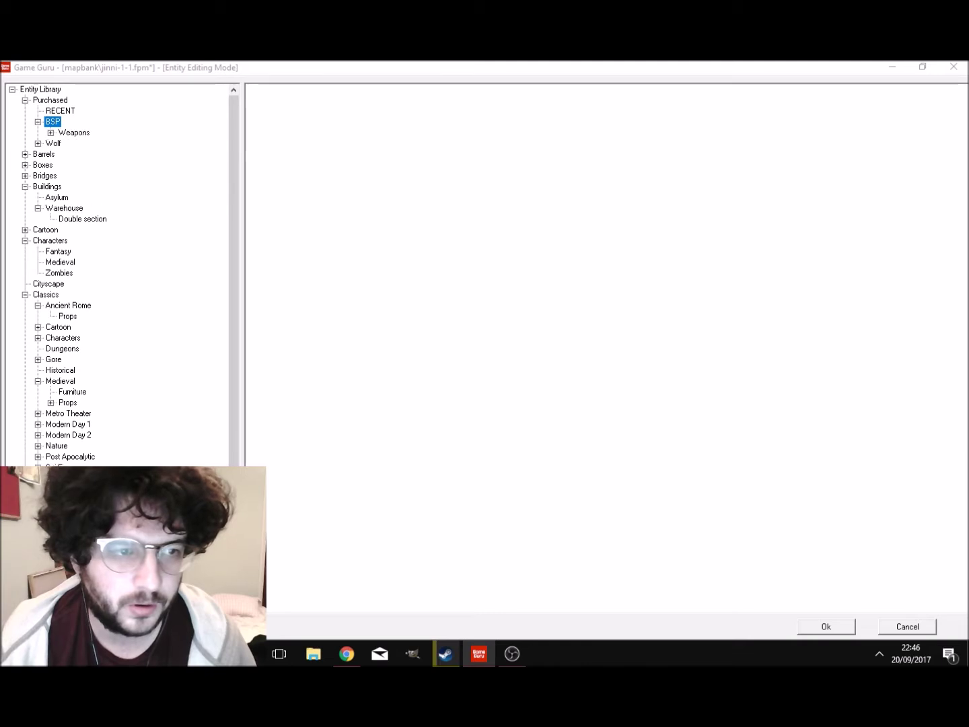
double_click(53, 143)
double_click(97, 155)
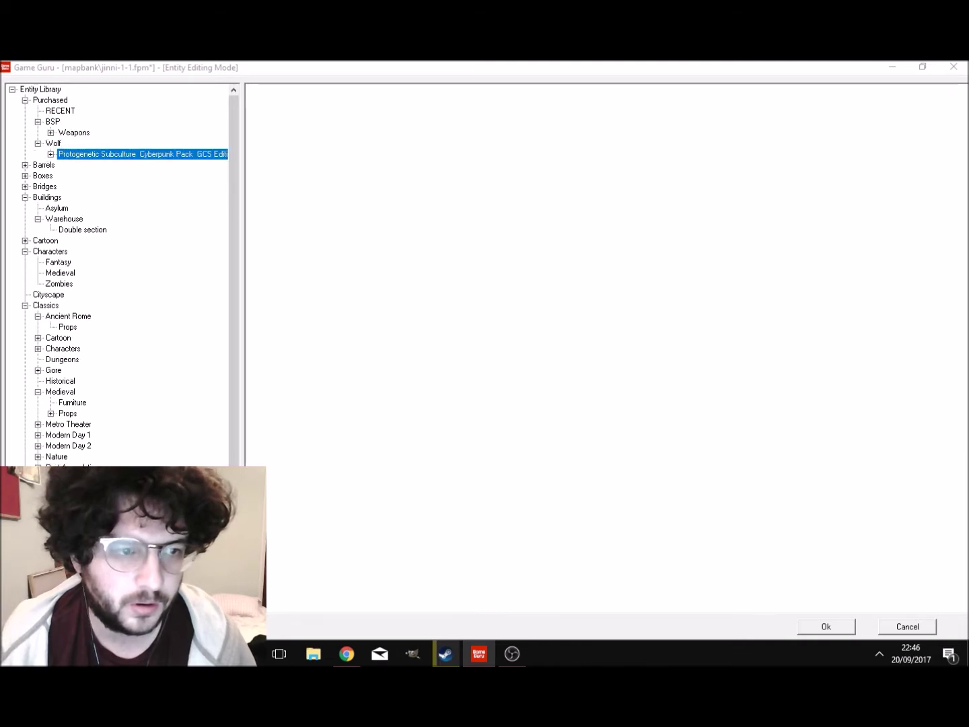
Step: Browse the Cyberpunk Pack's Barrels, Boxes, Bridges, Buildings, Collectables, Fixtures and Furniture
click(82, 165)
click(81, 175)
click(84, 186)
click(87, 197)
click(90, 208)
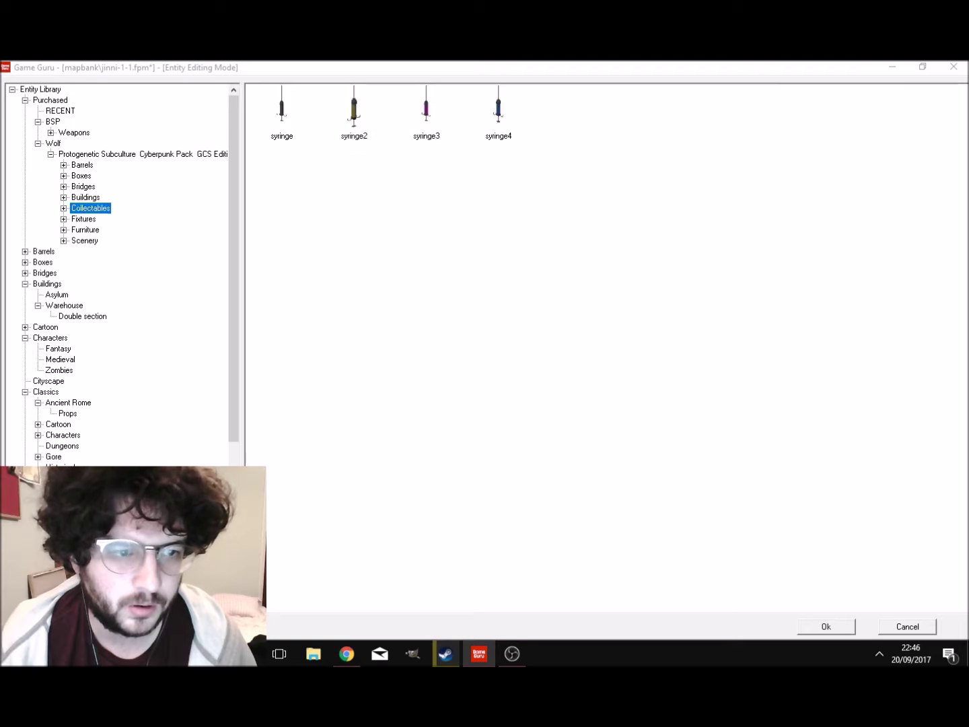
click(86, 197)
click(84, 219)
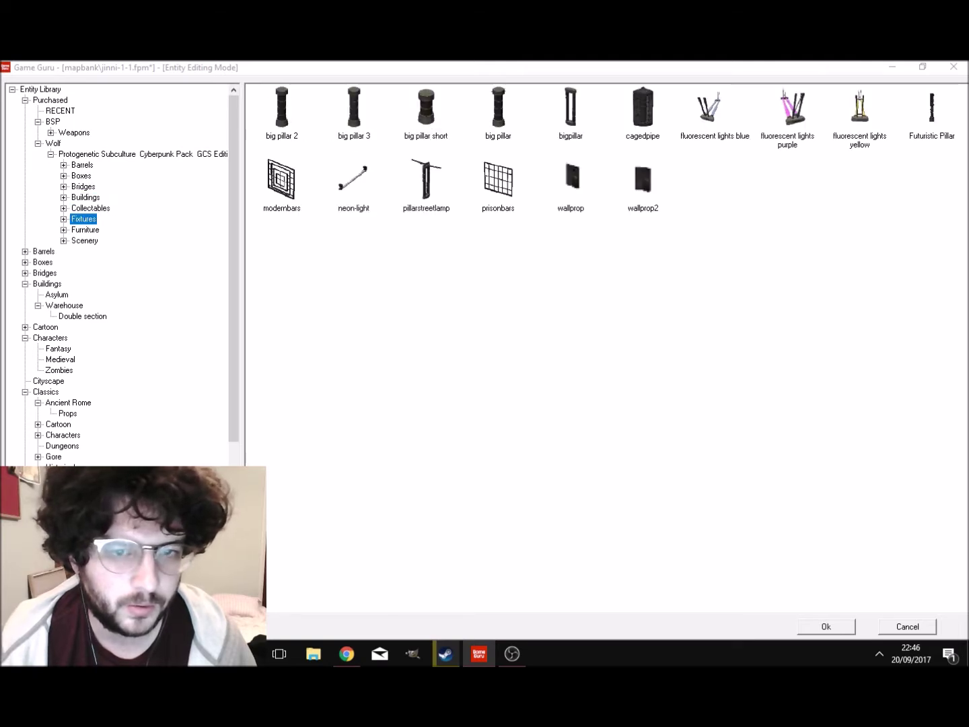
click(86, 230)
Step: Try out a Console 2 from the Cyberpunk Pack's Scenery in the hollow between the rocky hills and delete it again
click(84, 239)
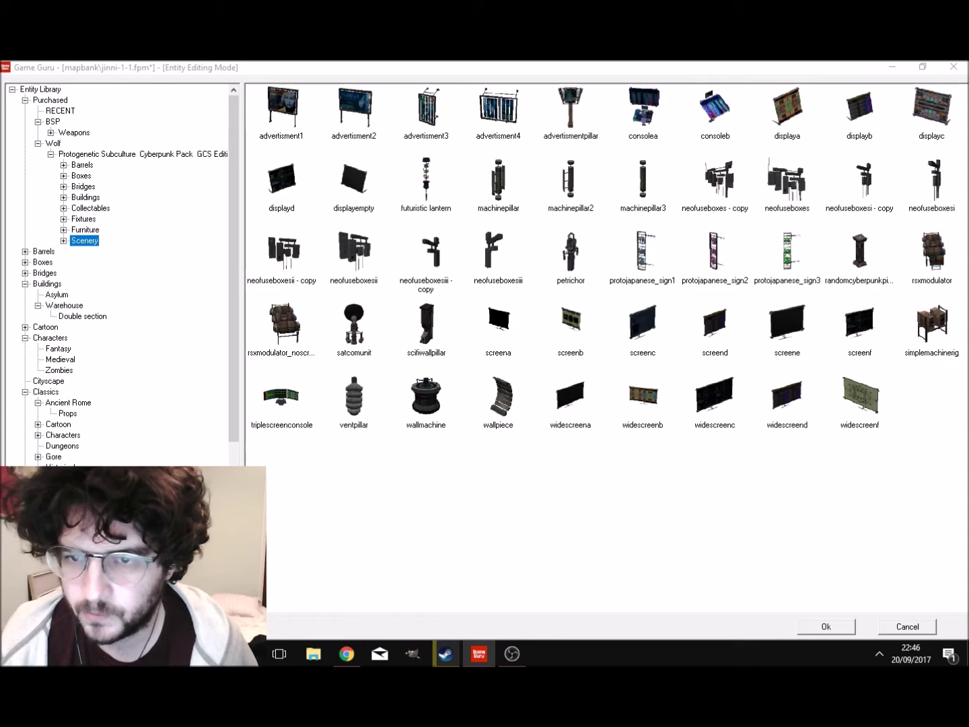
key(Return)
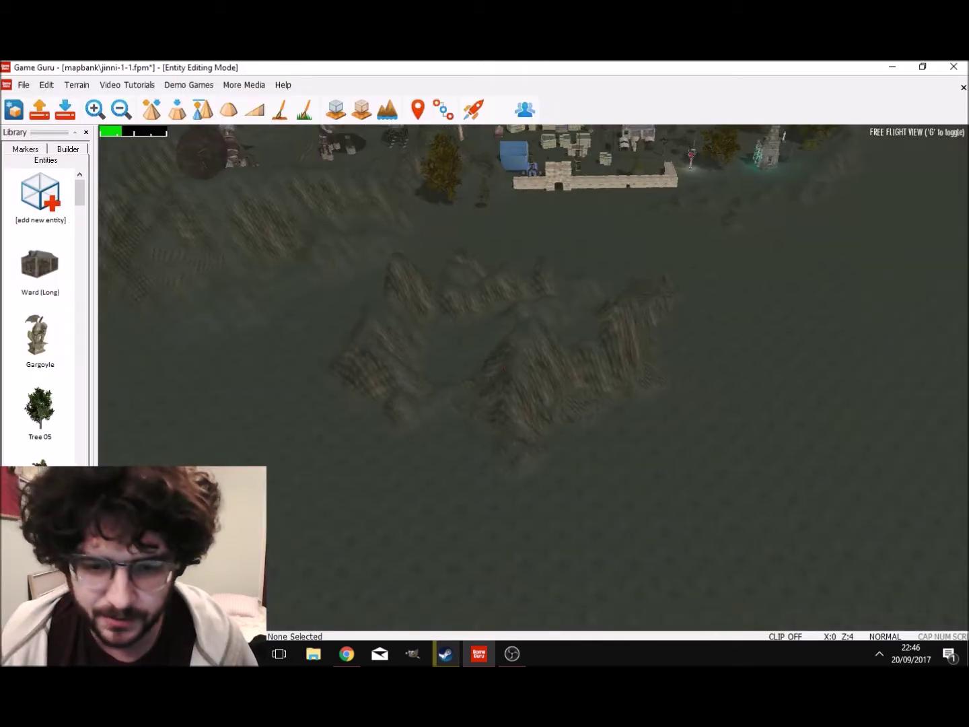
key(w)
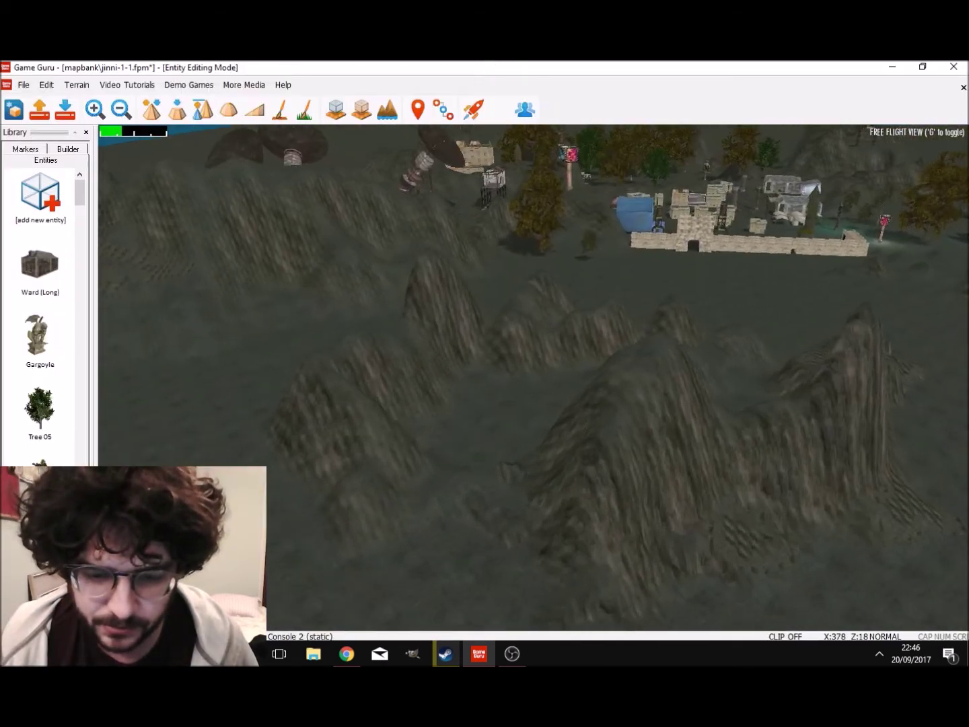
key(w)
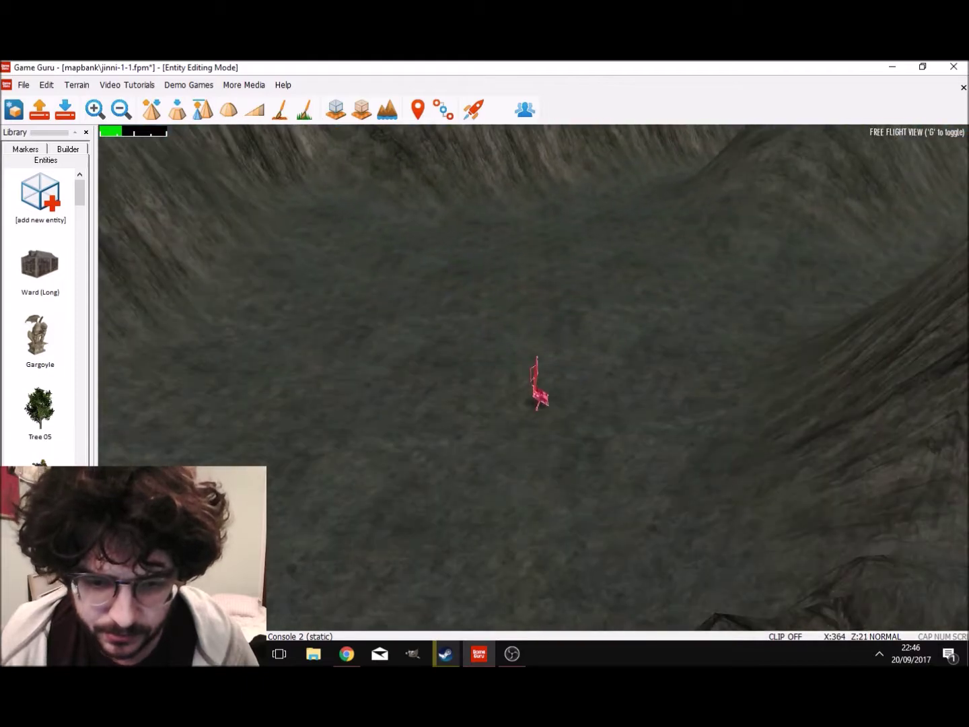
key(w)
right_drag(509, 438, 572, 475)
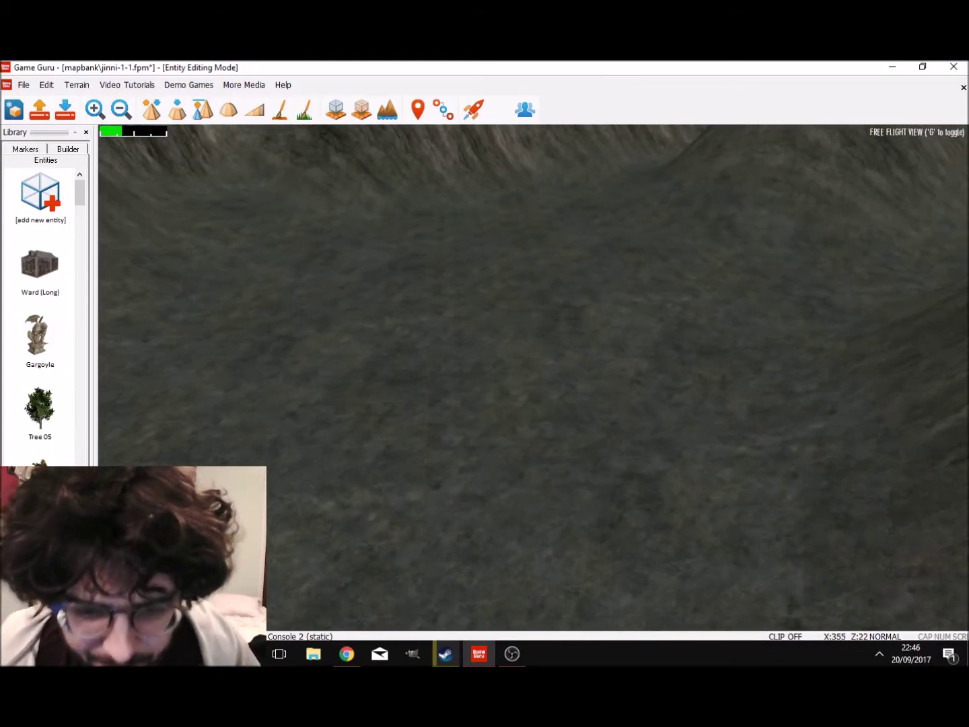
click(529, 441)
key(w)
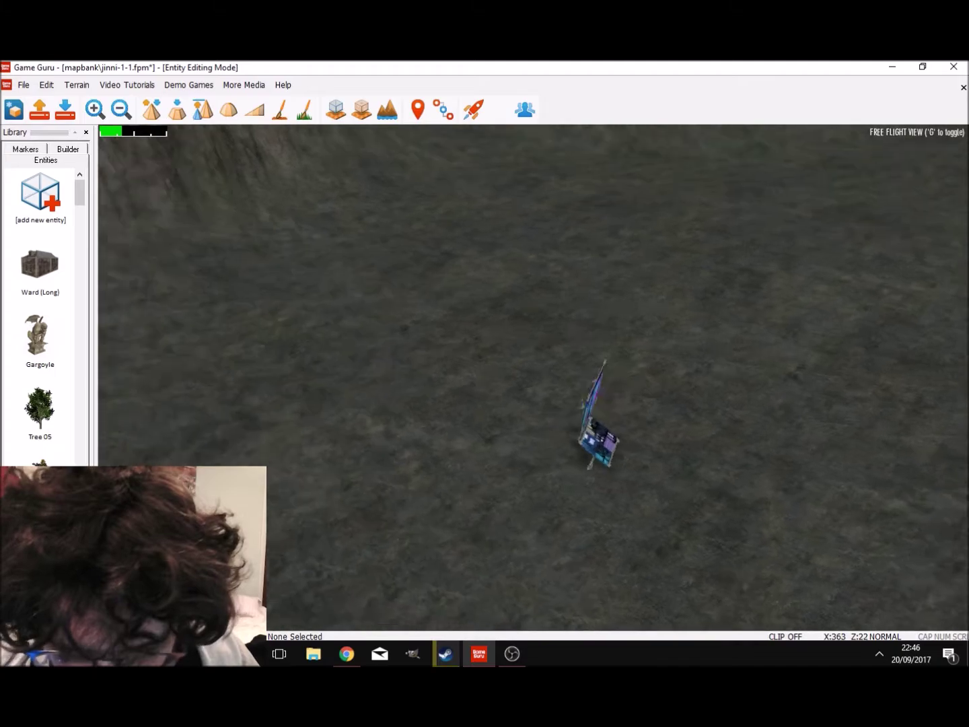
key(w)
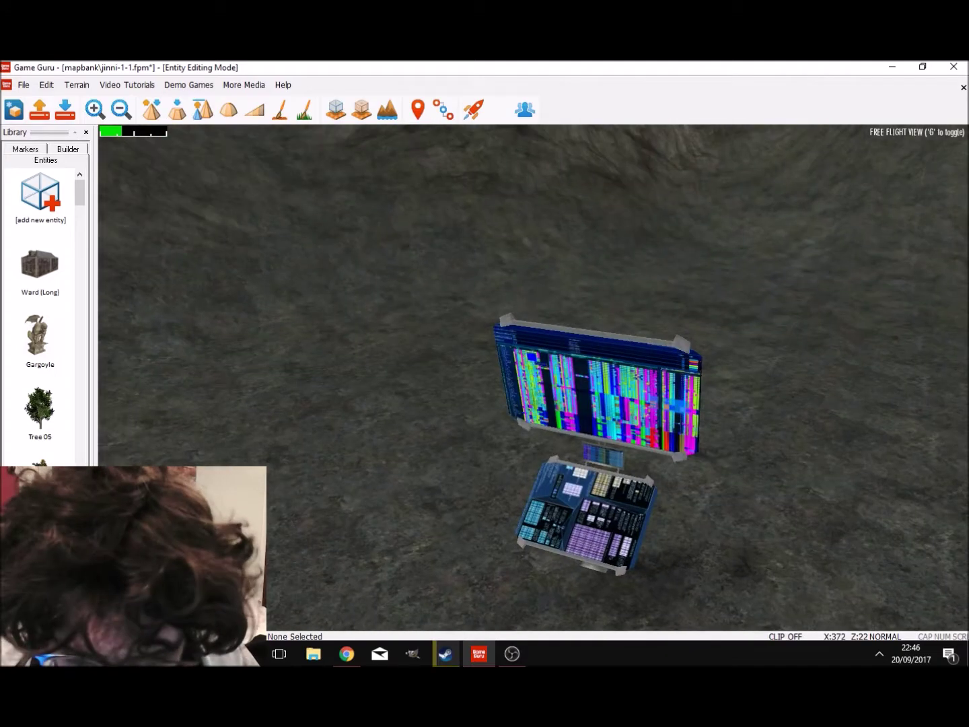
key(s)
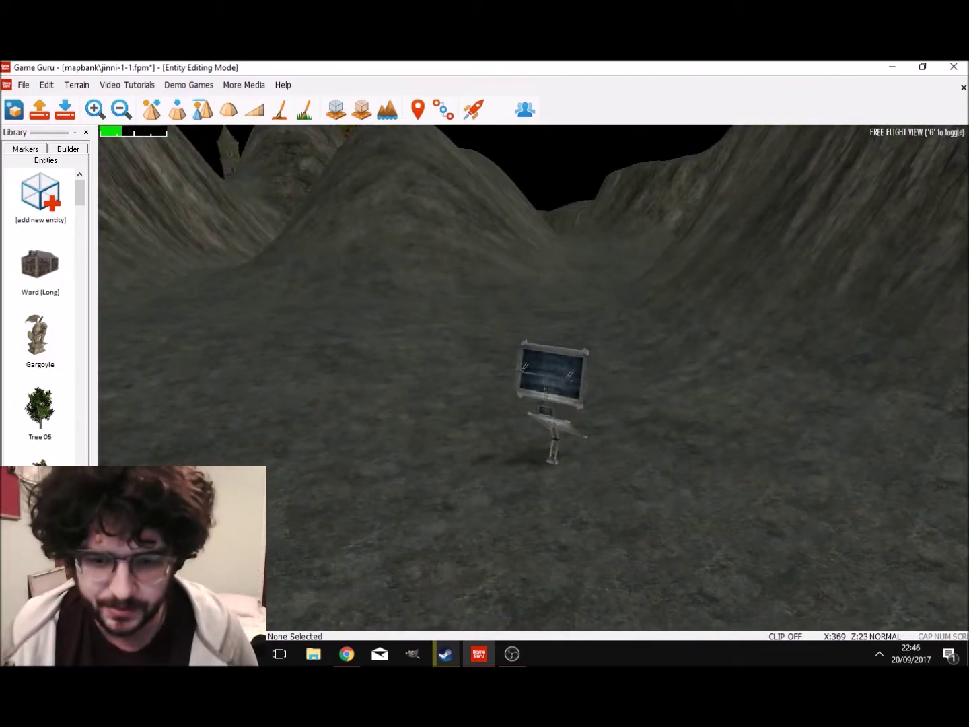
click(553, 378)
key(Delete)
Step: Place a Fort Wall Straight in the gap between the rocky hills
right_drag(552, 377, 336, 377)
key(w)
scroll(40, 303, down, 5)
scroll(39, 303, up, 10)
click(41, 232)
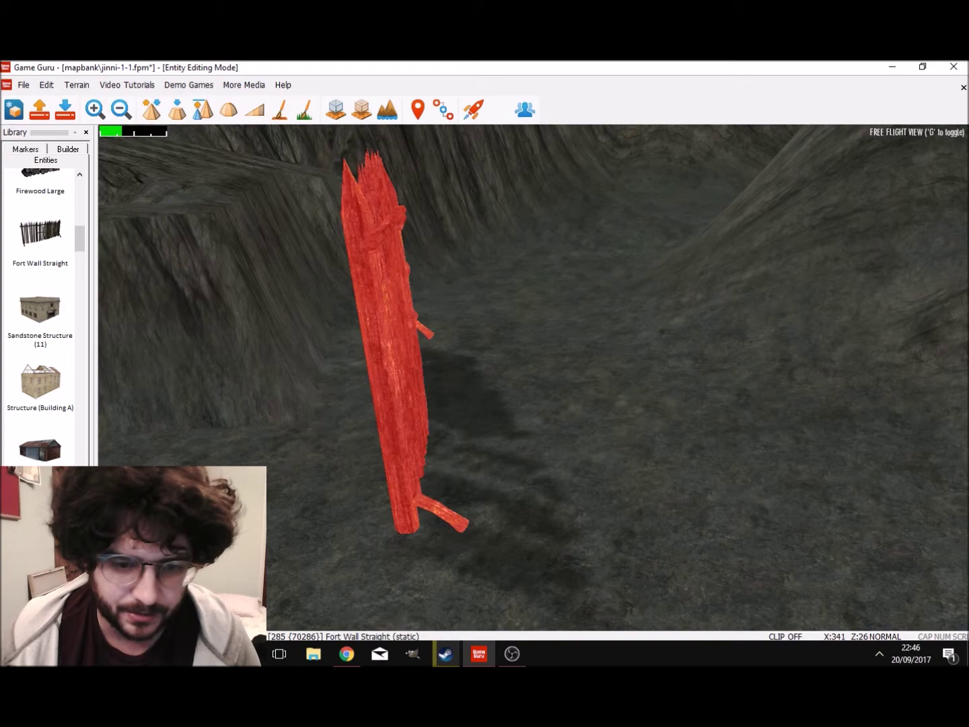
click(404, 350)
Step: Rotate the fort wall so it stretches across the gap between the hills and adjust its height against the ground
click(437, 417)
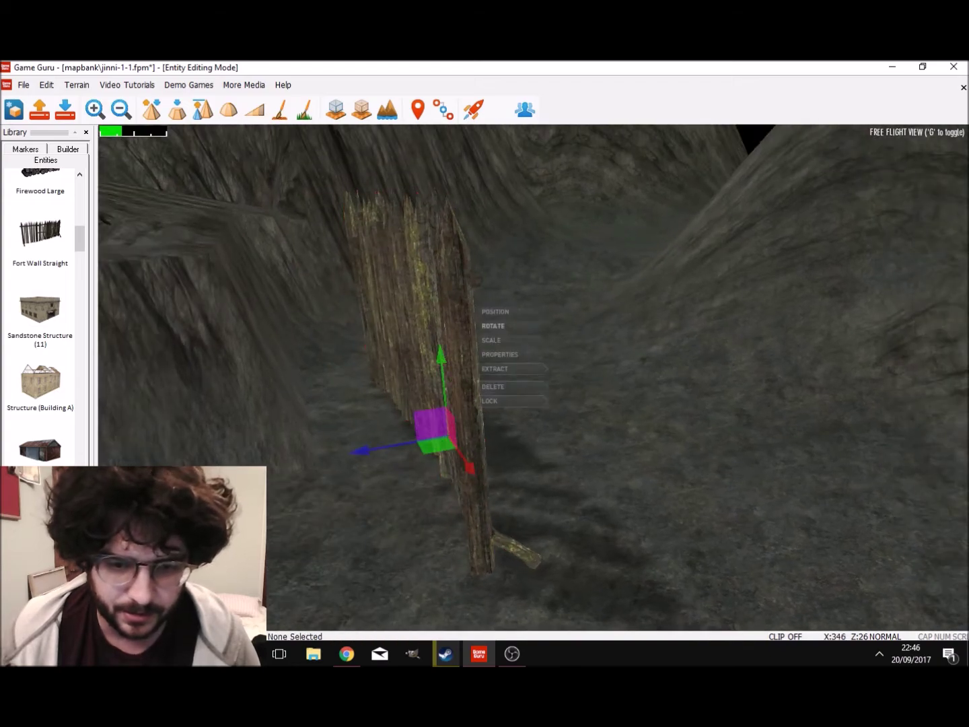
click(494, 326)
drag(438, 475, 549, 474)
click(496, 312)
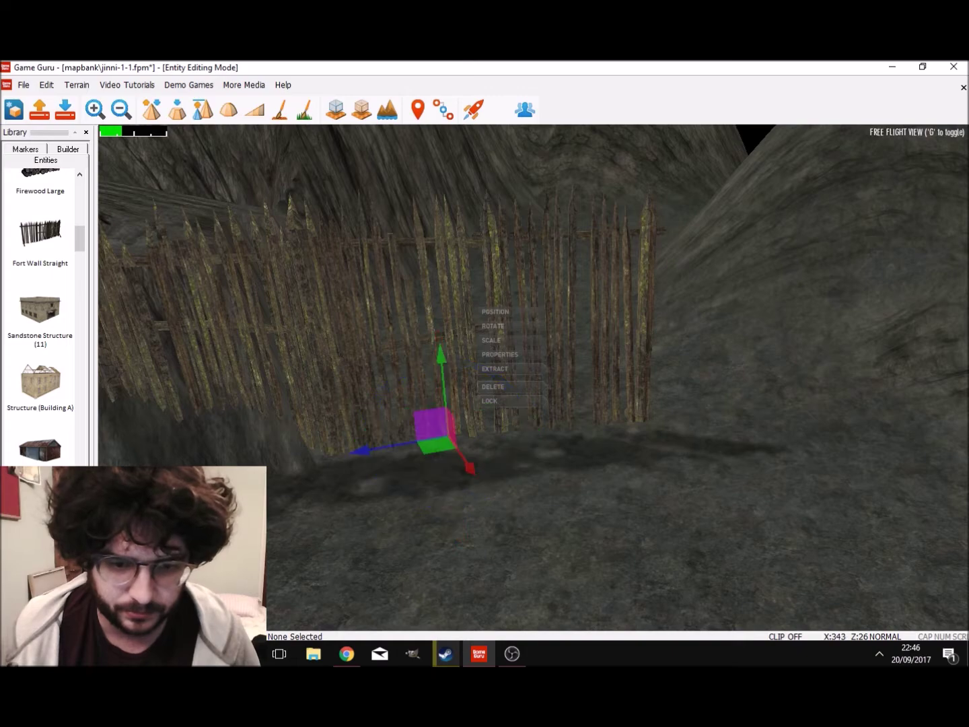
key(a)
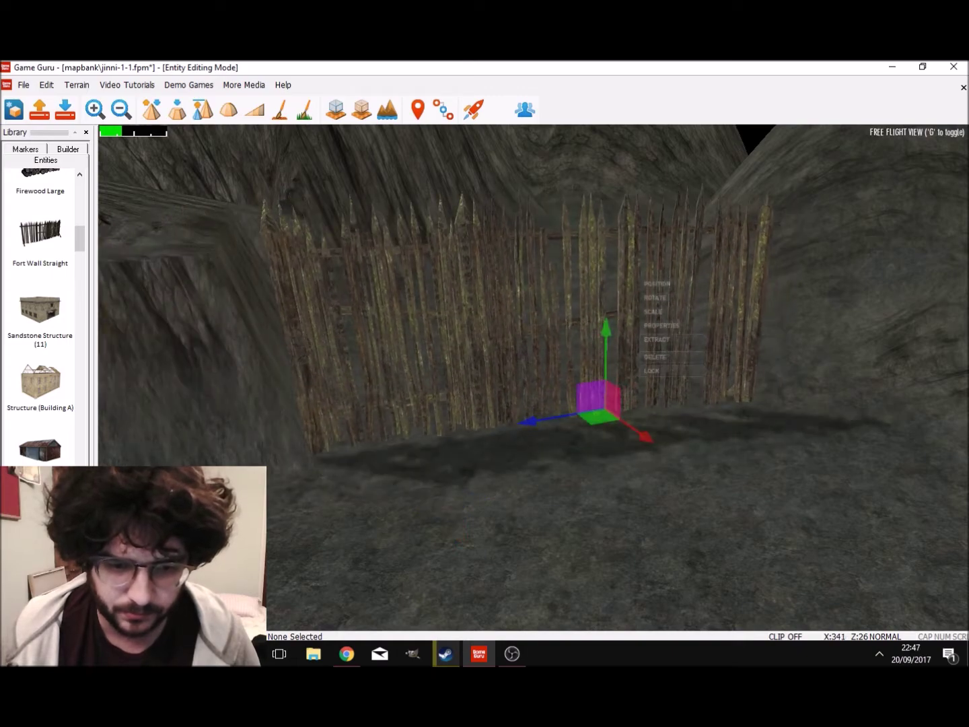
drag(606, 333, 607, 342)
key(d)
right_drag(606, 342, 626, 323)
Step: Scale the fort wall along its length and slide it sideways to fit the gap between the hills
click(494, 360)
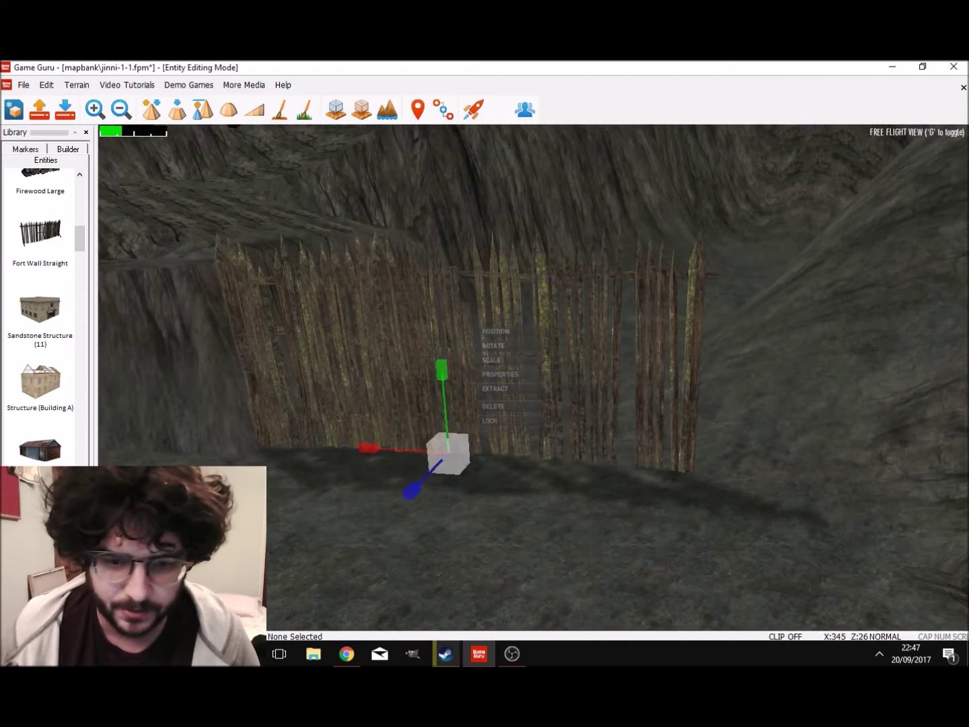
drag(369, 447, 422, 454)
click(495, 332)
scroll(423, 454, down, 10)
scroll(421, 454, up, 4)
right_drag(422, 454, 482, 445)
click(471, 498)
drag(481, 500, 405, 500)
click(528, 382)
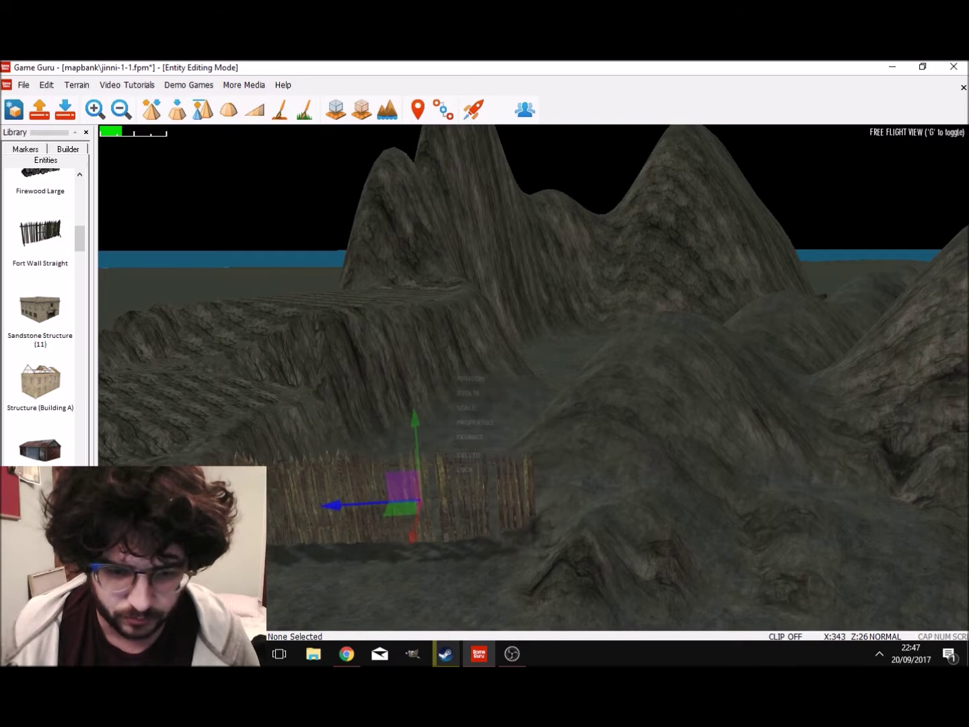
key(s)
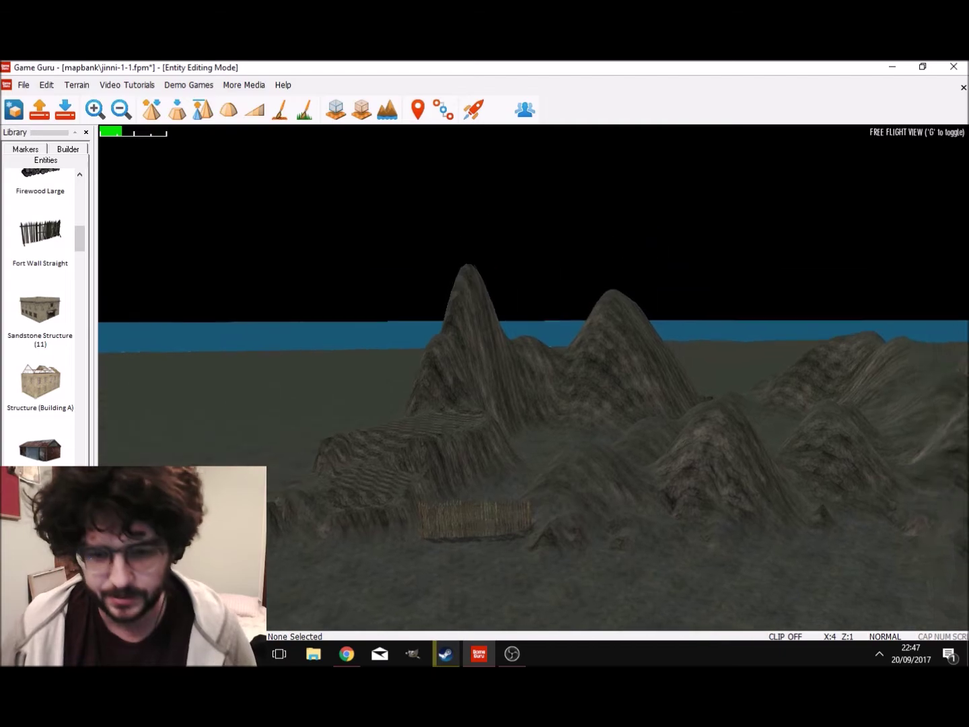
key(w)
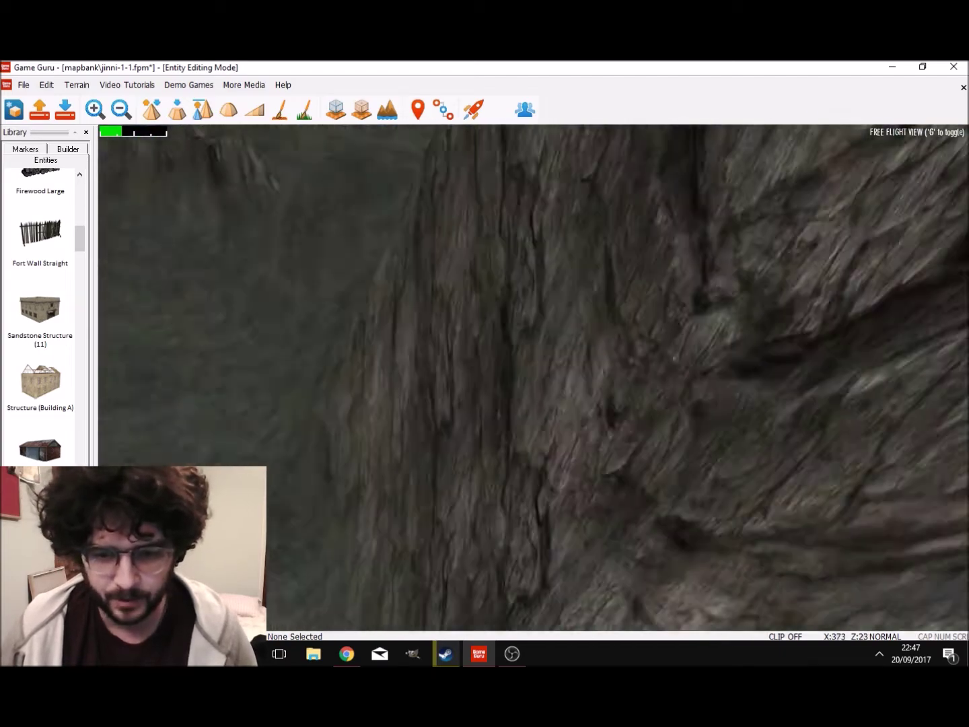
key(s)
key(w)
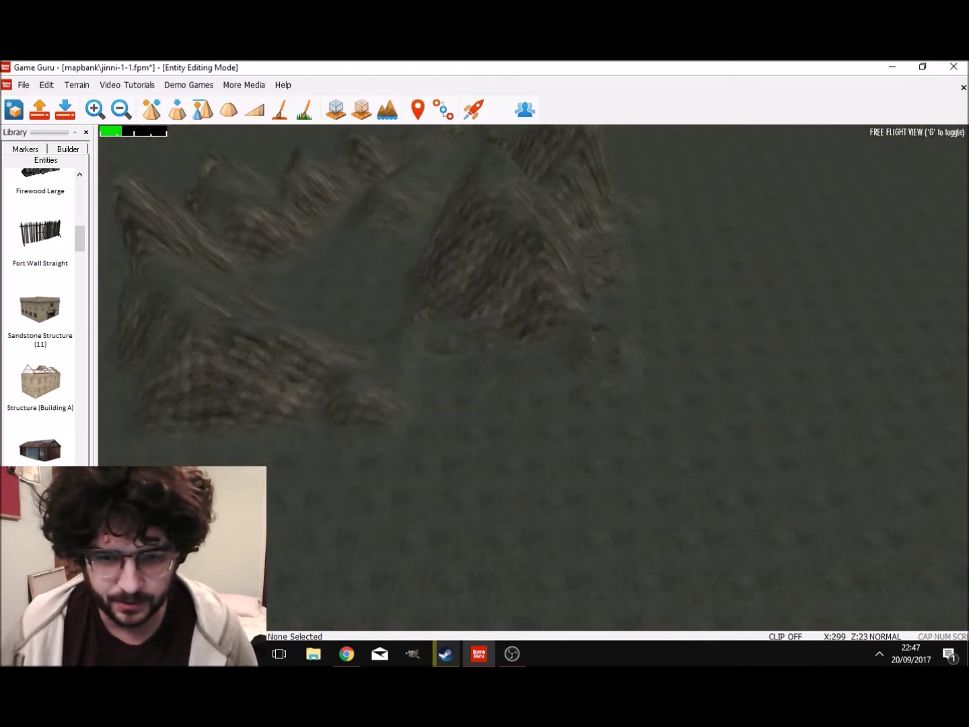
scroll(41, 309, down, 7)
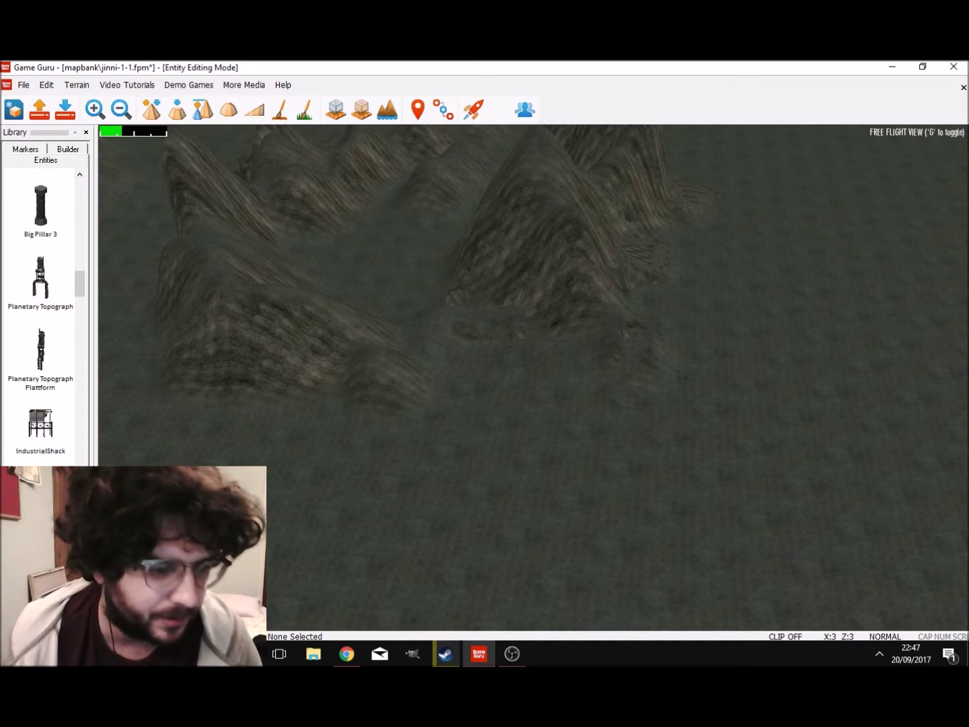
click(40, 350)
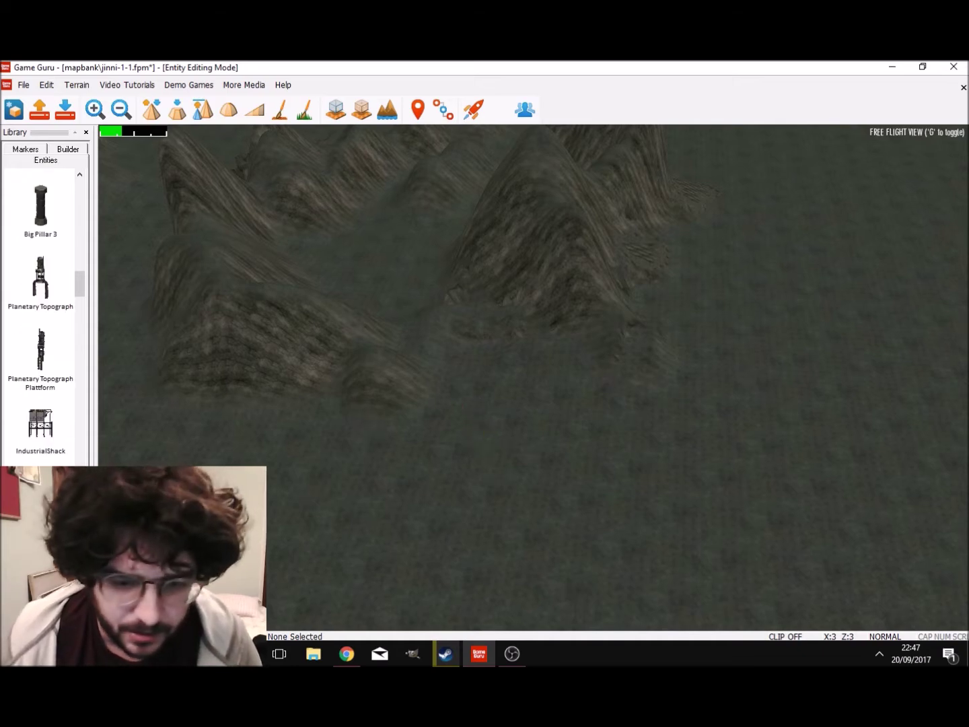
key(w)
Step: Look through the level's entity library for structures to furnish the hollow between the hills
scroll(40, 311, down, 8)
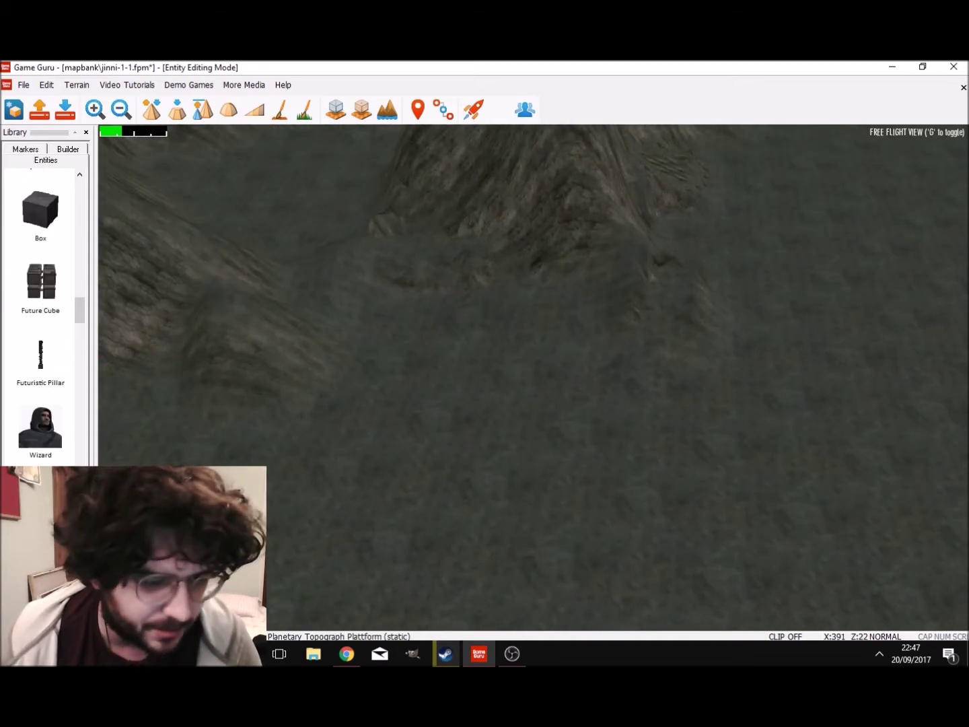
scroll(40, 310, down, 10)
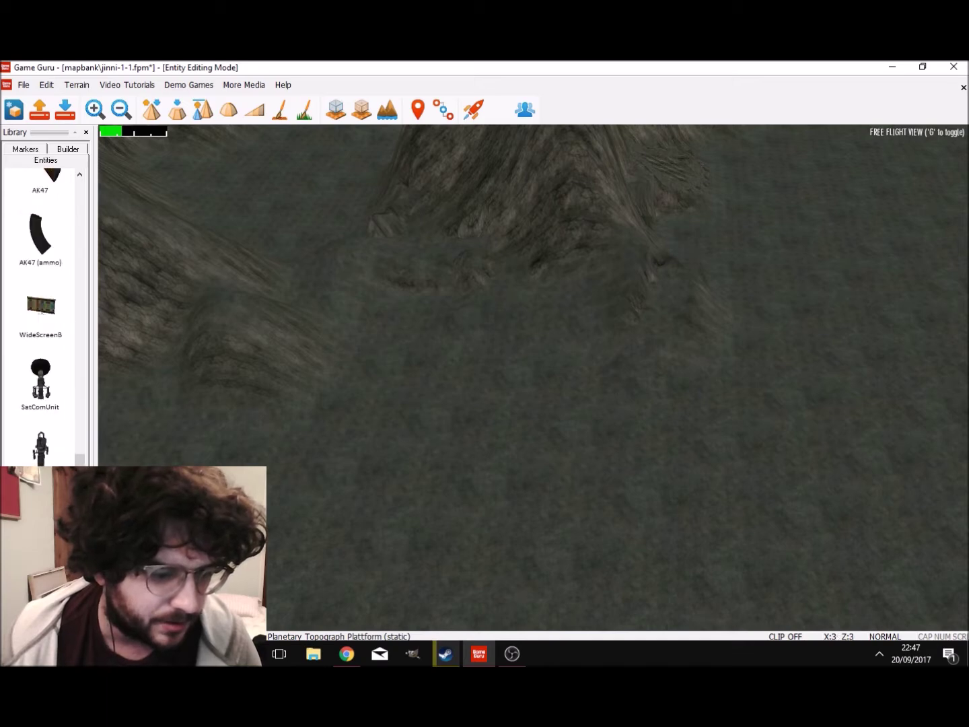
scroll(39, 309, down, 10)
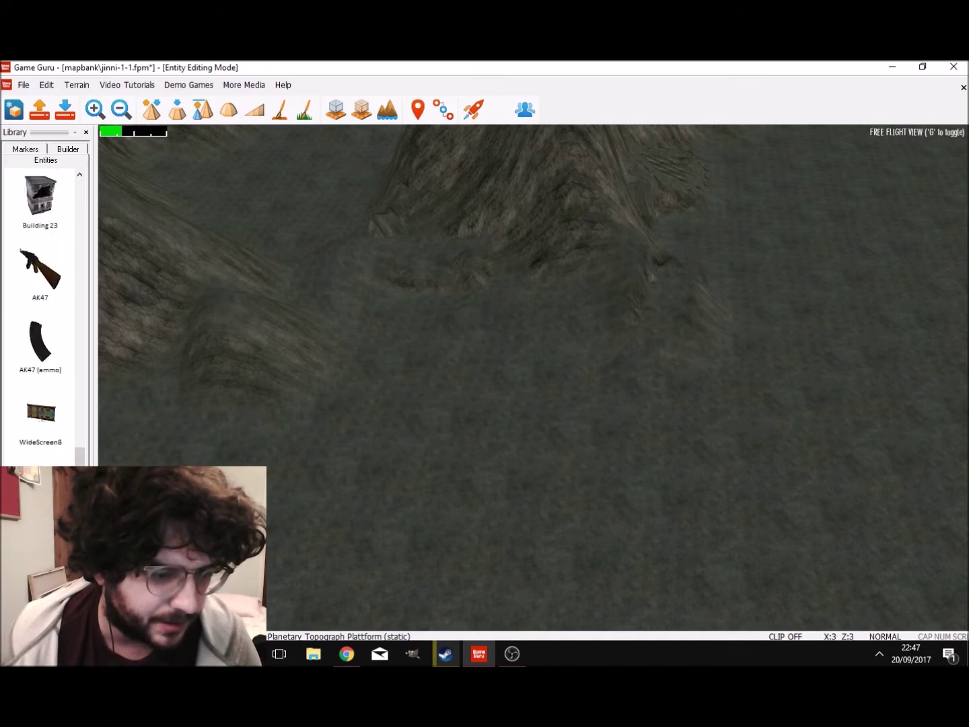
scroll(39, 310, down, 6)
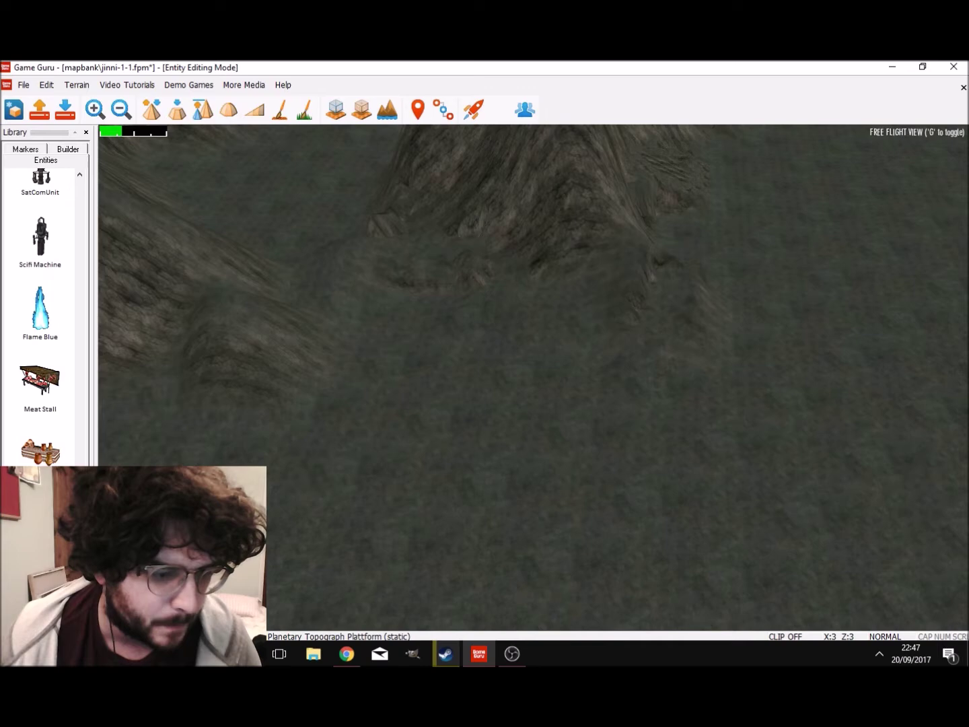
scroll(40, 310, up, 6)
scroll(40, 310, down, 3)
scroll(40, 309, up, 10)
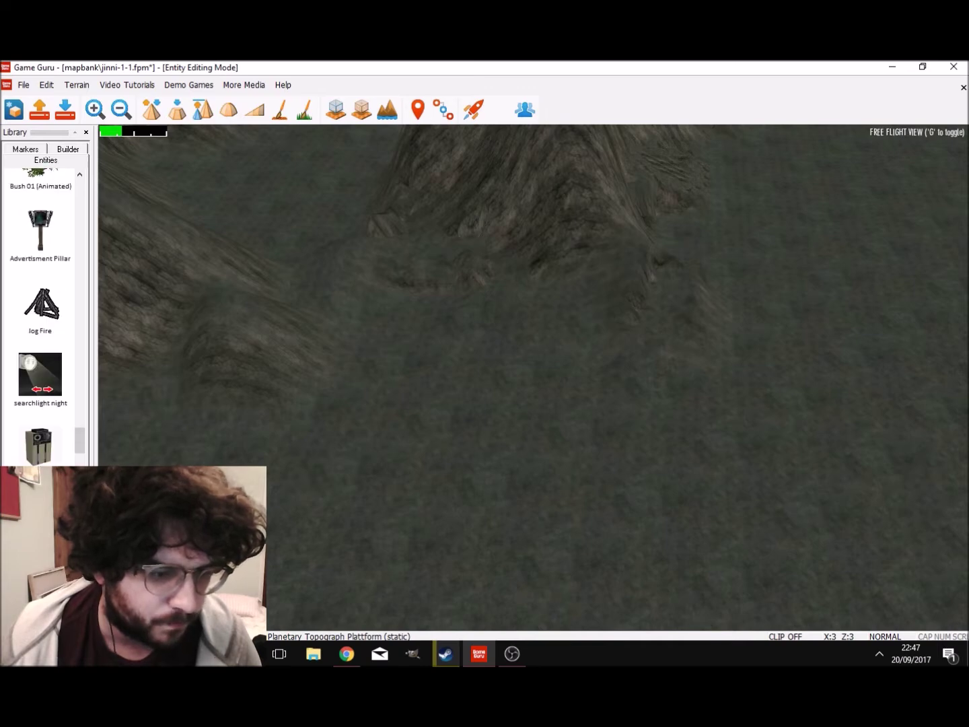
scroll(40, 310, up, 8)
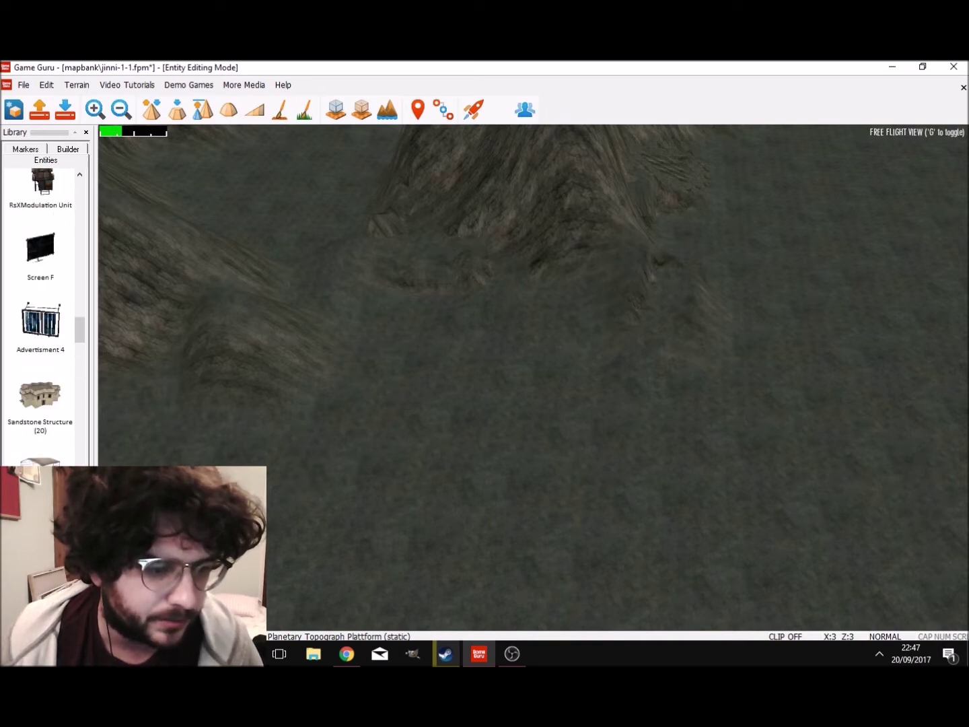
scroll(40, 310, down, 8)
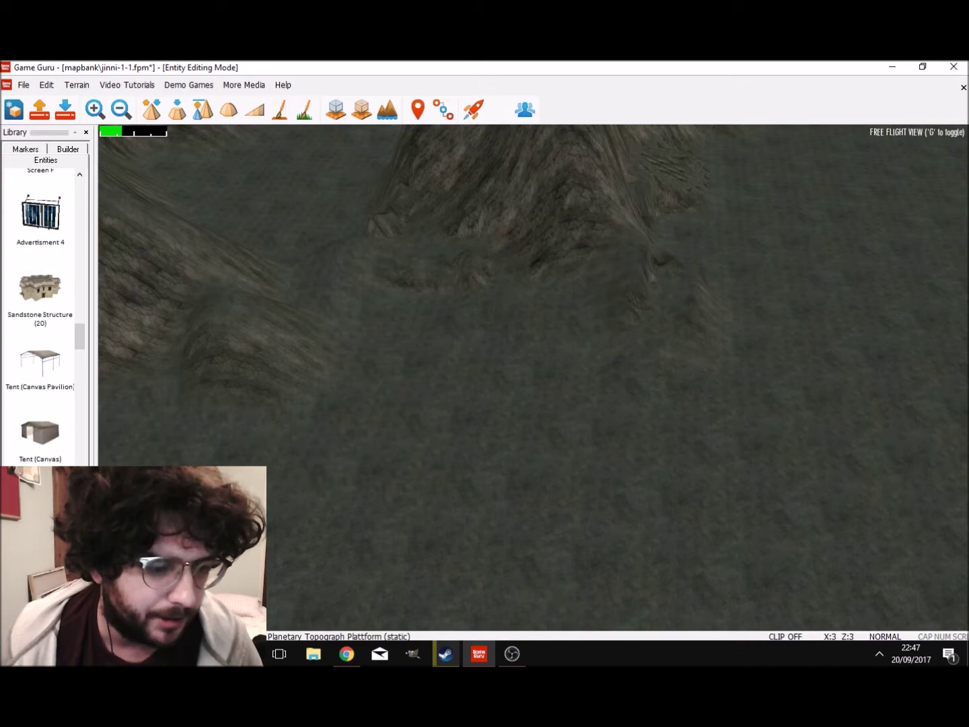
Step: Place a Tent (Canvas) on the flat ground in the hollow between the rocky hills
click(40, 430)
right_drag(393, 361, 394, 396)
key(w)
key(w)
key(a)
click(487, 486)
click(485, 485)
Step: Rotate the canvas tent about its vertical axis and deselect it
click(531, 380)
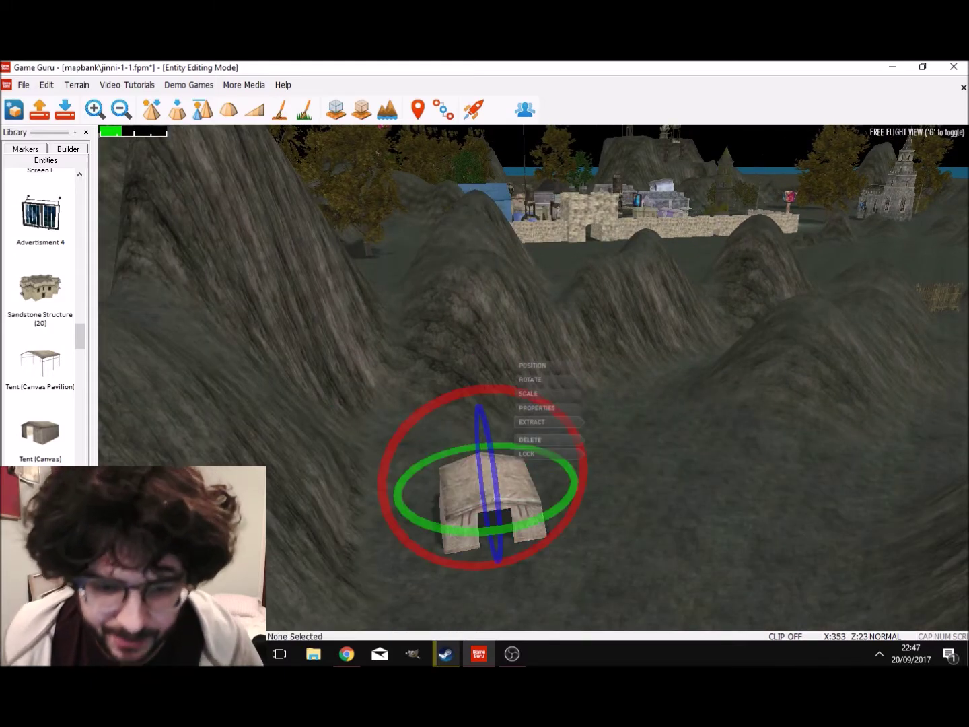
drag(497, 532, 464, 531)
click(538, 573)
Step: Place a Tent (Canvas Pavilion) beside the canvas tent in the hollow
key(s)
right_drag(538, 572, 545, 613)
key(w)
key(s)
key(w)
click(39, 364)
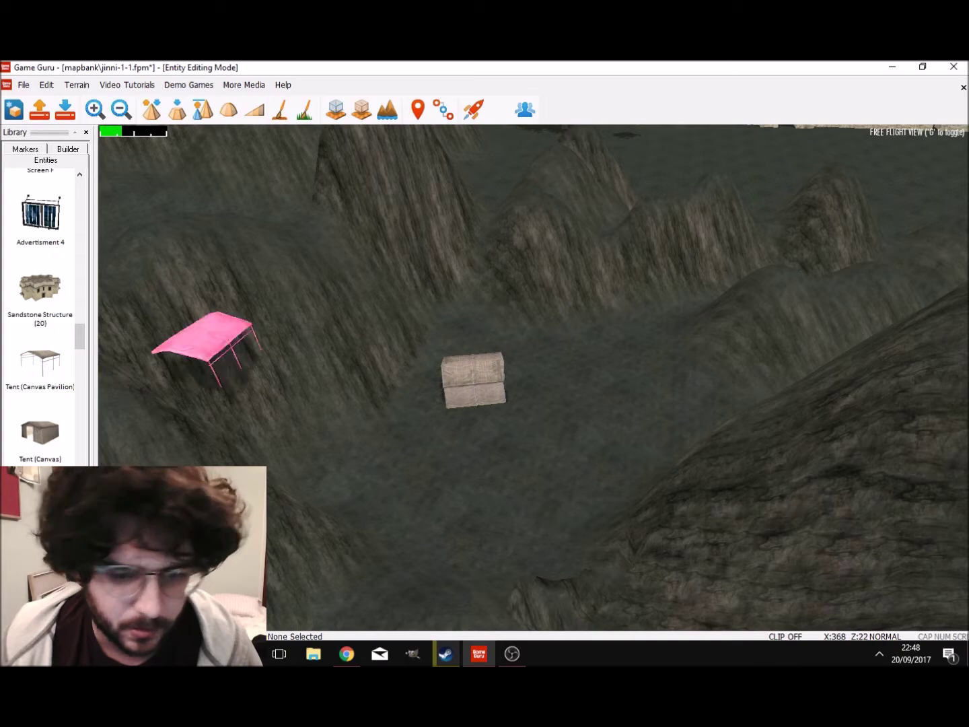
click(590, 358)
Step: Add medieval building 15 from the Classics Medieval category to the level's entities
right_drag(591, 359, 559, 373)
key(s)
key(w)
key(s)
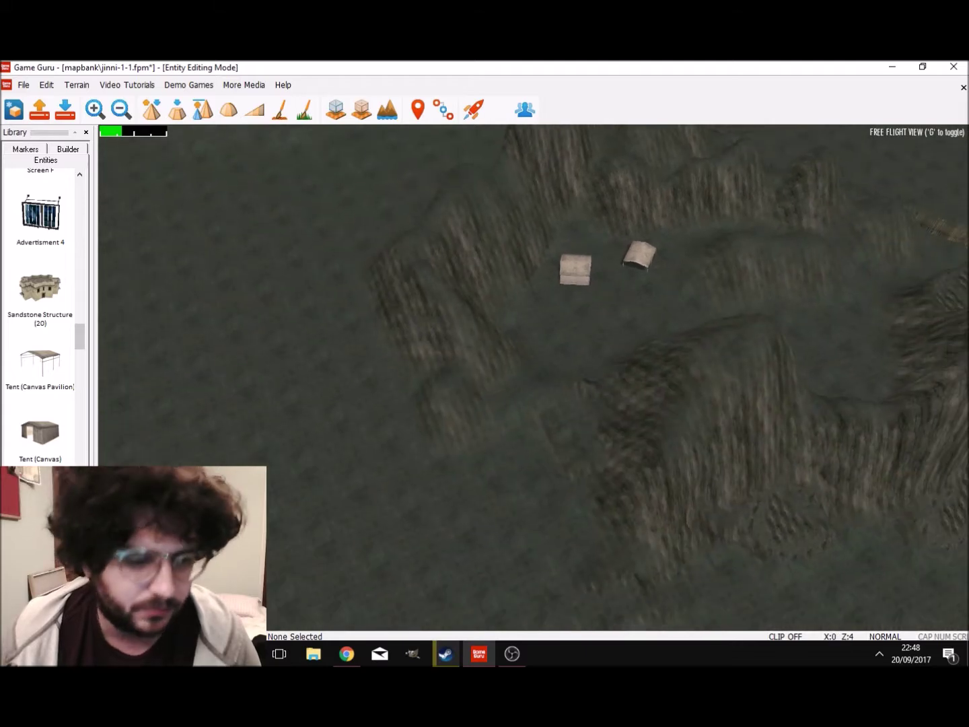
scroll(39, 316, up, 6)
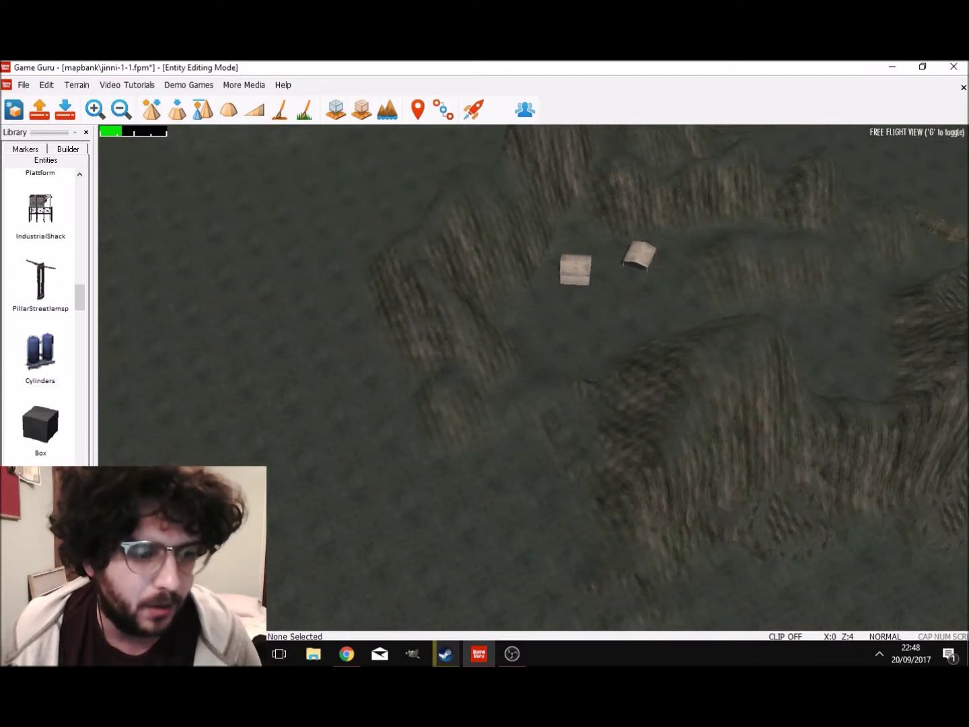
scroll(40, 317, up, 12)
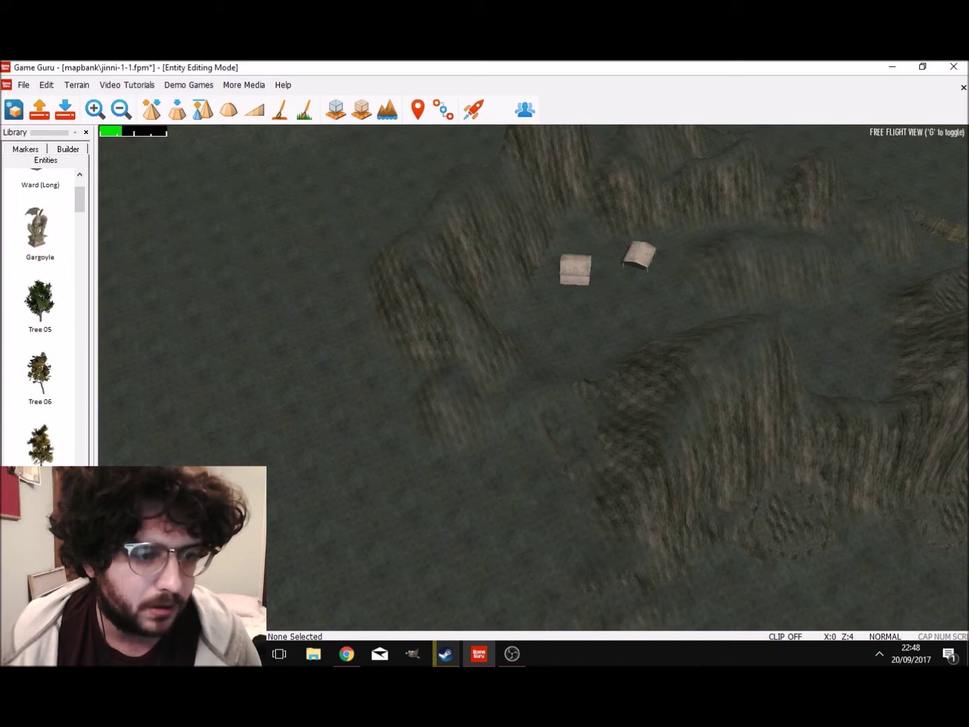
scroll(40, 309, up, 2)
click(40, 196)
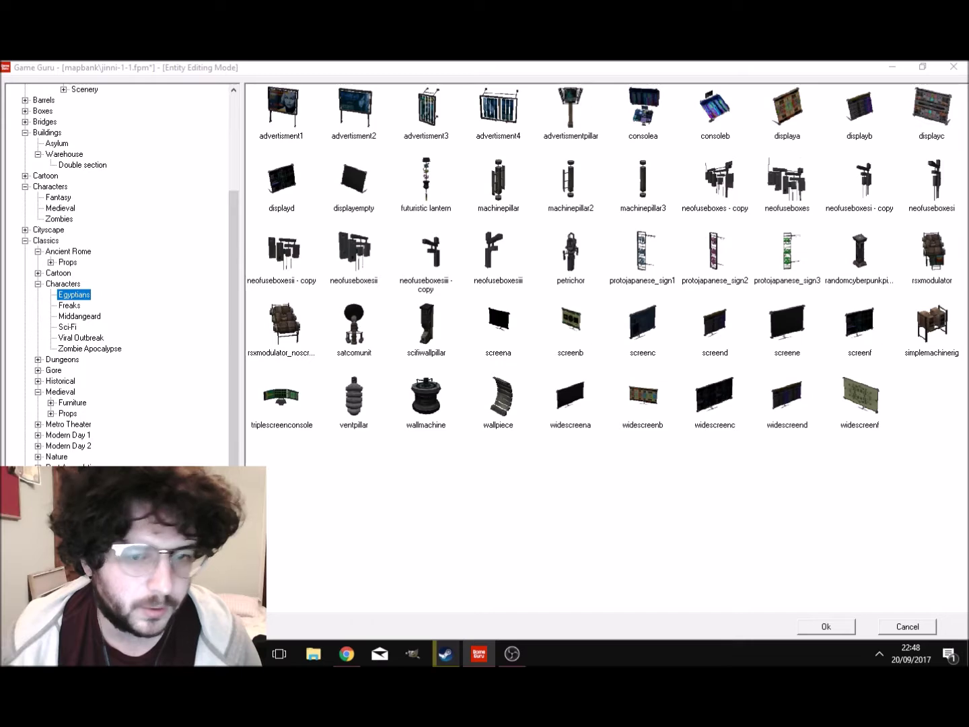
click(69, 306)
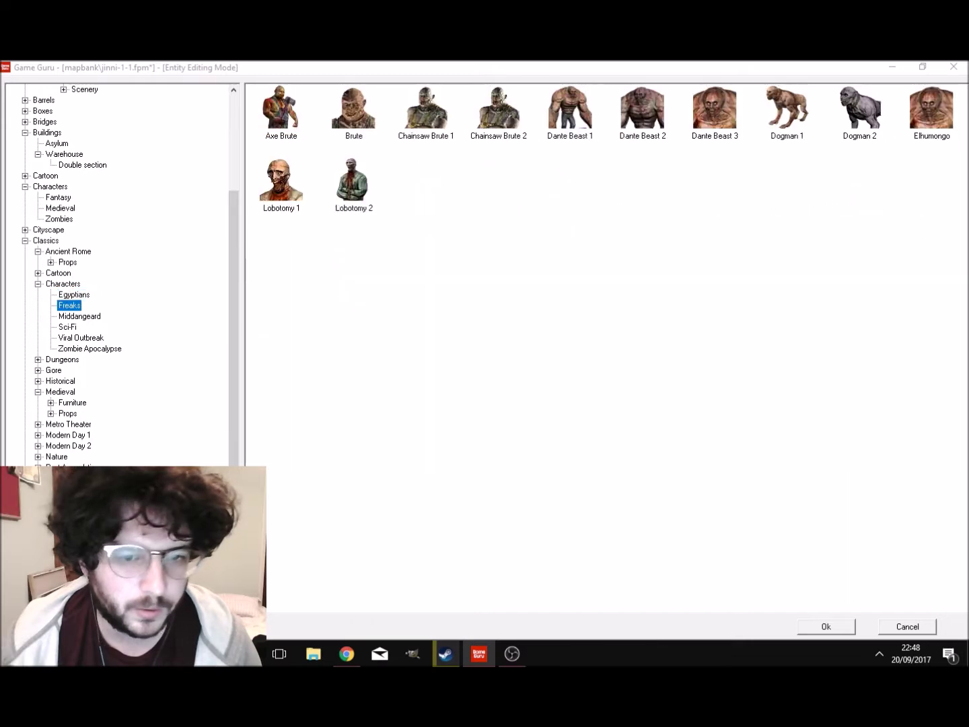
click(60, 392)
click(60, 381)
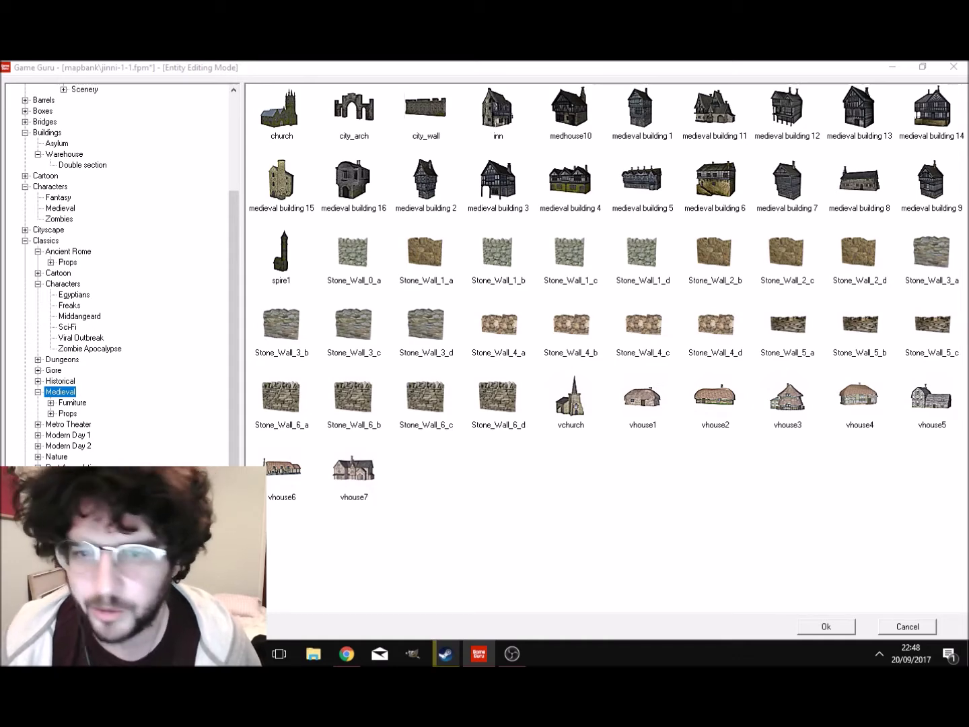
double_click(282, 179)
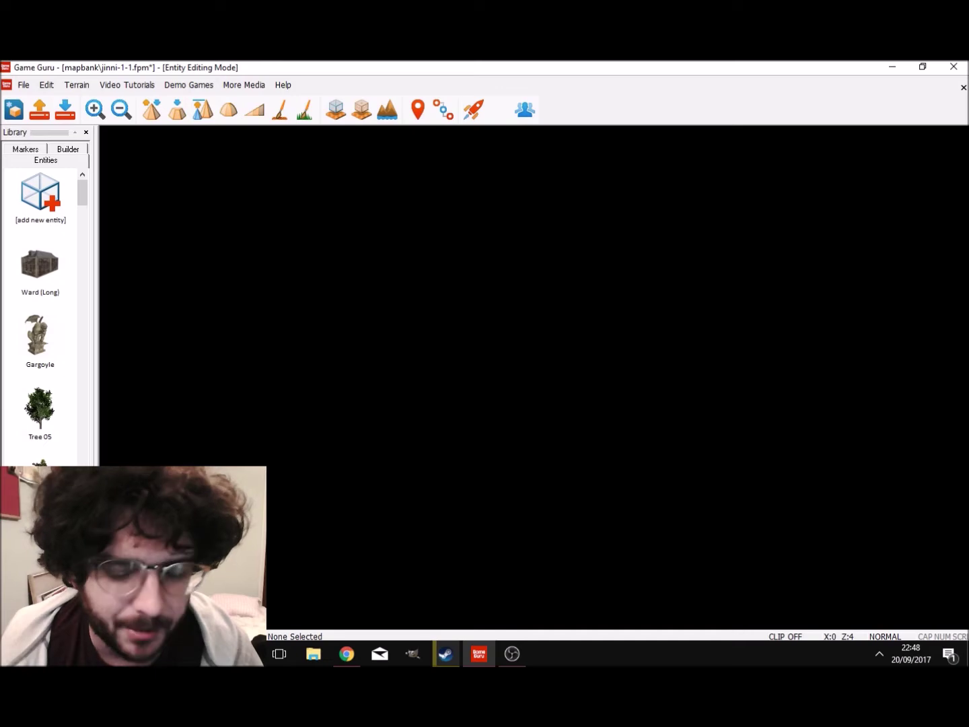
Step: Place Medieval Building 15 on the open flat ground just outside the rocky hills that enclose the tents
key(w)
key(w)
right_drag(511, 458, 391, 464)
key(w)
right_drag(471, 471, 573, 430)
key(s)
key(s)
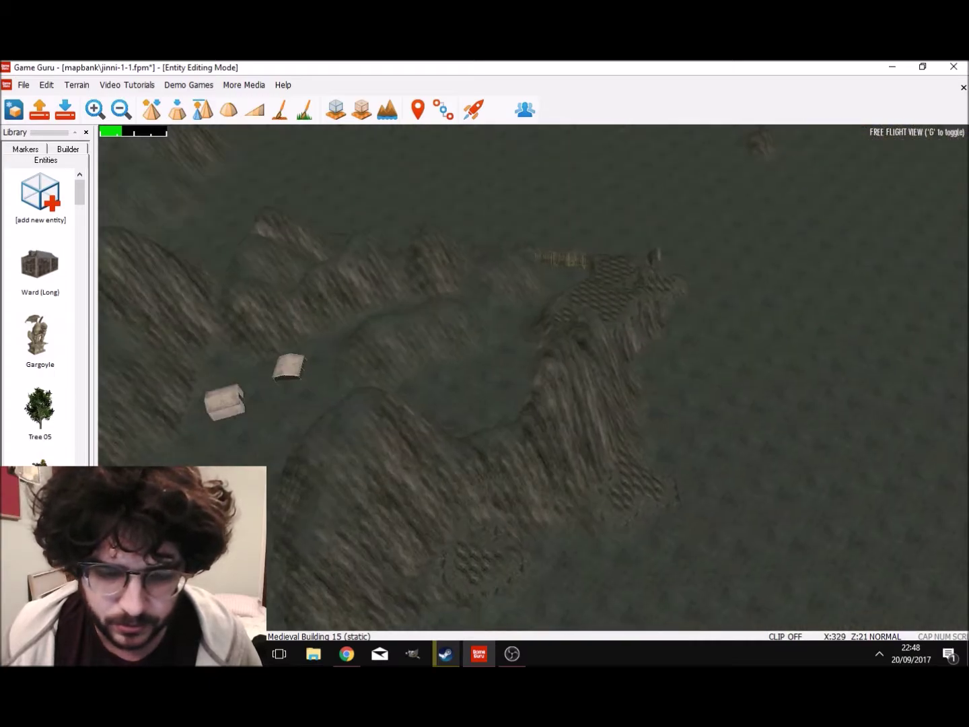
key(w)
key(w)
right_drag(438, 465, 522, 471)
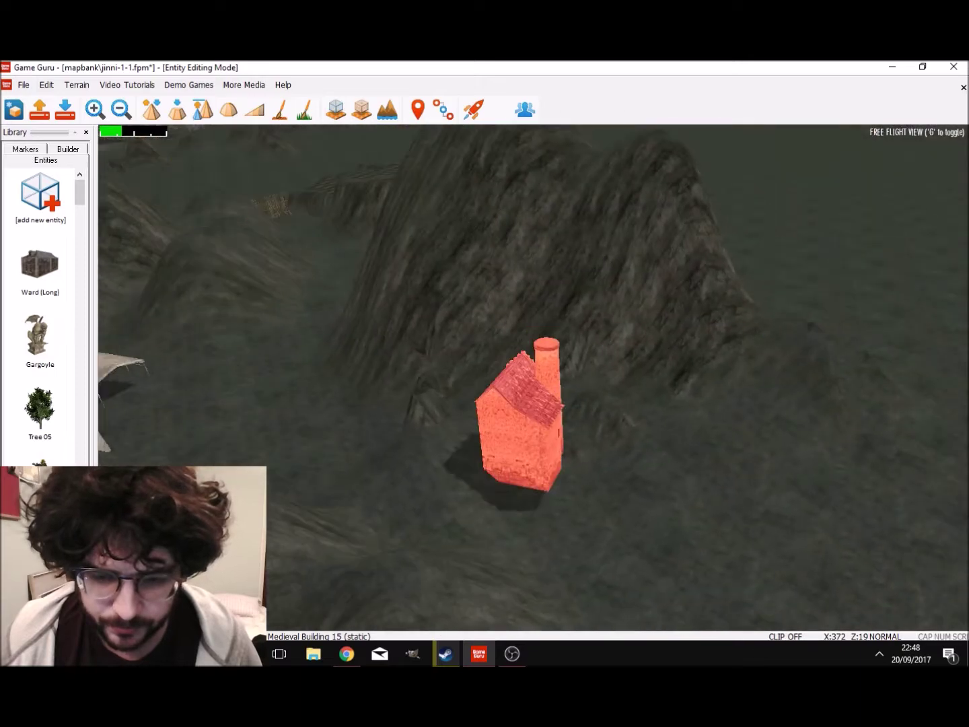
key(s)
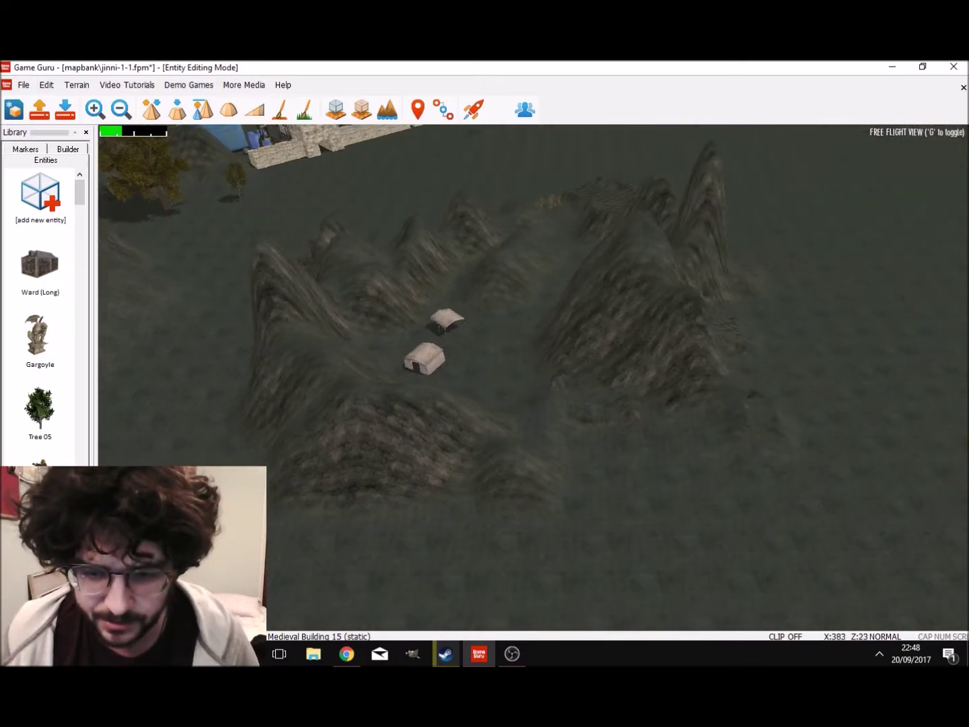
right_drag(651, 453, 686, 493)
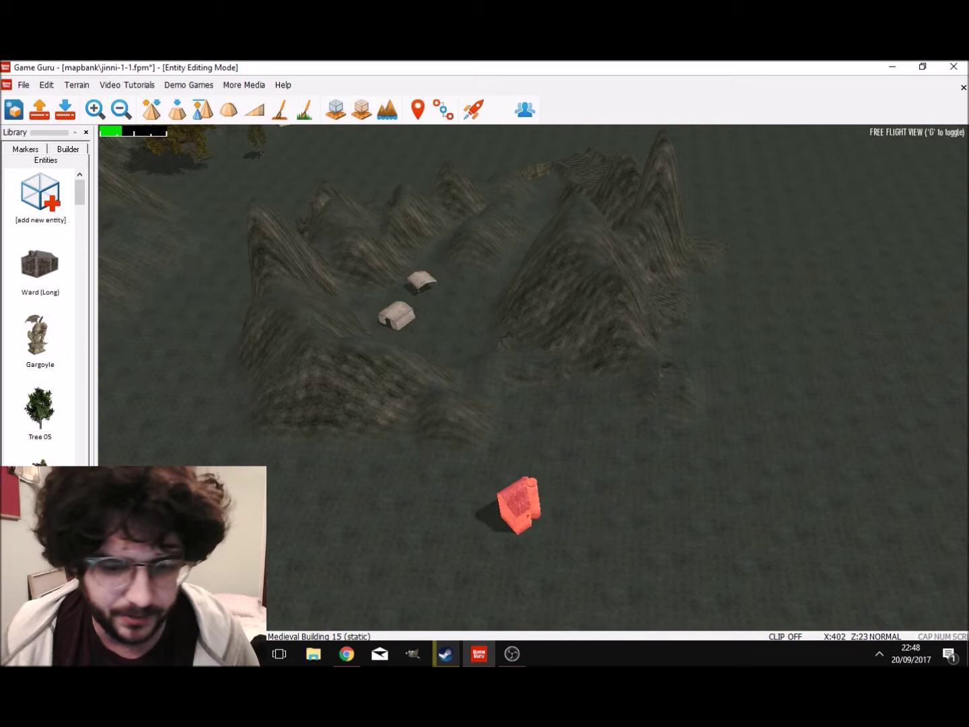
click(529, 506)
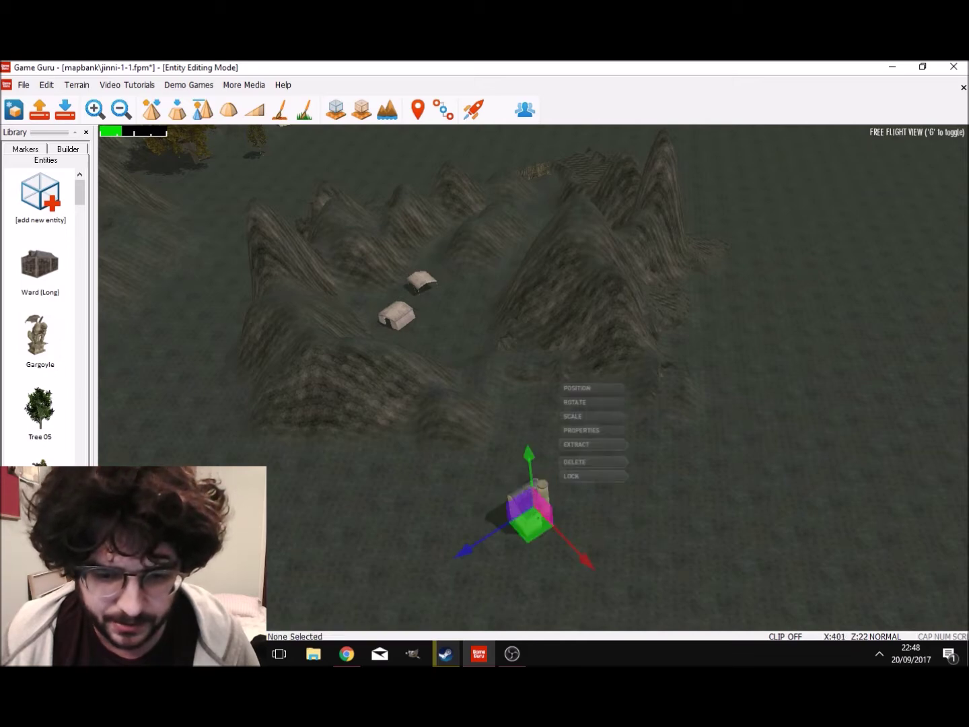
Step: Move the placed medieval building along its horizontal axes, farther out across the flat ground from the rocky hills
drag(584, 561, 571, 547)
drag(431, 517, 209, 629)
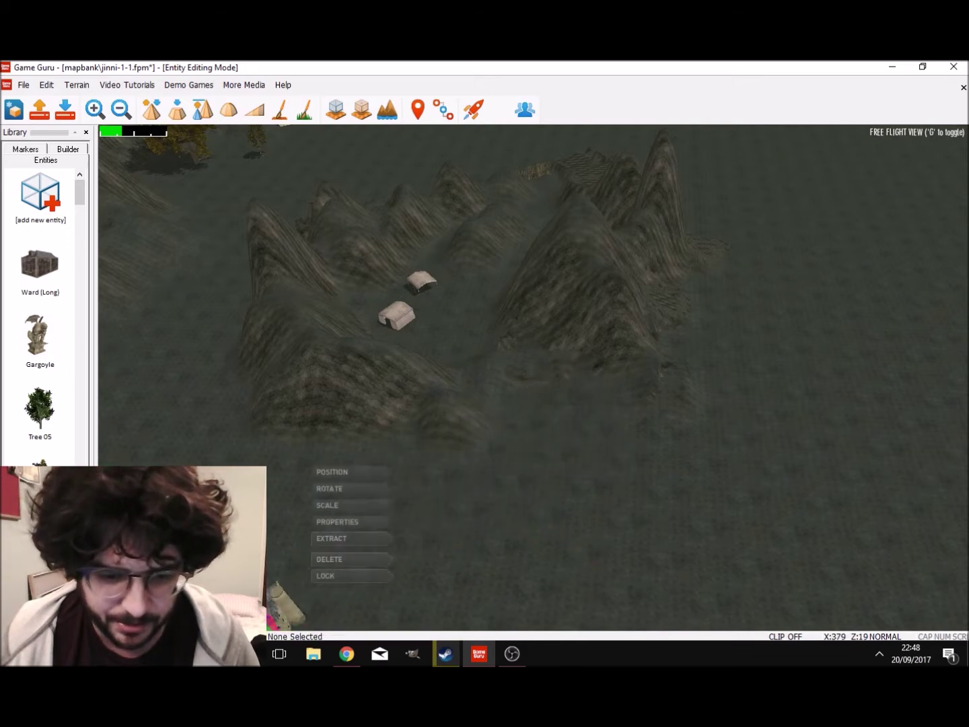
Step: Raise a new hill with the terrain shaping brush at the outer end of the ridge beside the two tents
right_drag(210, 630, 142, 592)
key(d)
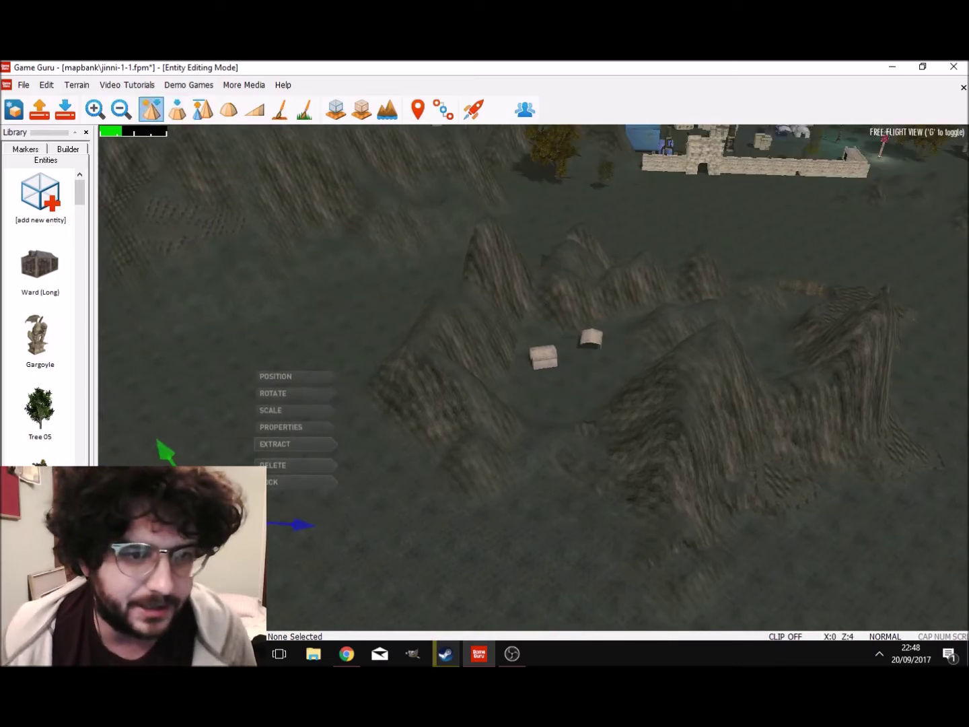
click(151, 109)
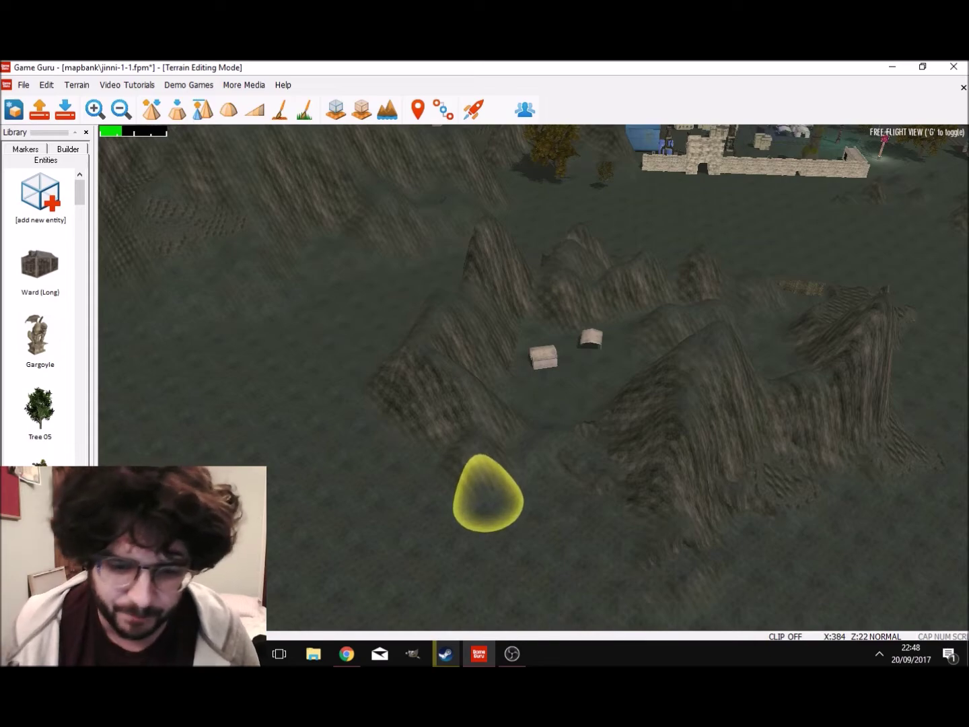
drag(465, 452, 487, 505)
mouse_move(486, 505)
right_down()
mouse_move(506, 522)
mouse_move(377, 505)
right_up()
key(w)
right_drag(700, 515, 660, 515)
key(d)
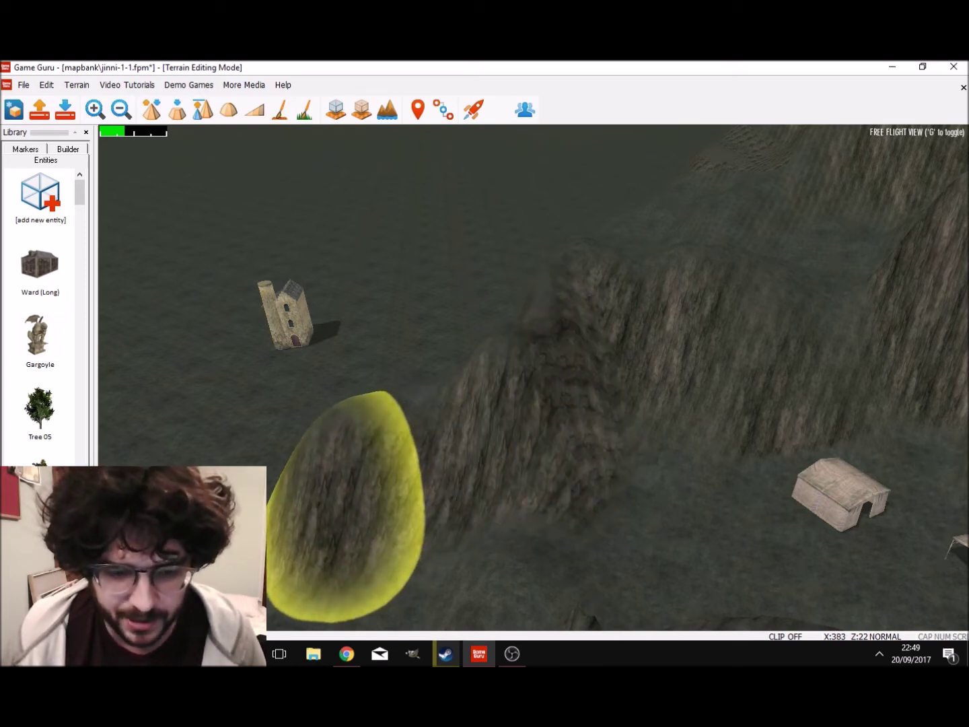
Step: Extend the new hill away from the ridge, alongside the opening in the mountain ring
drag(450, 448, 461, 445)
key(a)
right_drag(461, 444, 627, 412)
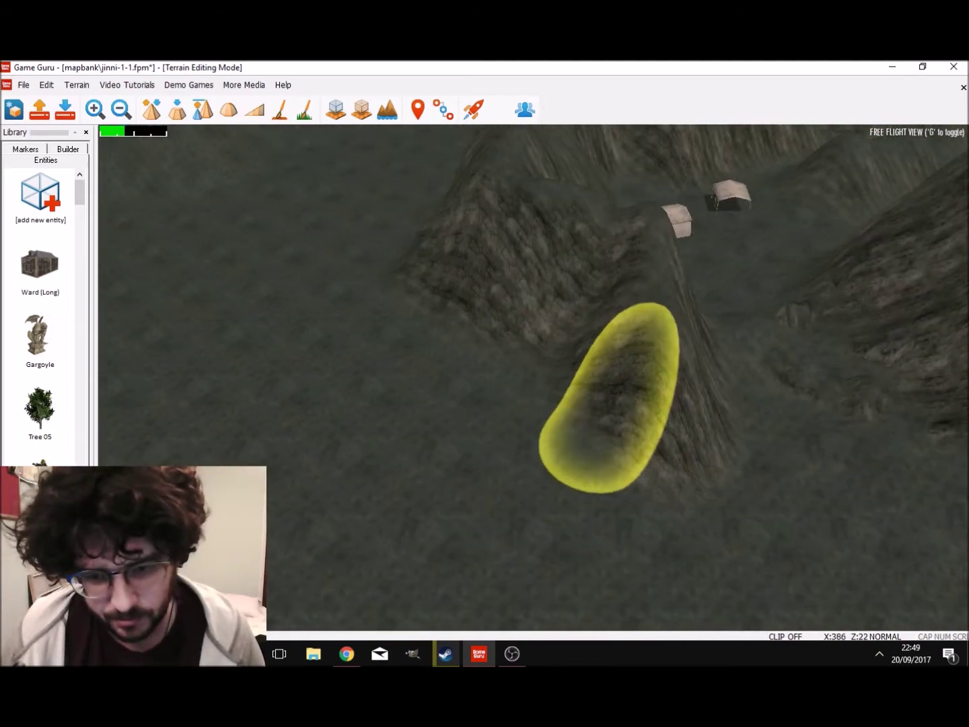
mouse_move(584, 412)
mouse_down()
mouse_move(589, 340)
mouse_move(566, 329)
mouse_move(583, 415)
mouse_move(611, 433)
mouse_move(502, 329)
mouse_move(556, 397)
mouse_move(558, 353)
mouse_move(597, 303)
mouse_move(624, 345)
mouse_move(606, 345)
mouse_move(633, 378)
mouse_up()
key(s)
mouse_move(633, 377)
right_down()
mouse_move(649, 361)
mouse_move(622, 353)
mouse_move(559, 366)
mouse_move(504, 357)
right_up()
key(w)
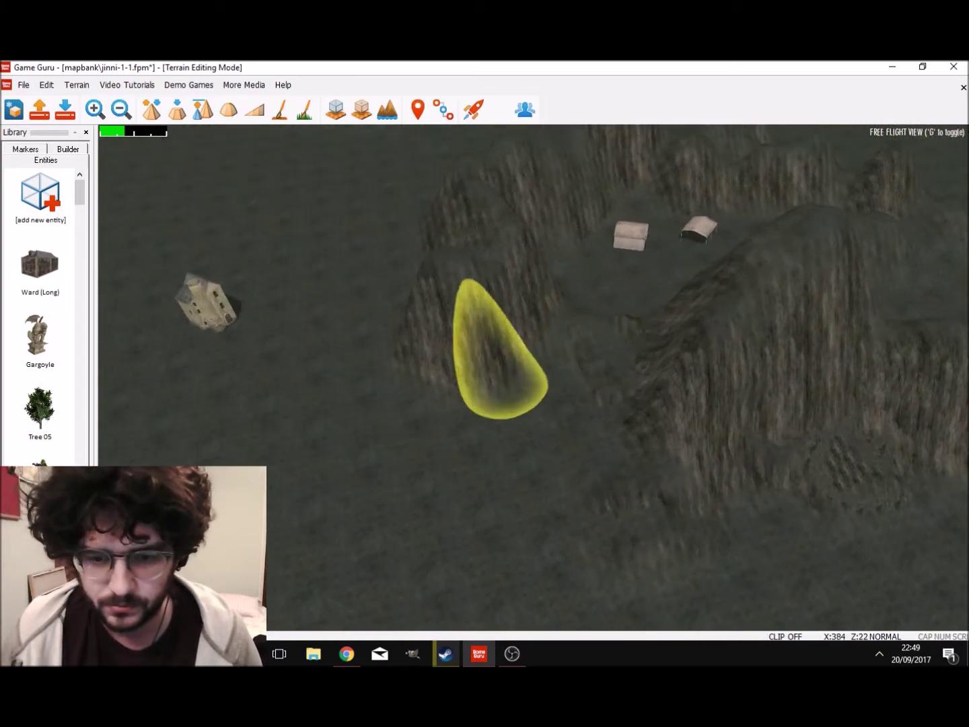
Step: Widen the hill and build up its outer slope with further terrain-raising strokes
mouse_move(486, 427)
mouse_down()
mouse_move(465, 346)
mouse_move(439, 335)
mouse_move(407, 356)
mouse_move(417, 396)
mouse_move(457, 401)
mouse_move(426, 347)
mouse_move(444, 356)
mouse_up()
key(w)
mouse_move(445, 355)
right_down()
mouse_move(455, 323)
mouse_move(482, 320)
right_up()
mouse_move(531, 434)
mouse_down()
mouse_move(584, 497)
mouse_move(536, 433)
mouse_move(571, 490)
mouse_move(562, 438)
mouse_up()
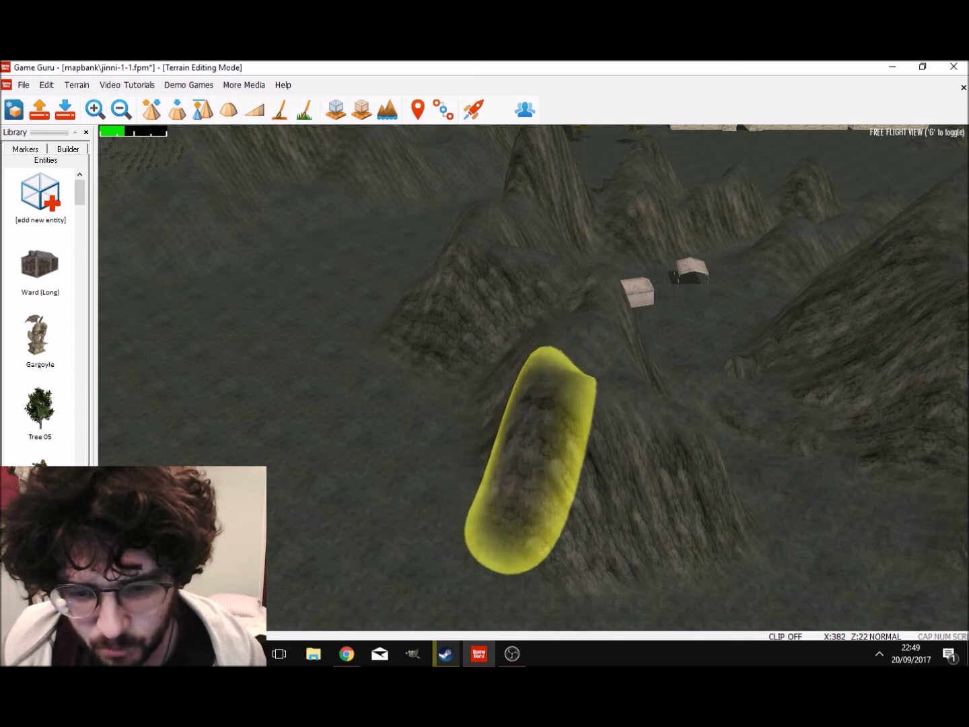
mouse_move(475, 492)
mouse_down()
mouse_move(674, 505)
mouse_move(554, 494)
mouse_move(485, 463)
mouse_up()
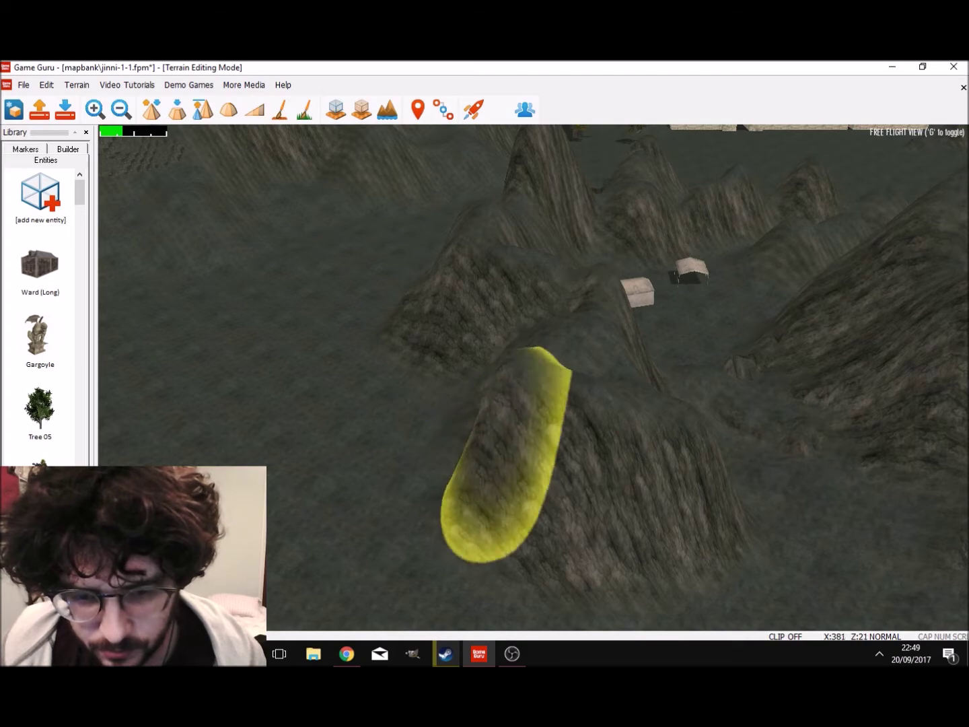
Step: Fill out the hill's crest and flanks into one broad mound joined to the ridge
key(a)
right_drag(491, 464, 532, 477)
mouse_move(504, 471)
mouse_down()
mouse_move(452, 448)
mouse_move(454, 466)
mouse_move(526, 494)
mouse_move(670, 465)
mouse_move(536, 492)
mouse_move(403, 462)
mouse_move(476, 478)
mouse_up()
mouse_move(475, 478)
right_down()
mouse_move(479, 501)
mouse_move(606, 501)
right_up()
key(w)
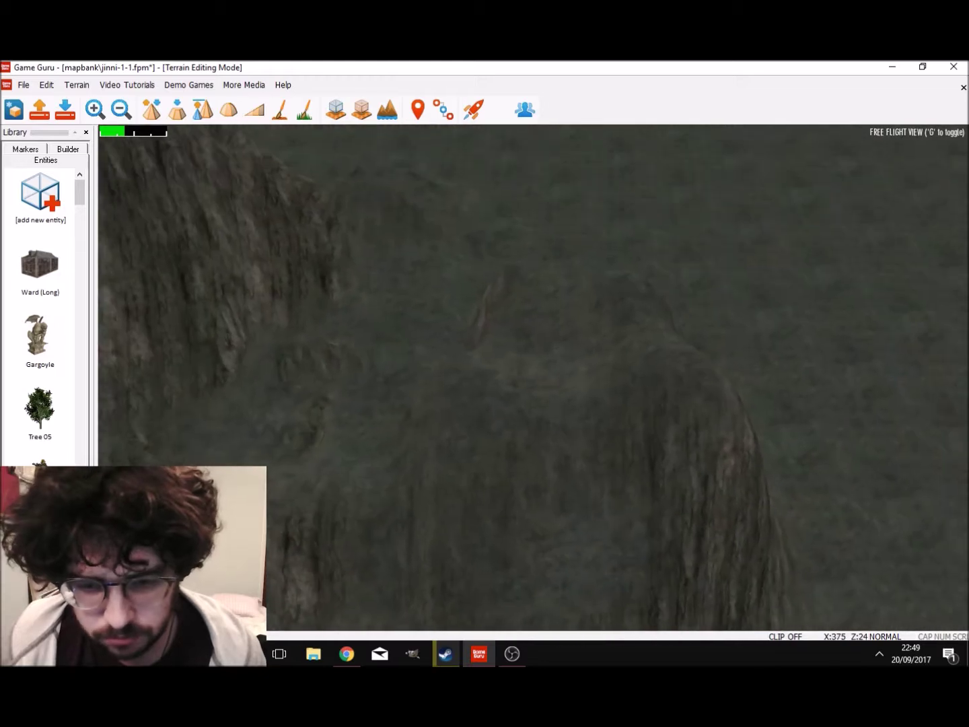
key(s)
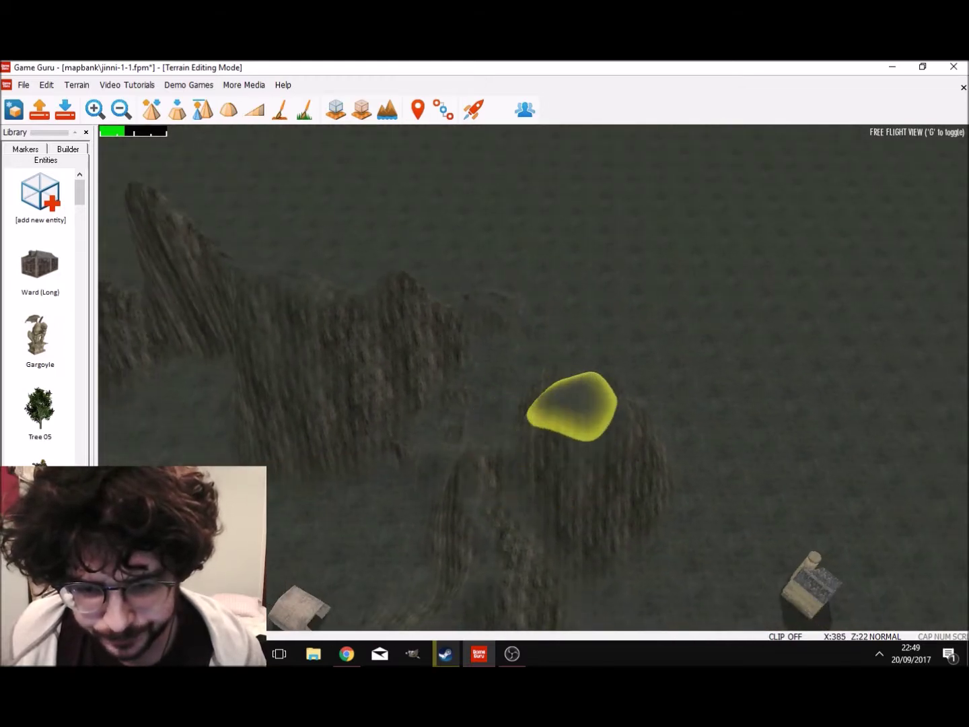
mouse_move(581, 441)
right_down()
mouse_move(569, 420)
mouse_move(539, 464)
right_up()
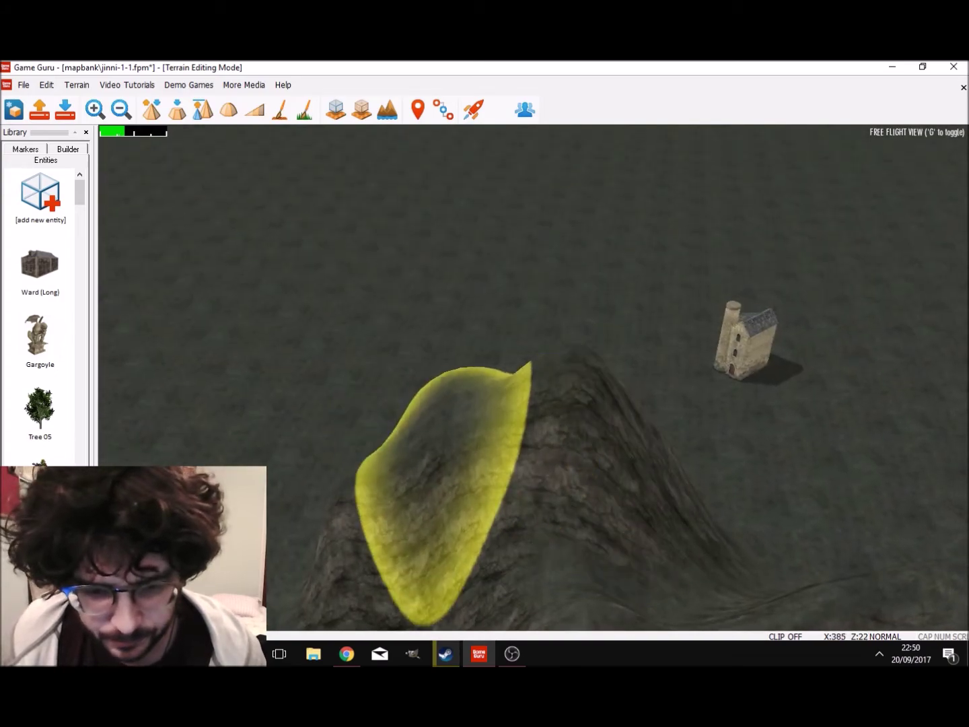
mouse_move(391, 498)
right_down()
mouse_move(404, 485)
mouse_move(381, 492)
right_up()
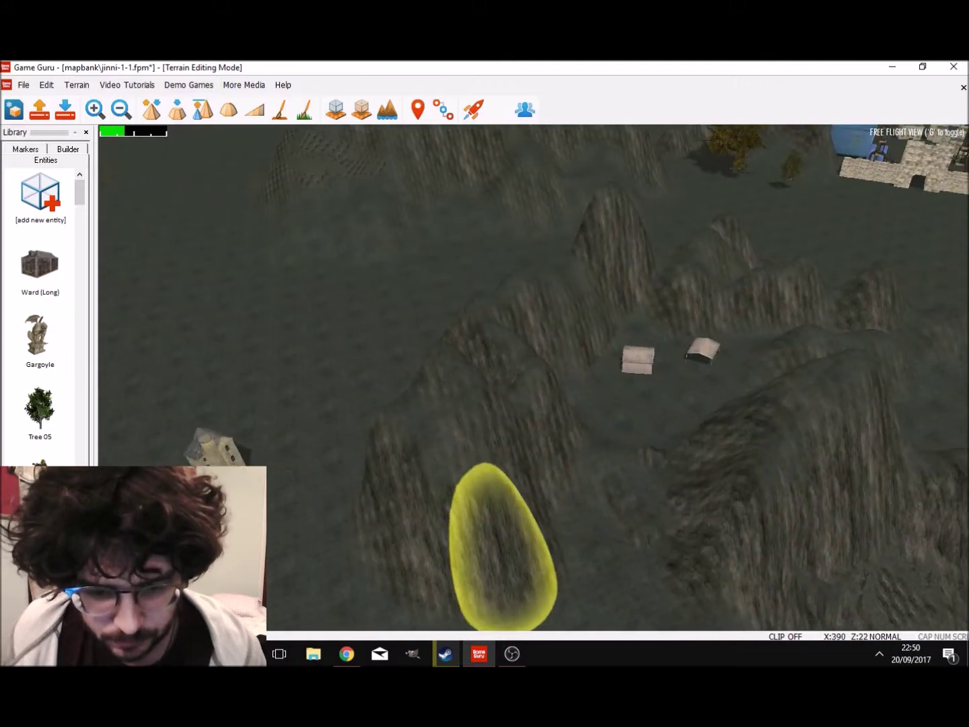
right_drag(471, 431, 539, 435)
right_drag(414, 402, 438, 410)
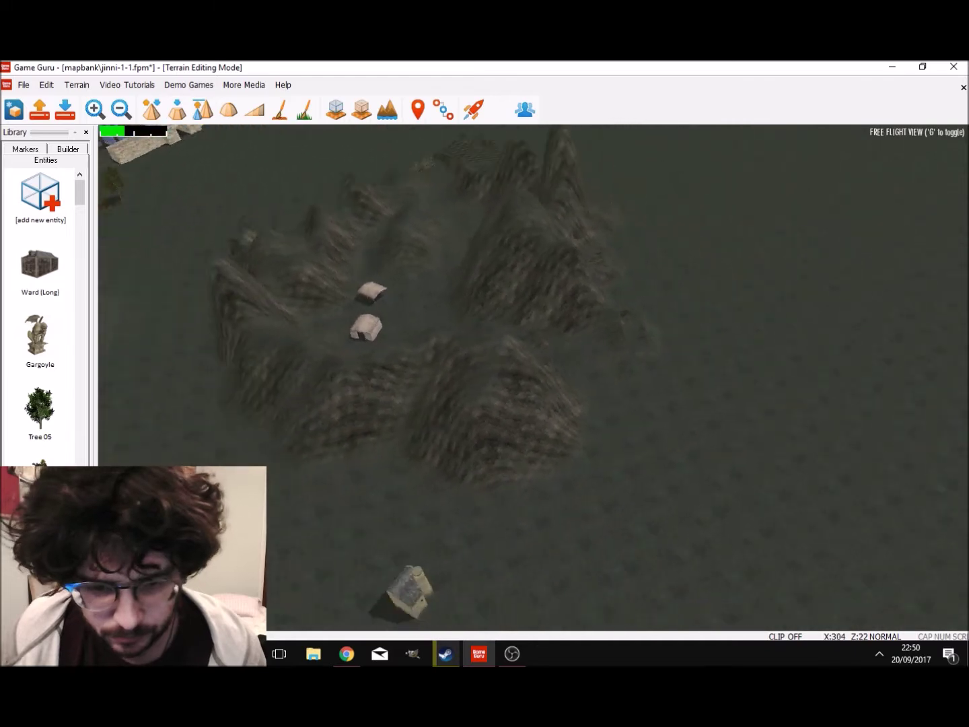
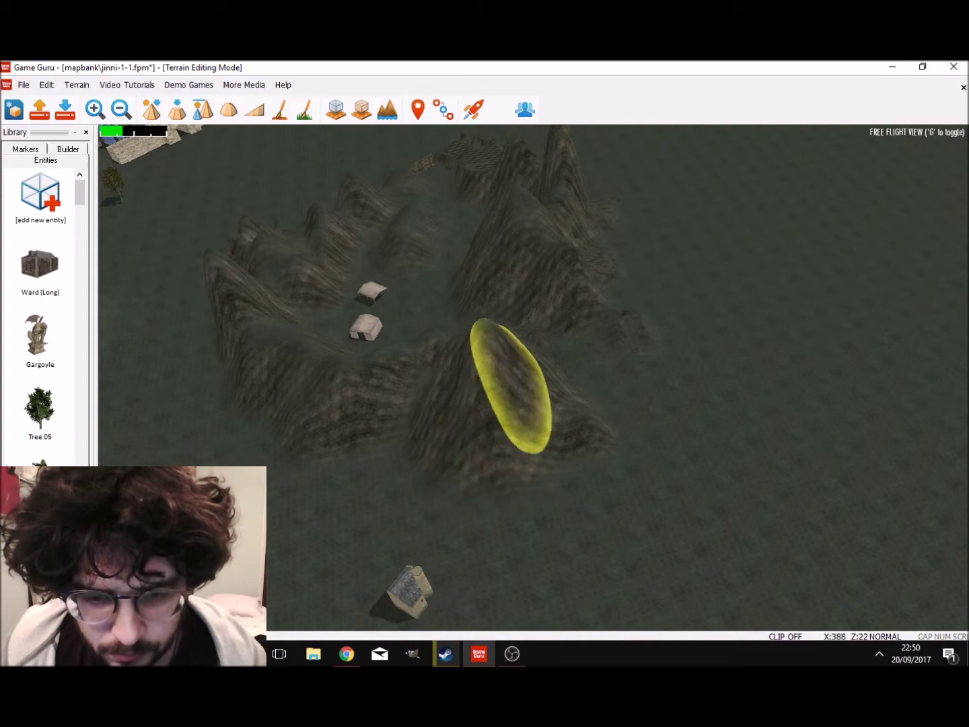
Step: Build the mound up into a steep peak, raising its summit and both side slopes
mouse_move(555, 384)
right_down()
mouse_move(569, 380)
mouse_move(538, 387)
right_up()
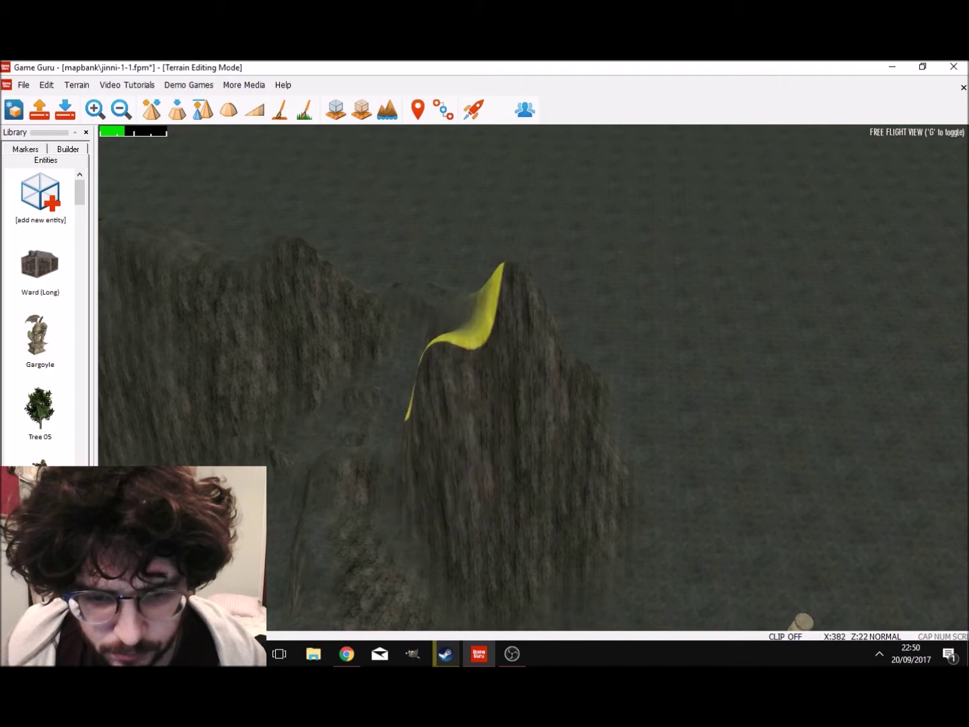
key(a)
right_drag(518, 404, 534, 431)
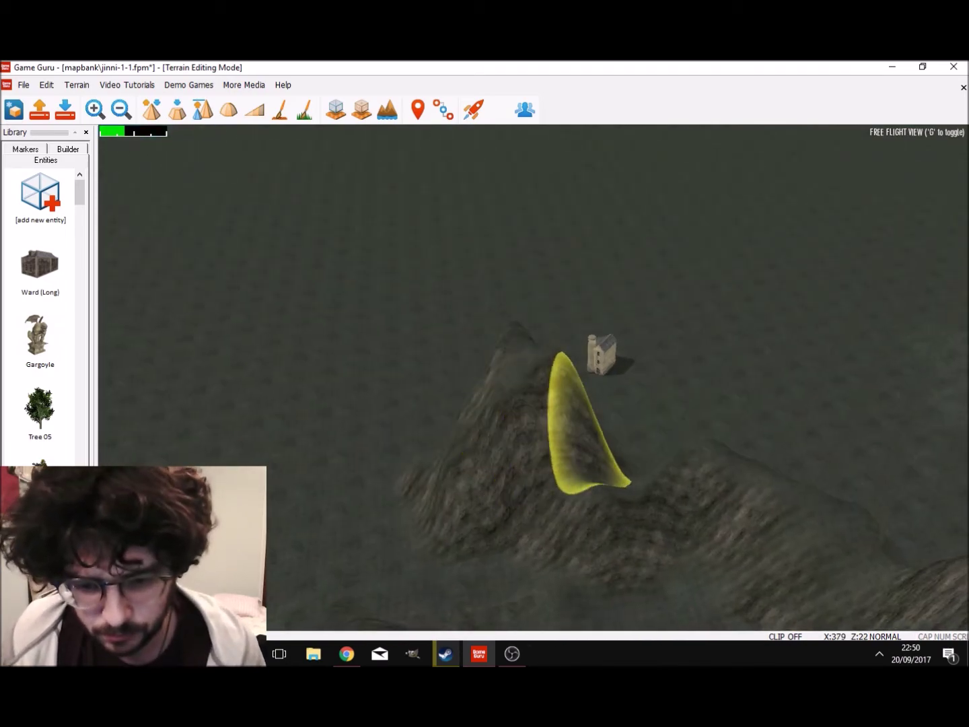
mouse_move(580, 492)
mouse_down()
mouse_move(519, 434)
mouse_move(430, 458)
mouse_up()
key(w)
right_drag(431, 458, 532, 468)
key(s)
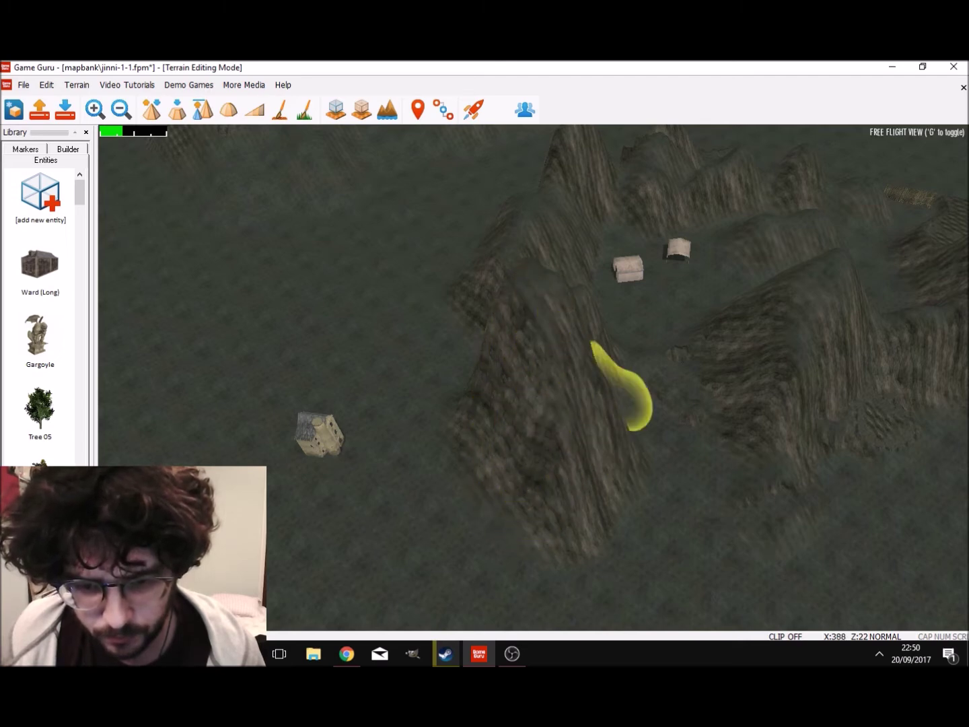
mouse_move(596, 438)
right_down()
mouse_move(601, 421)
mouse_move(621, 465)
right_up()
key(s)
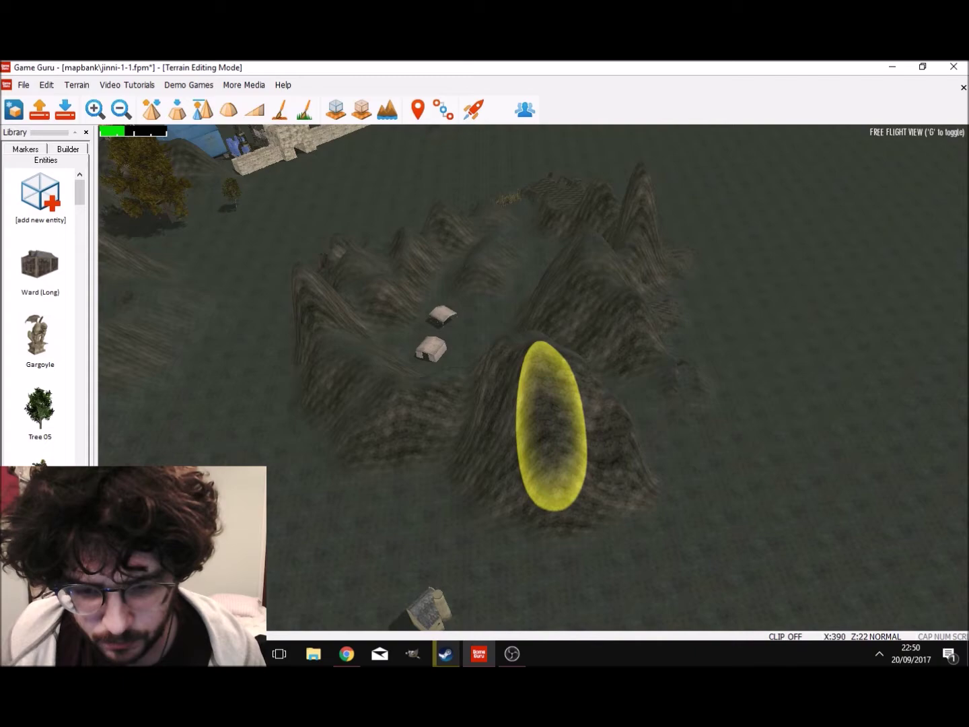
Step: Thicken the peak's flanks and raise the side facing the gap in the mountain ring
key(w)
right_drag(548, 448, 587, 431)
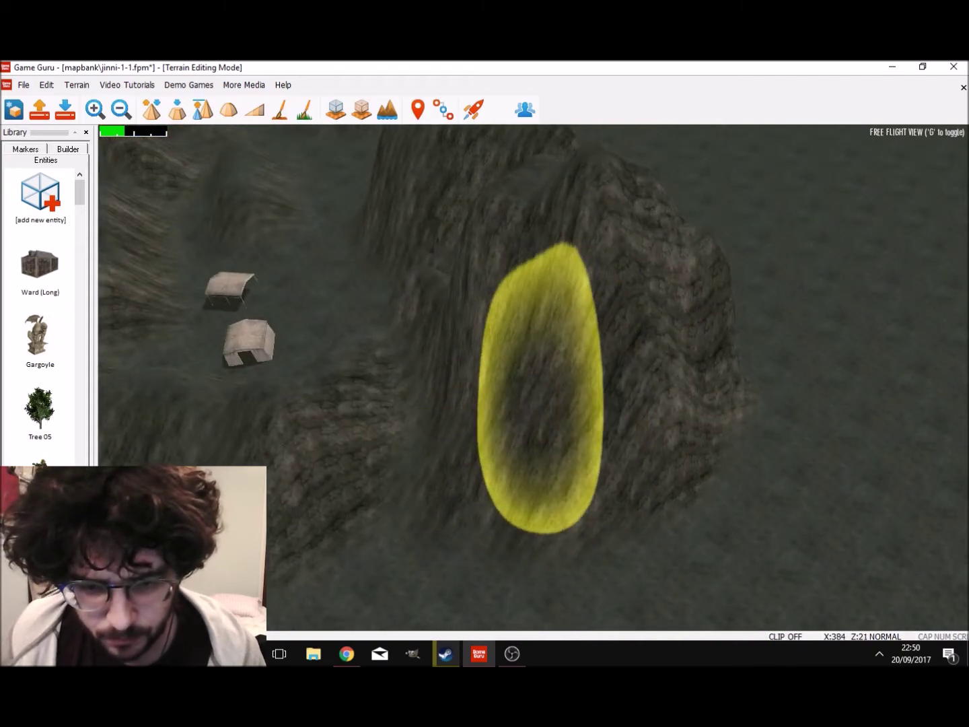
key(s)
right_drag(542, 374, 567, 385)
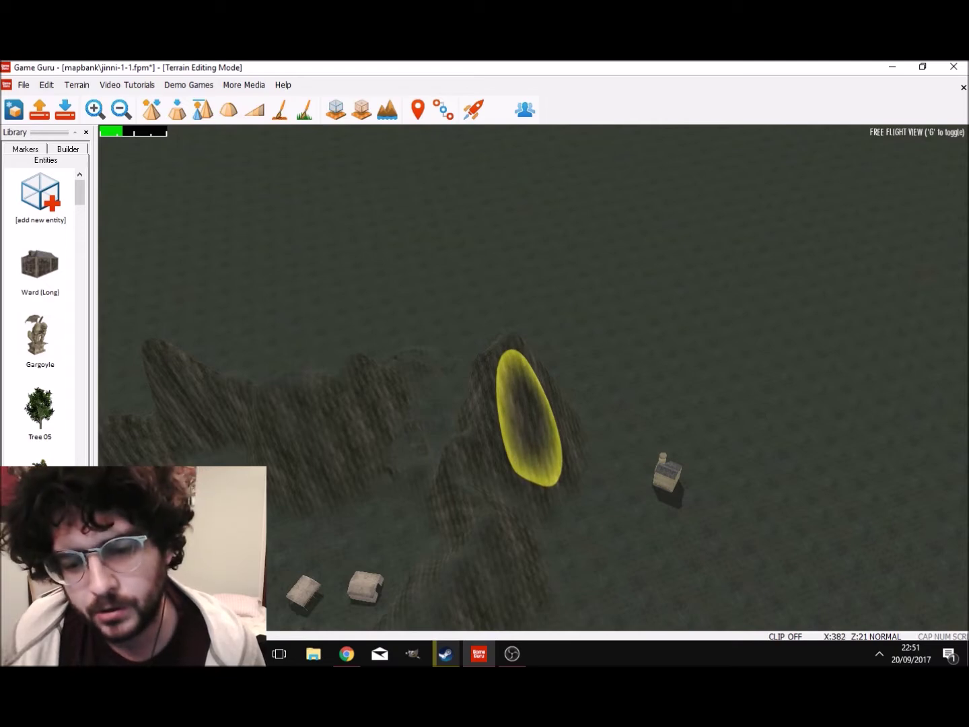
key(w)
mouse_move(515, 406)
right_down()
mouse_move(509, 387)
mouse_move(530, 367)
right_up()
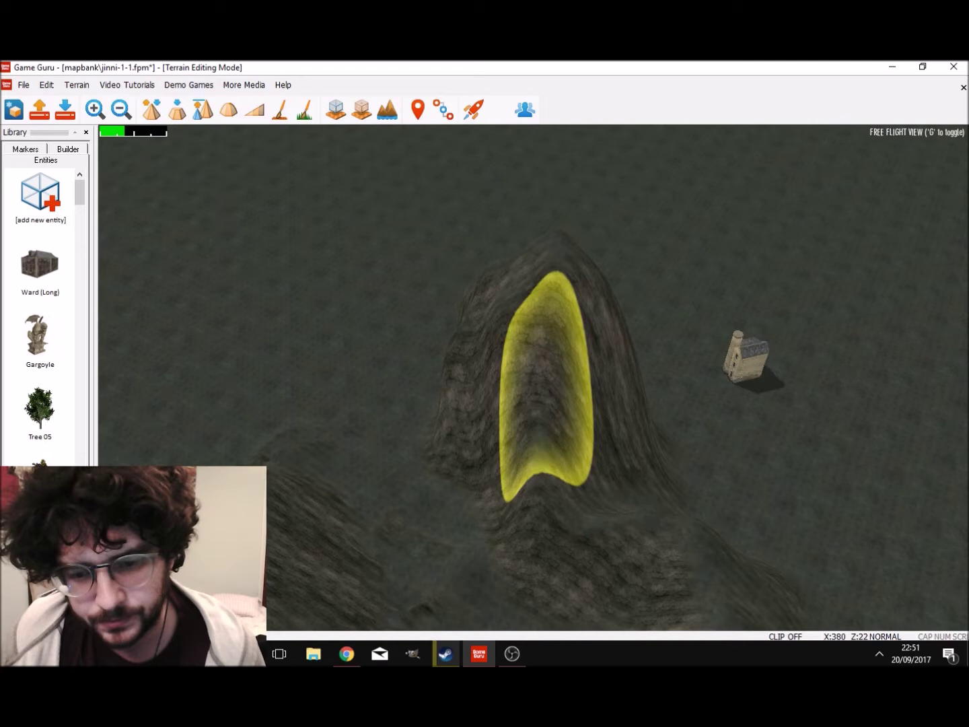
mouse_move(545, 382)
mouse_down()
mouse_move(544, 296)
mouse_move(534, 312)
mouse_move(480, 313)
mouse_up()
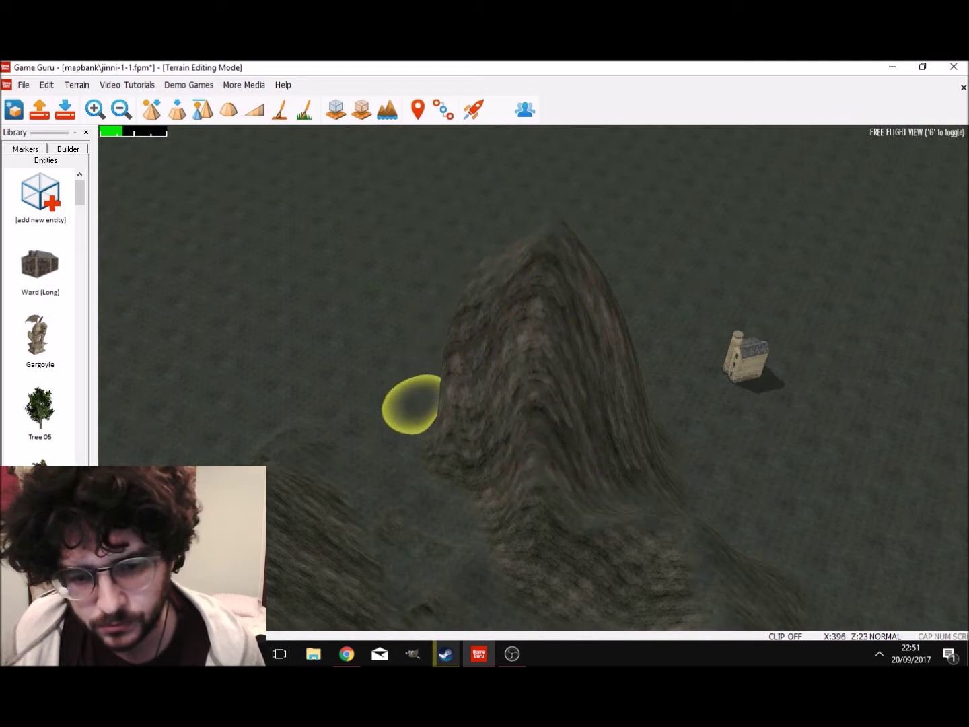
mouse_move(422, 421)
mouse_down()
mouse_move(445, 377)
mouse_move(522, 404)
mouse_move(558, 471)
mouse_up()
Step: Bulk out the mountain from several sides, raising its slopes facing the tower building and the open ground
mouse_move(559, 472)
right_down()
mouse_move(492, 471)
mouse_move(598, 539)
right_up()
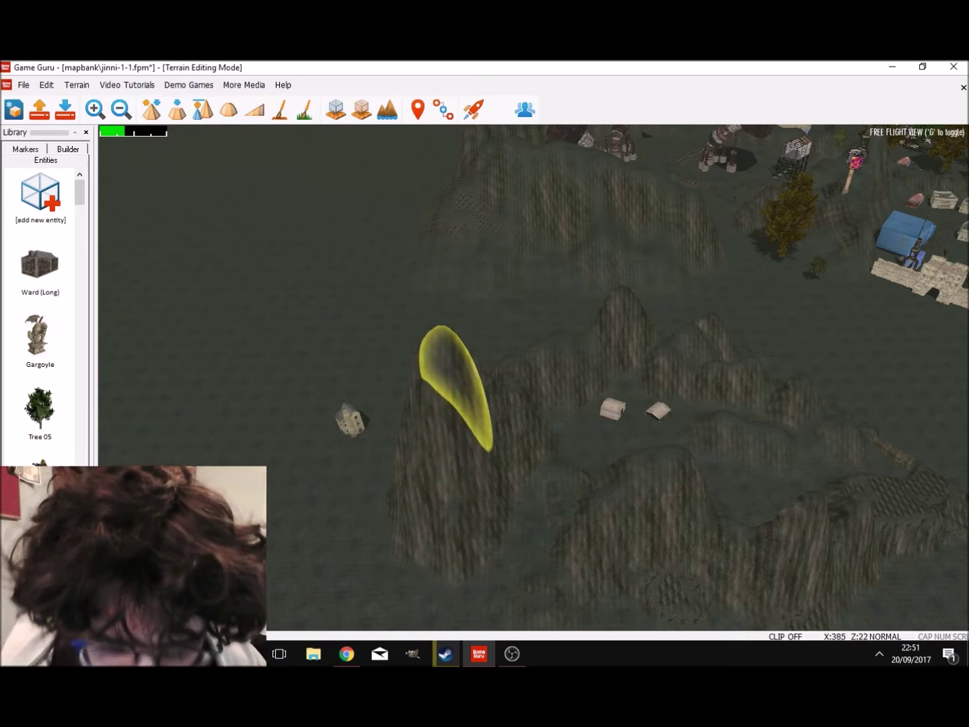
key(a)
right_drag(463, 424, 448, 495)
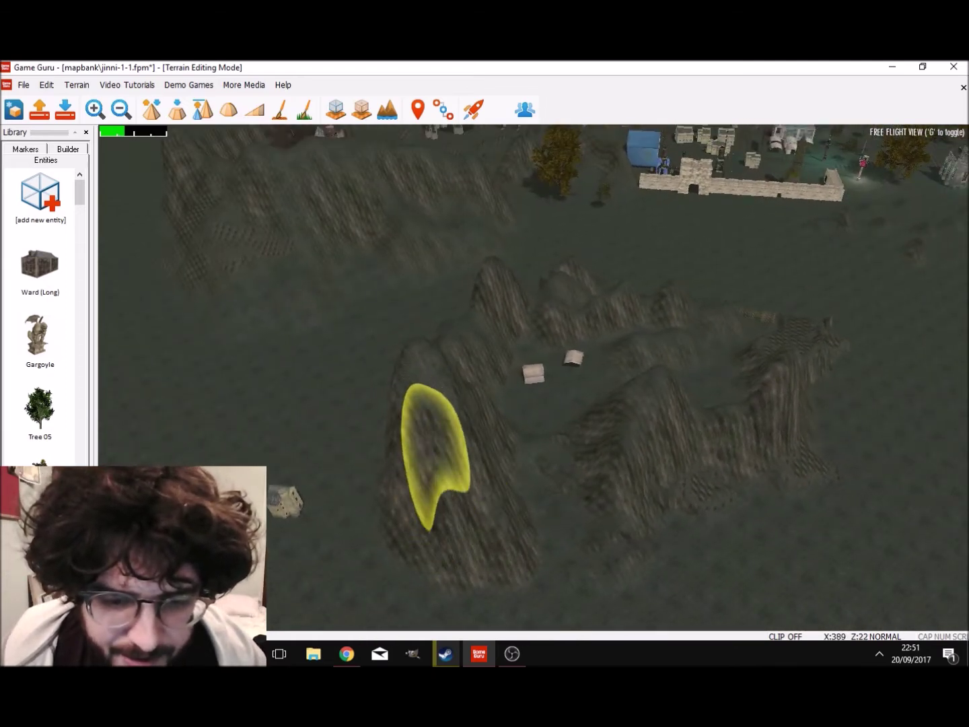
key(w)
key(a)
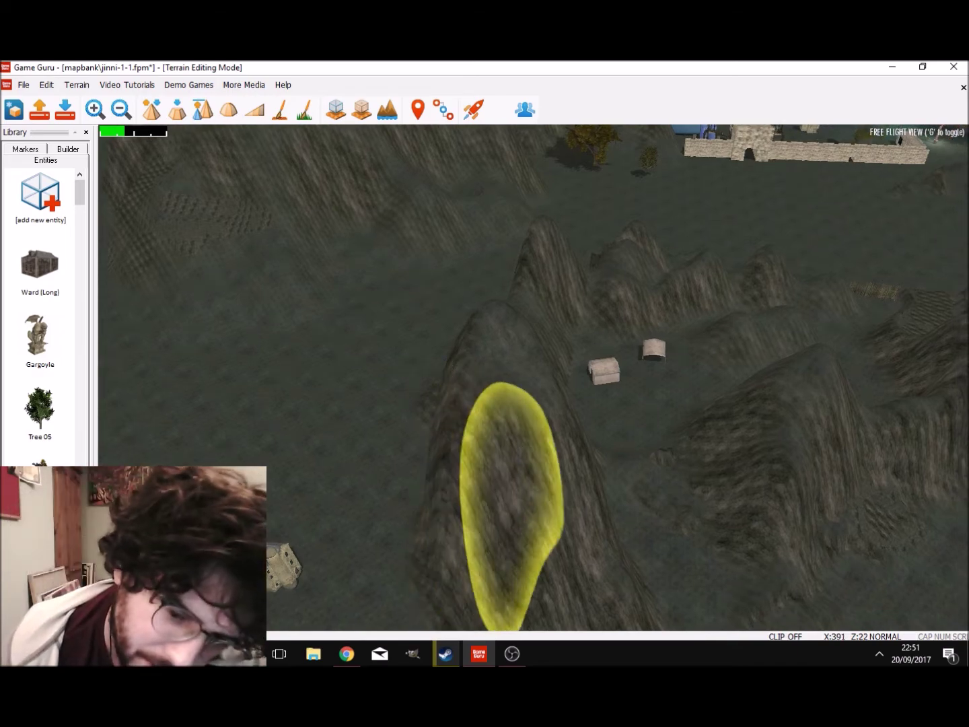
key(a)
right_drag(510, 431, 626, 431)
key(s)
right_drag(501, 445, 518, 352)
key(w)
mouse_move(490, 450)
right_down()
mouse_move(501, 404)
mouse_move(573, 471)
mouse_move(606, 464)
right_up()
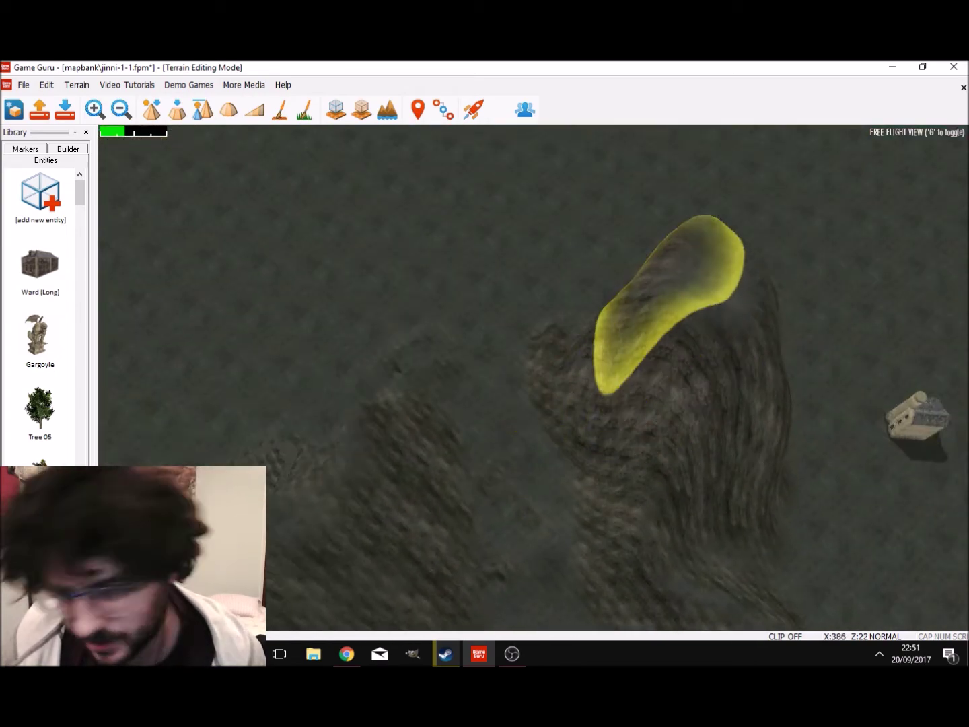
Step: Raise the mountain high above the surrounding ridges and extend its base out onto the open ground
mouse_move(717, 316)
right_down()
mouse_move(755, 282)
mouse_move(795, 337)
mouse_move(801, 296)
mouse_move(835, 323)
mouse_move(846, 237)
right_up()
key(w)
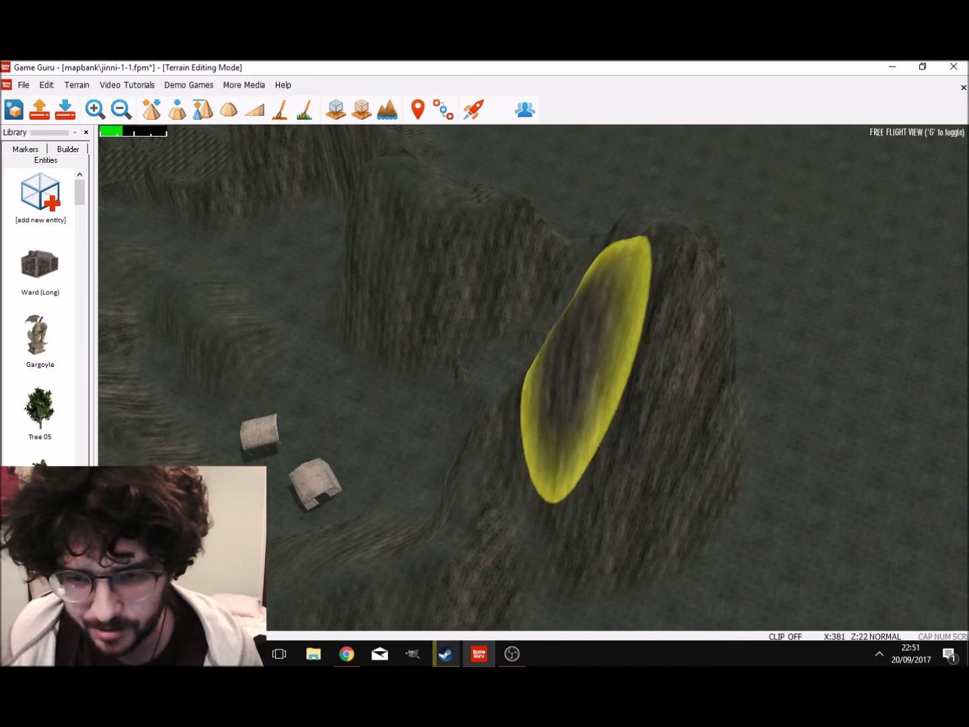
mouse_move(645, 303)
right_down()
mouse_move(713, 269)
mouse_move(730, 236)
mouse_move(716, 217)
mouse_move(673, 256)
mouse_move(659, 202)
mouse_move(692, 270)
right_up()
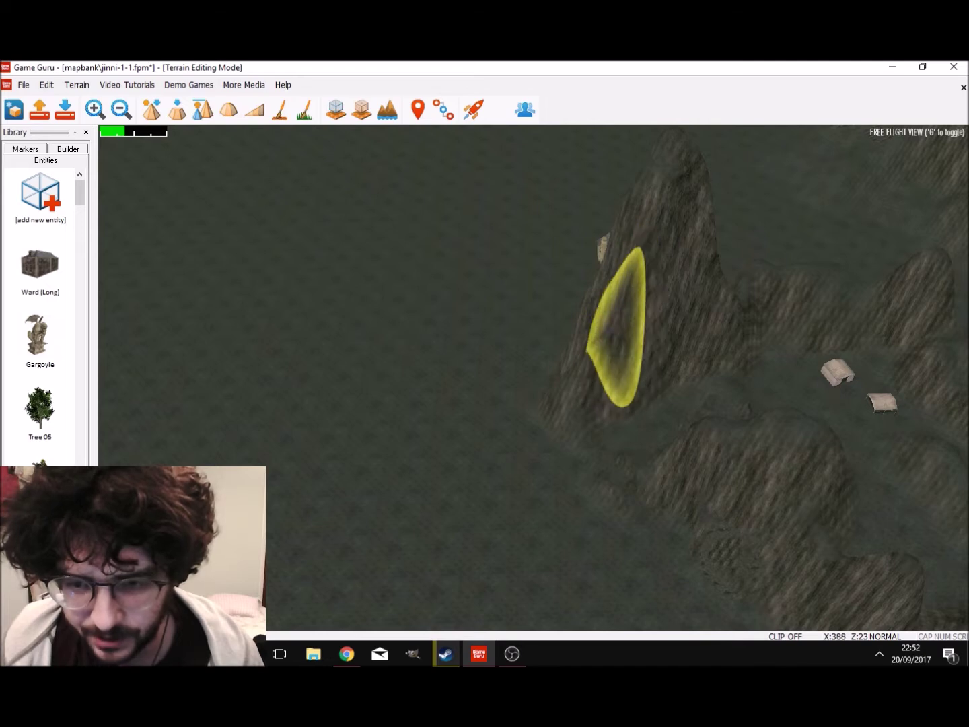
key(a)
right_drag(613, 331, 631, 397)
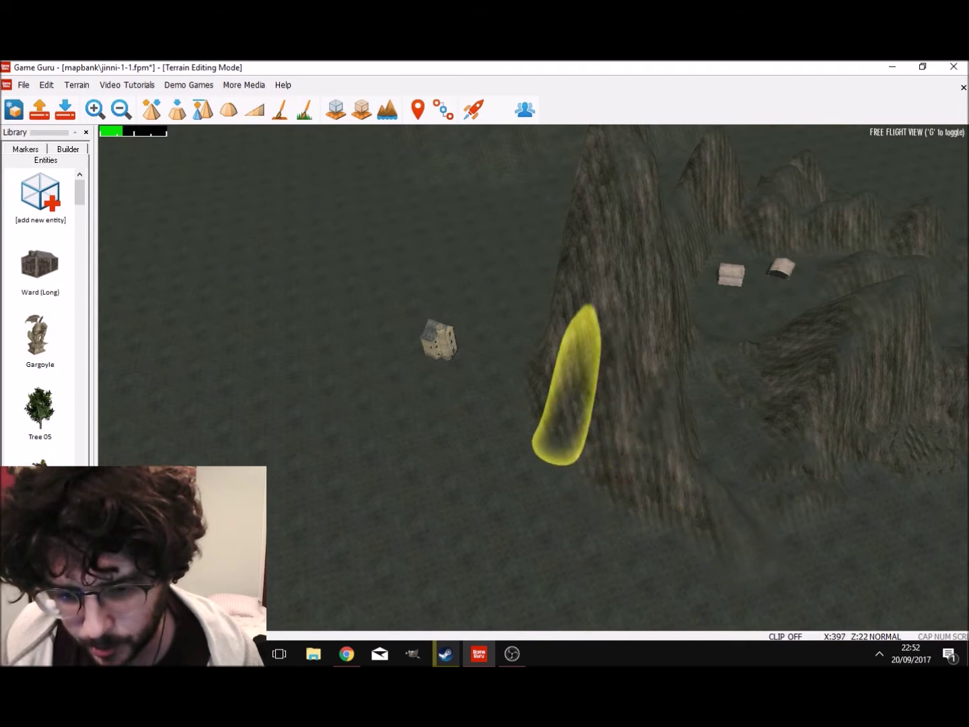
mouse_move(669, 495)
right_down()
mouse_move(606, 482)
mouse_move(720, 467)
mouse_move(646, 480)
mouse_move(731, 475)
mouse_move(633, 461)
mouse_move(834, 530)
mouse_move(741, 471)
mouse_move(877, 563)
mouse_move(699, 501)
mouse_move(593, 573)
mouse_move(650, 567)
mouse_move(682, 531)
right_up()
key(w)
key(s)
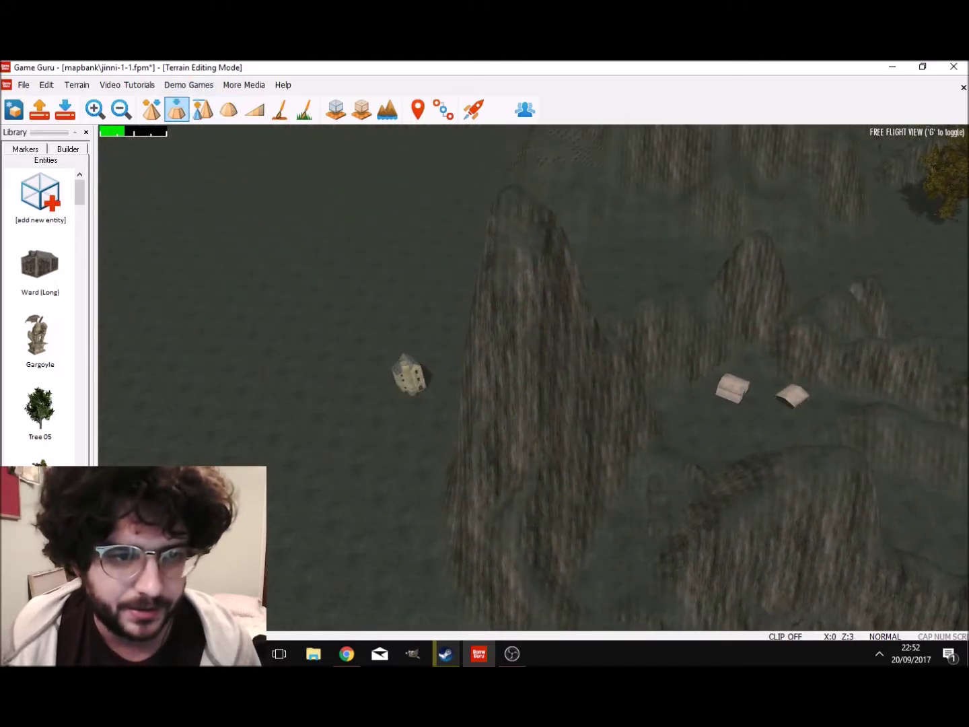
Step: Flatten the tall mountain's pointed summit with the level terrain brush
mouse_move(552, 240)
right_down()
mouse_move(552, 154)
mouse_move(551, 243)
right_up()
key(s)
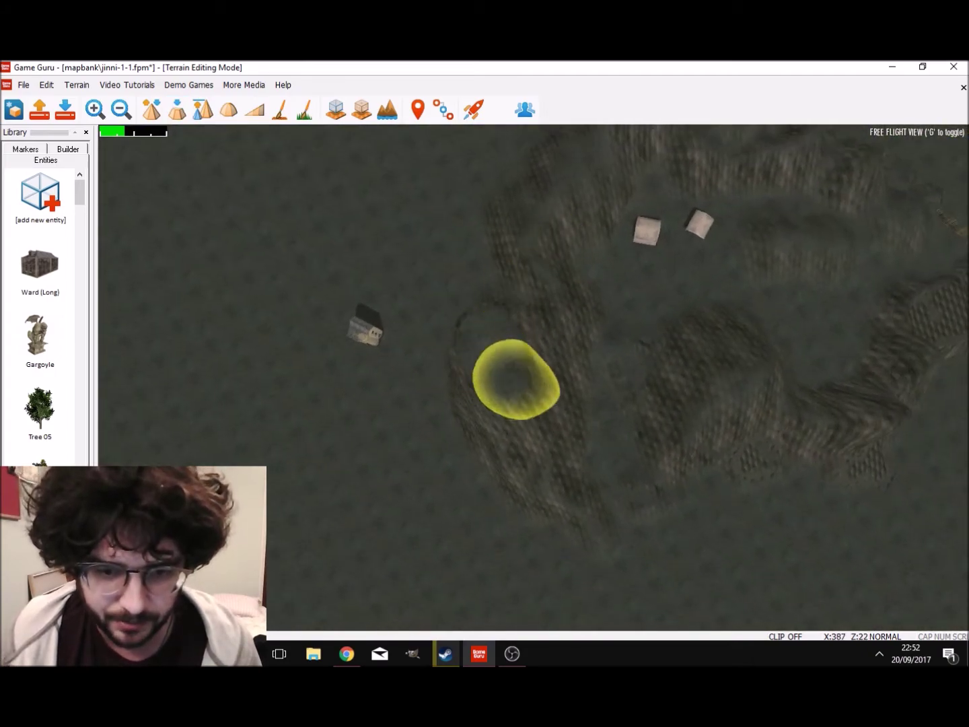
mouse_move(503, 354)
right_down()
mouse_move(503, 330)
mouse_move(454, 422)
right_up()
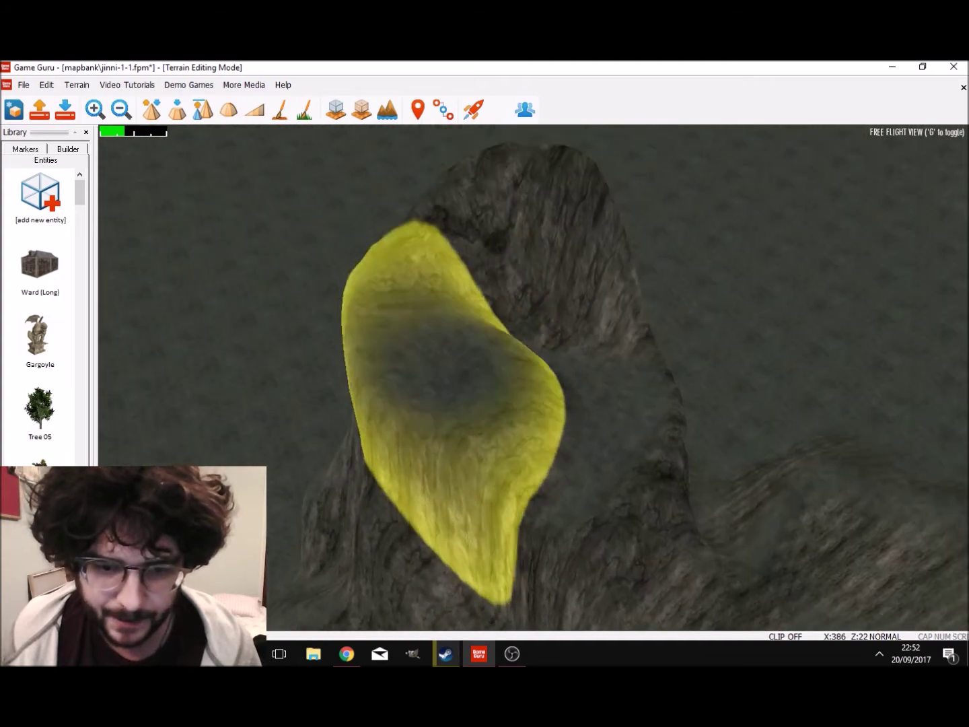
key(s)
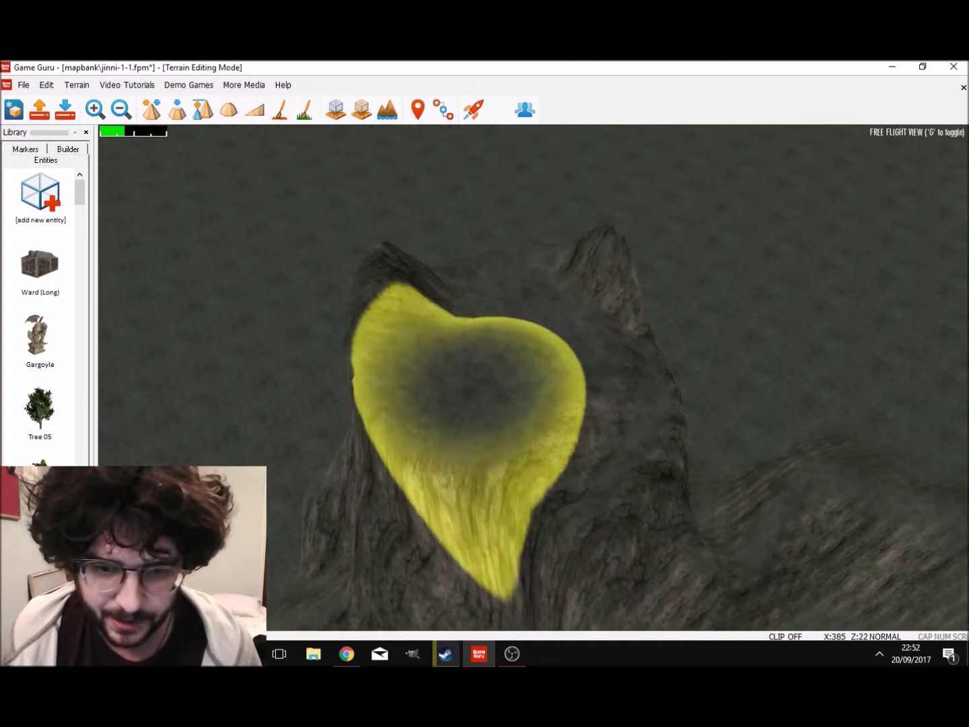
mouse_move(476, 336)
right_down()
mouse_move(476, 309)
mouse_move(578, 316)
right_up()
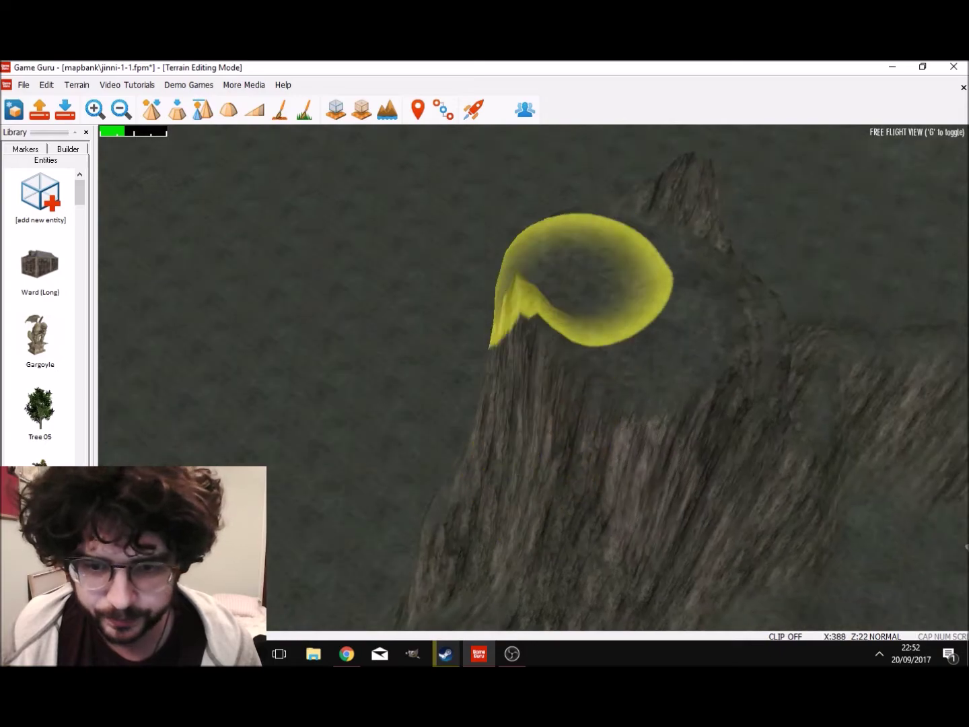
Step: Level the remaining spikes around the summit to form one wide, flat plateau
mouse_move(646, 281)
right_down()
mouse_move(606, 296)
mouse_move(592, 283)
mouse_move(639, 303)
mouse_move(680, 304)
mouse_move(707, 269)
right_up()
key(s)
key(w)
right_drag(585, 255, 585, 300)
key(s)
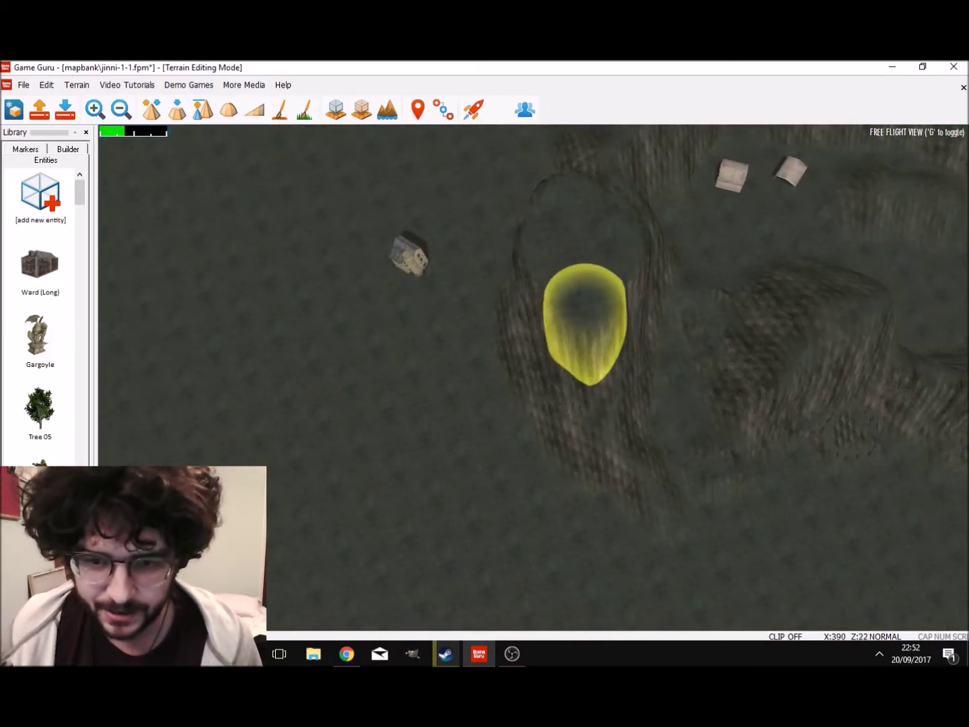
key(w)
right_drag(584, 285, 595, 247)
key(s)
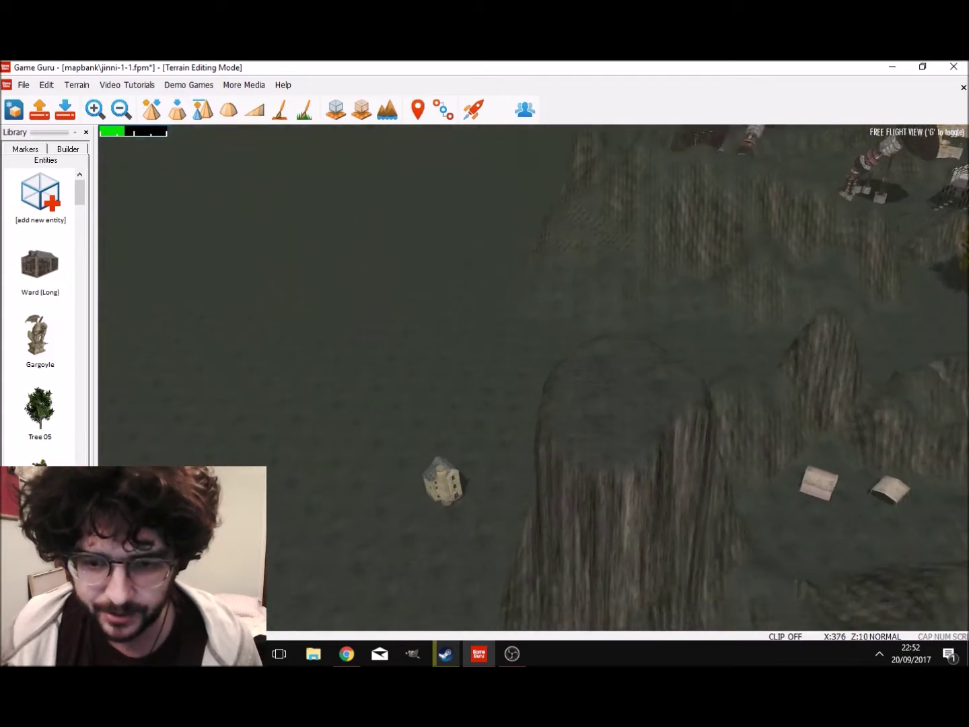
Step: Select the tower building on the open ground and raise it off the ground beside the tall mountain
mouse_move(531, 194)
mouse_down()
mouse_move(433, 199)
mouse_move(394, 184)
mouse_move(395, 199)
mouse_up()
key(w)
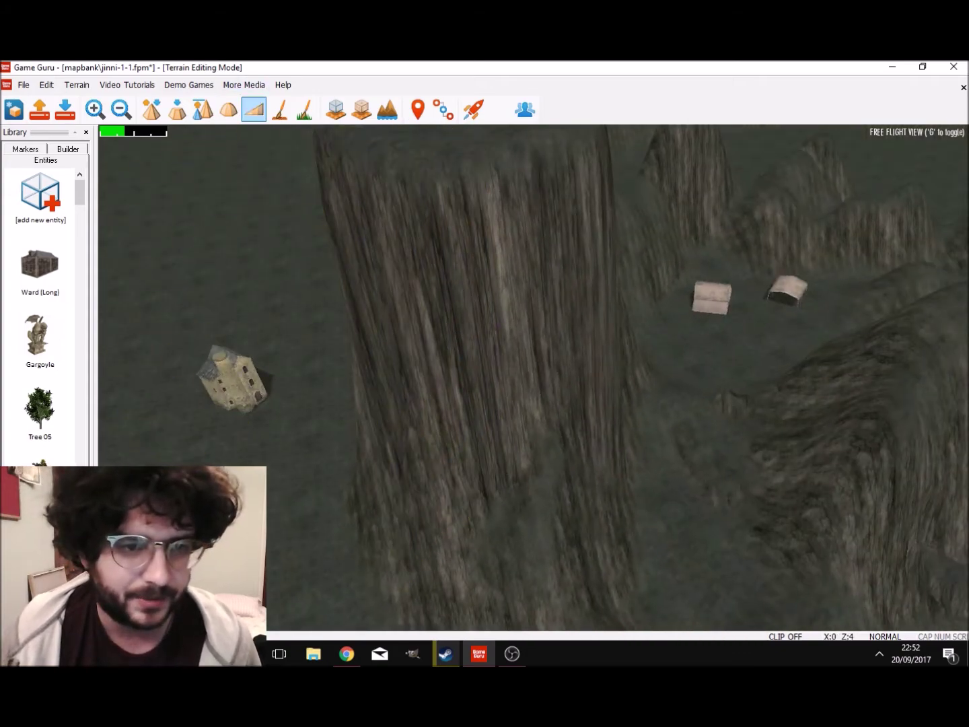
click(335, 109)
click(232, 377)
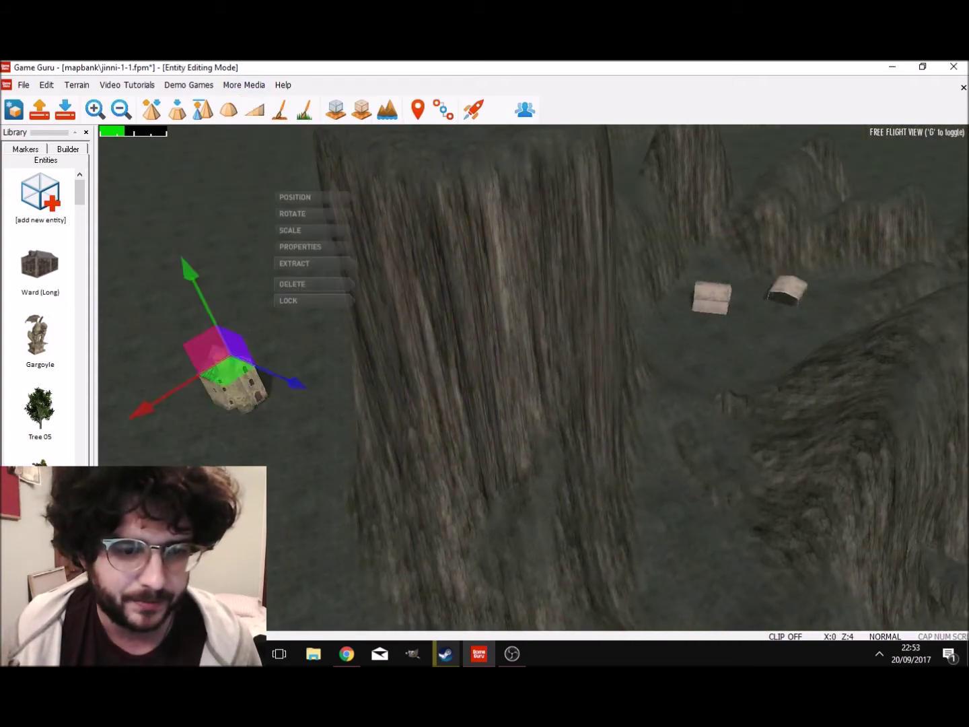
drag(233, 385, 330, 431)
drag(311, 331, 245, 159)
Step: Move the tower building over onto the flat plateau at the top of the tall mountain
key(s)
right_drag(350, 317, 399, 272)
drag(375, 450, 412, 312)
key(w)
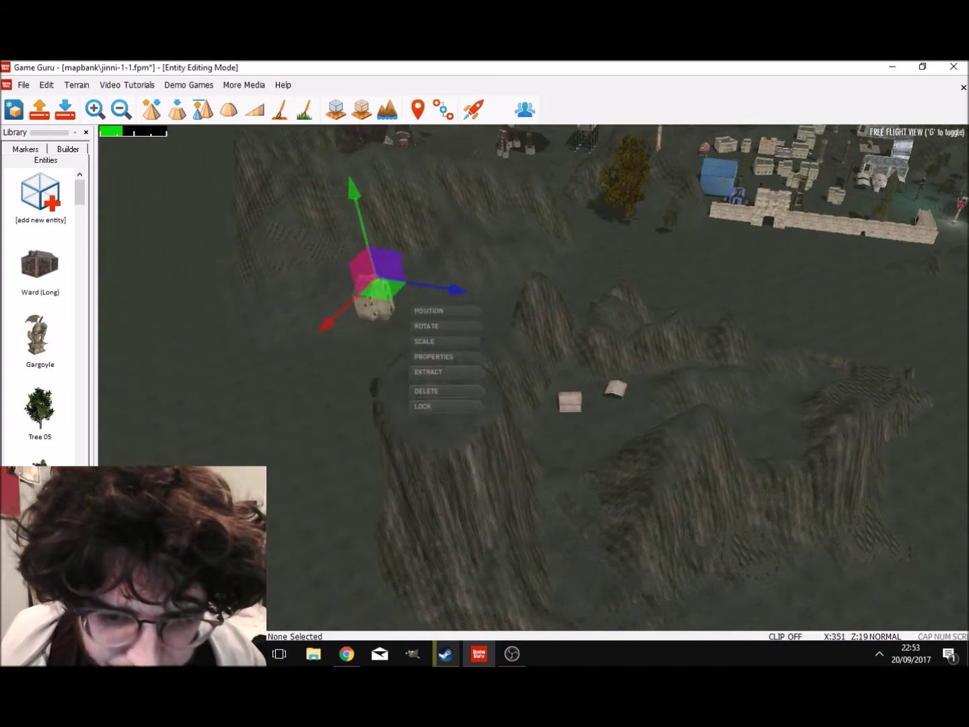
right_drag(412, 311, 391, 279)
drag(452, 340, 494, 450)
key(w)
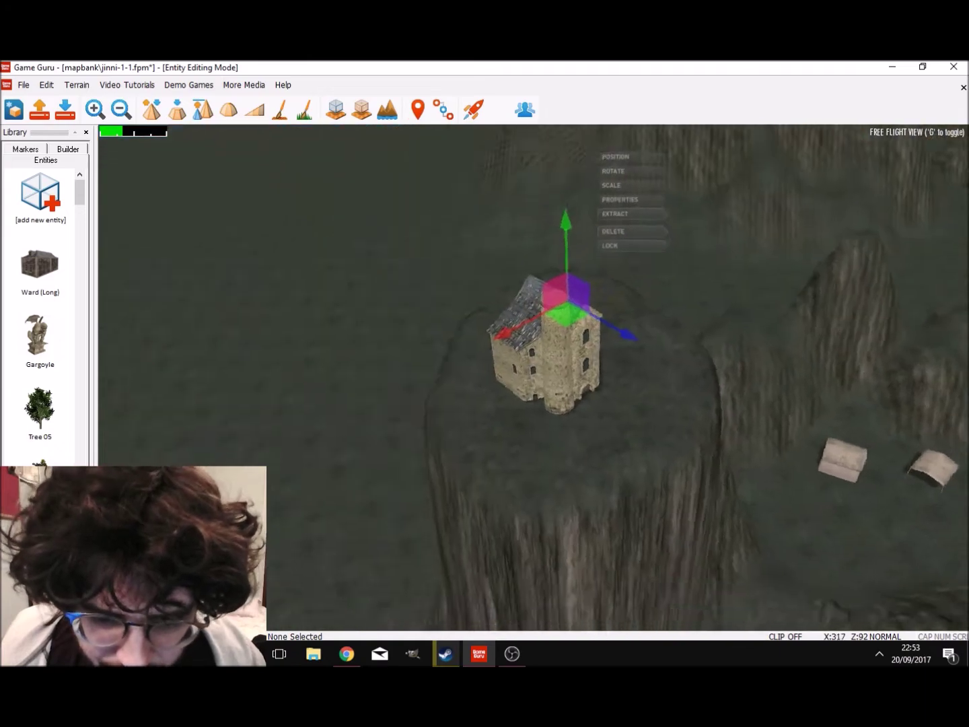
Step: Shift the tower building across the plateau, closer to its front part
key(s)
drag(514, 288, 478, 280)
click(397, 377)
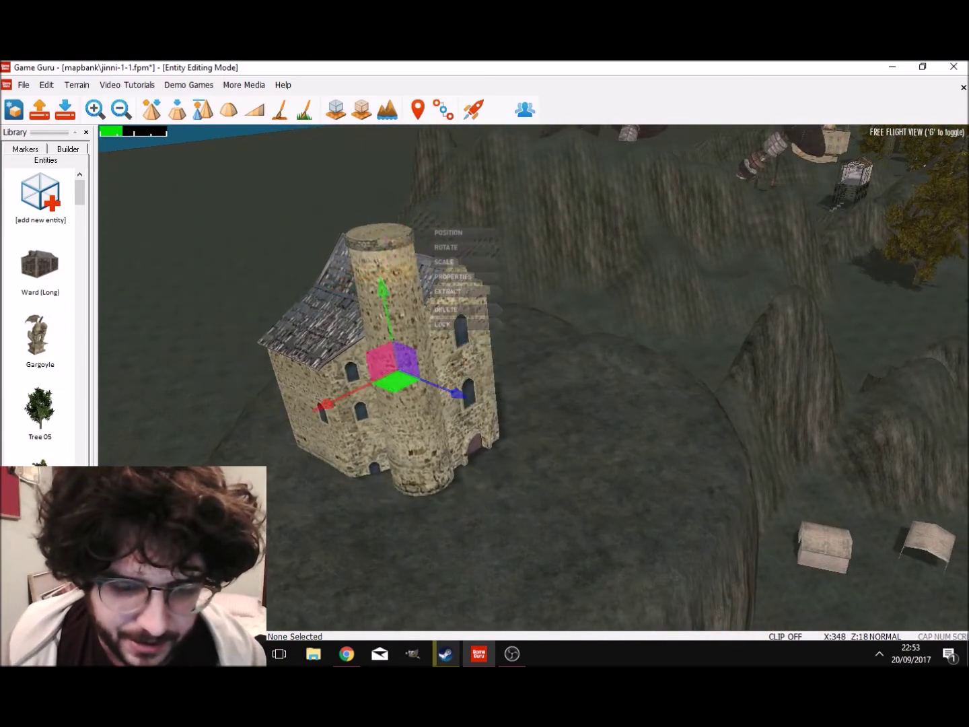
drag(397, 371, 449, 320)
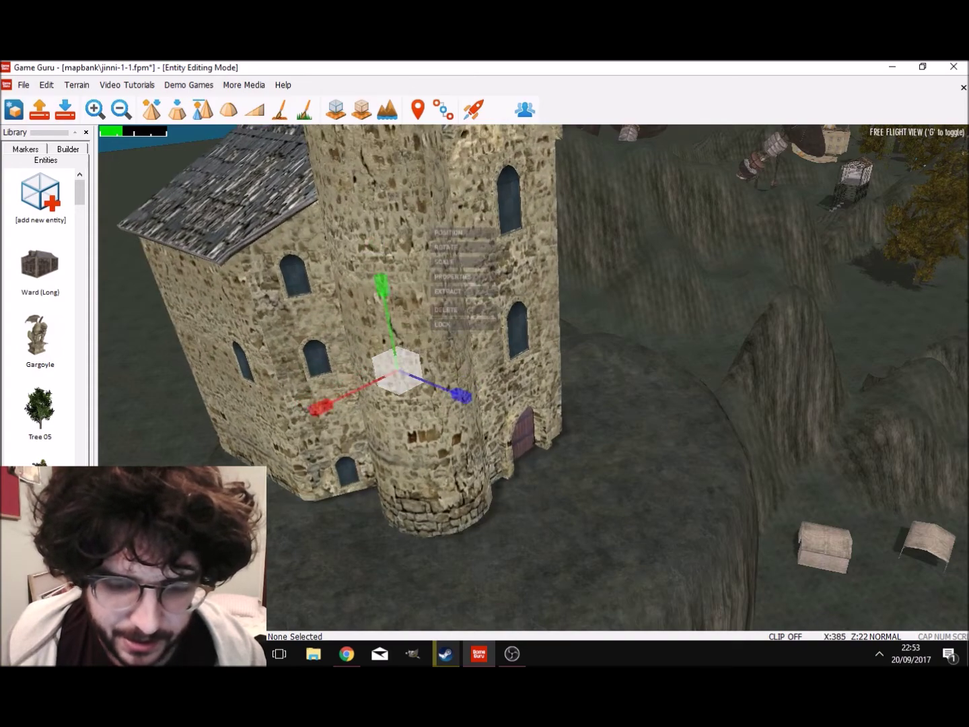
key(s)
key(d)
right_drag(449, 320, 411, 331)
Step: Fine-tune the tower building's placement on the plateau, working from its front and side
key(w)
click(480, 306)
drag(425, 326, 528, 316)
drag(626, 355, 618, 336)
key(a)
right_drag(618, 337, 663, 323)
key(w)
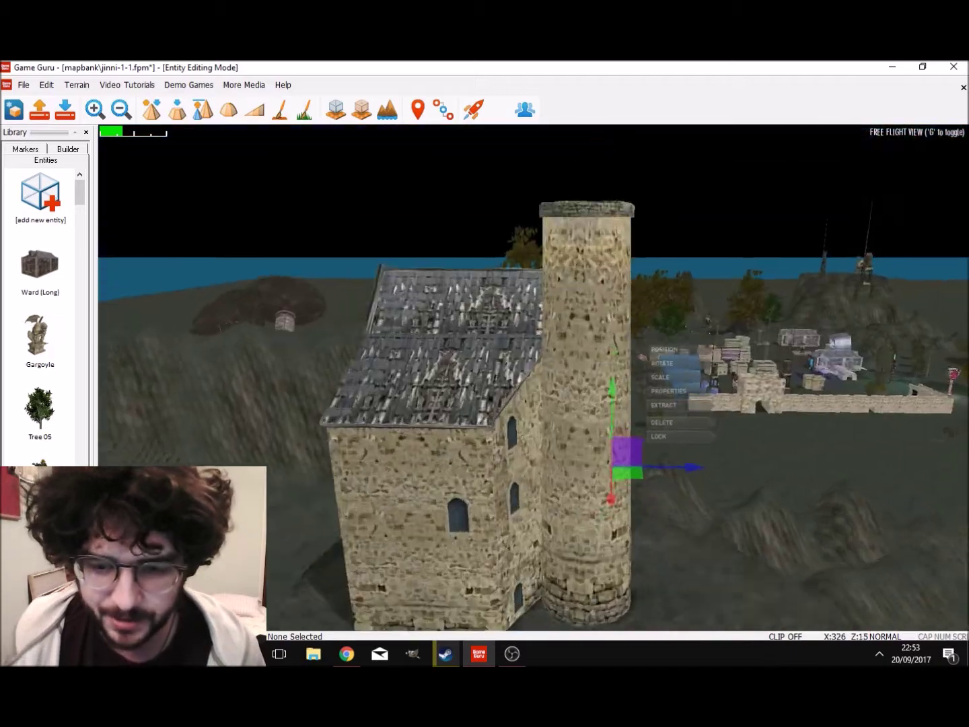
Step: Examine from several sides how the tower building's base and door meet the plateau surface
key(s)
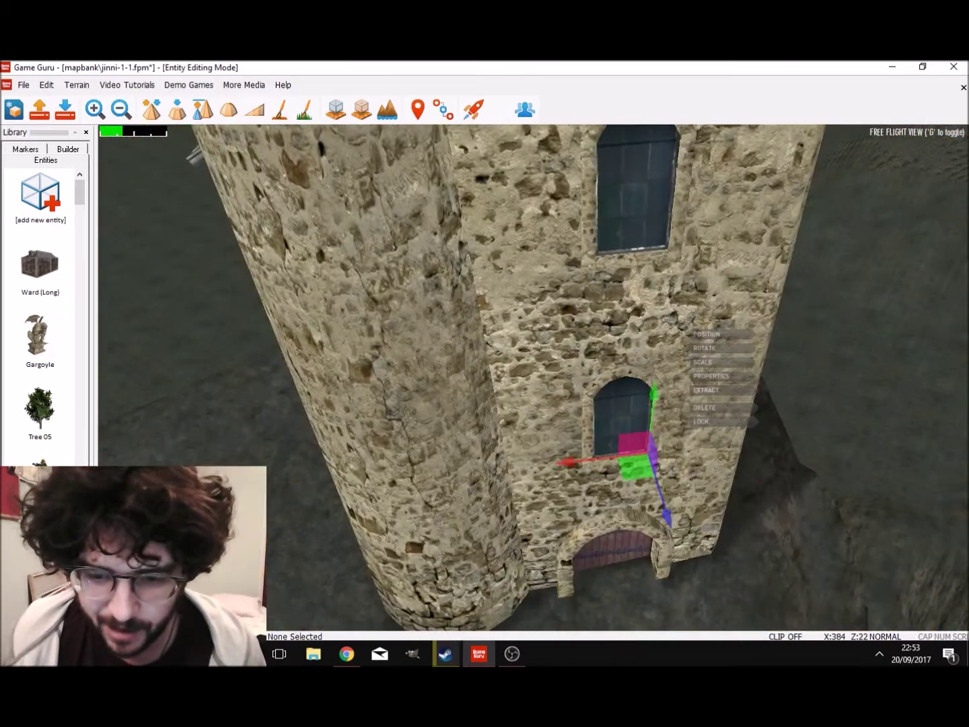
key(d)
key(s)
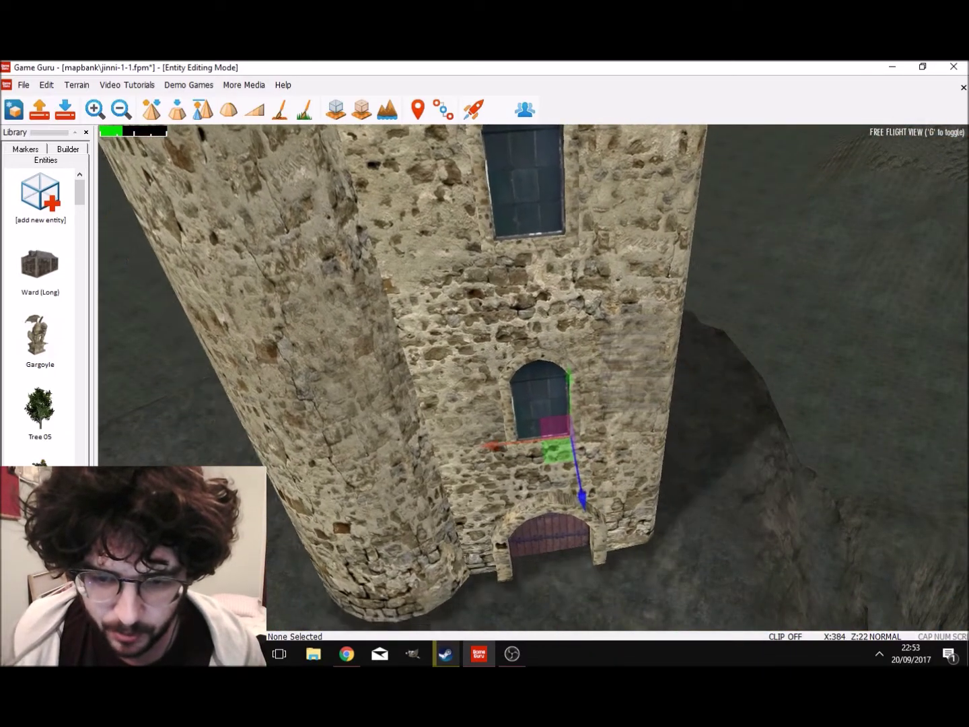
key(a)
key(w)
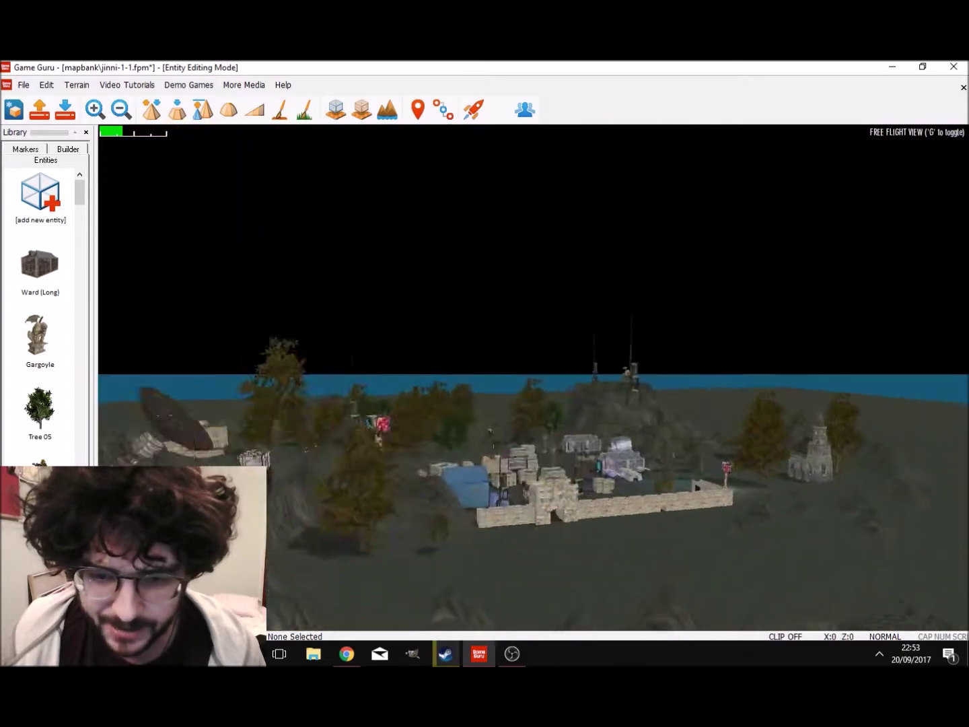
key(s)
key(a)
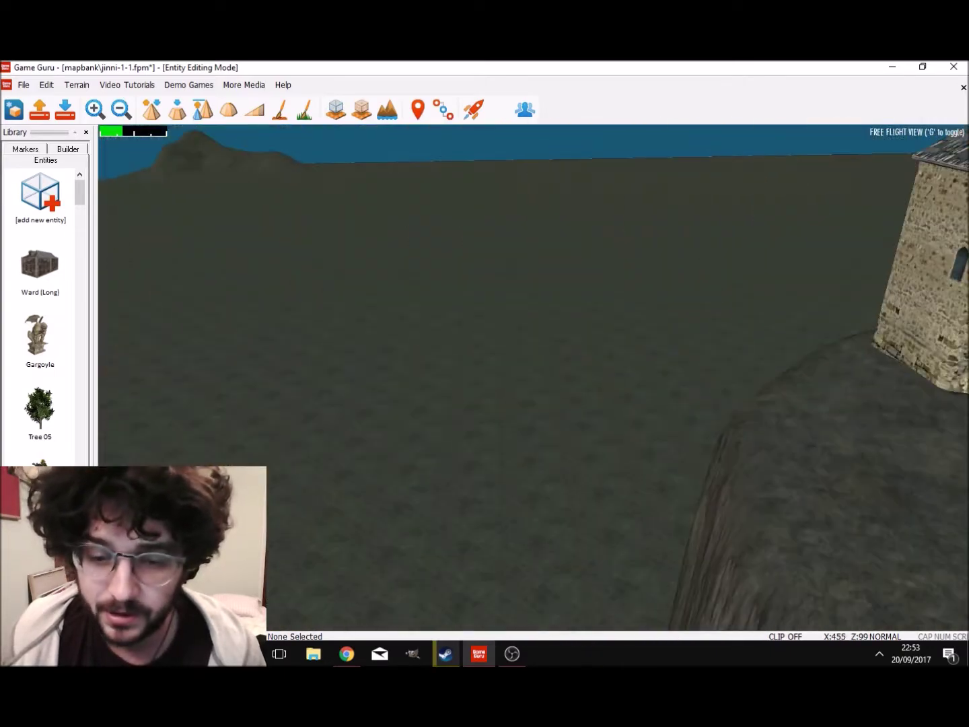
key(s)
key(w)
key(s)
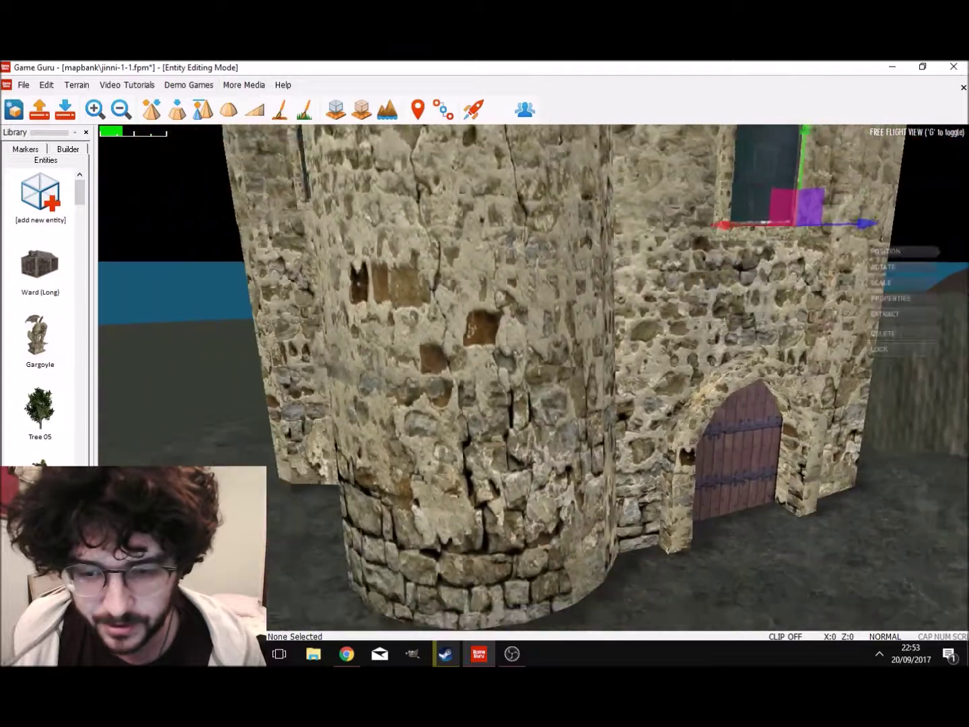
Step: Slide the tower building along the plateau's rear edge and adjust its height so its base rests on the plateau
key(s)
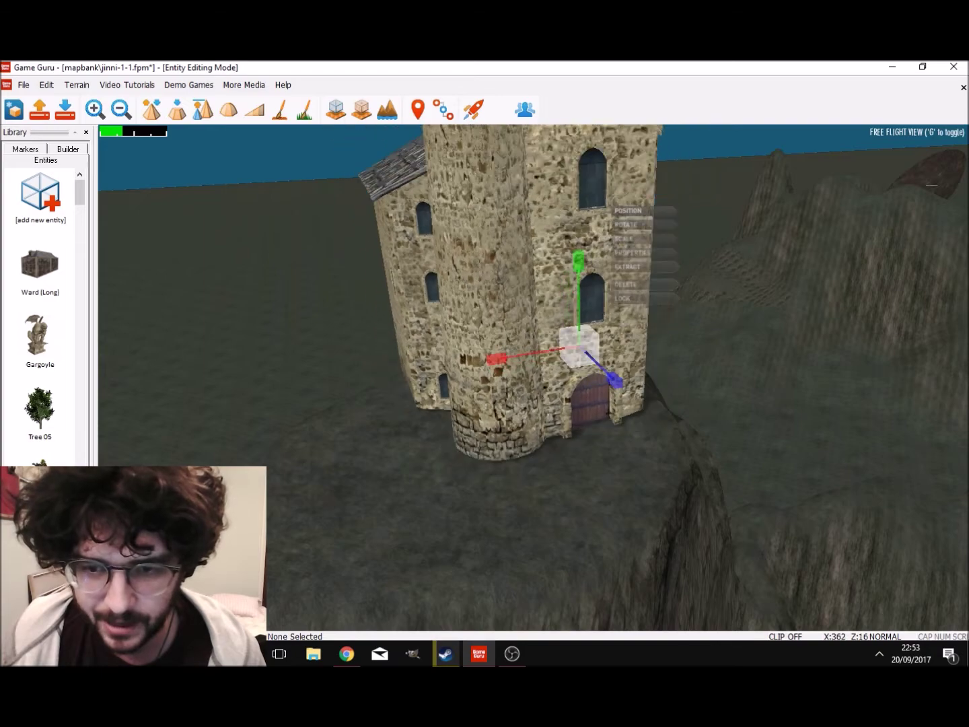
key(a)
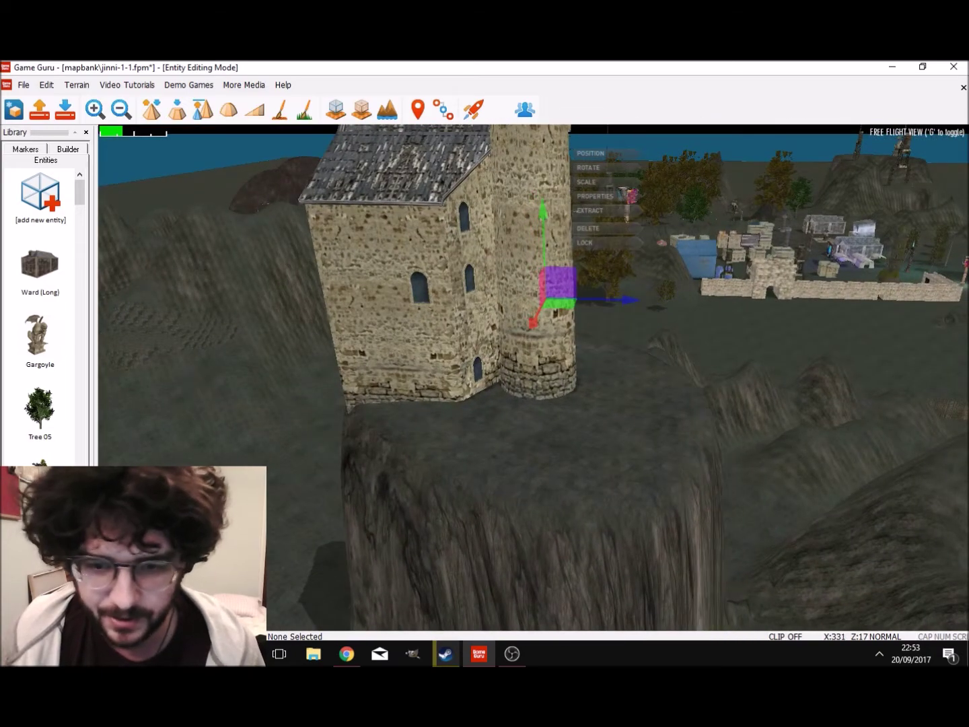
key(a)
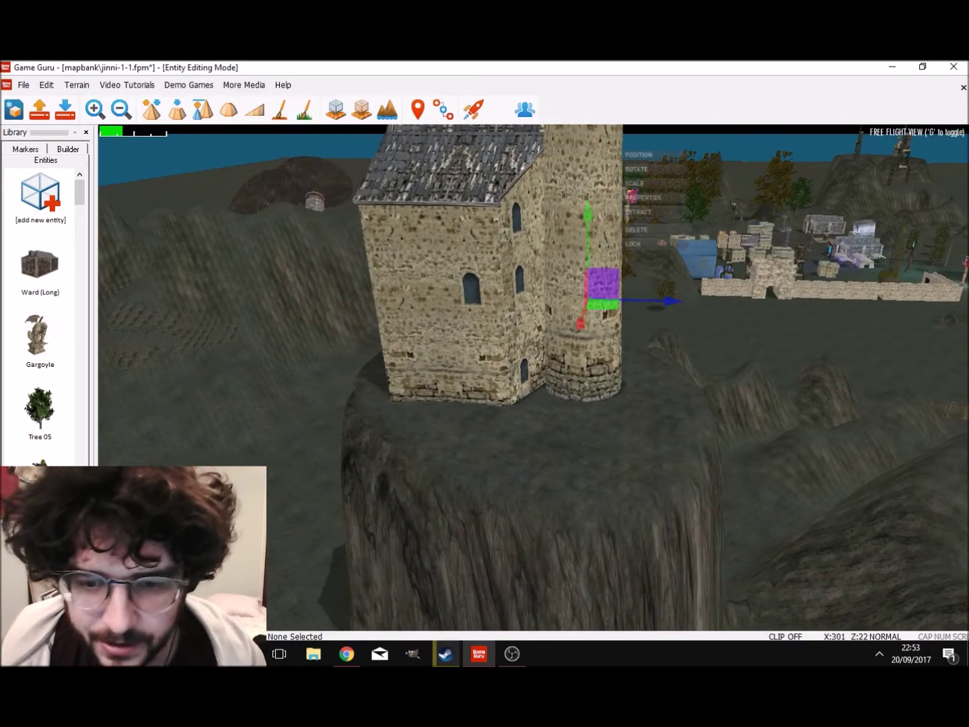
key(d)
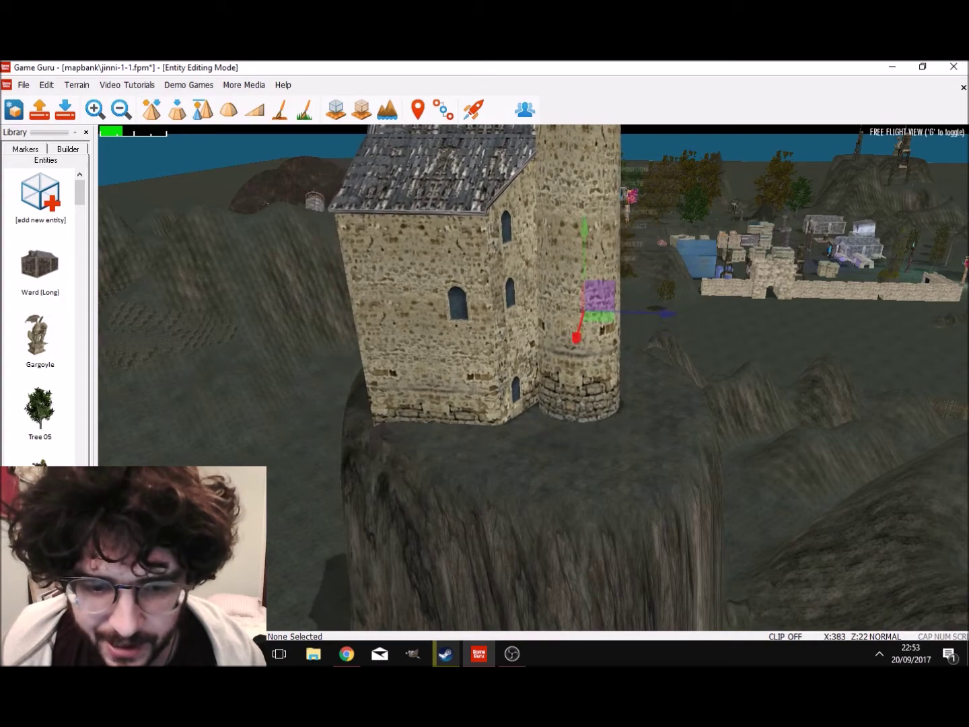
mouse_move(585, 229)
mouse_down()
mouse_move(585, 200)
mouse_move(585, 208)
mouse_up()
key(d)
Step: Save the level with the tower building in place on the mountain
right_drag(584, 209, 357, 438)
key(w)
key(s)
key(w)
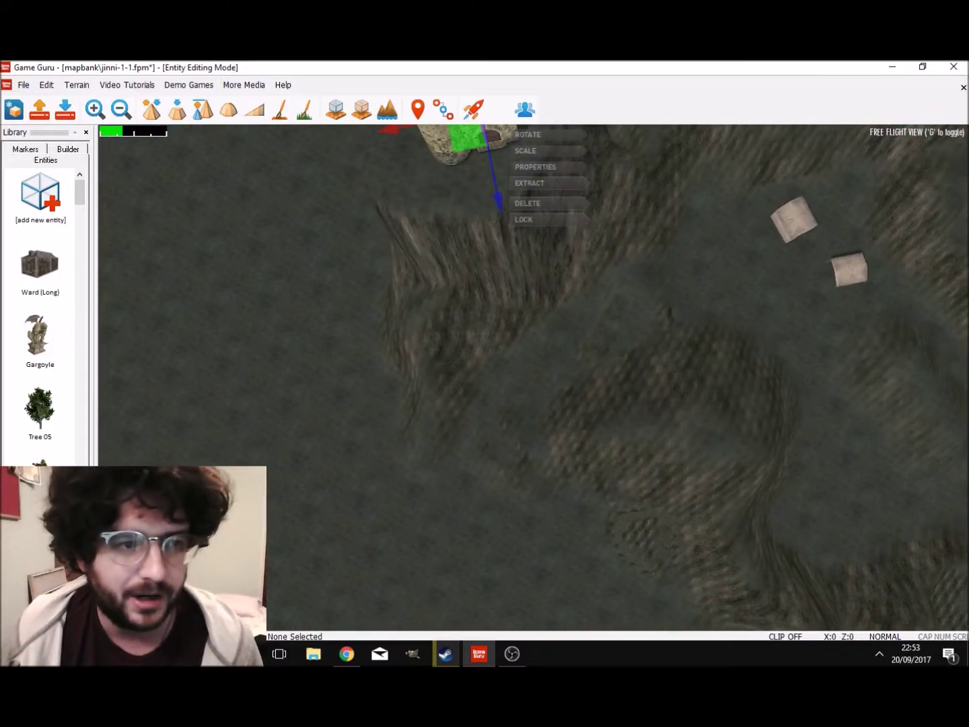
click(24, 85)
click(44, 152)
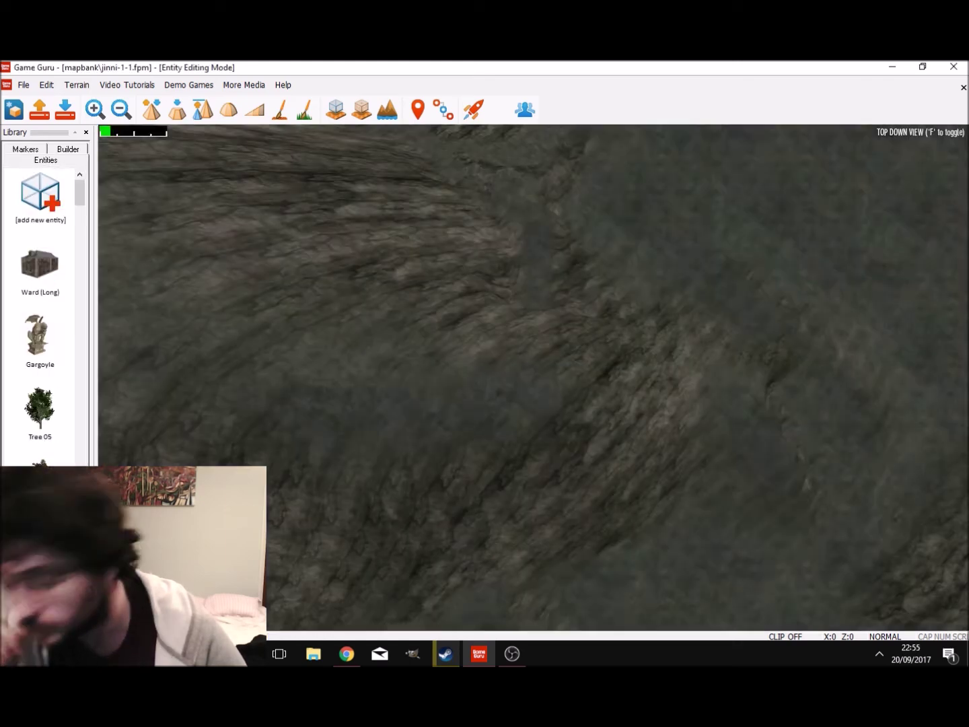
Step: Save the level as a new file named jinni-1-2 in the mapbank folder
key(f)
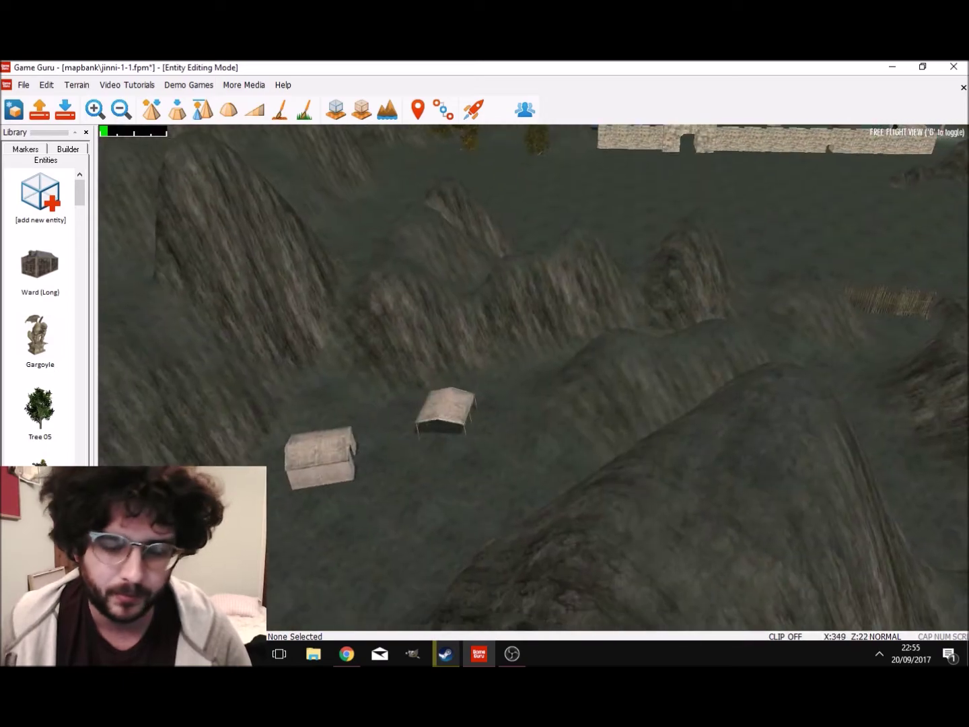
key(w)
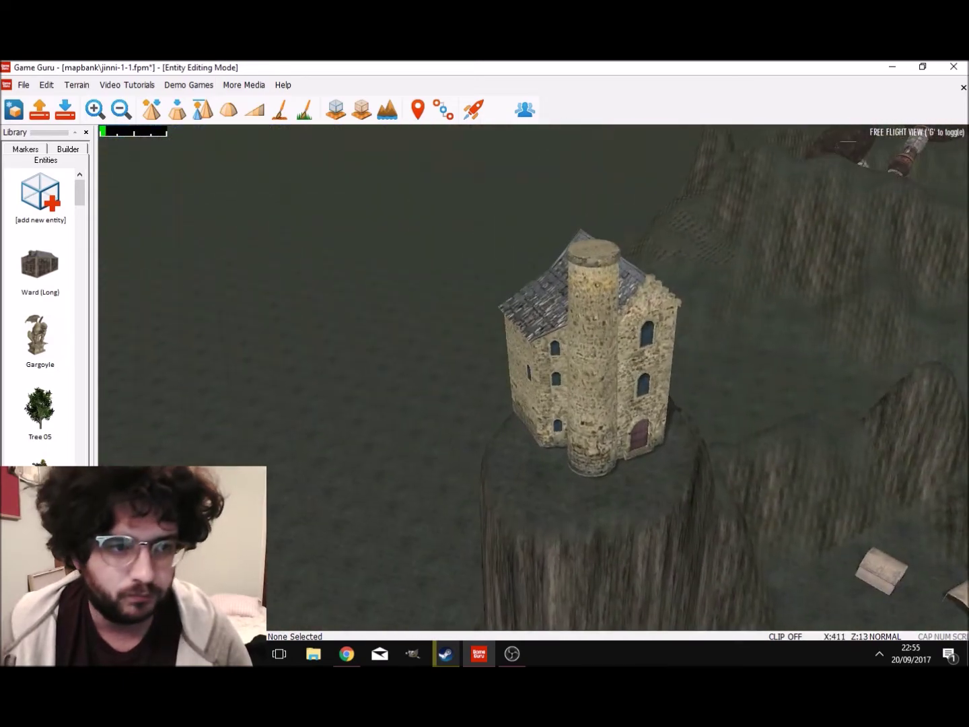
click(23, 86)
click(53, 170)
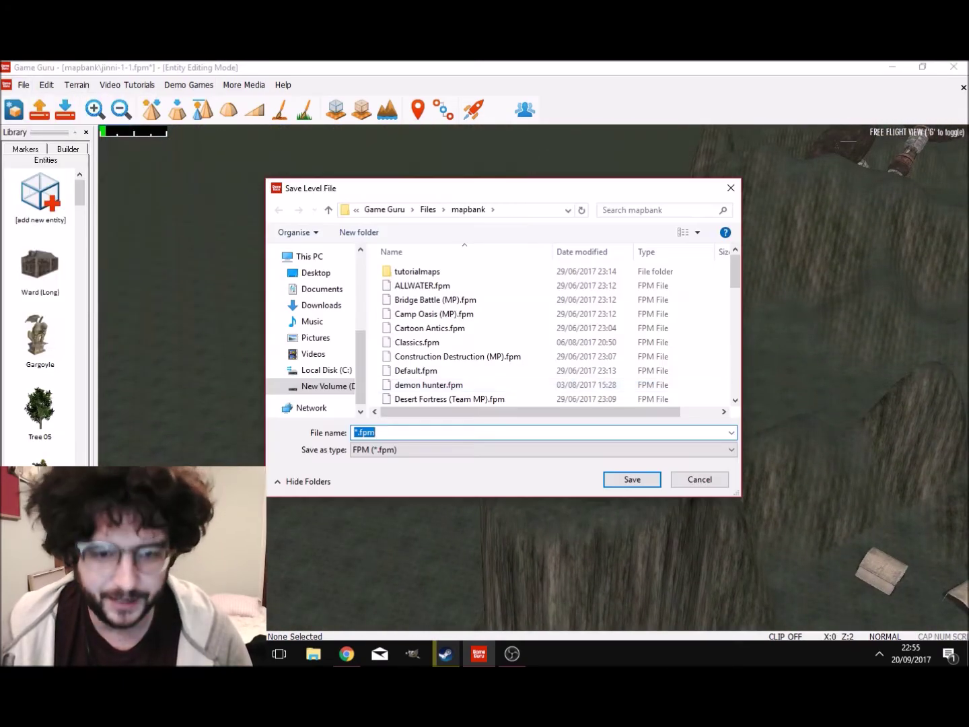
scroll(471, 299, down, 3)
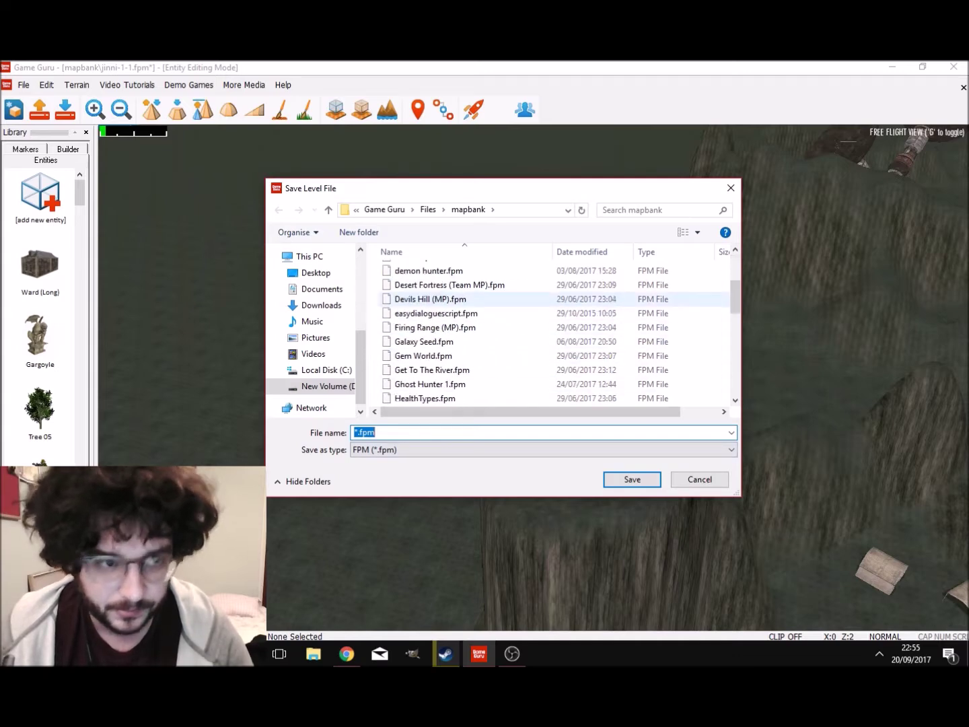
scroll(445, 316, down, 8)
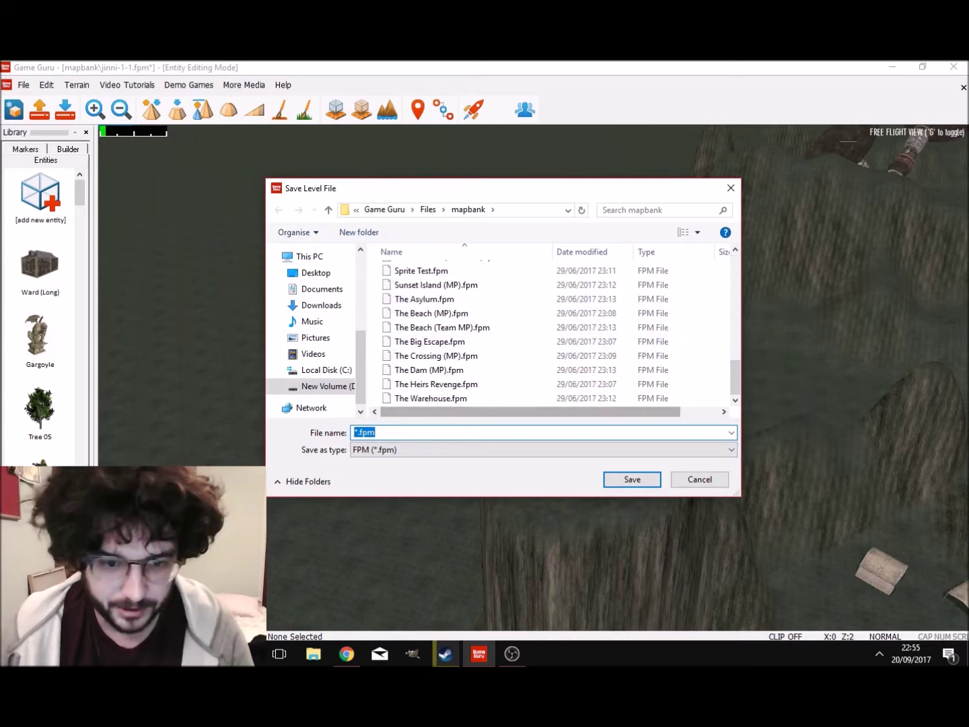
text(jinni)
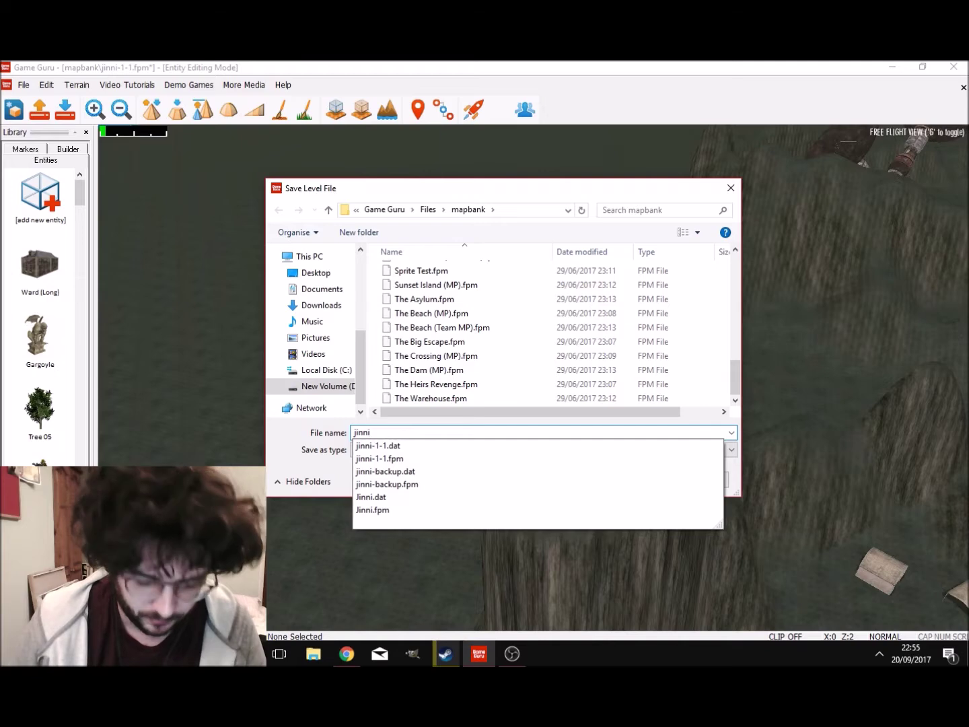
text(-1-2)
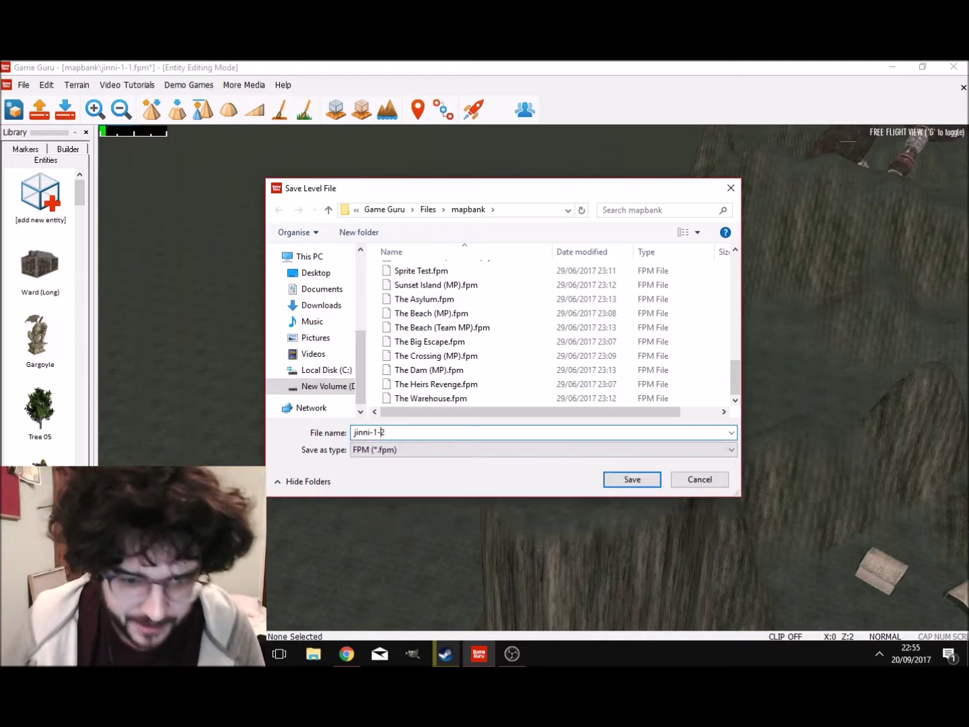
key(Return)
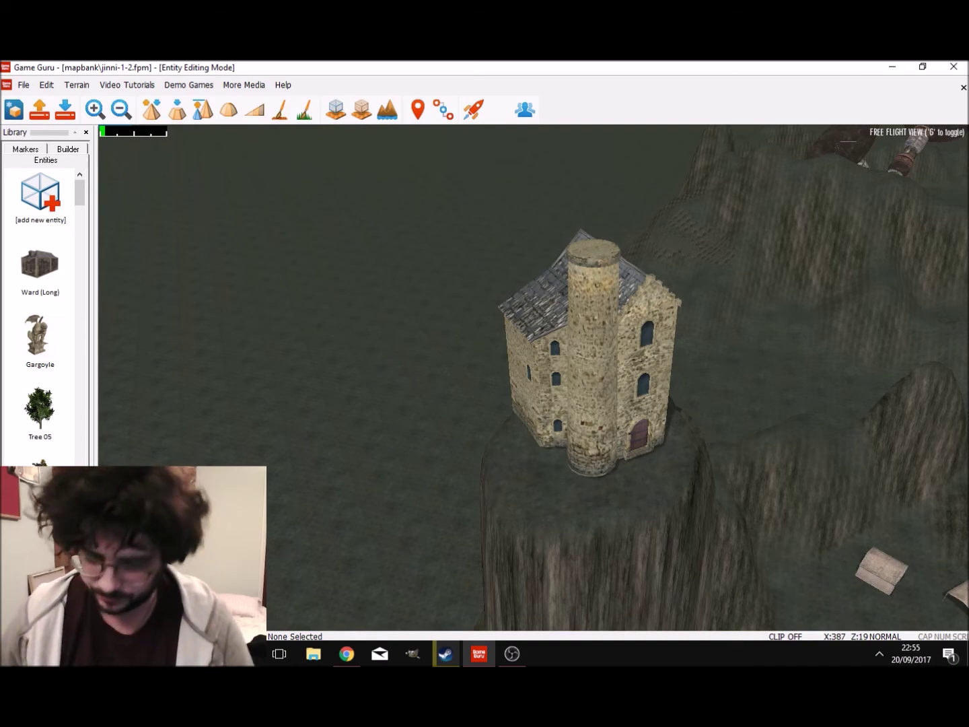
Step: Use the level terrain brush on the plateau's sunken ground behind the tower building
key(w)
key(a)
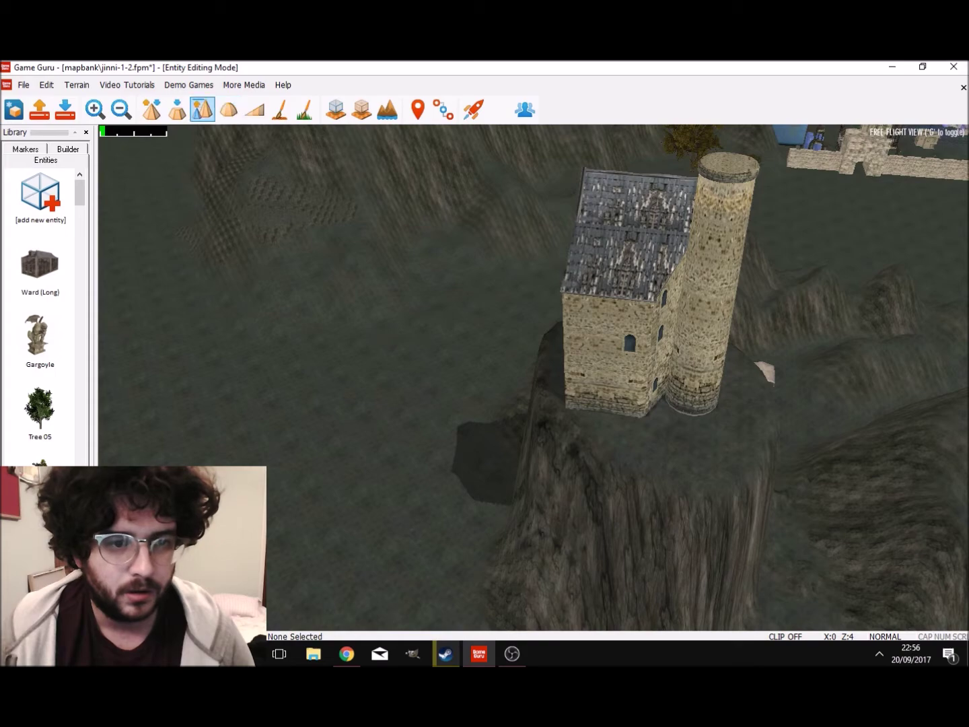
click(202, 109)
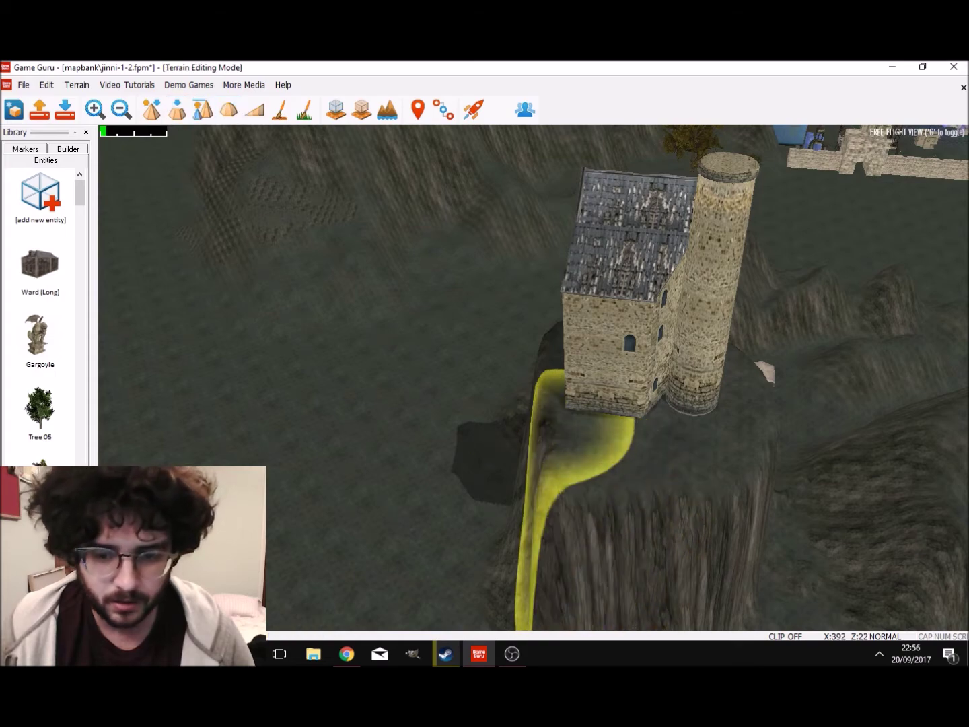
key(a)
mouse_move(556, 429)
right_down()
mouse_move(564, 439)
mouse_move(560, 410)
mouse_move(607, 404)
mouse_move(604, 391)
mouse_move(606, 431)
mouse_move(592, 445)
right_up()
key(w)
key(w)
key(s)
drag(513, 427, 579, 411)
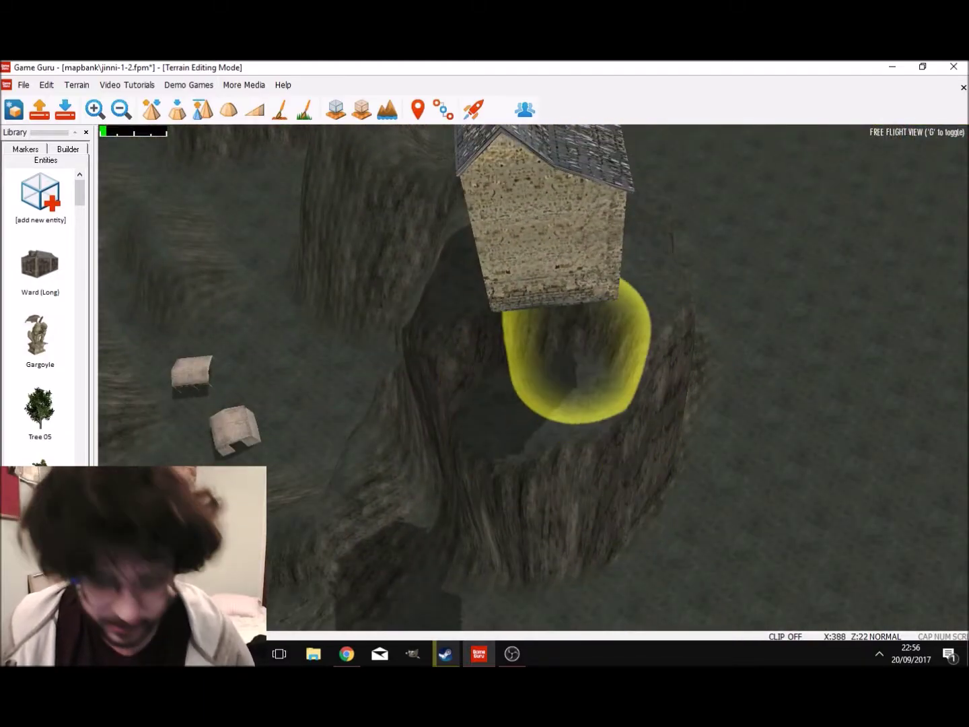
Step: Extend the flat plateau further out behind the tower building by levelling its rear edge
key(w)
mouse_move(627, 420)
right_down()
mouse_move(607, 431)
mouse_move(626, 457)
mouse_move(404, 303)
mouse_move(148, 150)
right_up()
key(s)
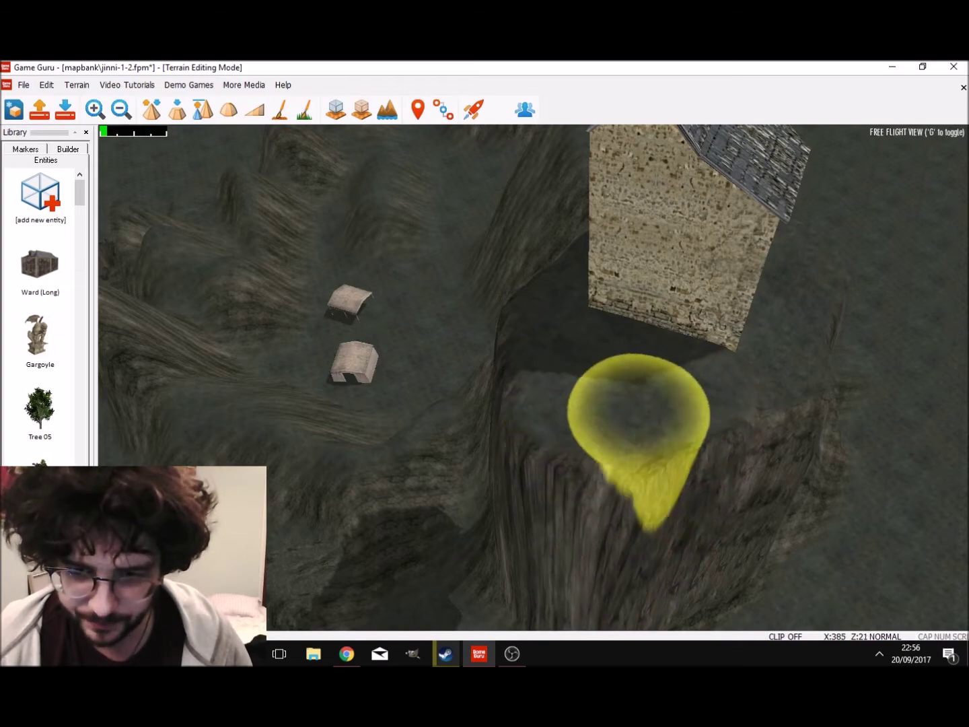
mouse_move(754, 391)
right_down()
mouse_move(707, 457)
mouse_move(774, 404)
mouse_move(718, 390)
right_up()
key(s)
key(d)
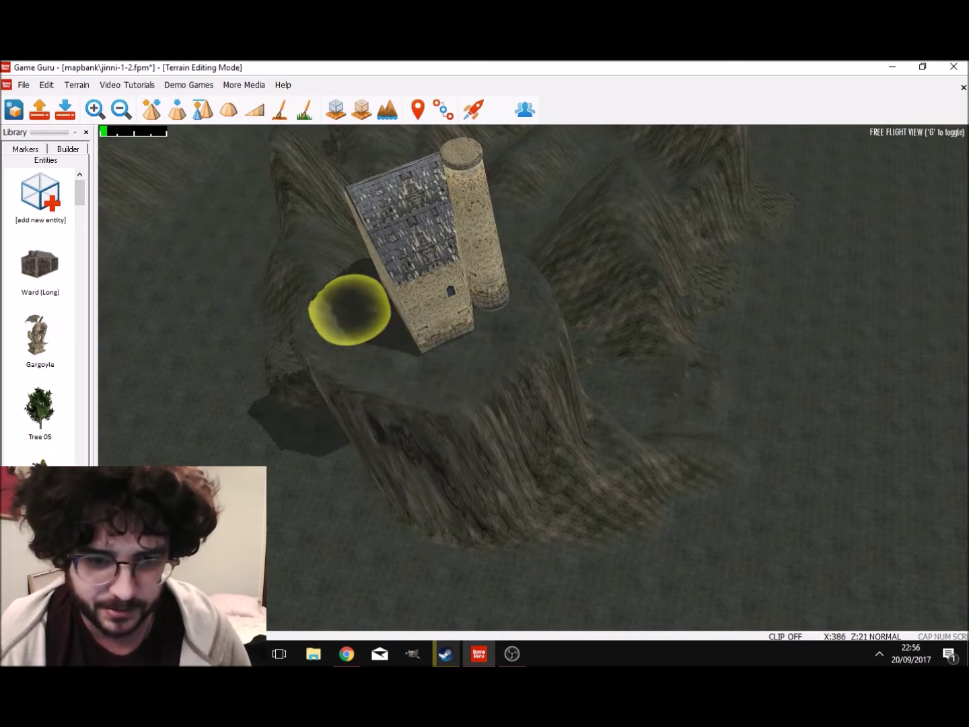
Step: Examine the ground around the tower building, the plateau's rim and the mountain's slopes from all sides
key(w)
mouse_move(385, 342)
right_down()
mouse_move(371, 317)
mouse_move(290, 311)
mouse_move(377, 289)
mouse_move(390, 269)
mouse_move(482, 316)
right_up()
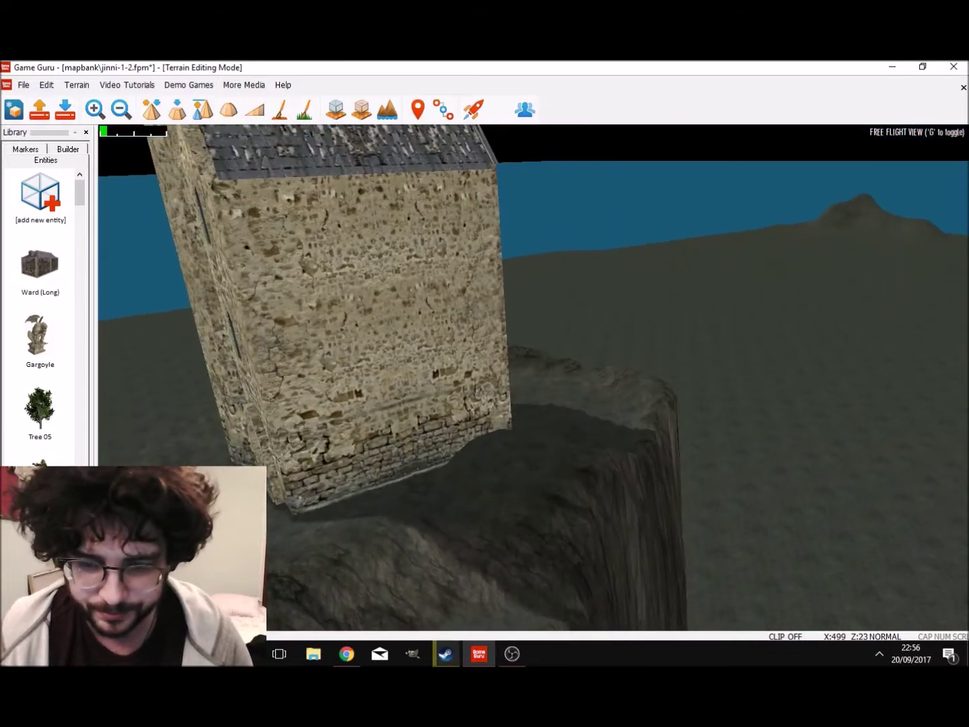
key(a)
mouse_move(450, 464)
right_down()
mouse_move(592, 481)
mouse_move(714, 538)
mouse_move(671, 546)
right_up()
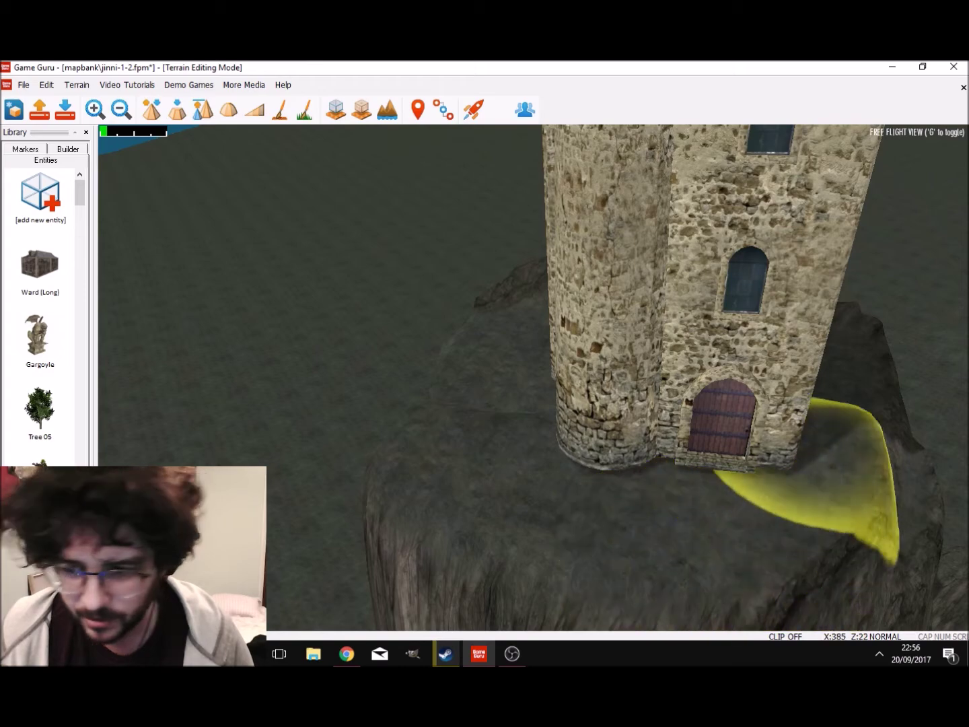
key(a)
mouse_move(511, 358)
right_down()
mouse_move(494, 417)
mouse_move(598, 377)
mouse_move(598, 404)
right_up()
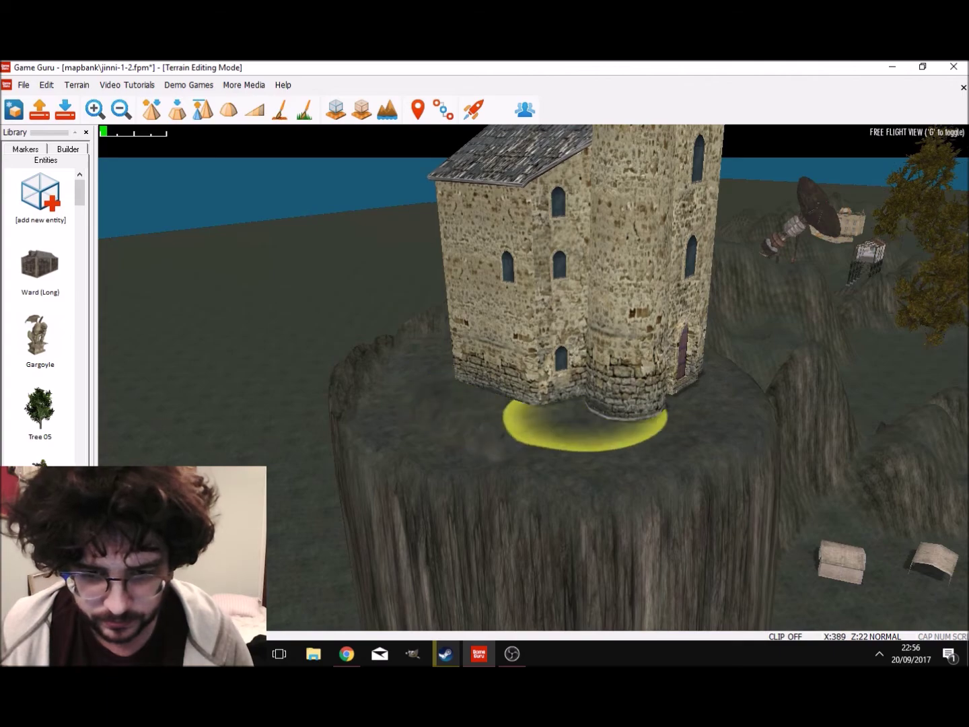
key(w)
mouse_move(490, 431)
right_down()
mouse_move(486, 397)
mouse_move(421, 394)
mouse_move(537, 398)
mouse_move(540, 380)
mouse_move(607, 401)
mouse_move(464, 377)
mouse_move(440, 400)
mouse_move(522, 397)
mouse_move(529, 437)
mouse_move(501, 431)
mouse_move(512, 512)
mouse_move(505, 475)
right_up()
key(a)
key(a)
key(w)
key(w)
key(s)
key(w)
key(s)
key(a)
key(s)
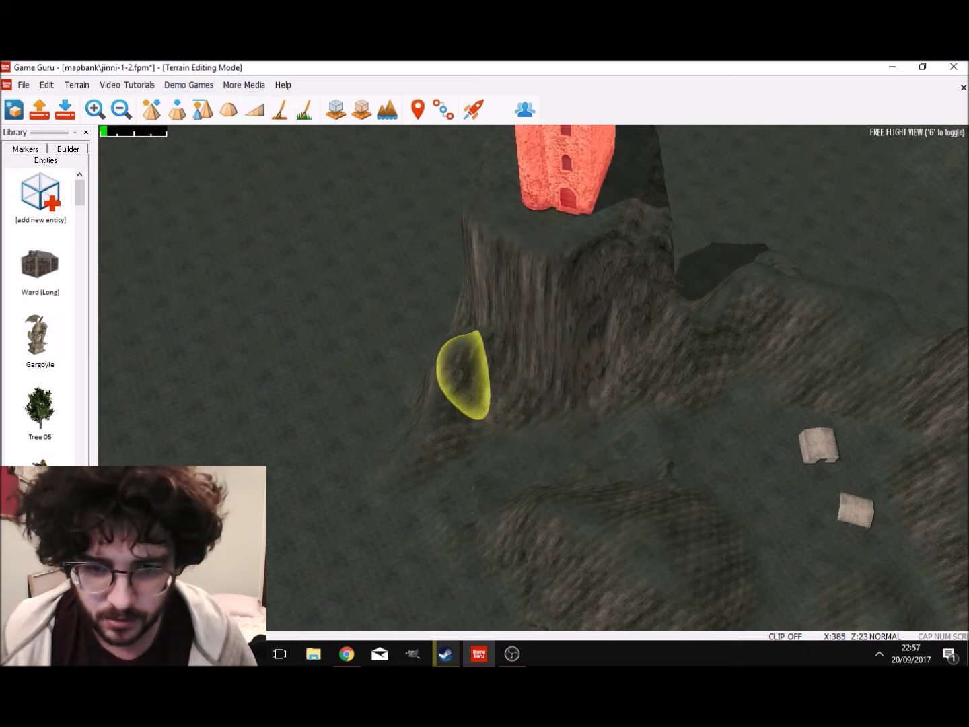
Step: Examine the mountain's front cliff and its base below the tower building's door
key(w)
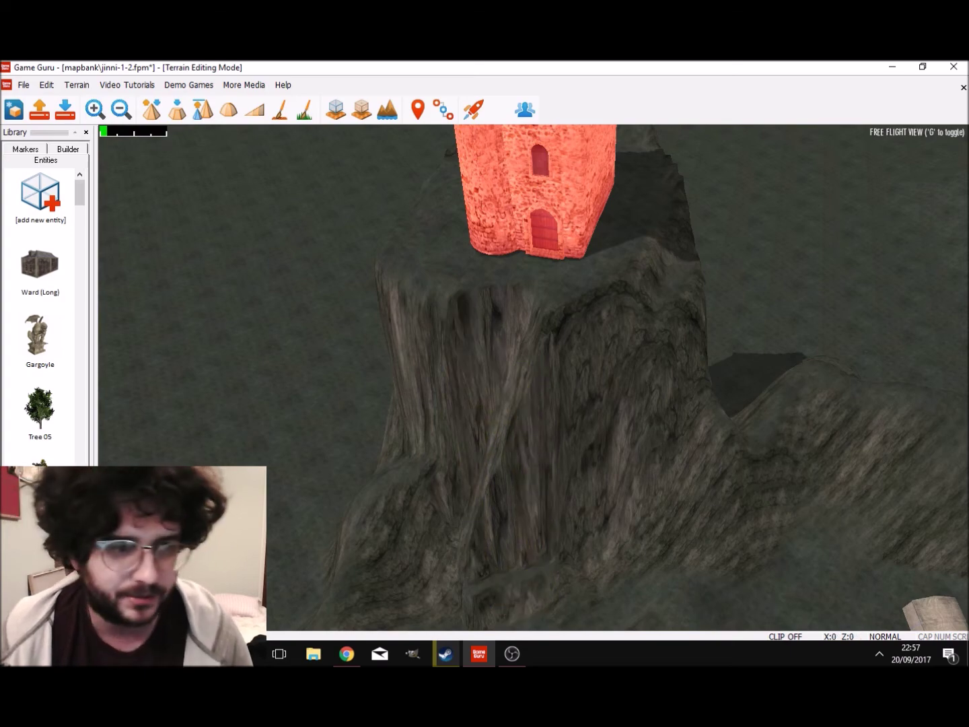
mouse_move(487, 430)
right_down()
mouse_move(578, 440)
mouse_move(522, 438)
right_up()
key(w)
key(s)
mouse_move(431, 465)
right_down()
mouse_move(461, 471)
mouse_move(441, 461)
mouse_move(434, 441)
mouse_move(436, 475)
mouse_move(441, 464)
mouse_move(363, 425)
right_up()
key(s)
key(w)
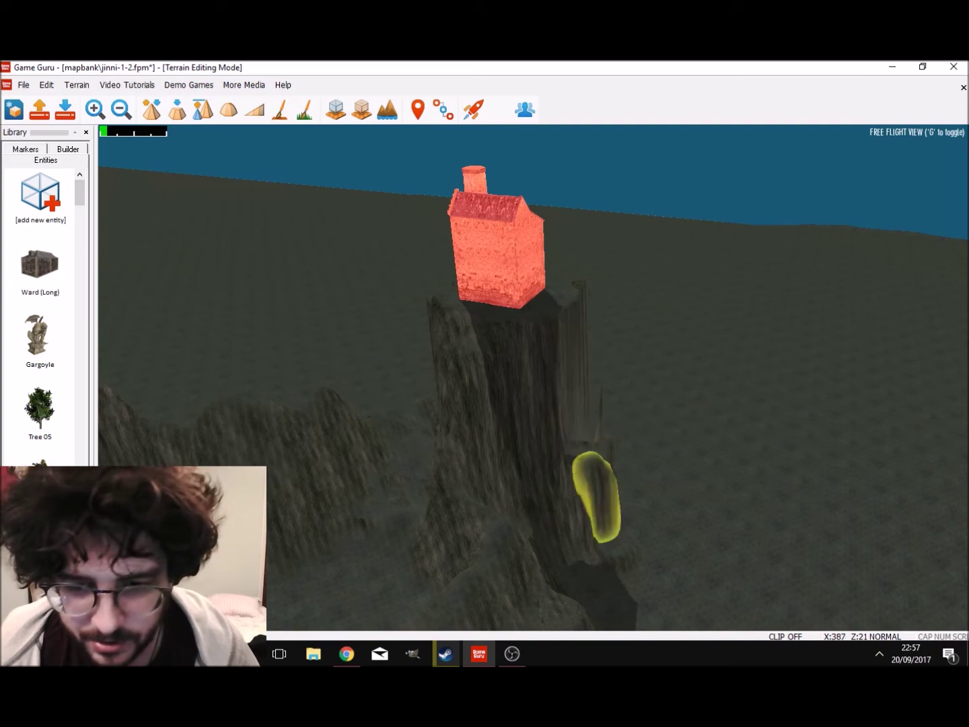
Step: Examine the thin terrain spike and the ledges at the foot of the mountain's rear cliff
key(d)
key(w)
mouse_move(599, 499)
right_down()
mouse_move(498, 492)
mouse_move(421, 515)
mouse_move(404, 545)
mouse_move(414, 552)
right_up()
key(s)
key(w)
key(s)
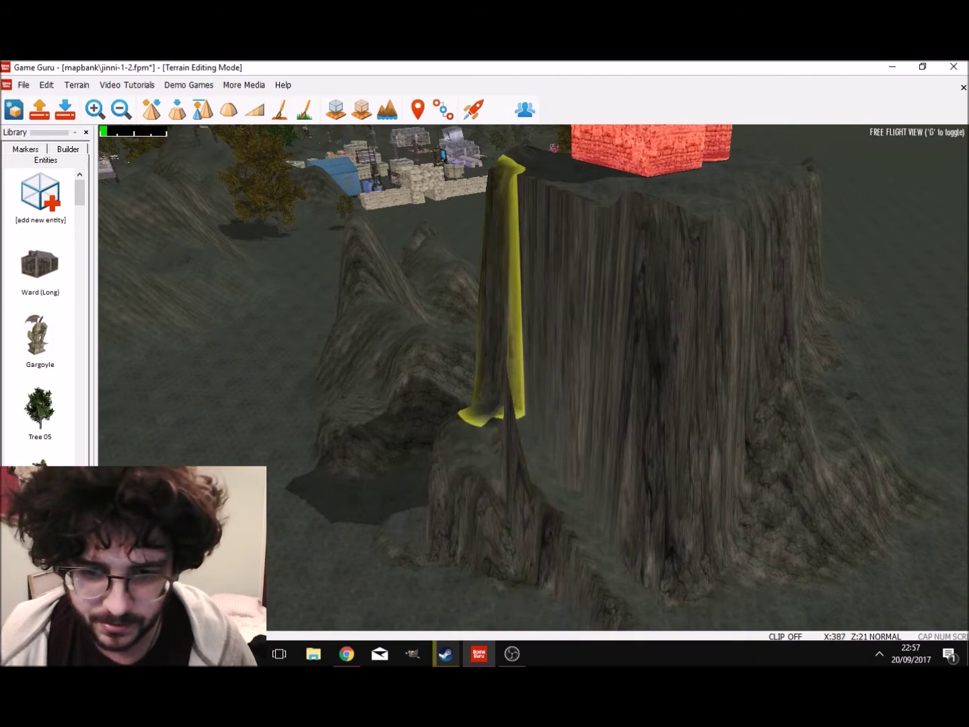
key(a)
mouse_move(502, 377)
right_down()
mouse_move(549, 330)
mouse_move(599, 340)
right_up()
key(a)
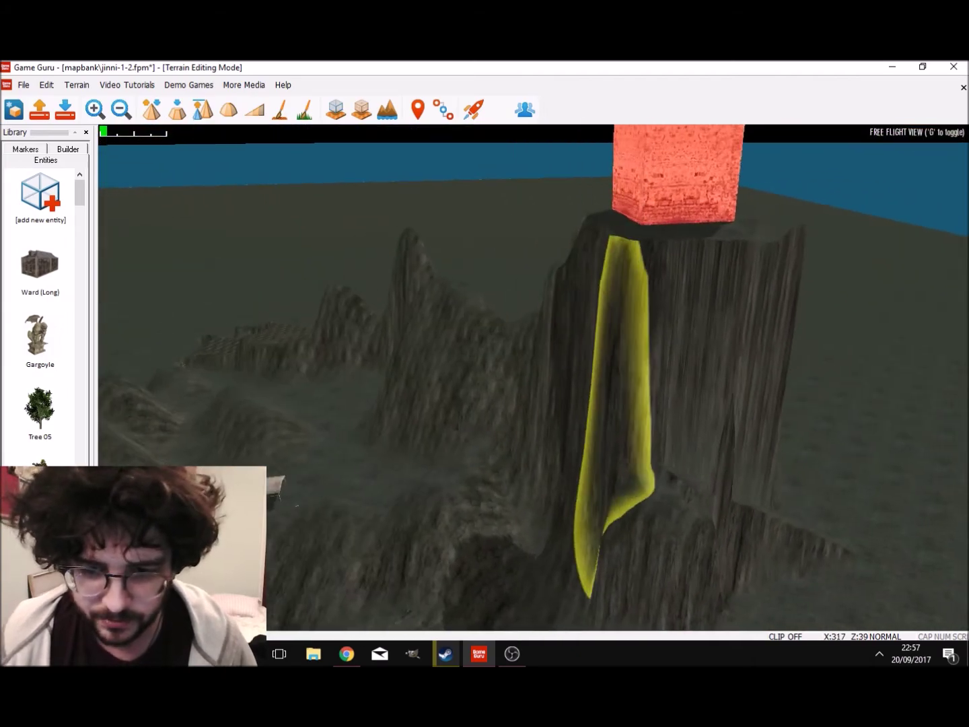
key(w)
mouse_move(645, 486)
right_down()
mouse_move(643, 579)
mouse_move(633, 512)
mouse_move(653, 501)
right_up()
key(d)
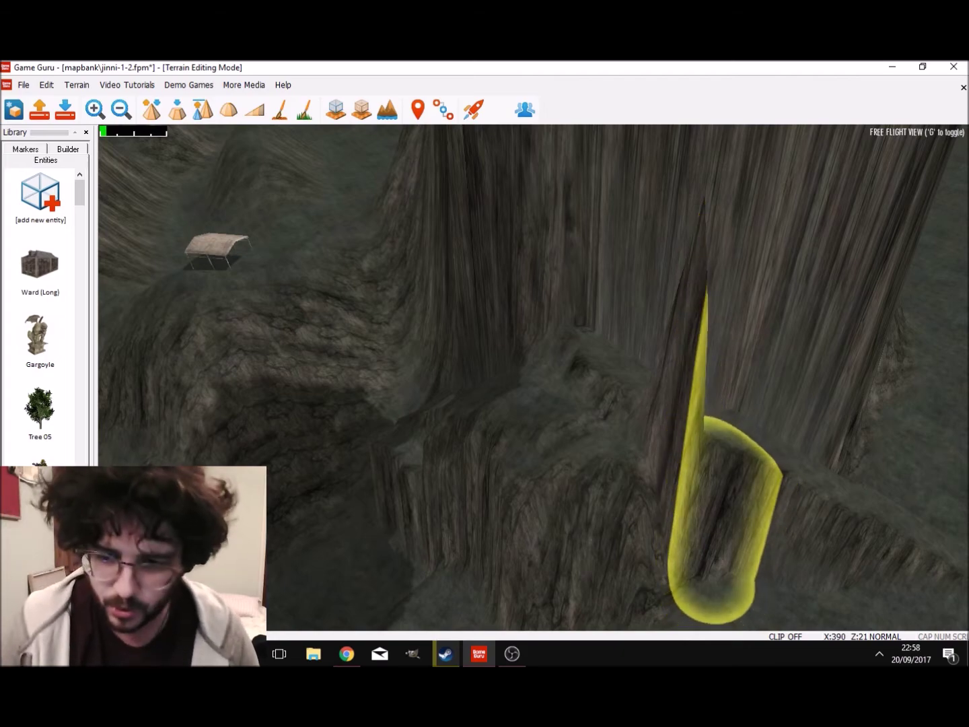
Step: Flatten the thin spike behind the mountain and raise uneven rock ledges against the foot of the rear cliff
key(w)
right_drag(539, 377, 593, 425)
key(w)
right_drag(538, 404, 620, 357)
right_drag(538, 377, 634, 397)
key(s)
right_drag(683, 471, 684, 445)
key(w)
key(w)
key(d)
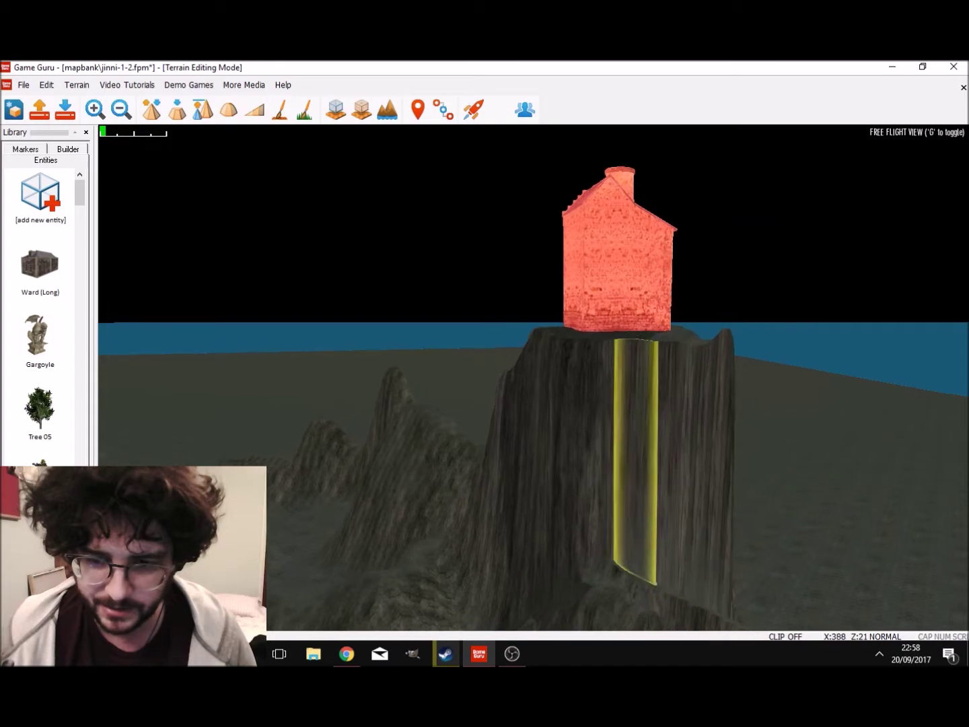
key(w)
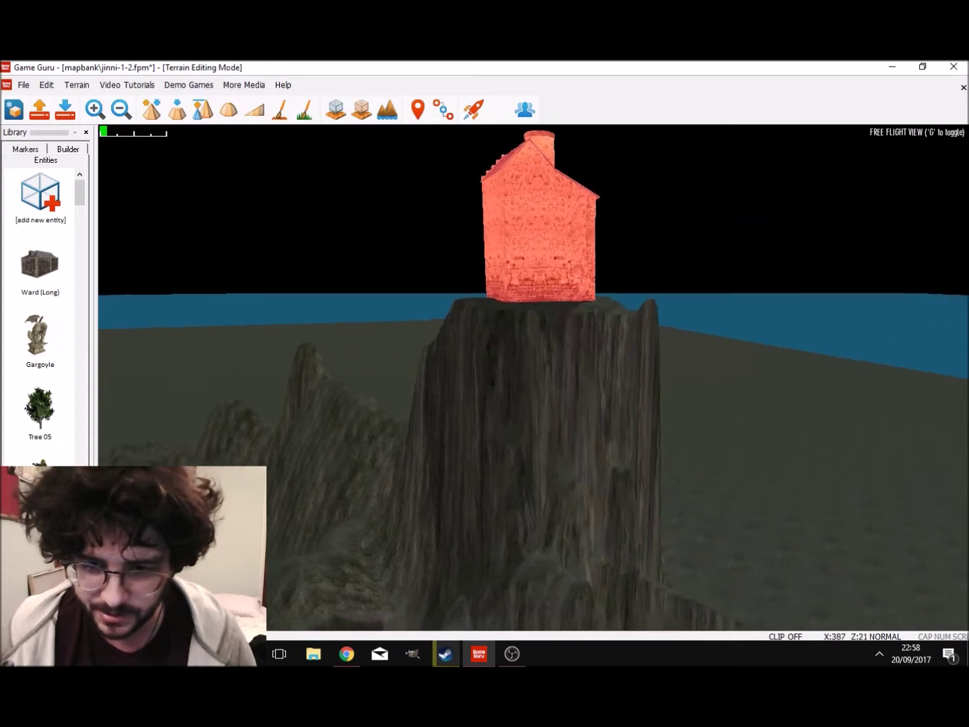
key(s)
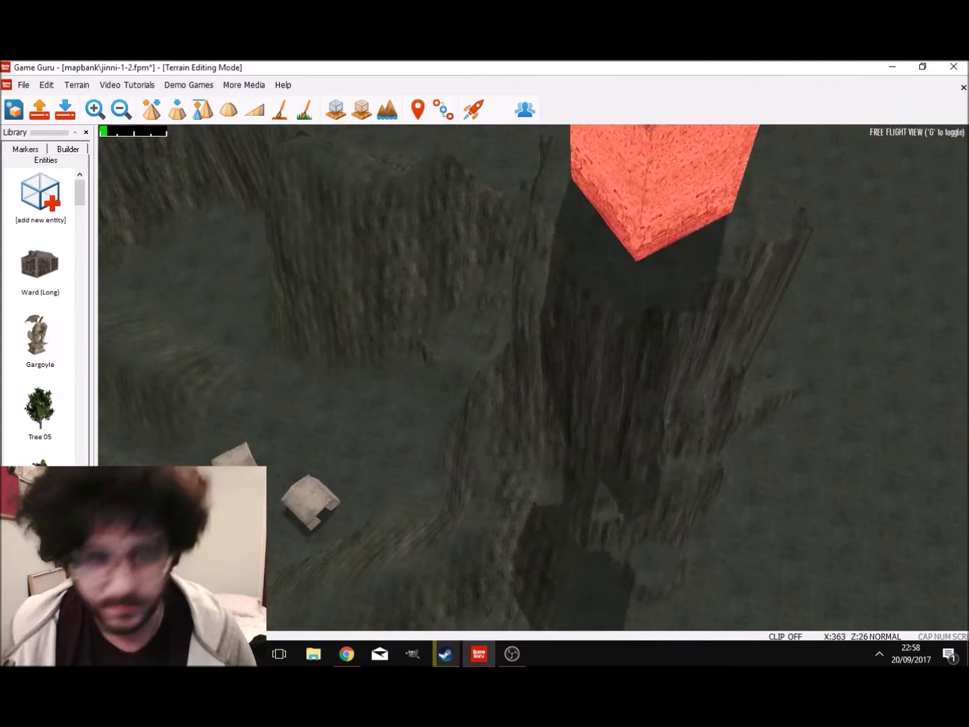
Step: Examine the rear ledges, the plateau rim and the cliff faces around the mountain
key(w)
key(a)
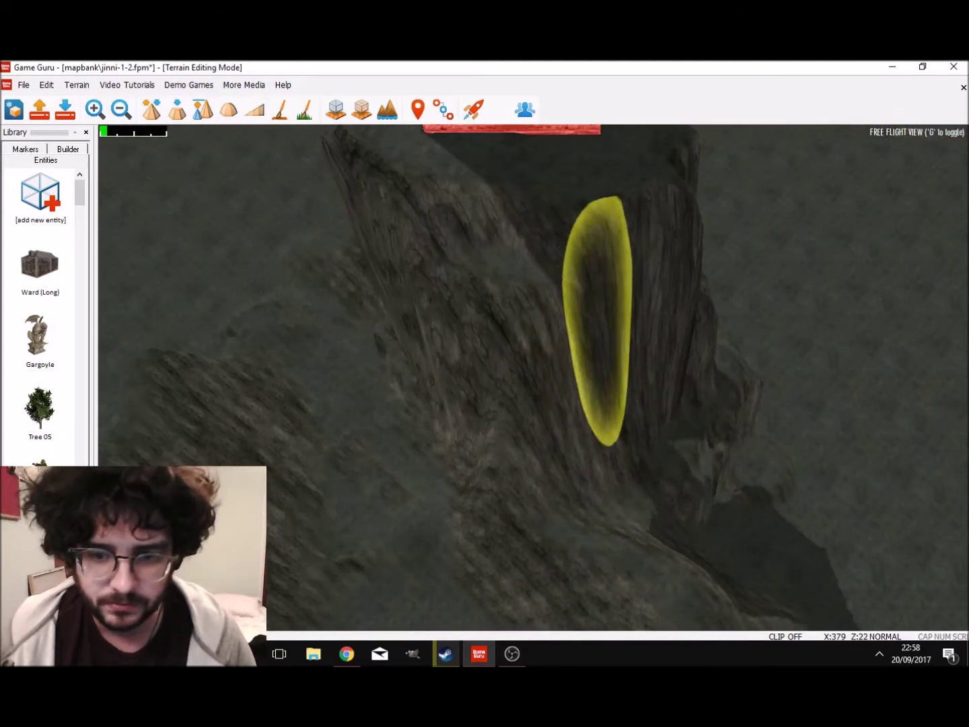
key(w)
mouse_move(479, 296)
right_down()
mouse_move(579, 290)
mouse_move(485, 228)
mouse_move(464, 195)
right_up()
key(s)
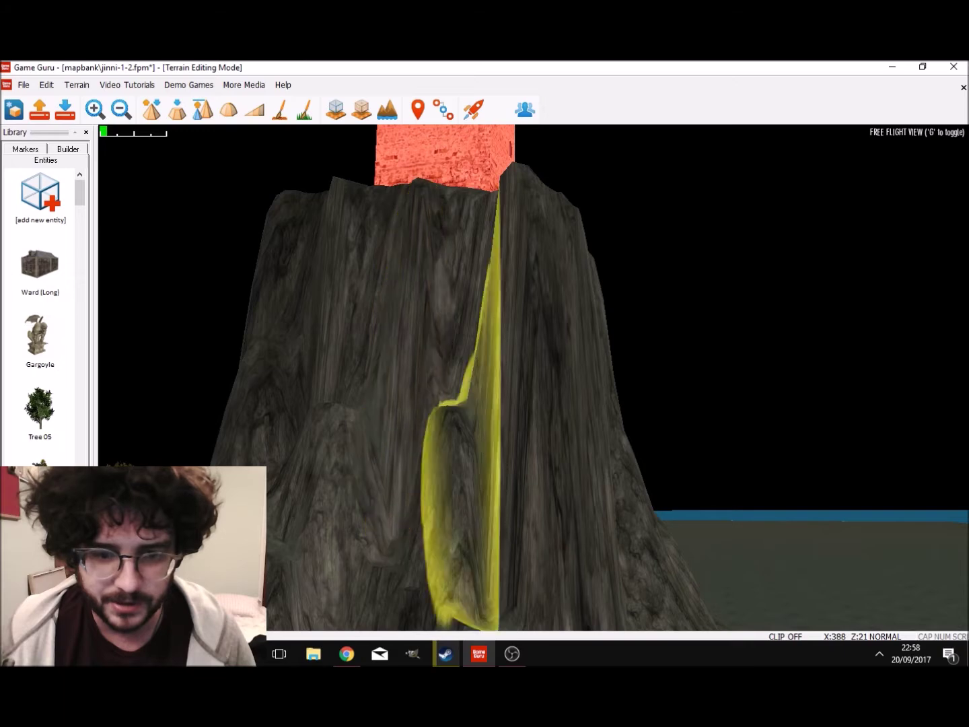
key(s)
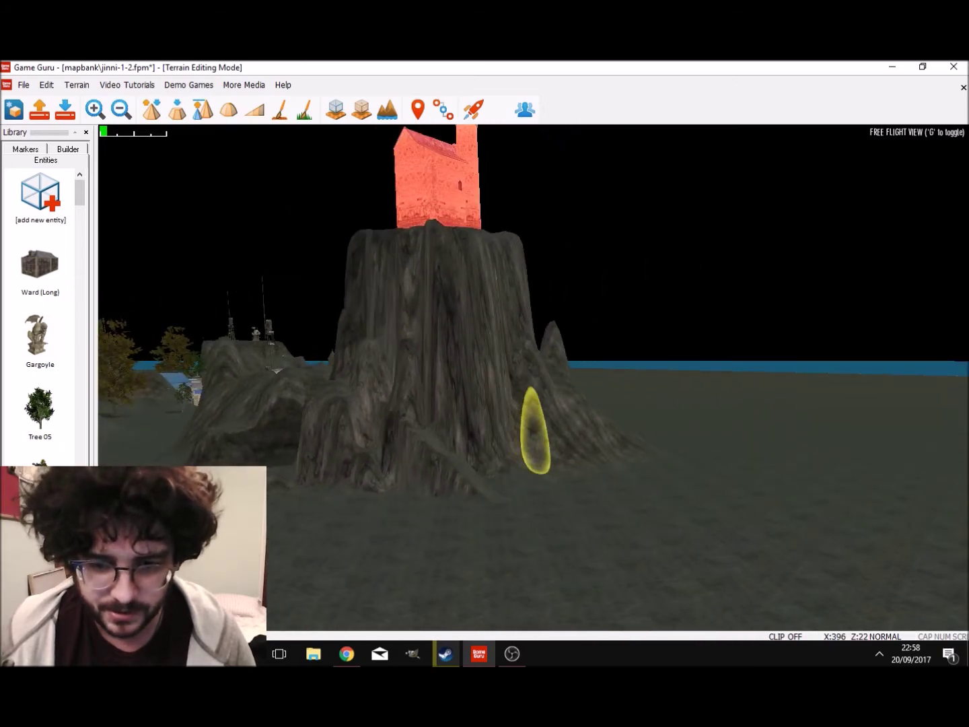
key(w)
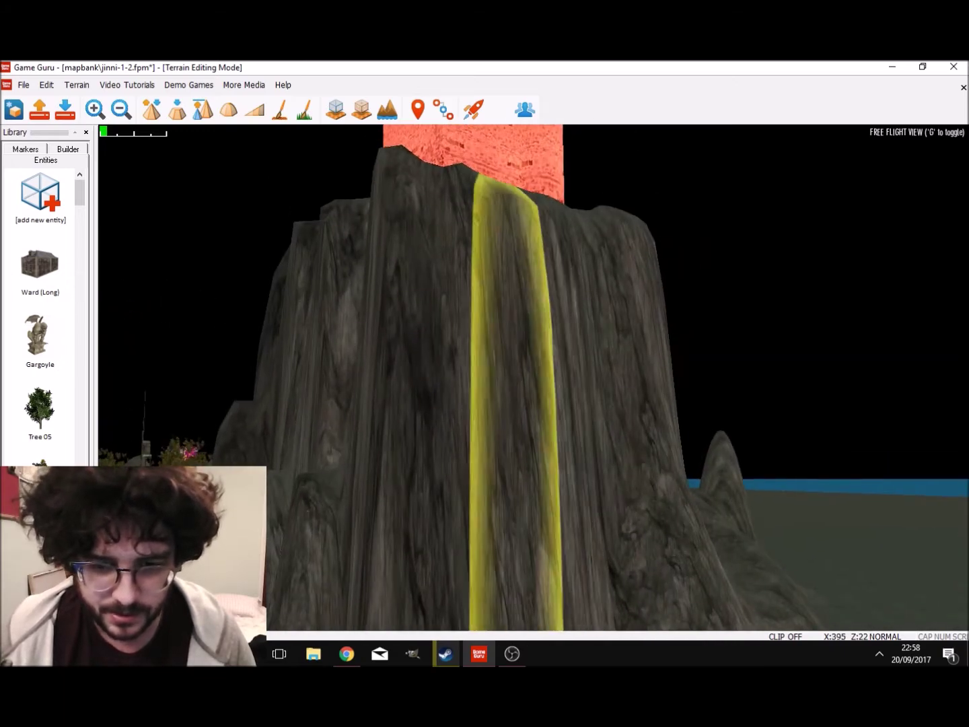
key(s)
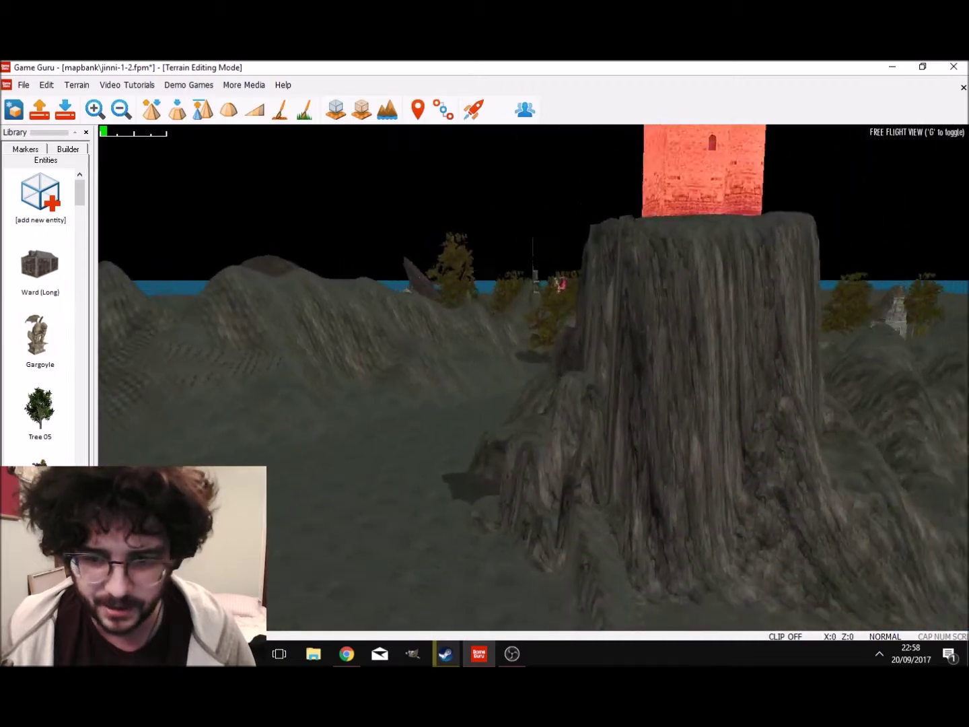
key(w)
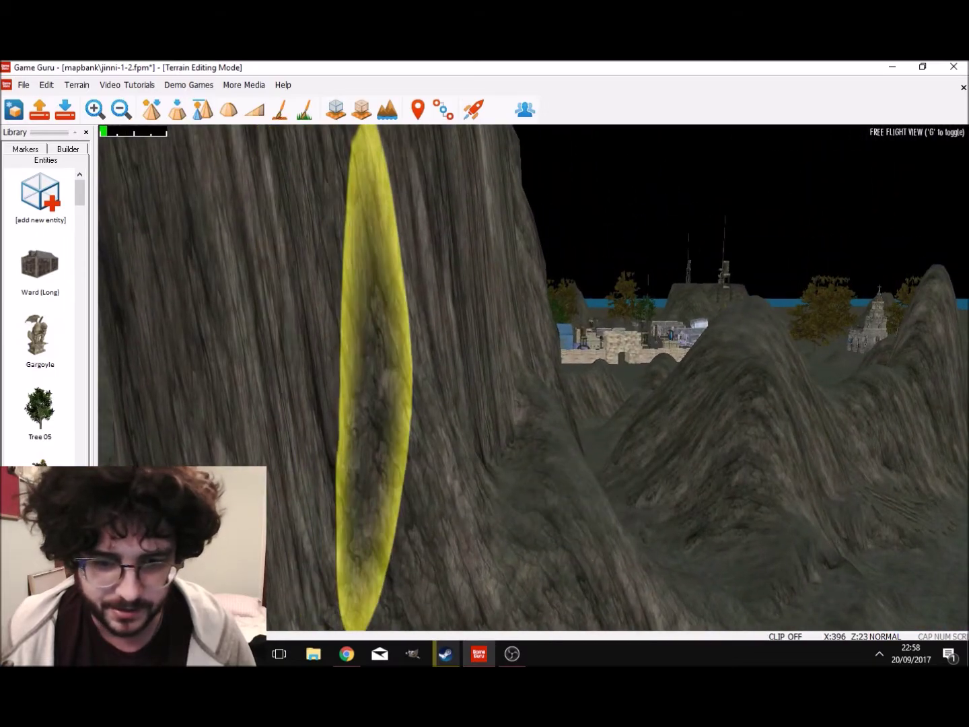
key(w)
key(s)
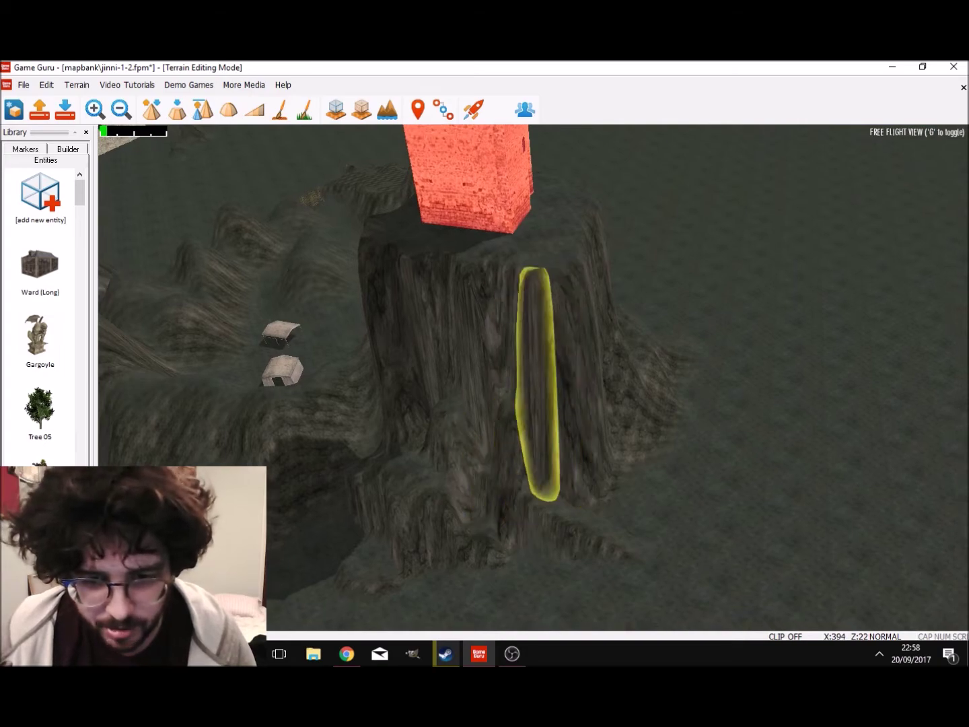
Step: Reshape the slanted rock slab between the ledges and the foot of the rear cliff with the terrain brush
key(w)
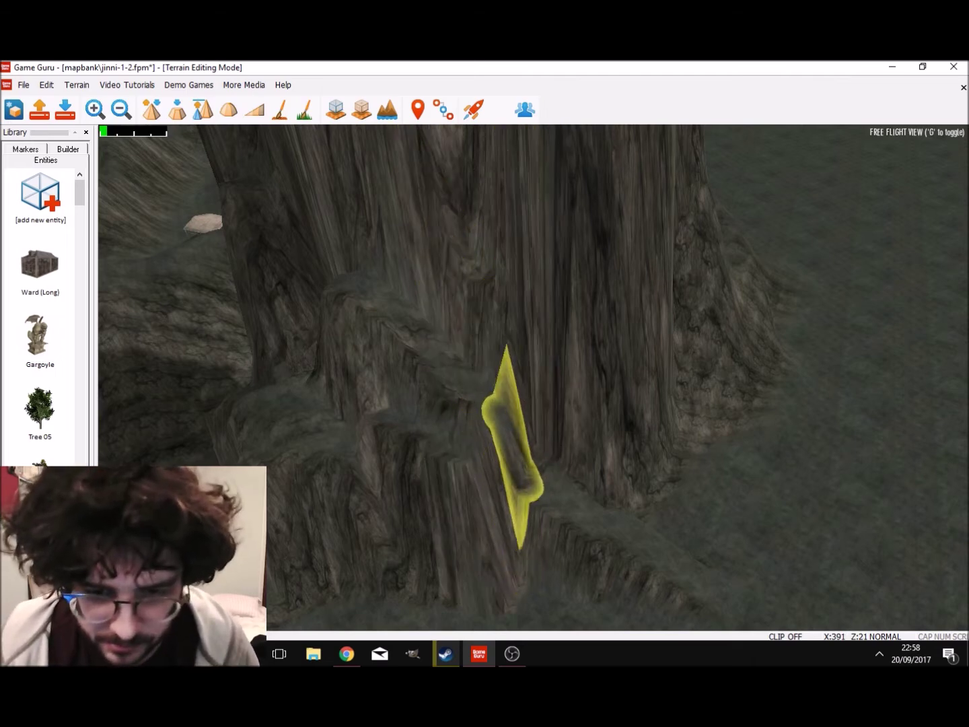
key(w)
mouse_move(529, 377)
right_down()
mouse_move(522, 367)
mouse_move(478, 397)
mouse_move(448, 390)
right_up()
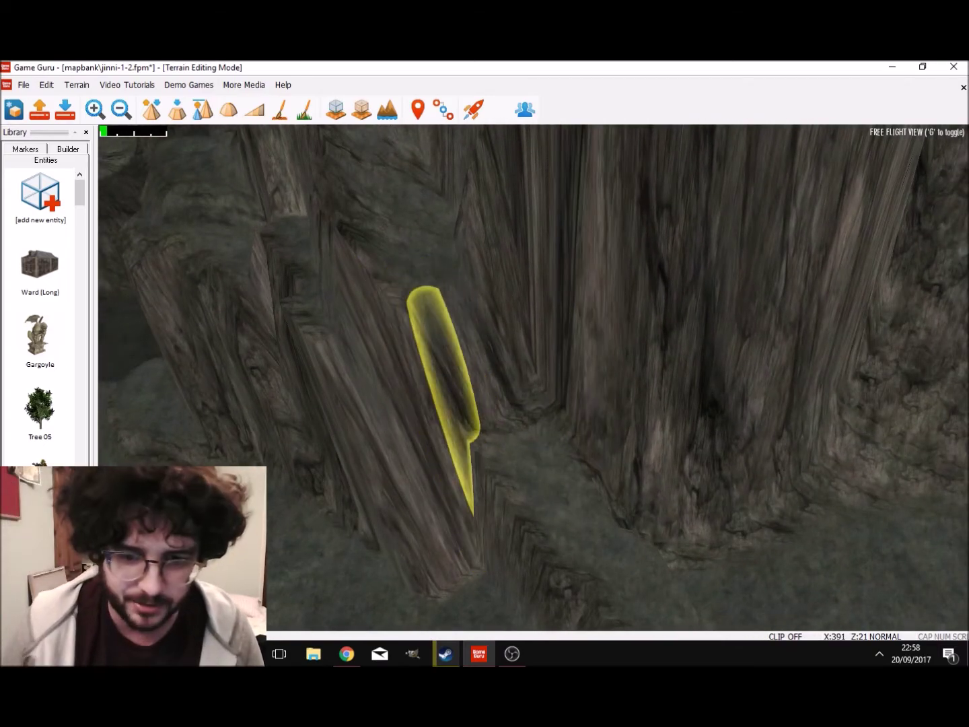
mouse_move(552, 481)
mouse_down()
mouse_move(509, 390)
mouse_move(573, 508)
mouse_up()
key(w)
mouse_move(573, 509)
right_down()
mouse_move(640, 521)
mouse_move(600, 525)
mouse_move(584, 506)
mouse_move(518, 495)
mouse_move(531, 481)
mouse_move(500, 434)
mouse_move(452, 431)
right_up()
key(s)
key(w)
key(s)
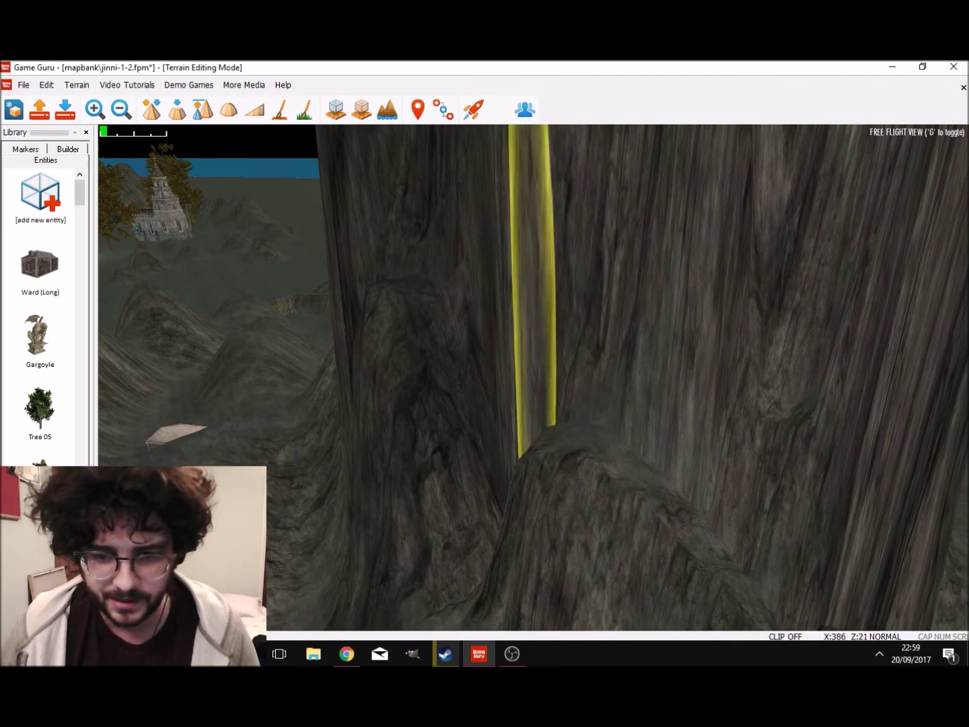
Step: Sculpt the descending ridge and the hollow beside it where they meet the rear cliff
right_drag(539, 491, 563, 488)
scroll(563, 488, up, 3)
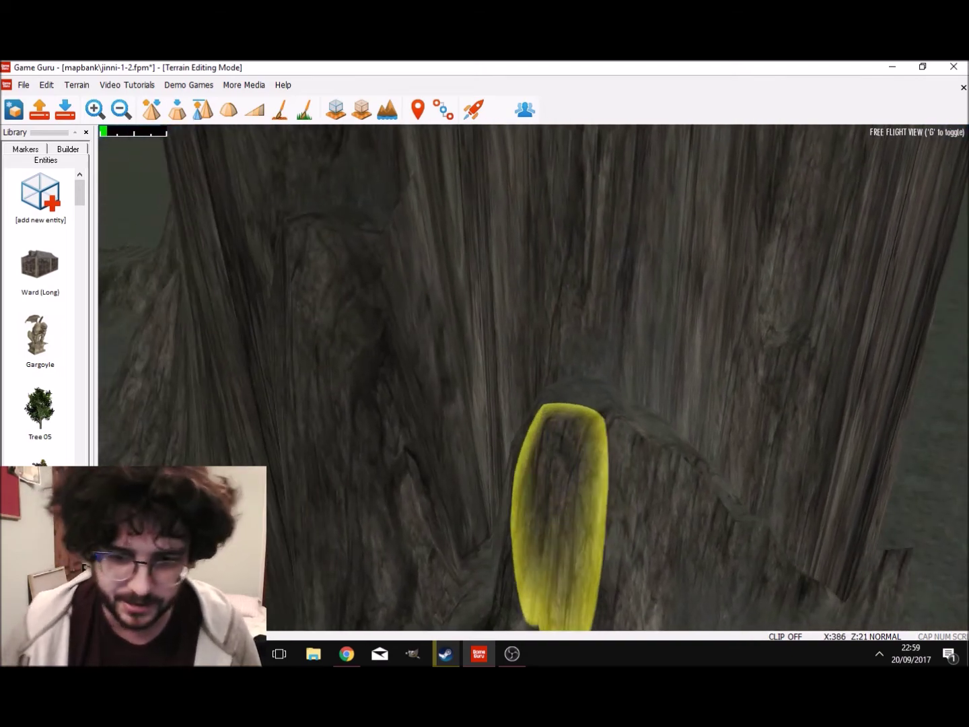
mouse_move(485, 532)
right_down()
mouse_move(487, 491)
mouse_move(506, 518)
right_up()
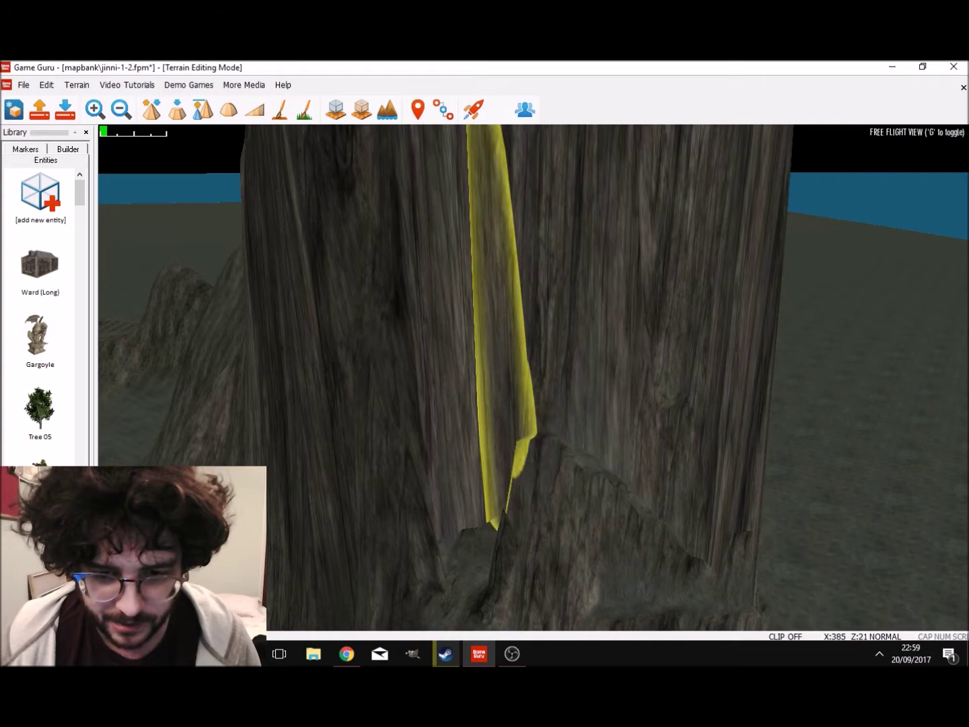
key(s)
mouse_move(467, 555)
right_down()
mouse_move(469, 566)
mouse_move(445, 572)
mouse_move(458, 554)
right_up()
key(w)
mouse_move(522, 555)
right_down()
mouse_move(522, 578)
mouse_move(509, 579)
mouse_move(515, 598)
mouse_move(538, 610)
right_up()
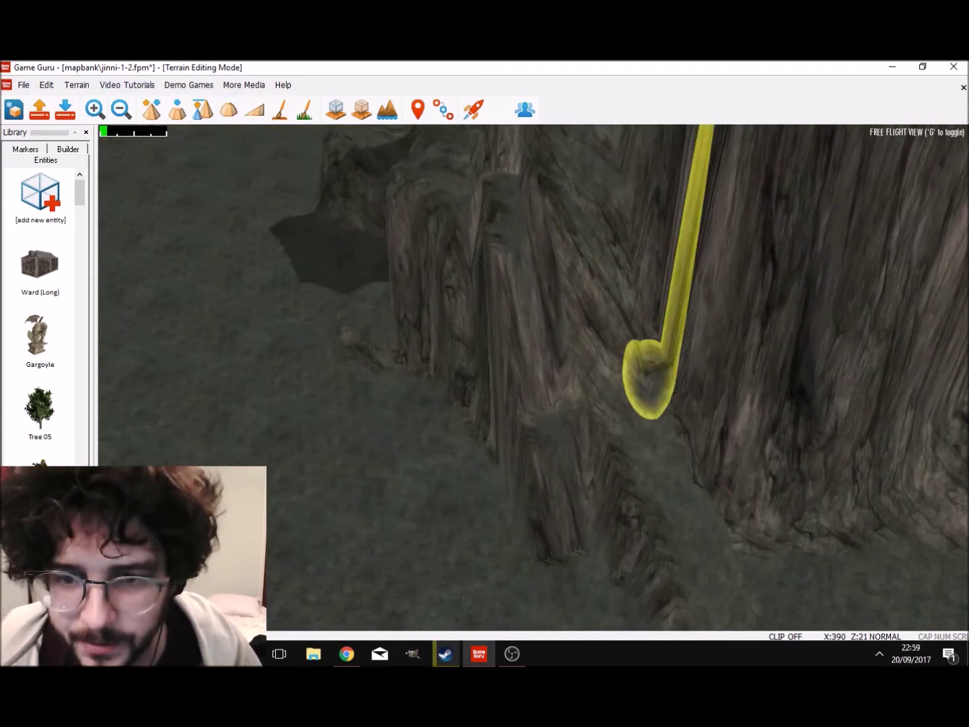
Step: Examine the rock buttress and the shaded hollow at the foot of the mountain from several angles
mouse_move(612, 286)
right_down()
mouse_move(599, 257)
mouse_move(714, 314)
right_up()
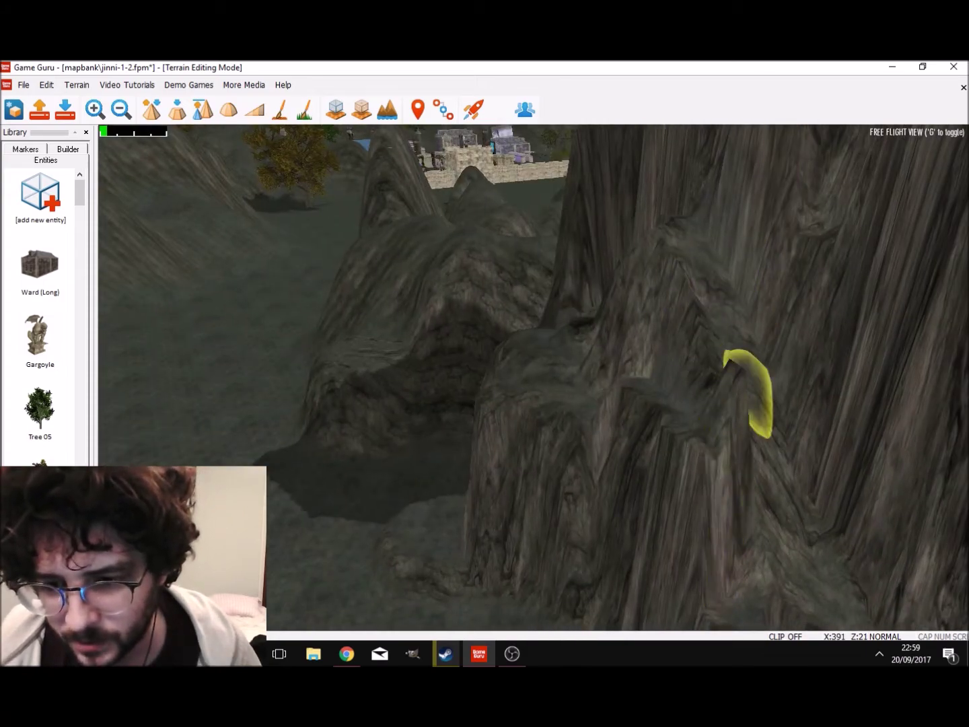
key(s)
mouse_move(740, 354)
right_down()
mouse_move(730, 316)
mouse_move(760, 336)
mouse_move(815, 337)
mouse_move(757, 371)
mouse_move(759, 378)
right_up()
key(s)
key(w)
key(w)
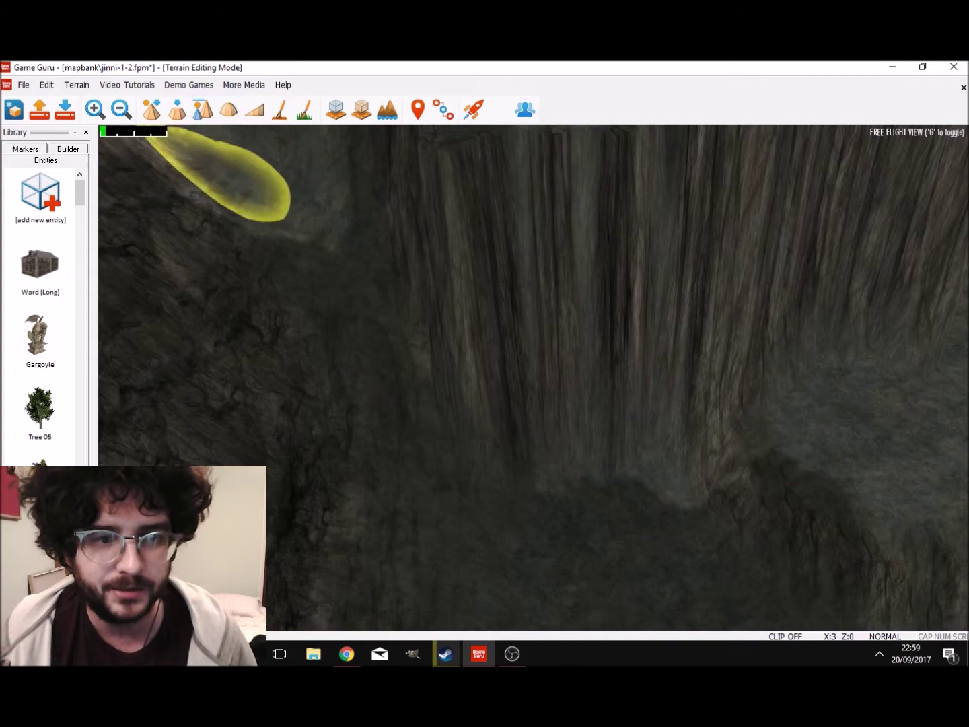
mouse_move(465, 337)
right_down()
mouse_move(470, 350)
mouse_move(512, 323)
right_up()
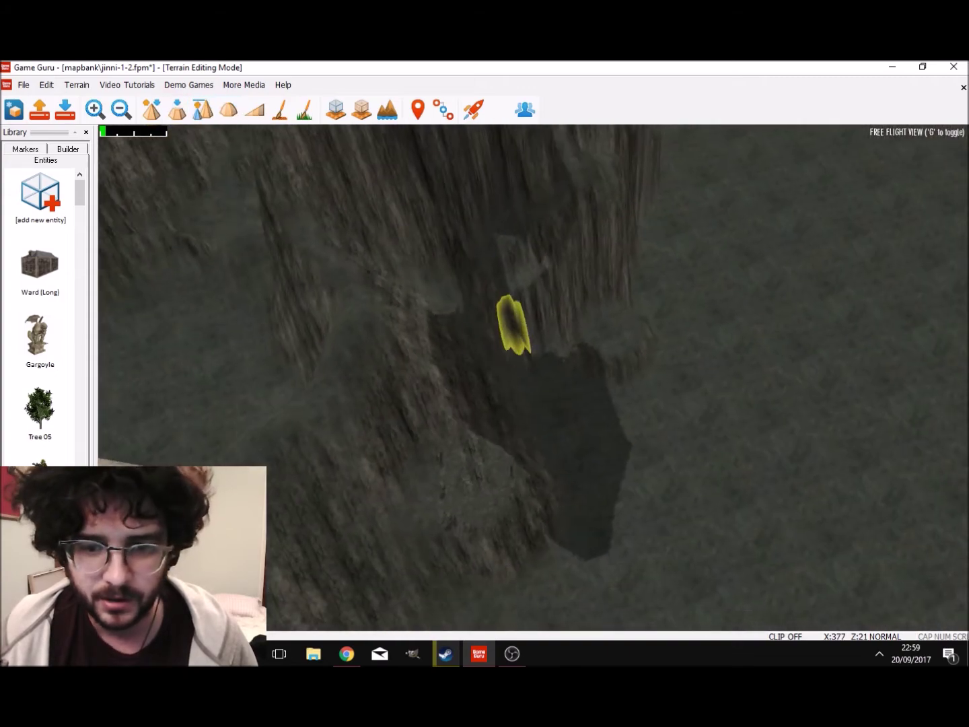
mouse_move(609, 443)
right_down()
mouse_move(629, 433)
mouse_move(602, 404)
mouse_move(602, 387)
mouse_move(627, 378)
mouse_move(667, 499)
right_up()
key(w)
key(s)
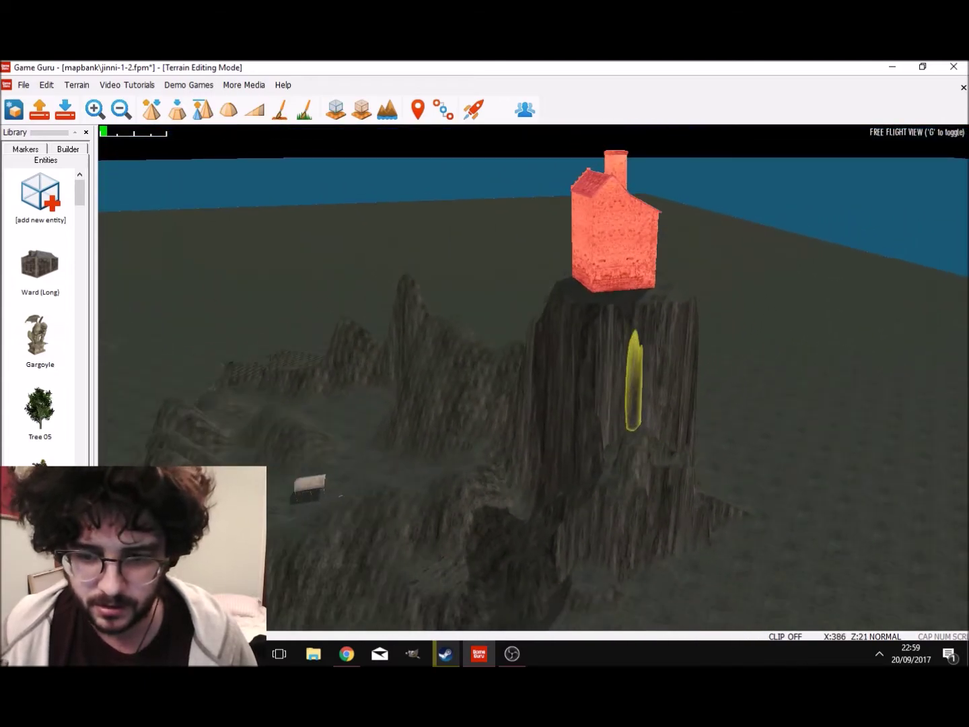
Step: Build the rear buttress up into a taller rocky peak against the shaded side of the cliff
key(w)
mouse_move(533, 377)
right_down()
mouse_move(525, 371)
mouse_move(532, 289)
mouse_move(539, 312)
mouse_move(619, 377)
mouse_move(652, 343)
mouse_move(699, 441)
right_up()
key(s)
mouse_move(700, 441)
mouse_down()
mouse_move(495, 348)
mouse_move(485, 355)
mouse_up()
mouse_move(495, 364)
right_down()
mouse_move(538, 404)
mouse_move(535, 464)
mouse_move(438, 404)
right_up()
key(s)
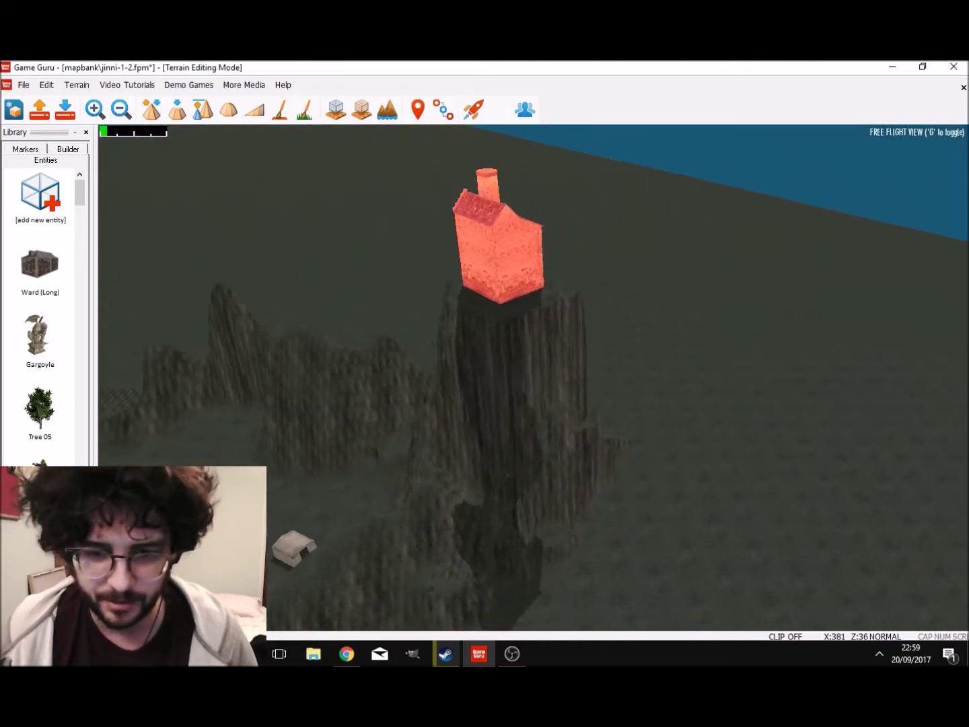
right_drag(492, 424, 544, 403)
key(w)
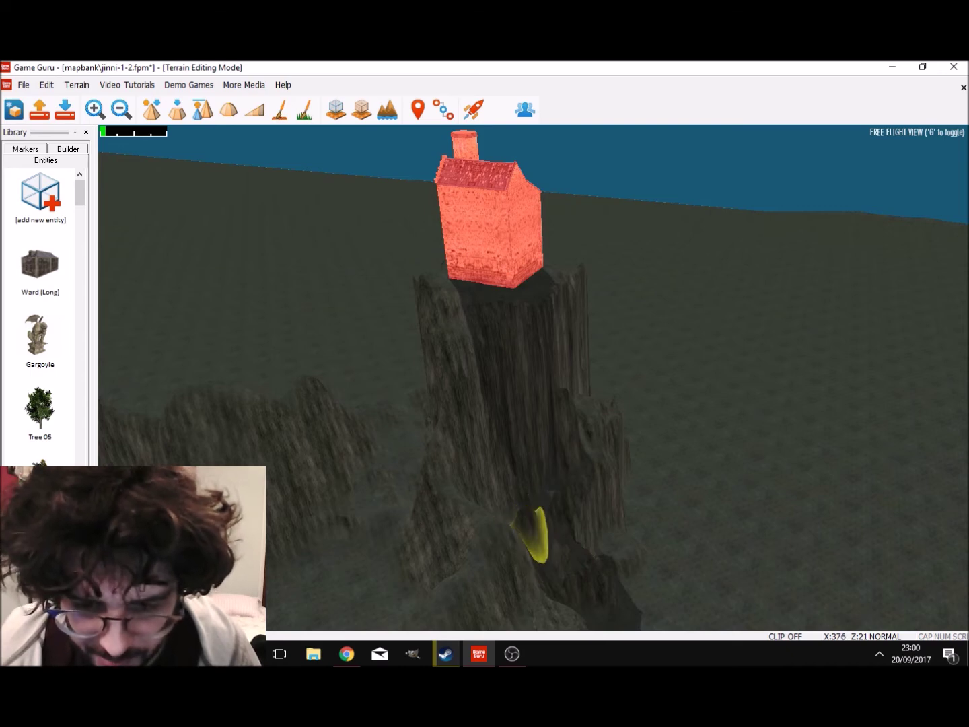
Step: Examine the raised outcrops around the mountain's base from close up and from a distance
key(w)
mouse_move(483, 520)
right_down()
mouse_move(501, 586)
mouse_move(534, 572)
right_up()
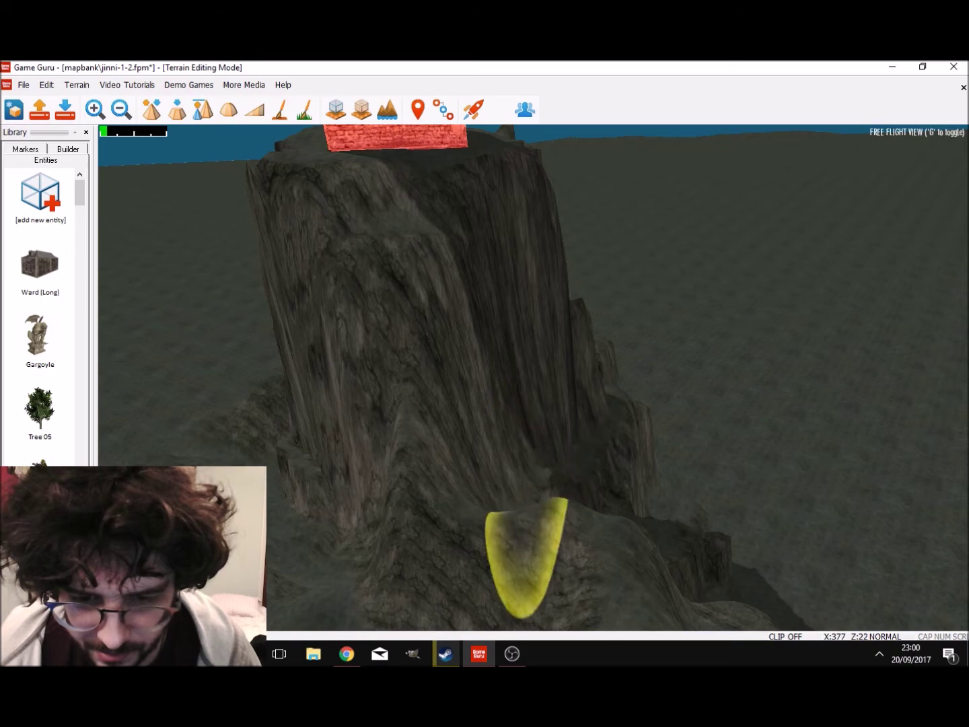
key(w)
right_drag(524, 553, 471, 552)
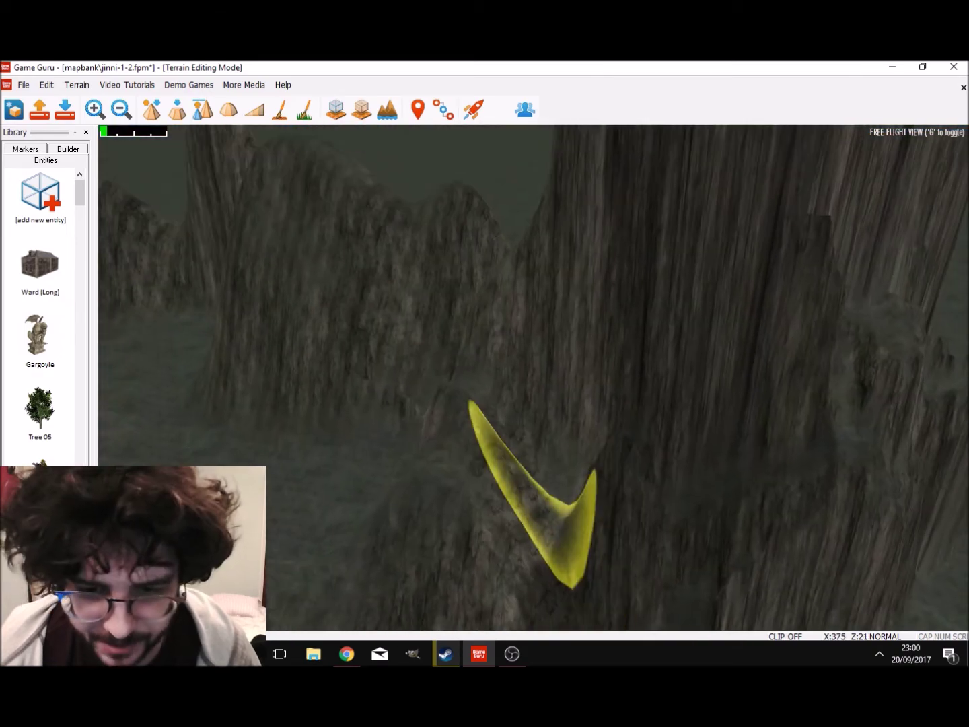
key(s)
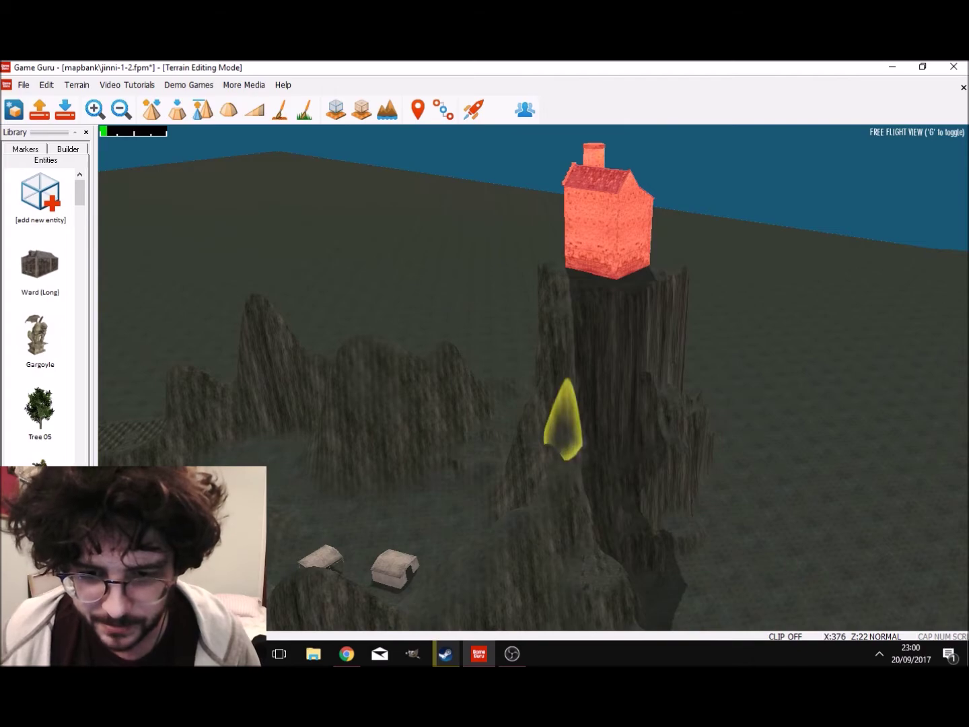
key(w)
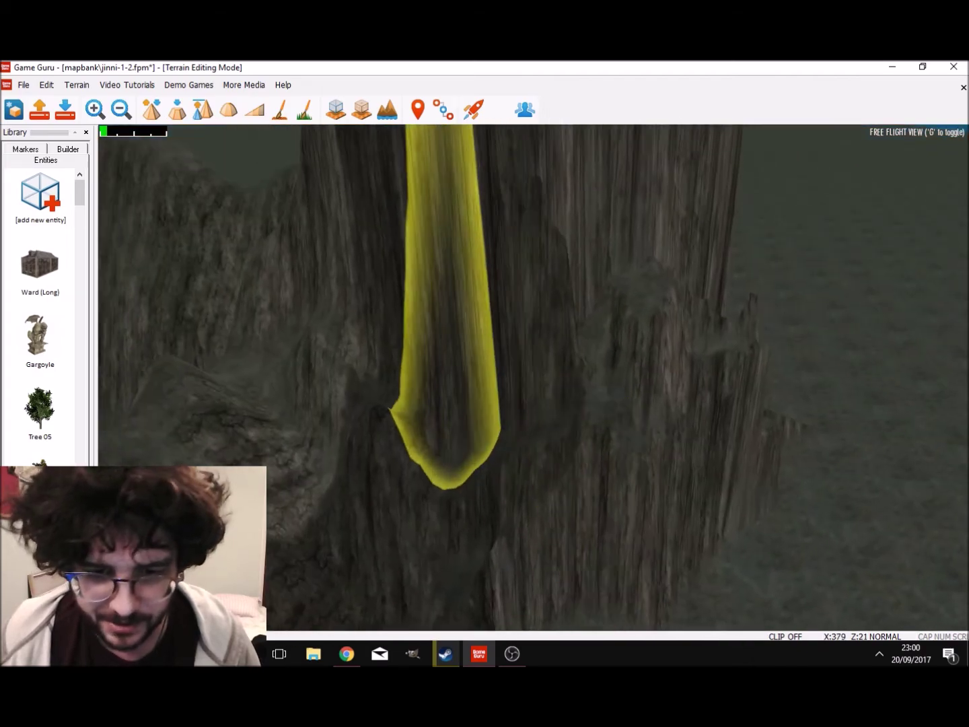
key(s)
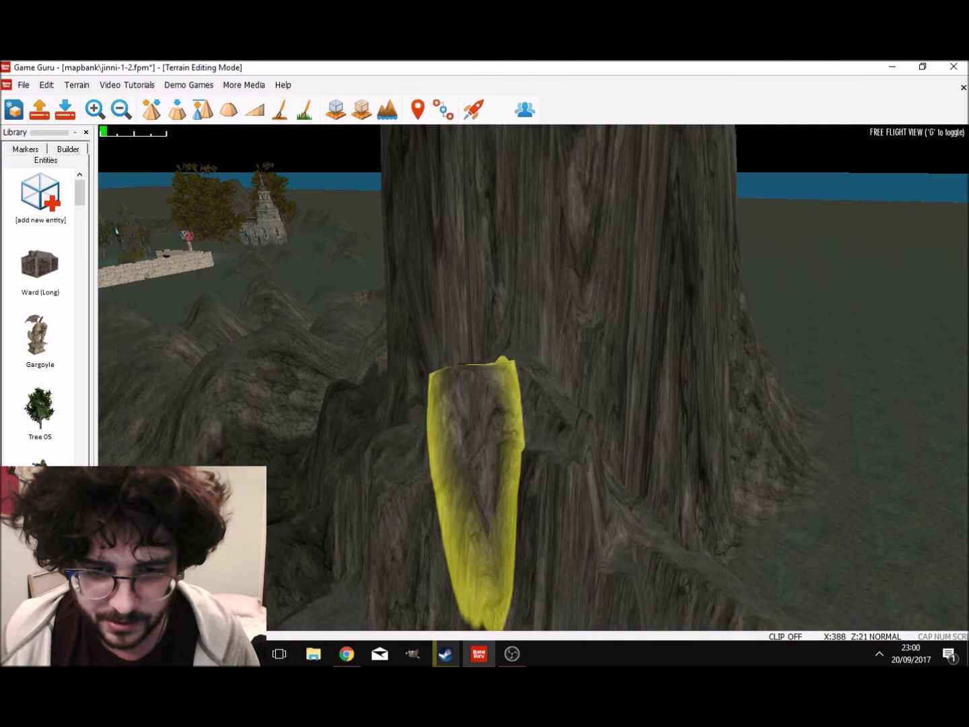
key(w)
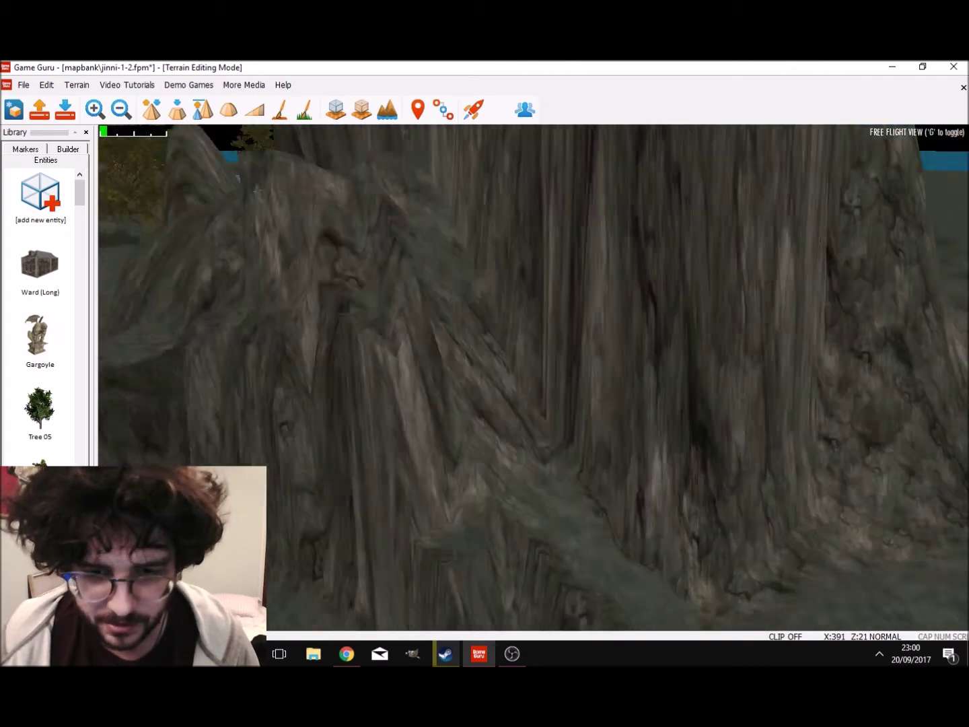
key(s)
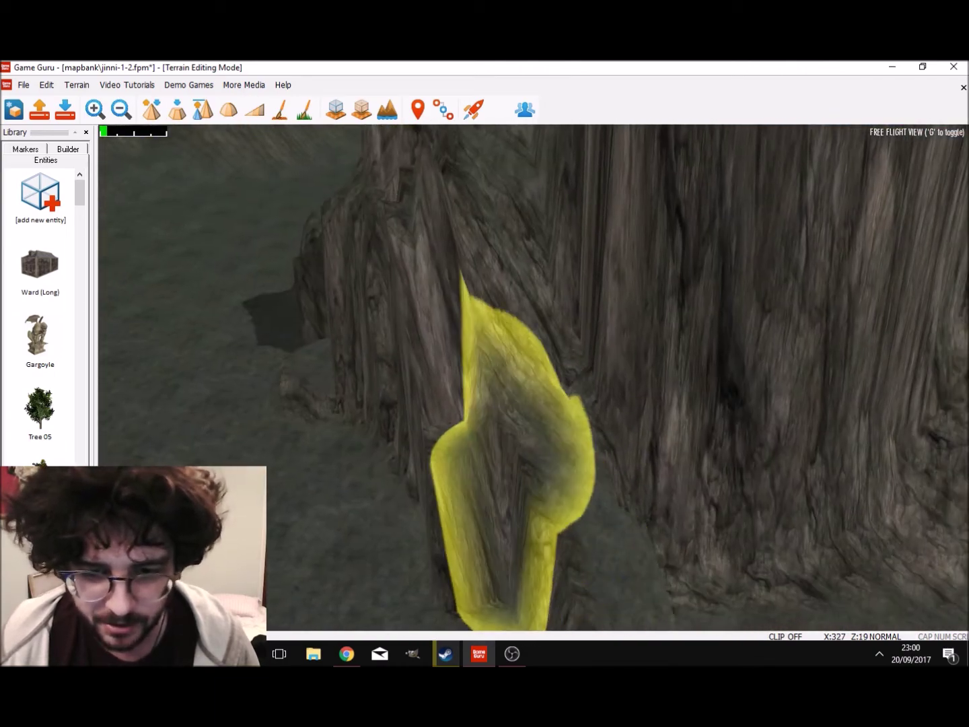
key(s)
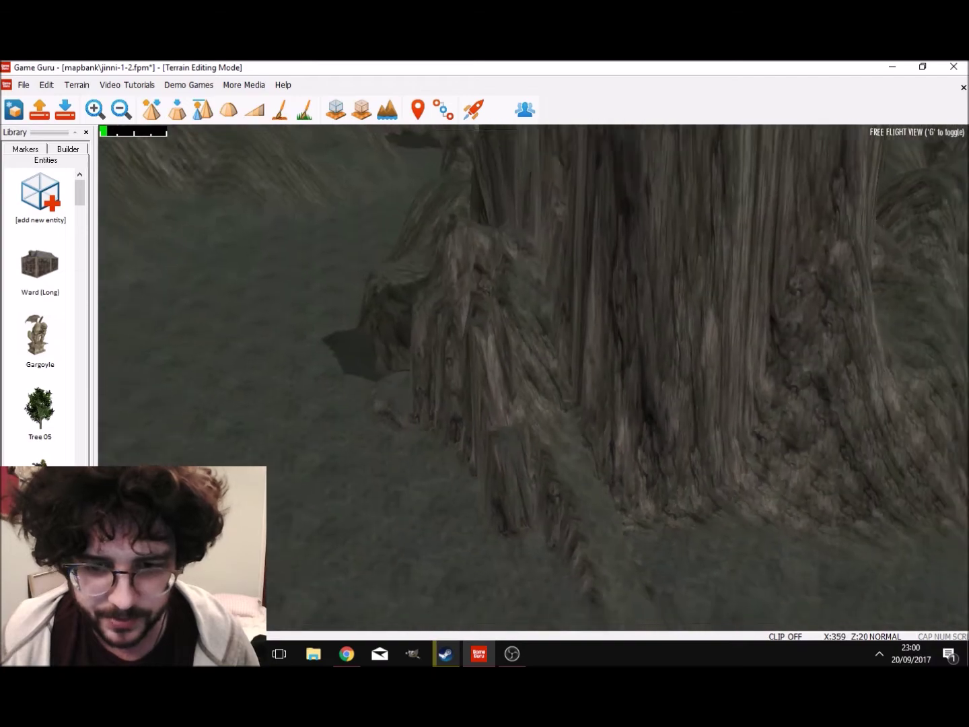
Step: Examine the mountain's cliff faces and the ledges beneath the tower, checking how the rear buttress meets the rock
key(w)
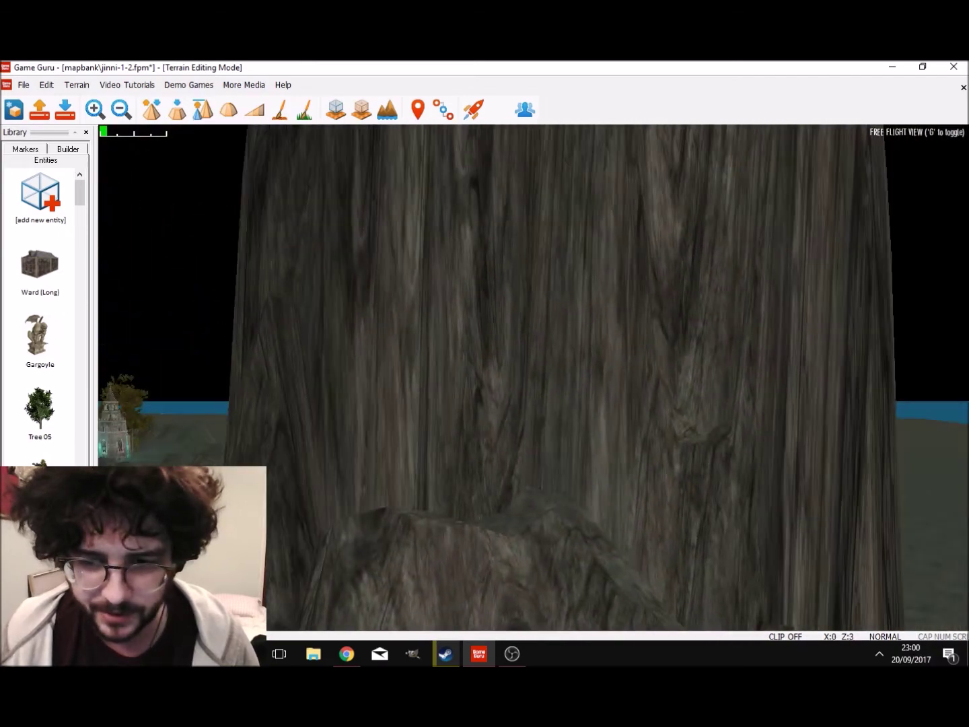
key(s)
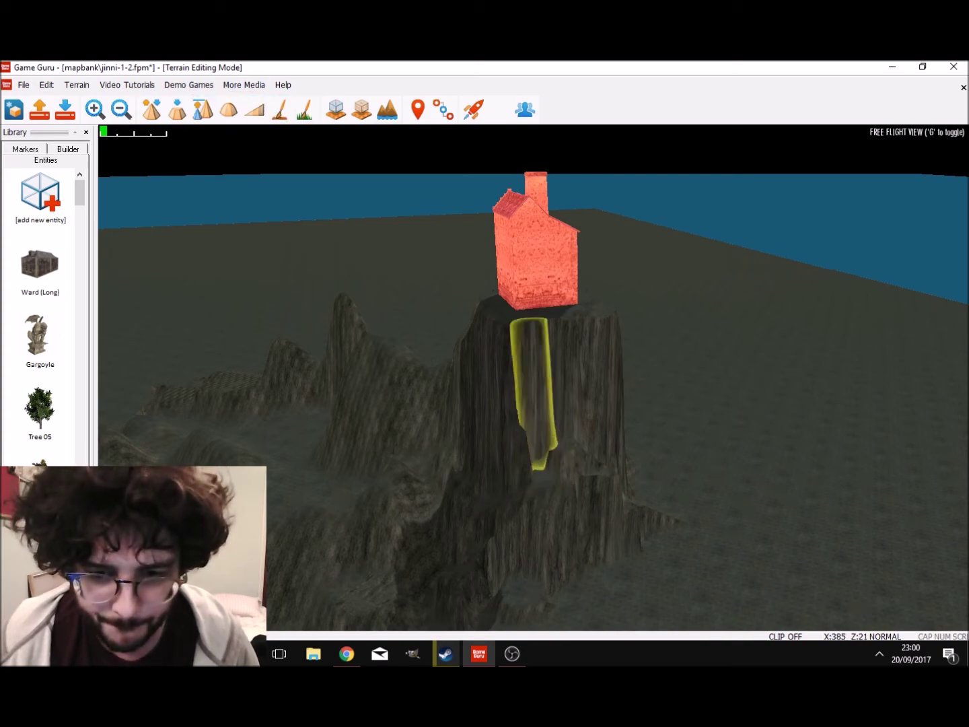
key(w)
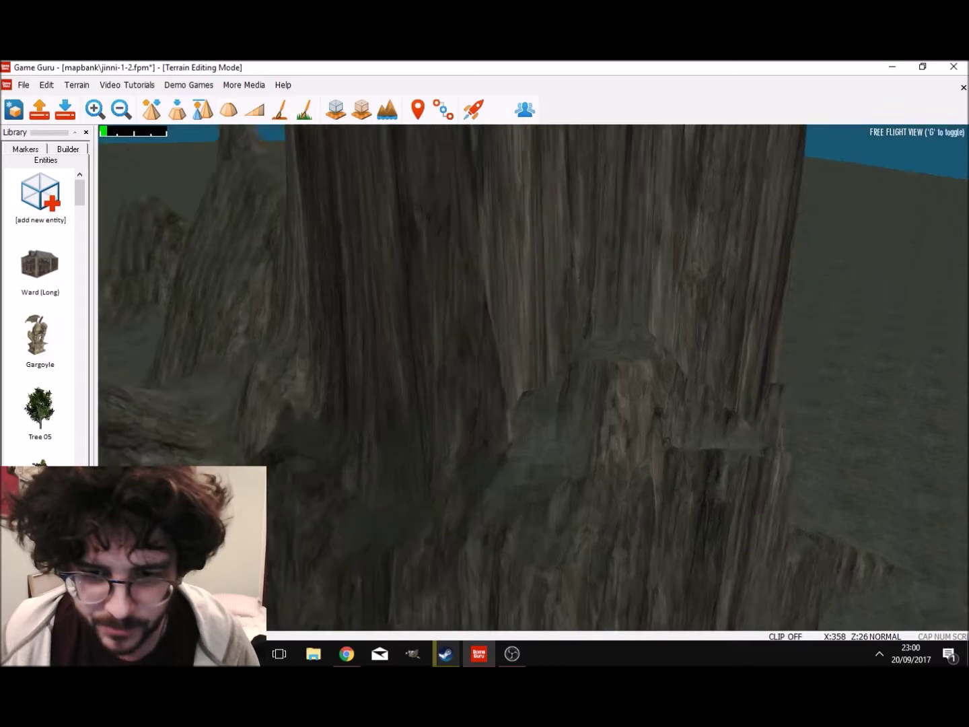
right_drag(574, 488, 573, 411)
key(s)
key(w)
right_drag(574, 487, 572, 532)
key(s)
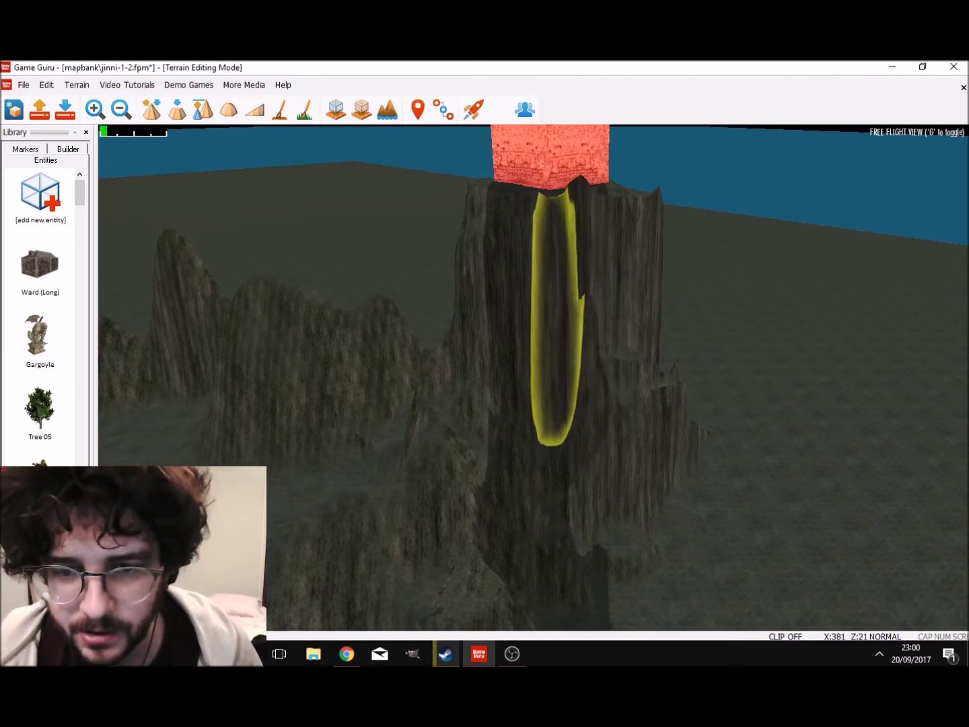
key(w)
mouse_move(534, 378)
right_down()
mouse_move(646, 403)
mouse_move(511, 310)
mouse_move(471, 337)
right_up()
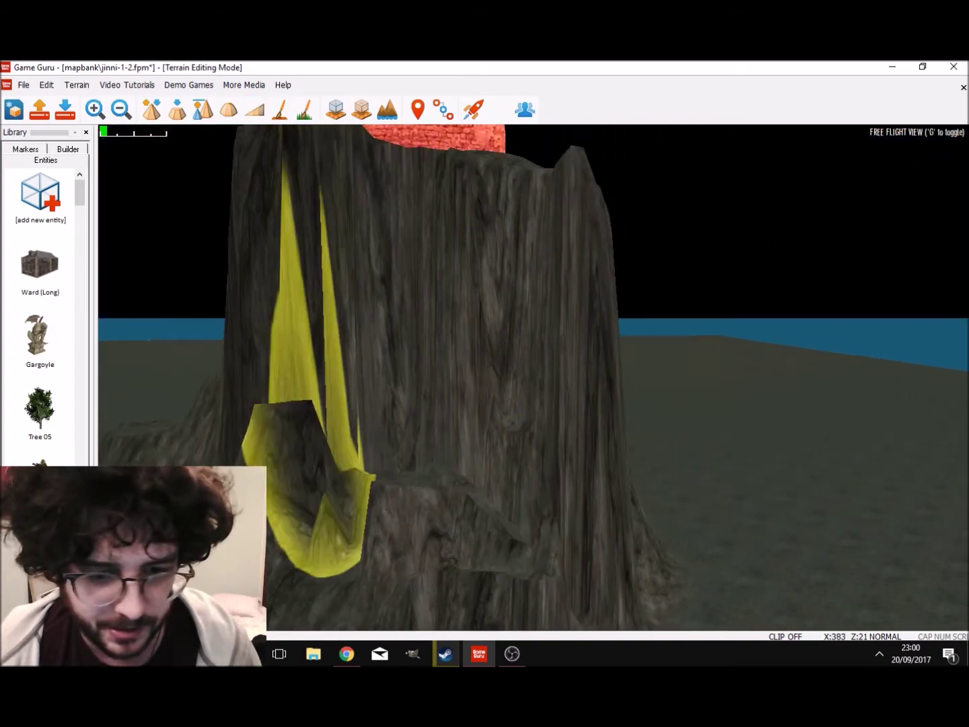
right_drag(310, 444, 301, 455)
key(w)
key(s)
mouse_move(533, 336)
right_down()
mouse_move(498, 410)
mouse_move(513, 439)
mouse_move(495, 317)
mouse_move(465, 300)
right_up()
key(w)
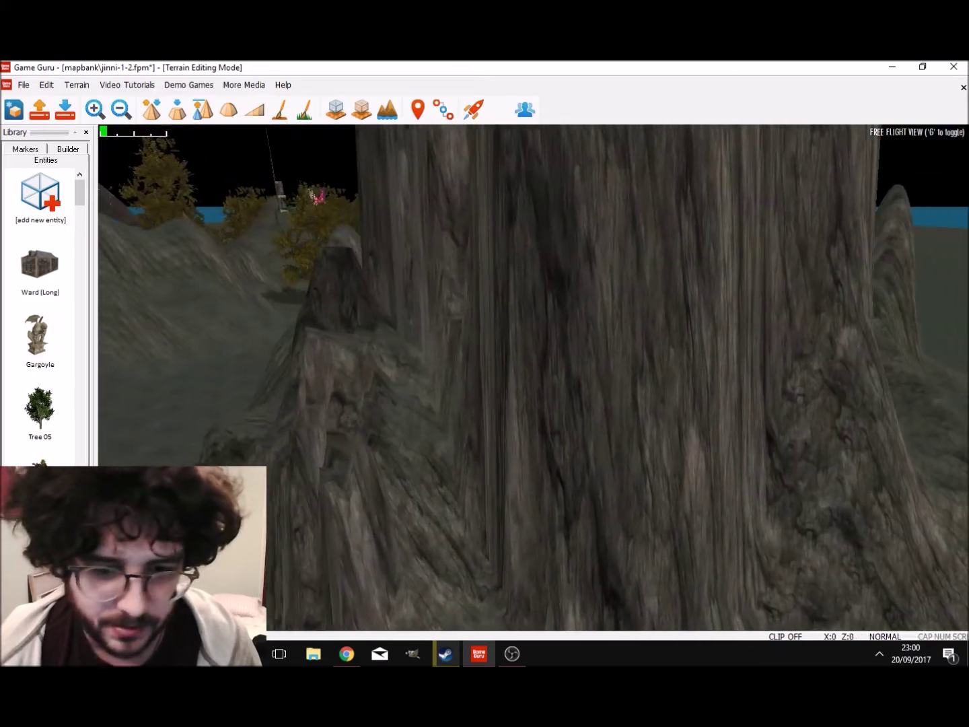
key(a)
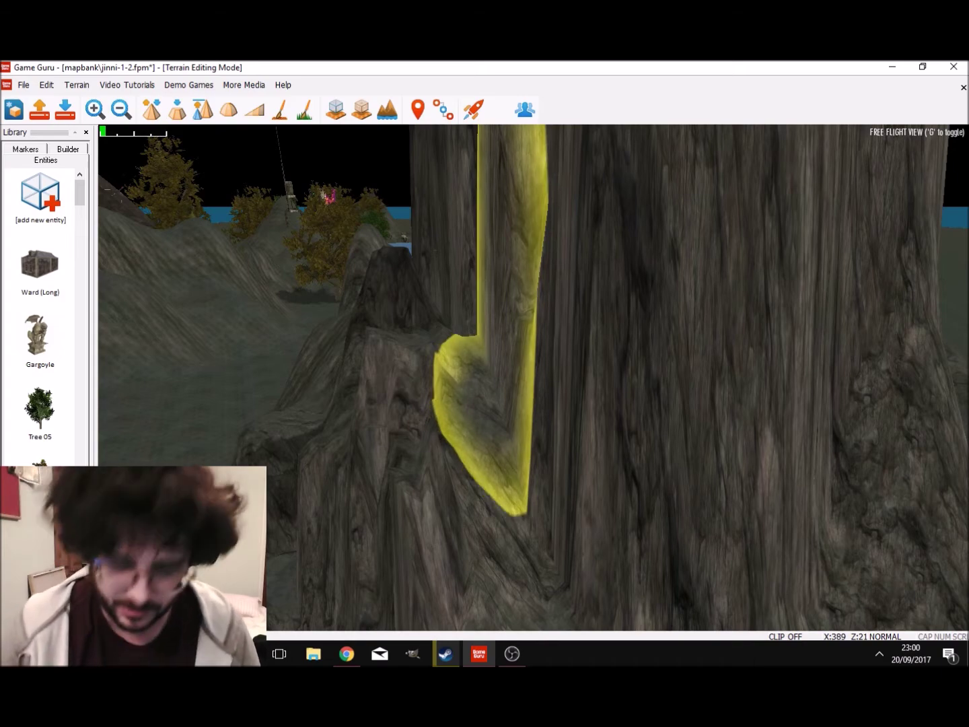
Step: Fill the gap between the rear buttress and the cliff with a rounded rocky slope
key(minus)
right_drag(497, 406, 517, 504)
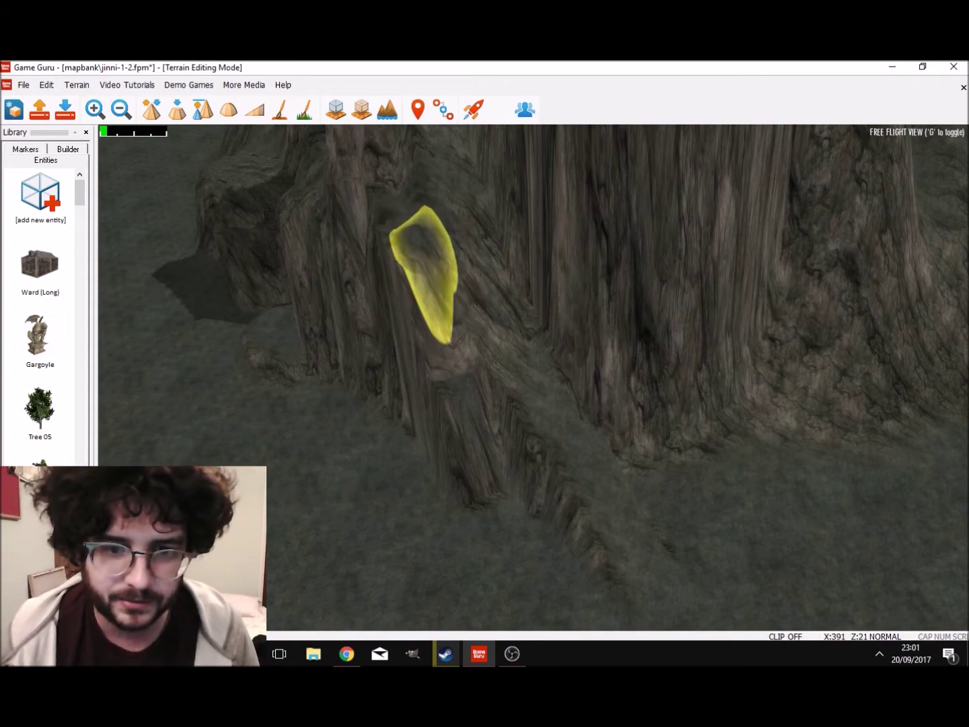
right_drag(422, 202, 476, 343)
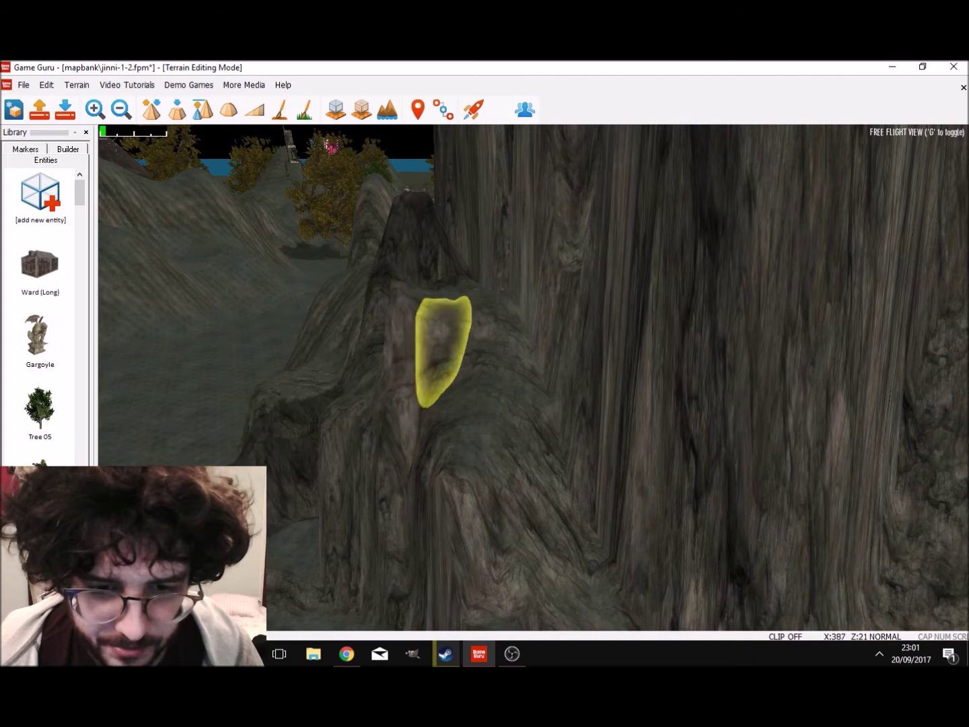
mouse_move(512, 350)
right_down()
mouse_move(573, 417)
mouse_move(524, 364)
mouse_move(502, 360)
right_up()
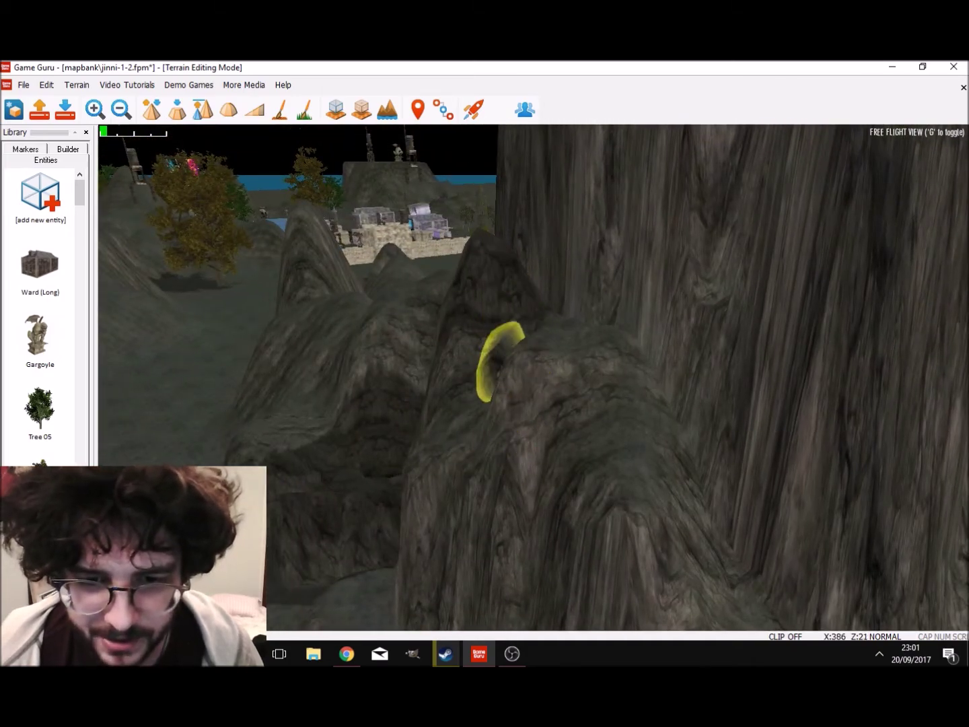
mouse_move(538, 336)
right_down()
mouse_move(606, 343)
mouse_move(580, 282)
right_up()
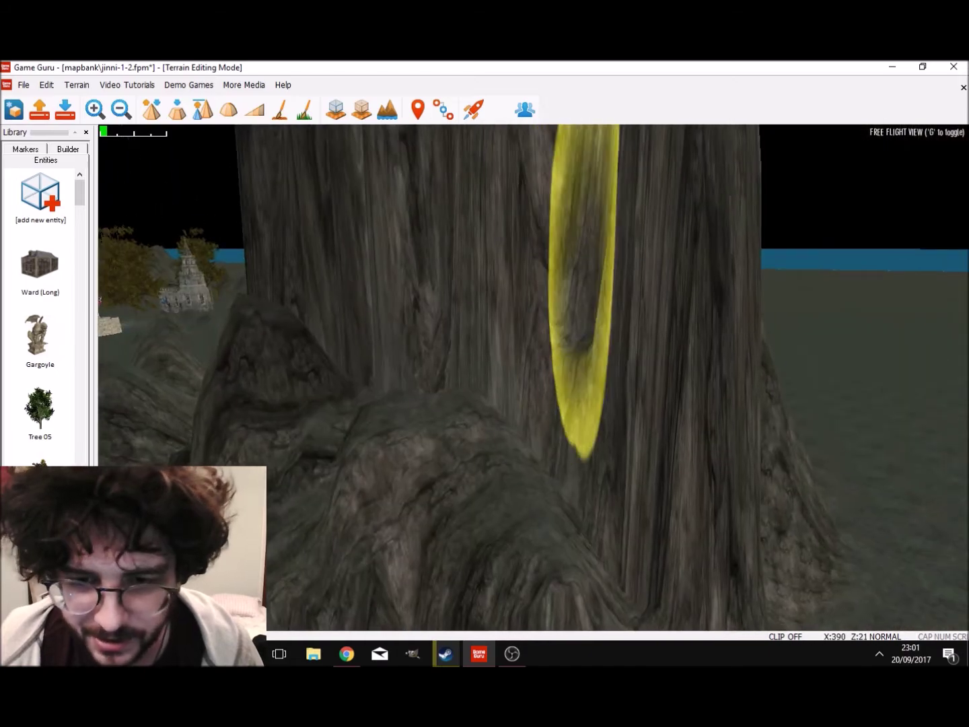
mouse_move(423, 297)
right_down()
mouse_move(411, 316)
mouse_move(457, 320)
mouse_move(454, 350)
right_up()
key(s)
right_drag(522, 372, 507, 375)
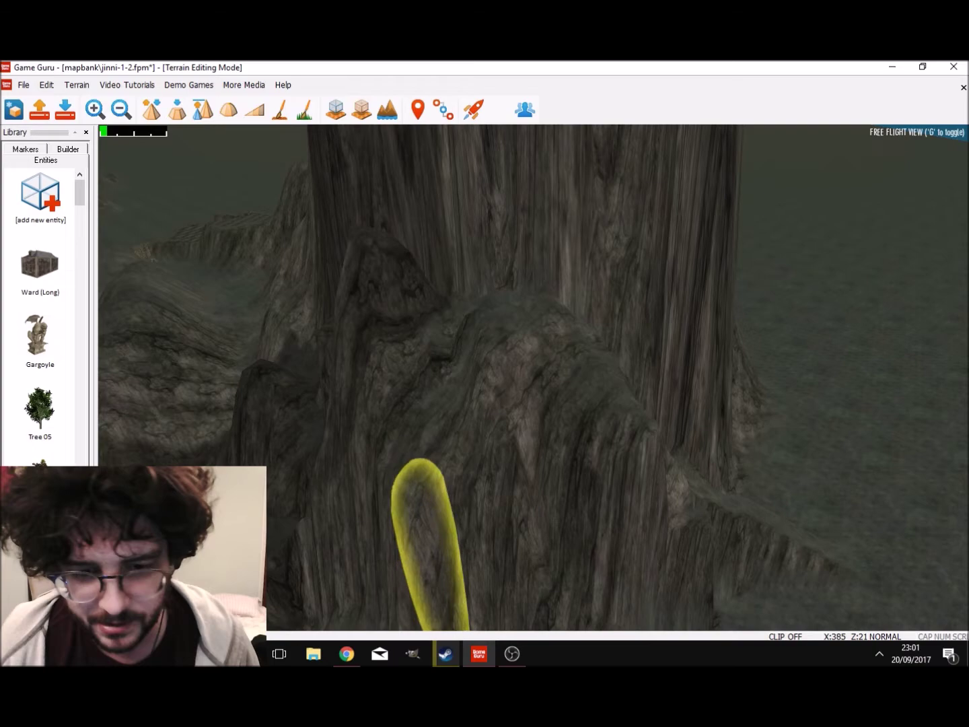
Step: Build up the lower ridge descending from the buttress so it flows down from the rounded slope
right_drag(631, 471, 643, 501)
key(w)
key(d)
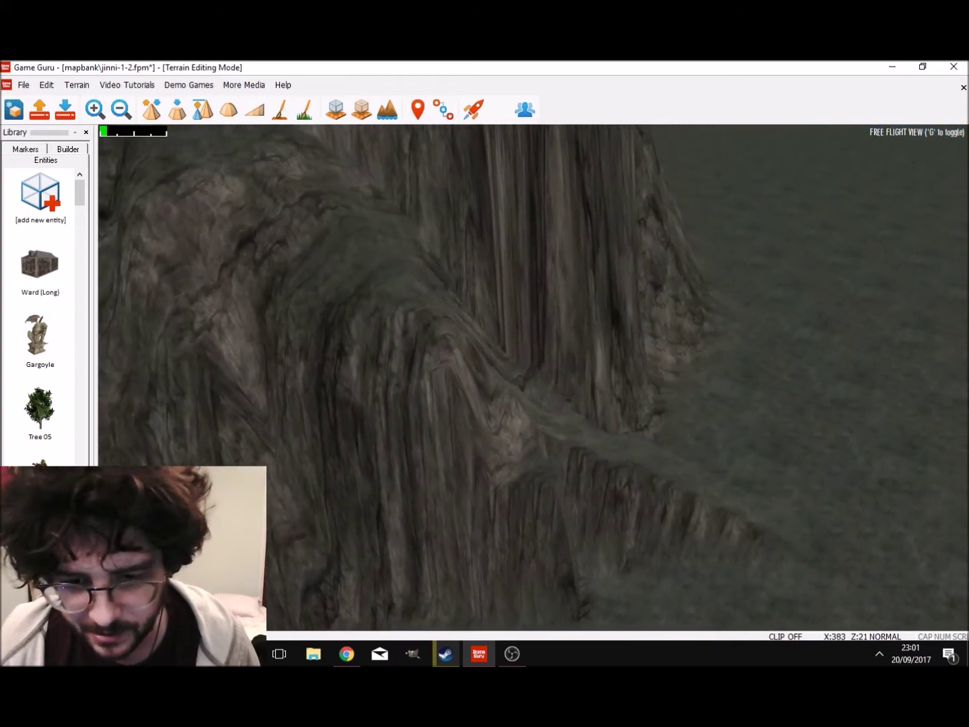
mouse_move(475, 542)
right_down()
mouse_move(434, 533)
mouse_move(407, 502)
mouse_move(404, 528)
mouse_move(448, 524)
mouse_move(464, 549)
mouse_move(455, 507)
mouse_move(427, 502)
right_up()
key(w)
key(d)
key(s)
key(w)
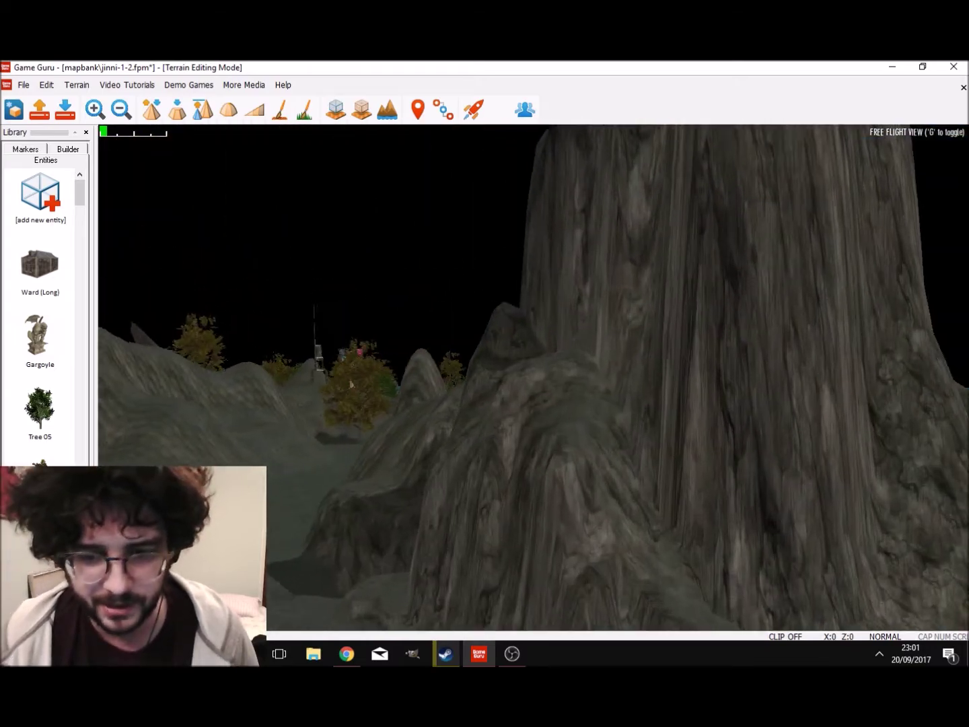
right_drag(464, 431, 448, 495)
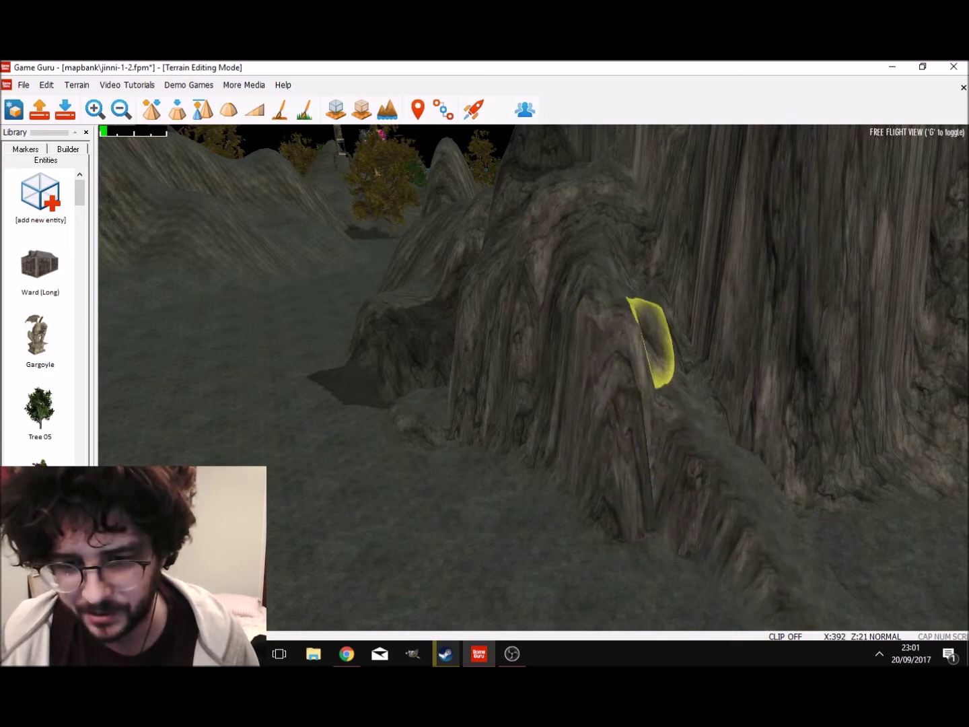
Step: Extend the lower spur of the buttress outward and down to the surrounding ground
mouse_move(650, 340)
right_down()
mouse_move(639, 289)
mouse_move(657, 290)
right_up()
key(w)
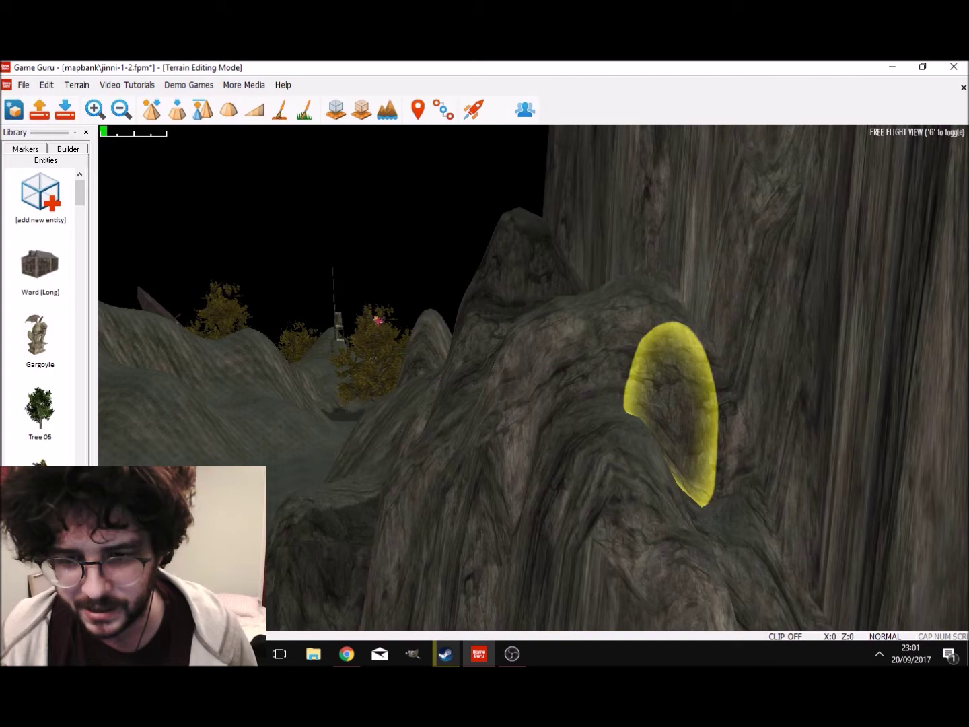
mouse_move(713, 540)
right_down()
mouse_move(713, 606)
mouse_move(706, 559)
right_up()
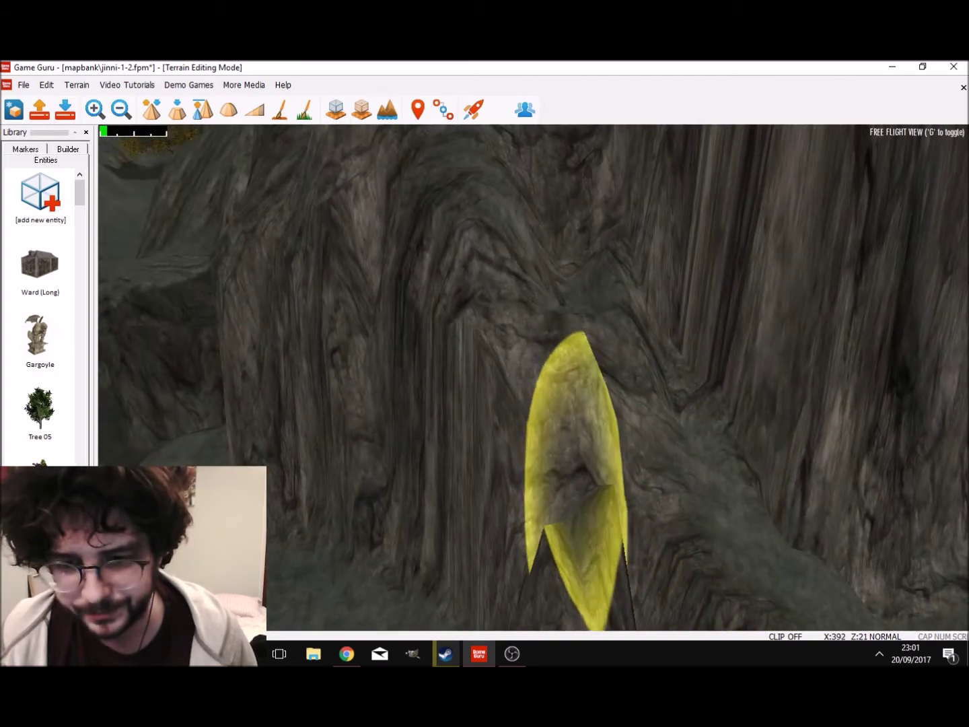
right_drag(585, 545, 586, 592)
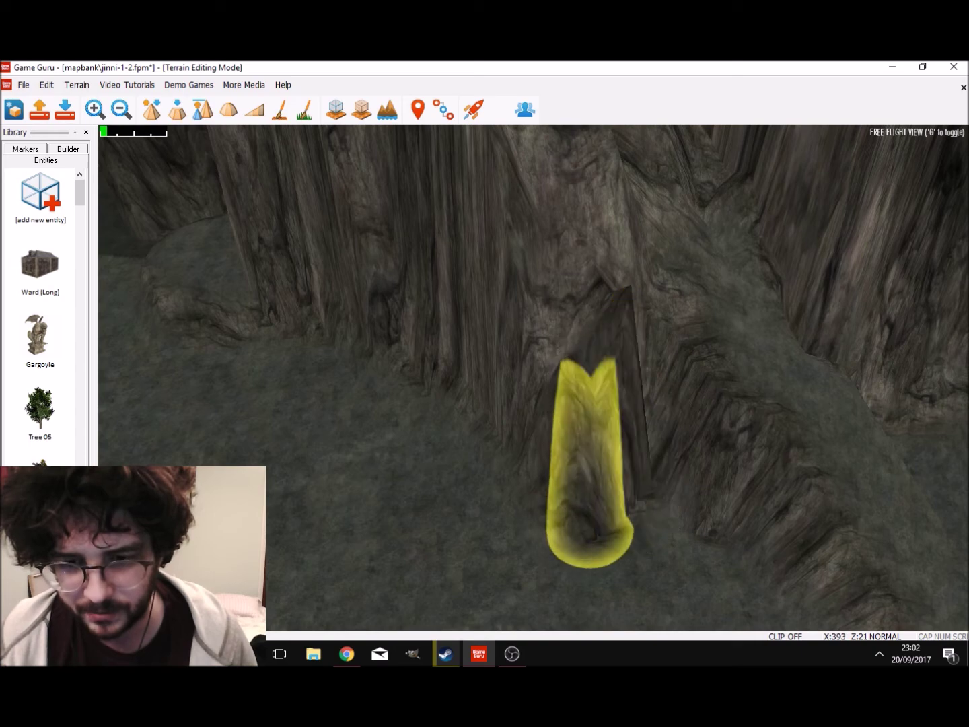
mouse_move(593, 438)
right_down()
mouse_move(626, 417)
mouse_move(620, 377)
mouse_move(646, 437)
mouse_move(606, 378)
mouse_move(554, 228)
right_up()
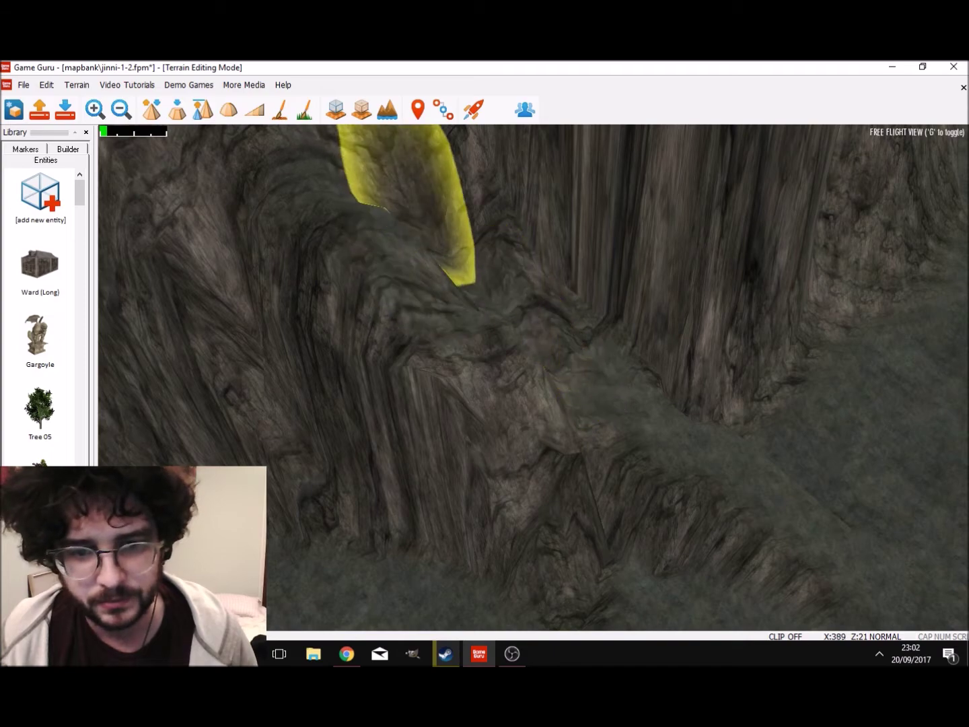
Step: Reshape the crest between the buttress and the cliff and blend it into the lower spur
right_drag(380, 202, 606, 281)
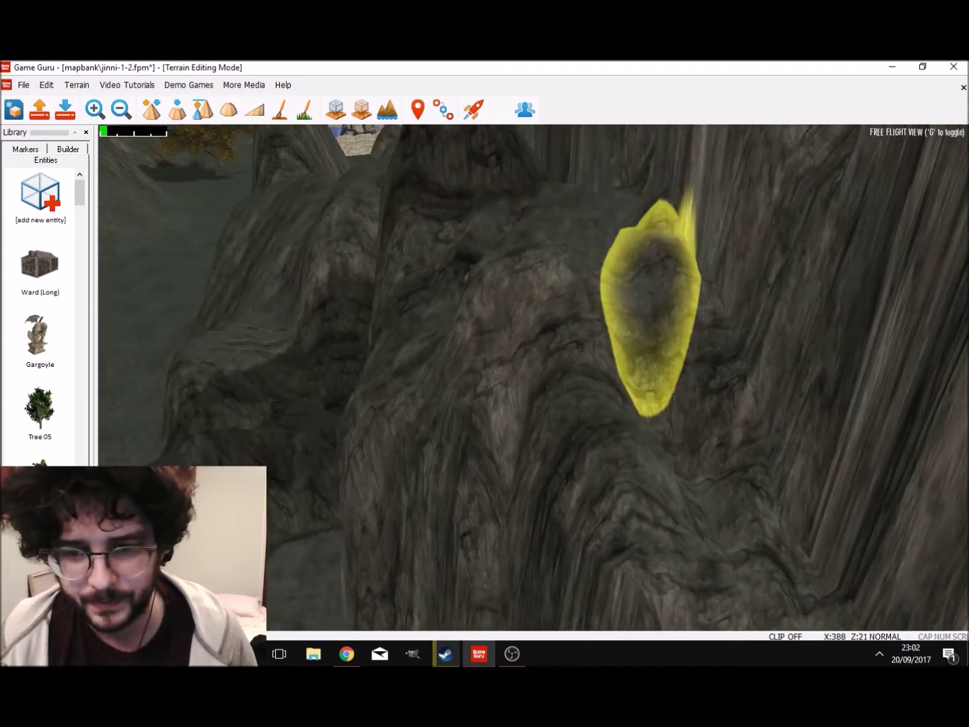
key(s)
mouse_move(779, 347)
right_down()
mouse_move(869, 411)
mouse_move(841, 404)
right_up()
key(w)
right_drag(609, 303, 630, 327)
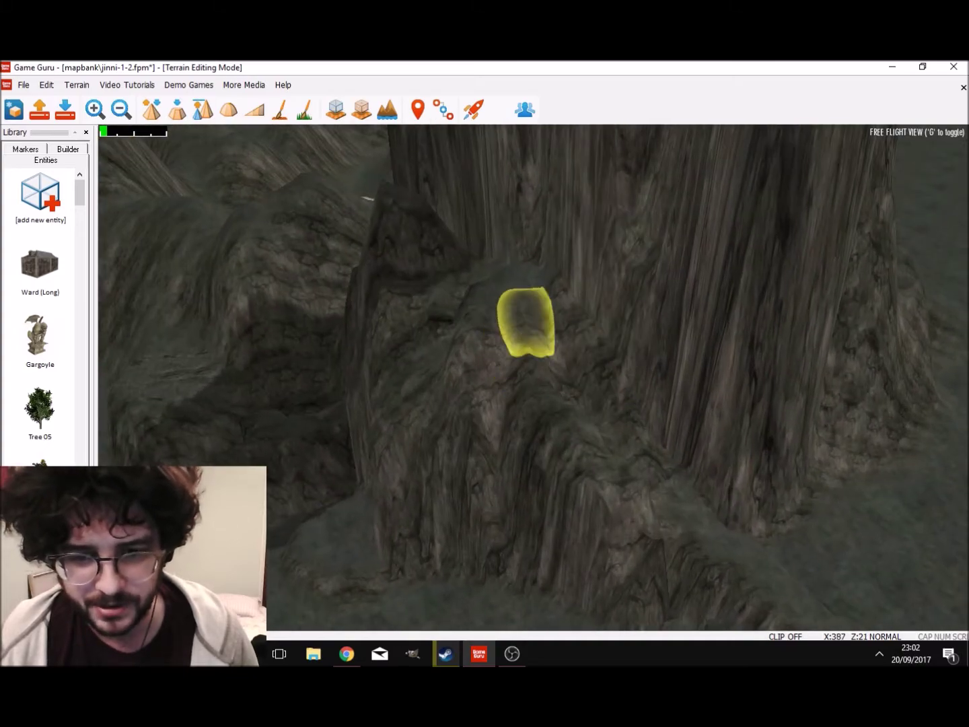
mouse_move(512, 357)
right_down()
mouse_move(593, 330)
mouse_move(576, 387)
right_up()
key(w)
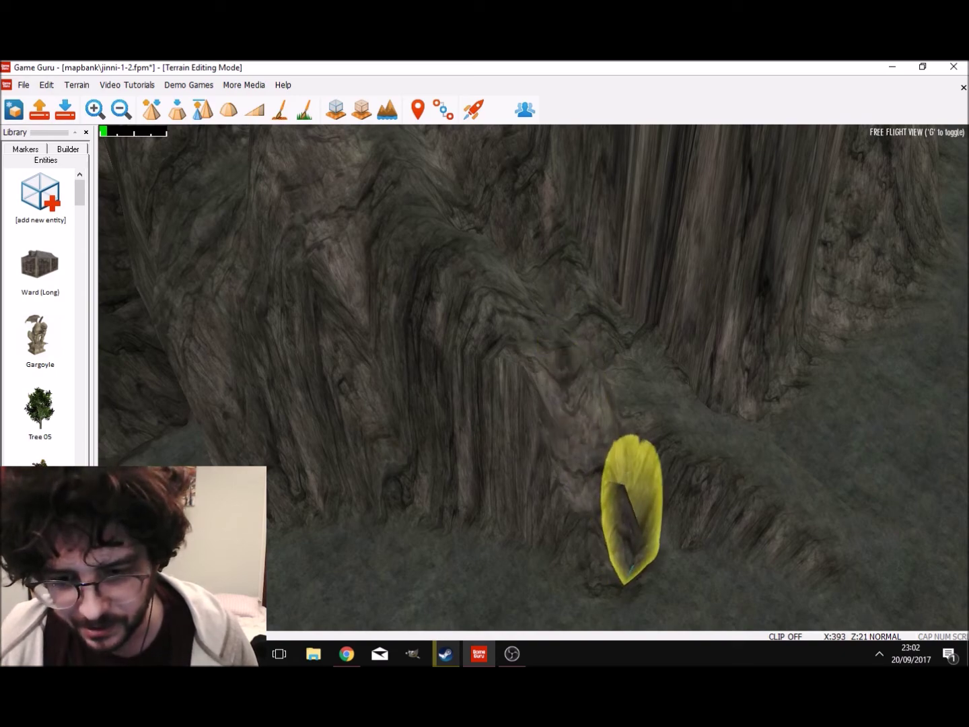
Step: Lower the ground at the foot of the spur down to water level
mouse_move(751, 525)
right_down()
mouse_move(791, 614)
mouse_move(785, 555)
mouse_move(822, 558)
right_up()
key(w)
key(w)
key(s)
key(s)
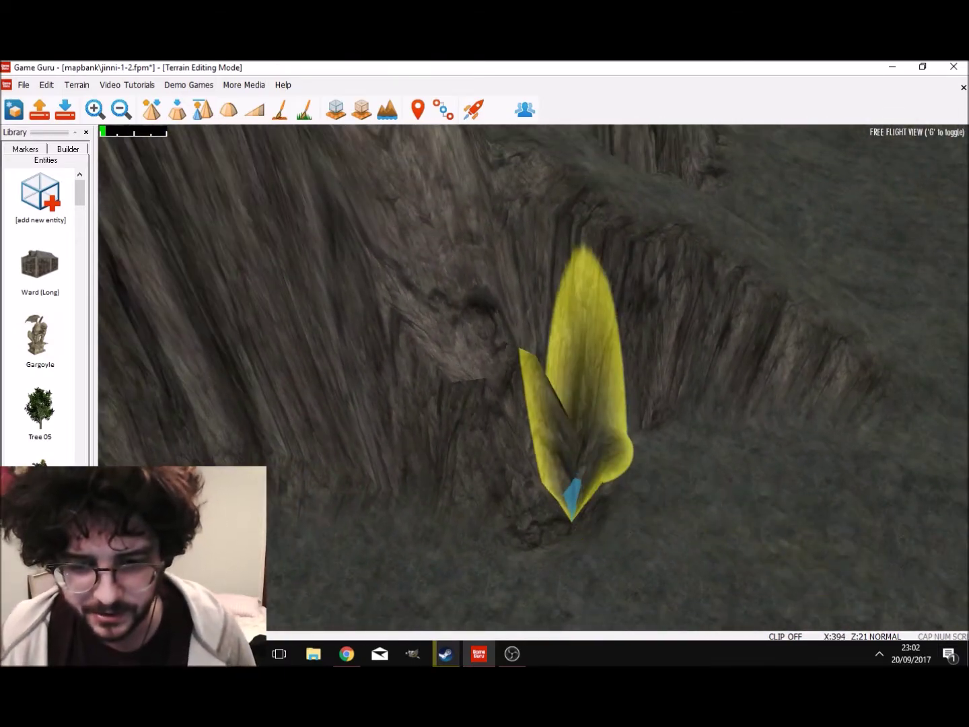
Step: Dig a ring-shaped water channel around the central mound among the low hills near the stone bridge
mouse_move(587, 336)
right_down()
mouse_move(563, 307)
mouse_move(604, 391)
mouse_move(690, 407)
mouse_move(723, 464)
right_up()
key(a)
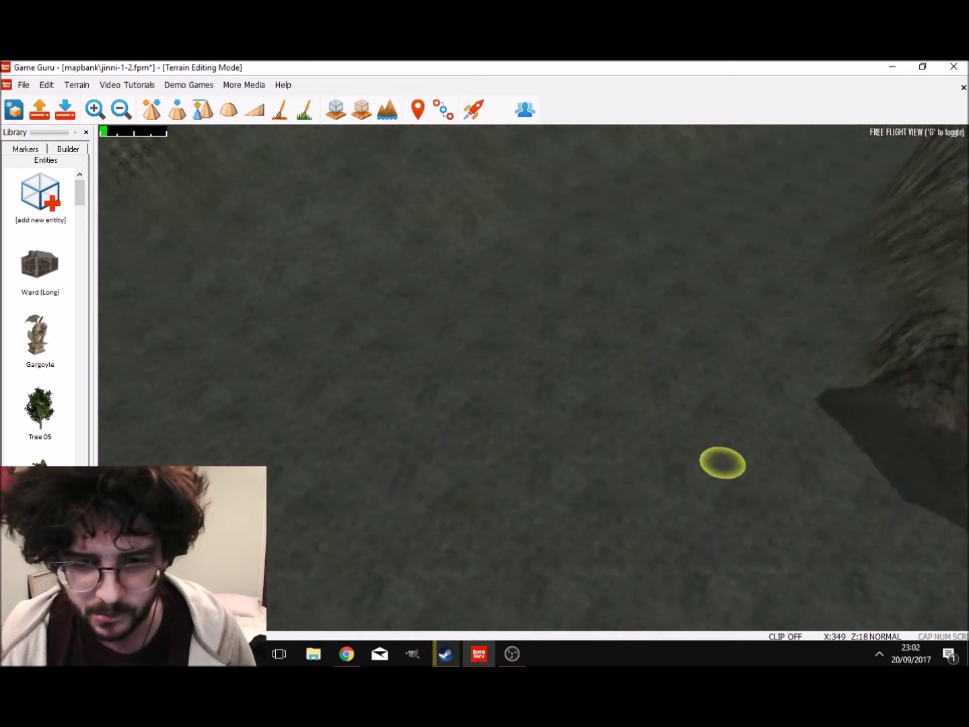
key(w)
mouse_move(534, 476)
right_down()
mouse_move(532, 519)
mouse_move(488, 522)
mouse_move(531, 532)
mouse_move(585, 515)
mouse_move(609, 489)
mouse_move(634, 410)
mouse_move(616, 445)
mouse_move(629, 410)
mouse_move(678, 497)
right_up()
key(s)
key(w)
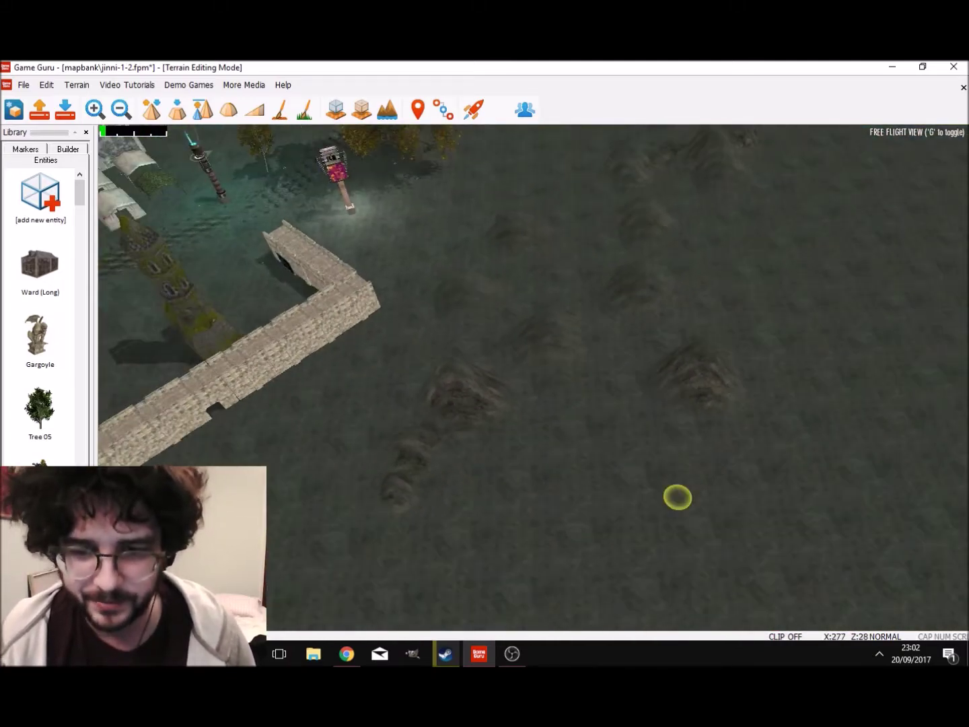
mouse_move(672, 438)
right_down()
mouse_move(660, 388)
mouse_move(628, 410)
right_up()
key(w)
key(s)
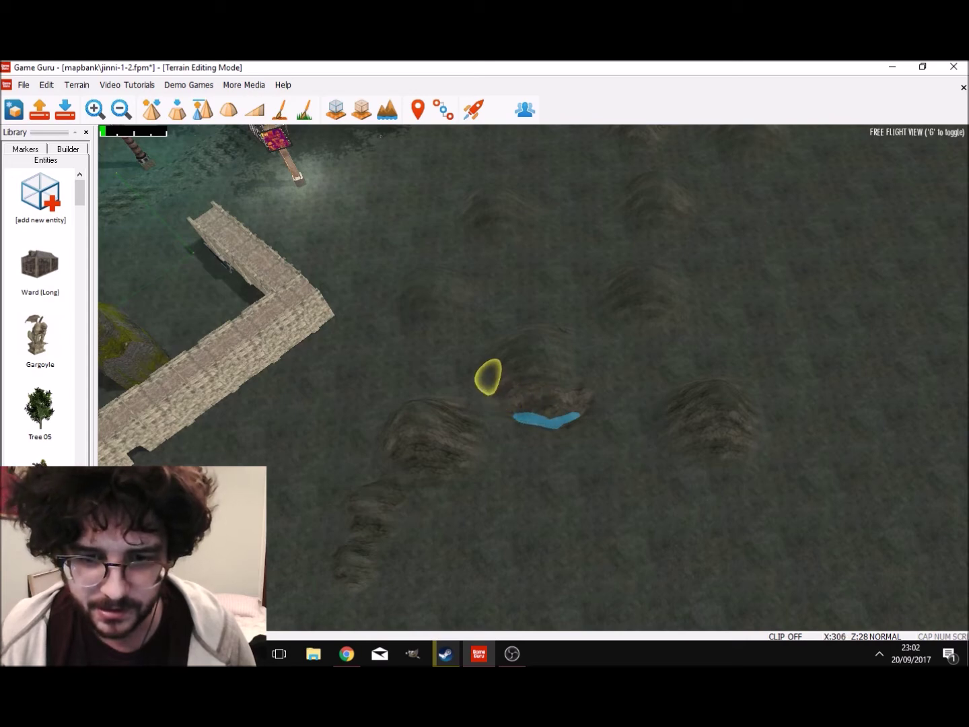
mouse_move(508, 398)
mouse_down()
mouse_move(488, 395)
mouse_move(481, 379)
mouse_up()
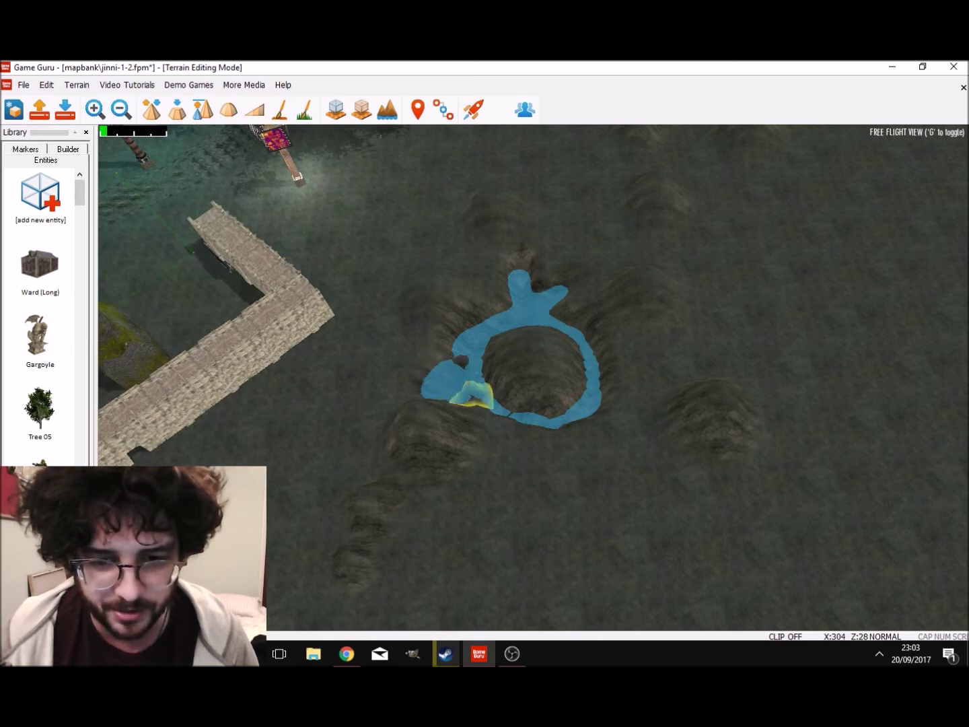
mouse_move(486, 410)
mouse_down()
mouse_move(541, 440)
mouse_move(506, 438)
mouse_up()
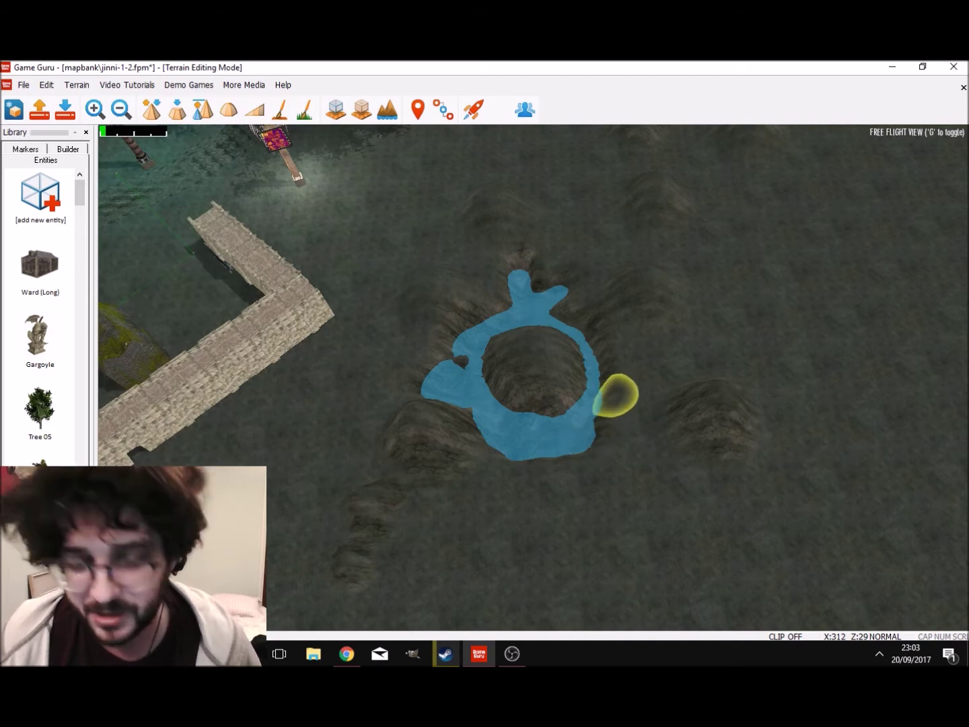
Step: Widen the channel on the central mound's near side and extend an arm along the neighbouring mound
mouse_move(612, 424)
mouse_down()
mouse_move(599, 452)
mouse_move(517, 472)
mouse_up()
mouse_move(448, 495)
mouse_down()
mouse_move(476, 498)
mouse_move(500, 475)
mouse_up()
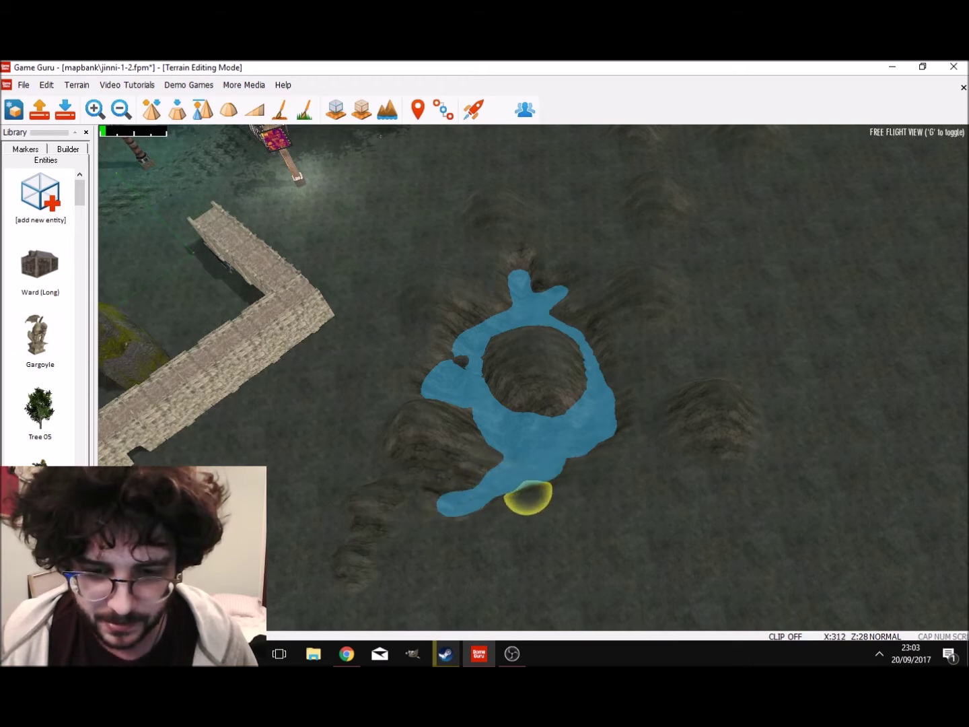
mouse_move(585, 466)
mouse_down()
mouse_move(623, 444)
mouse_move(639, 401)
mouse_up()
Step: Carve winding side channels around the far side of the central mound, leaving small rock islands between them
drag(632, 354, 630, 377)
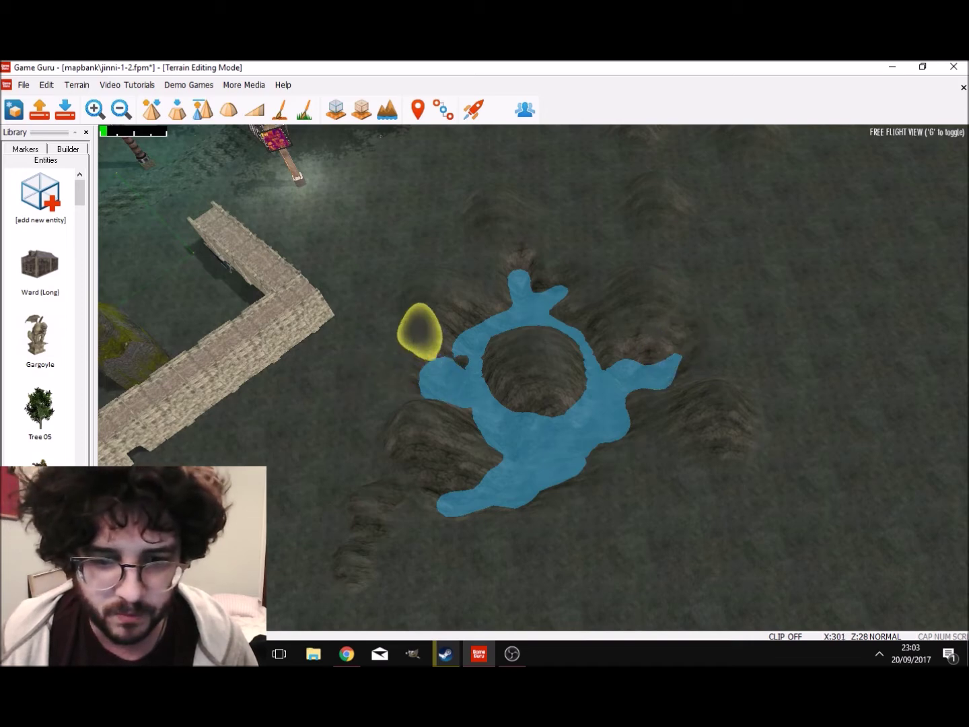
drag(412, 354, 400, 336)
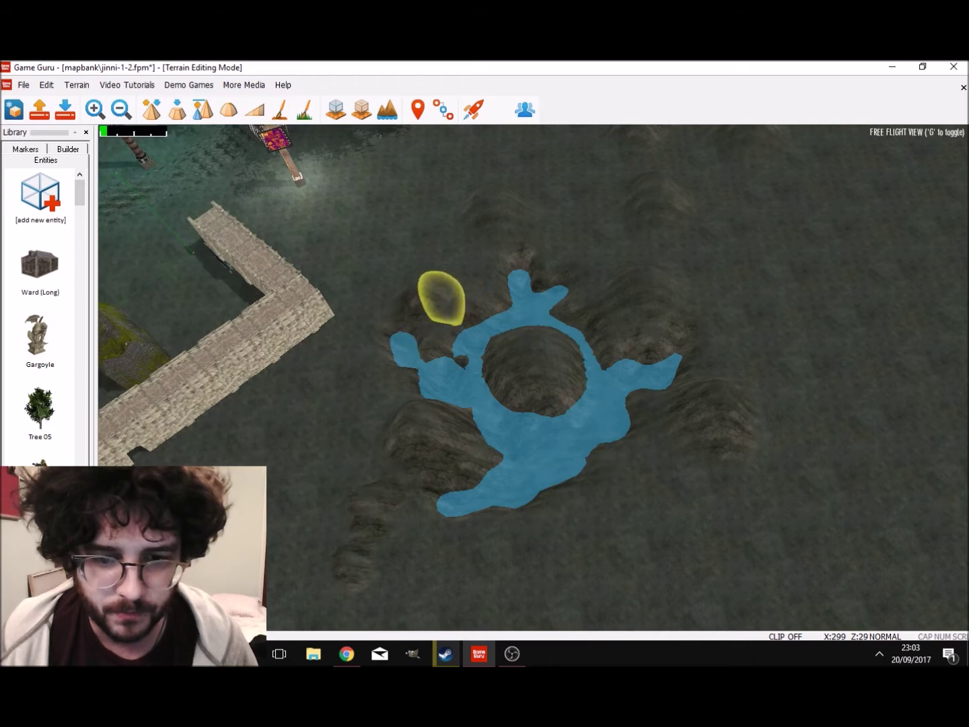
drag(429, 303, 501, 306)
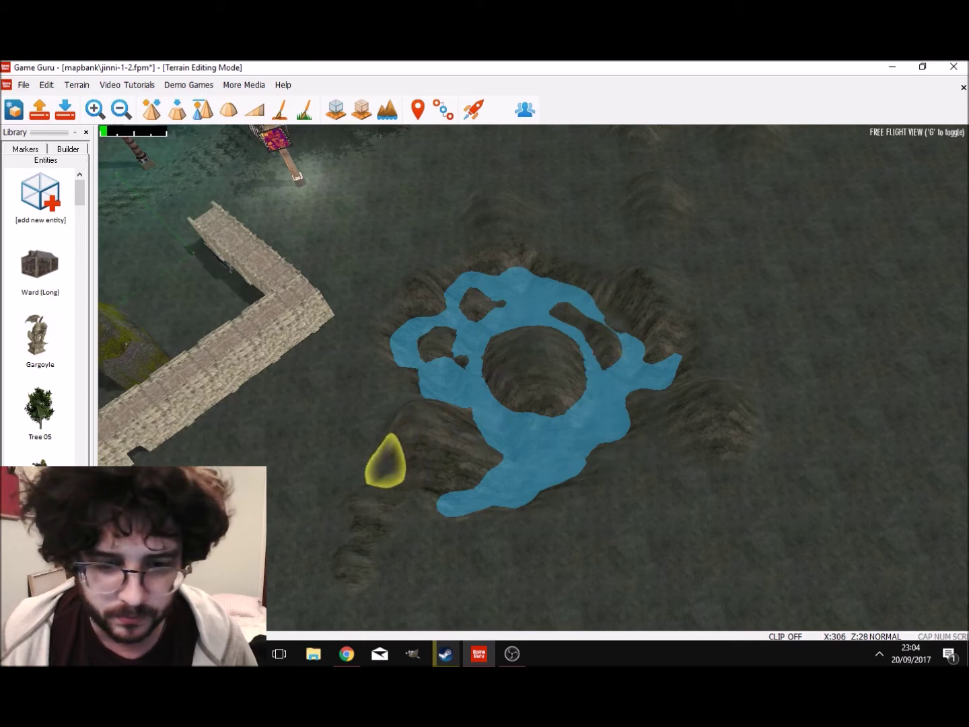
Step: Close the channel around the second mound and widen the water beyond it toward the small ridge
mouse_move(420, 475)
mouse_down()
mouse_move(431, 479)
mouse_move(373, 441)
mouse_move(373, 451)
mouse_move(364, 433)
mouse_move(390, 412)
mouse_up()
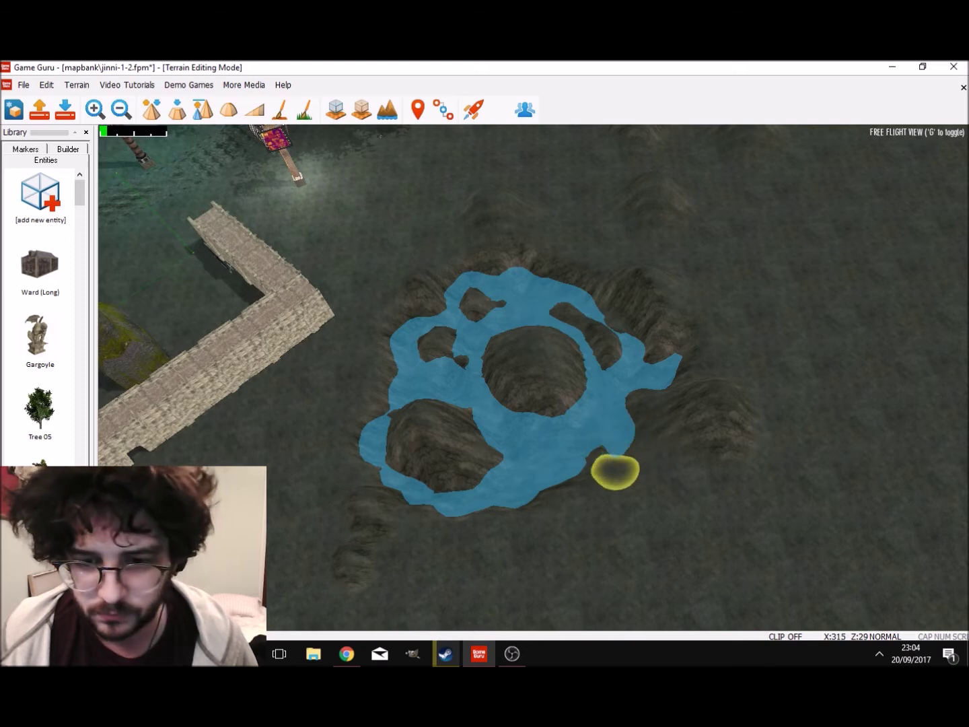
mouse_move(382, 536)
mouse_down()
mouse_move(392, 552)
mouse_move(431, 509)
mouse_move(414, 531)
mouse_up()
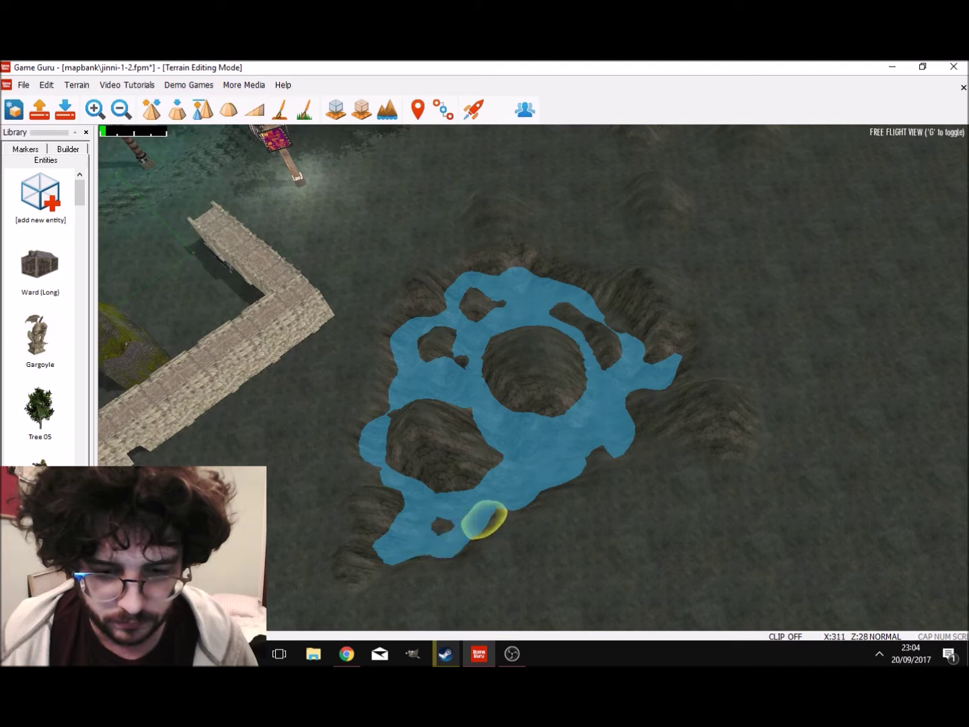
drag(515, 511, 445, 529)
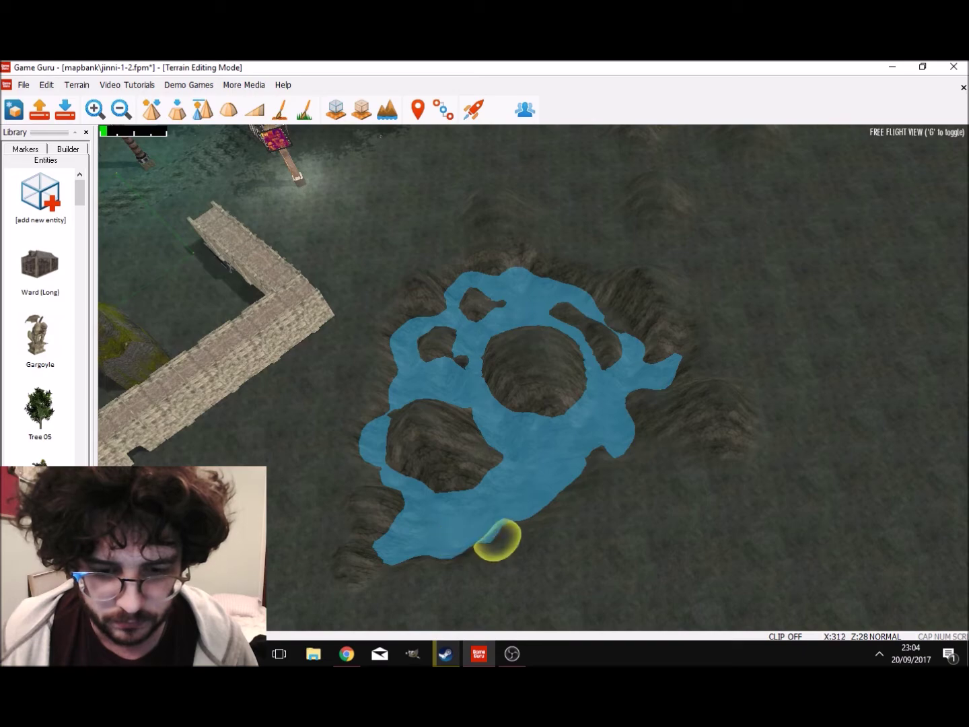
Step: Examine the carved pool, its rock islands and the surrounding mounds from several sides
key(w)
mouse_move(585, 563)
right_down()
mouse_move(512, 558)
mouse_move(485, 525)
right_up()
key(s)
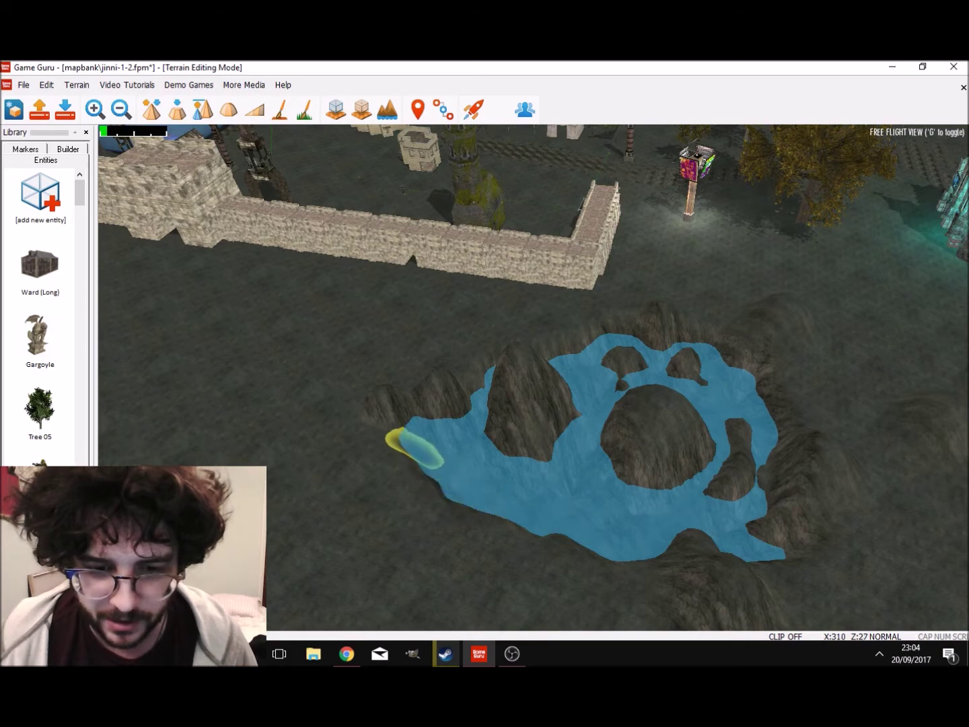
key(w)
key(d)
right_drag(539, 471, 445, 471)
key(s)
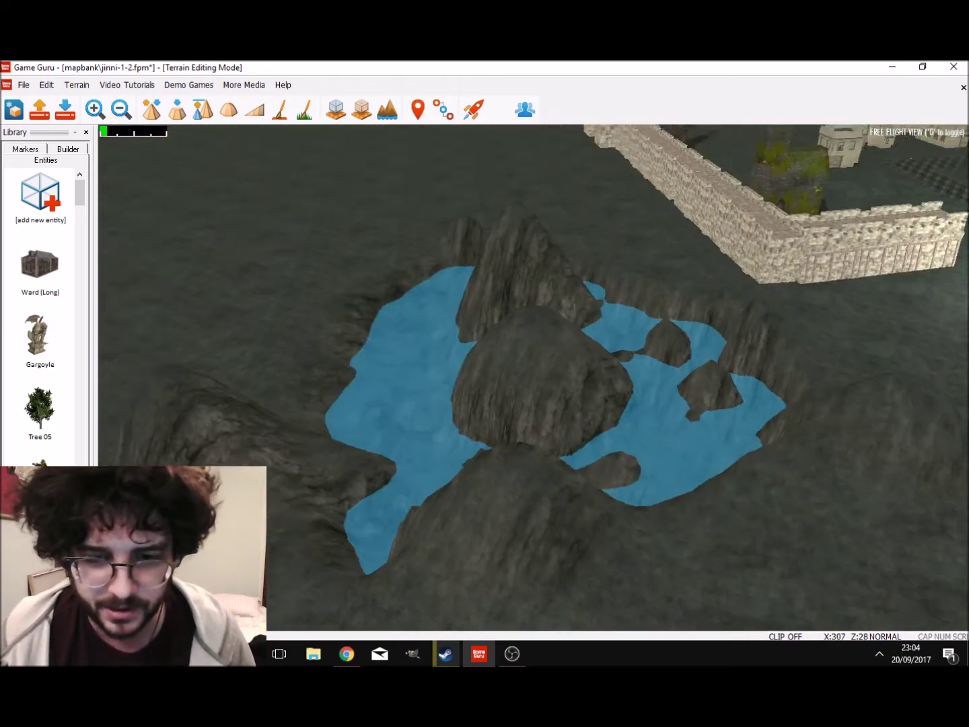
key(s)
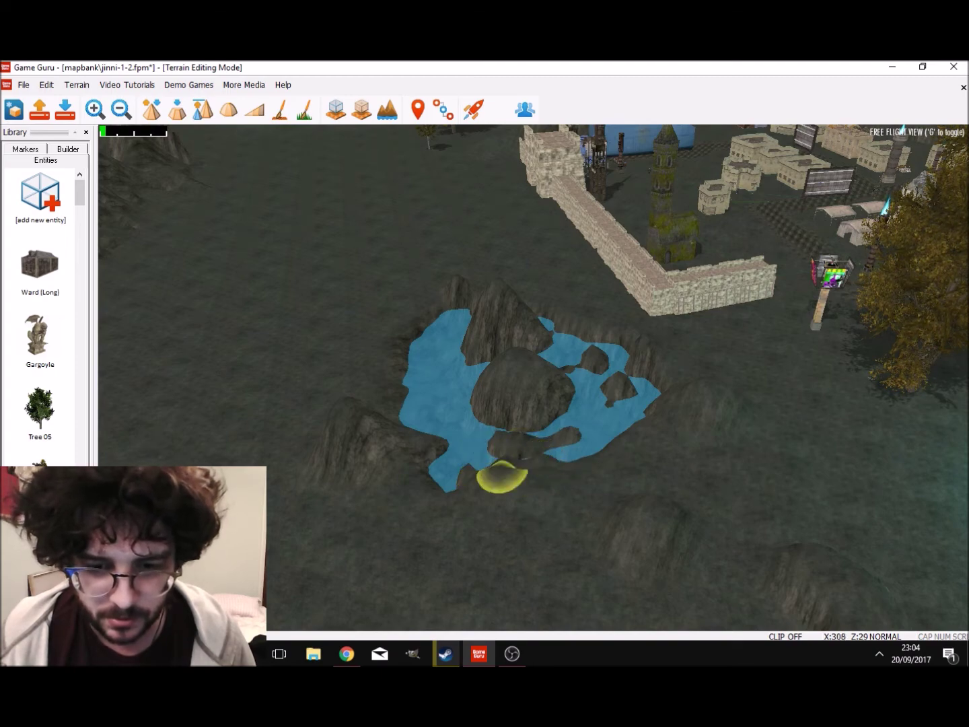
key(w)
mouse_move(464, 532)
right_down()
mouse_move(539, 506)
mouse_move(472, 545)
mouse_move(586, 518)
right_up()
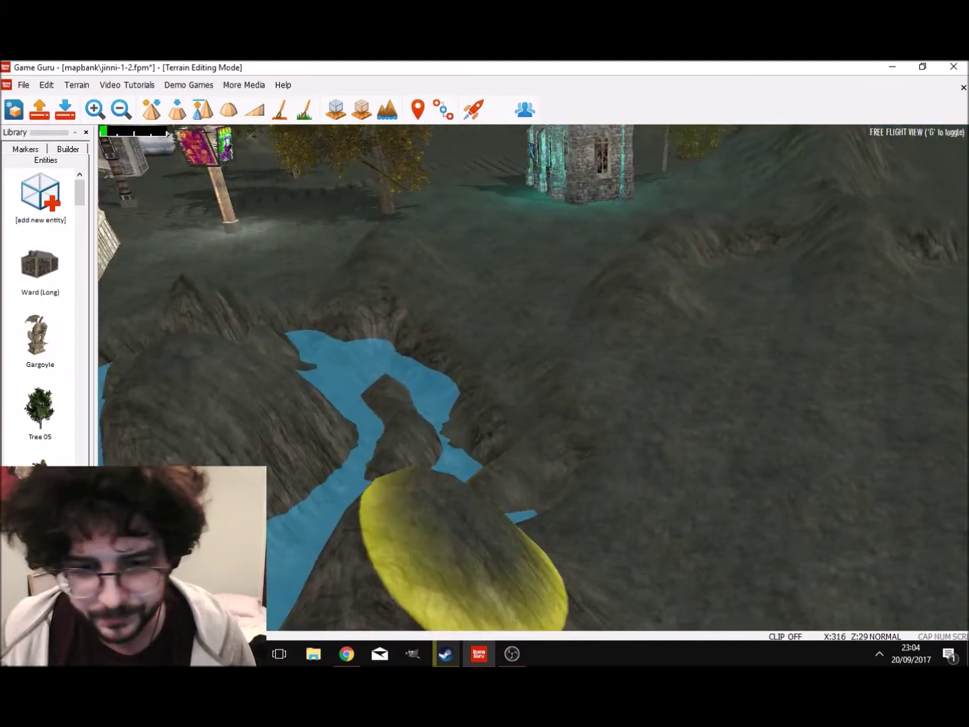
Step: Lower the mound at the pool's edge and extend the water around it, leaving a small rock island
drag(519, 471, 474, 361)
right_drag(461, 361, 403, 387)
right_drag(494, 387, 458, 369)
key(s)
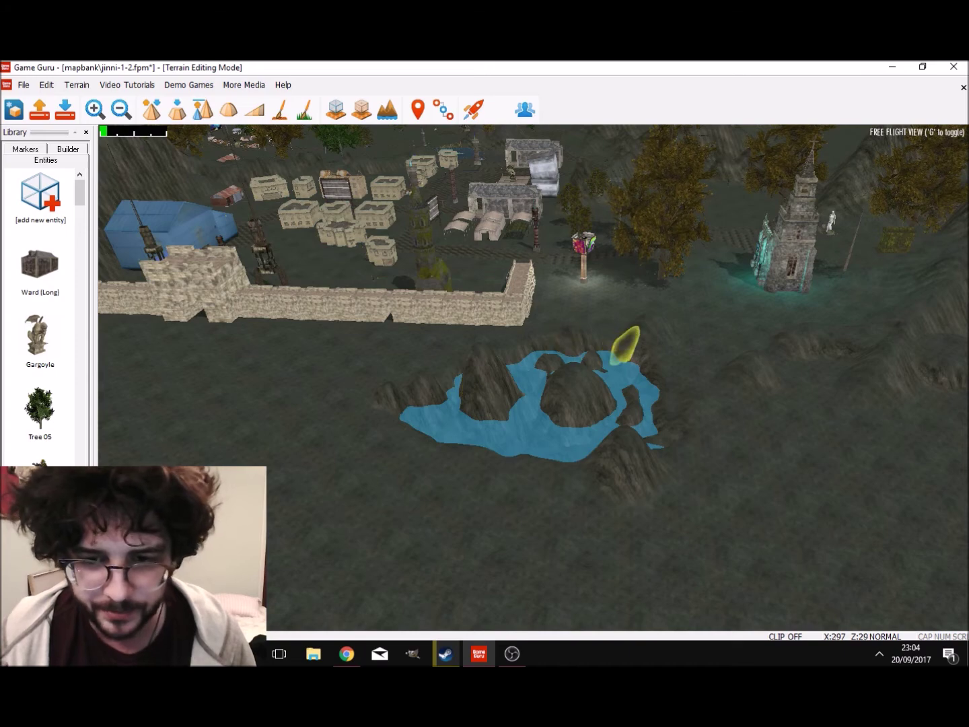
key(s)
mouse_move(679, 427)
right_down()
mouse_move(644, 396)
mouse_move(696, 405)
mouse_move(707, 444)
right_up()
key(w)
key(w)
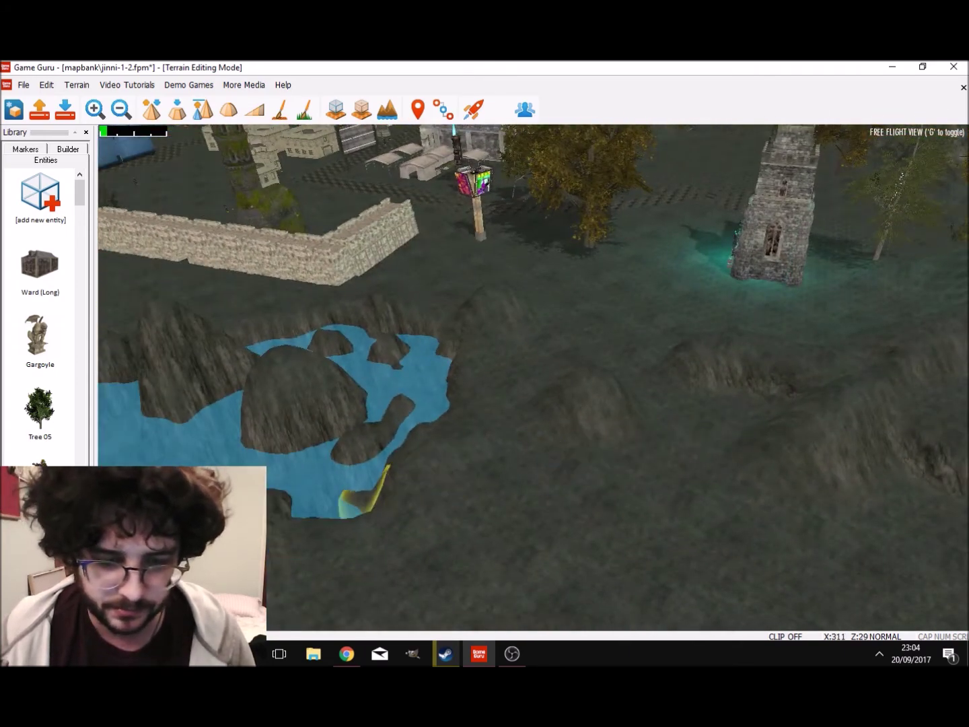
key(s)
mouse_move(420, 461)
right_down()
mouse_move(381, 431)
mouse_move(391, 432)
right_up()
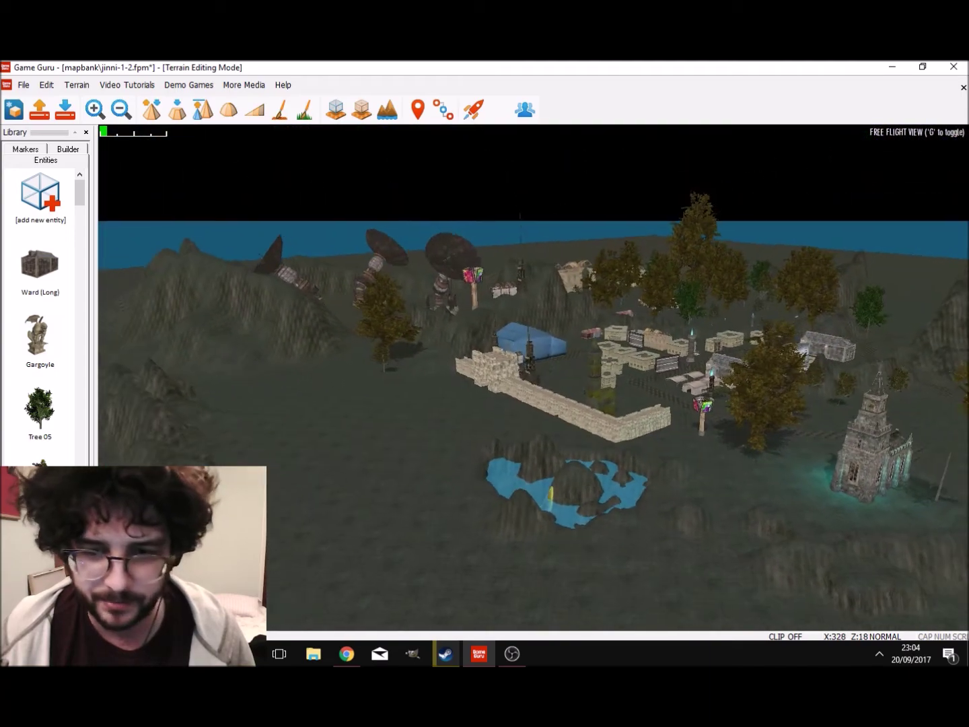
Step: Dig a separate rounded pond in the clearing between the statue's large trees and the small autumn trees
key(w)
key(w)
right_drag(534, 377, 714, 572)
key(s)
right_drag(534, 482, 555, 492)
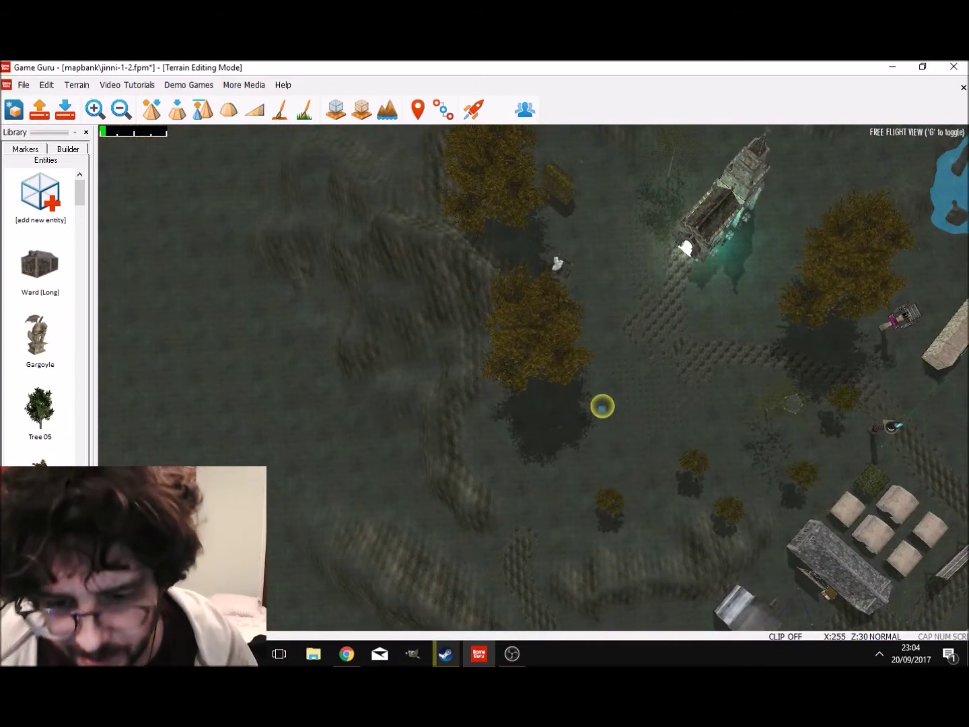
mouse_move(603, 431)
mouse_down()
mouse_move(619, 433)
mouse_move(606, 427)
mouse_move(663, 379)
mouse_move(760, 374)
mouse_move(649, 377)
mouse_move(599, 367)
mouse_move(636, 343)
mouse_move(552, 331)
mouse_move(502, 392)
mouse_move(646, 306)
mouse_move(761, 337)
mouse_up()
key(w)
key(w)
key(s)
key(s)
mouse_move(578, 357)
mouse_down()
mouse_move(586, 341)
mouse_move(629, 353)
mouse_move(616, 347)
mouse_move(627, 343)
mouse_move(635, 380)
mouse_move(583, 413)
mouse_move(576, 409)
mouse_move(622, 412)
mouse_move(647, 385)
mouse_move(619, 335)
mouse_move(554, 323)
mouse_move(532, 345)
mouse_move(518, 385)
mouse_move(545, 414)
mouse_move(621, 422)
mouse_move(646, 381)
mouse_move(613, 340)
mouse_move(573, 340)
mouse_move(588, 332)
mouse_move(654, 348)
mouse_move(642, 394)
mouse_move(613, 433)
mouse_move(561, 428)
mouse_move(536, 411)
mouse_move(603, 446)
mouse_move(579, 448)
mouse_move(545, 417)
mouse_move(527, 373)
mouse_move(559, 339)
mouse_move(585, 324)
mouse_move(621, 323)
mouse_move(666, 337)
mouse_move(684, 374)
mouse_move(669, 432)
mouse_move(649, 448)
mouse_move(622, 451)
mouse_move(674, 420)
mouse_move(565, 445)
mouse_move(682, 418)
mouse_move(686, 374)
mouse_move(639, 406)
mouse_up()
key(w)
mouse_move(638, 407)
right_down()
mouse_move(696, 381)
mouse_move(591, 367)
right_up()
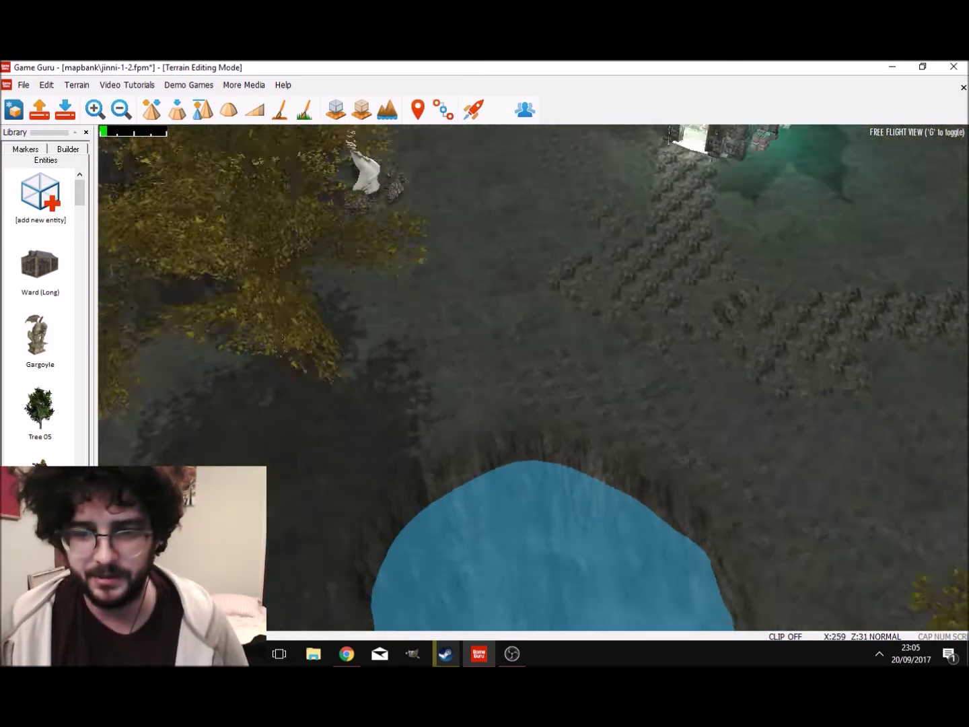
key(s)
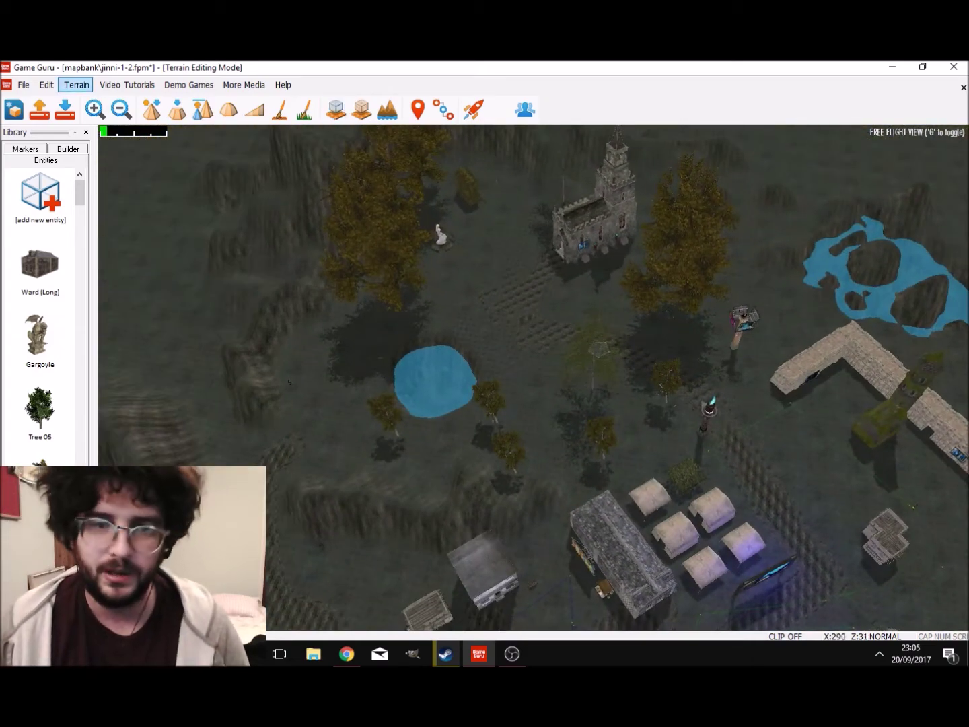
Step: Save the level to its existing map file
click(24, 86)
click(40, 150)
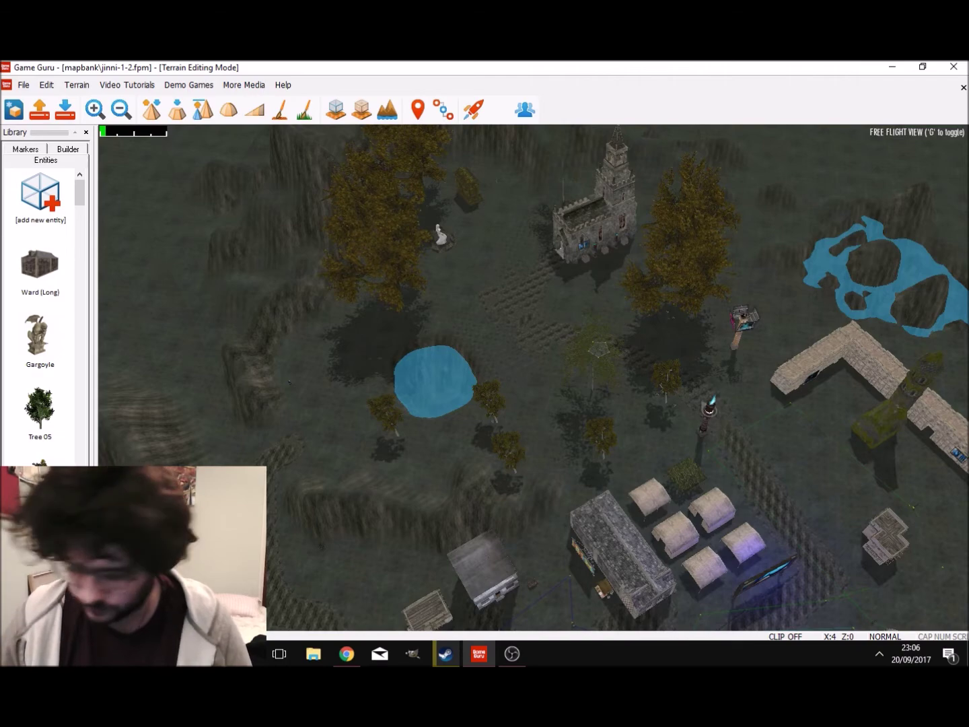
scroll(448, 318, up, 3)
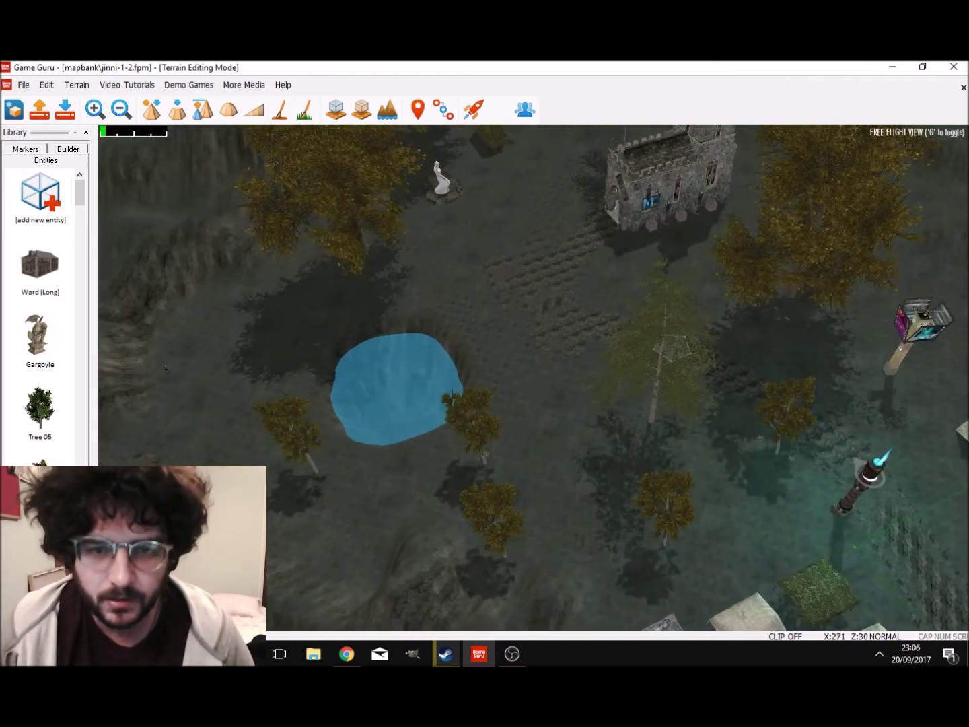
Step: Start a test game and walk through the town past the gargoyle statue to inspect the new pond
click(473, 110)
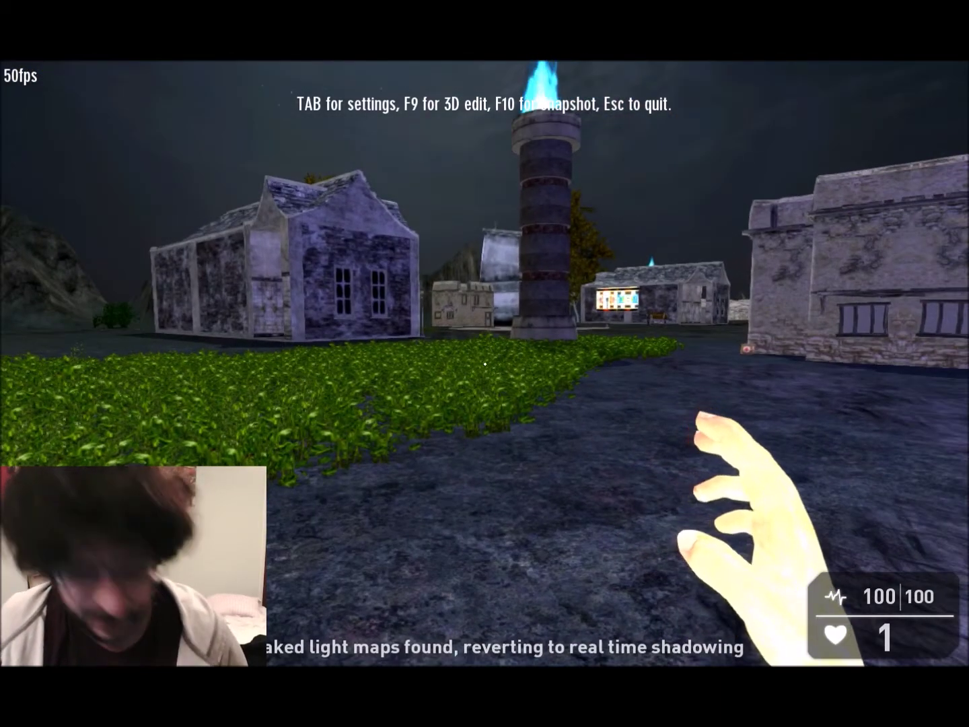
key(w)
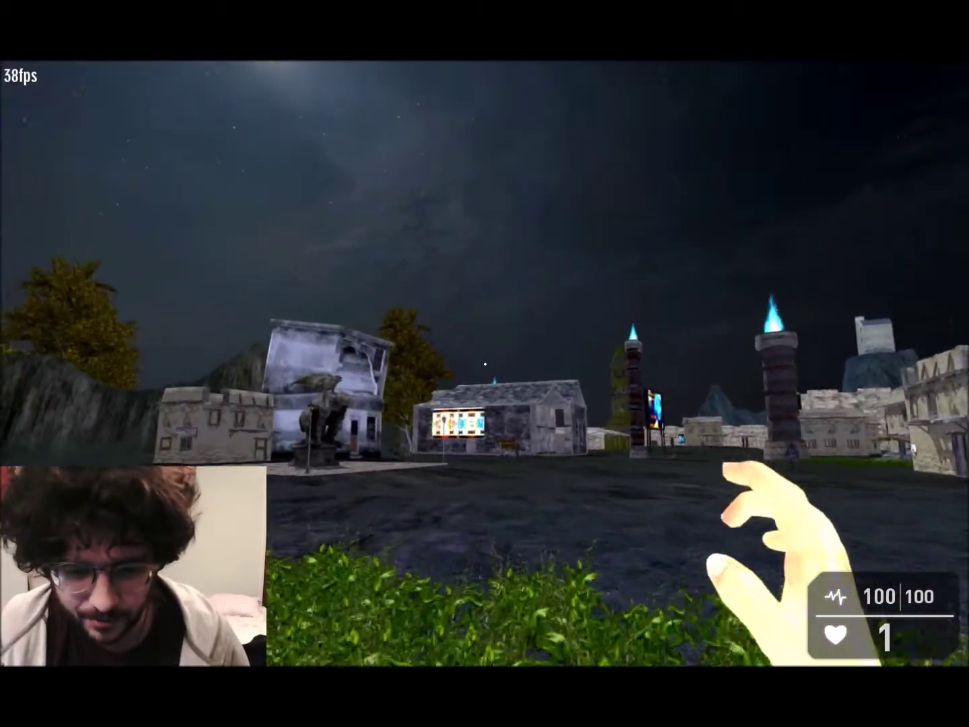
key(w)
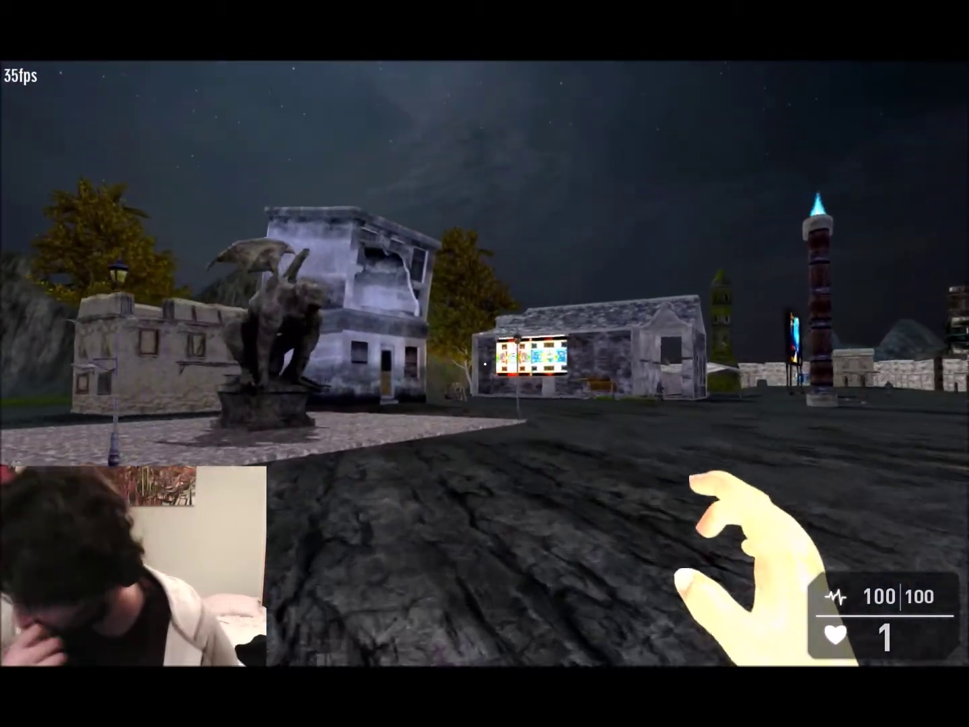
key(w)
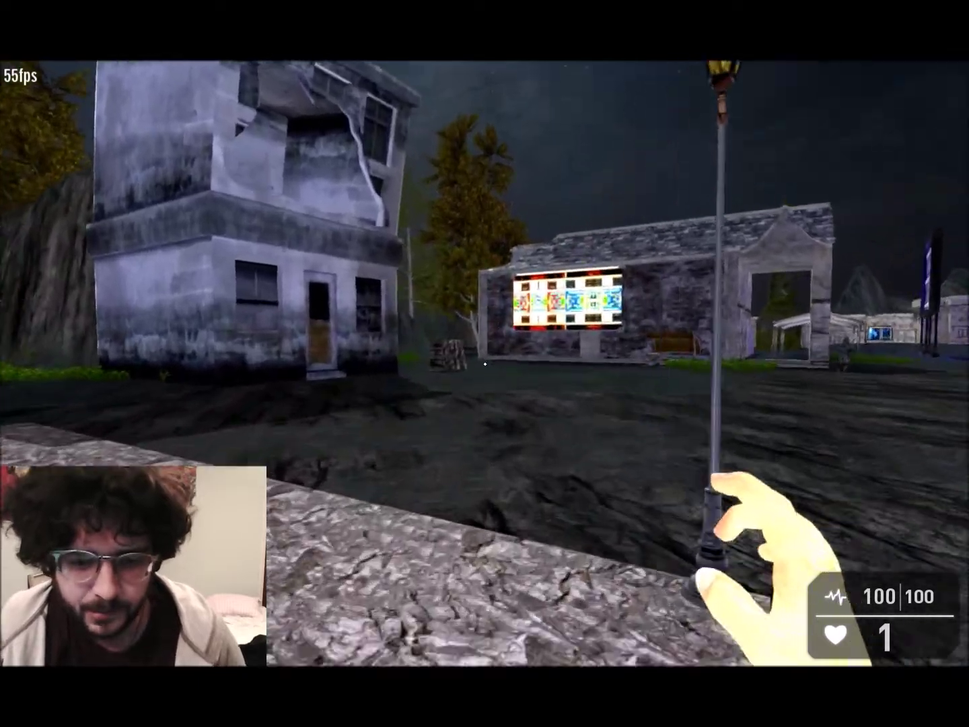
key(w)
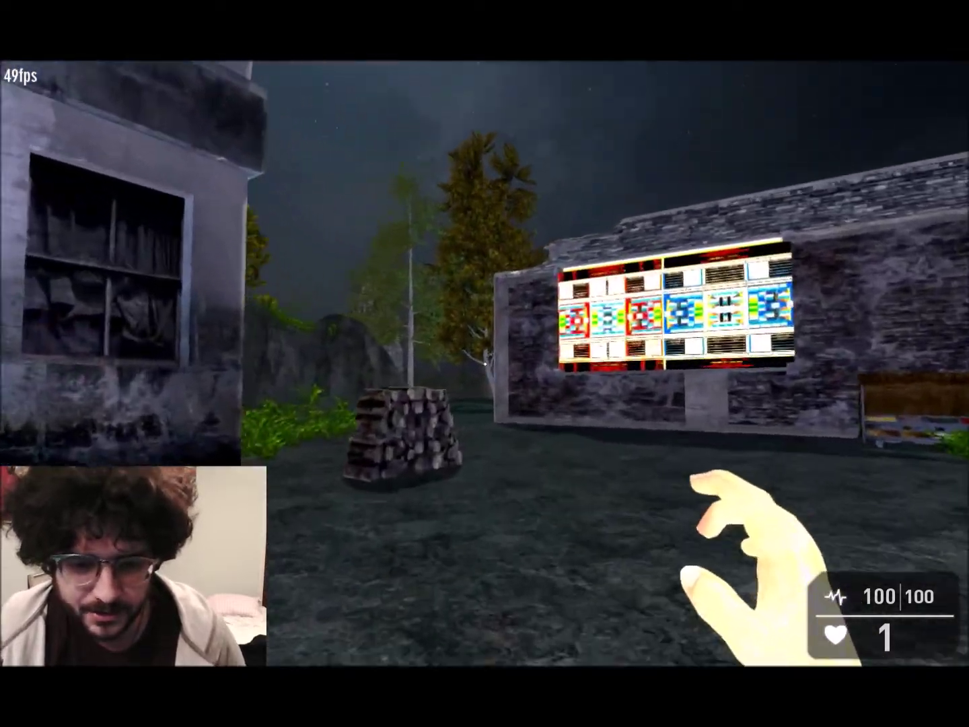
key(w)
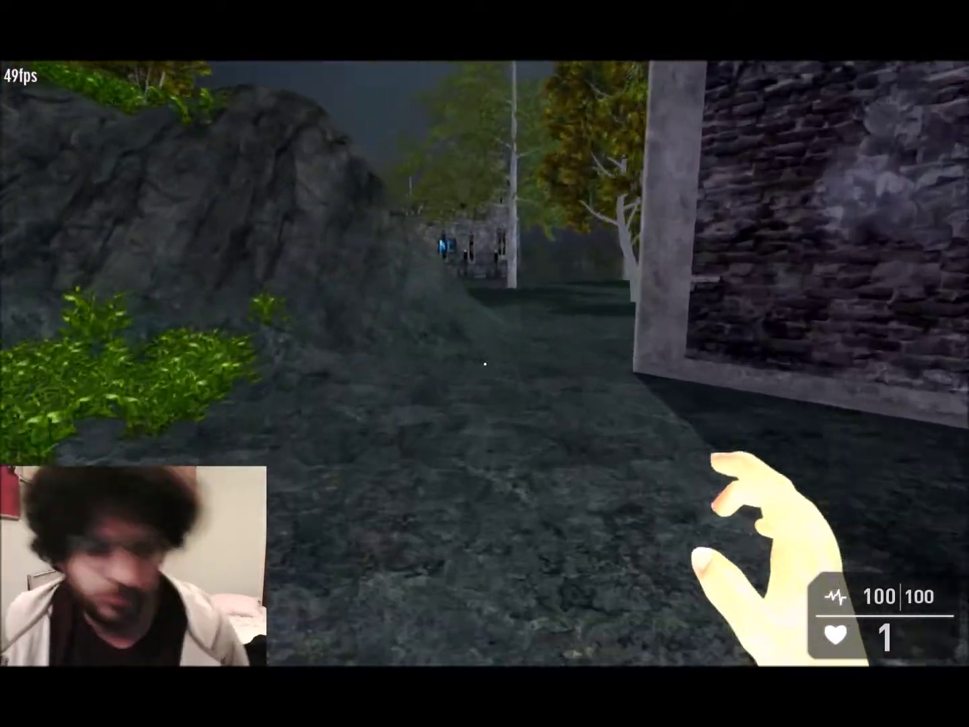
key(w)
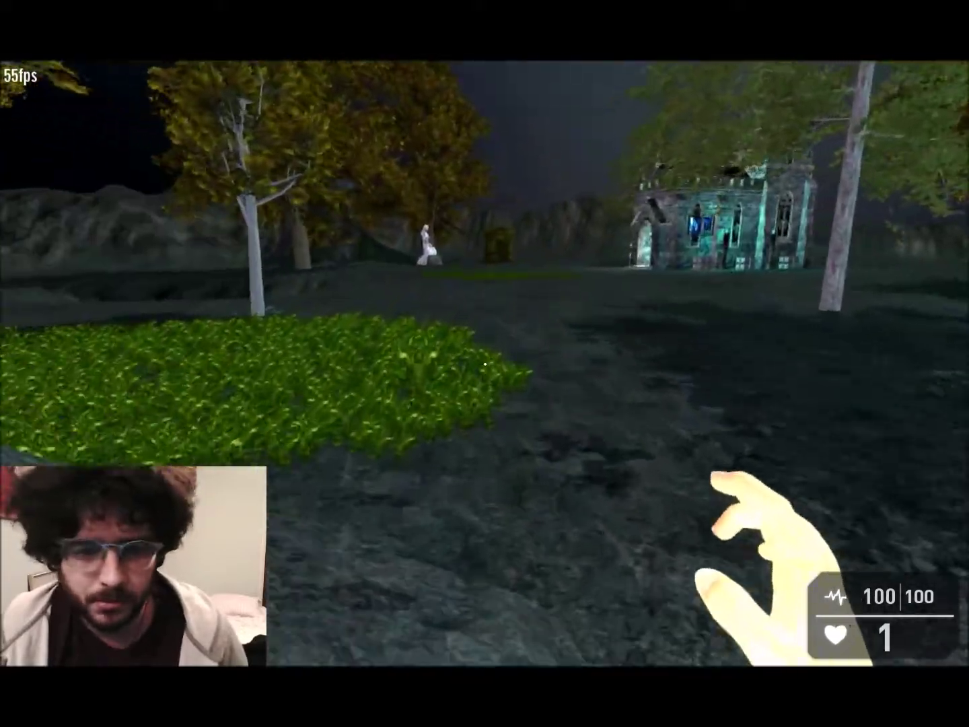
key(w)
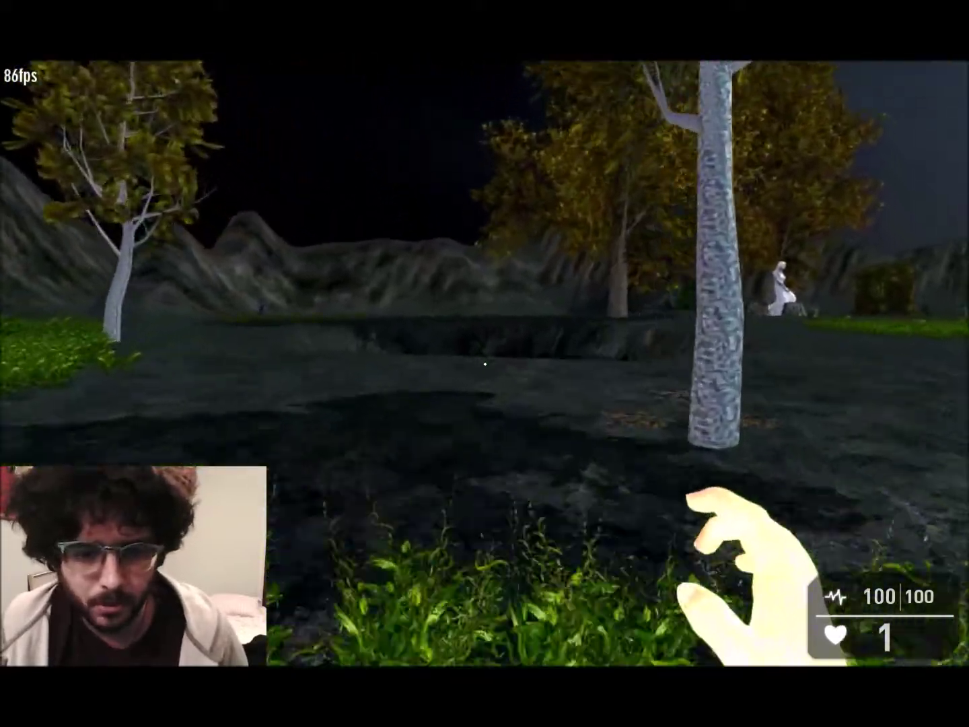
key(w)
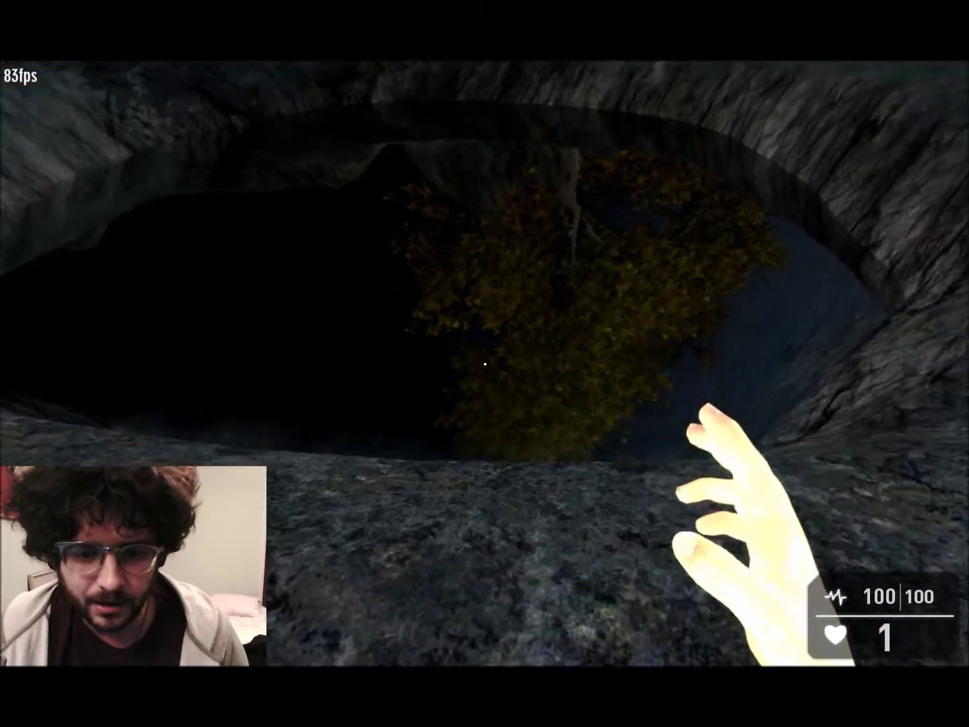
Step: Play-test the water around the rock islands, and walk through the town past the pond to the mountain
key(w)
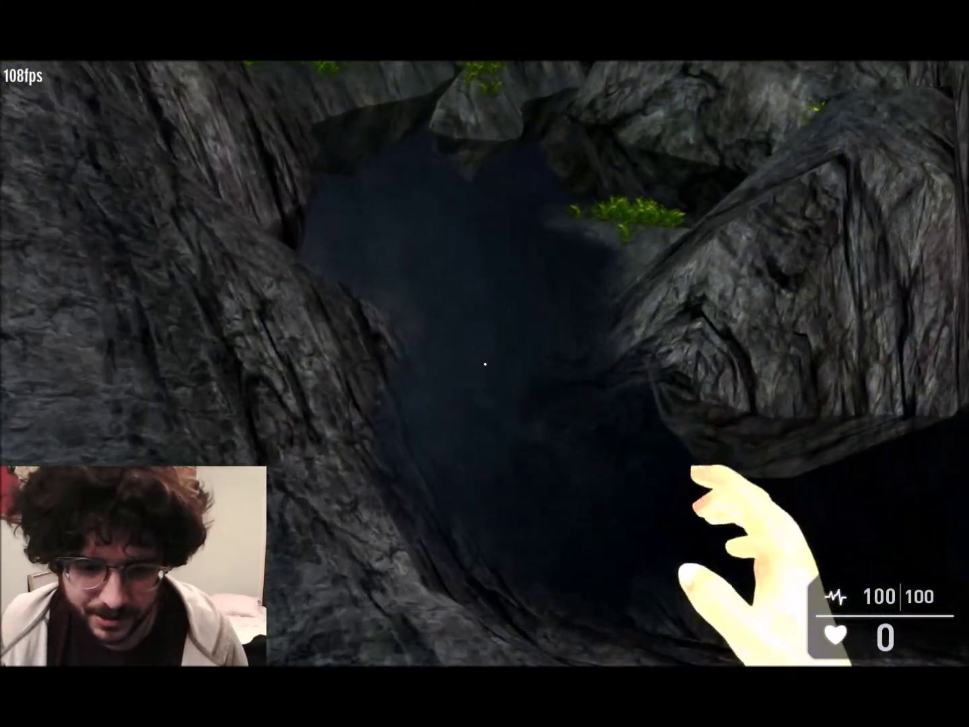
key(w)
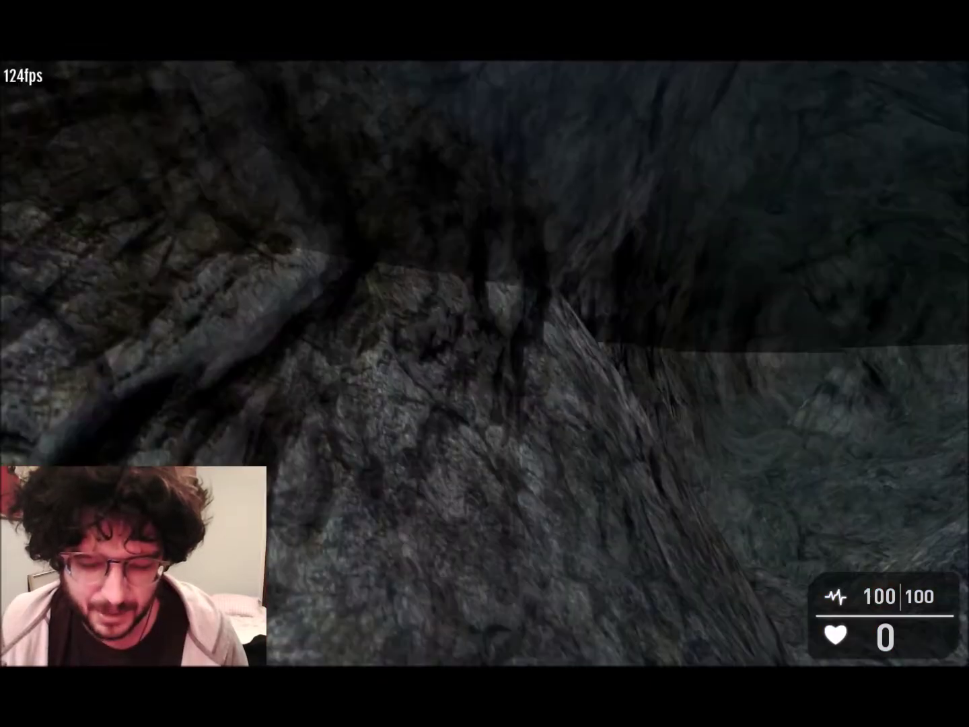
key(w)
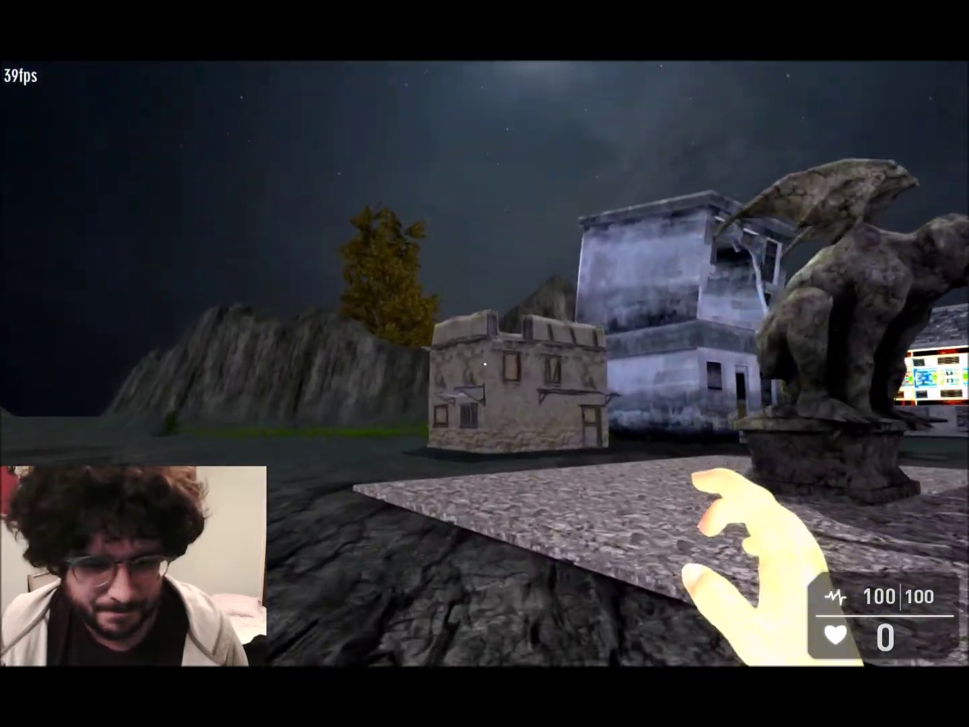
key(w)
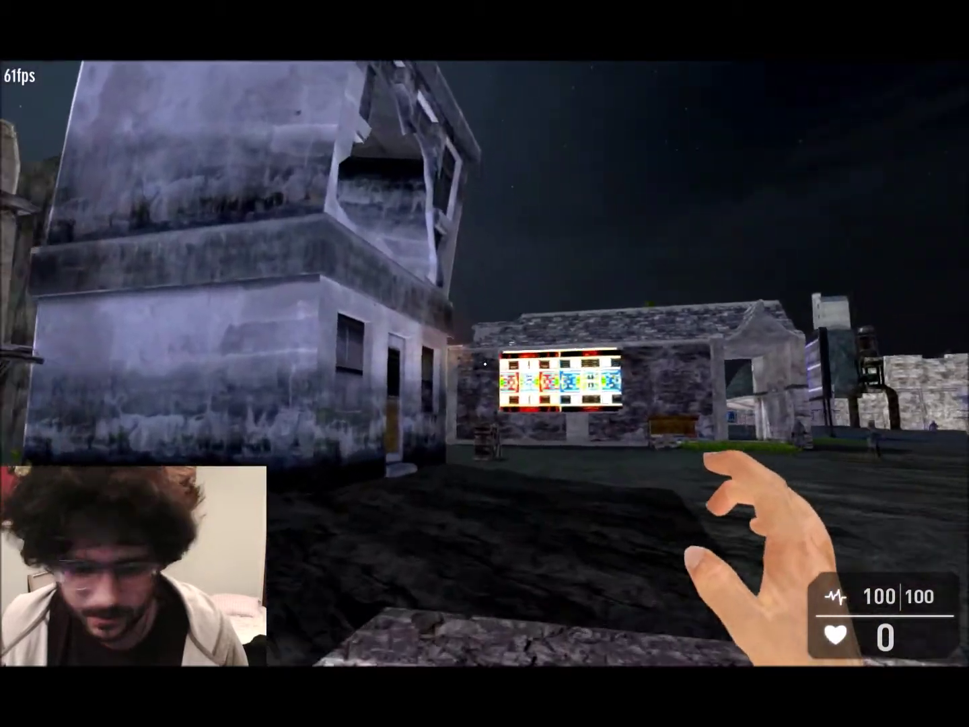
key(w)
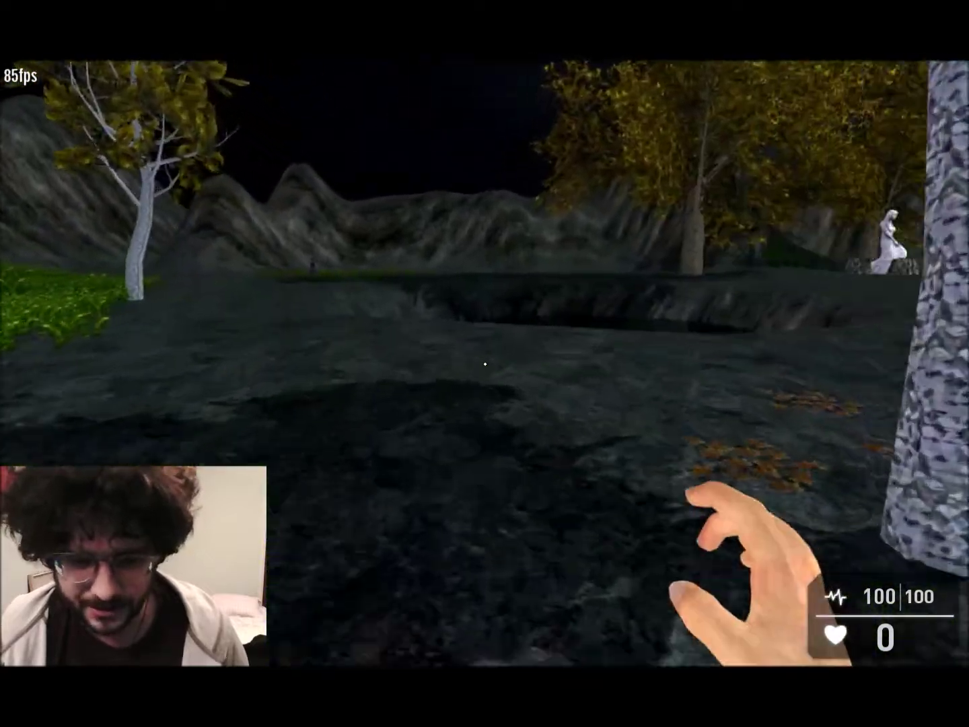
key(w)
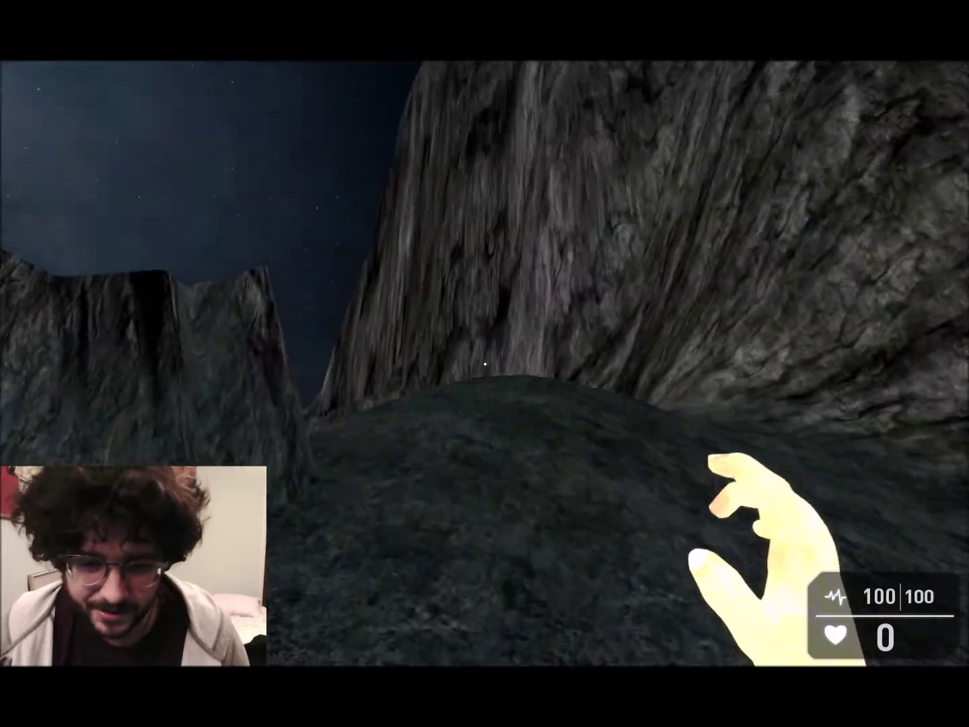
Step: Reshape the slope against the mountain with the in-game terrain editor, and climb it before ending the test game
key(F9)
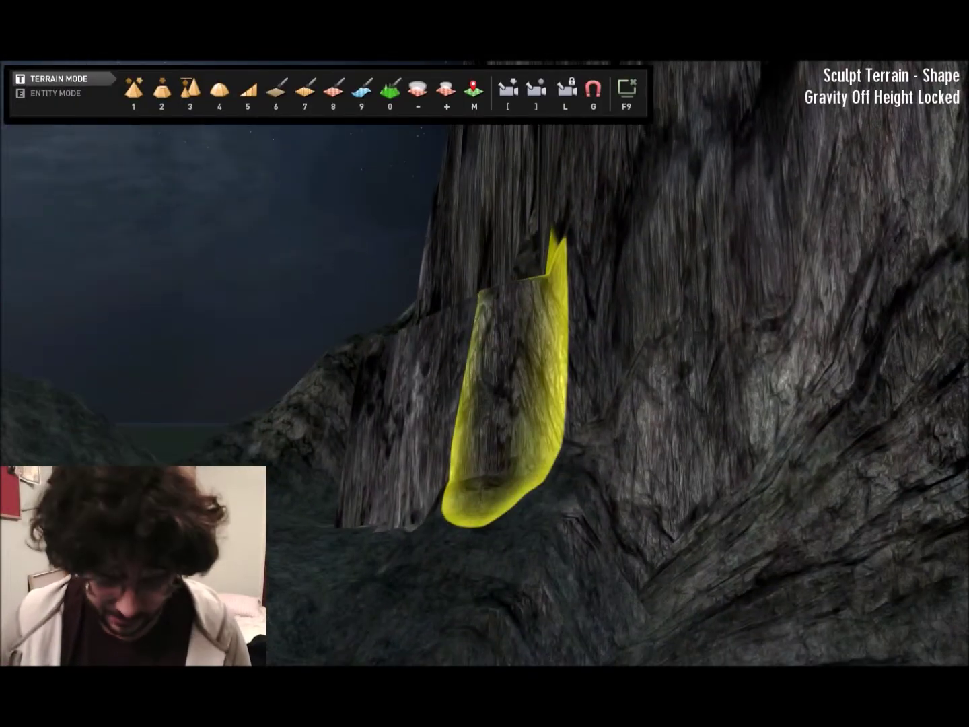
key(F9)
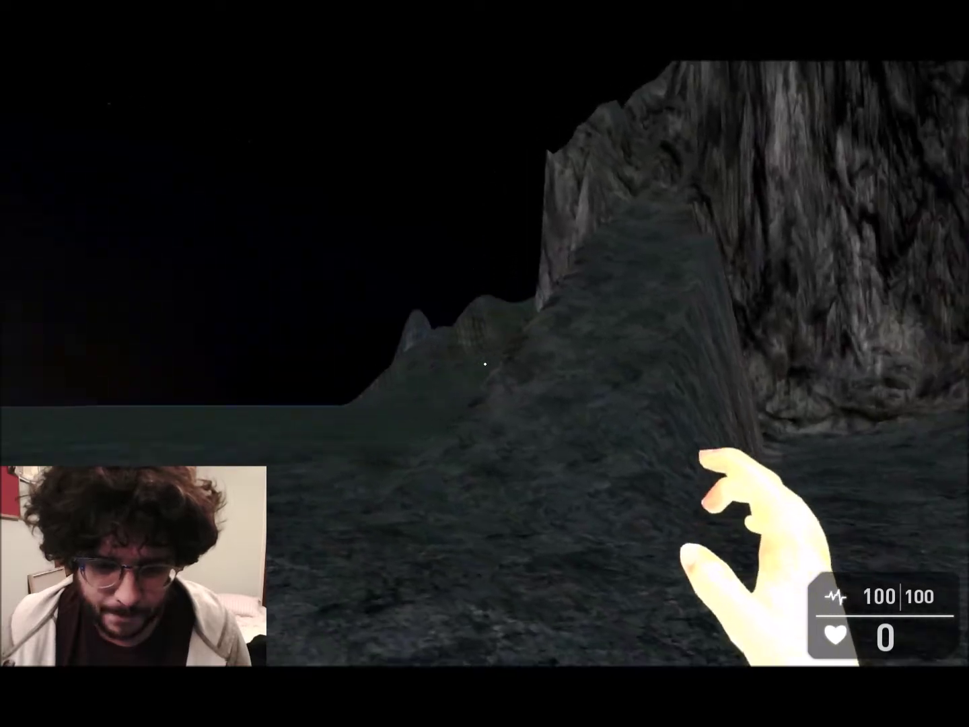
key(w)
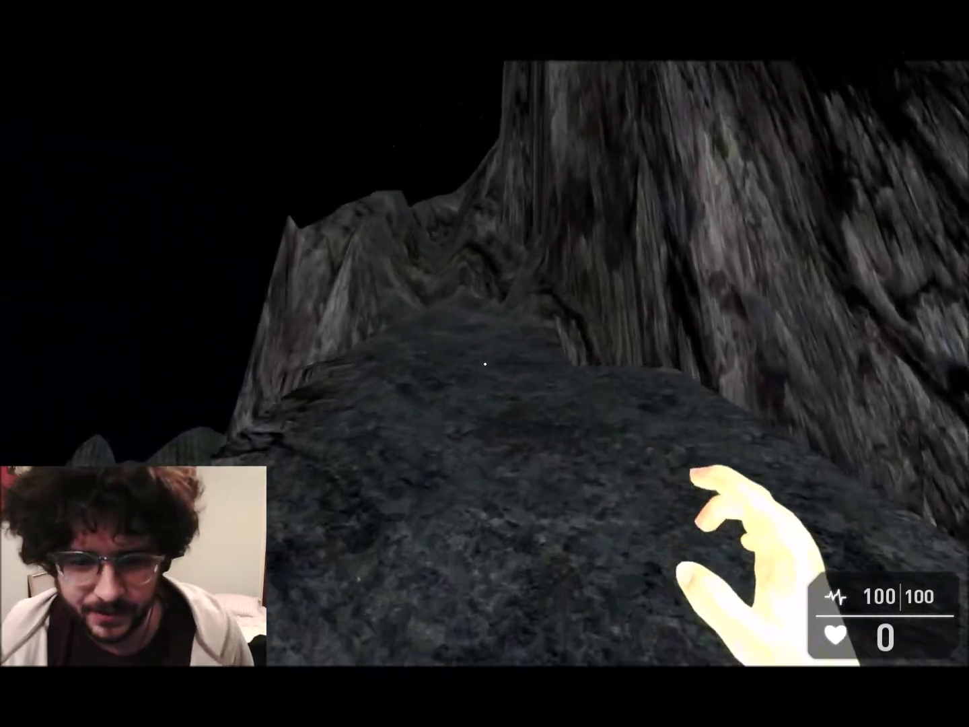
key(w)
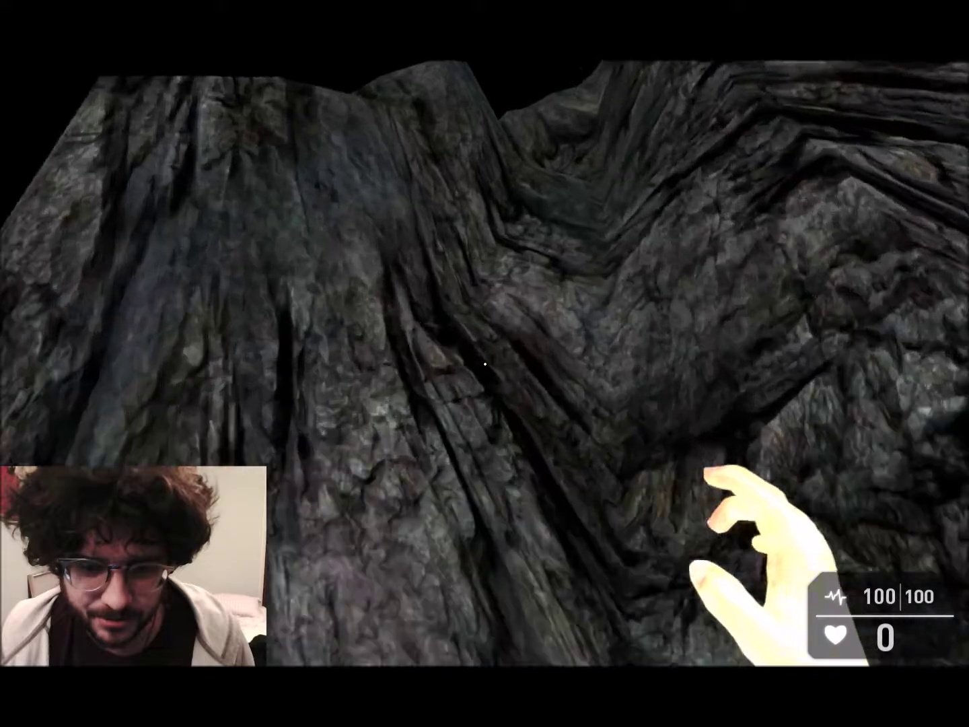
key(w)
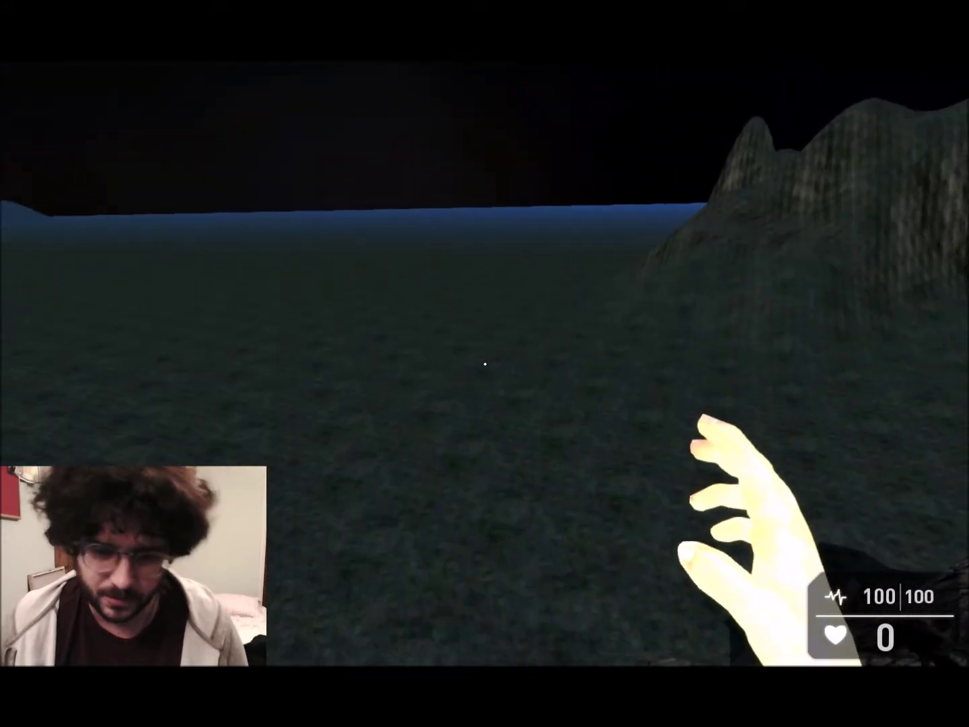
key(Escape)
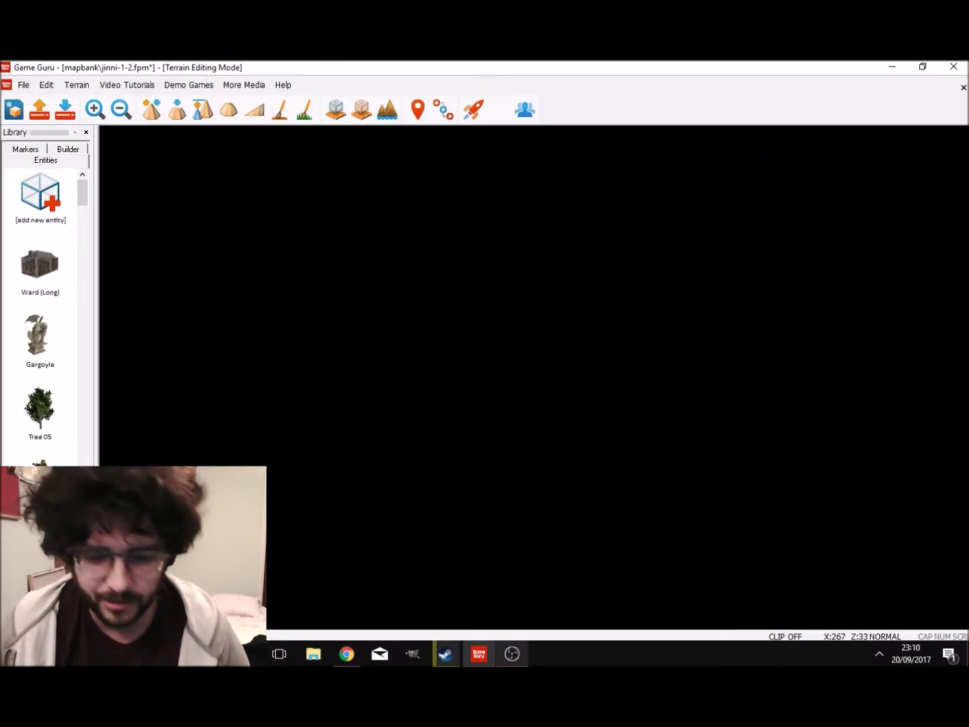
Step: Switch to Chrome and pause the music video playing on YouTube
click(513, 653)
click(513, 654)
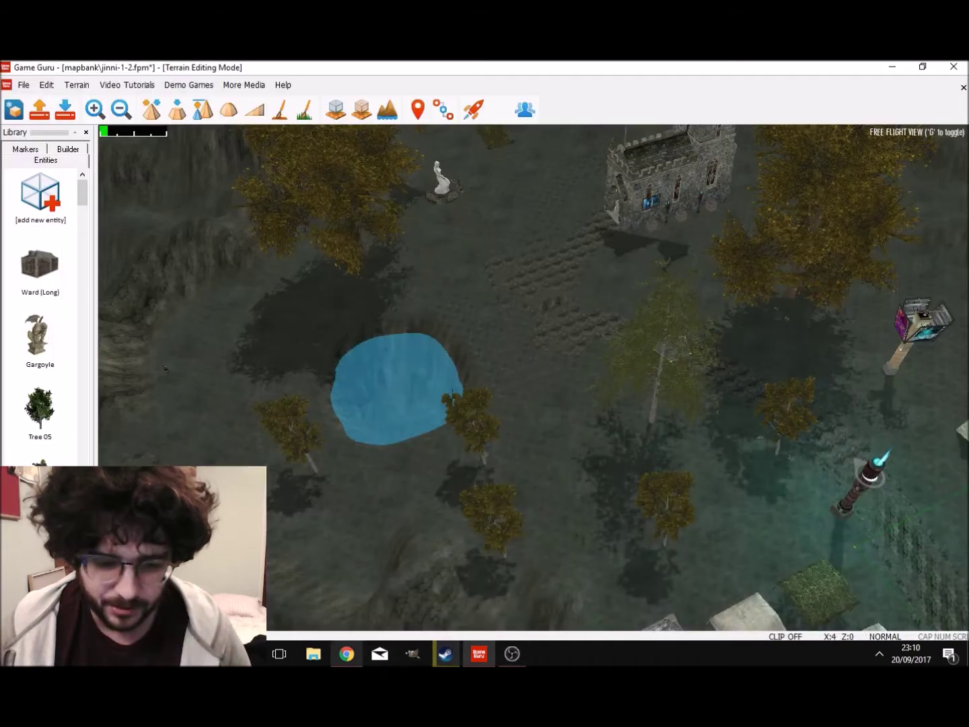
click(347, 654)
click(599, 70)
click(537, 363)
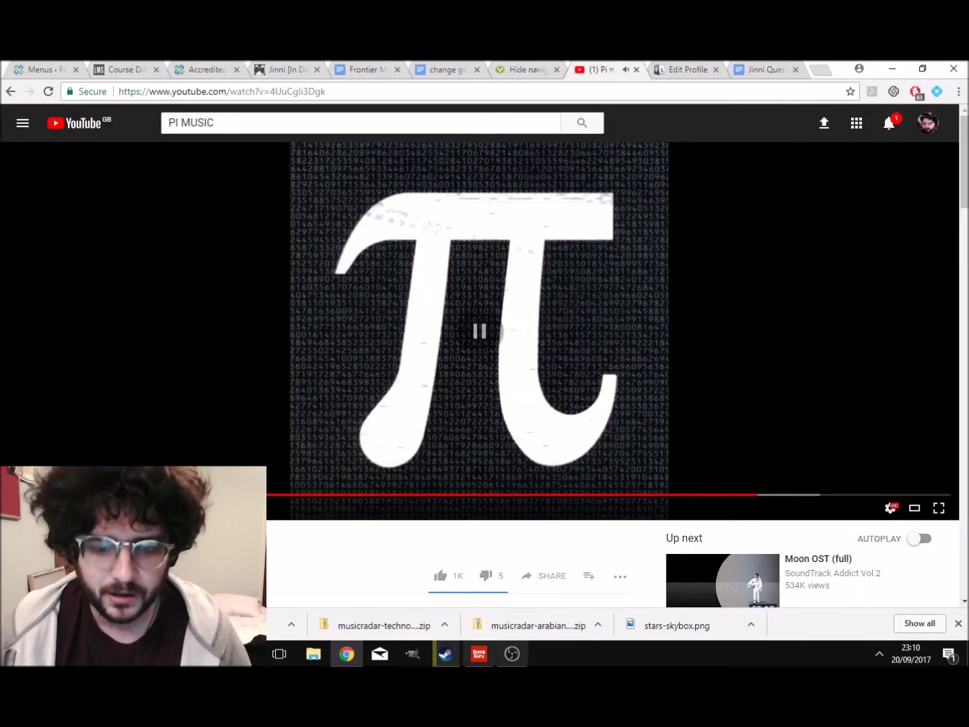
Step: Switch back to Game Guru, start a test game, and walk through the town past the gargoyle statue
click(512, 653)
click(347, 653)
click(480, 653)
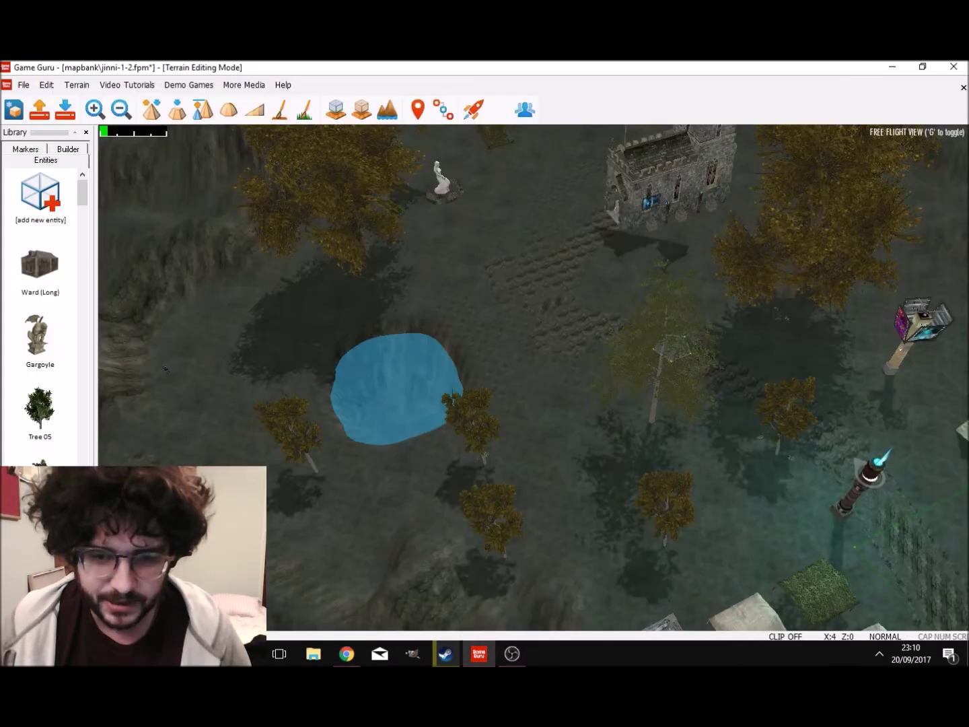
click(473, 108)
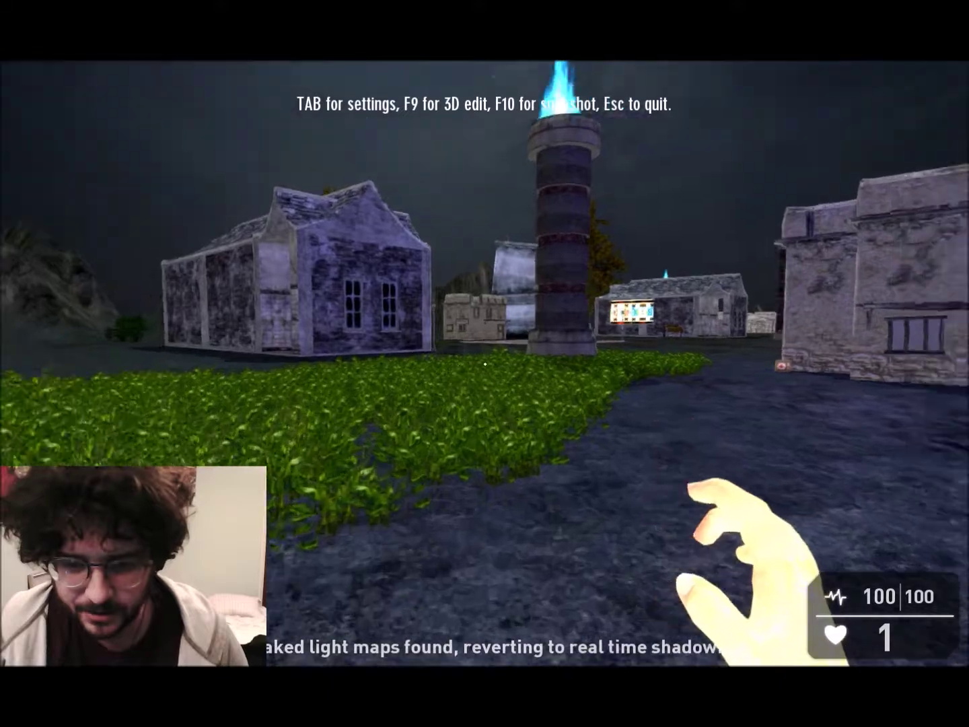
key(w)
key(w)
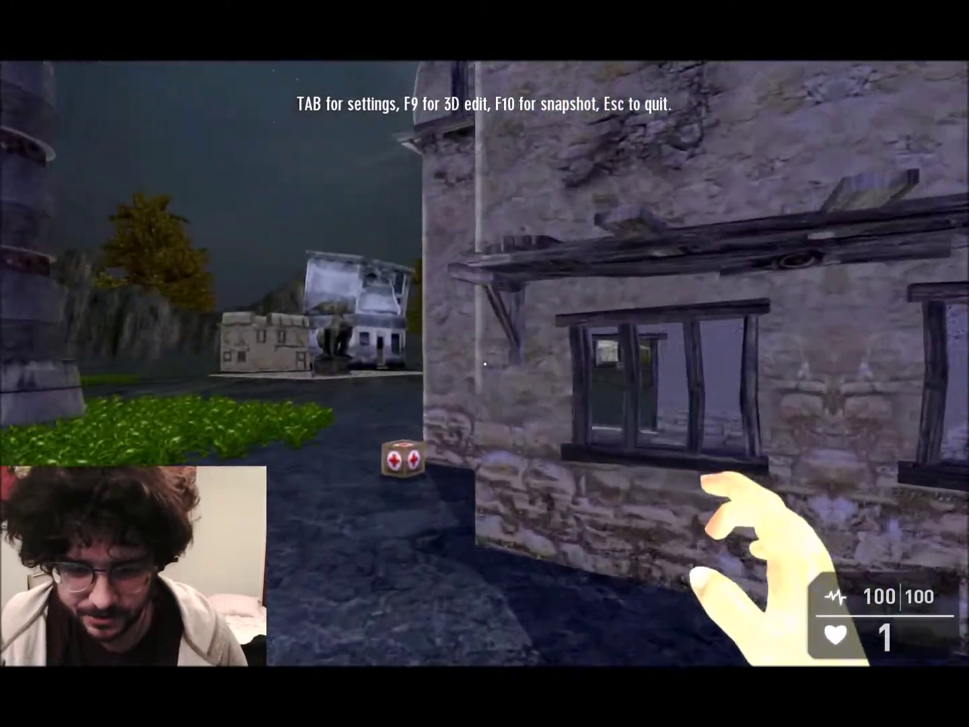
key(w)
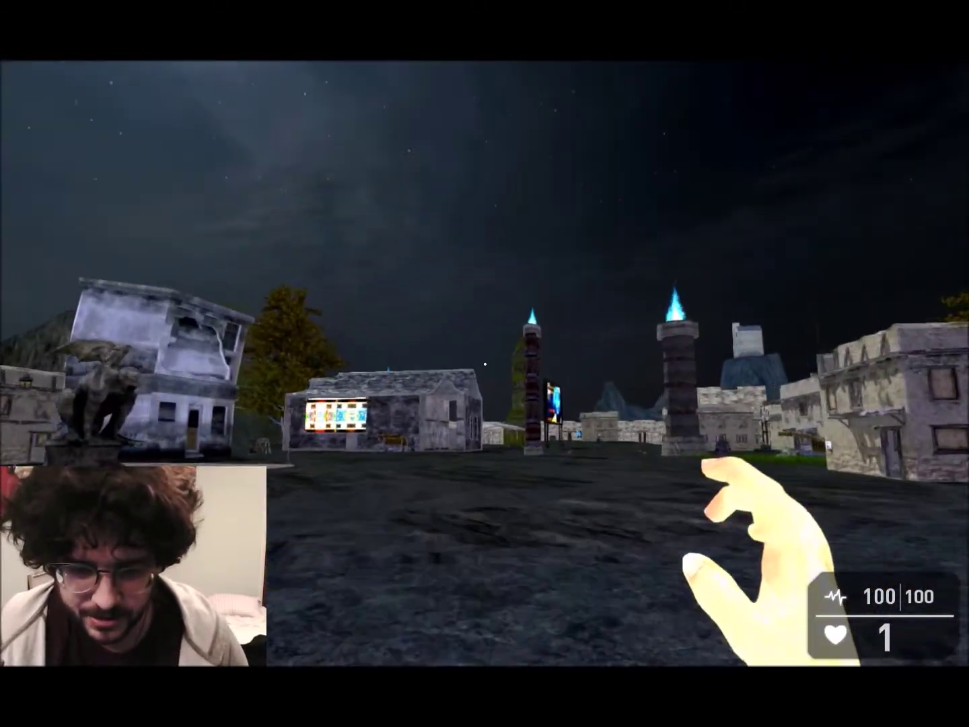
key(w)
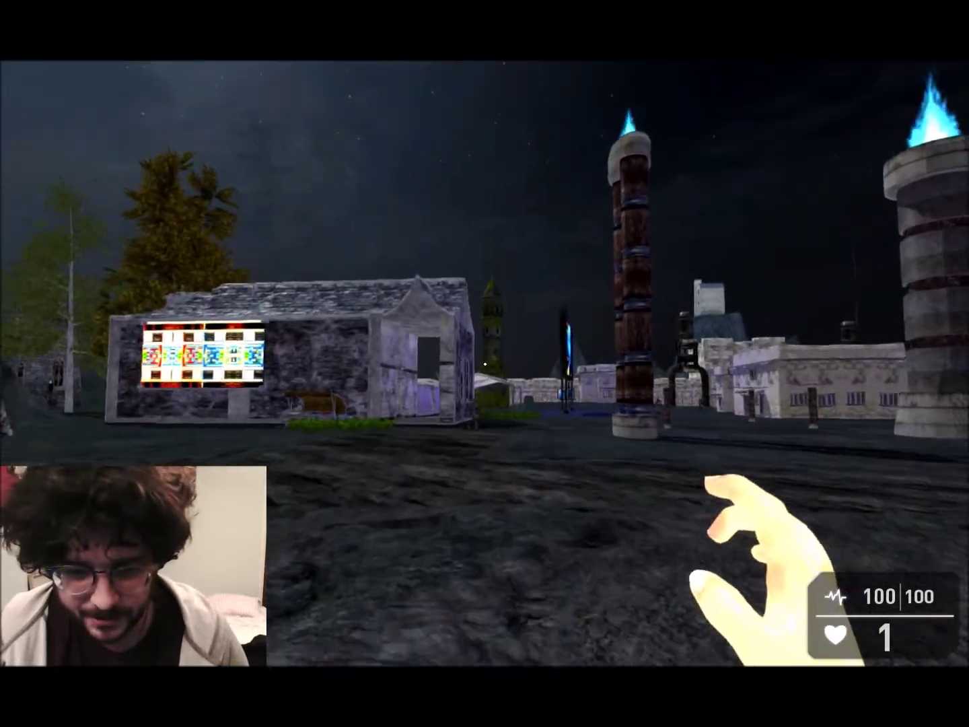
key(w)
key(w)
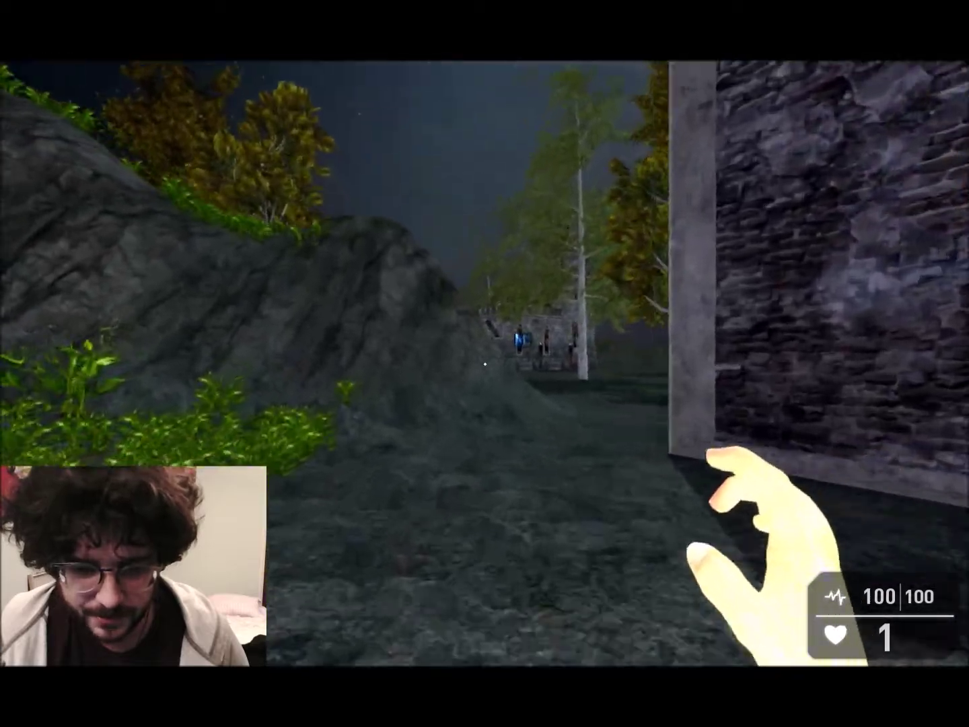
Step: Climb over the rocky hill beside the stone building and walk across the grass to inspect the pond
key(w)
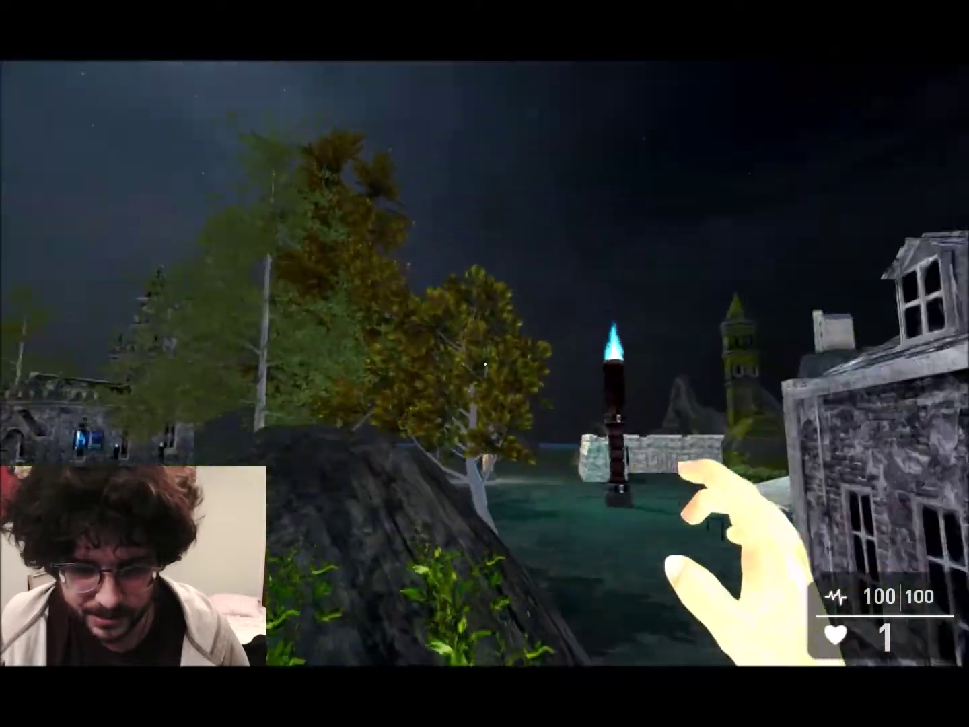
key(w)
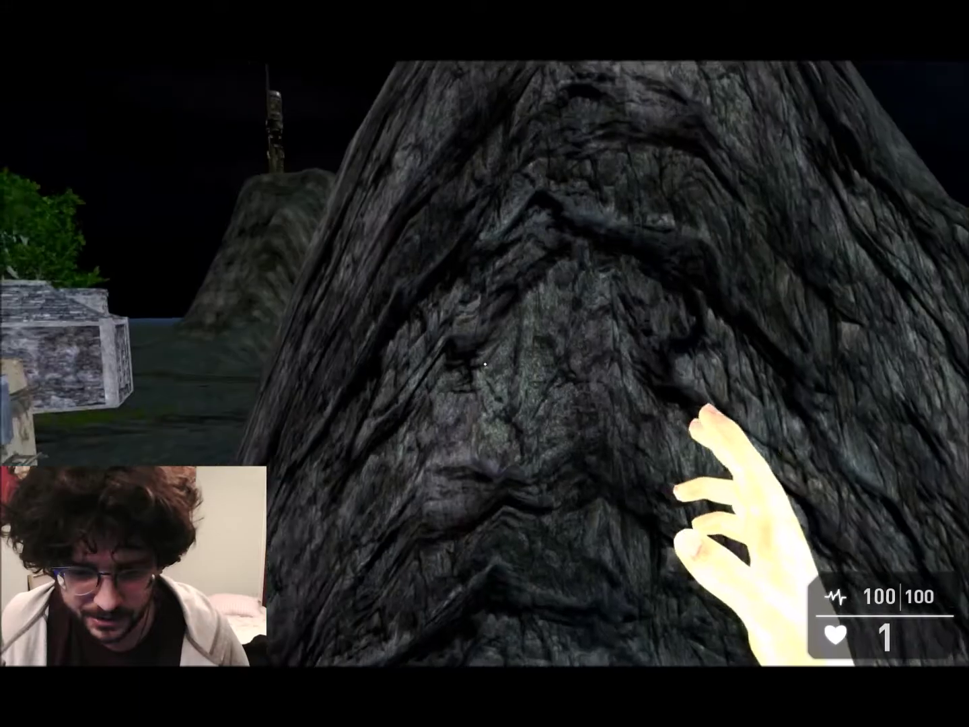
key(w)
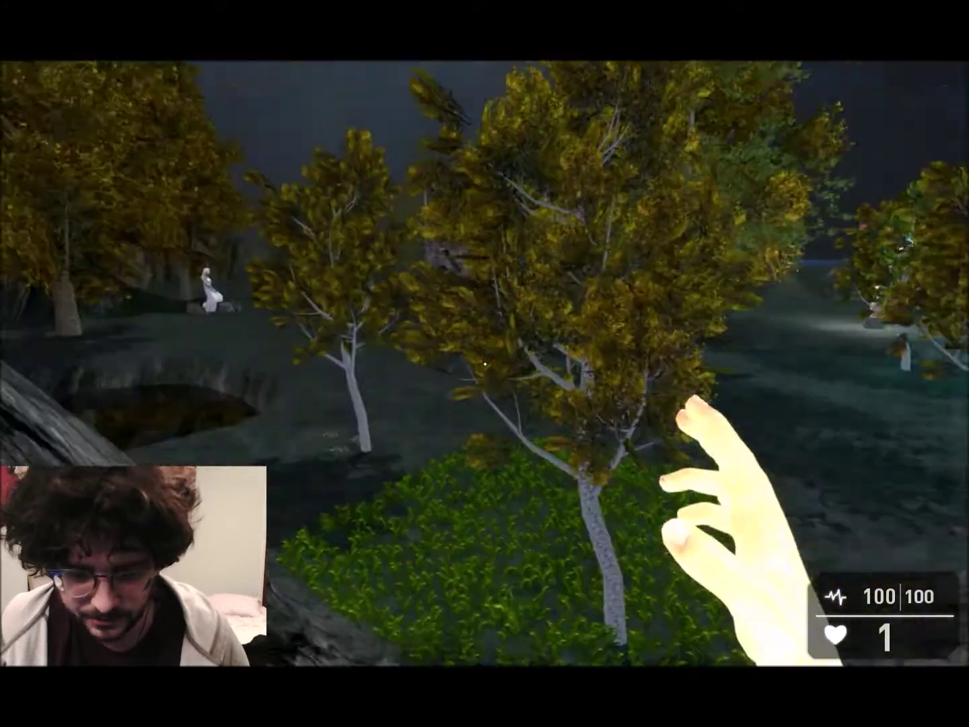
key(w)
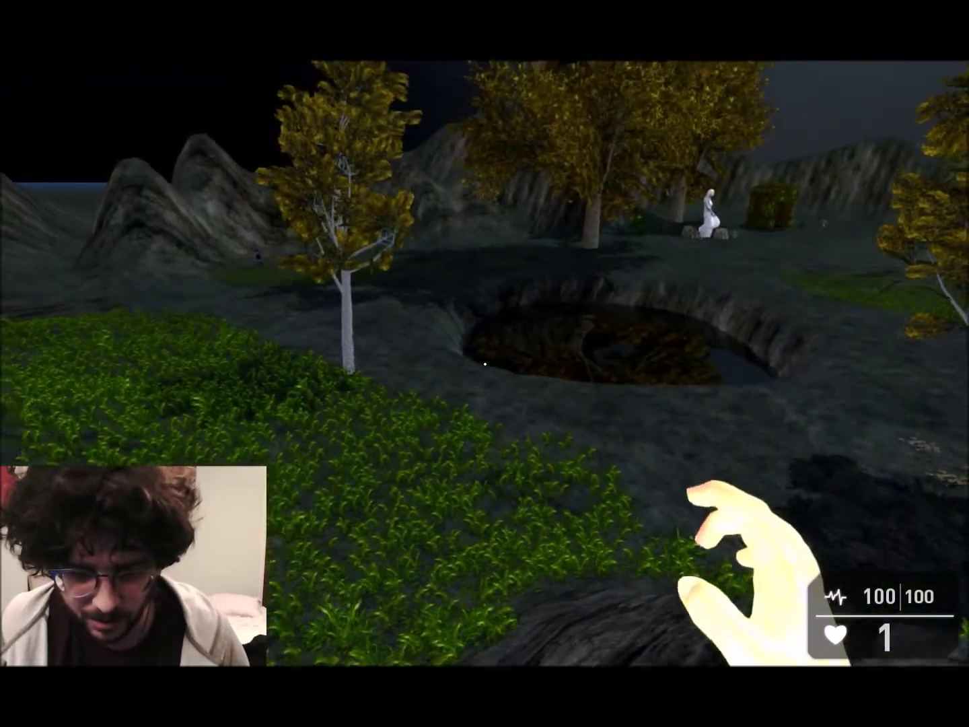
key(w)
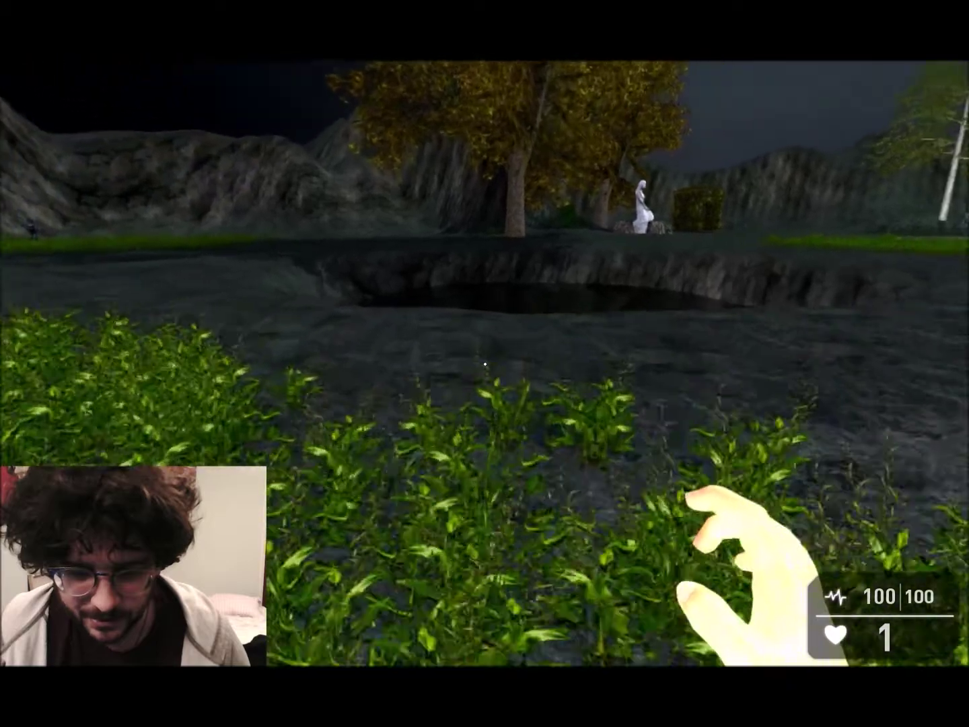
key(w)
Step: Set the terrain type to ice2 in the test game's world settings and inspect the ground around the pond
key(Tab)
key(Tab)
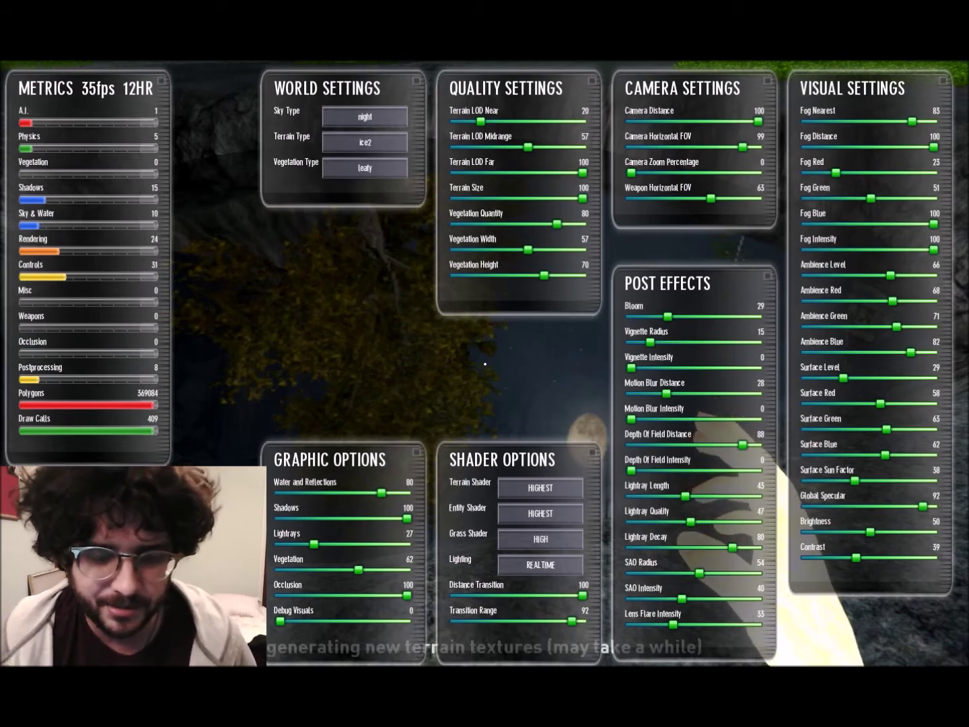
key(Tab)
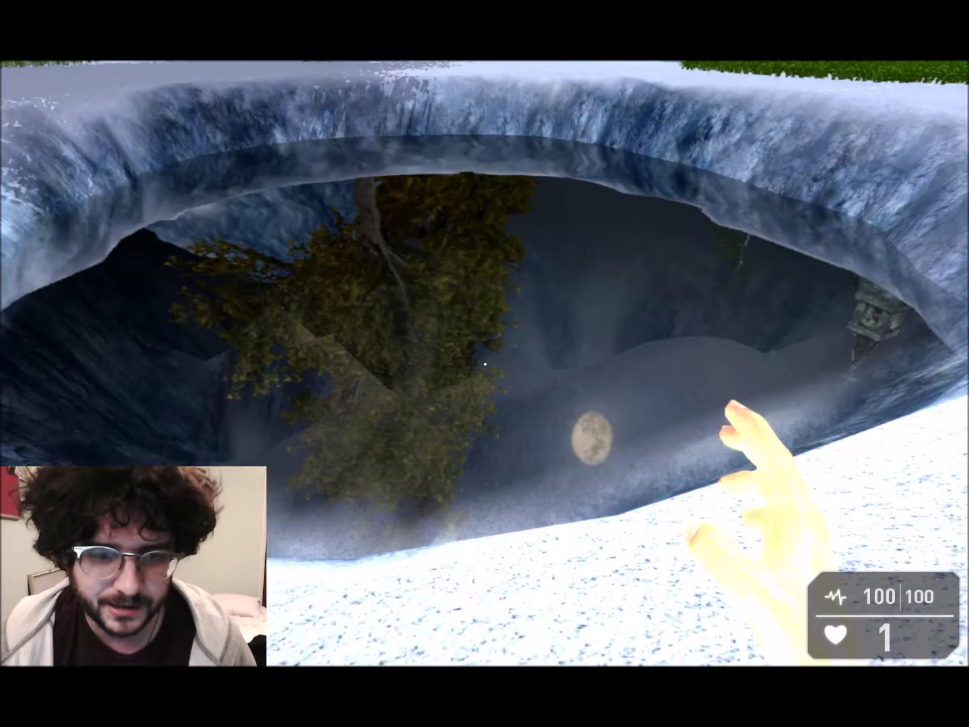
key(w)
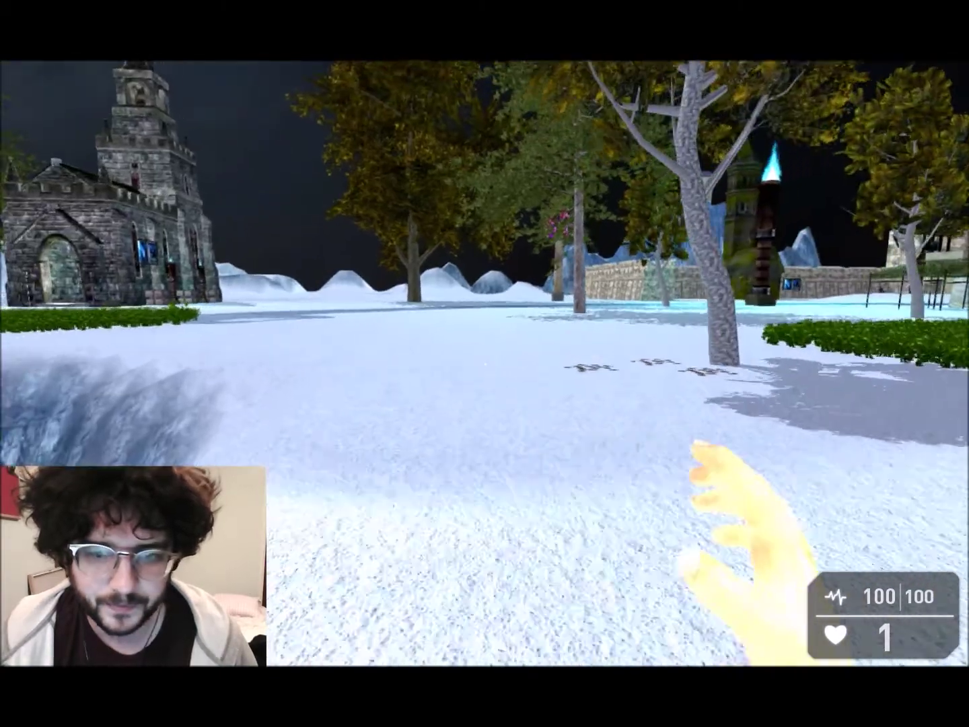
key(w)
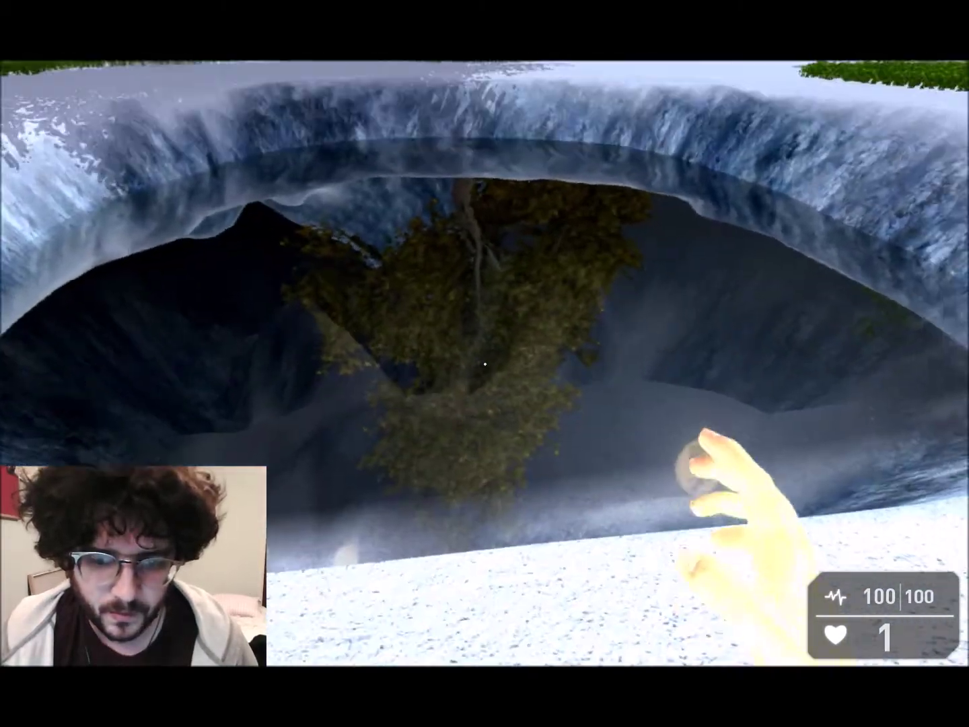
Step: Try to set the terrain type to custom, and dismiss the error dialog
key(Tab)
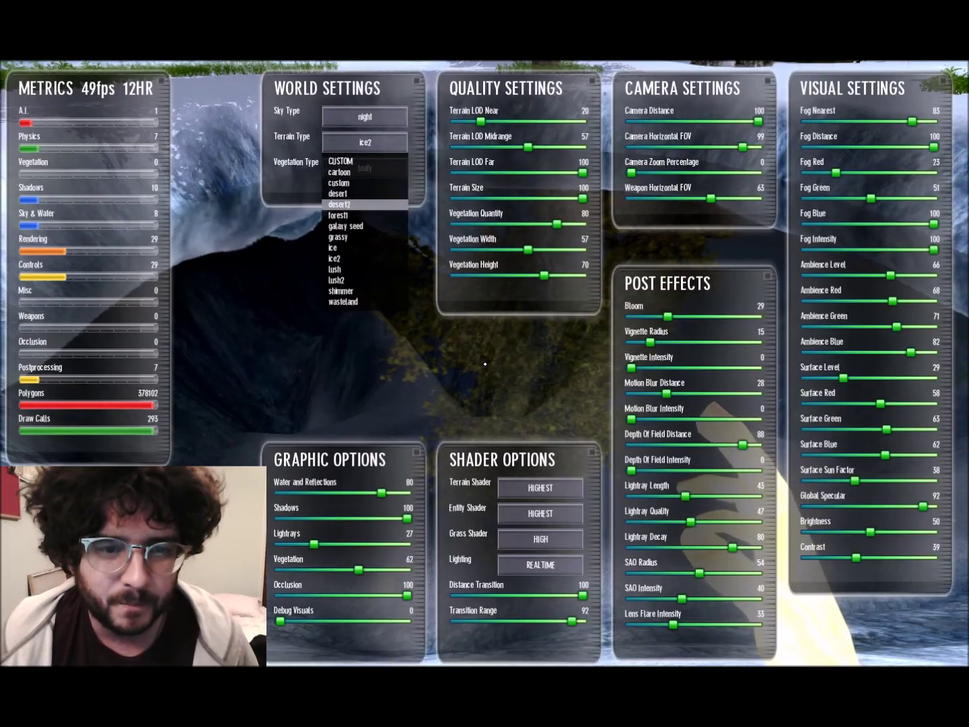
click(350, 183)
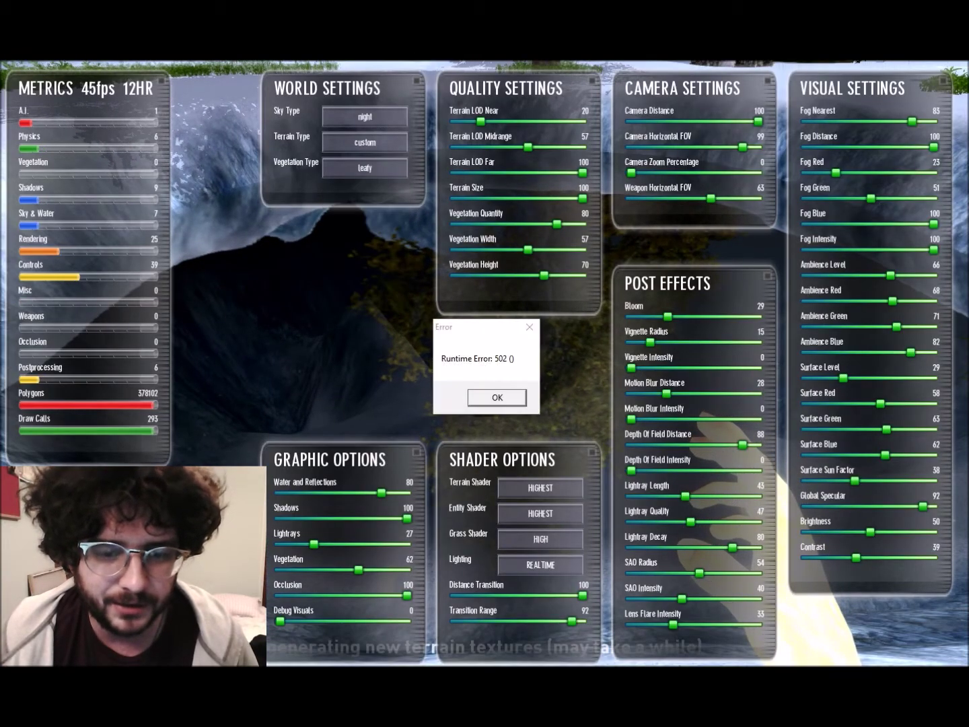
click(498, 396)
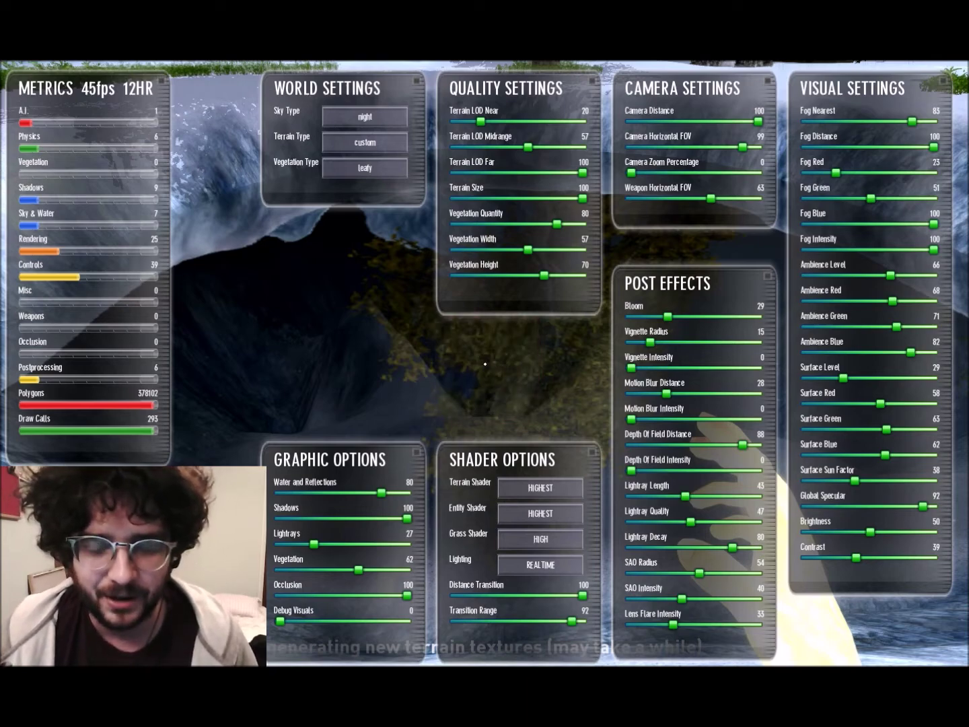
Step: Leave the frozen test game and close the Game Guru editor
key(super)
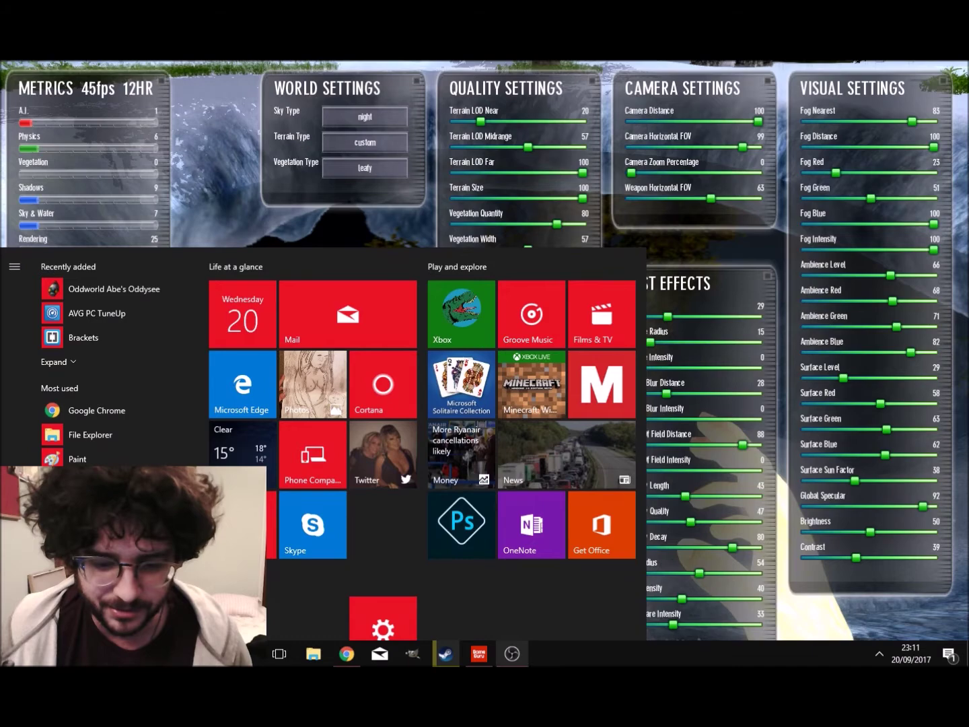
right_click(445, 653)
click(478, 654)
right_click(478, 654)
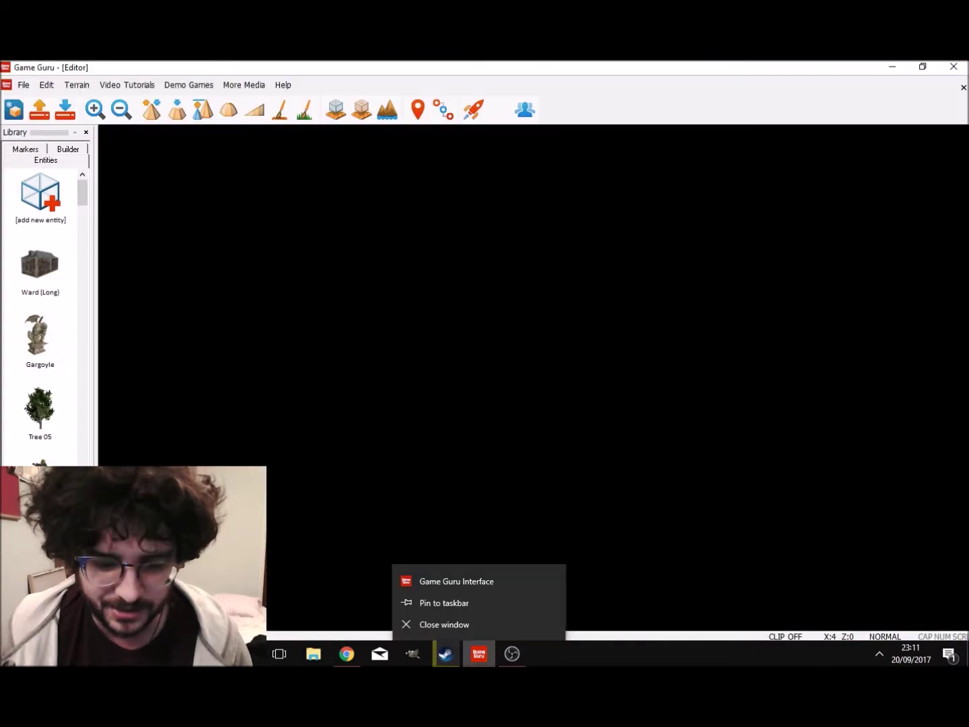
click(445, 624)
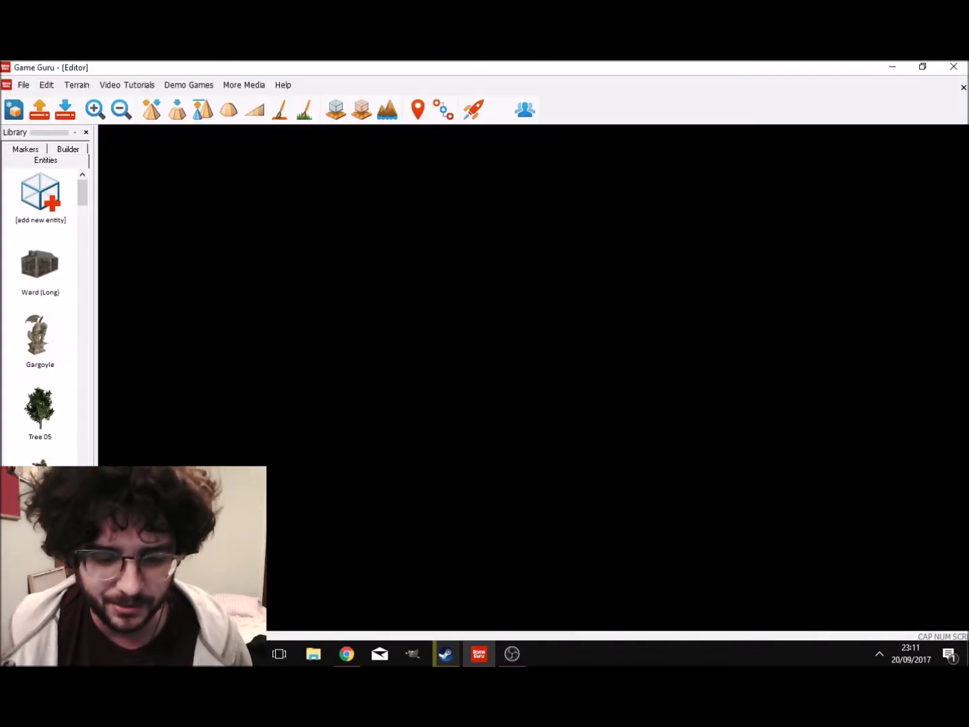
right_click(479, 653)
click(445, 624)
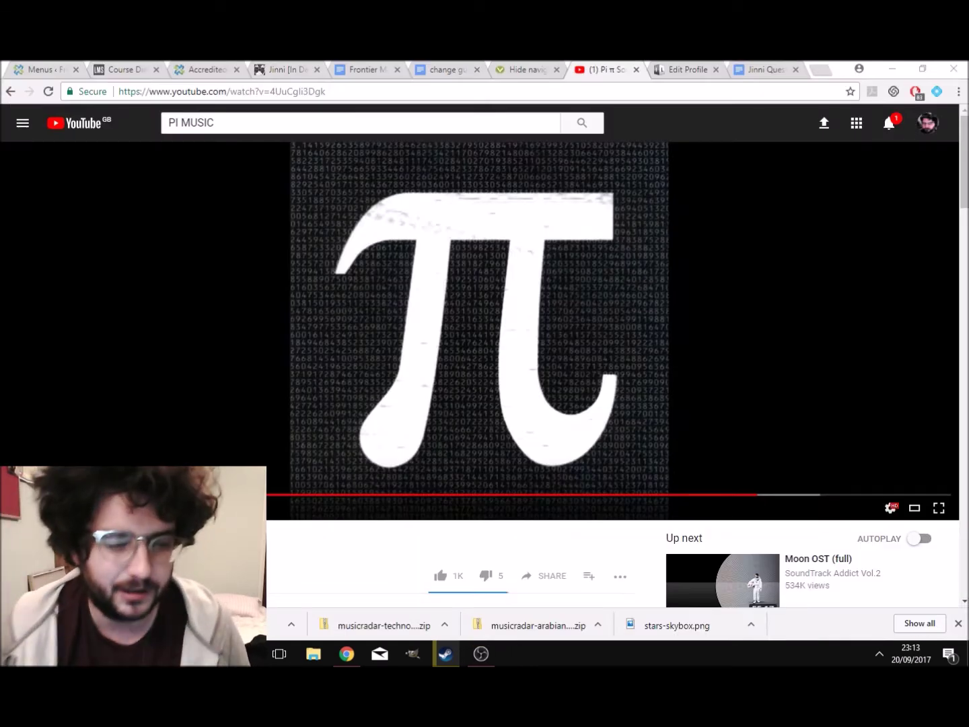
Step: Relaunch Game Guru and reopen the recent level jinni-1-2.fpm
key(super)
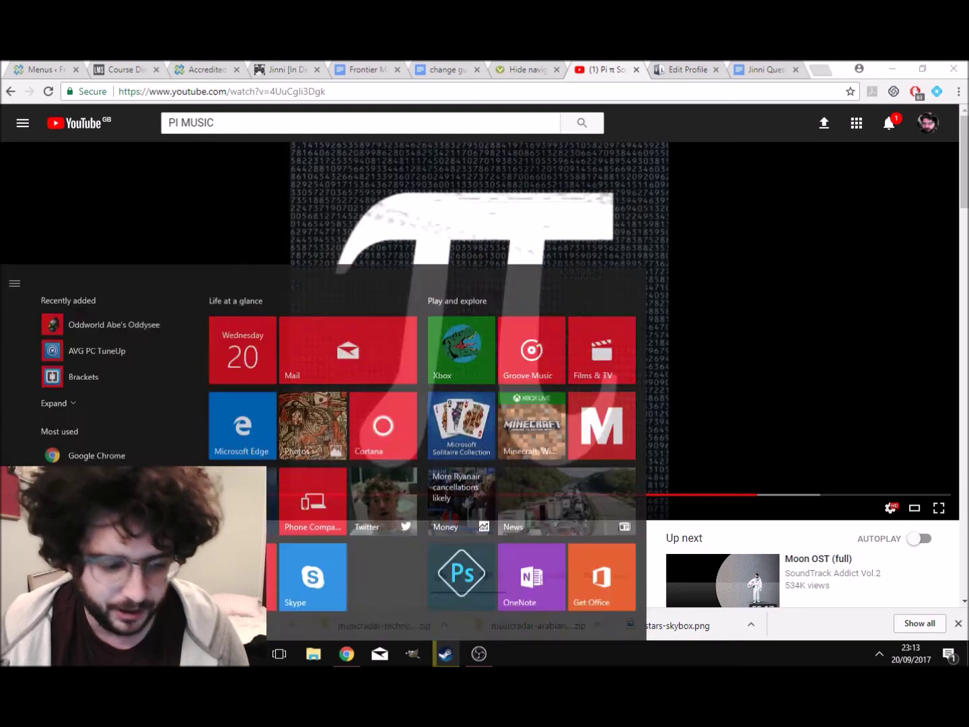
key(Escape)
text(game)
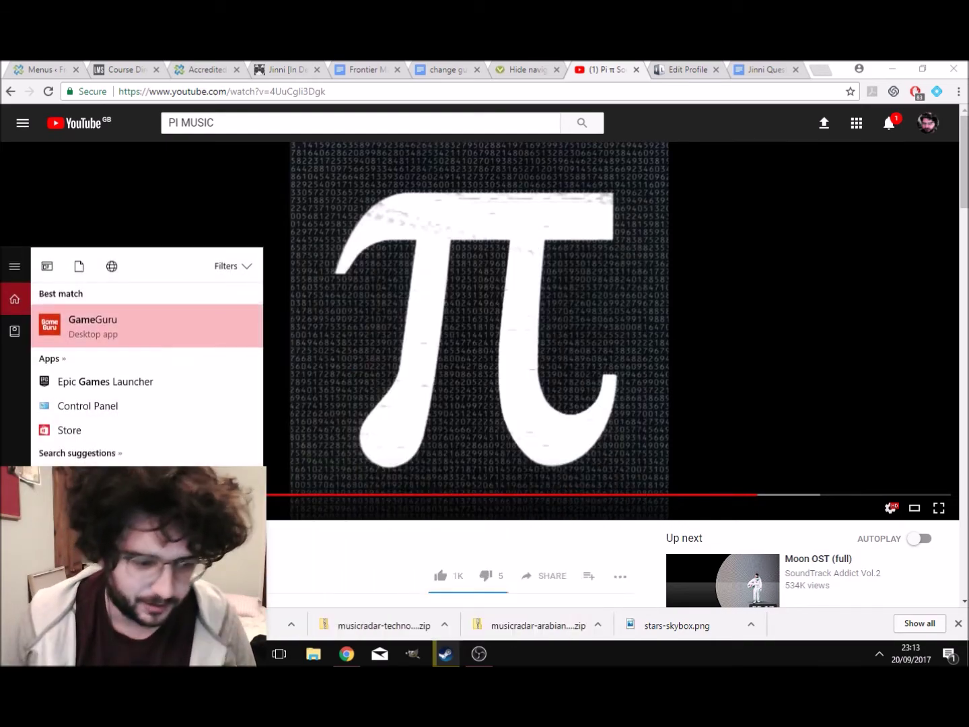
key(Return)
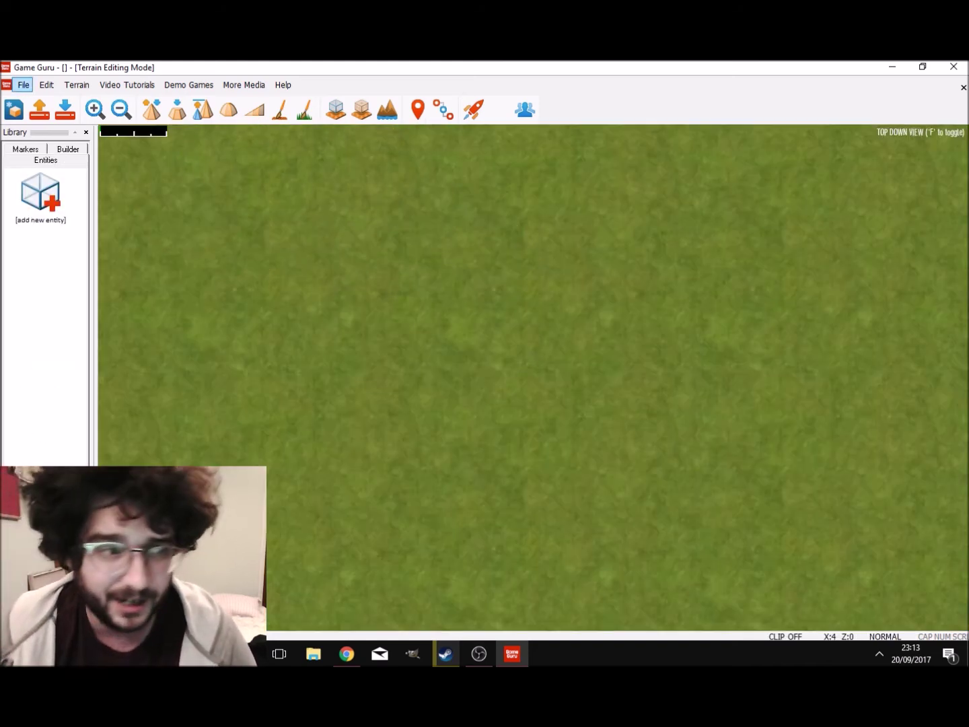
click(24, 85)
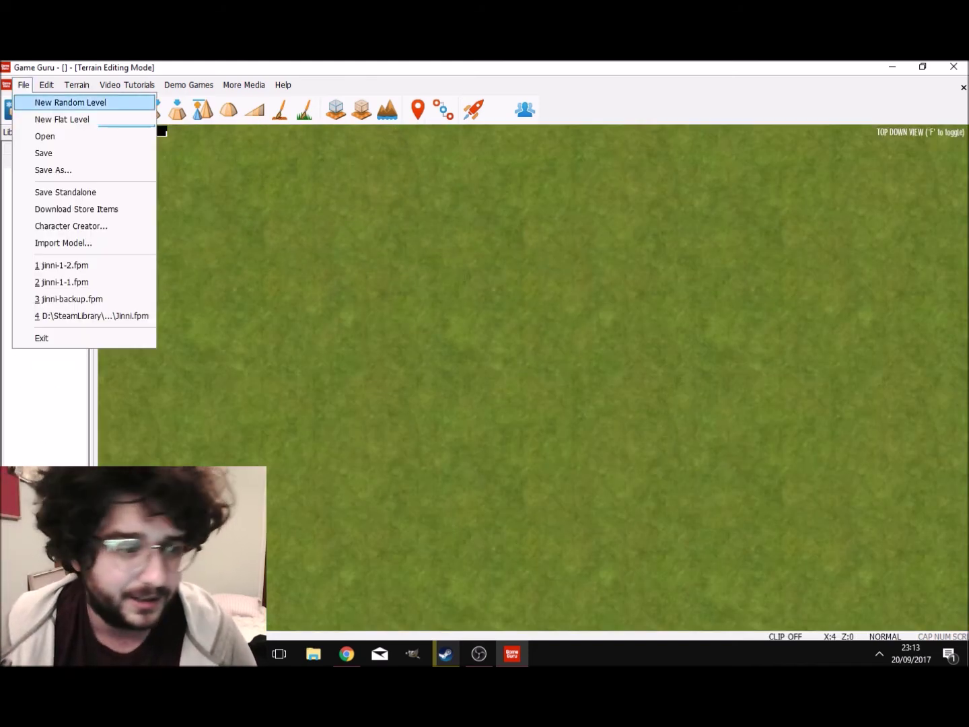
click(63, 265)
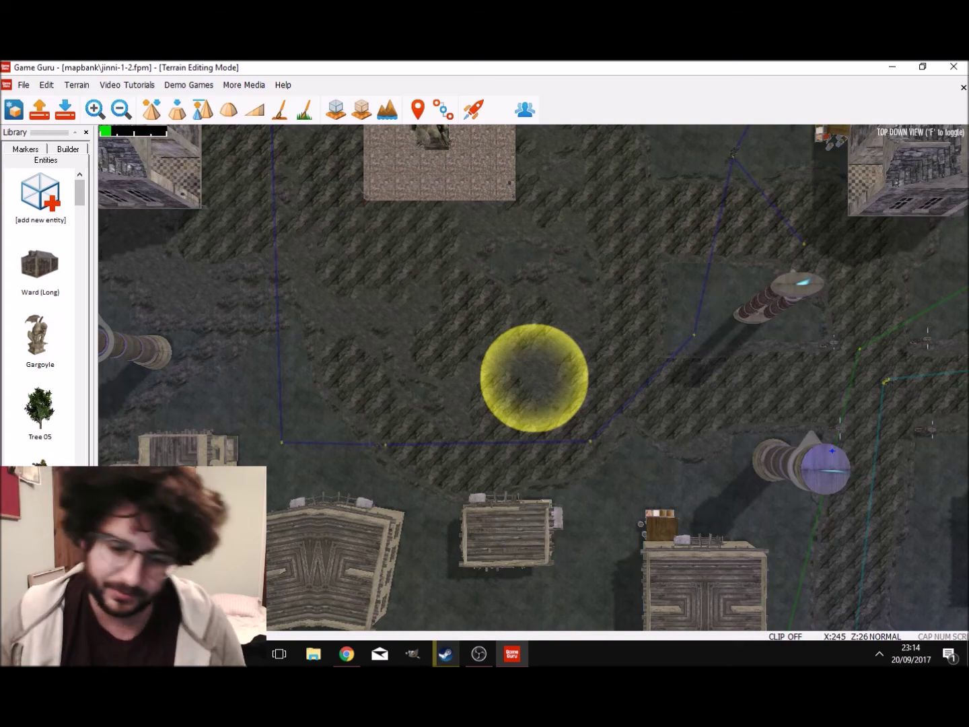
Step: Switch to free flight view, start a test game, and walk around the brick building to the rocky slope near the towers
key(f)
click(475, 109)
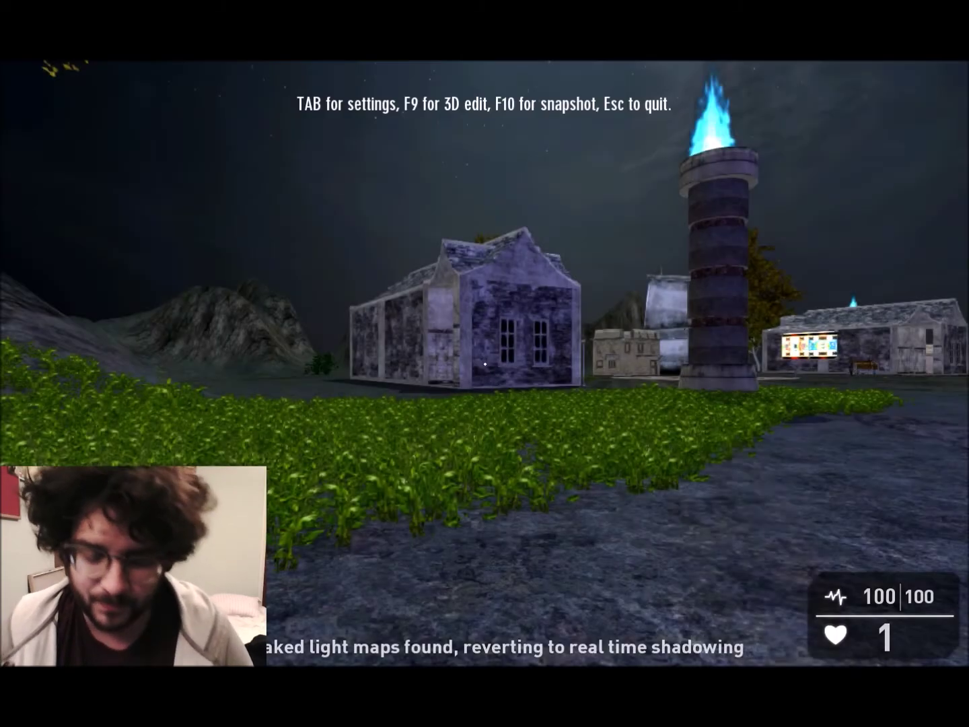
key(w)
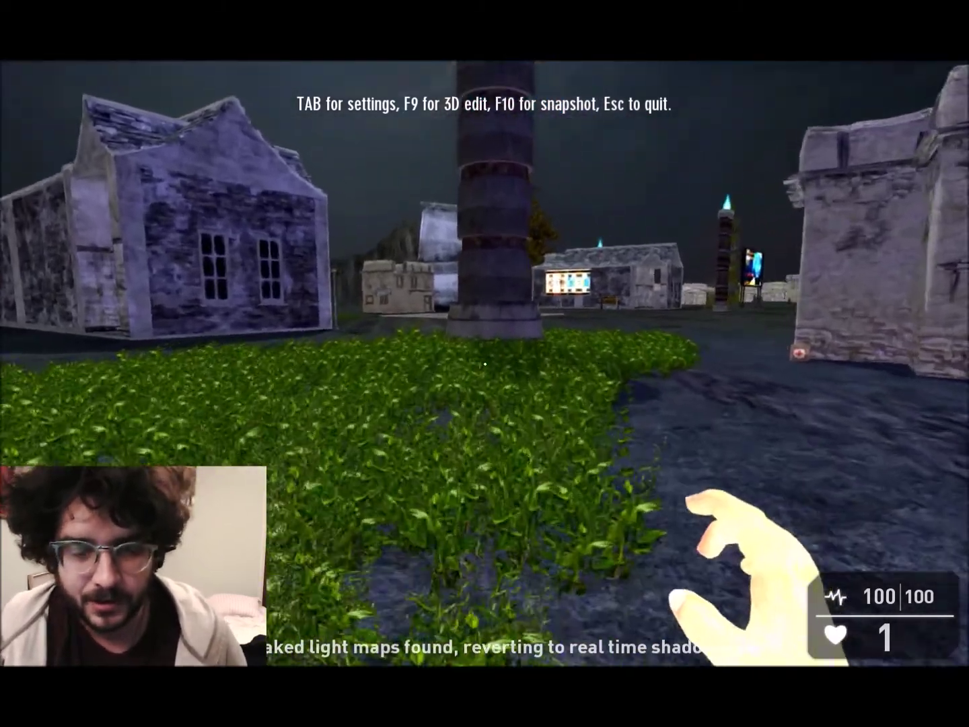
key(w)
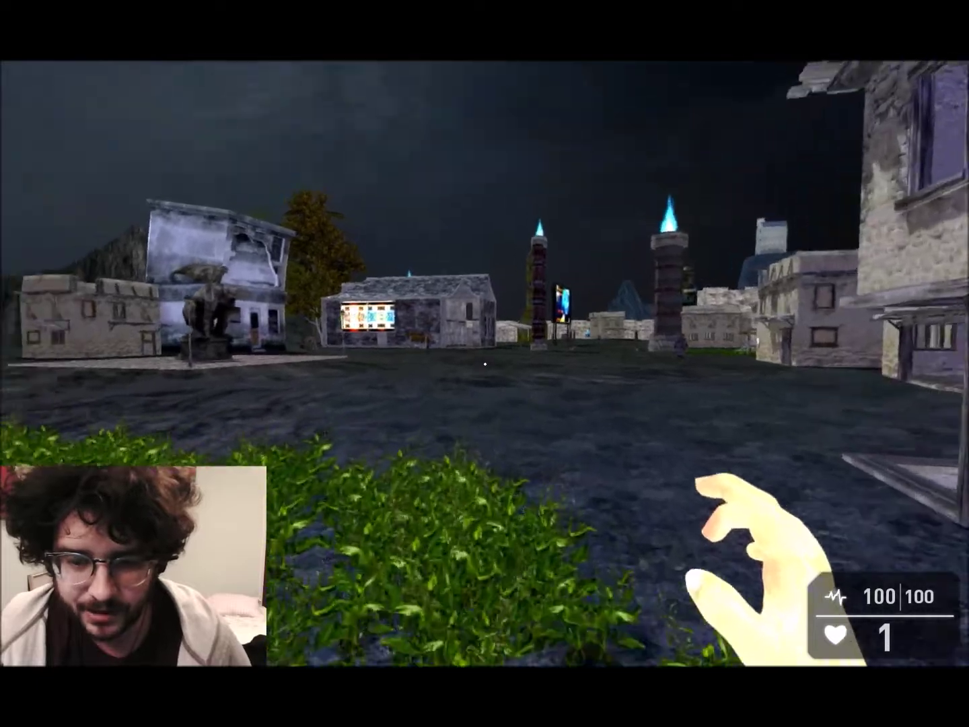
key(w)
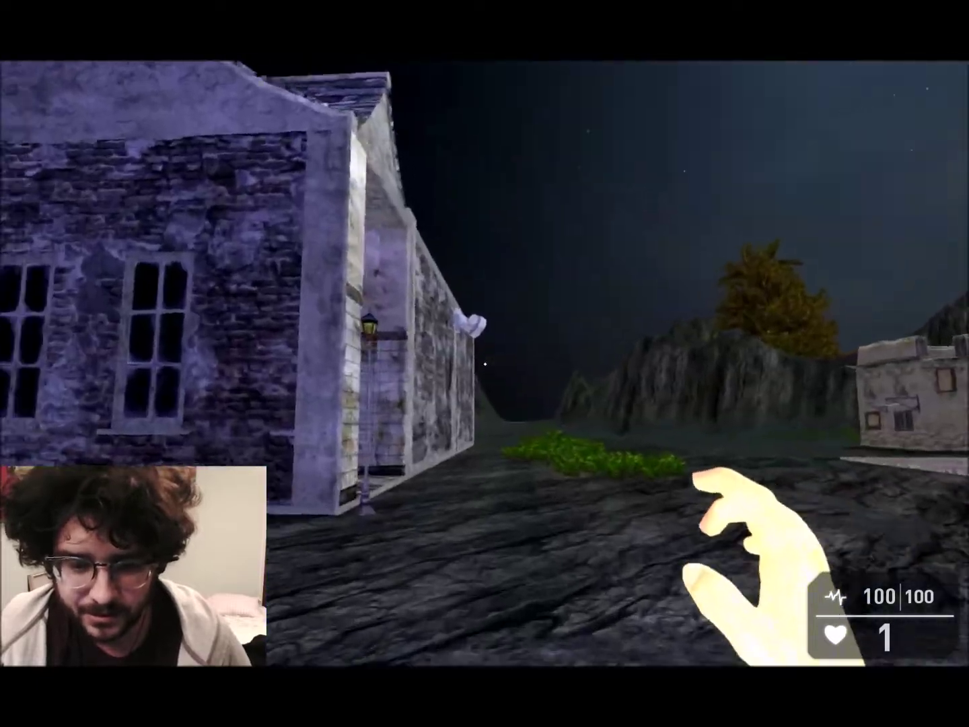
key(w)
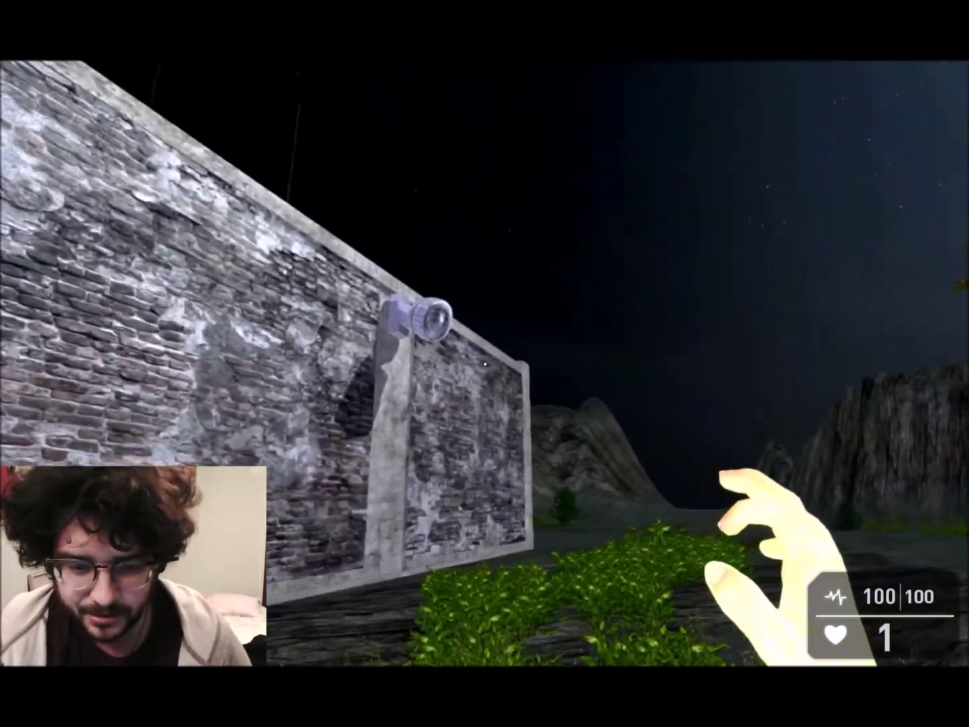
key(w)
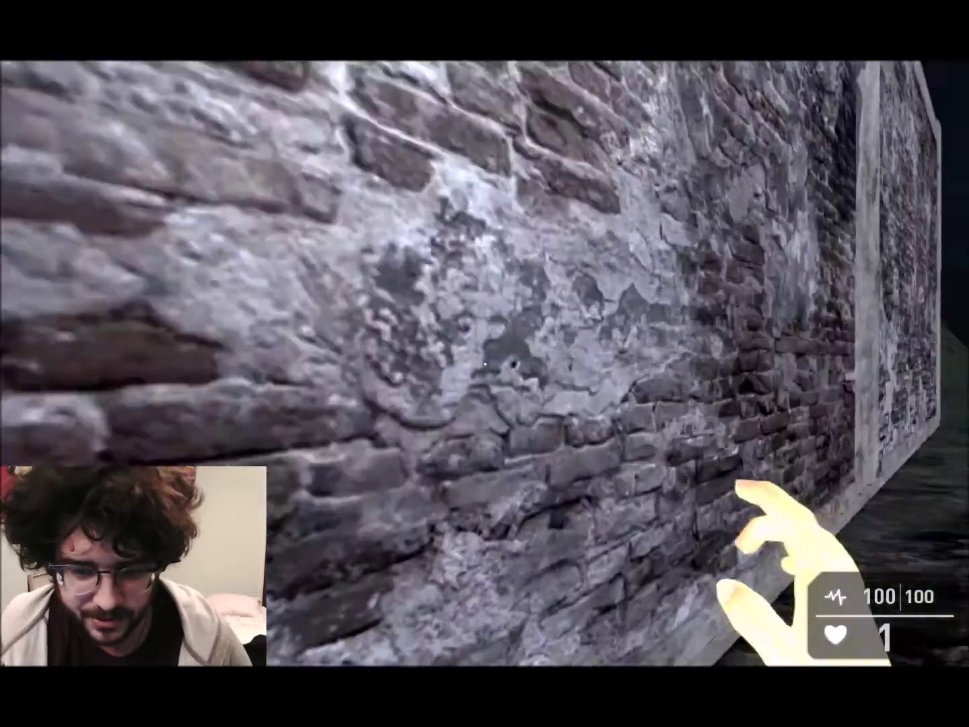
key(w)
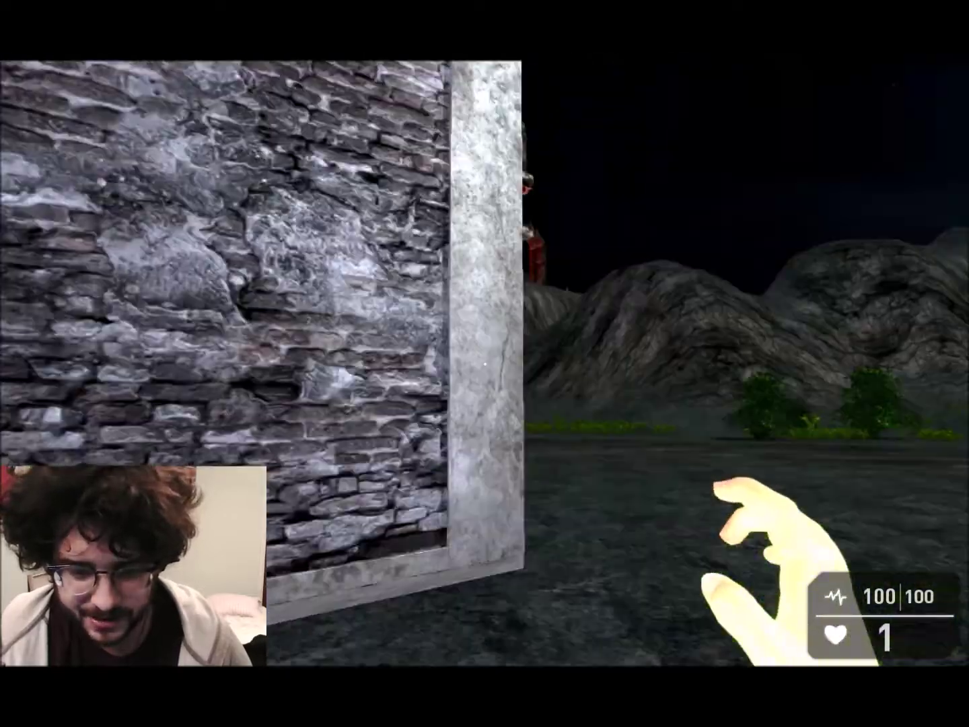
key(w)
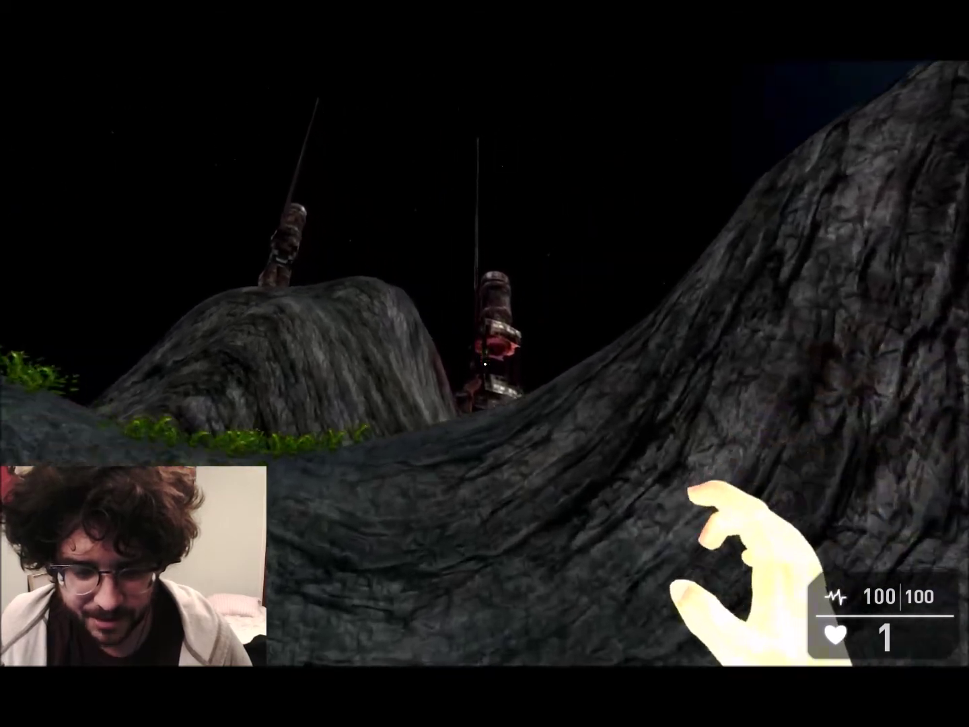
Step: Climb the rocky slope beside the towers and view the mountains and church from the ridge
key(w)
key(w)
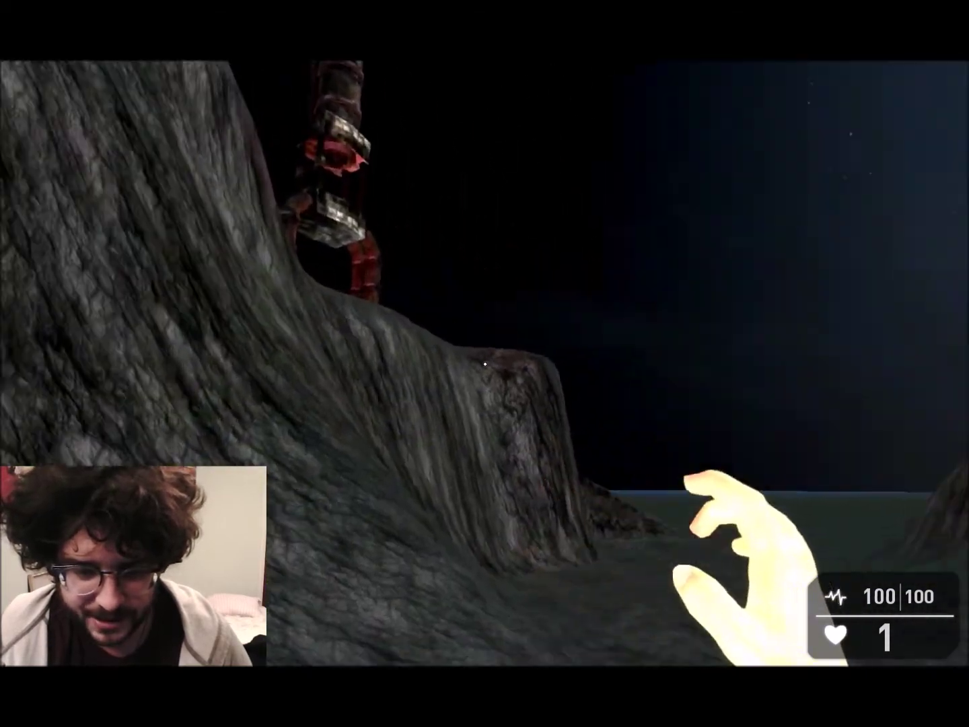
key(w)
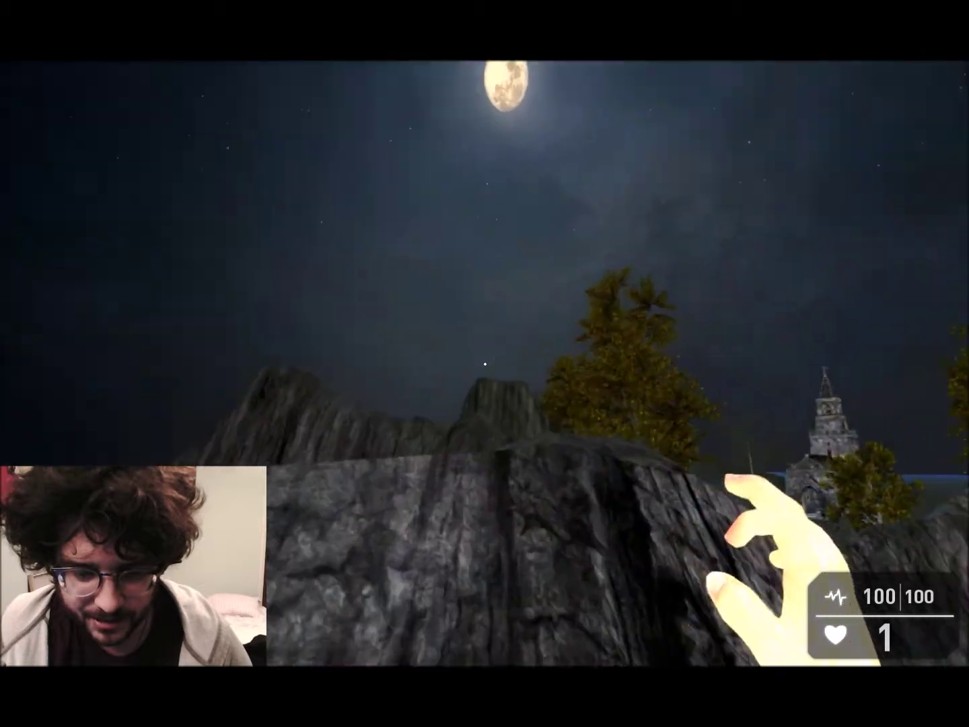
key(w)
key(w)
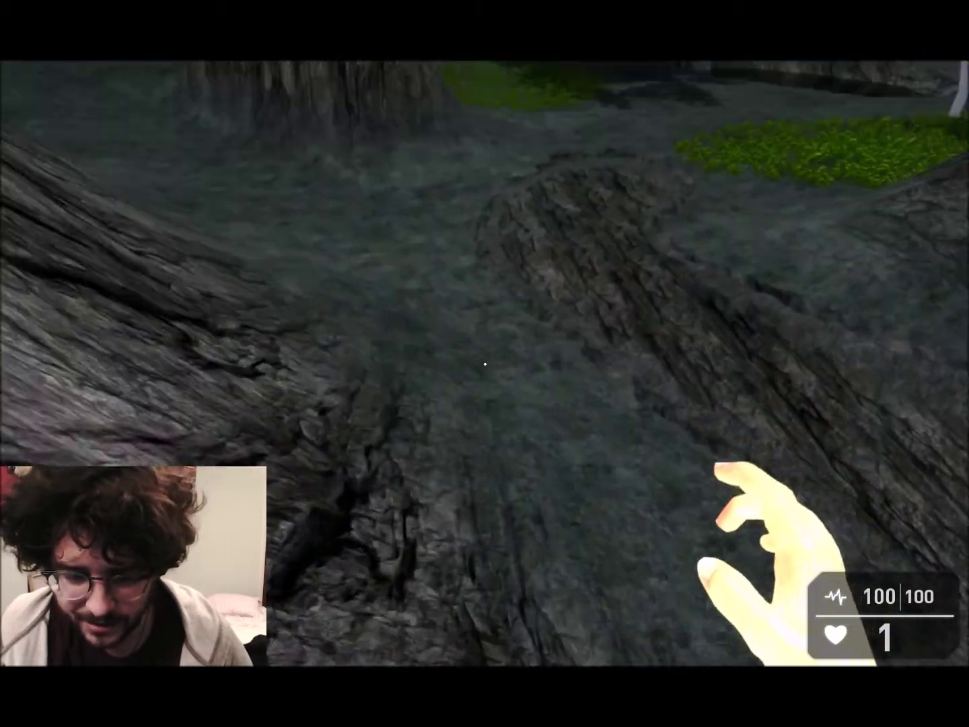
Step: Descend to the grassy patch below the cliffs and shoot a fireball at the distant figure
key(w)
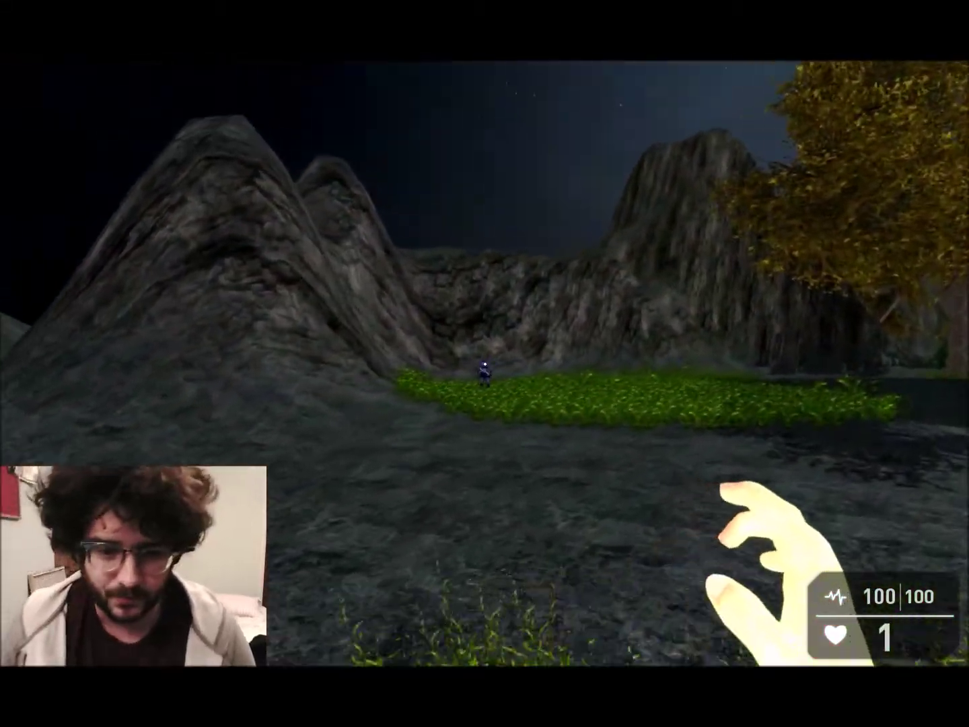
click(486, 364)
key(w)
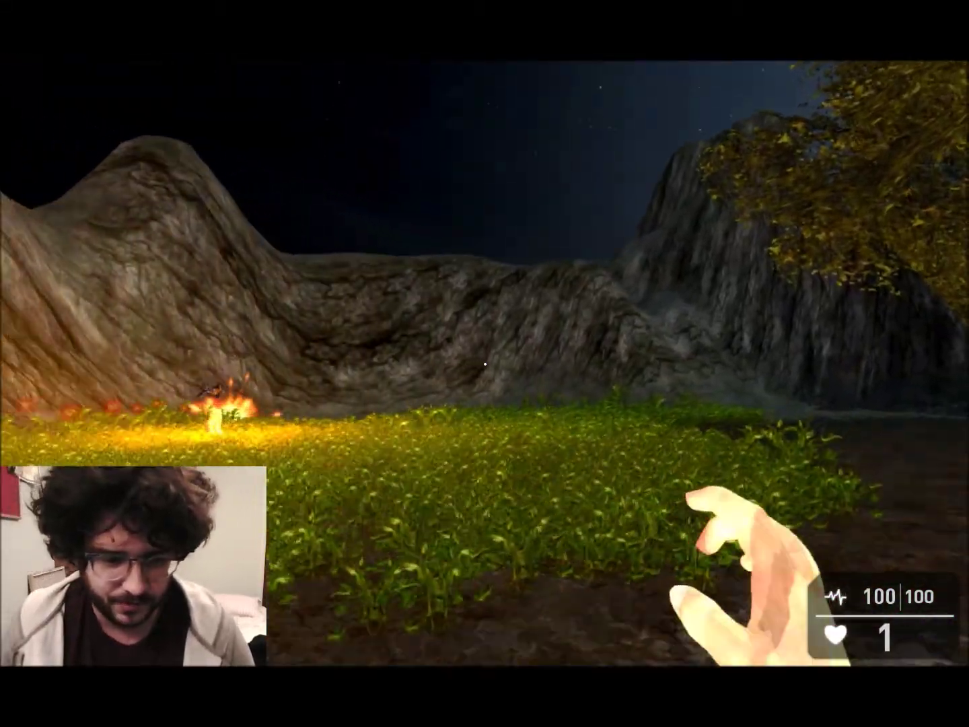
Step: Walk across the grass to the stone church and inspect its interior walls, windows and ceiling
key(w)
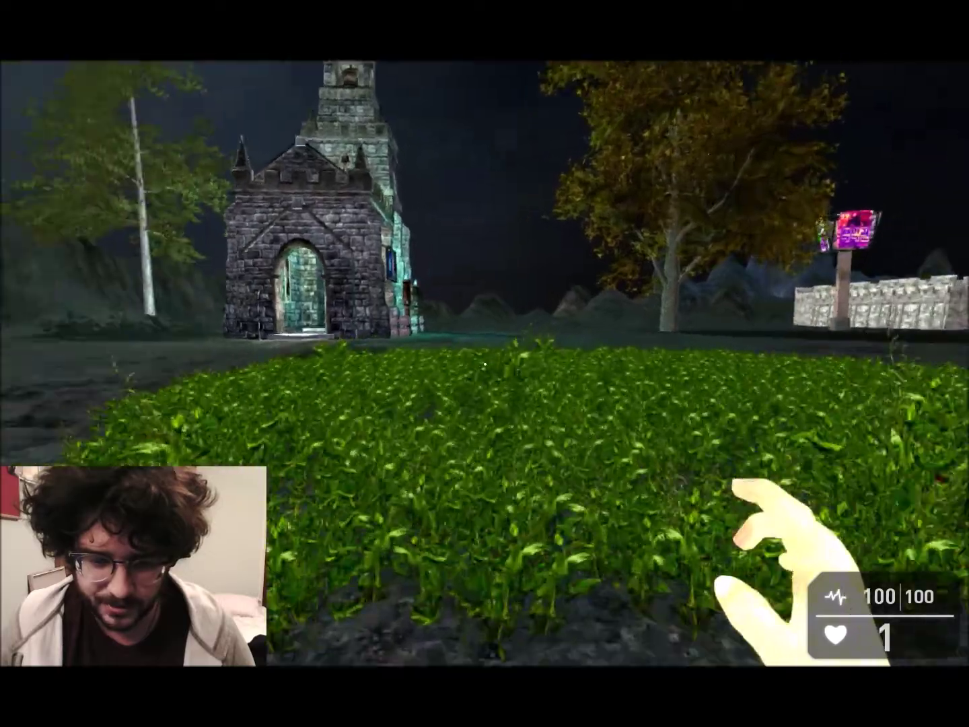
key(w)
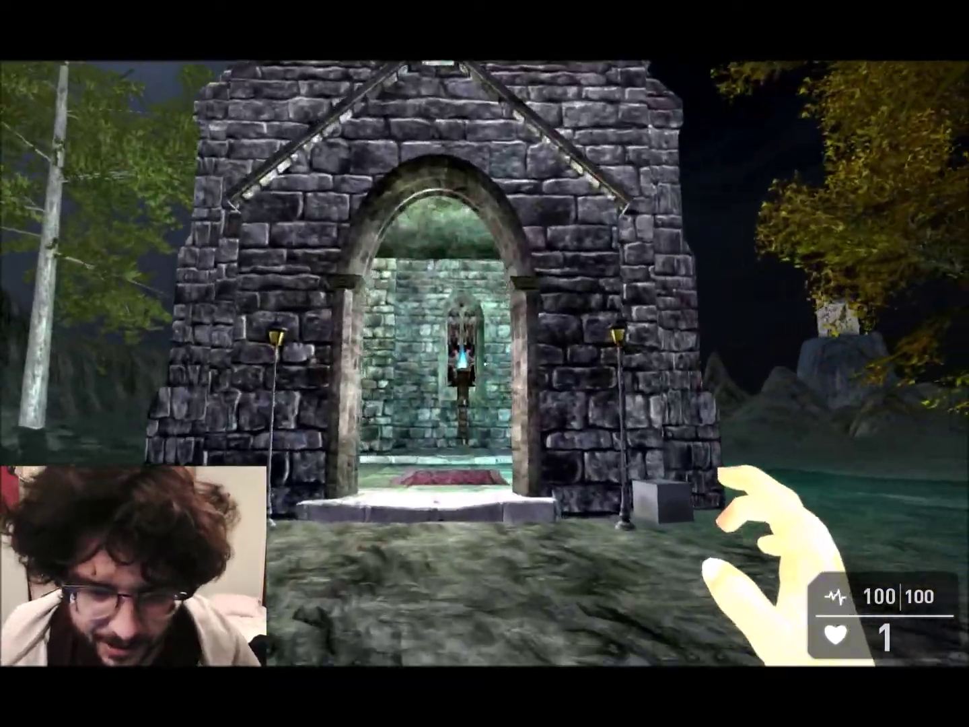
key(w)
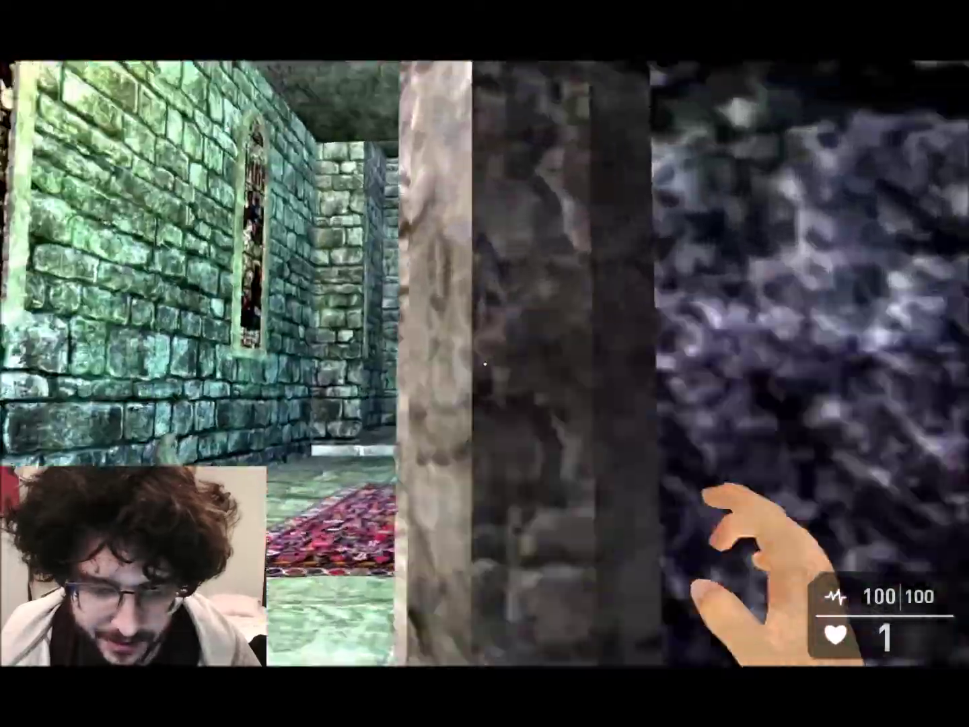
key(w)
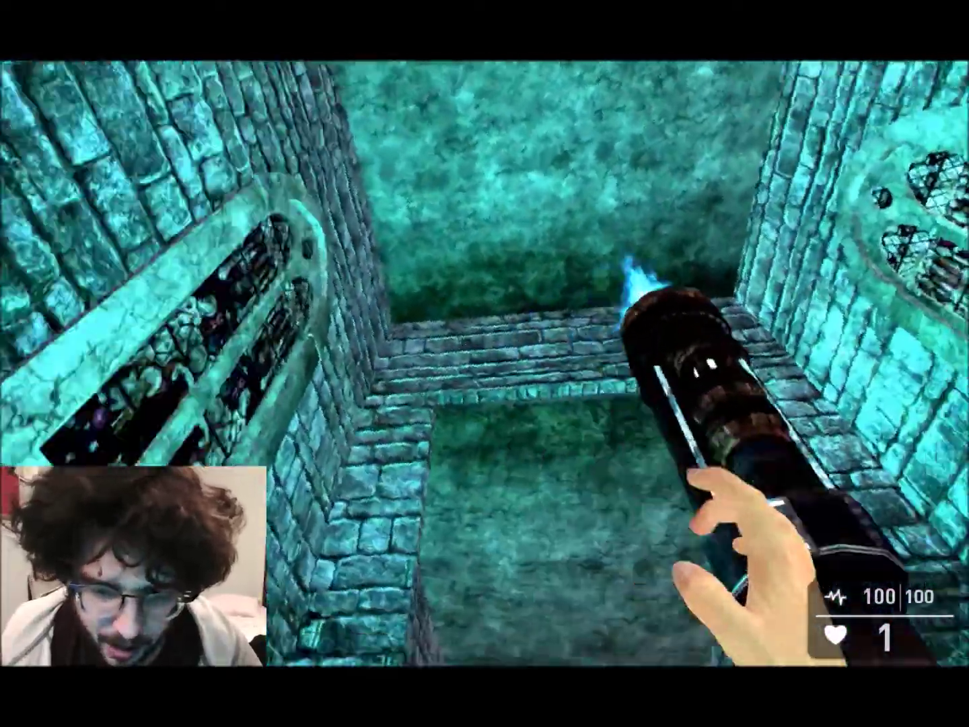
click(485, 364)
Step: Leave the church, walk to the pond between the rocks, and fire a fireball over the water
key(w)
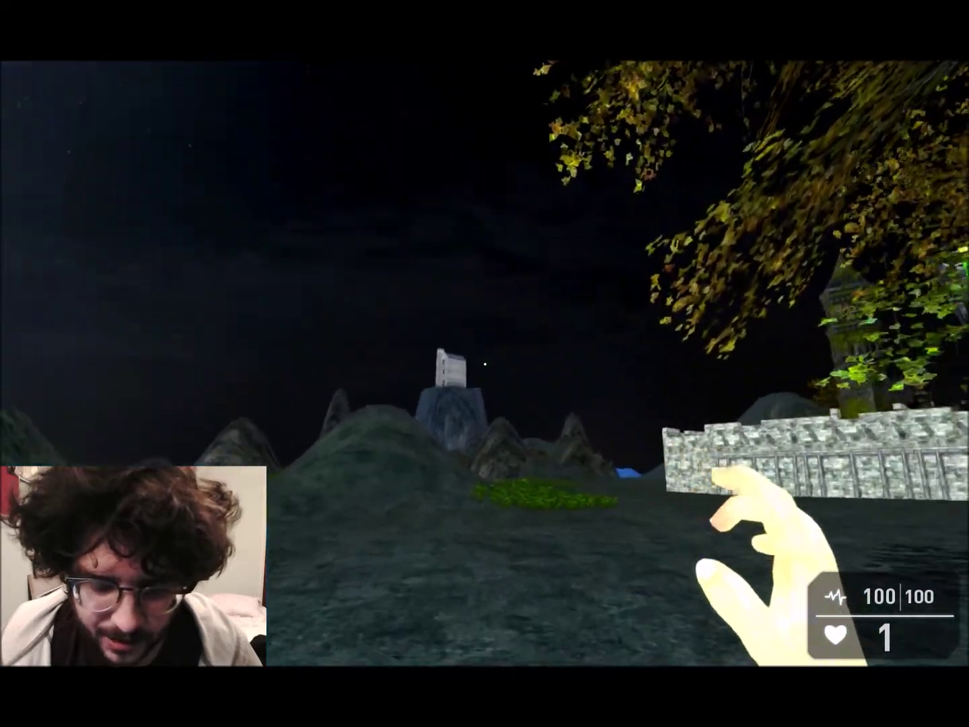
key(w)
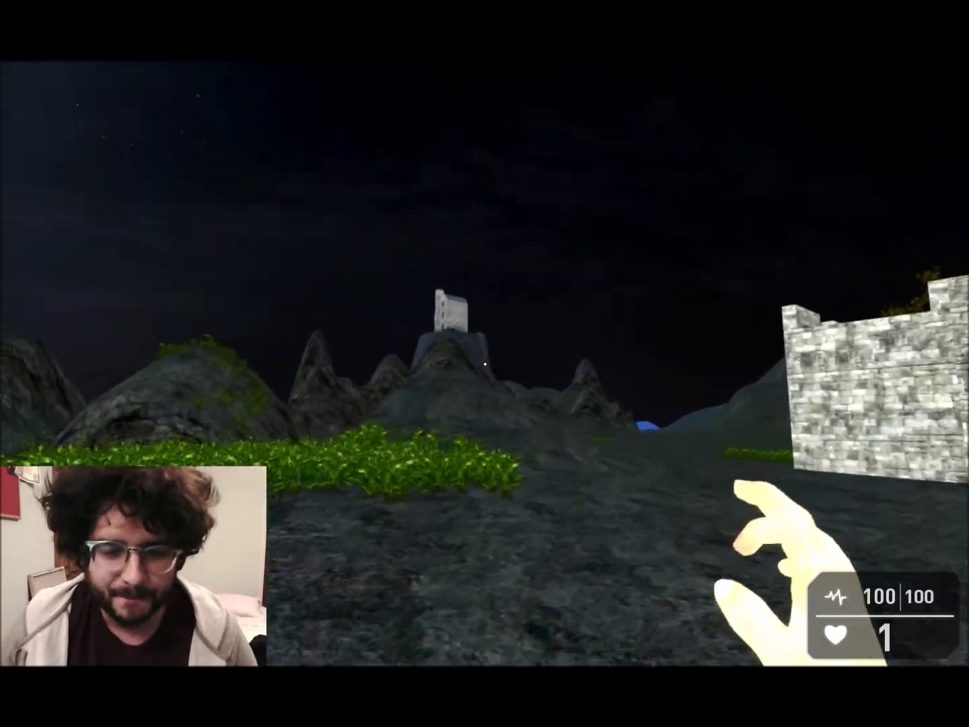
key(w)
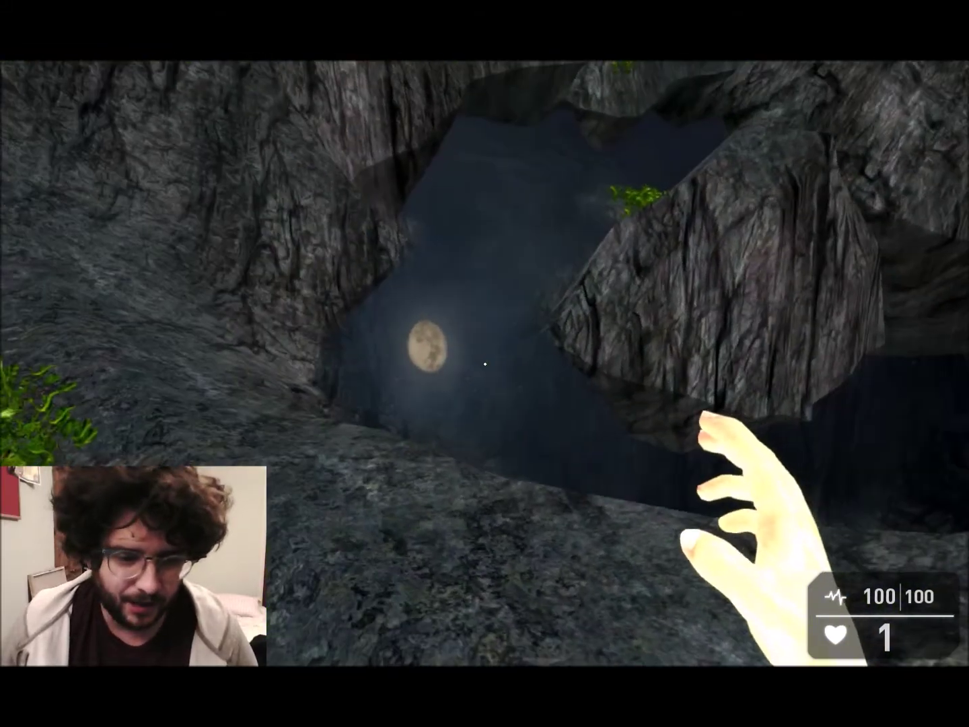
click(485, 364)
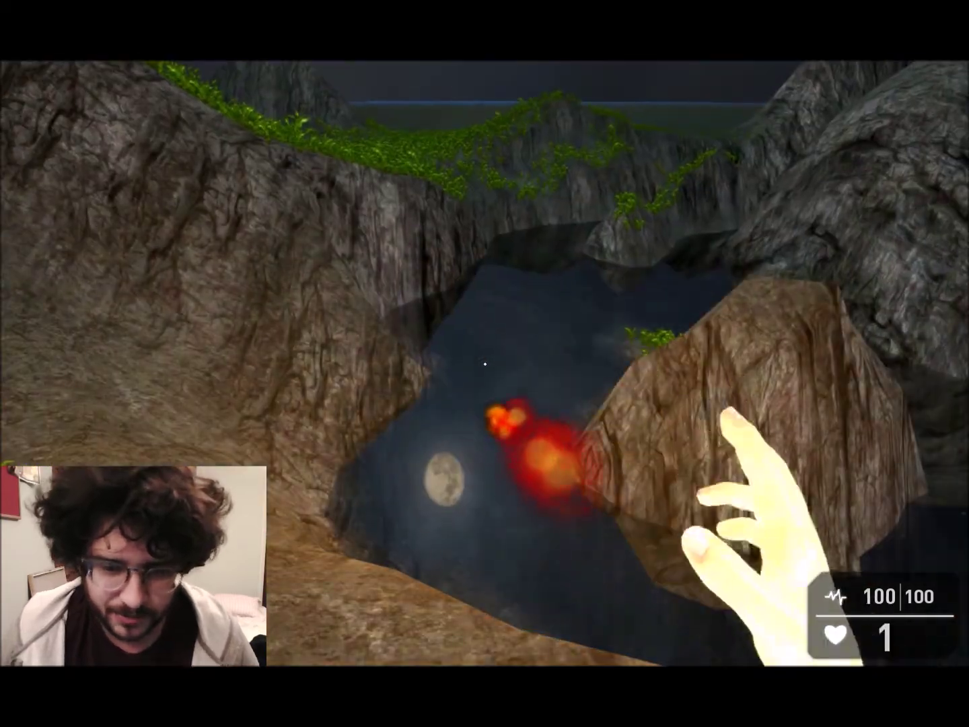
key(w)
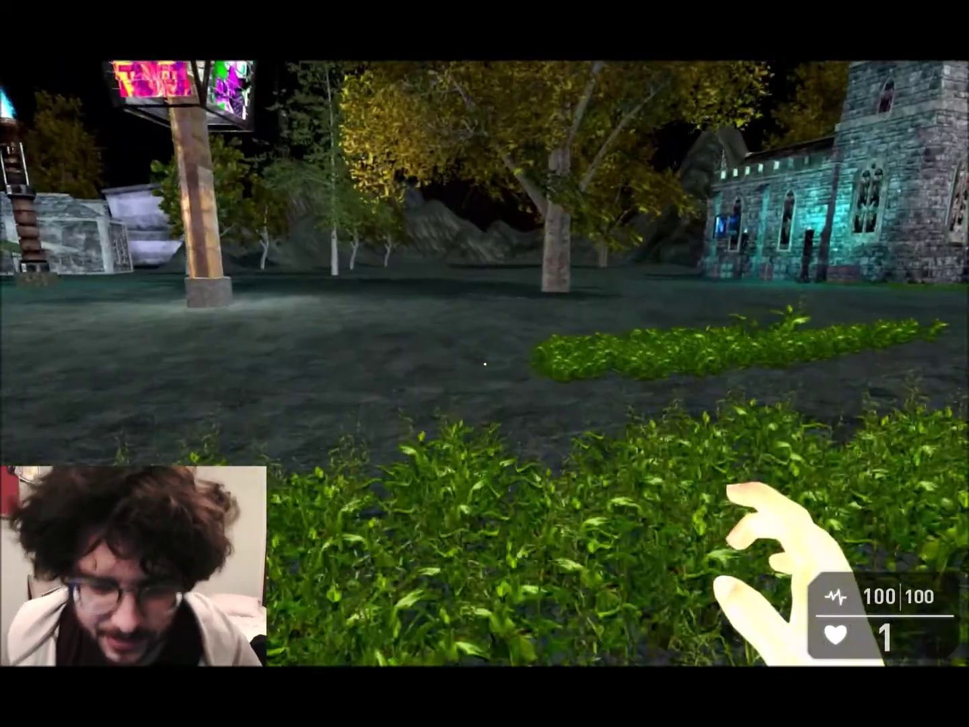
Step: Walk along the outside of the stone wall and survey the field, the hilltop building and the mountains
key(w)
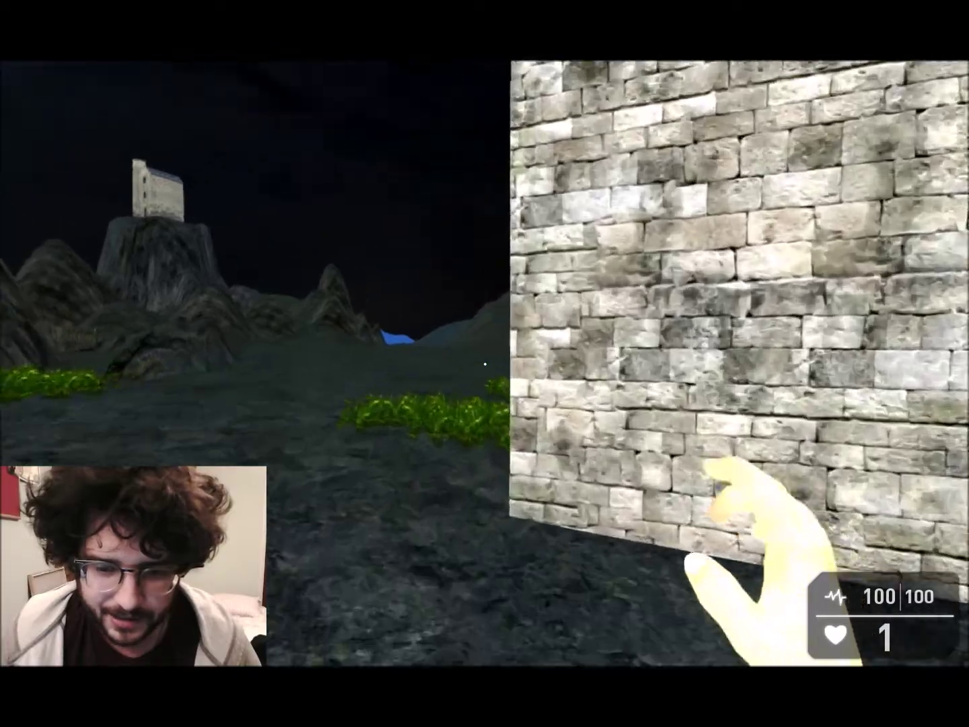
key(w)
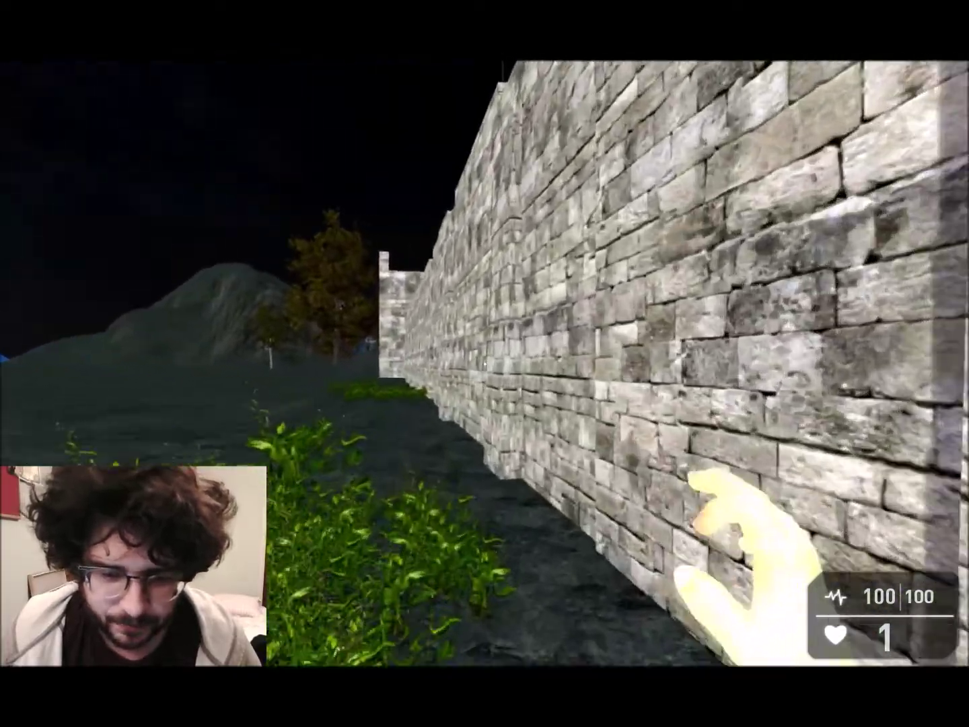
key(w)
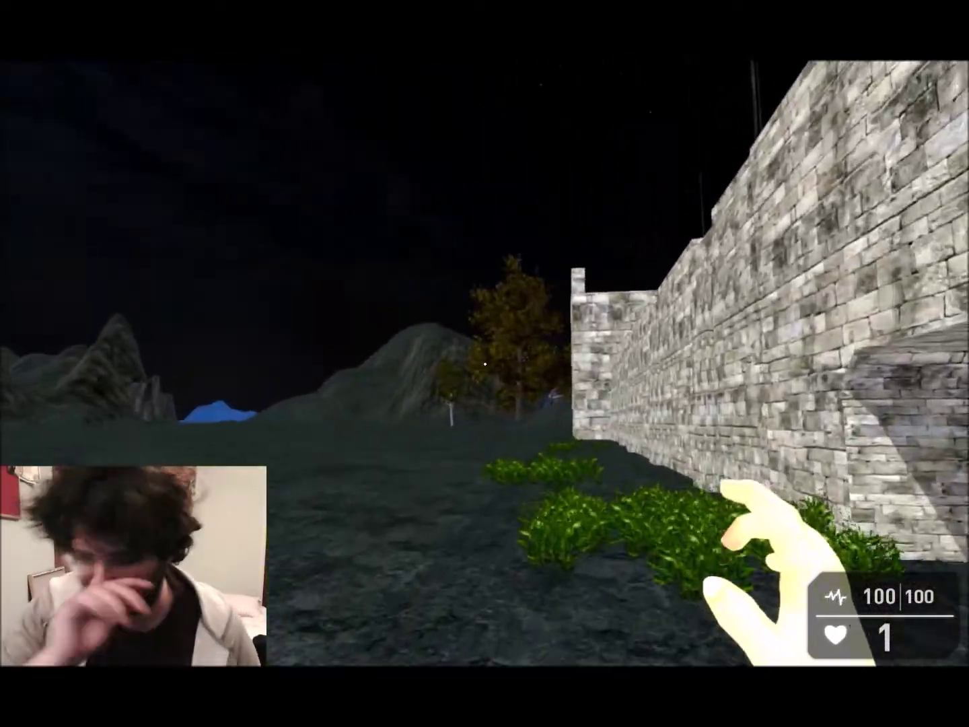
key(w)
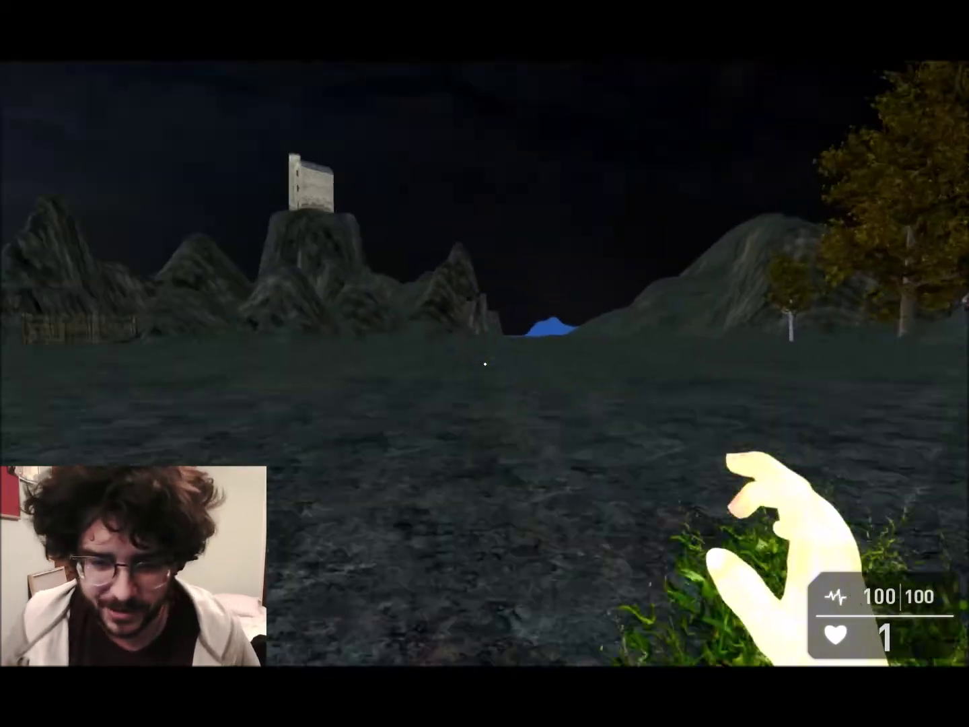
key(w)
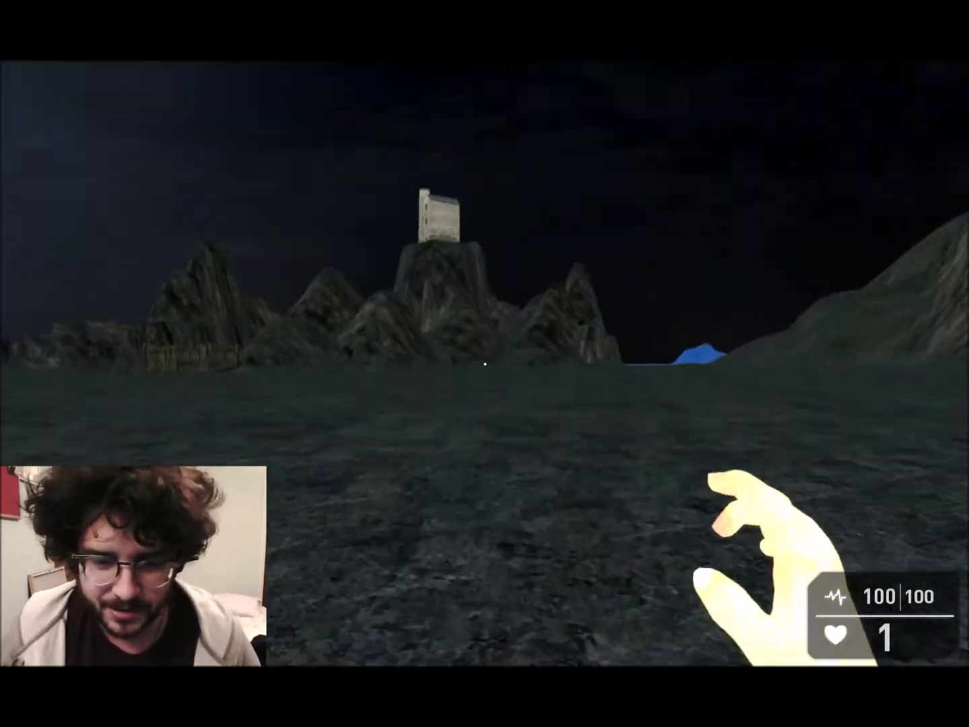
key(w)
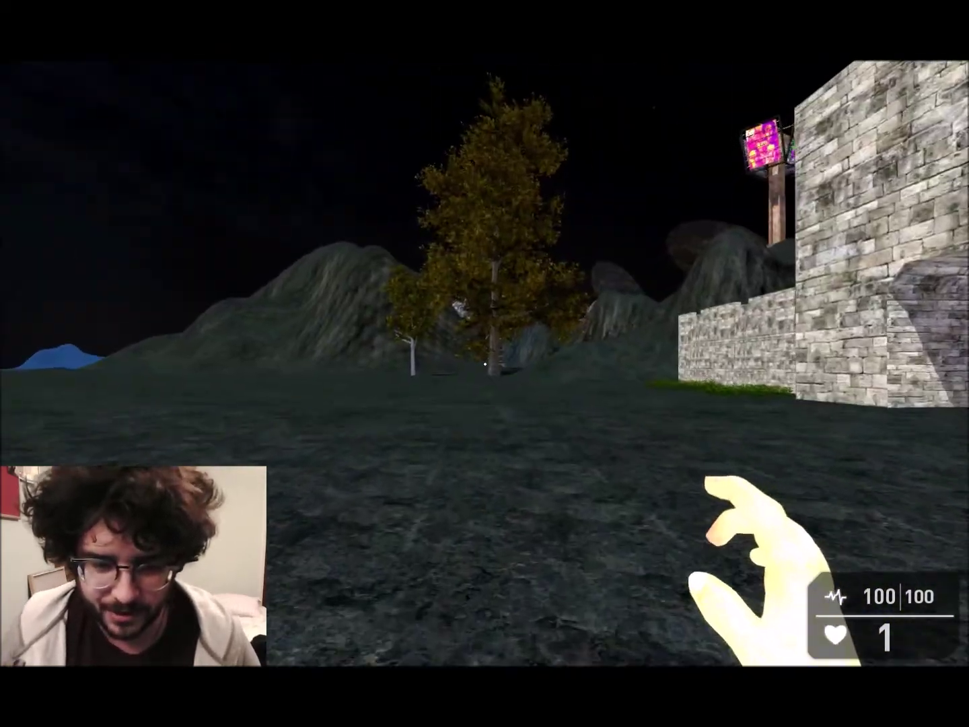
key(w)
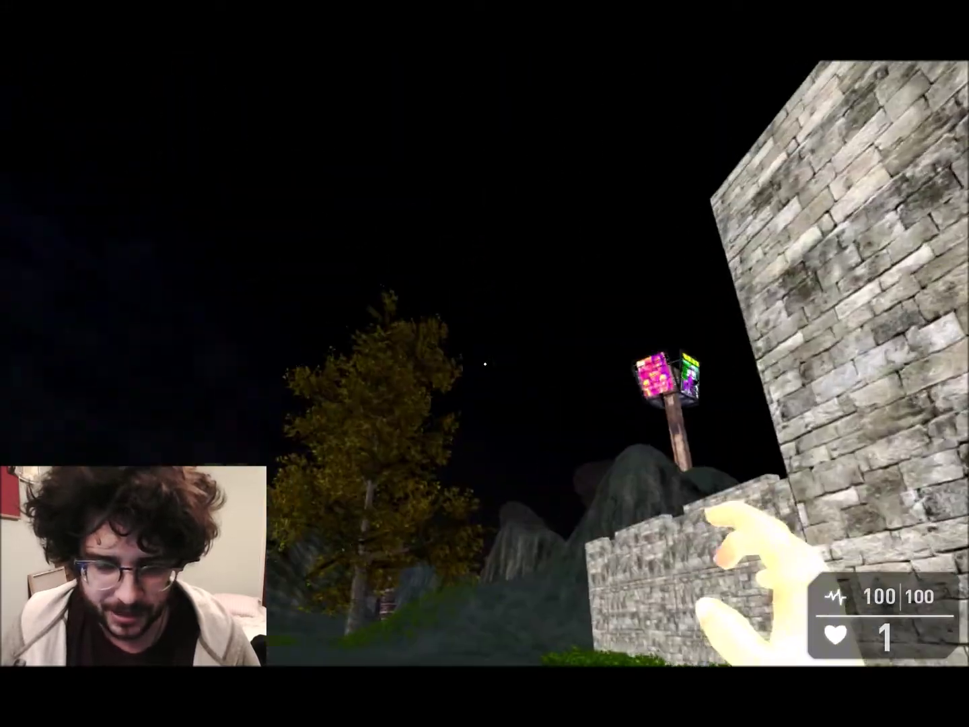
Step: Walk past the autumn trees toward the satellite dish and up the grassy slope beside the wall
key(w)
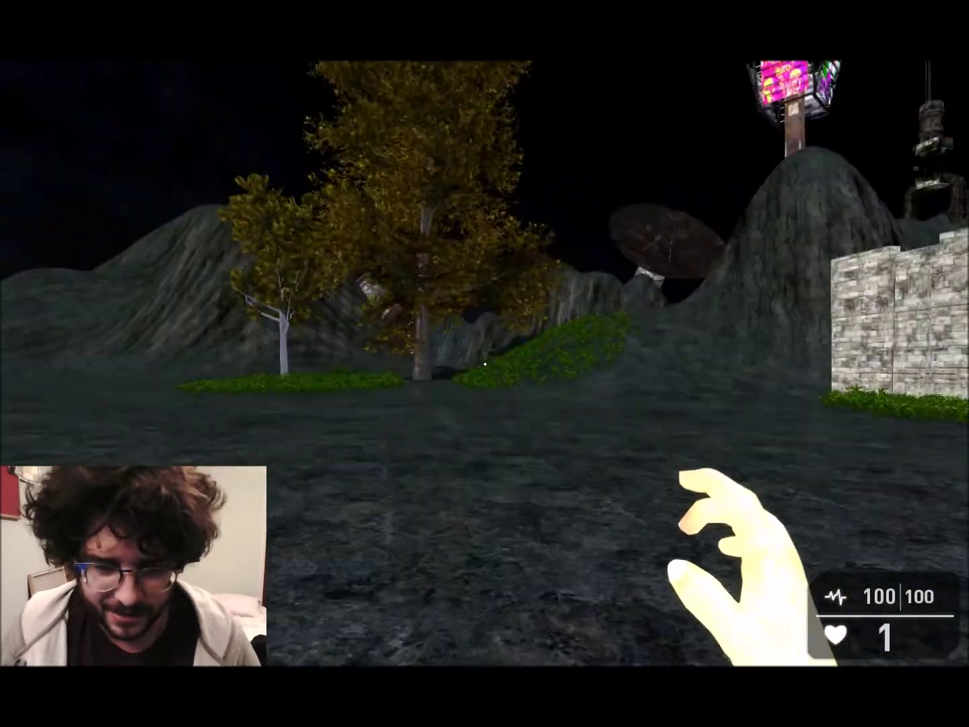
key(w)
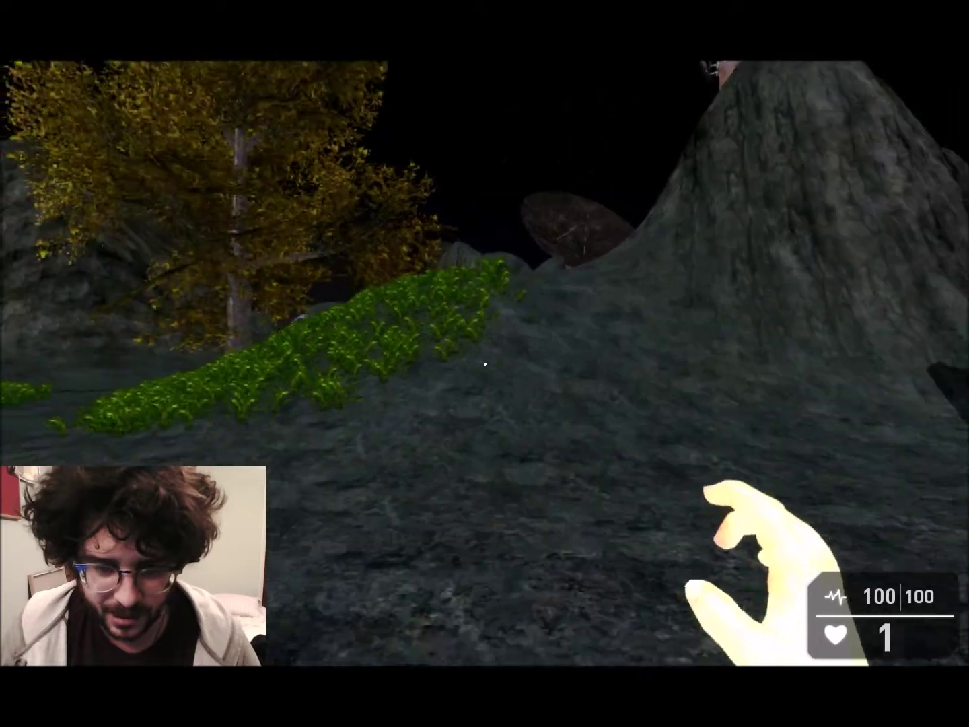
key(w)
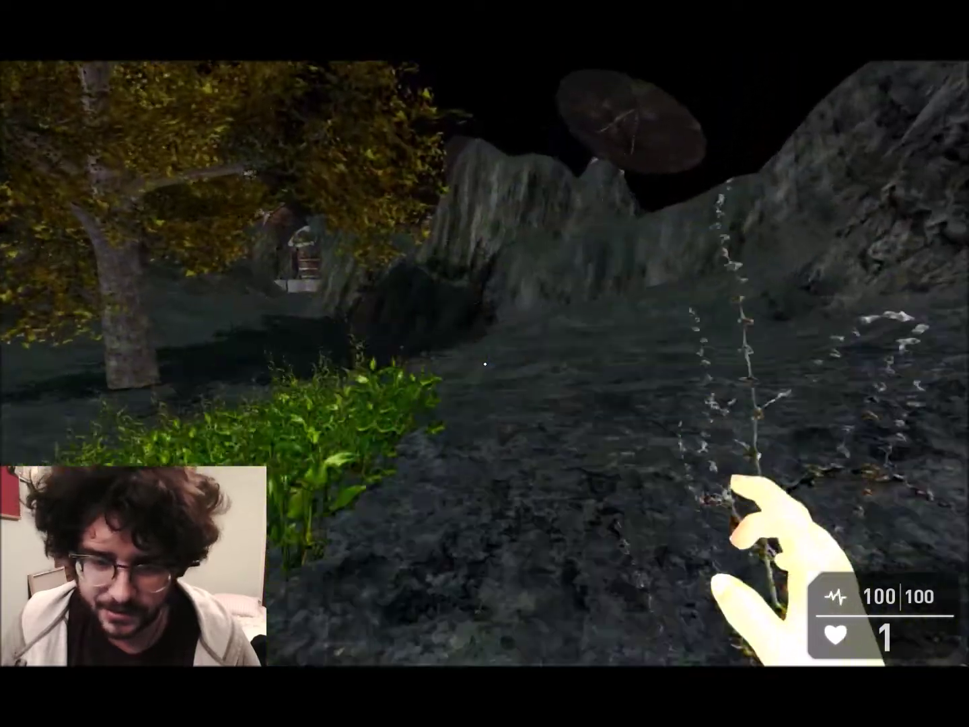
key(w)
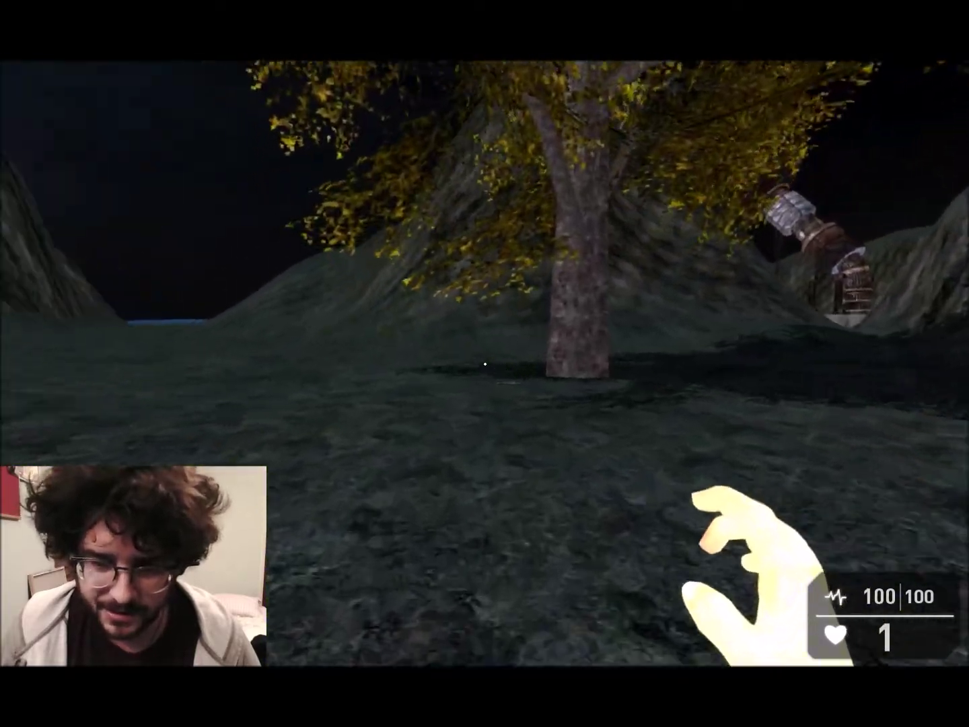
key(w)
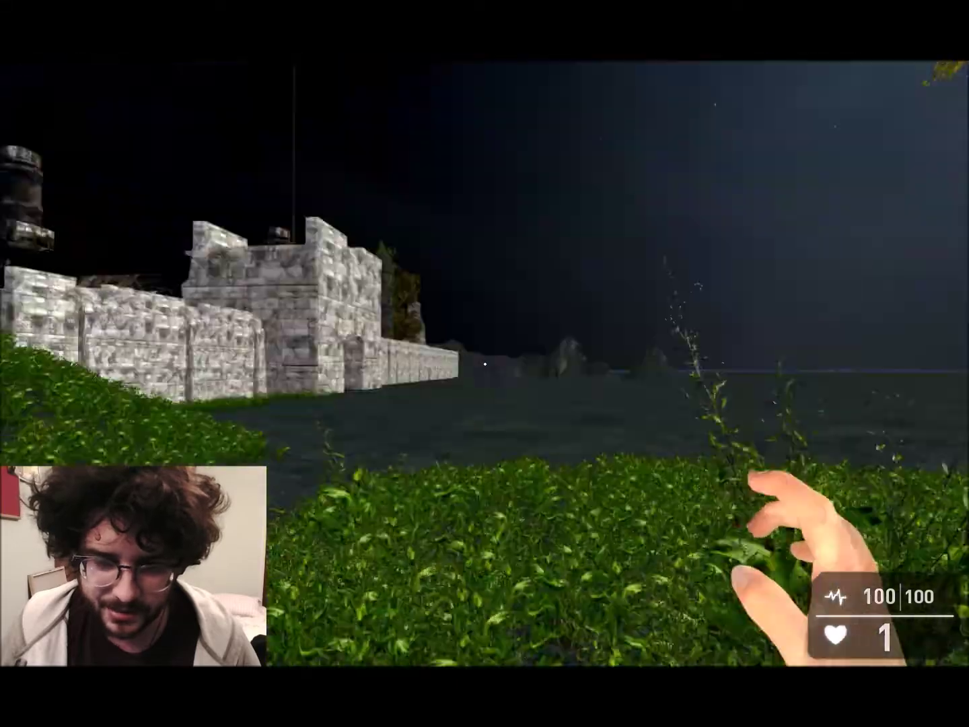
key(w)
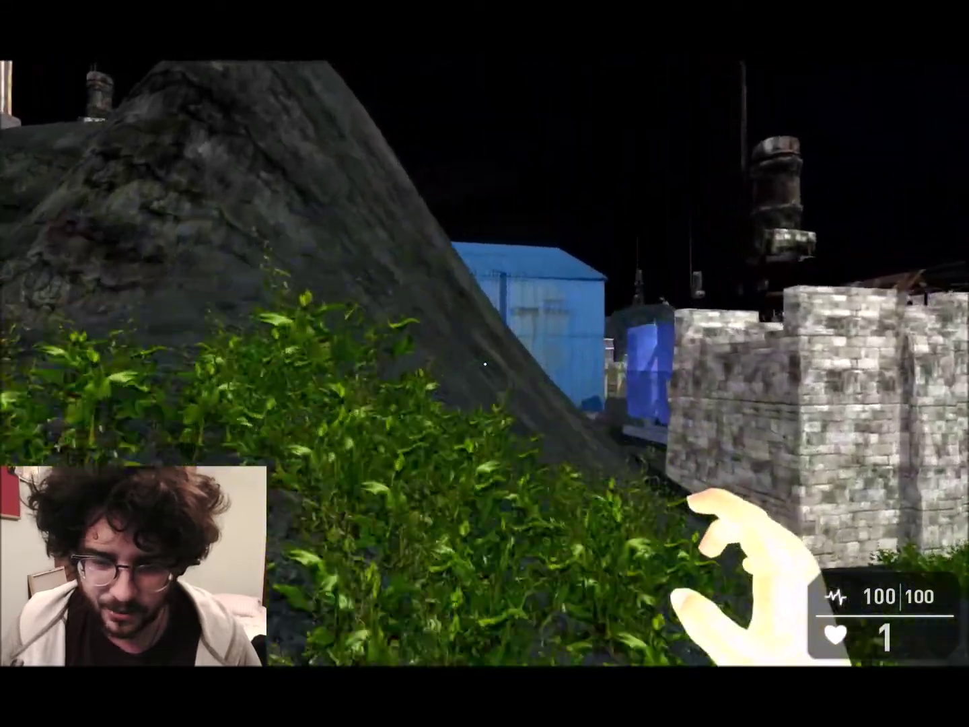
Step: Climb the hill above the blue warehouse and examine the billboard pillar, antenna tower and satellite dishes
key(w)
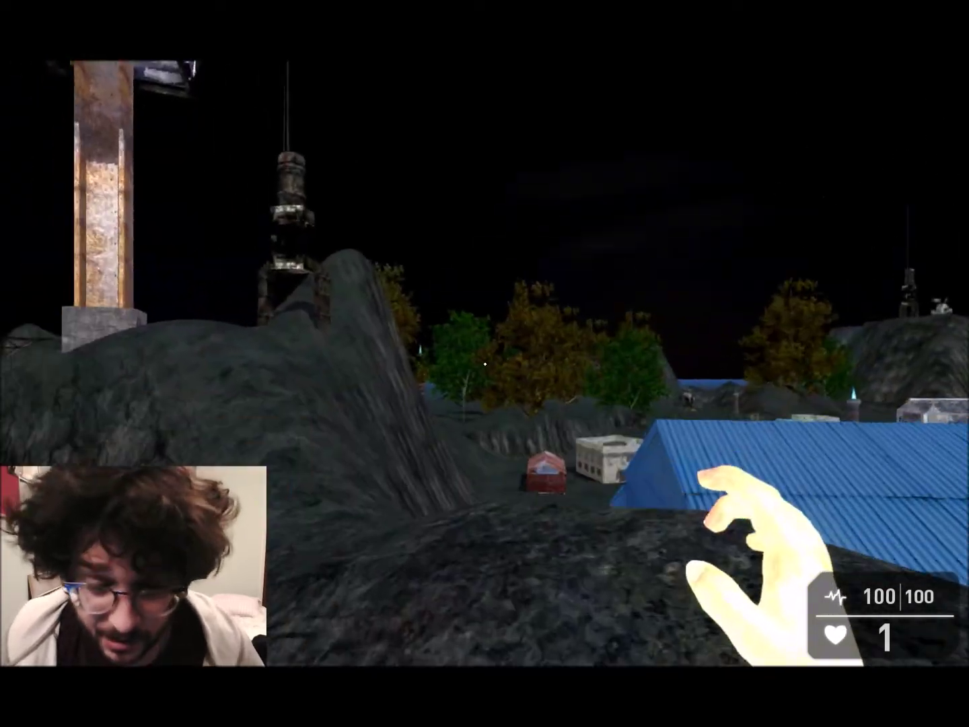
key(w)
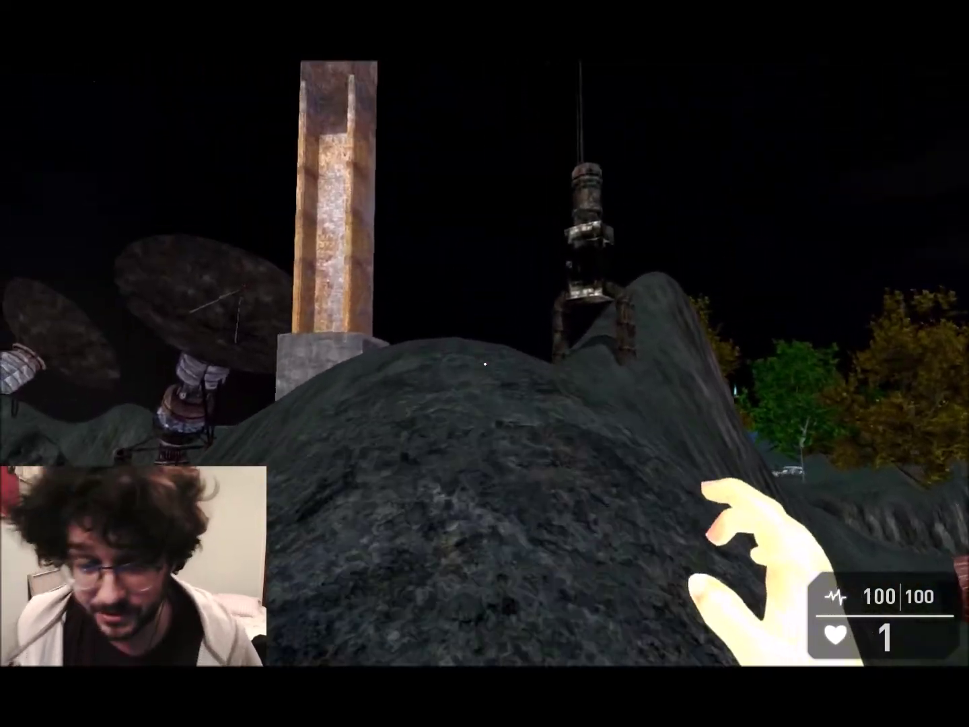
key(w)
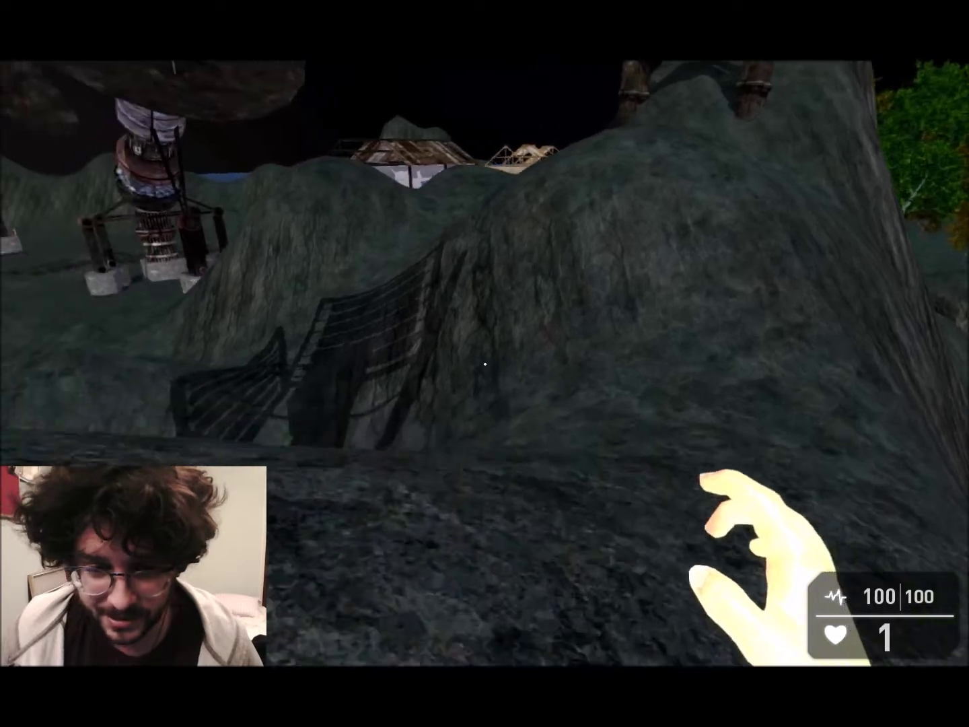
key(w)
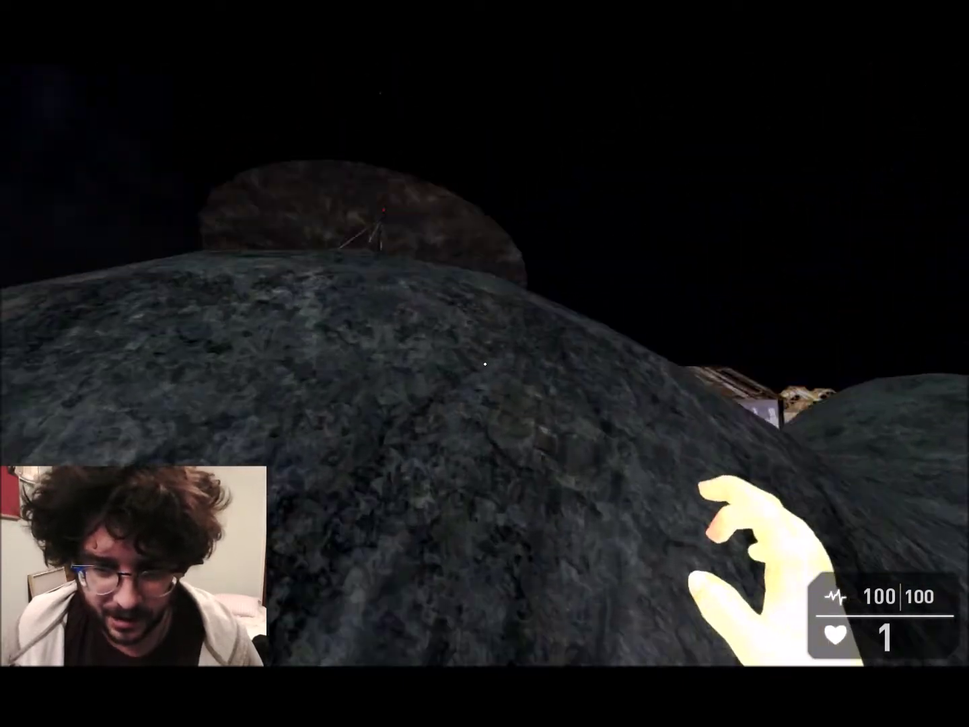
Step: Walk down the rocky hill past the stilt house and over the ridge toward the mossy tower
key(w)
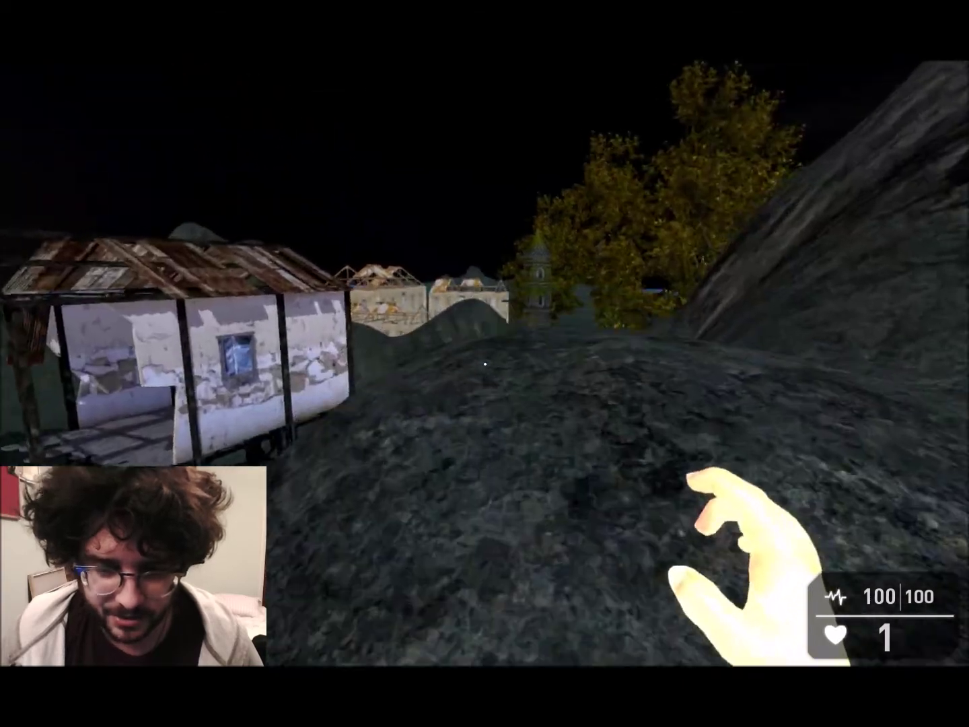
key(w)
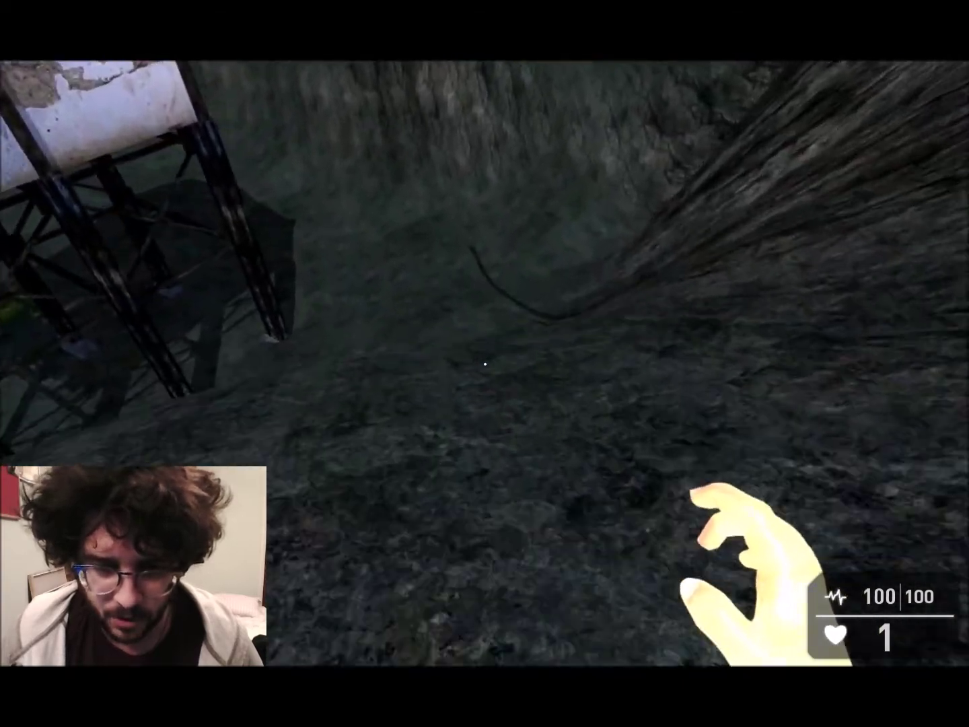
key(w)
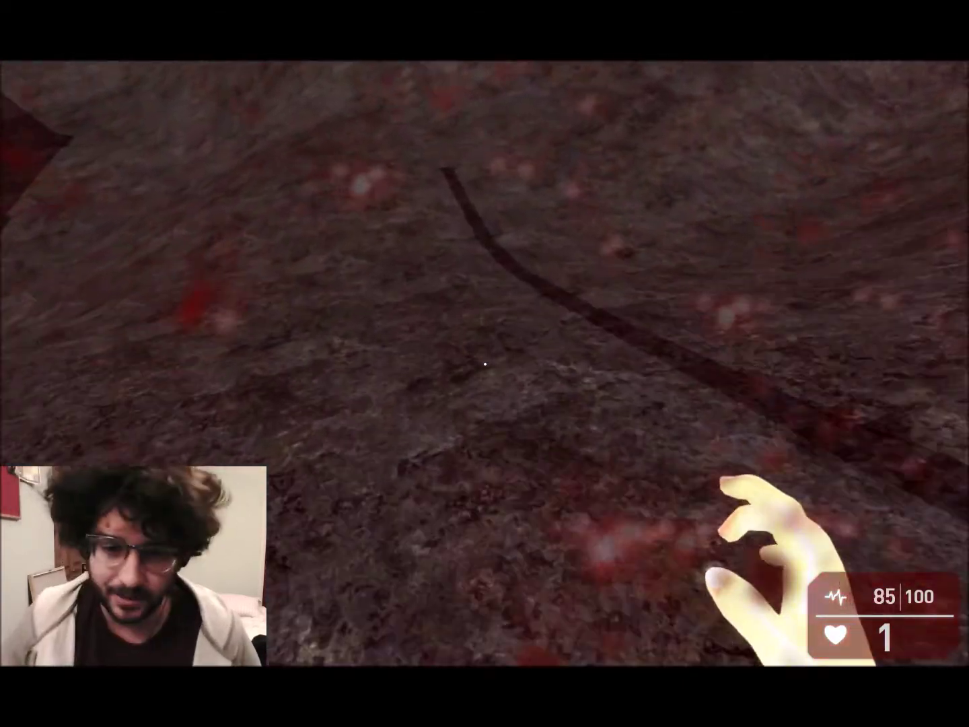
key(w)
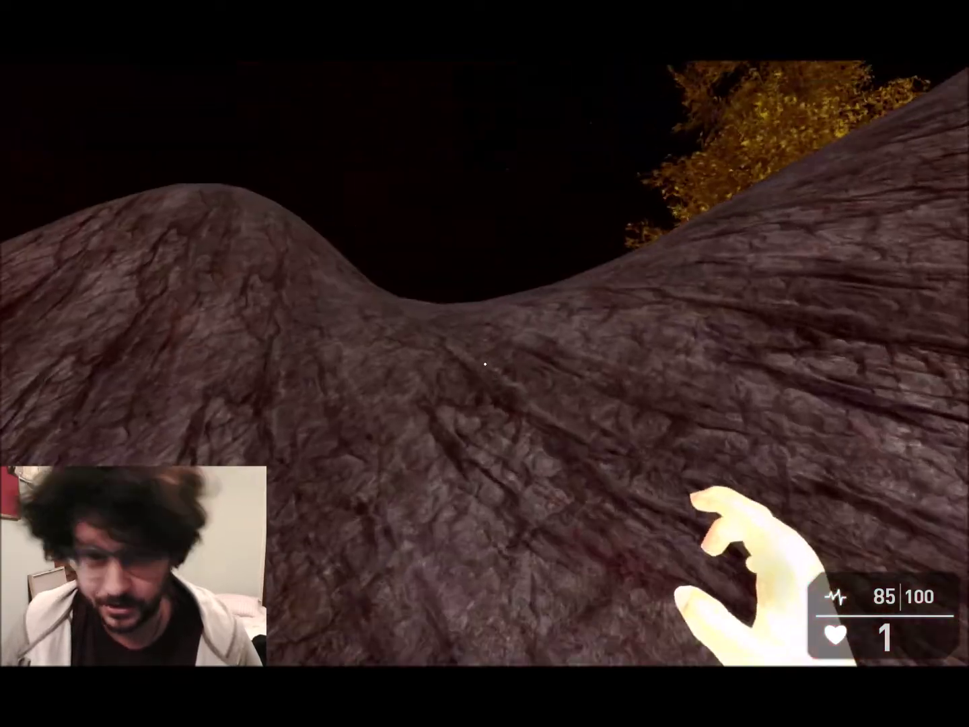
key(w)
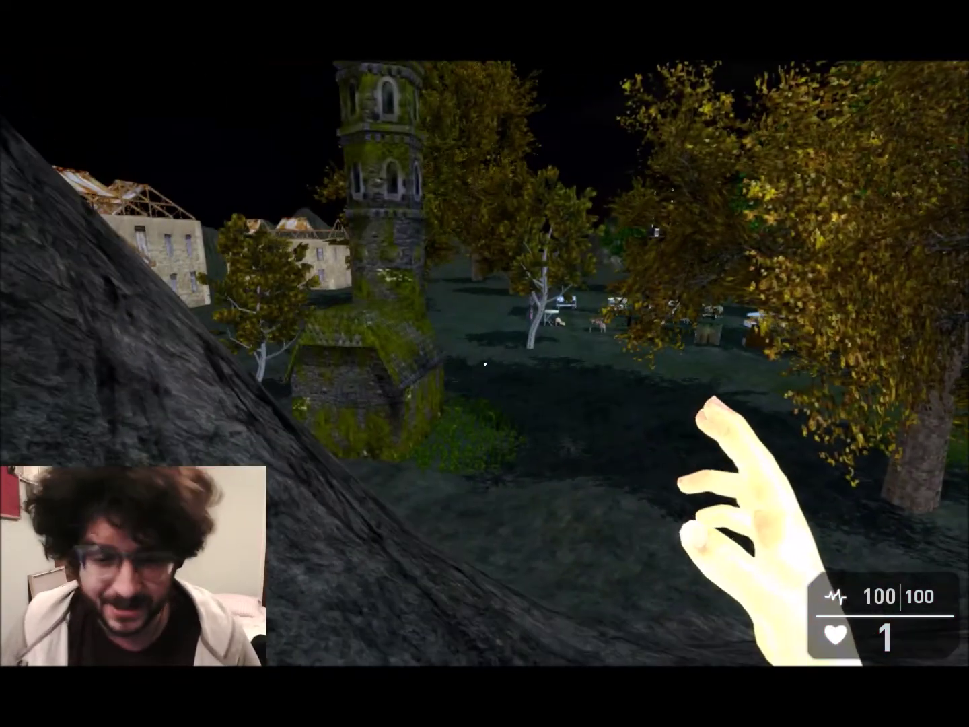
key(w)
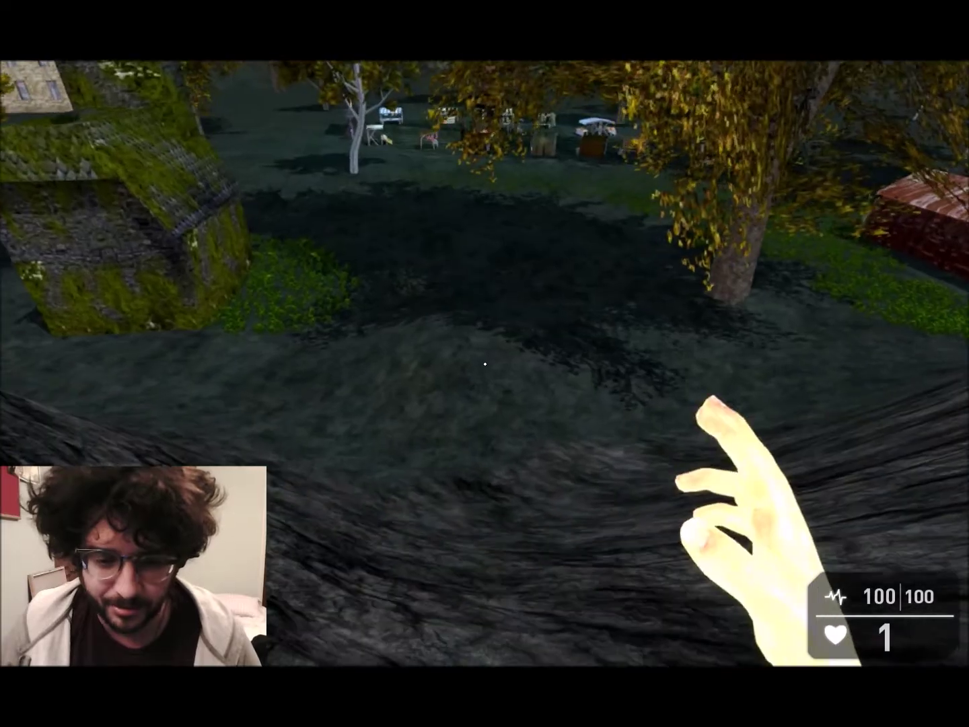
Step: Walk past the mossy tower and across the field by the large billboard to the market stalls
key(w)
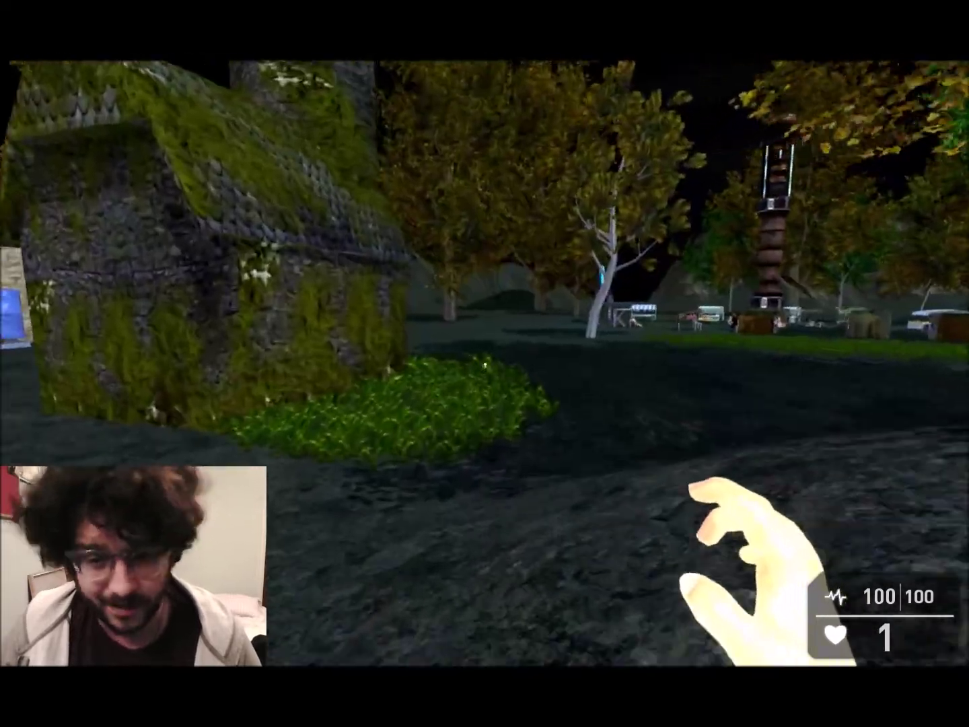
key(w)
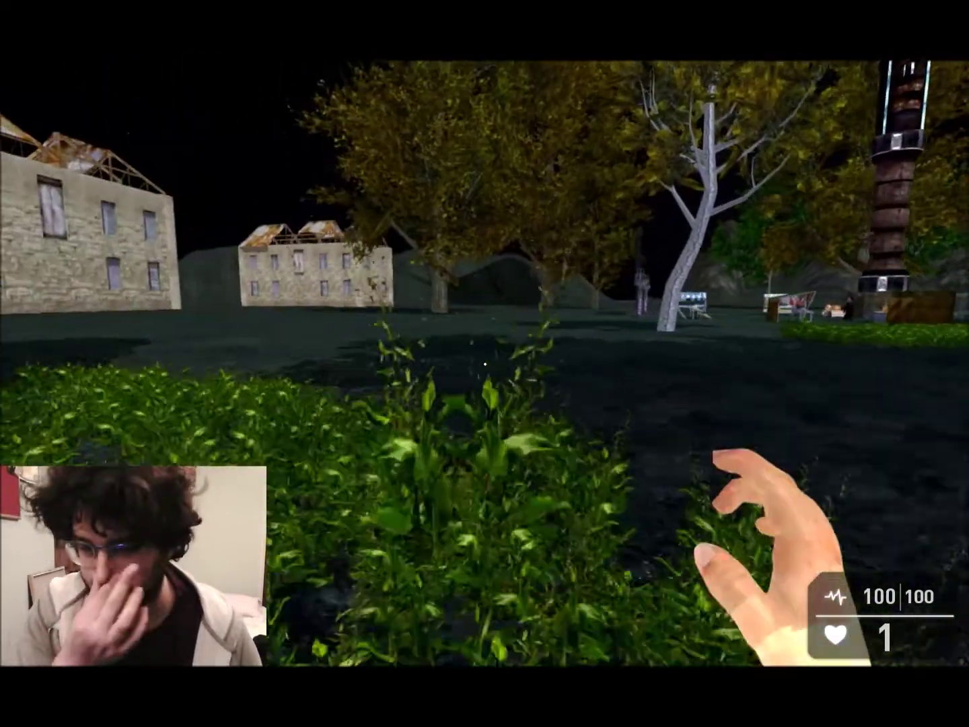
key(w)
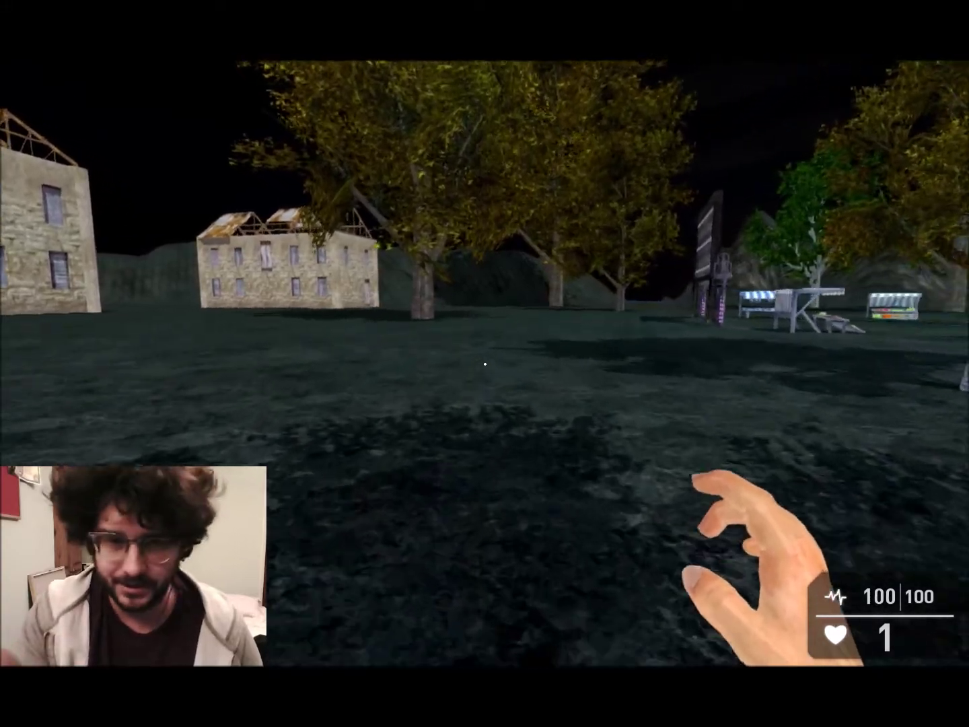
key(w)
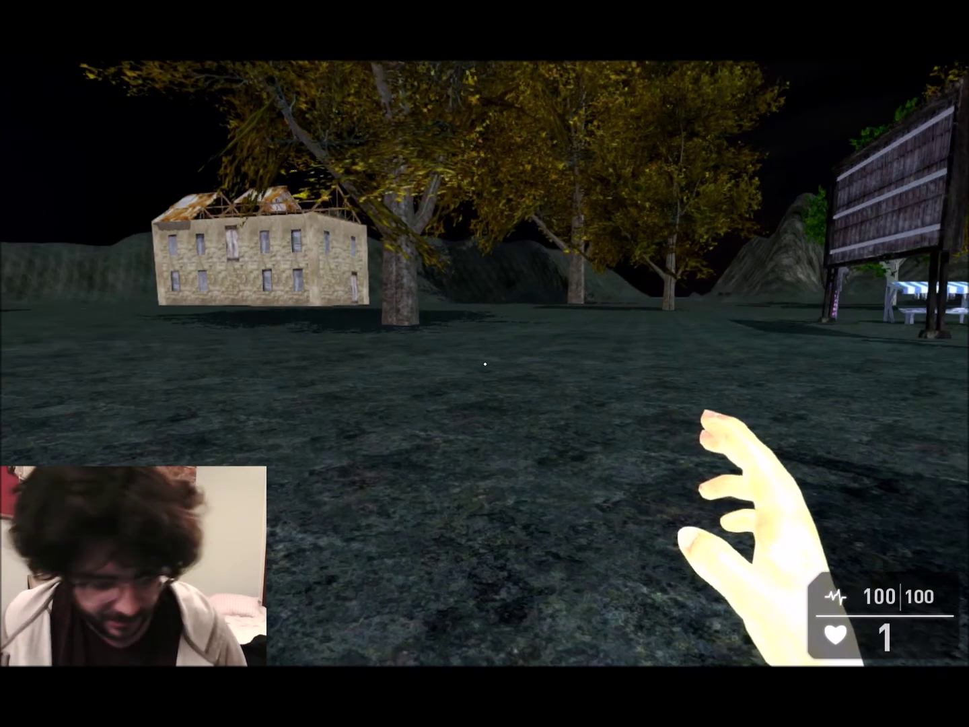
key(w)
key(w)
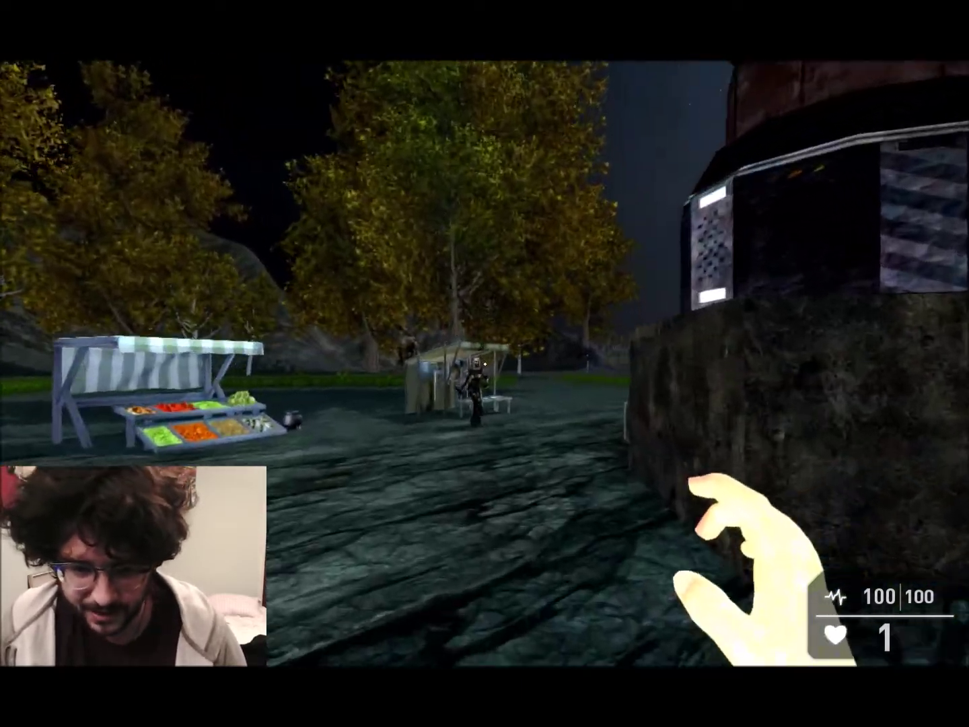
Step: Examine the weapon, fabric and food stalls of the market and walk on toward the grass
key(w)
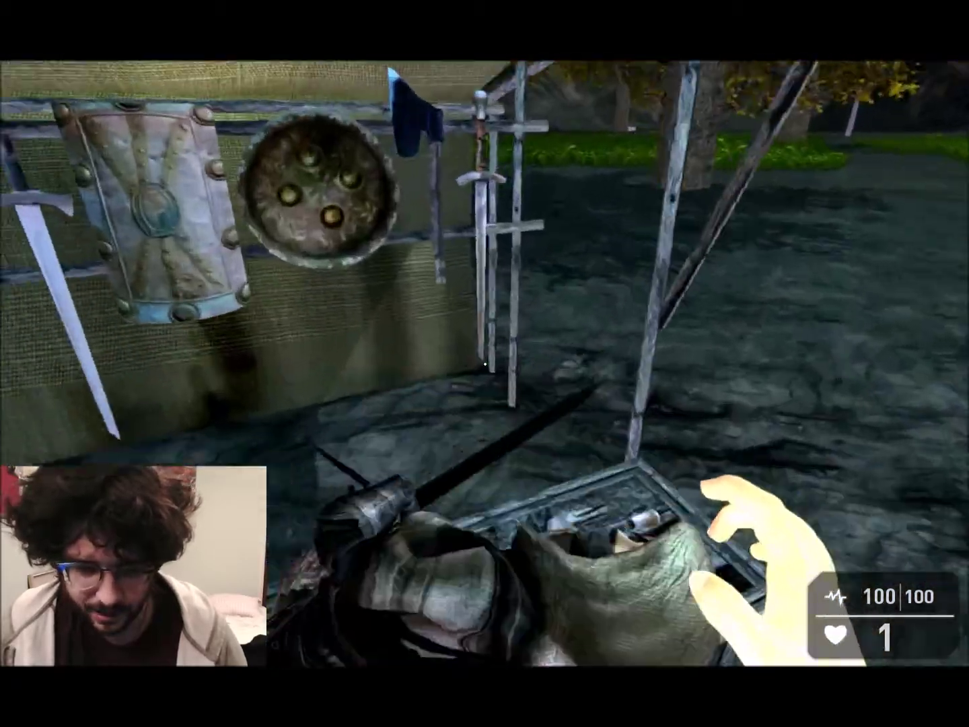
key(d)
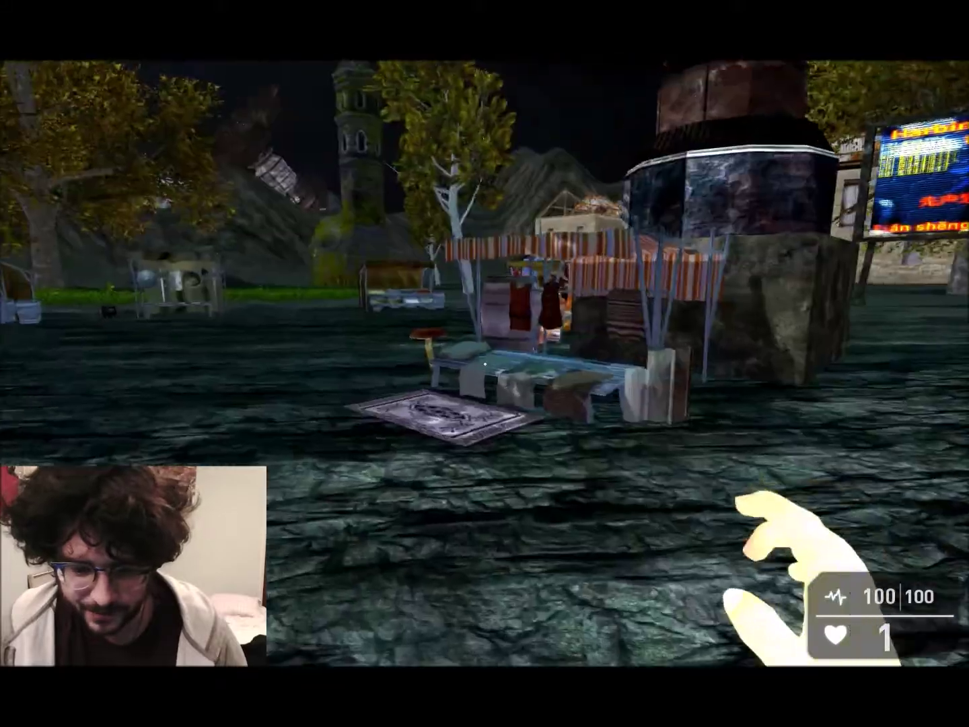
key(w)
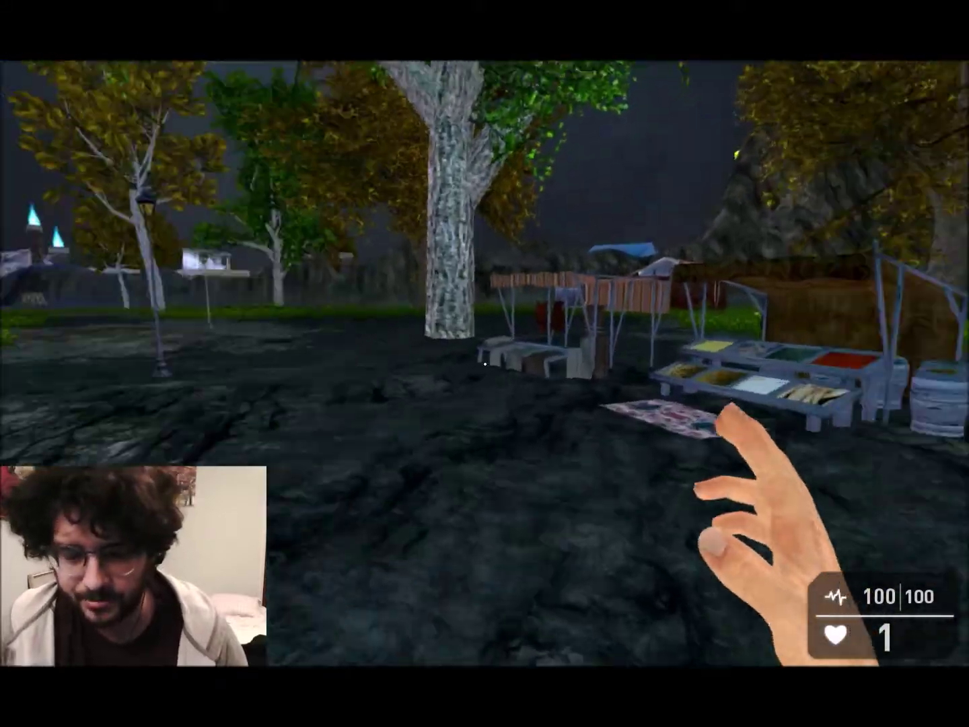
key(w)
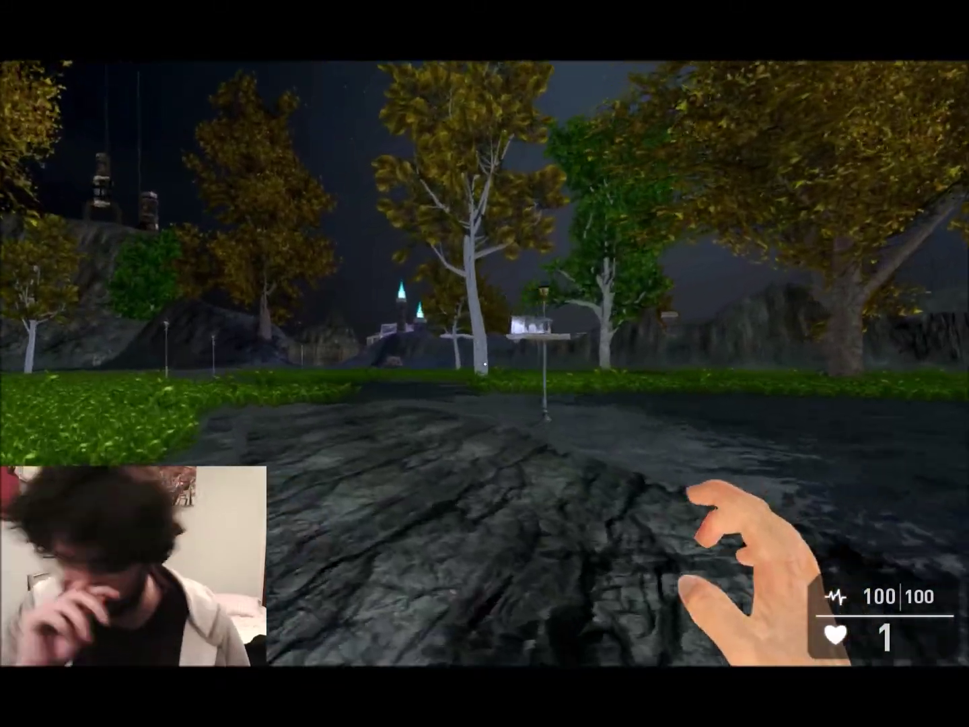
Step: Cross the grass, climb over the rock beside the wooden fence, and walk past the stone house to the gargoyle statue square
key(w)
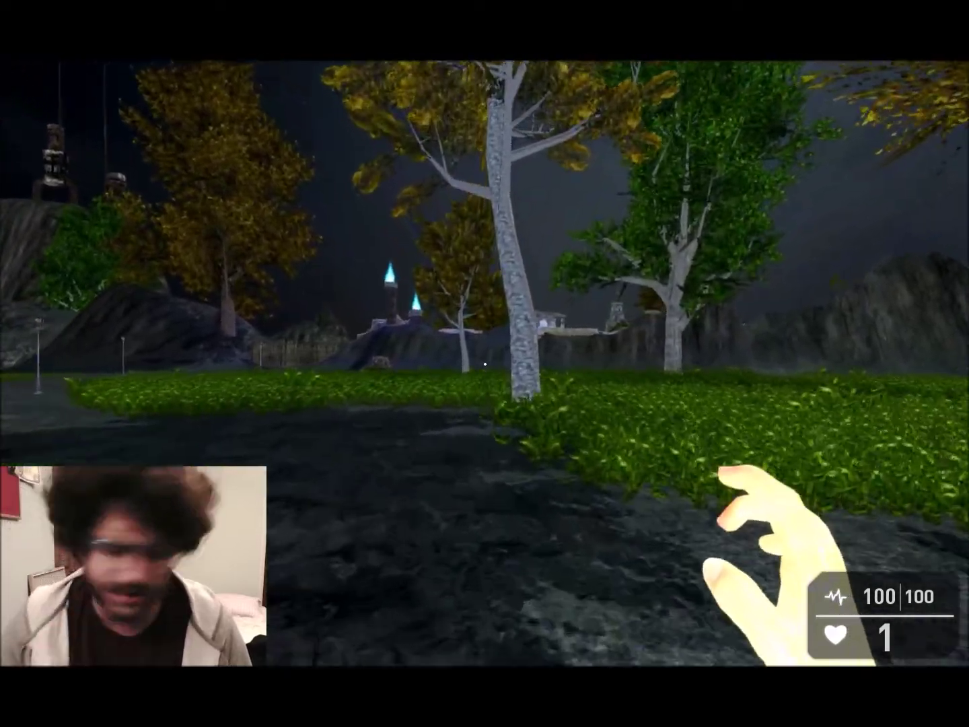
key(w)
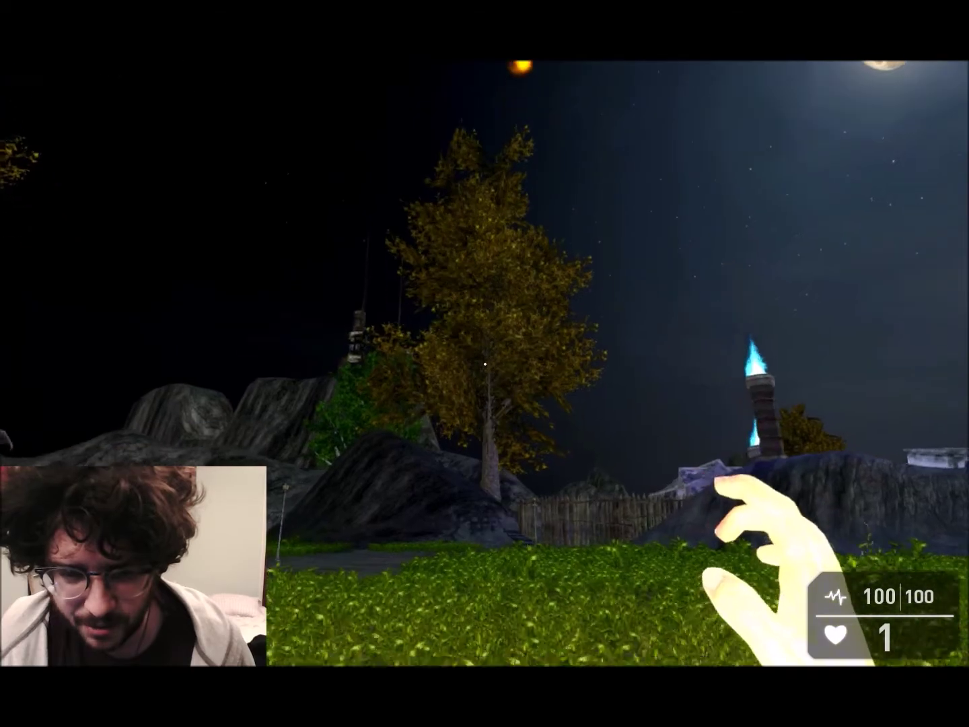
key(w)
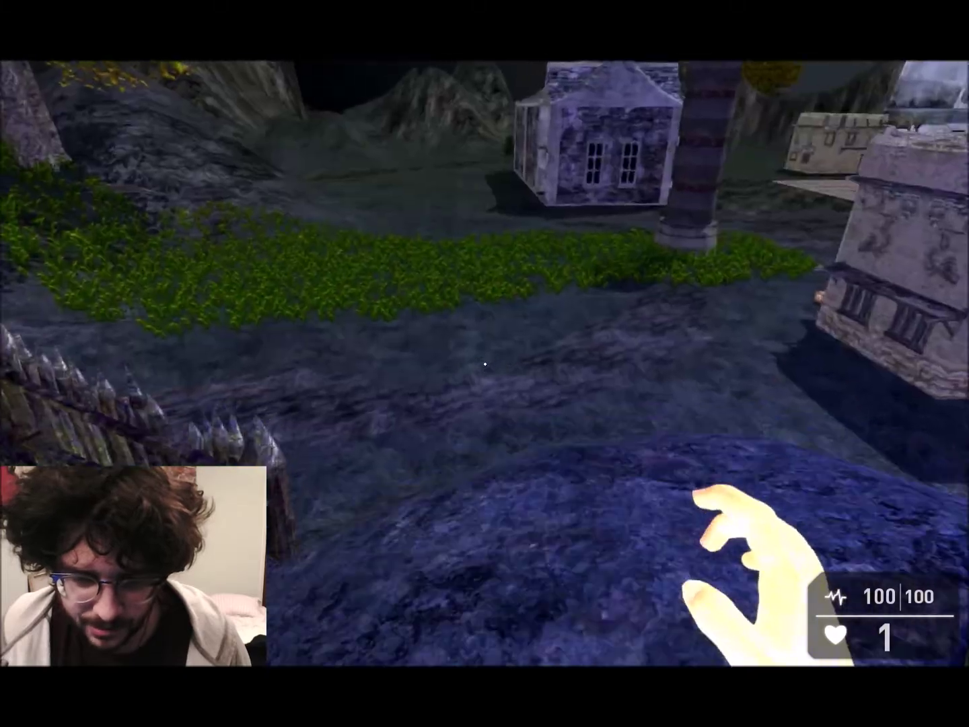
key(w)
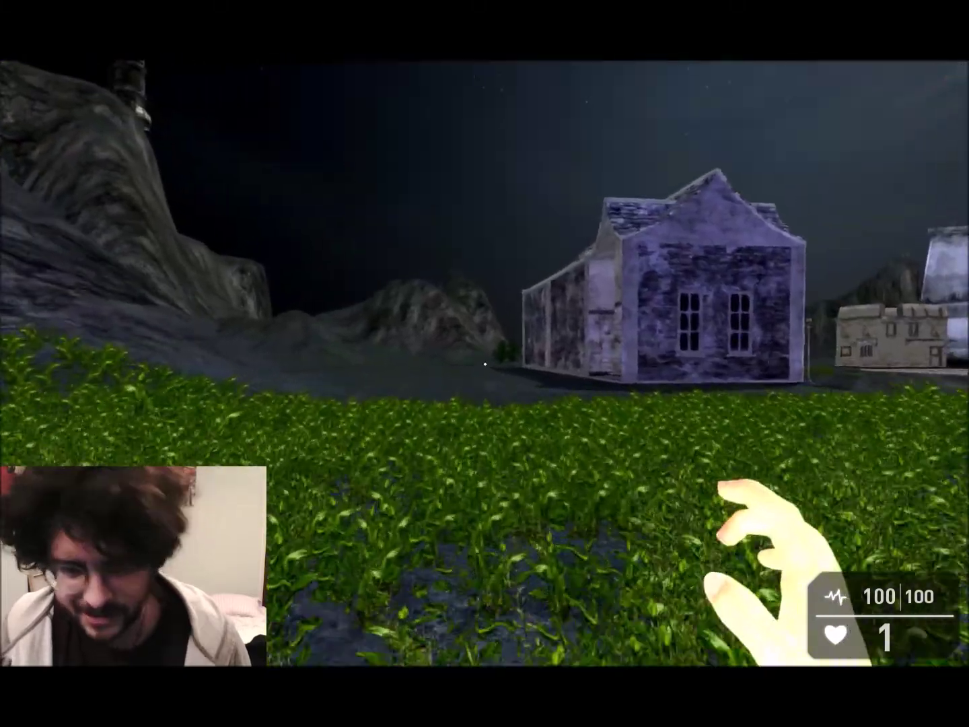
key(w)
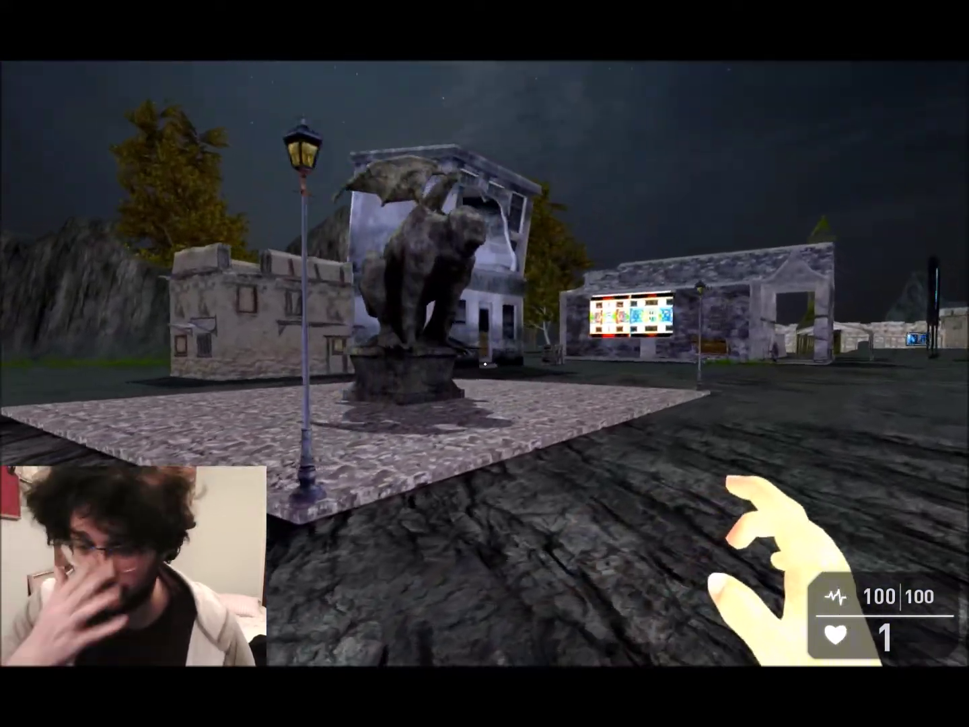
Step: Walk across the square and between the houses to inspect the cliffs and grass behind the white building
key(w)
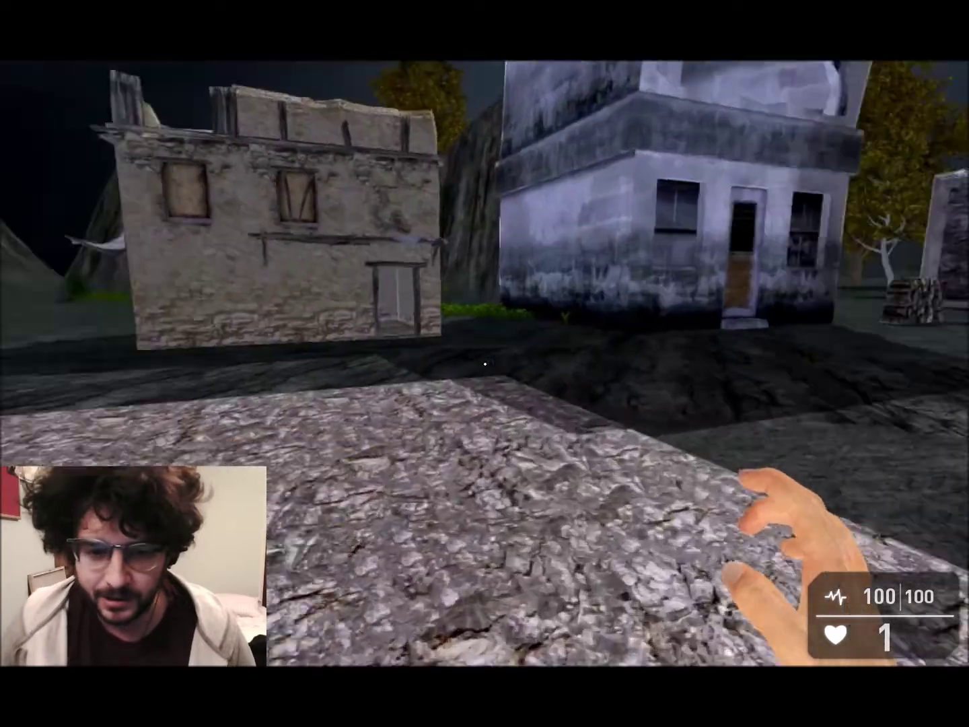
key(w)
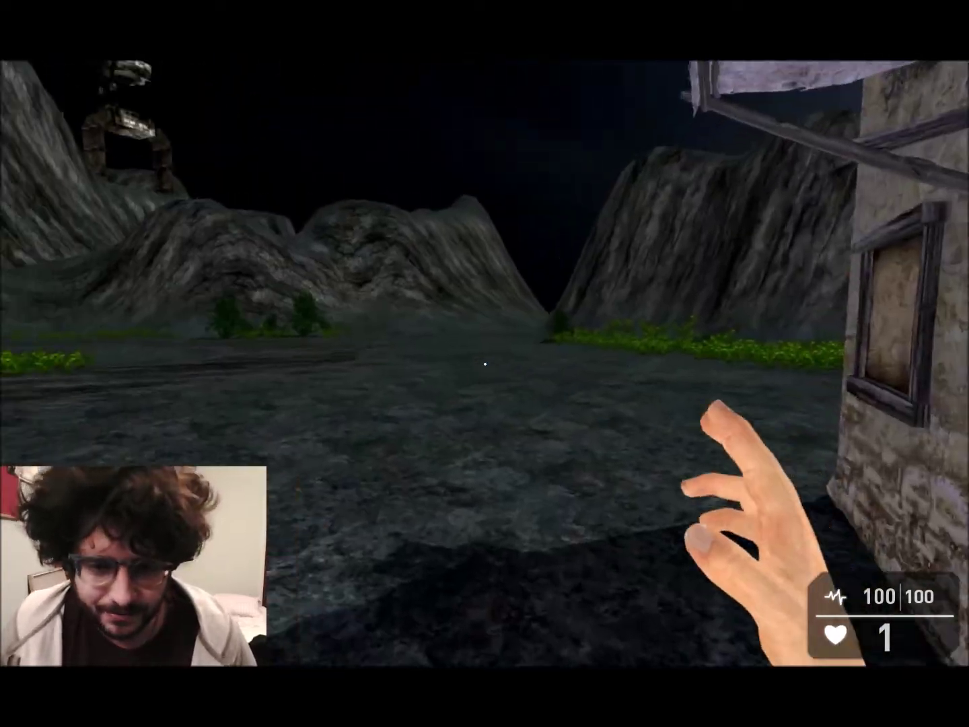
key(w)
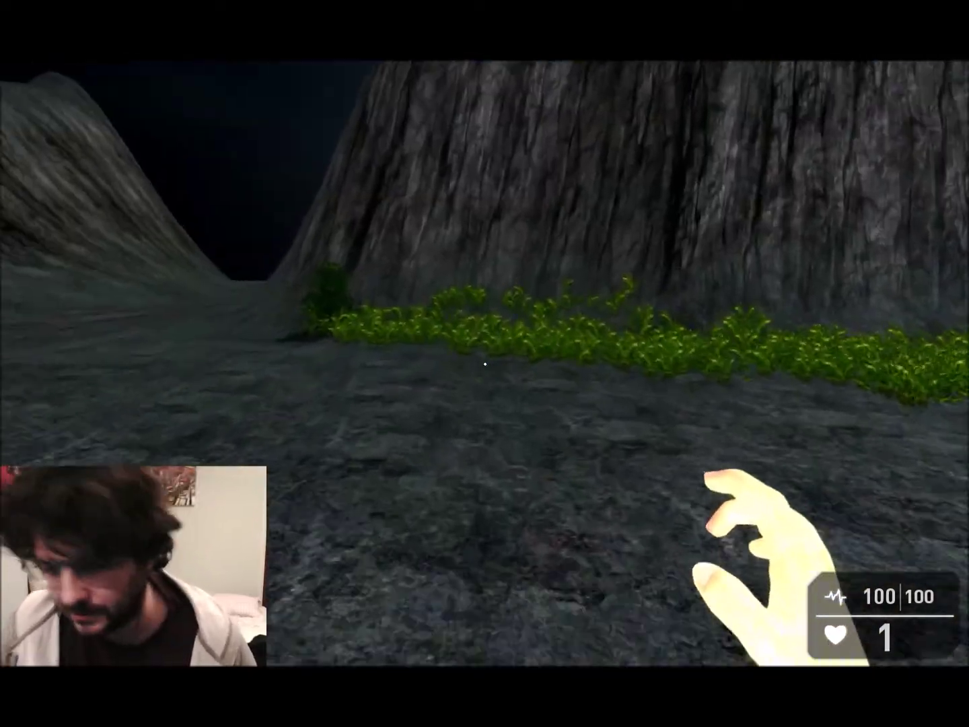
key(w)
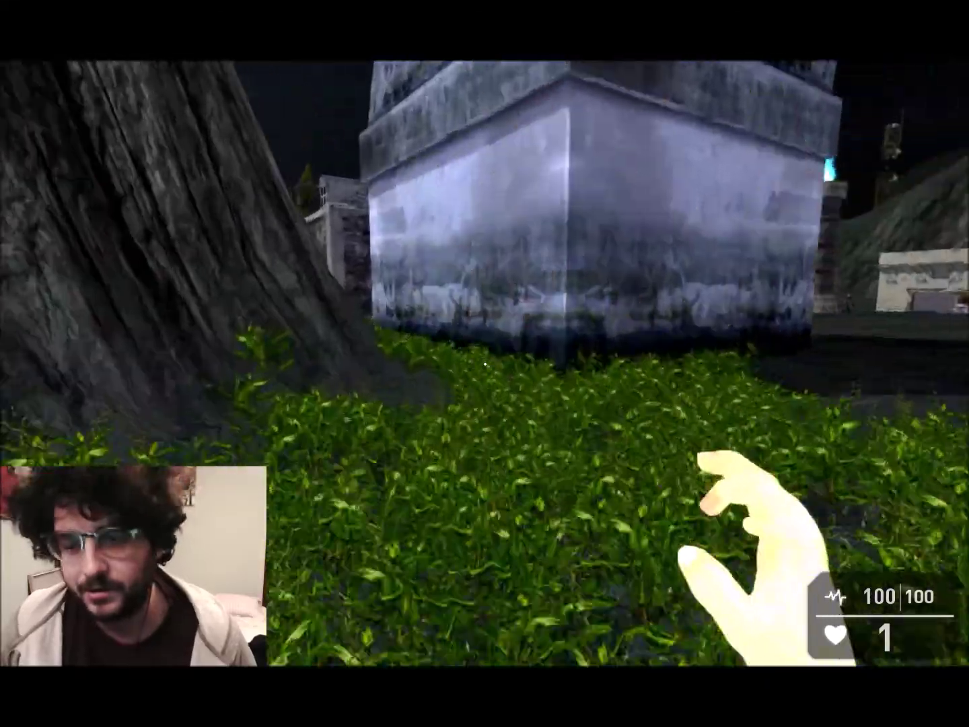
Step: Walk past the stone building with the colourful billboard toward the church and fire a fireball among the trees
key(w)
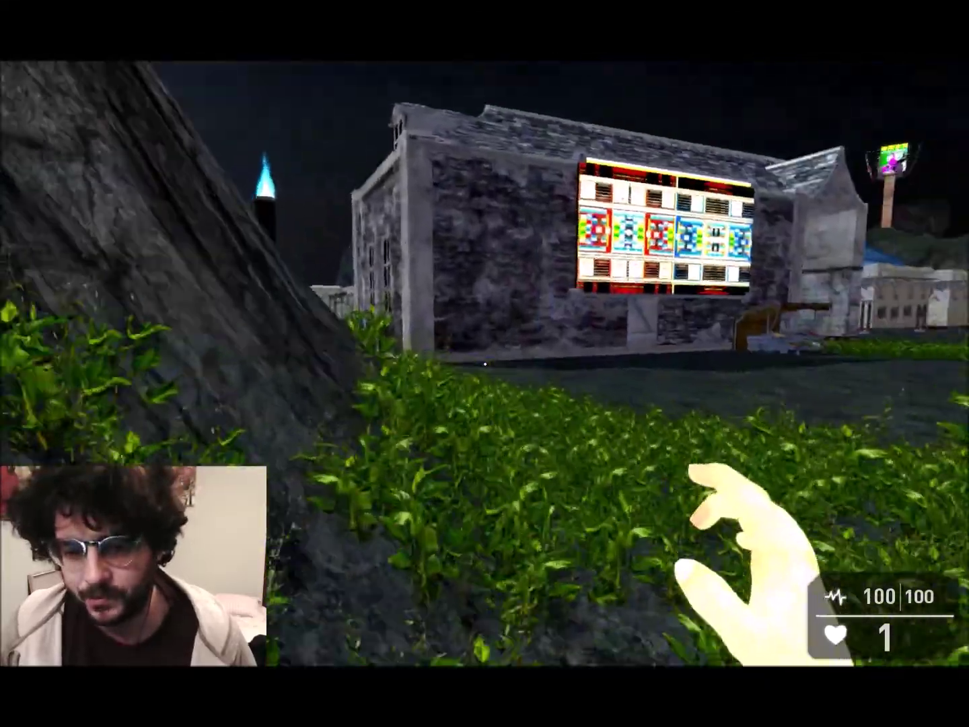
key(w)
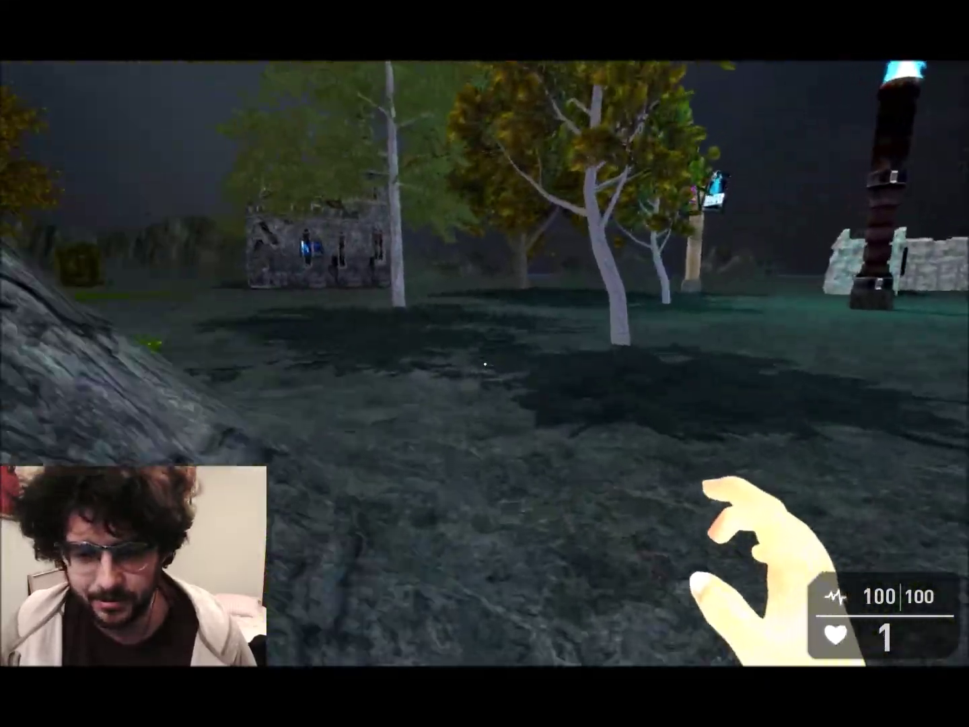
key(w)
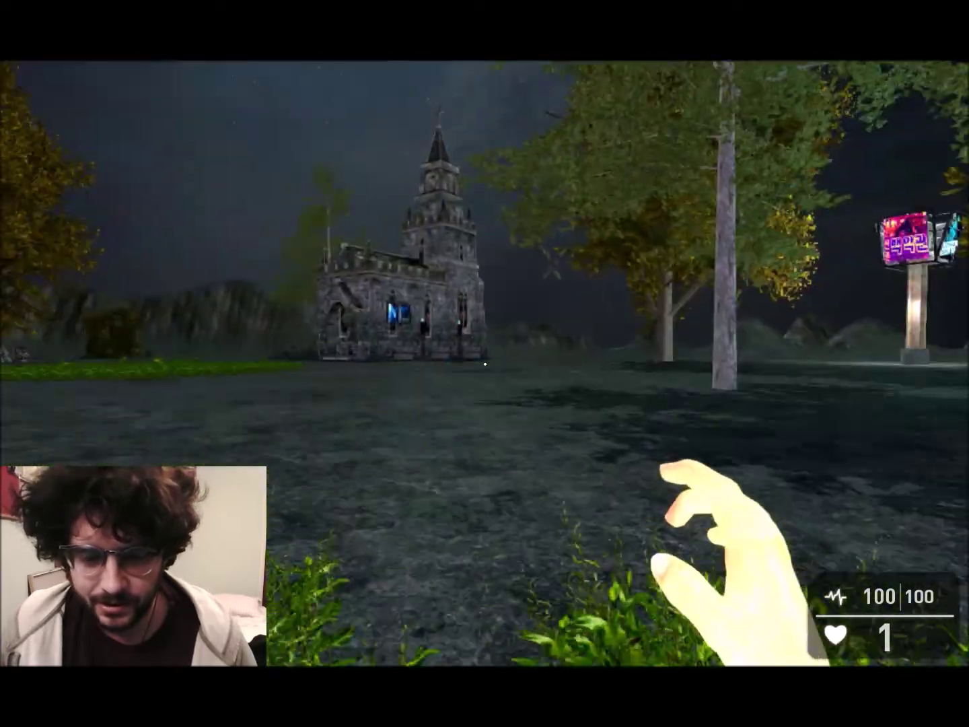
click(485, 363)
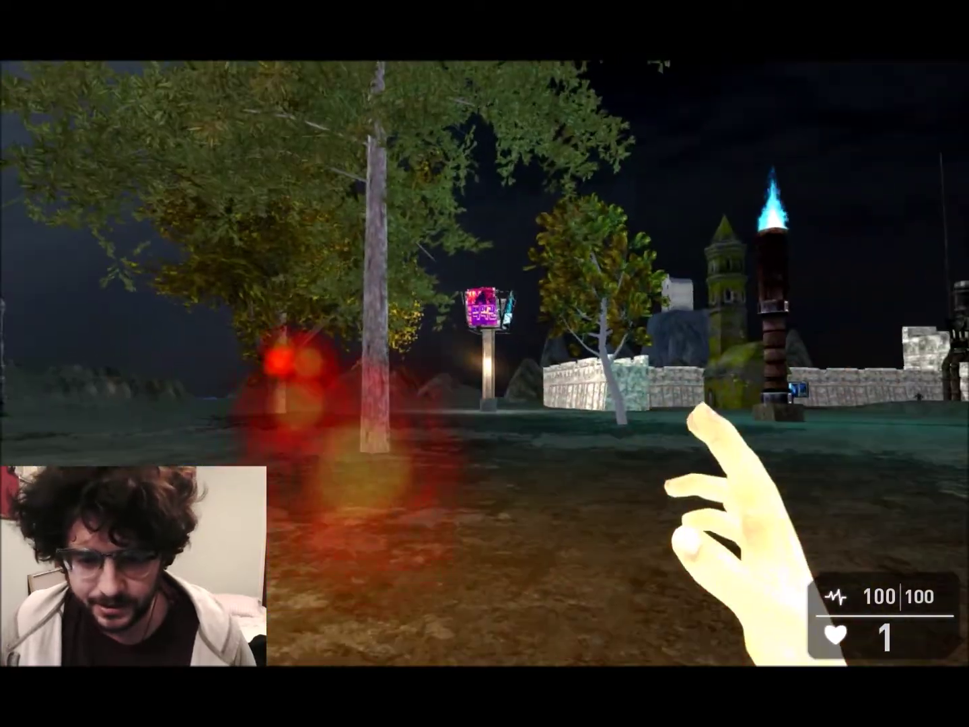
Step: Walk past the blue-flame torch tower and the tents toward the blue warehouse and approach the hooded character
key(w)
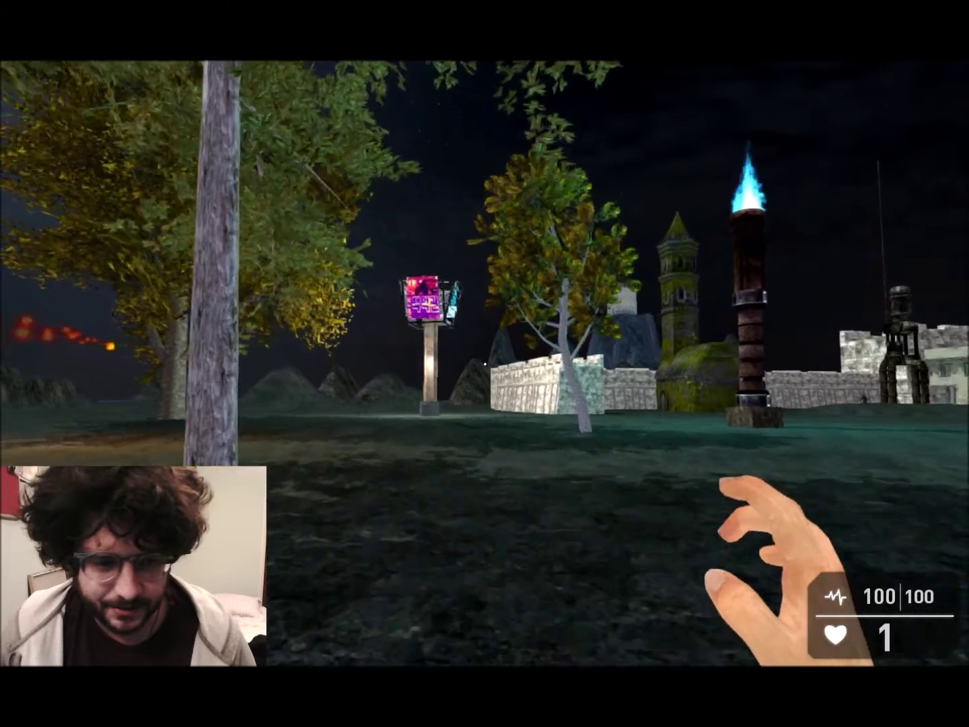
key(w)
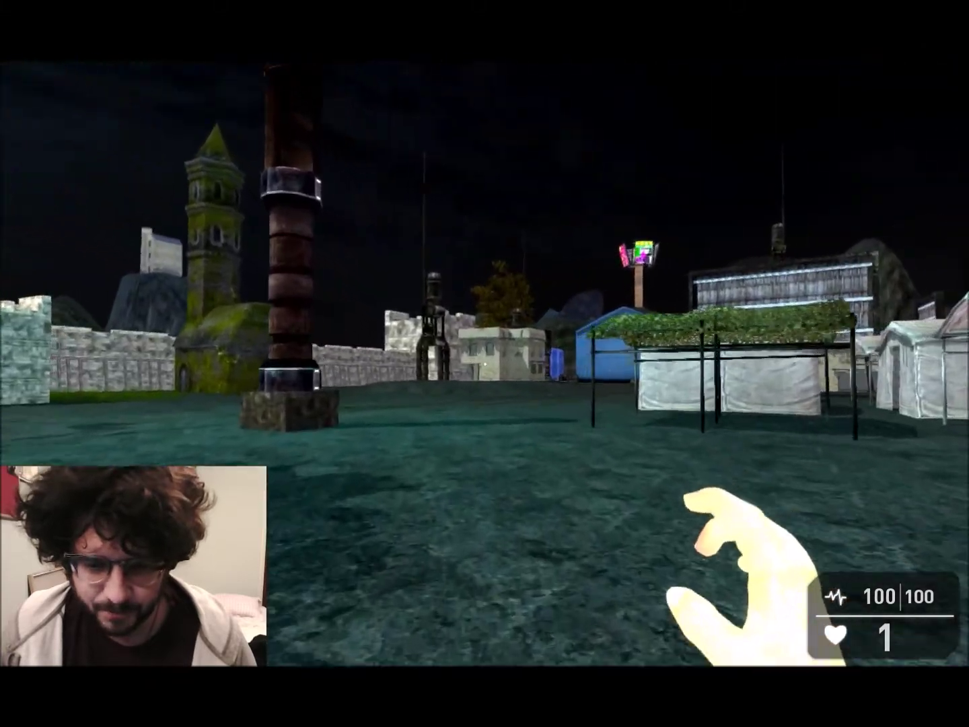
key(w)
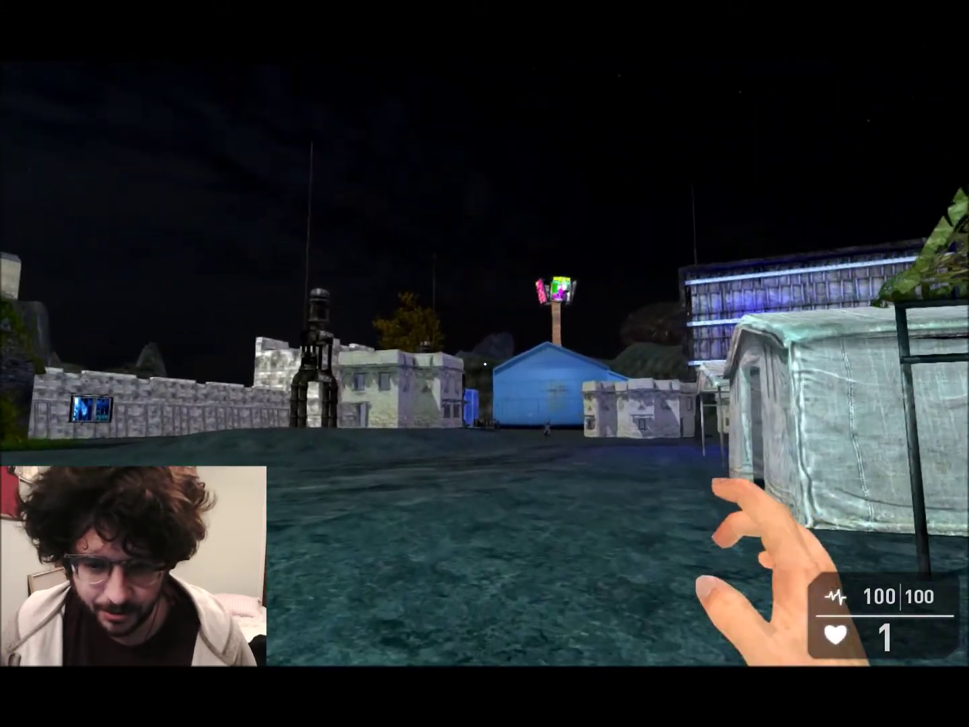
key(w)
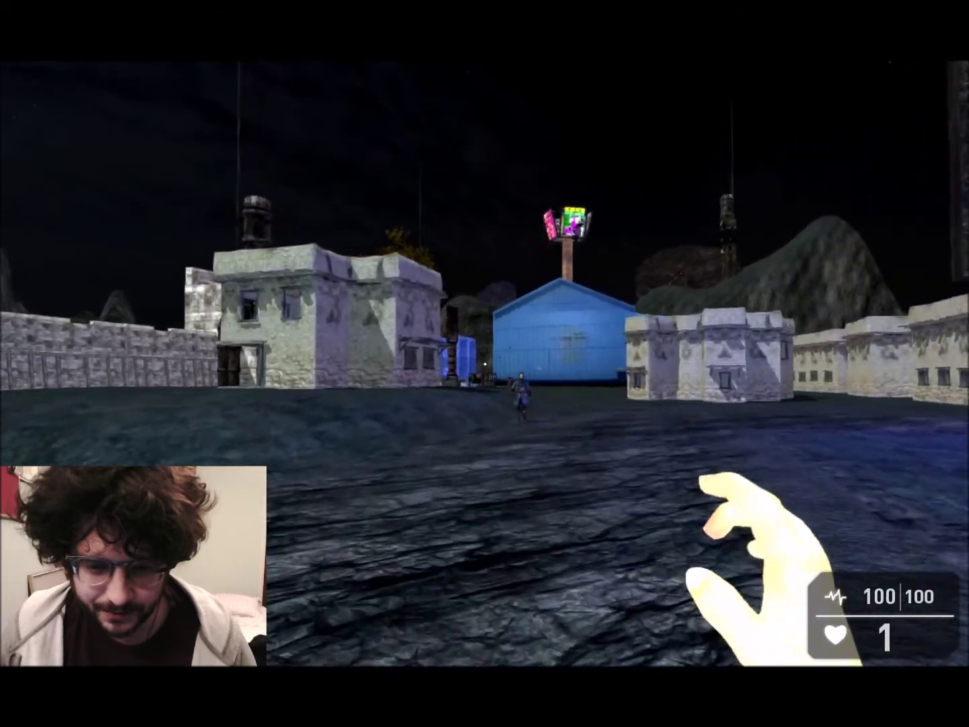
key(w)
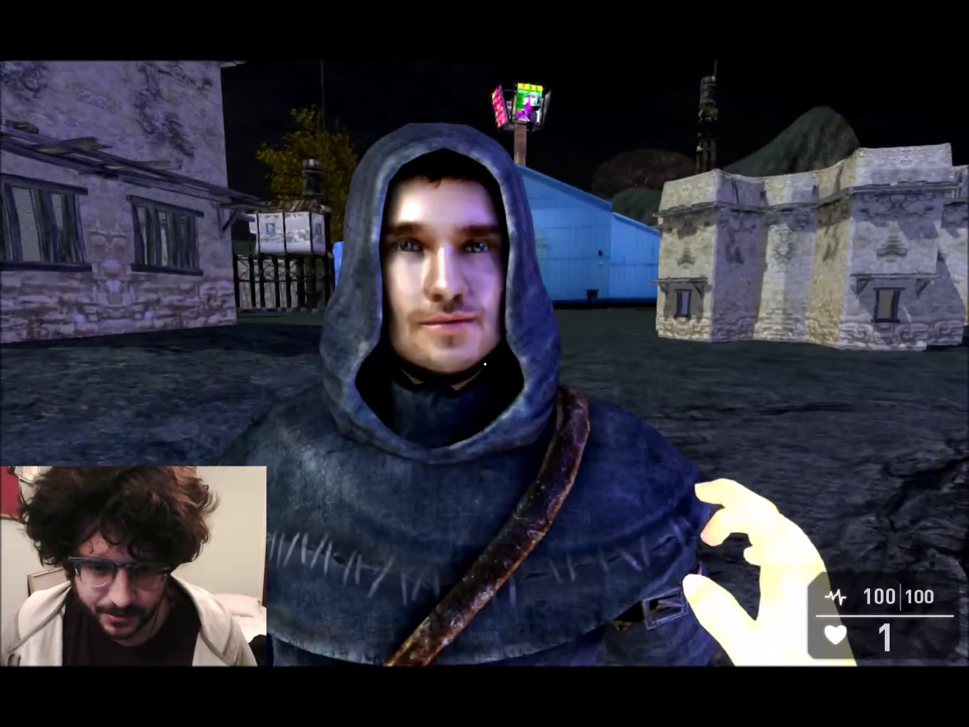
Step: End the test game, save the level, and switch to OBS Studio
key(Escape)
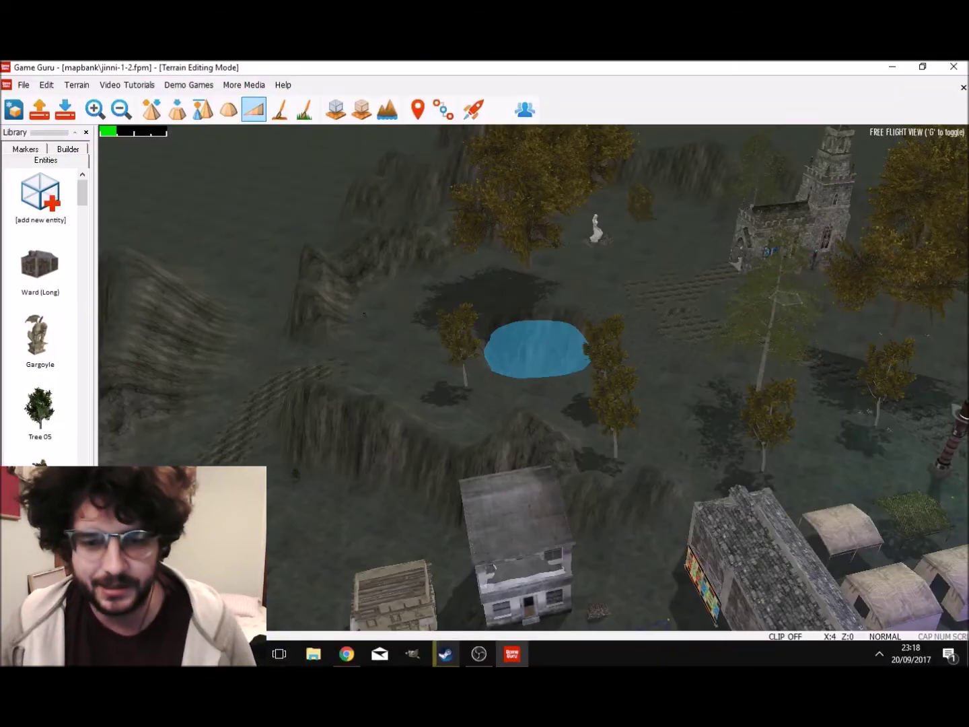
click(24, 85)
click(27, 152)
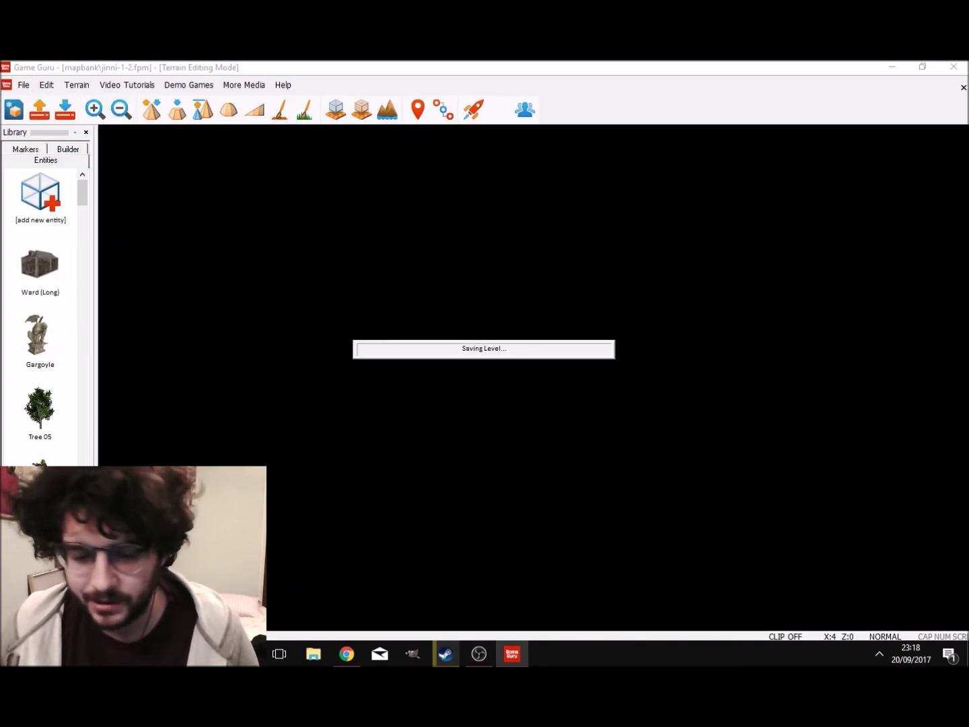
click(479, 654)
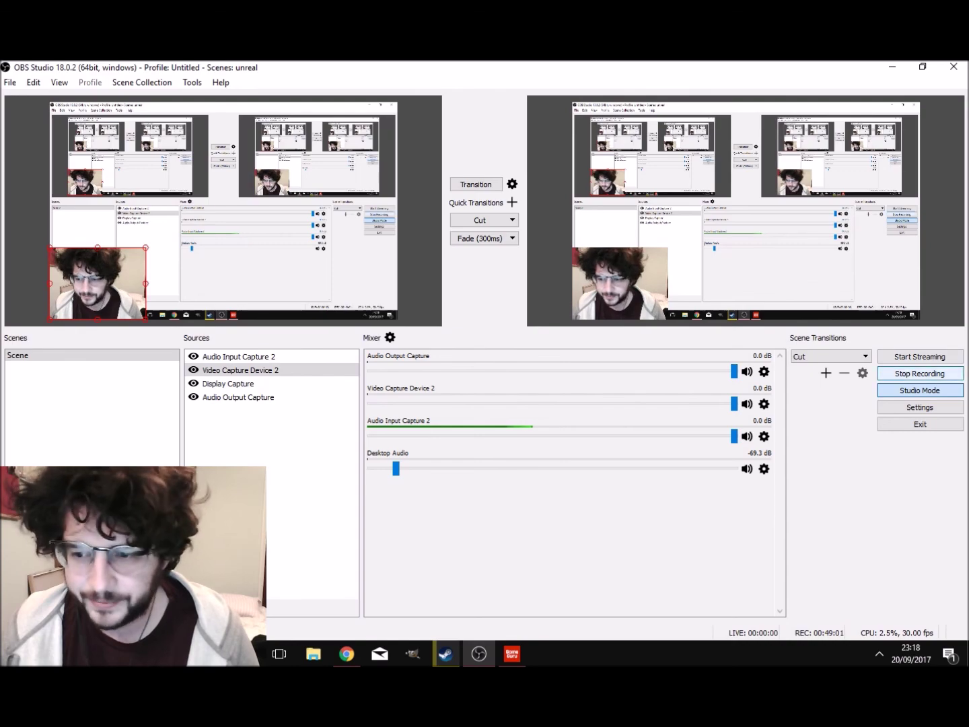